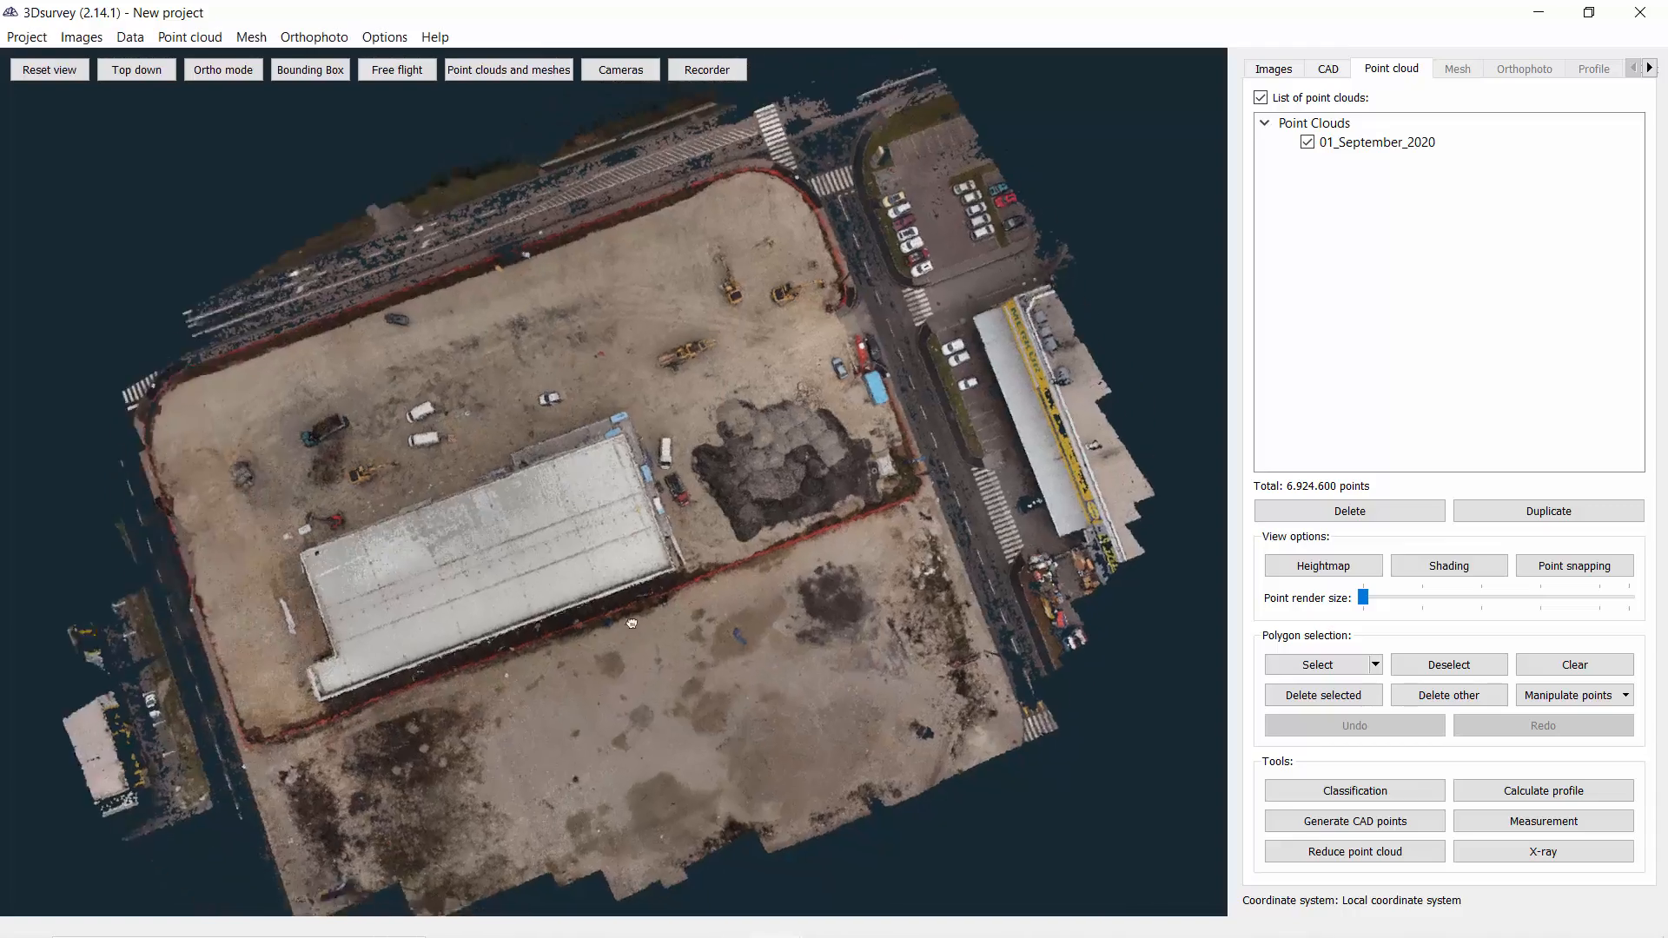
Examine the 01_September_2020 point cloud of the construction site from above and from several oblique angles
scroll(547, 568, "up", 3)
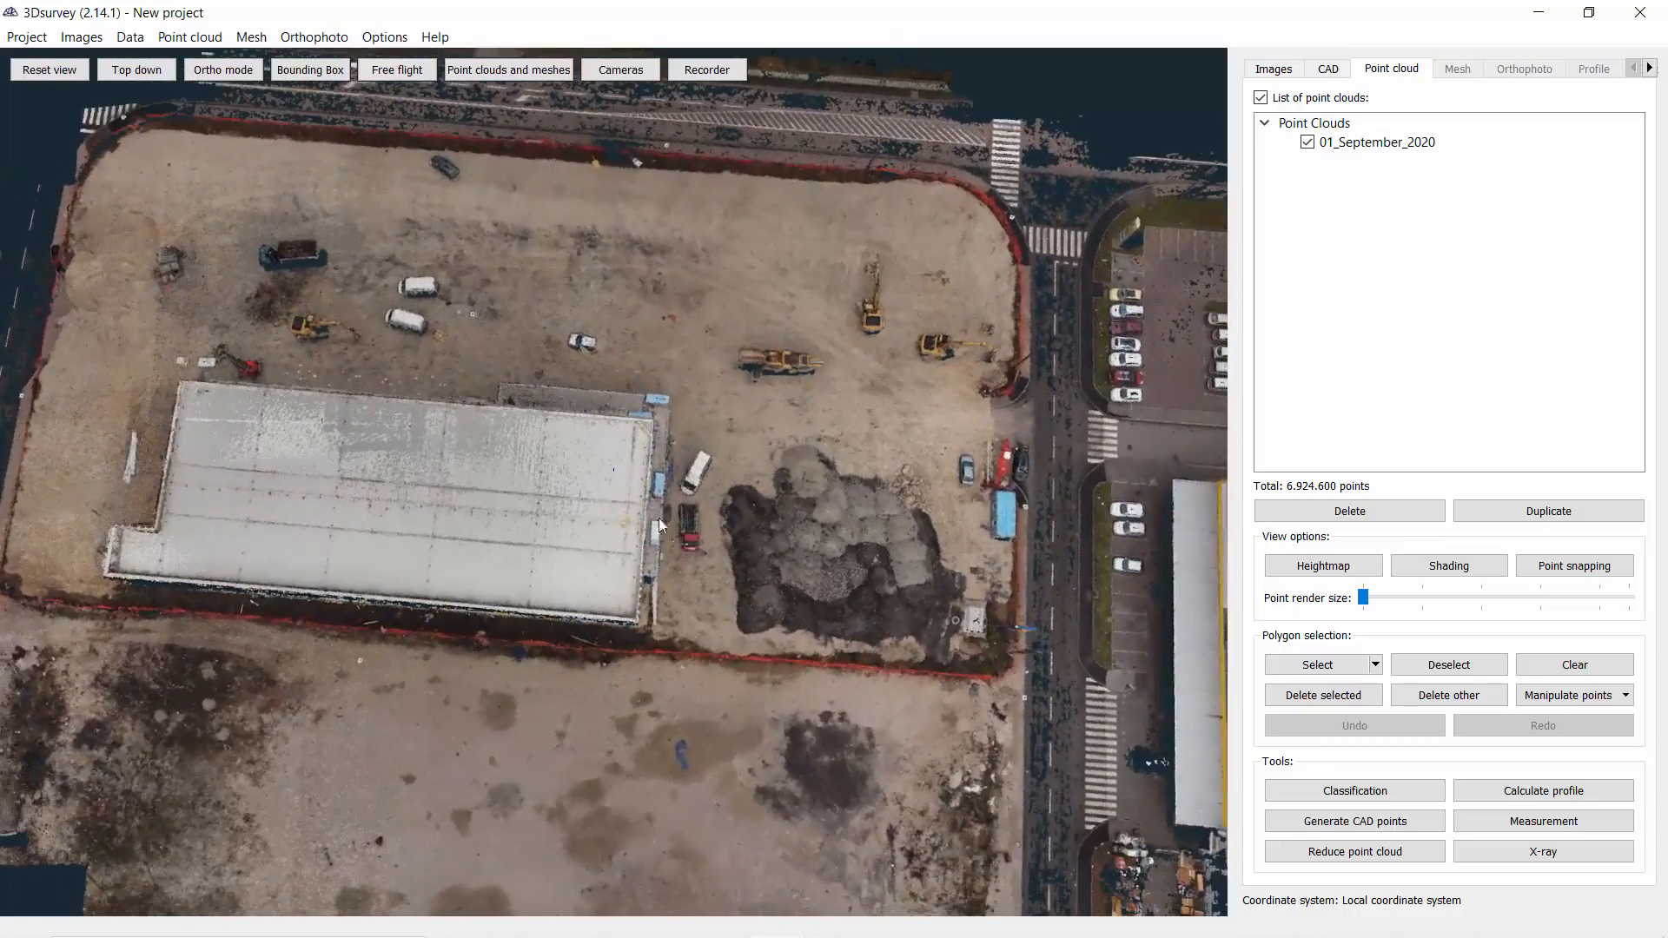
left_click_drag(516, 614, 1004, 518)
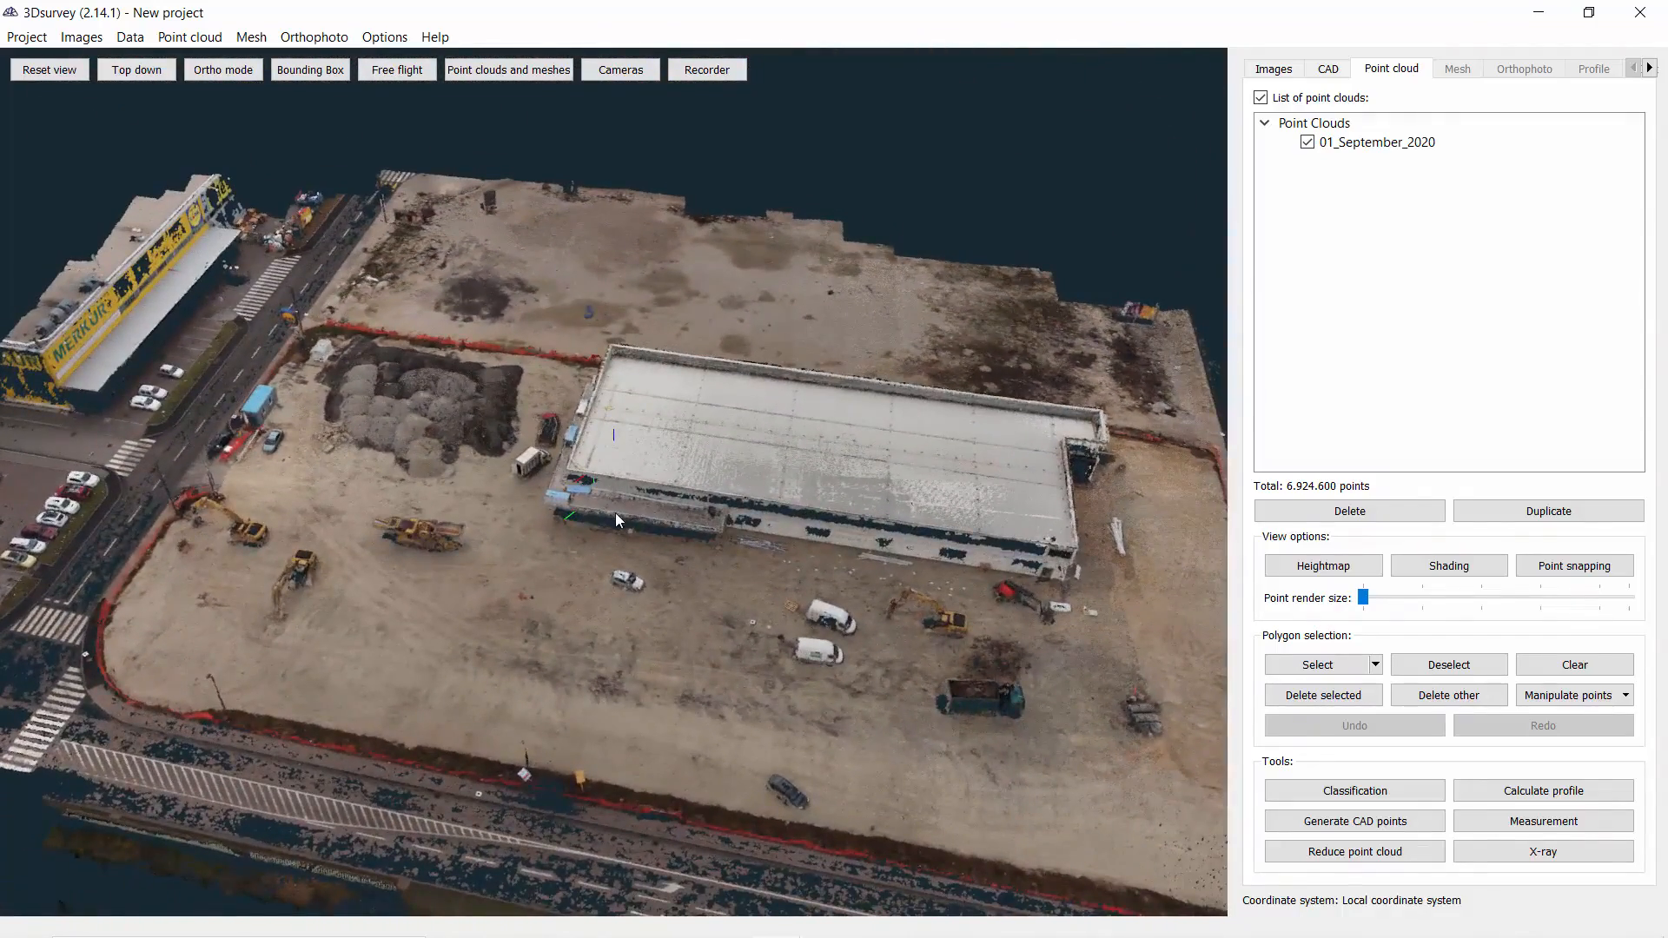
scroll(549, 483, "down", 2)
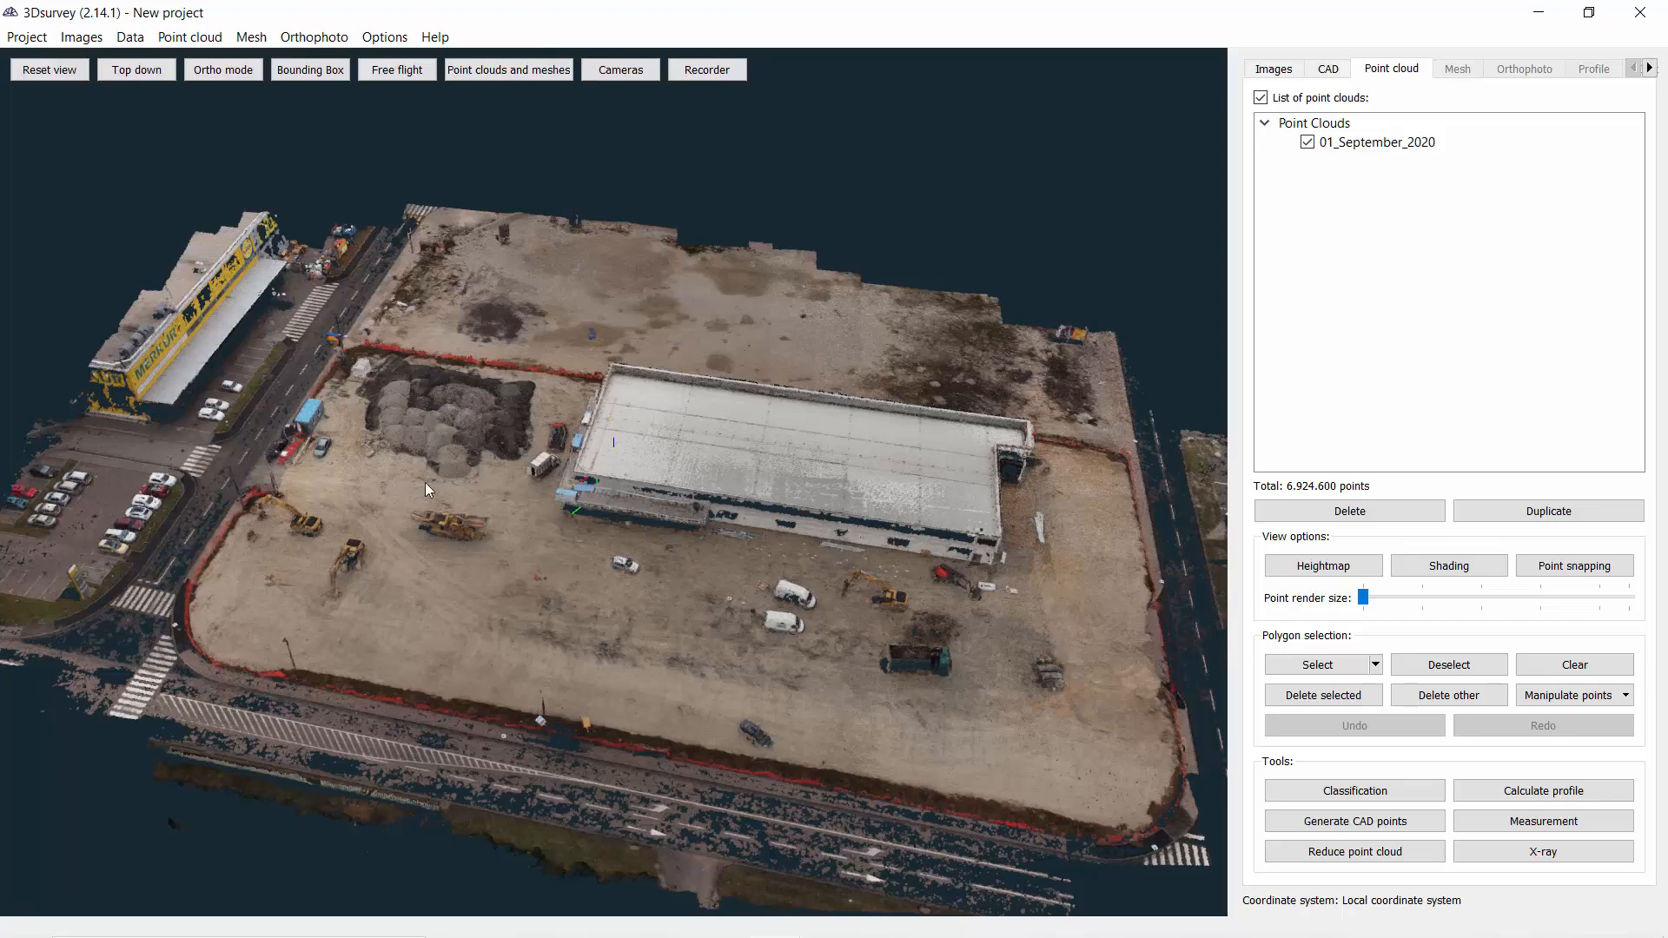
left_click_drag(426, 483, 604, 488)
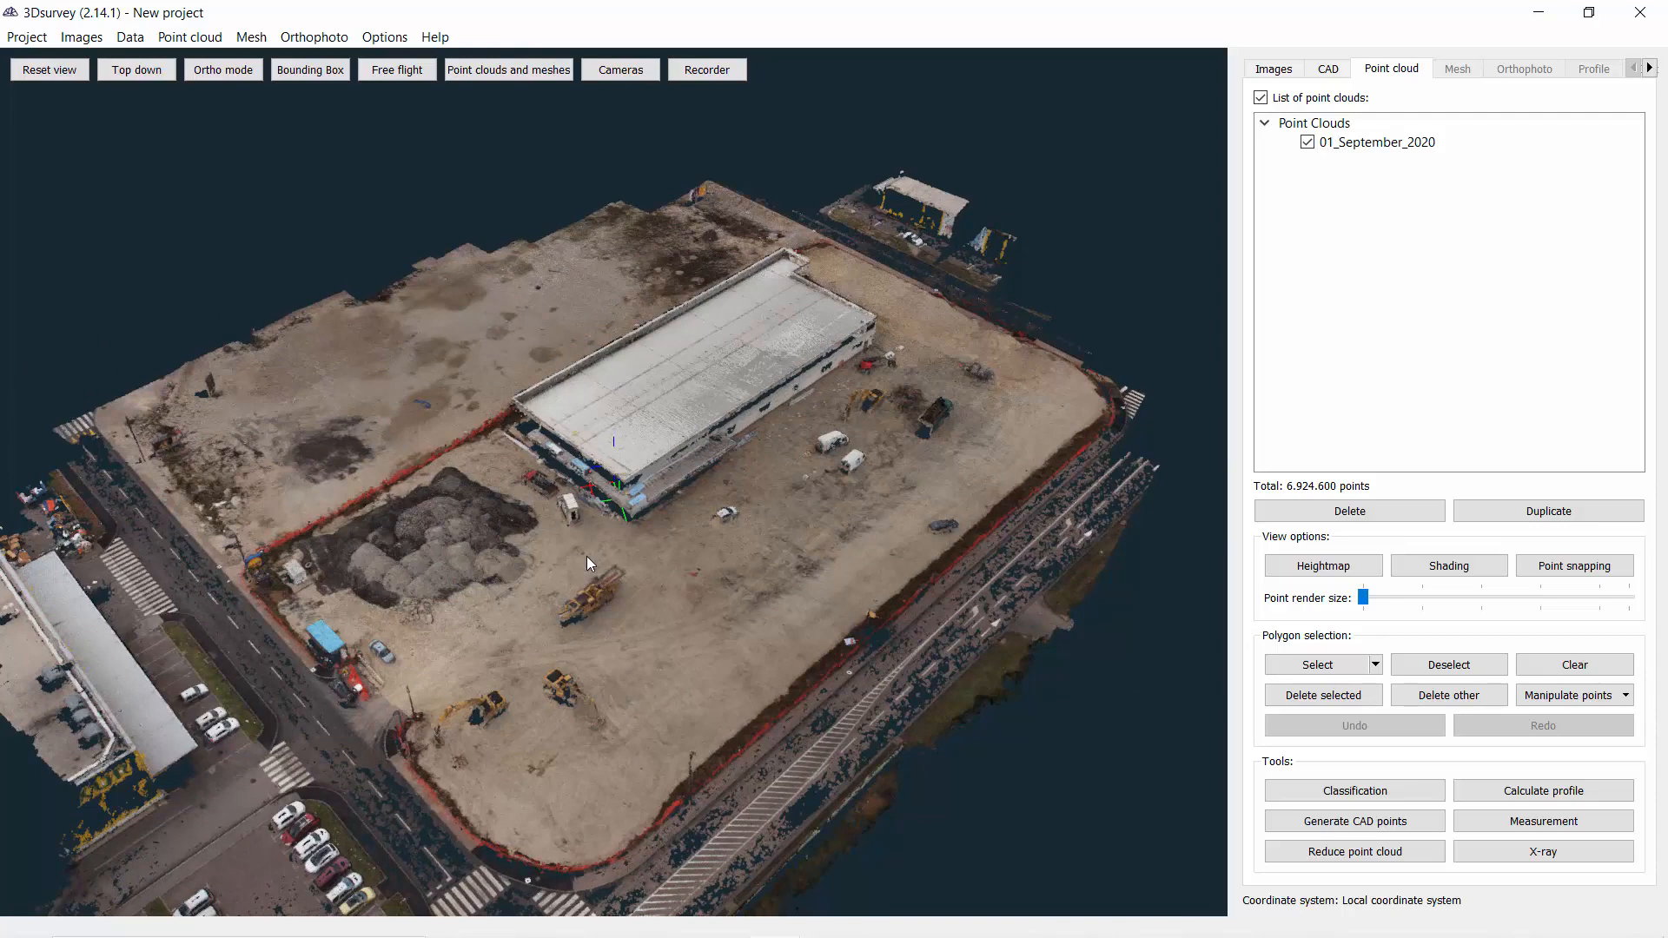
left_click_drag(693, 562, 558, 518)
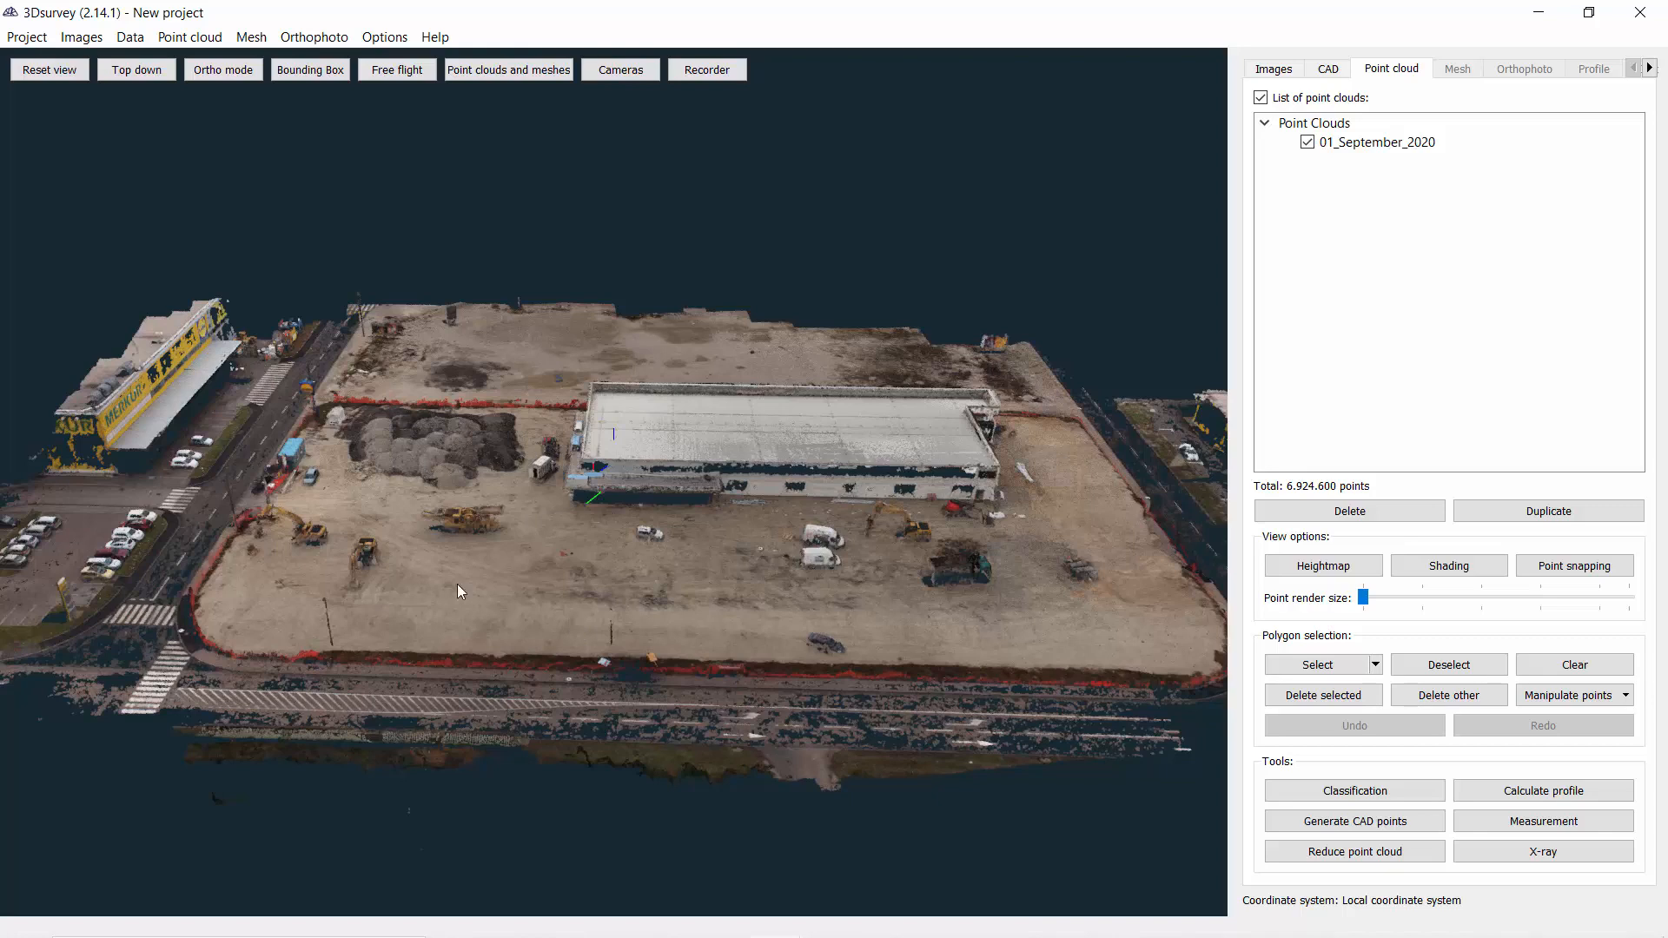
left_click_drag(618, 513, 1058, 513)
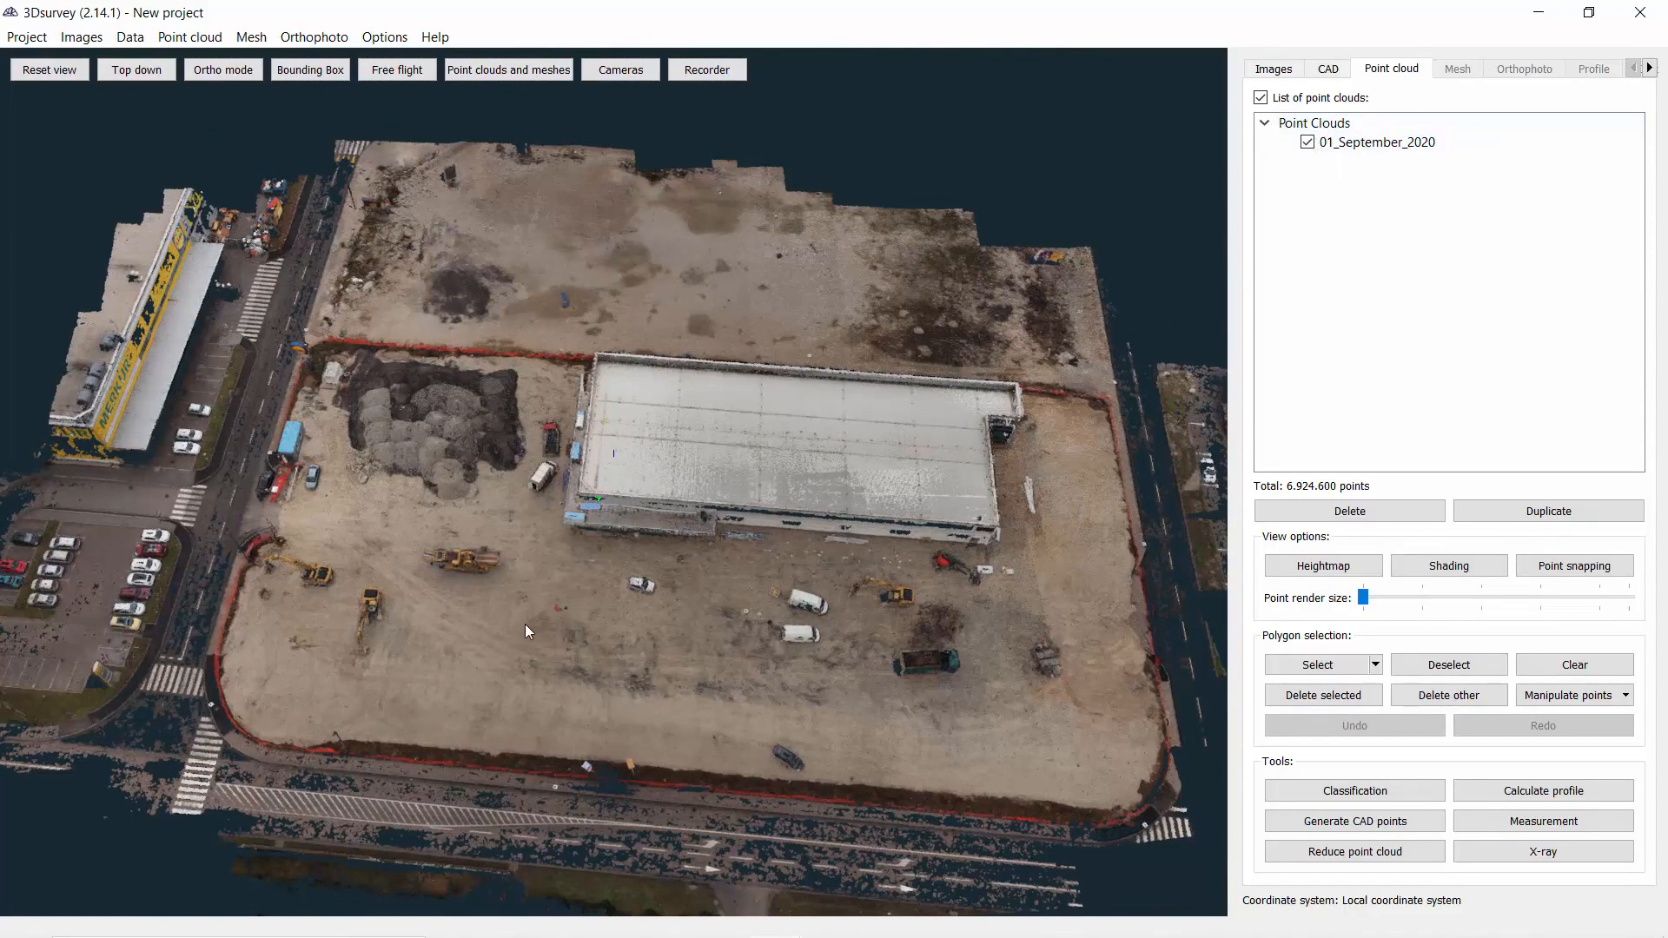
left_click_drag(1054, 453, 1008, 419)
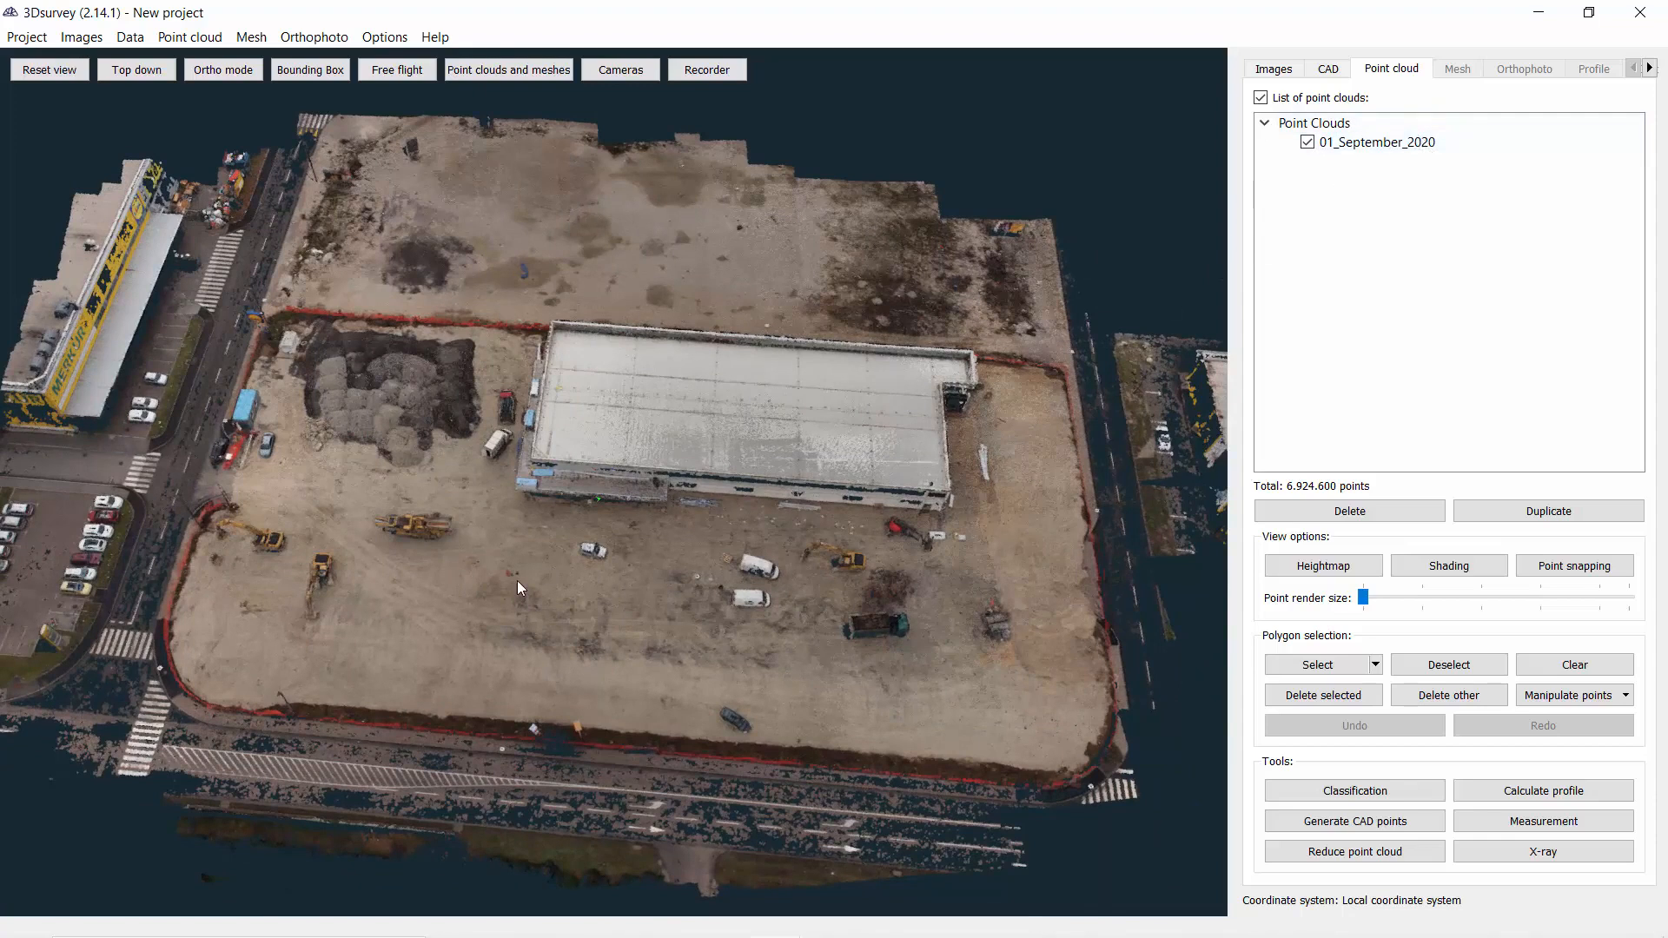
mouse_move(518, 580)
right_mouse_down()
mouse_move(513, 527)
mouse_move(513, 606)
right_mouse_up()
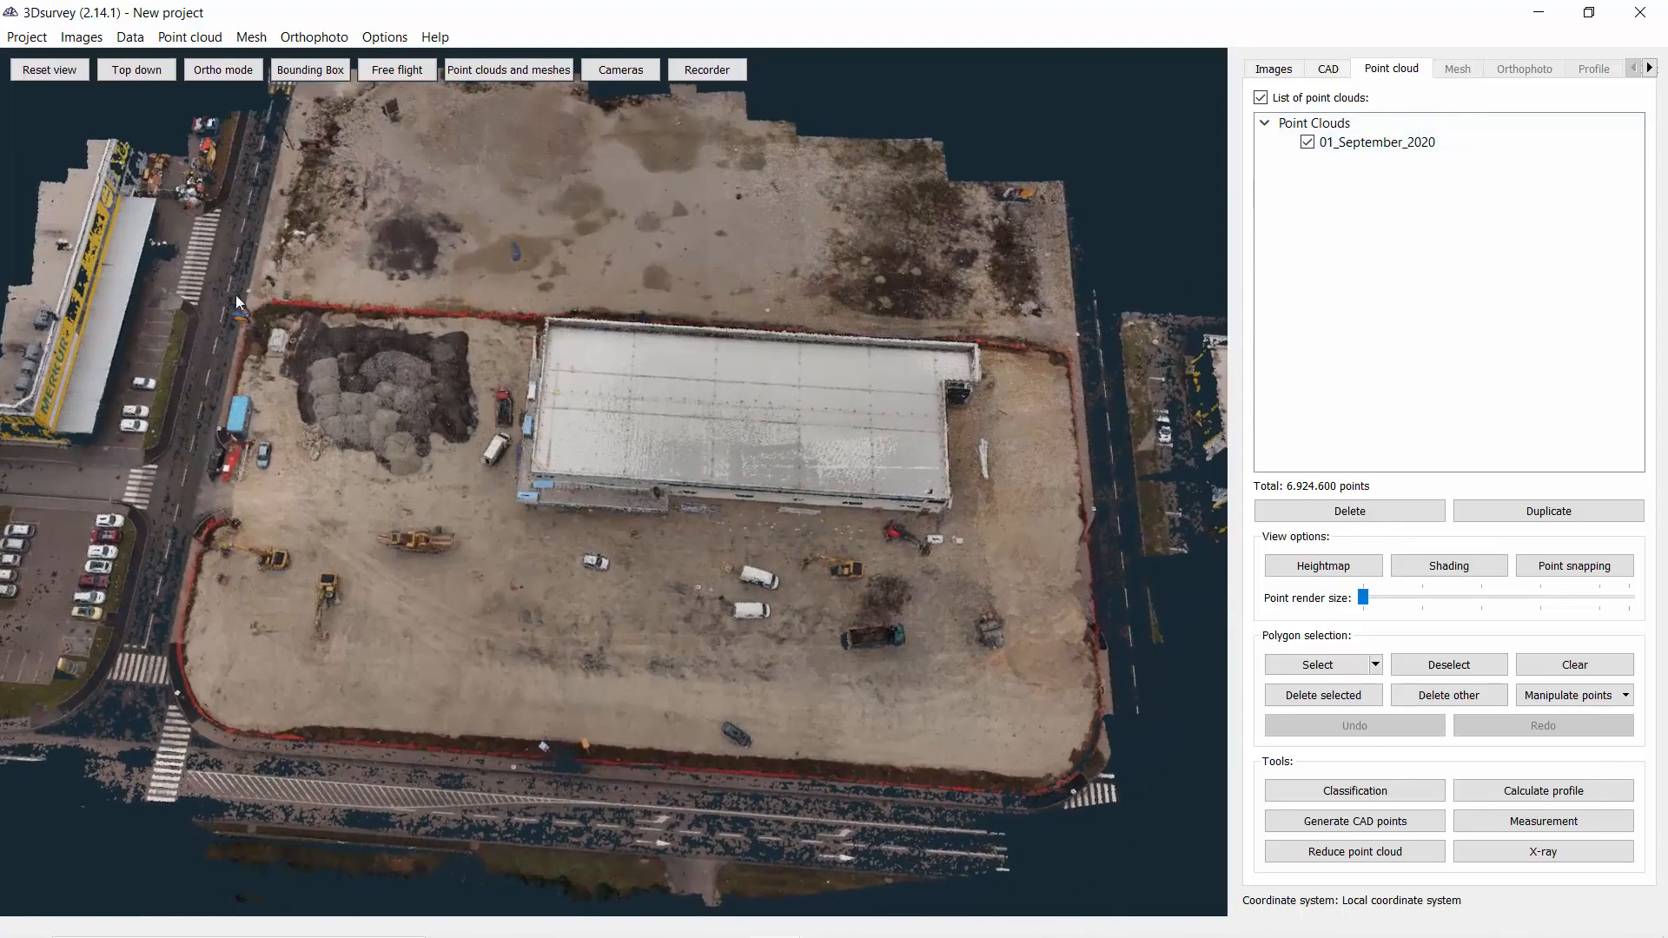
Load the point cloud file 02_November_2020.ply into the project
left_click(193, 38)
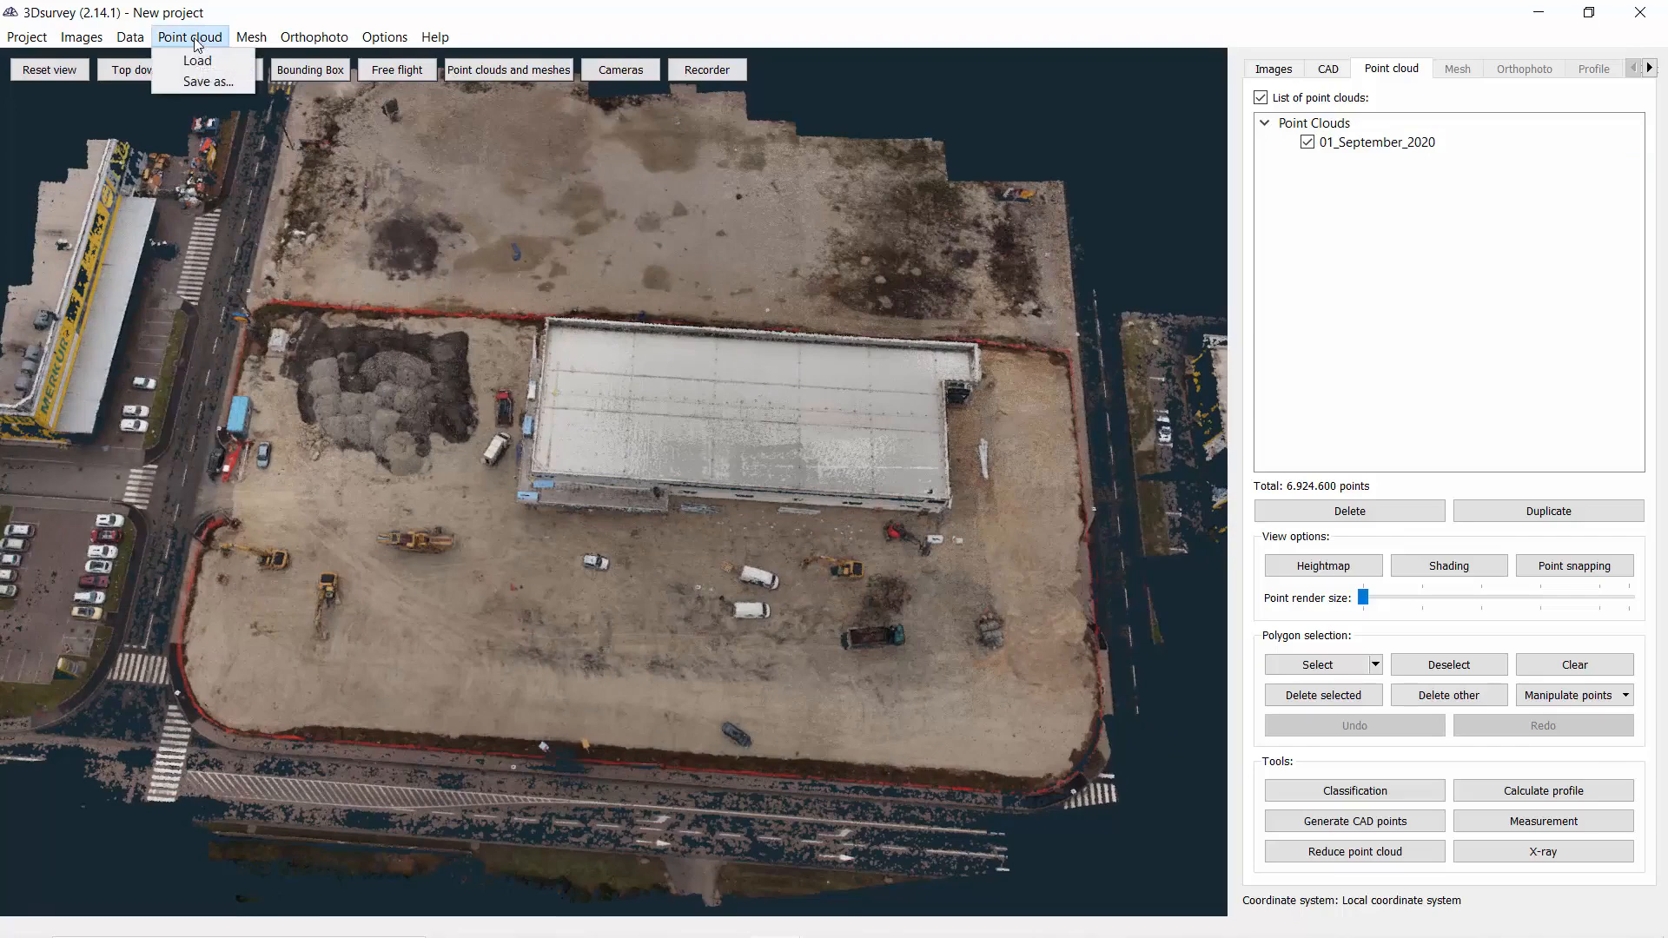
left_click(196, 60)
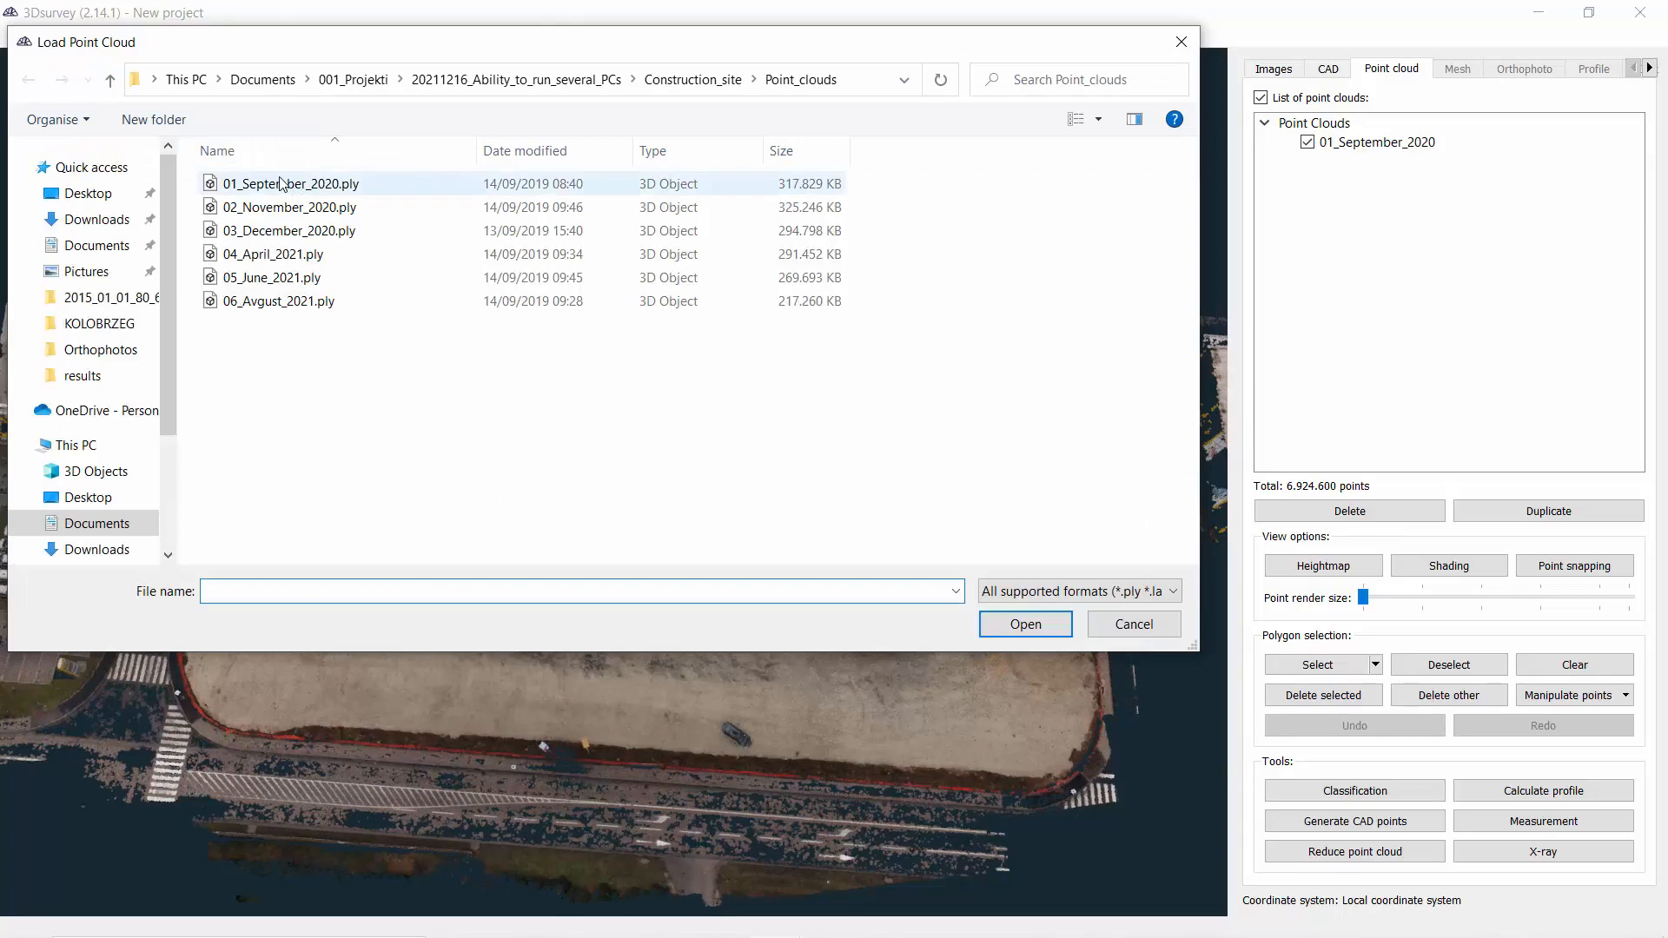
left_click(291, 208)
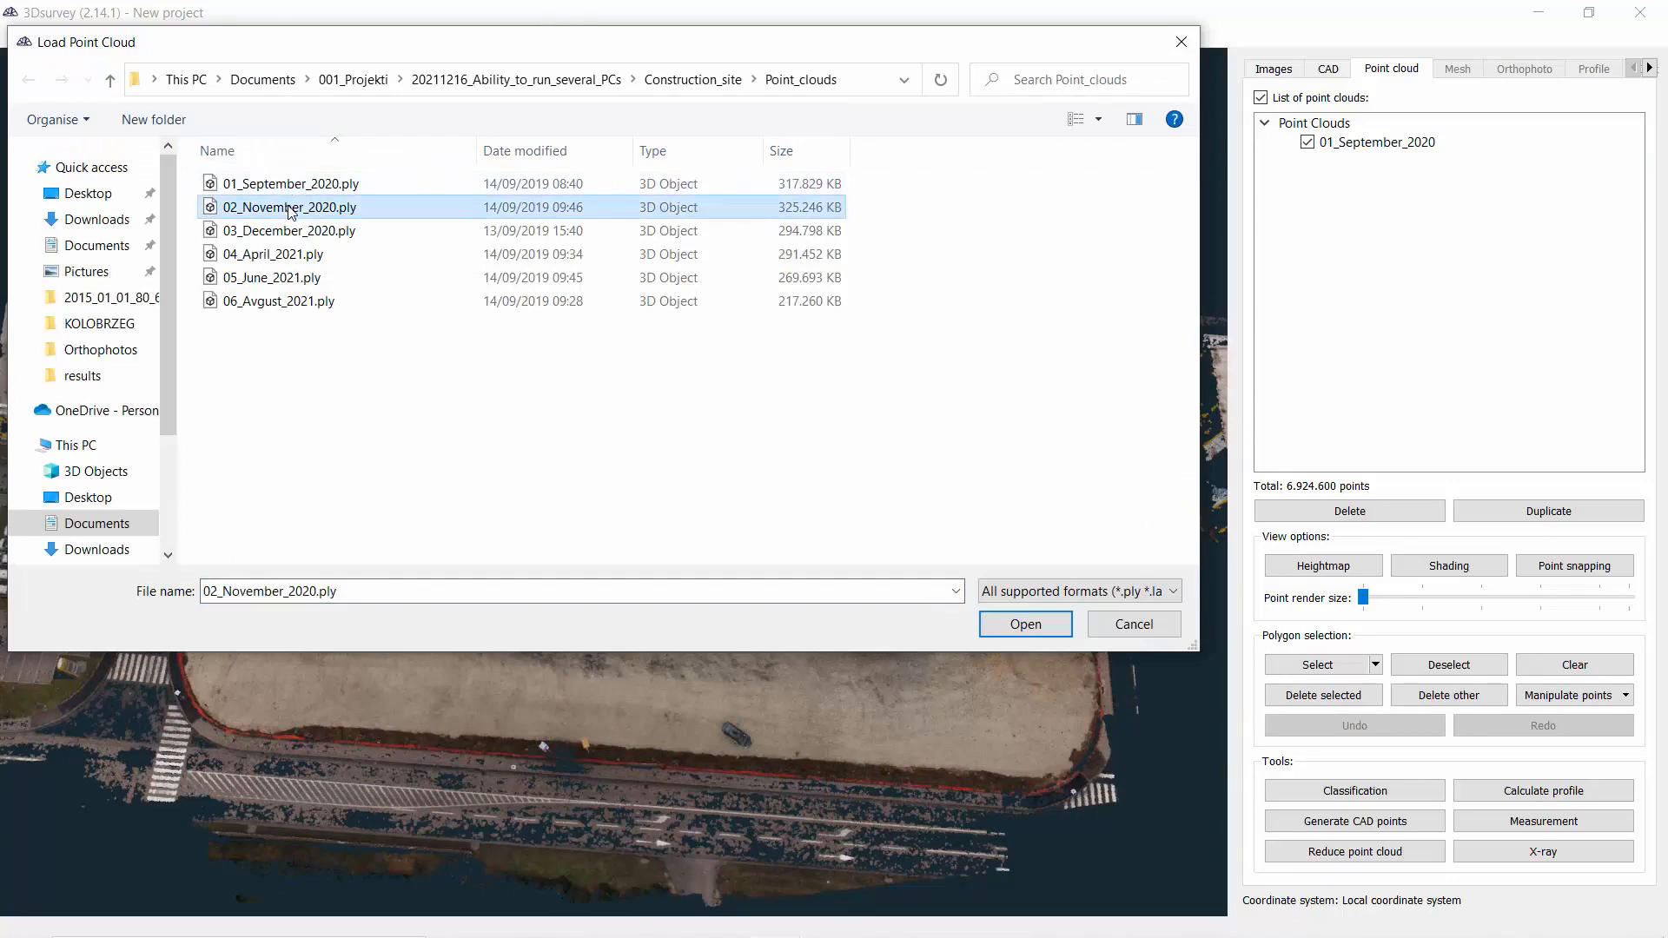
left_click(1041, 625)
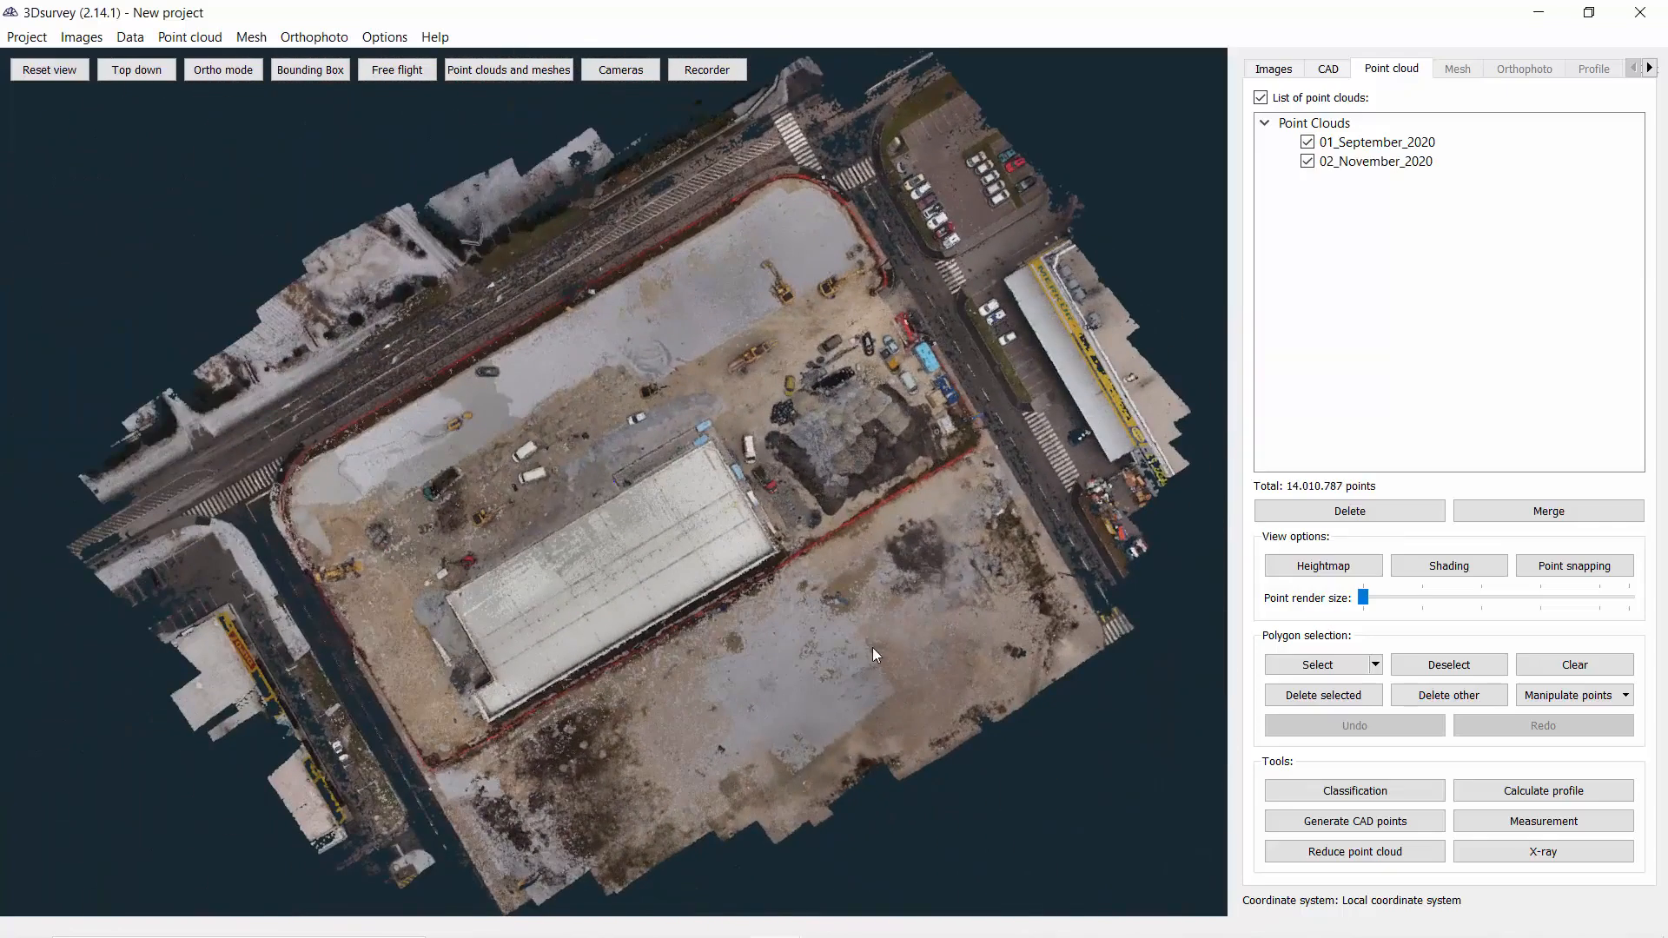
Hide the 01_September_2020 point cloud so that only 02_November_2020 is displayed
scroll(763, 575, "up", 3)
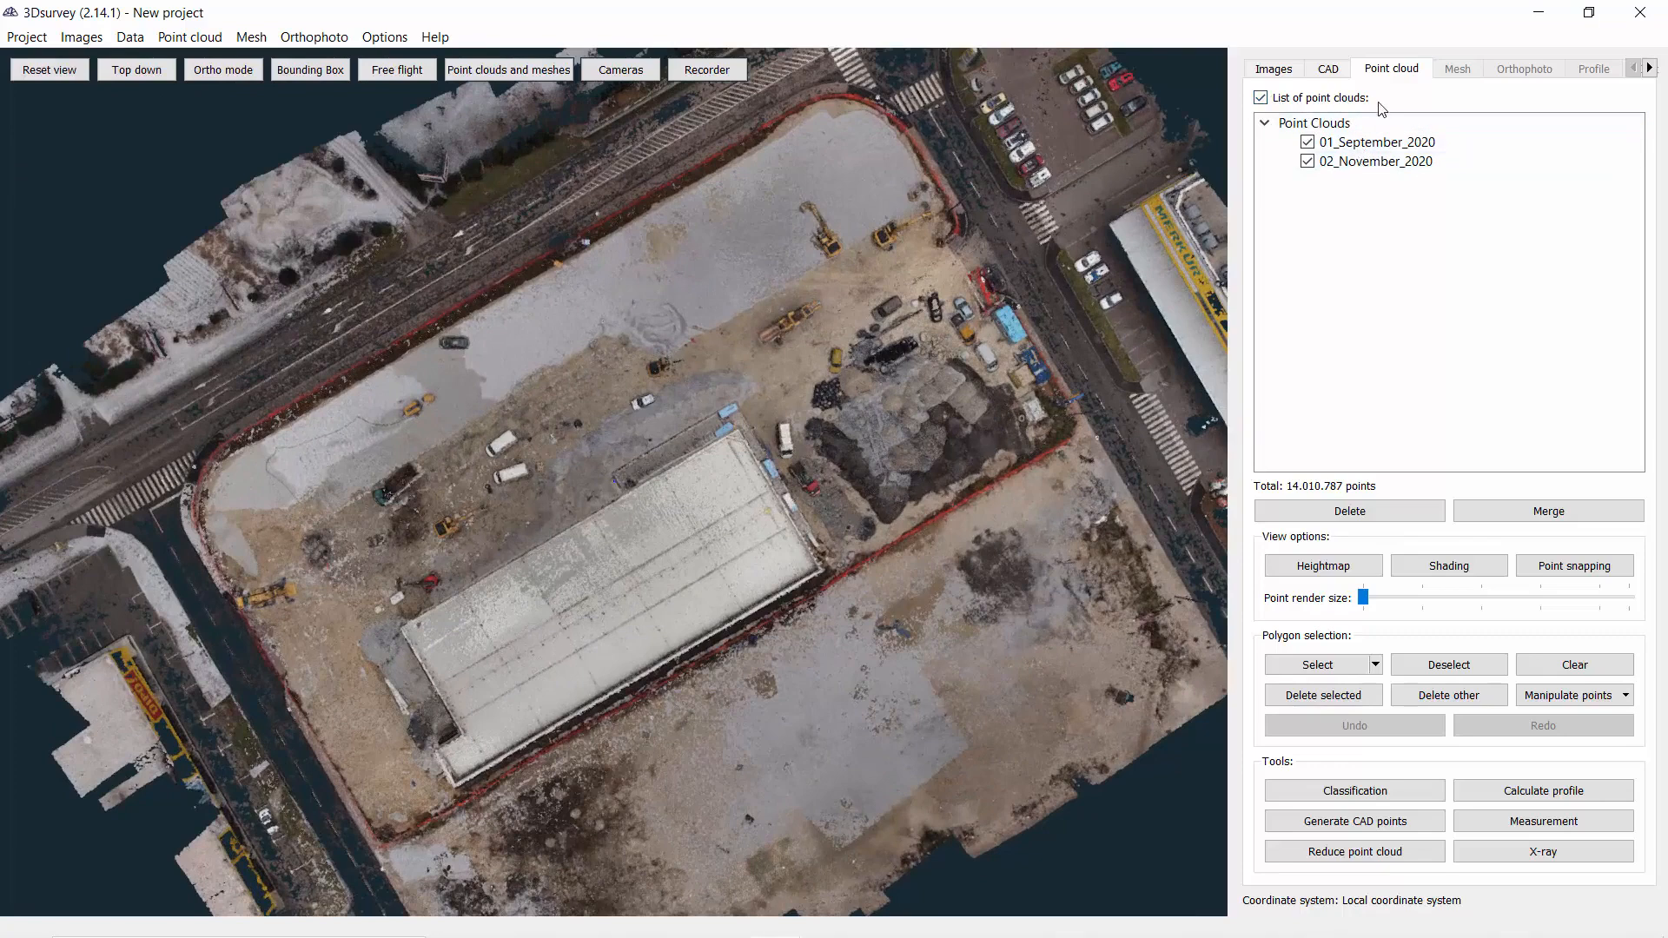
left_click_drag(787, 537, 606, 495)
scroll(601, 512, "up", 6)
right_click_drag(674, 532, 687, 360)
left_click_drag(688, 359, 738, 417)
left_click(1313, 142)
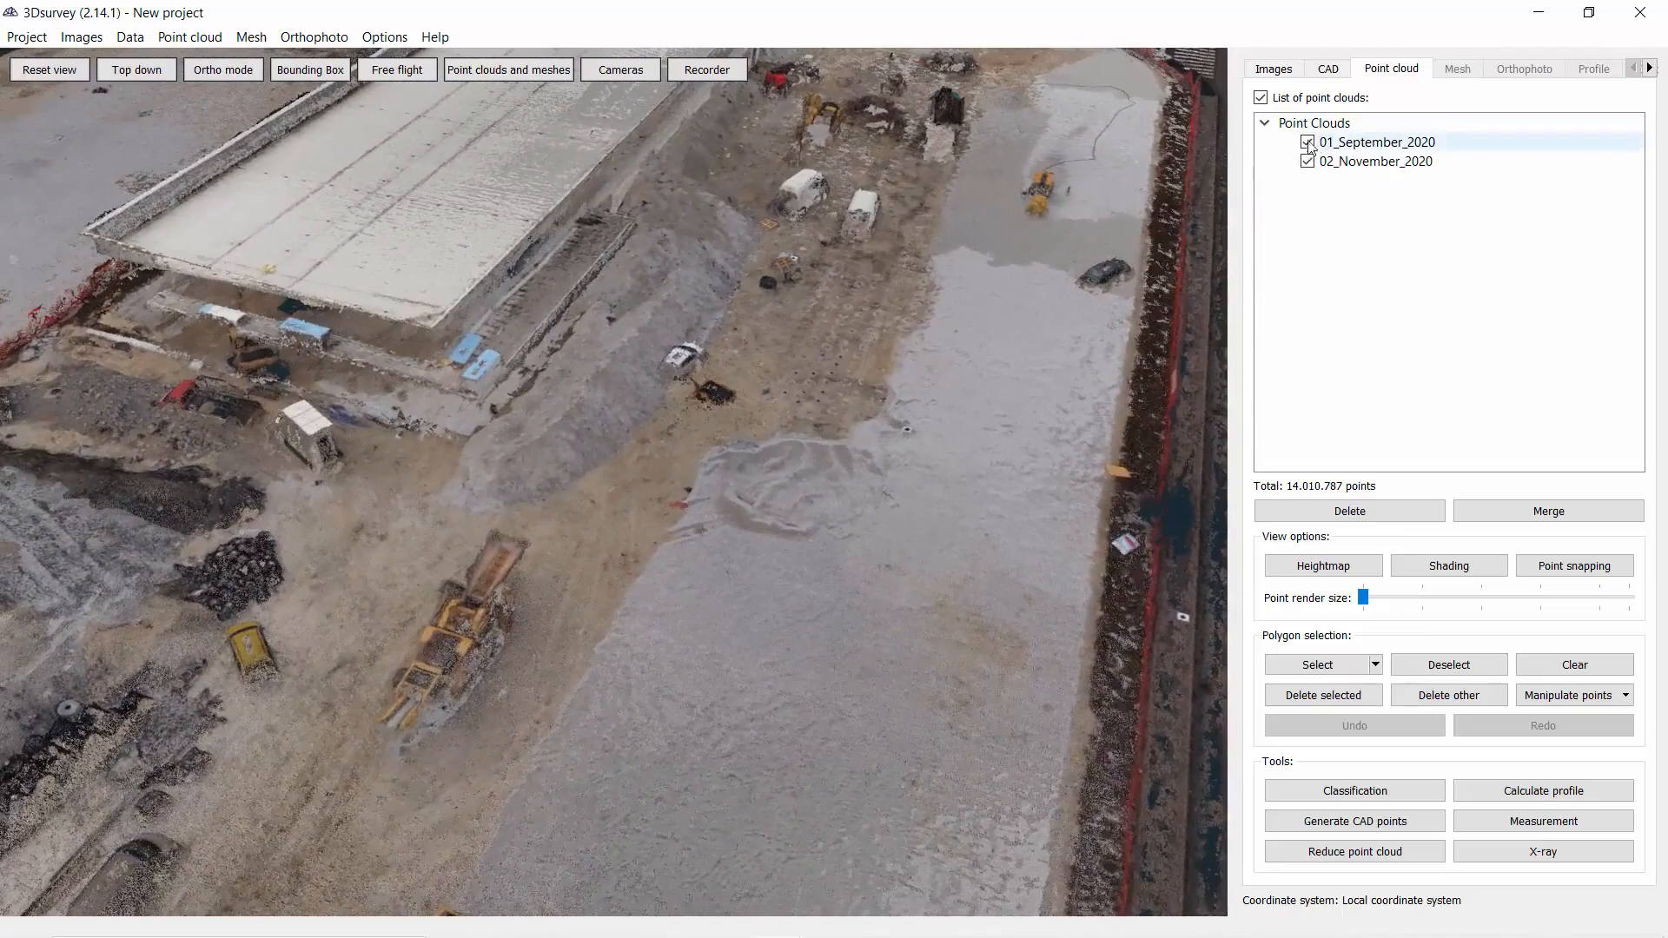
Examine the 02_November_2020 point cloud up close and from different angles, including the rows of ground marks along the haul road
left_click_drag(1029, 284, 909, 352)
left_click_drag(779, 490, 697, 560)
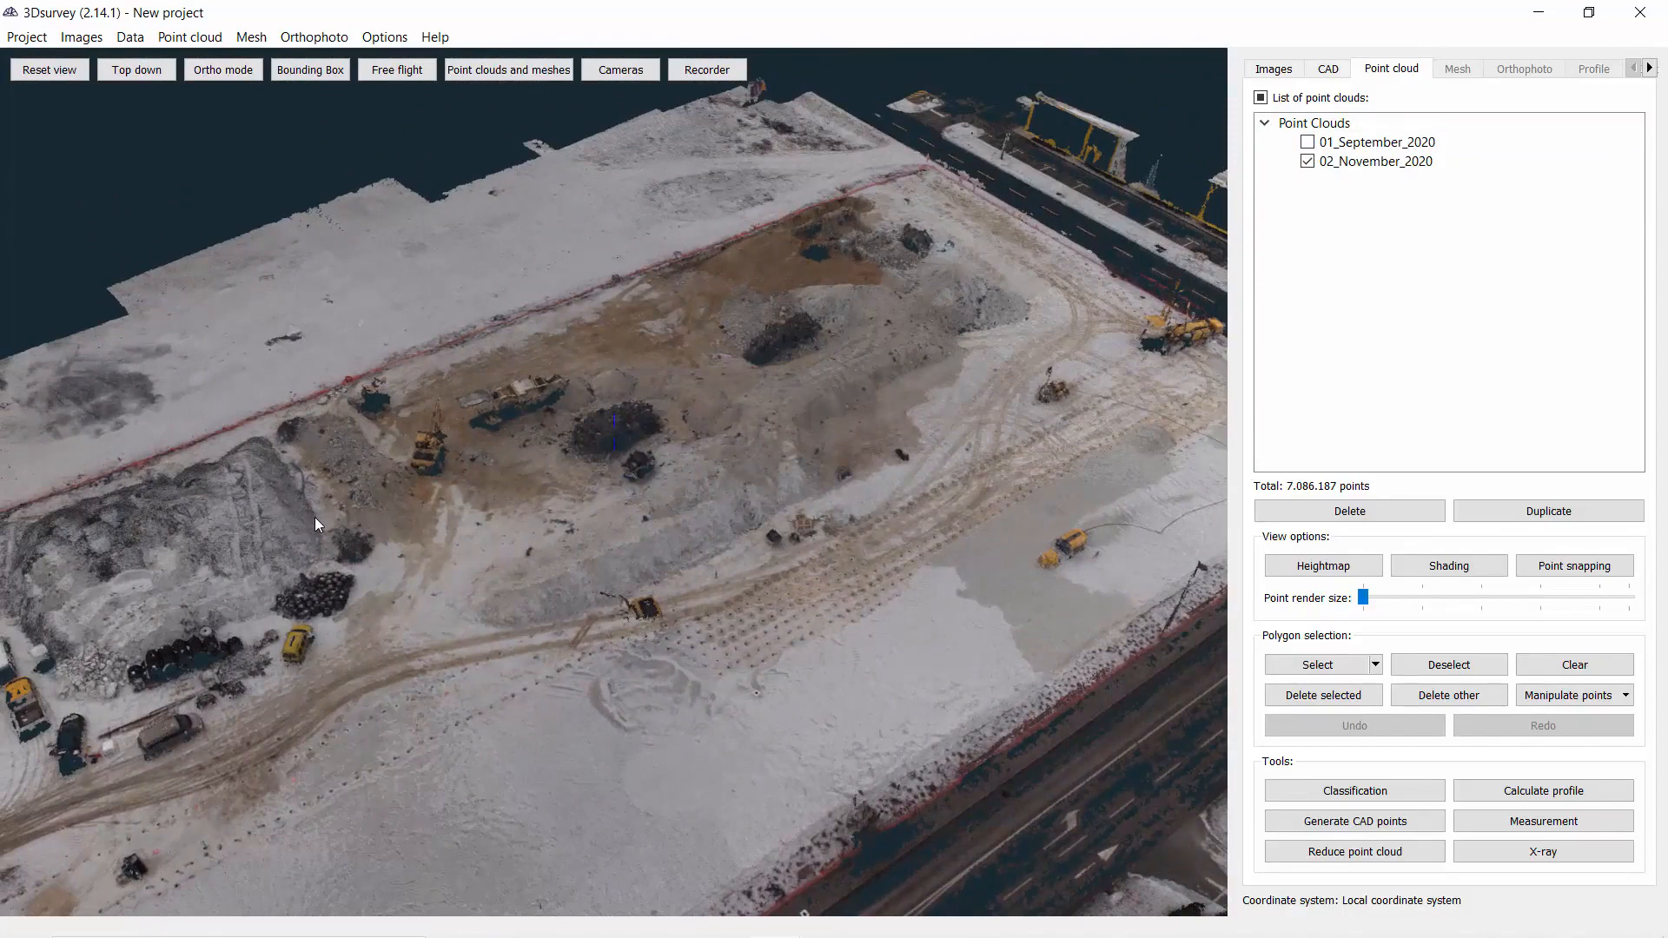
left_click_drag(441, 633, 710, 680)
scroll(883, 691, "up", 5)
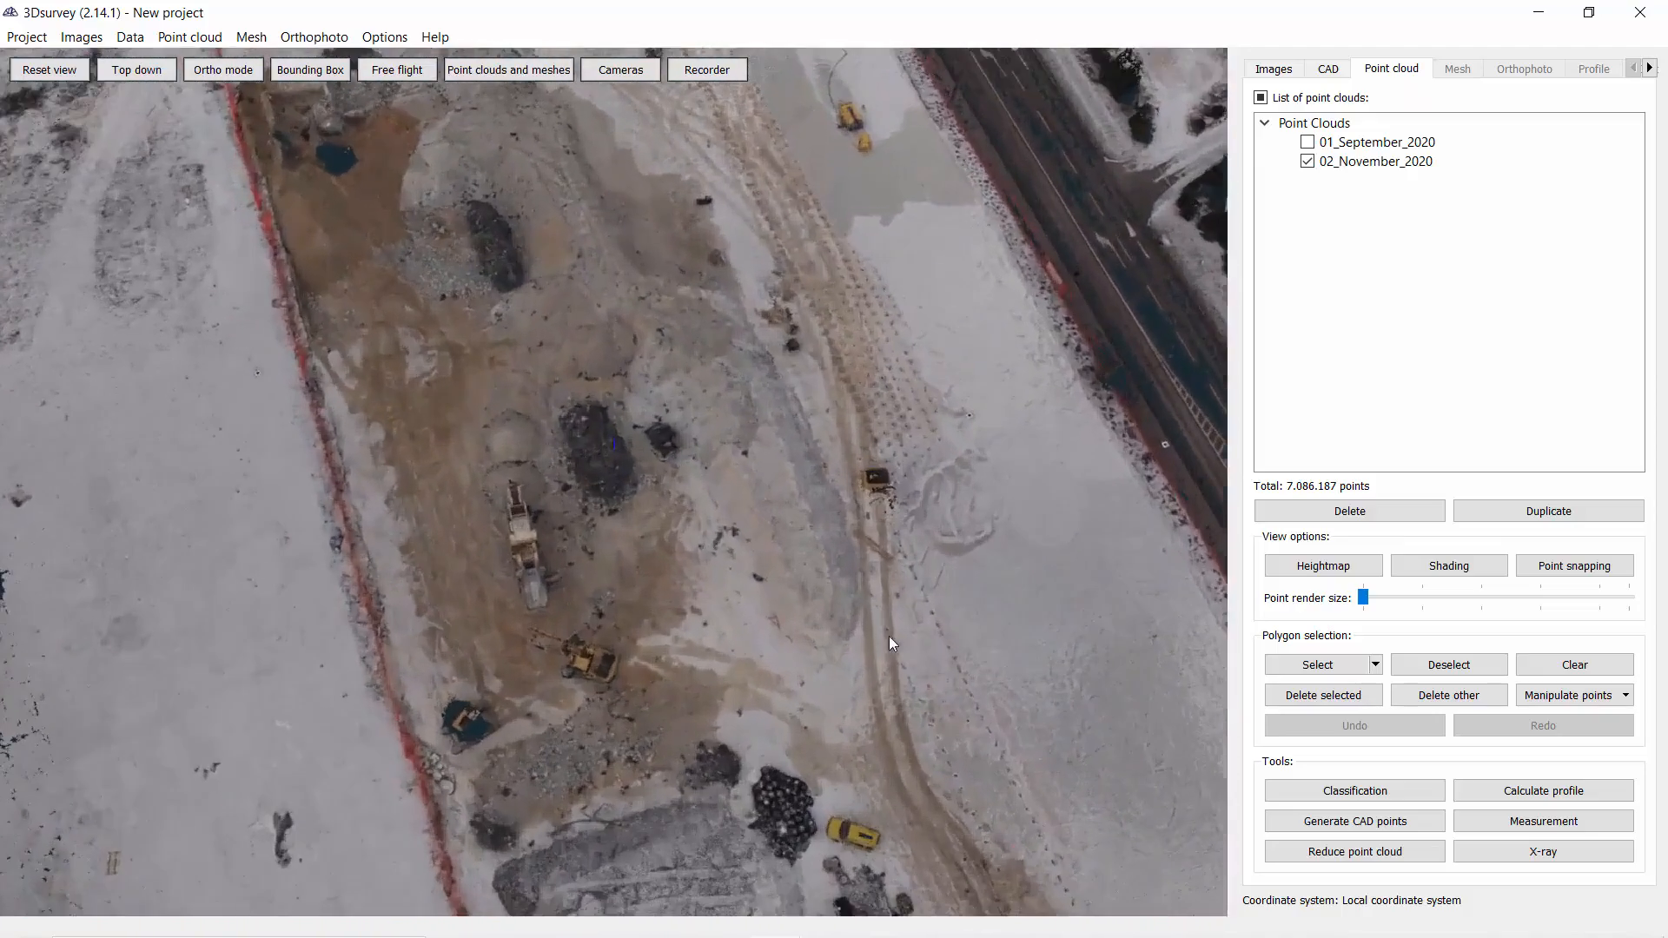
scroll(799, 552, "up", 6)
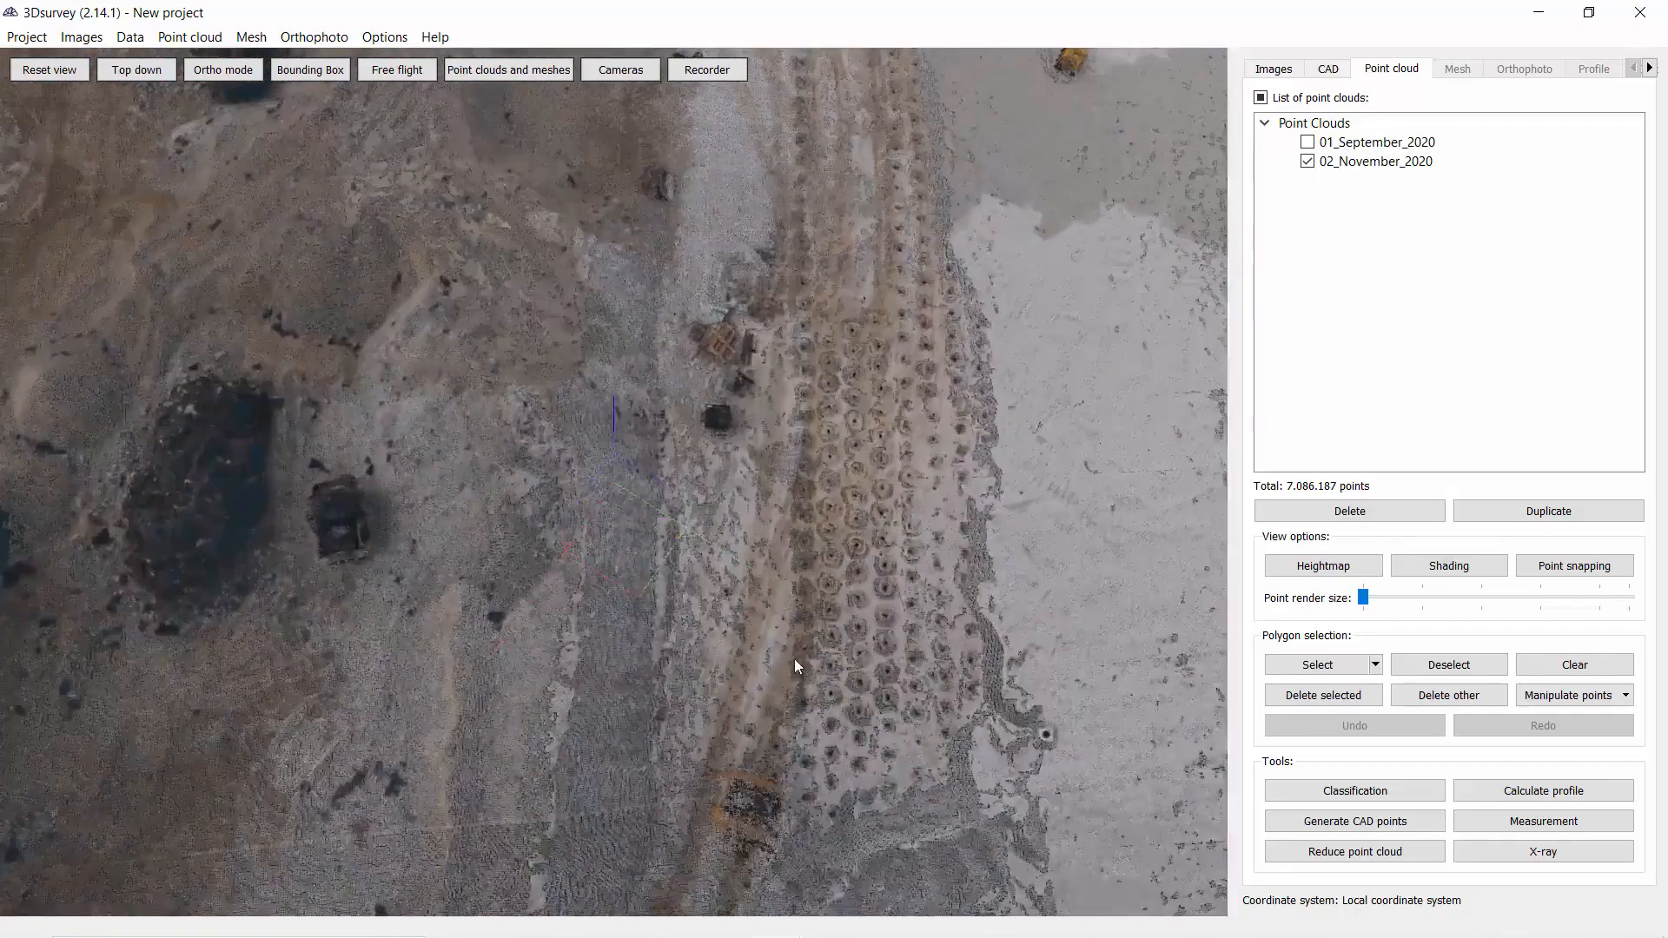
left_click_drag(793, 663, 580, 596)
scroll(568, 584, "down", 8)
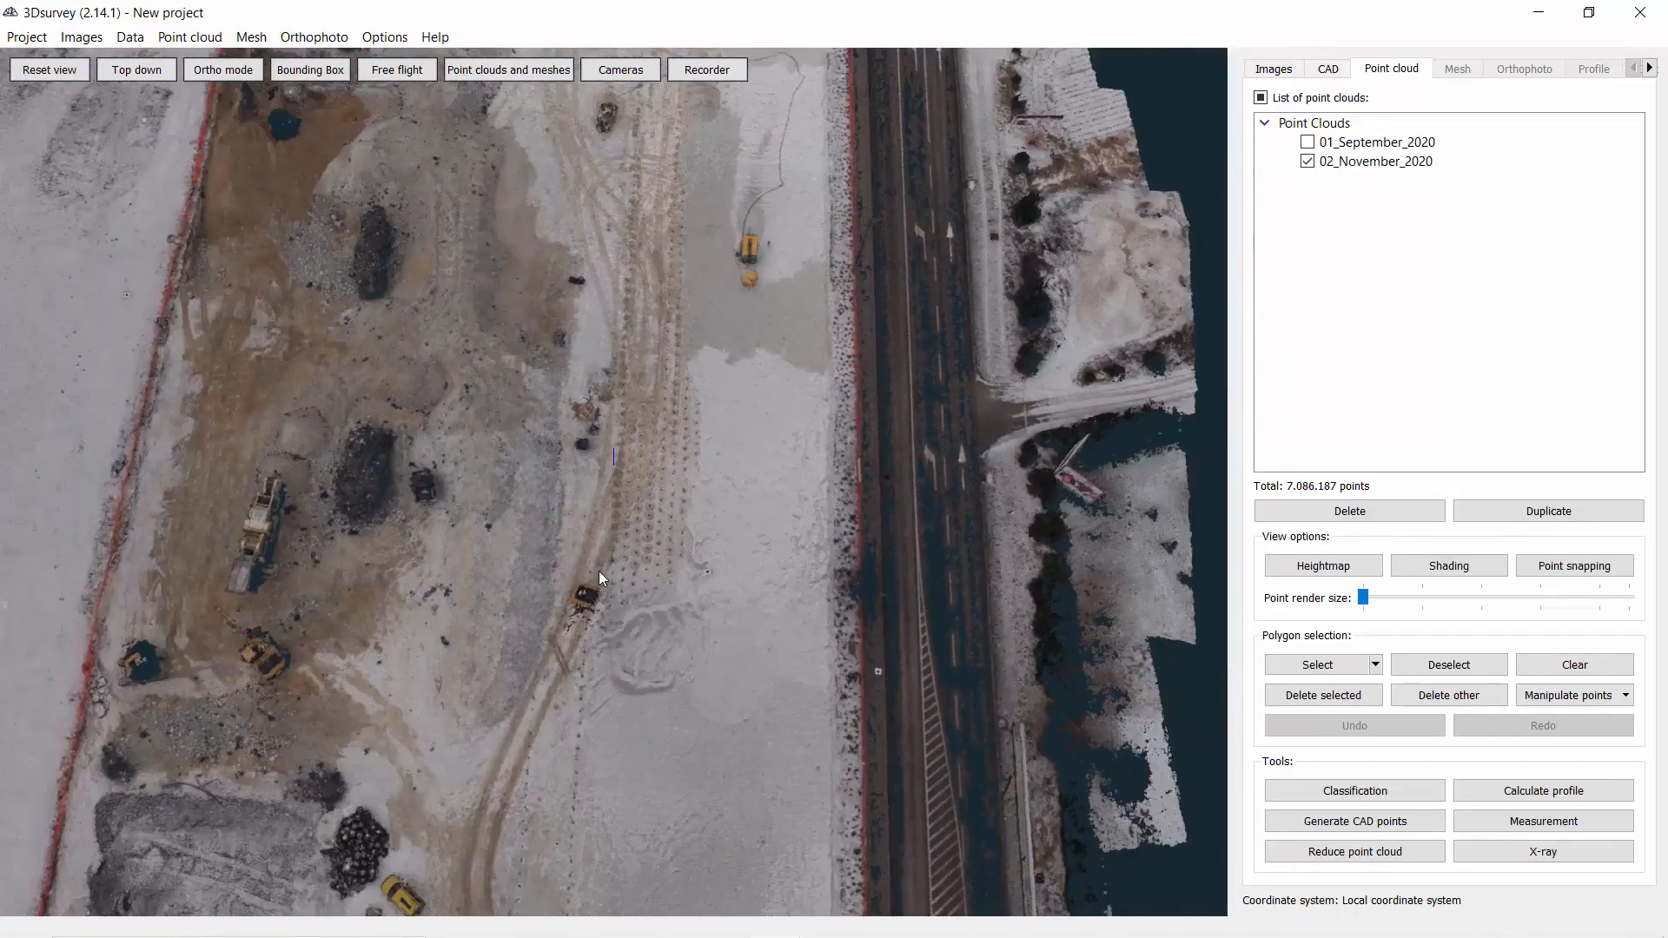
left_click_drag(601, 565, 311, 144)
Load the point cloud file 03_December_2020.ply into the project
left_click(188, 39)
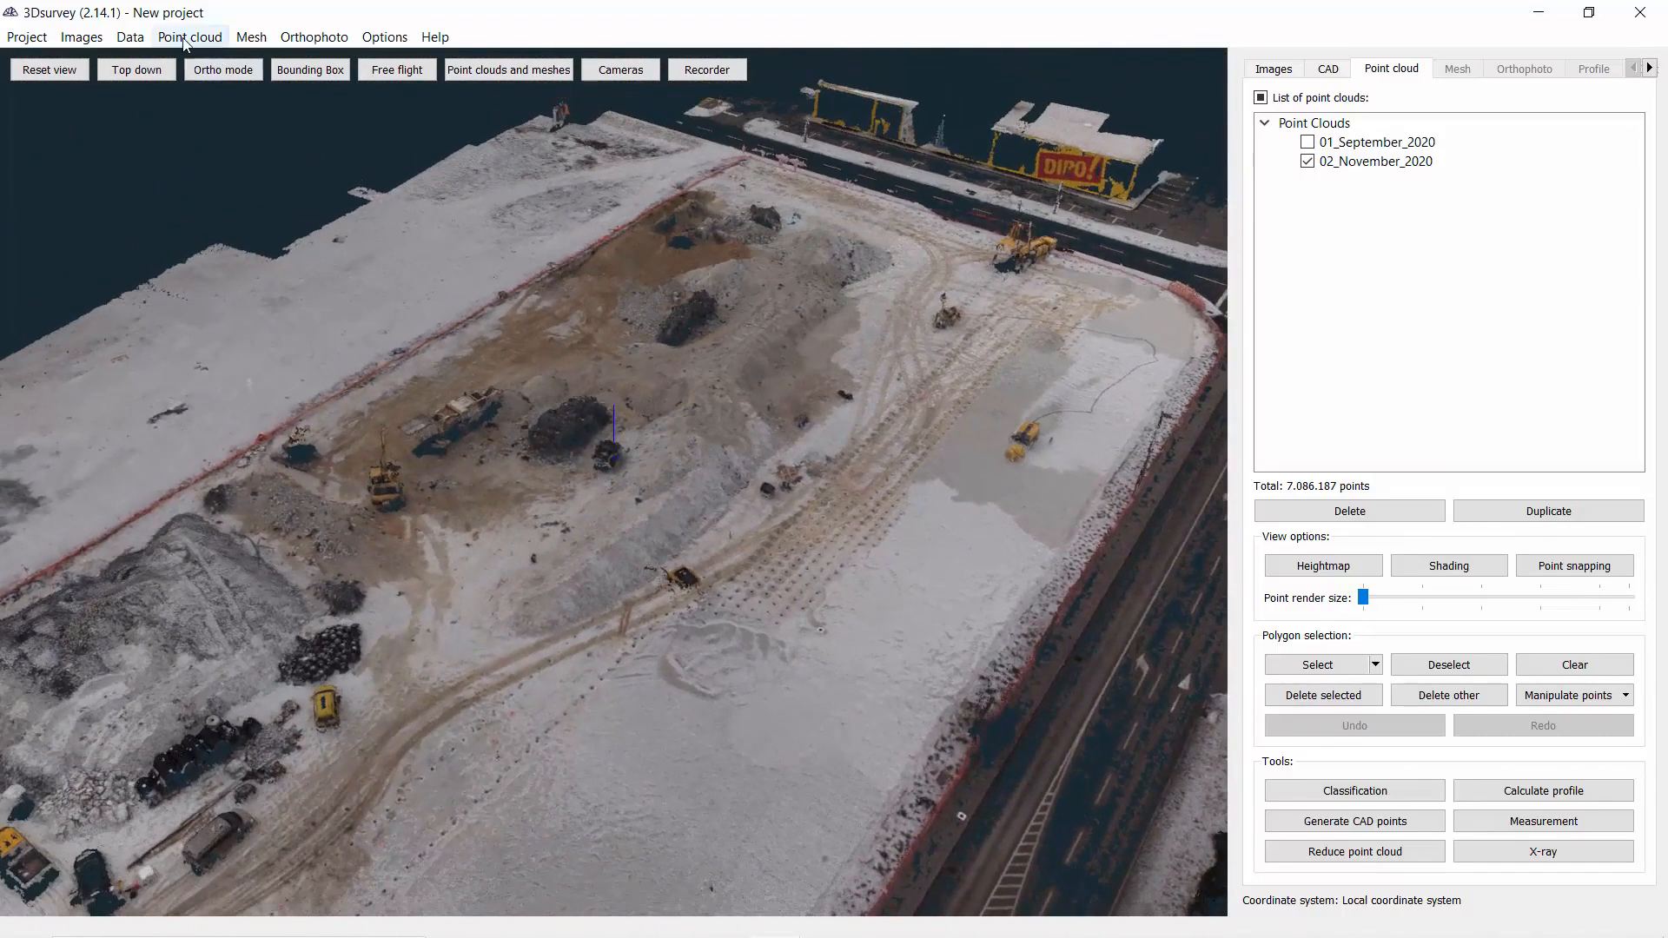
left_click(184, 59)
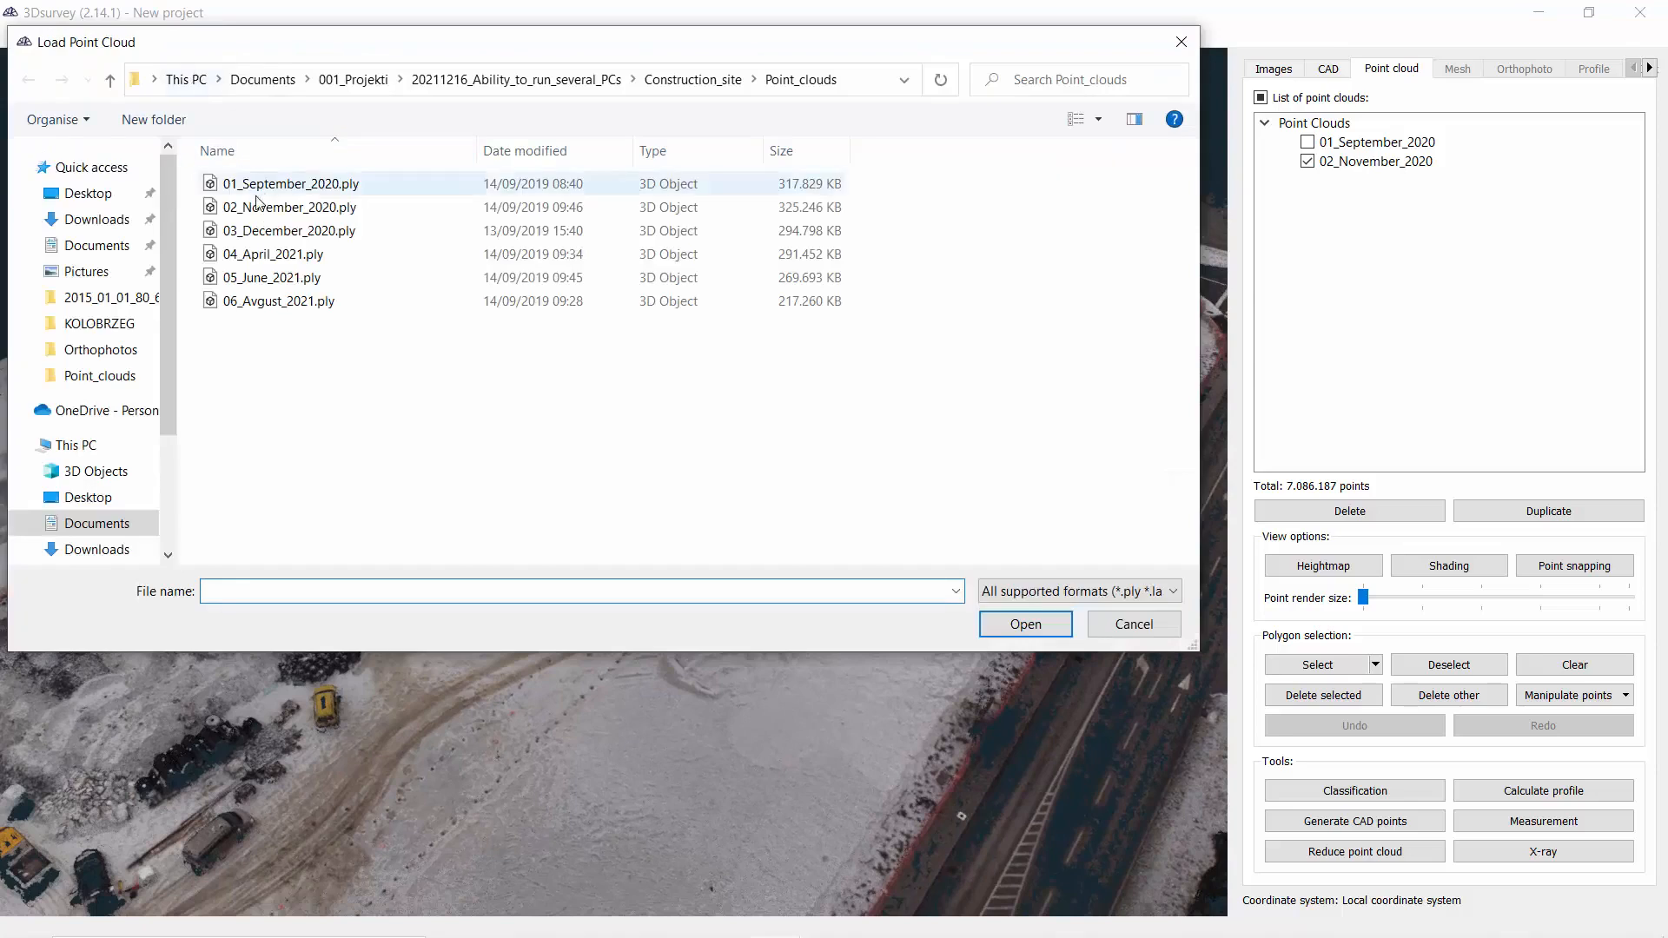
left_click(288, 233)
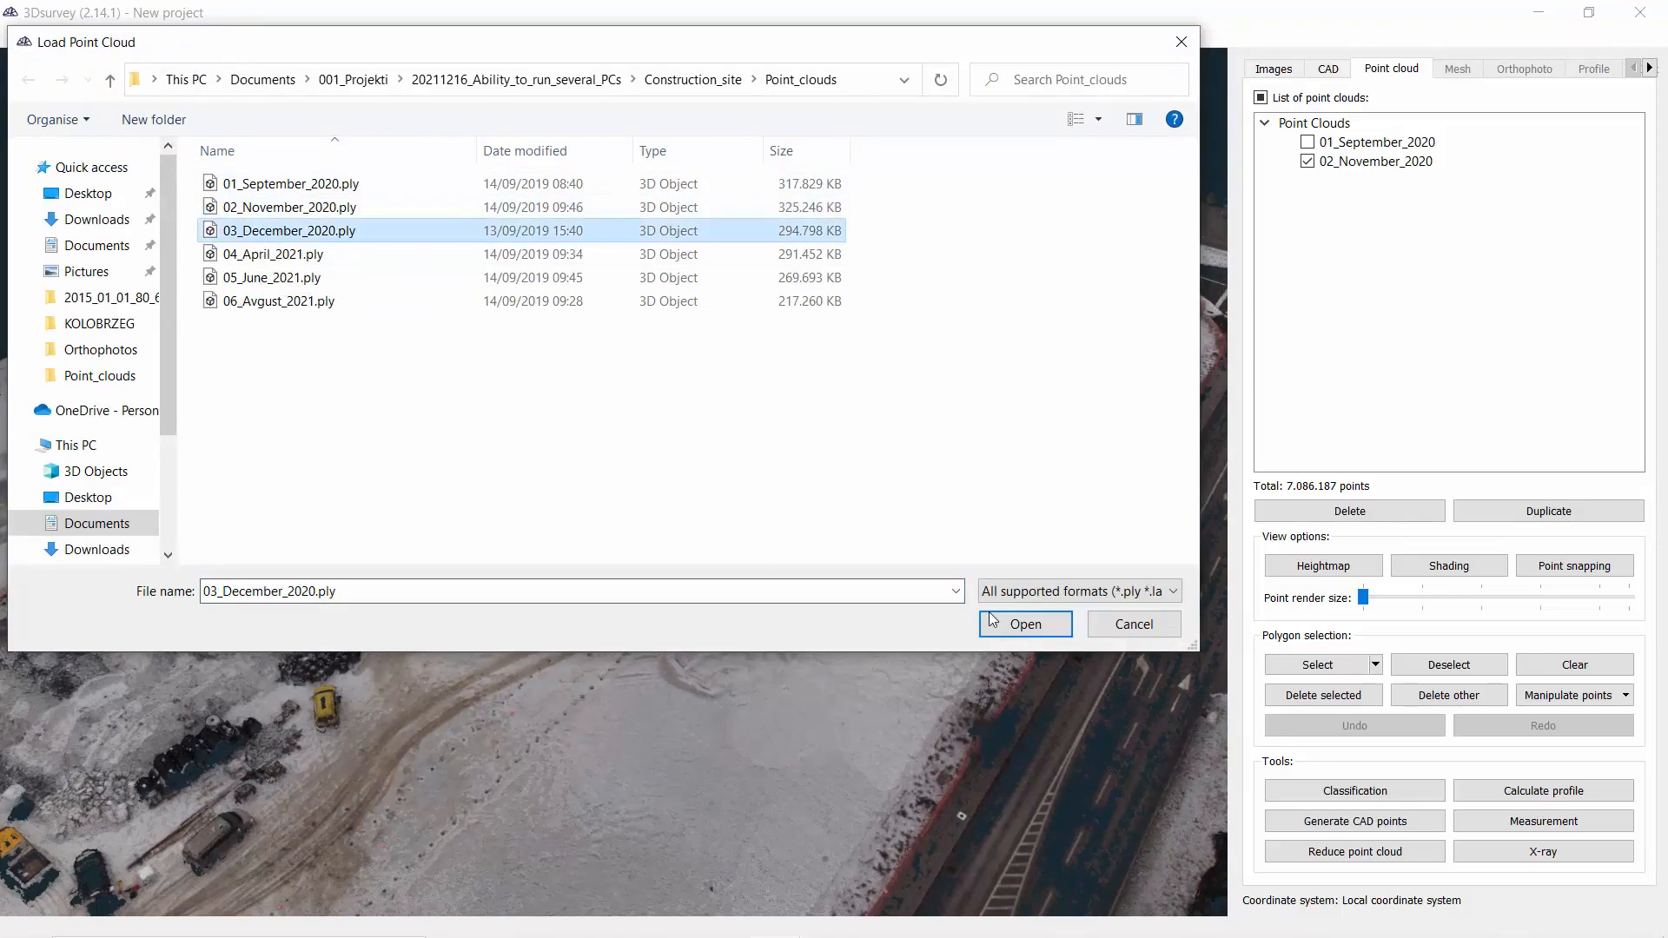
left_click(1032, 627)
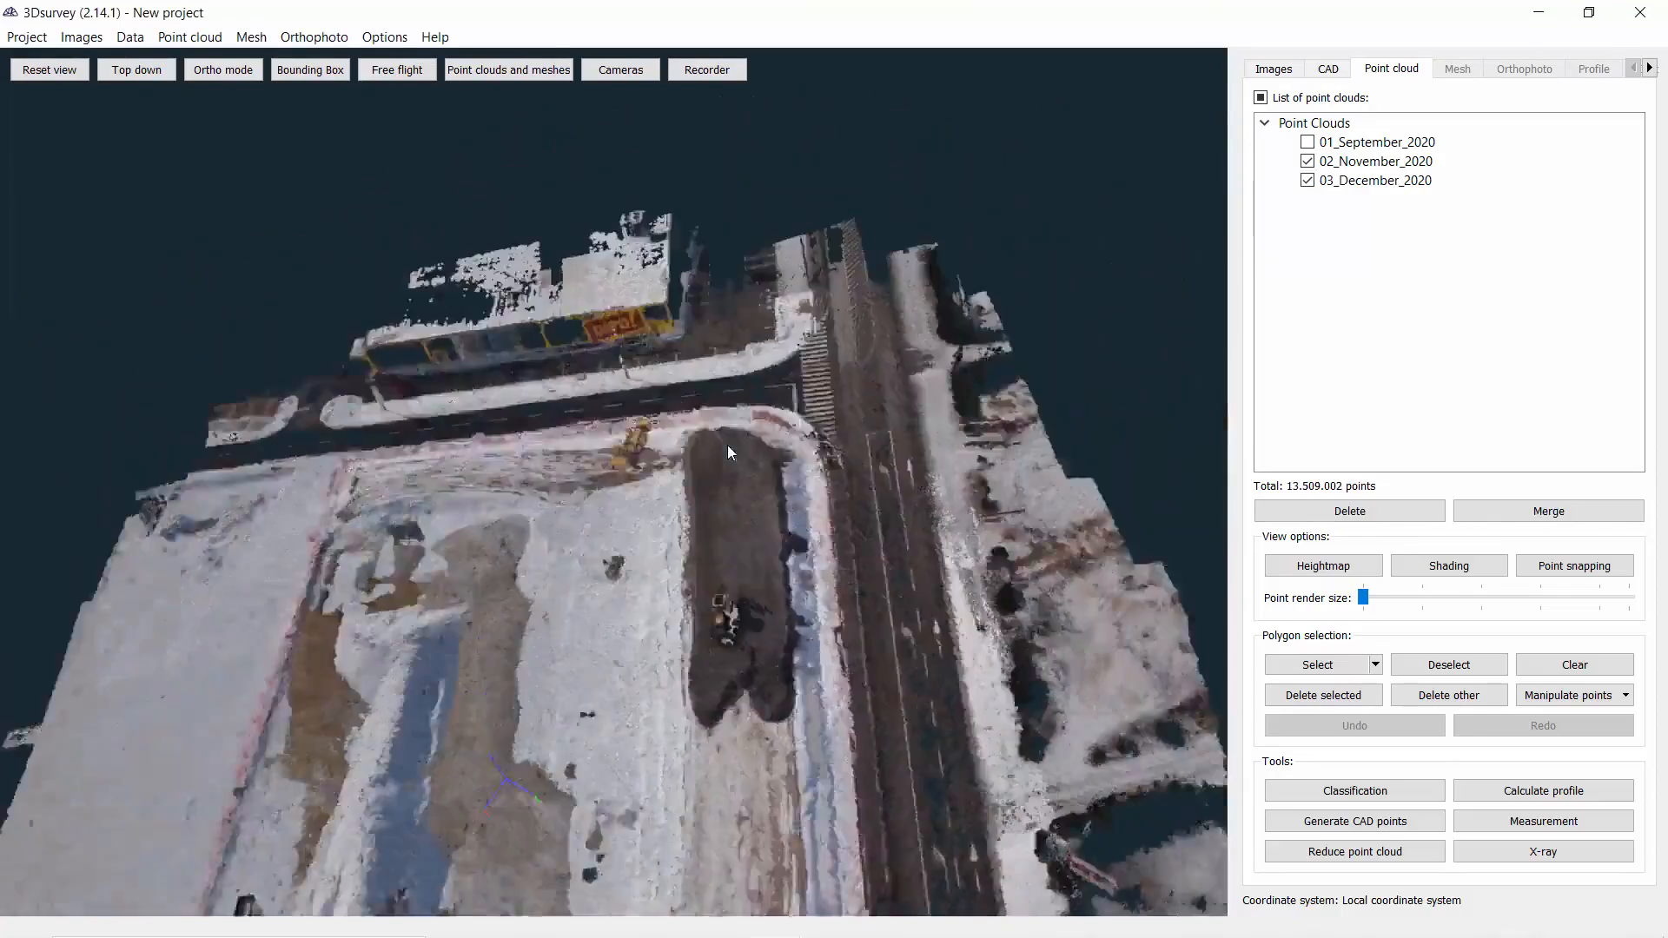
Hide the 02_November_2020 point cloud and examine the 03_December_2020 site on its own
left_click_drag(727, 445, 749, 548)
scroll(739, 534, "up", 10)
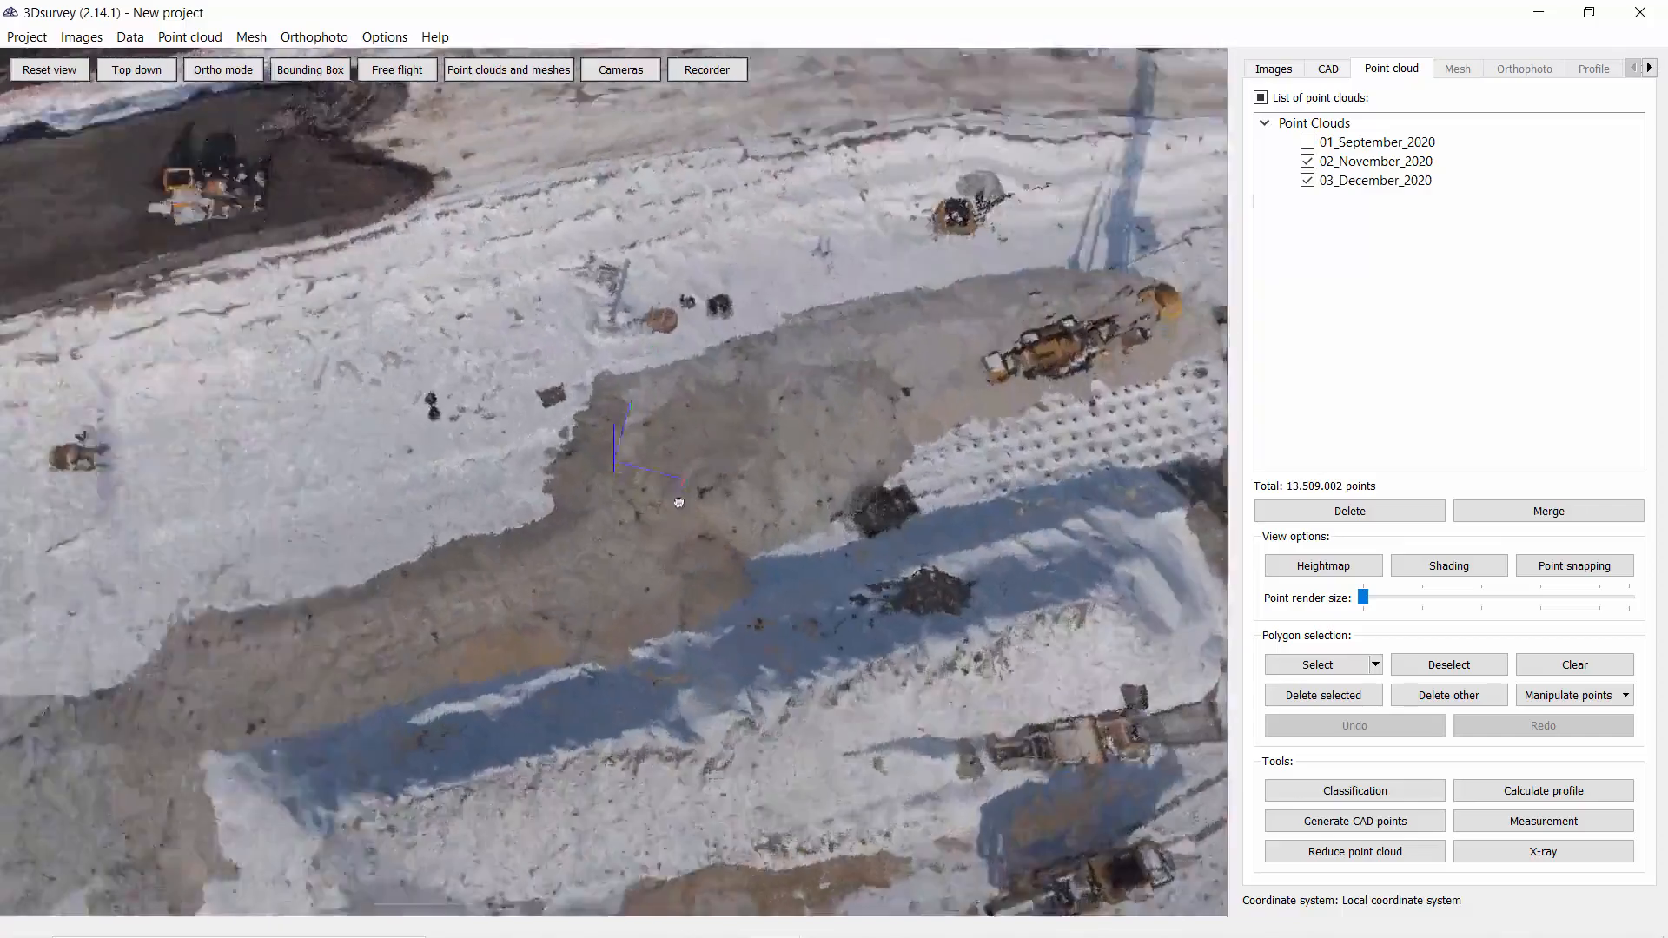
left_click_drag(678, 502, 512, 410)
scroll(779, 346, "down", 5)
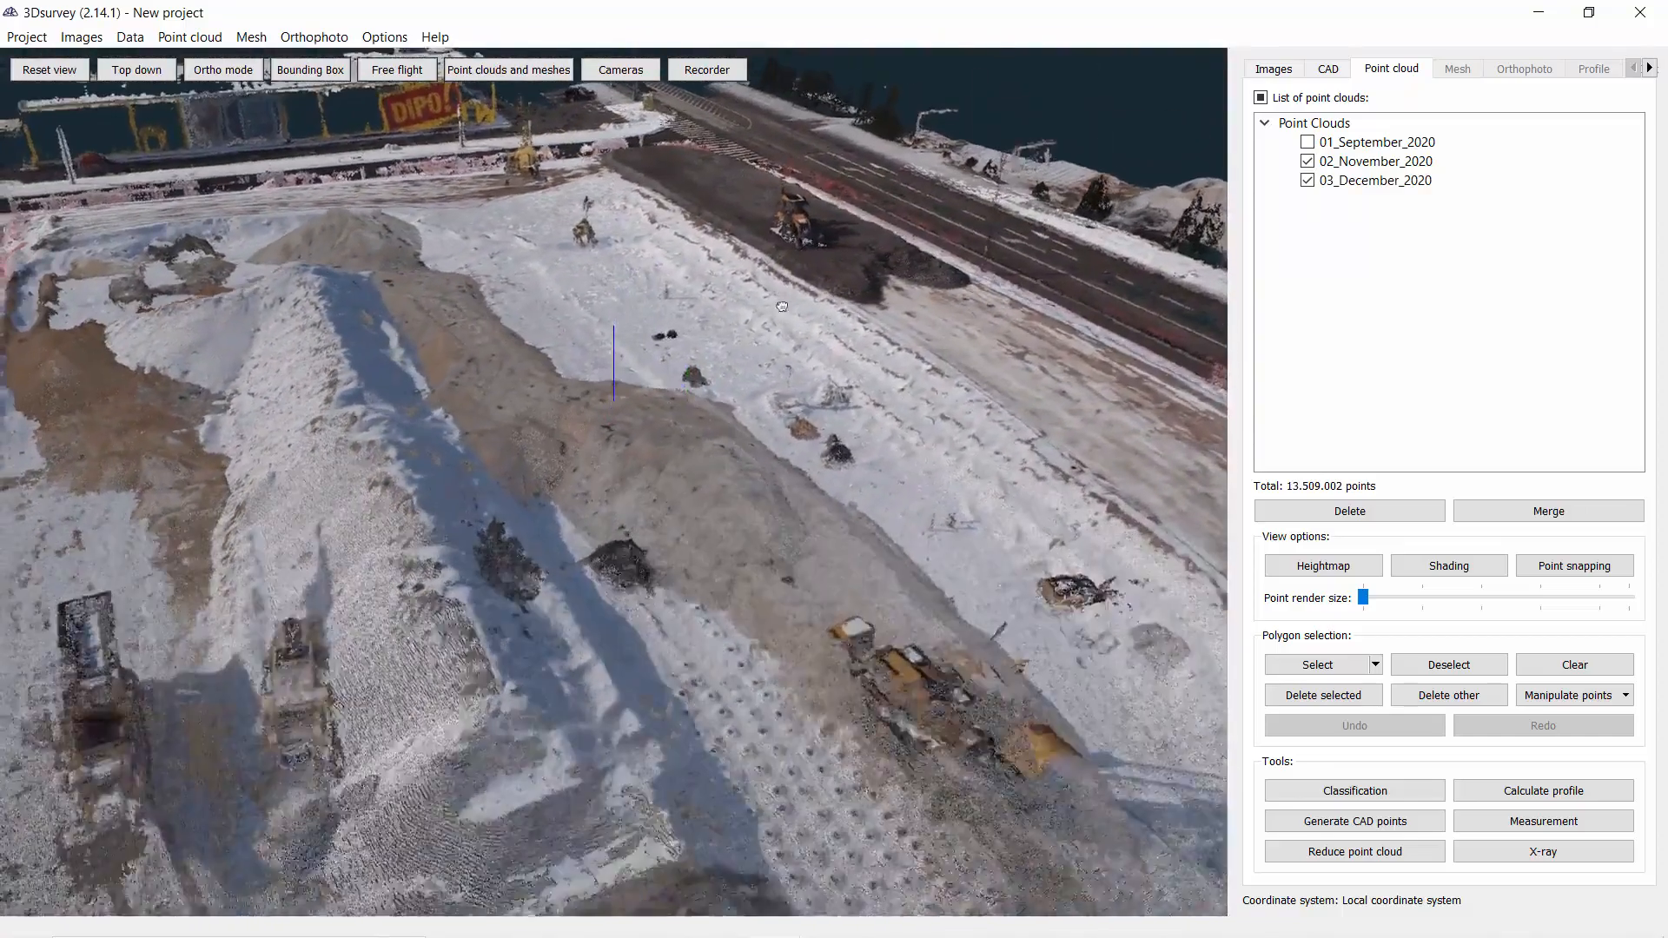
left_click(1308, 162)
left_click_drag(720, 408, 766, 504)
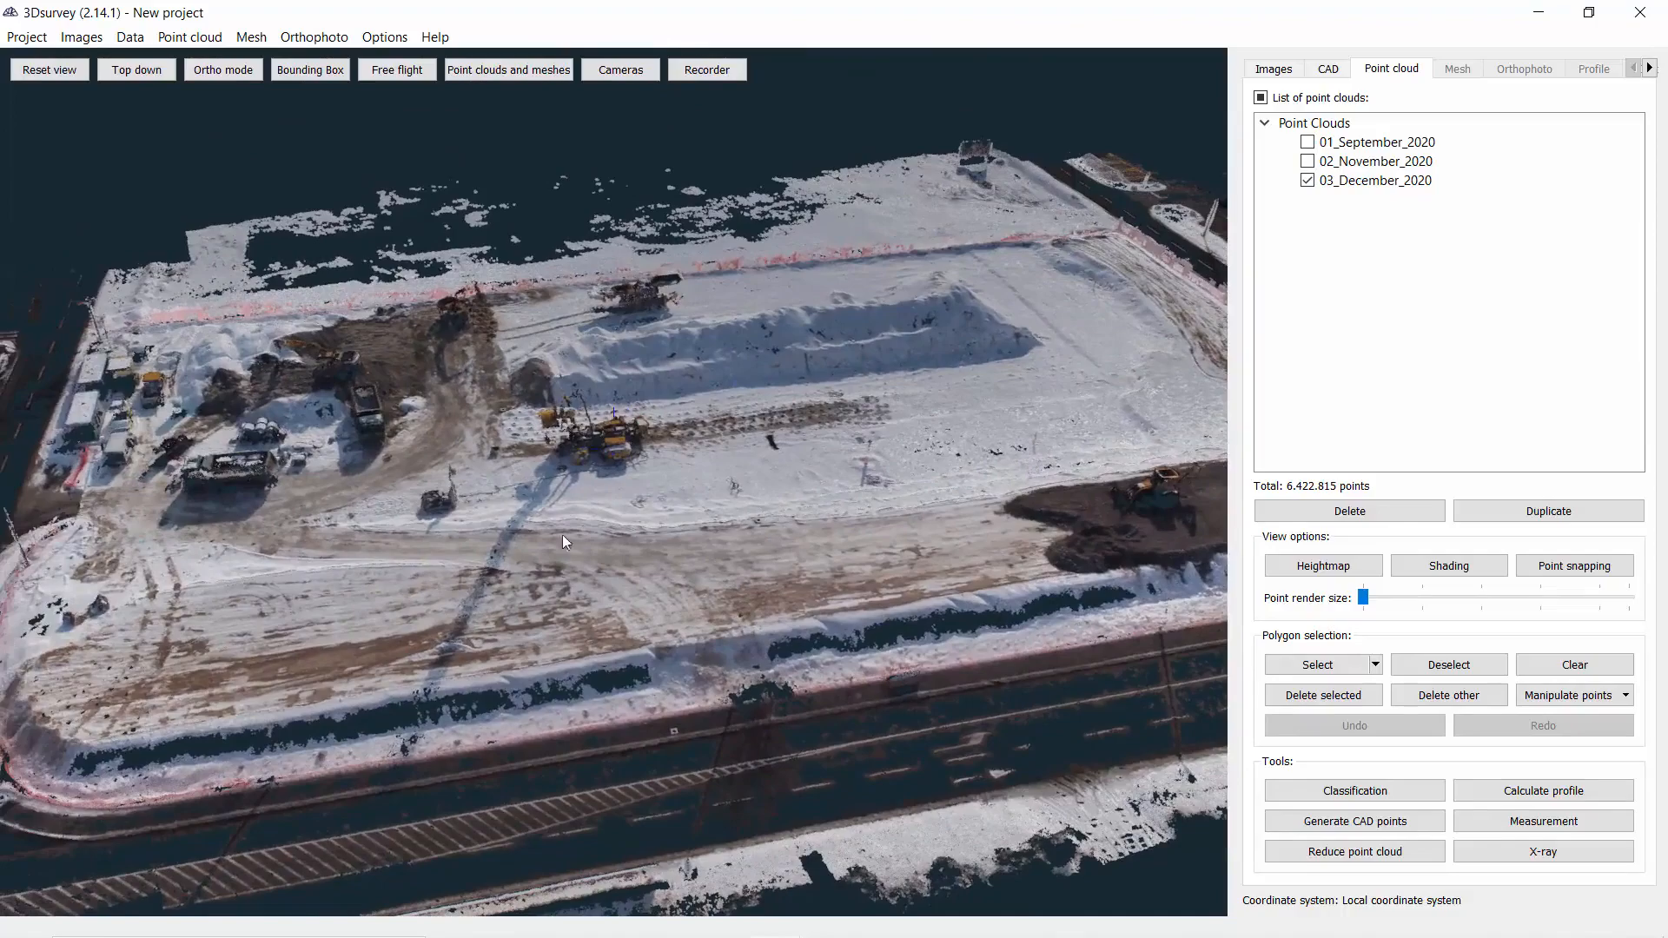
left_click_drag(499, 508, 1081, 582)
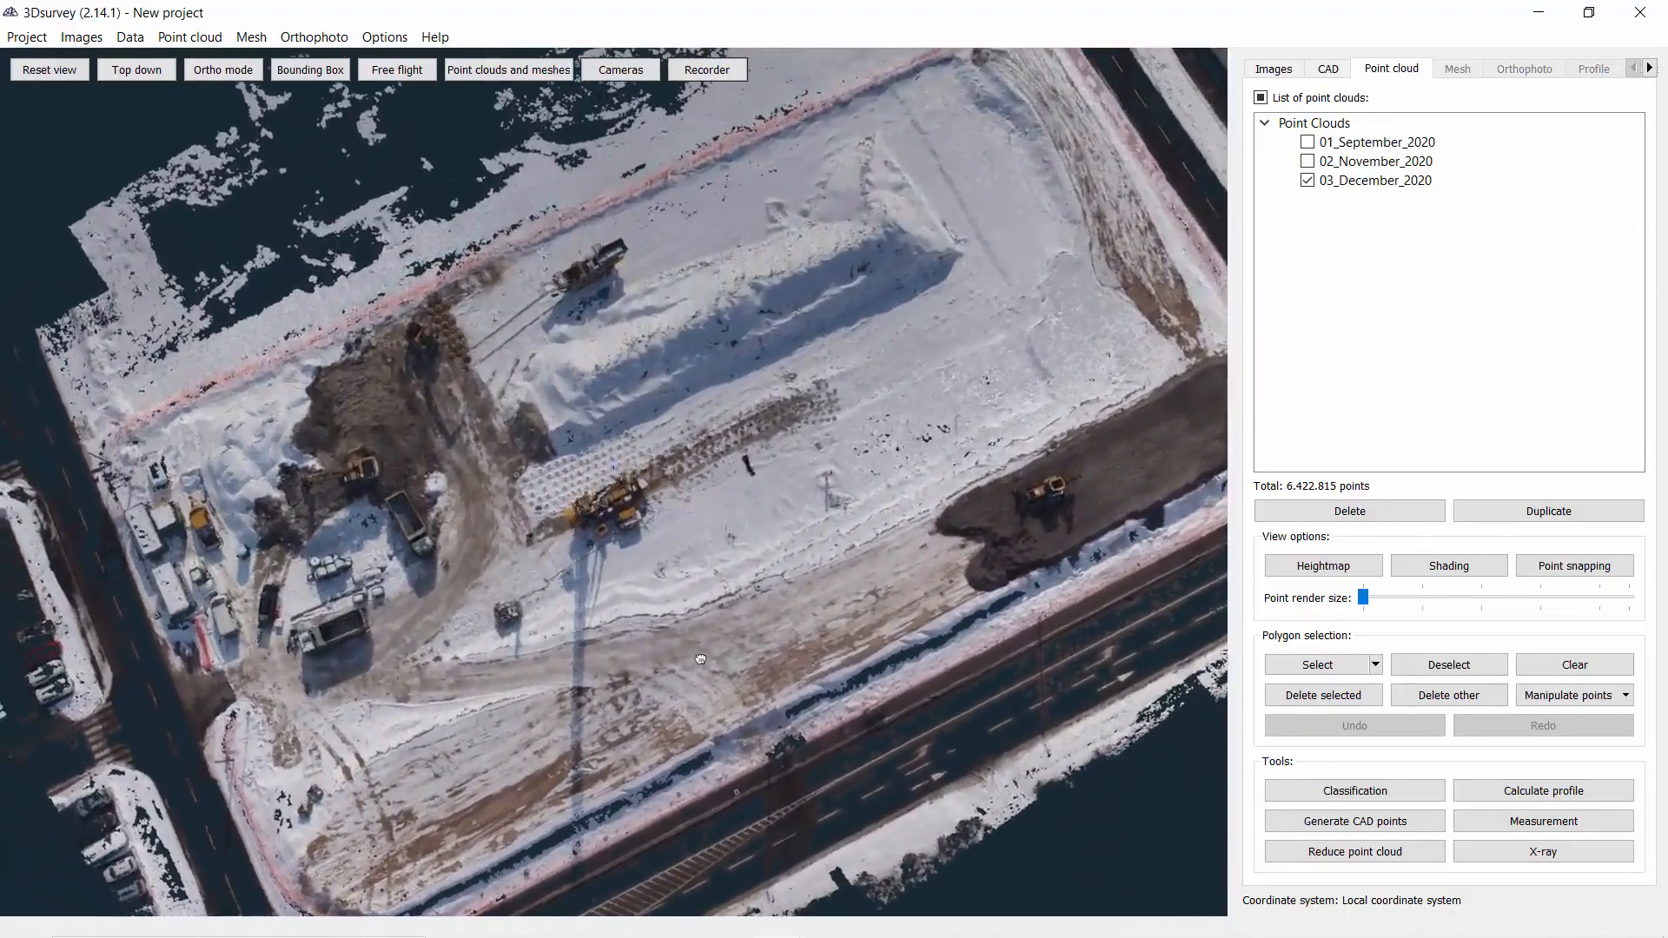
right_click_drag(638, 439, 508, 478)
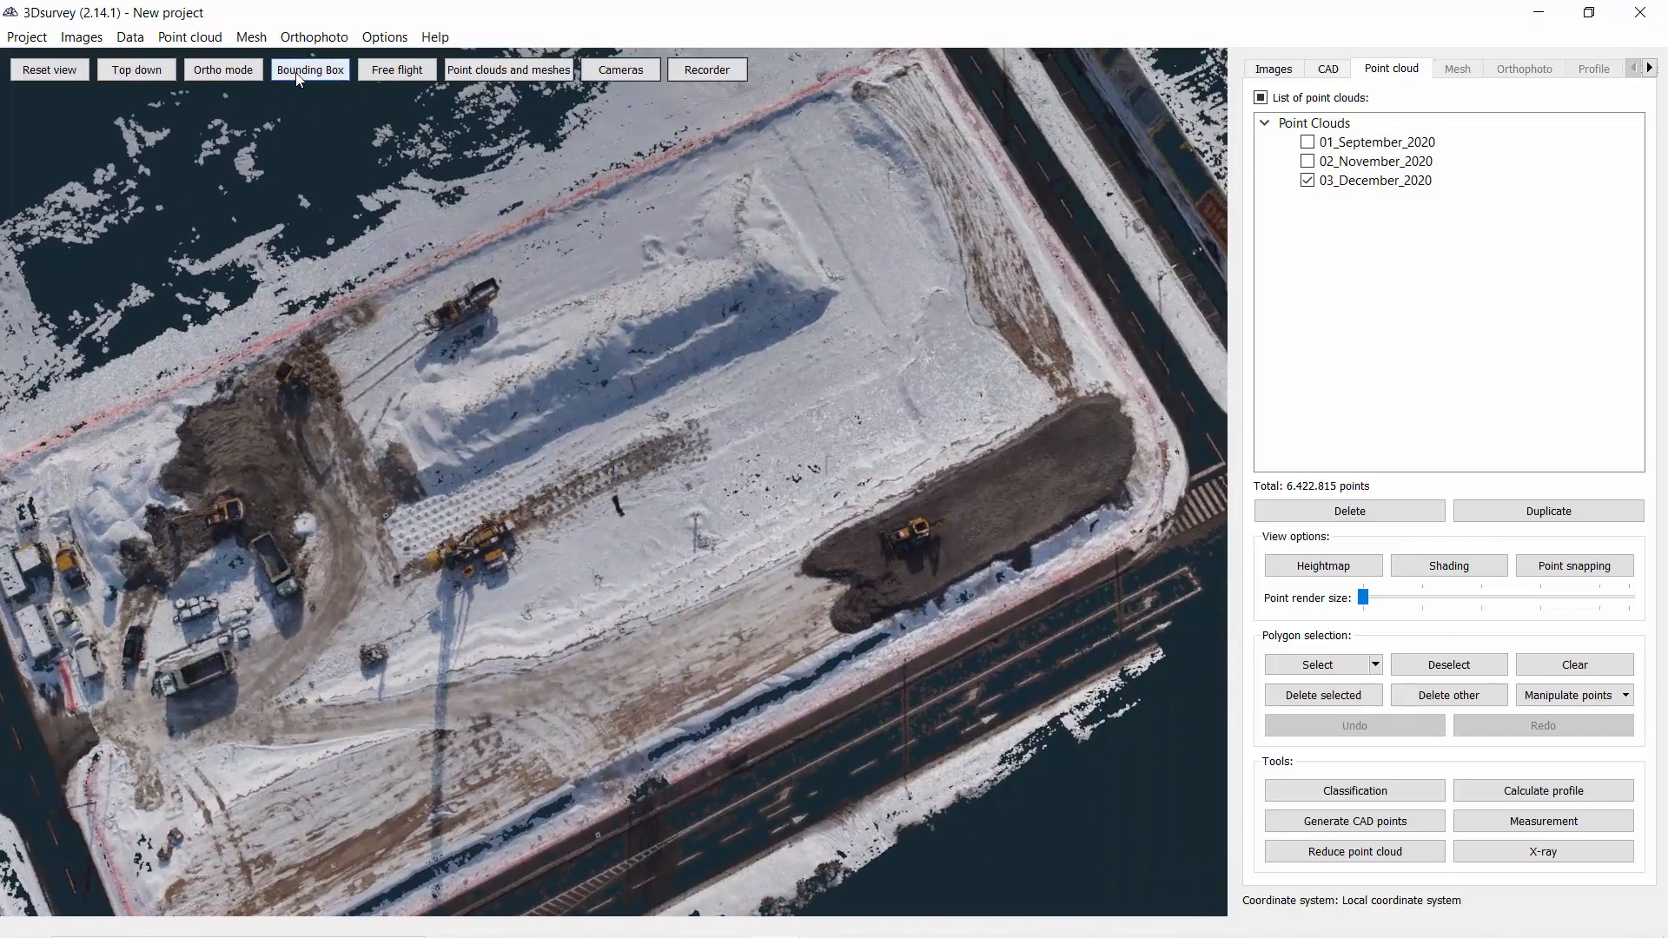
Load the point cloud files 04_April_2021.ply, 05_June_2021.ply and 06_Avgust_2021.ply together
left_click(196, 42)
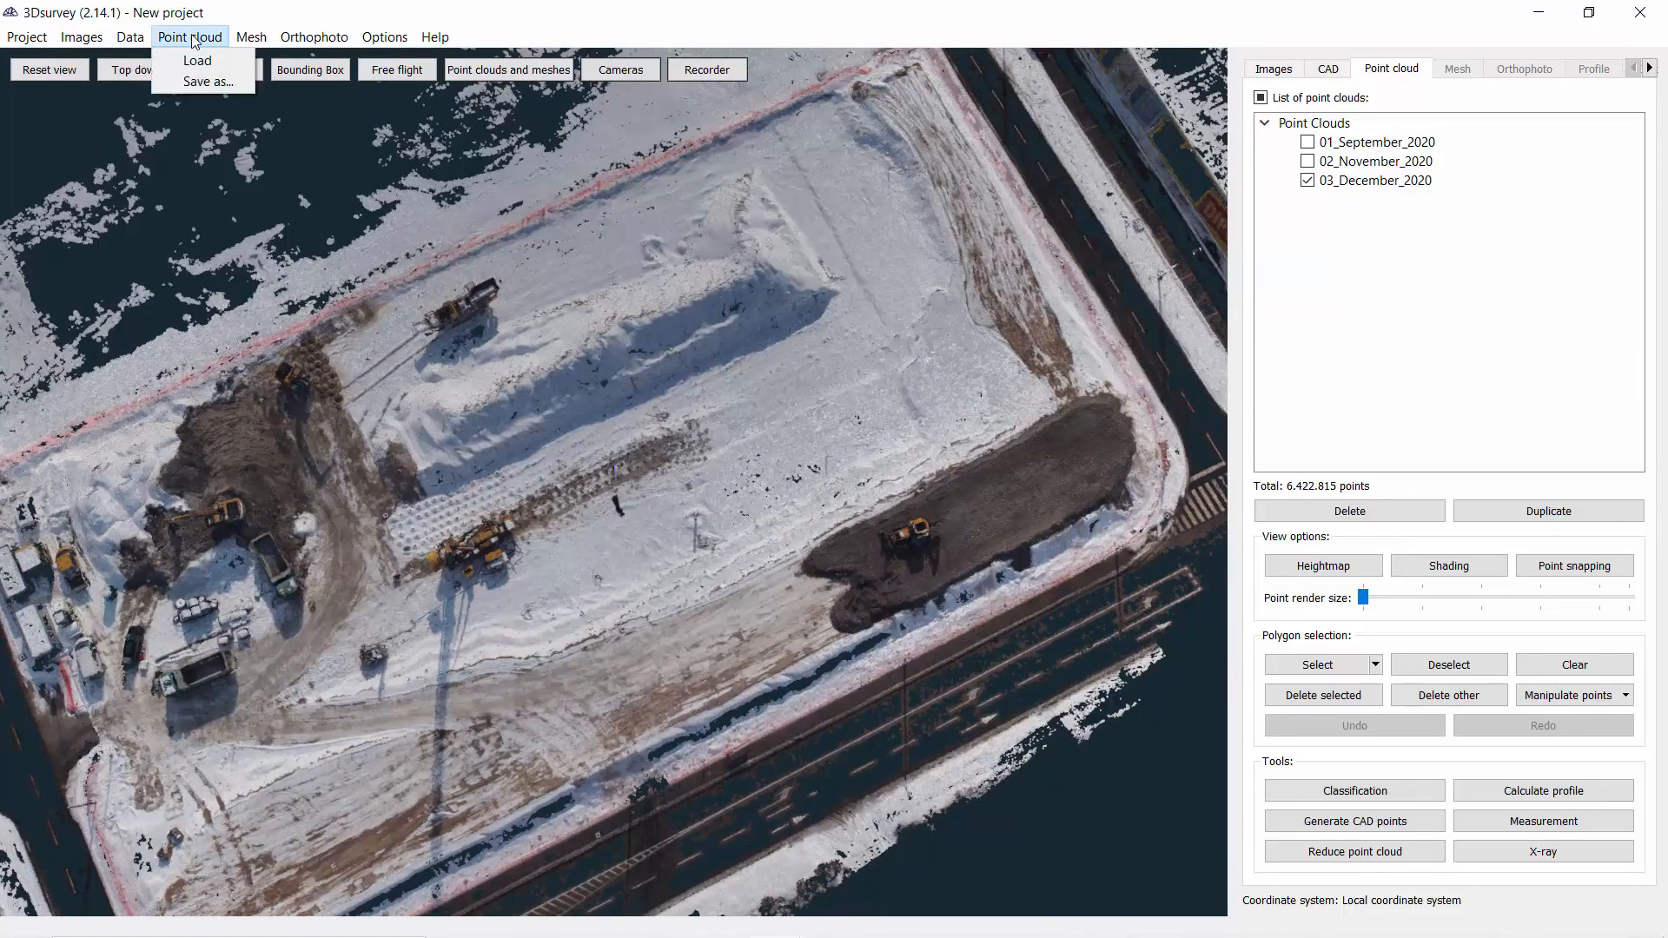
left_click(197, 60)
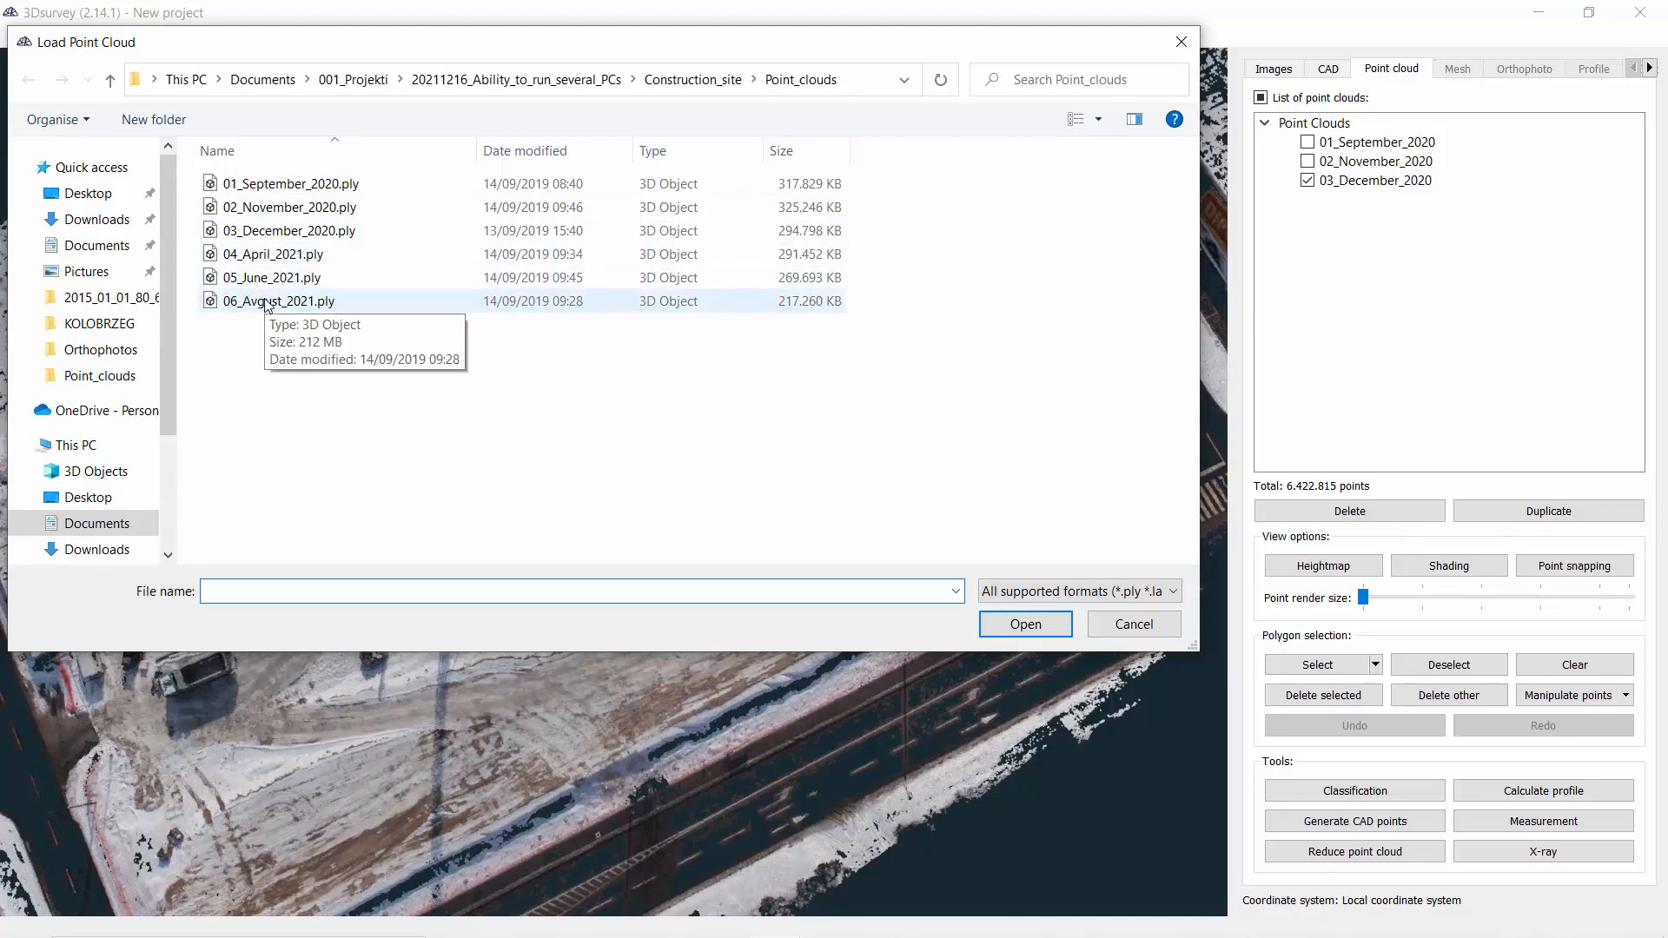
left_click(280, 255)
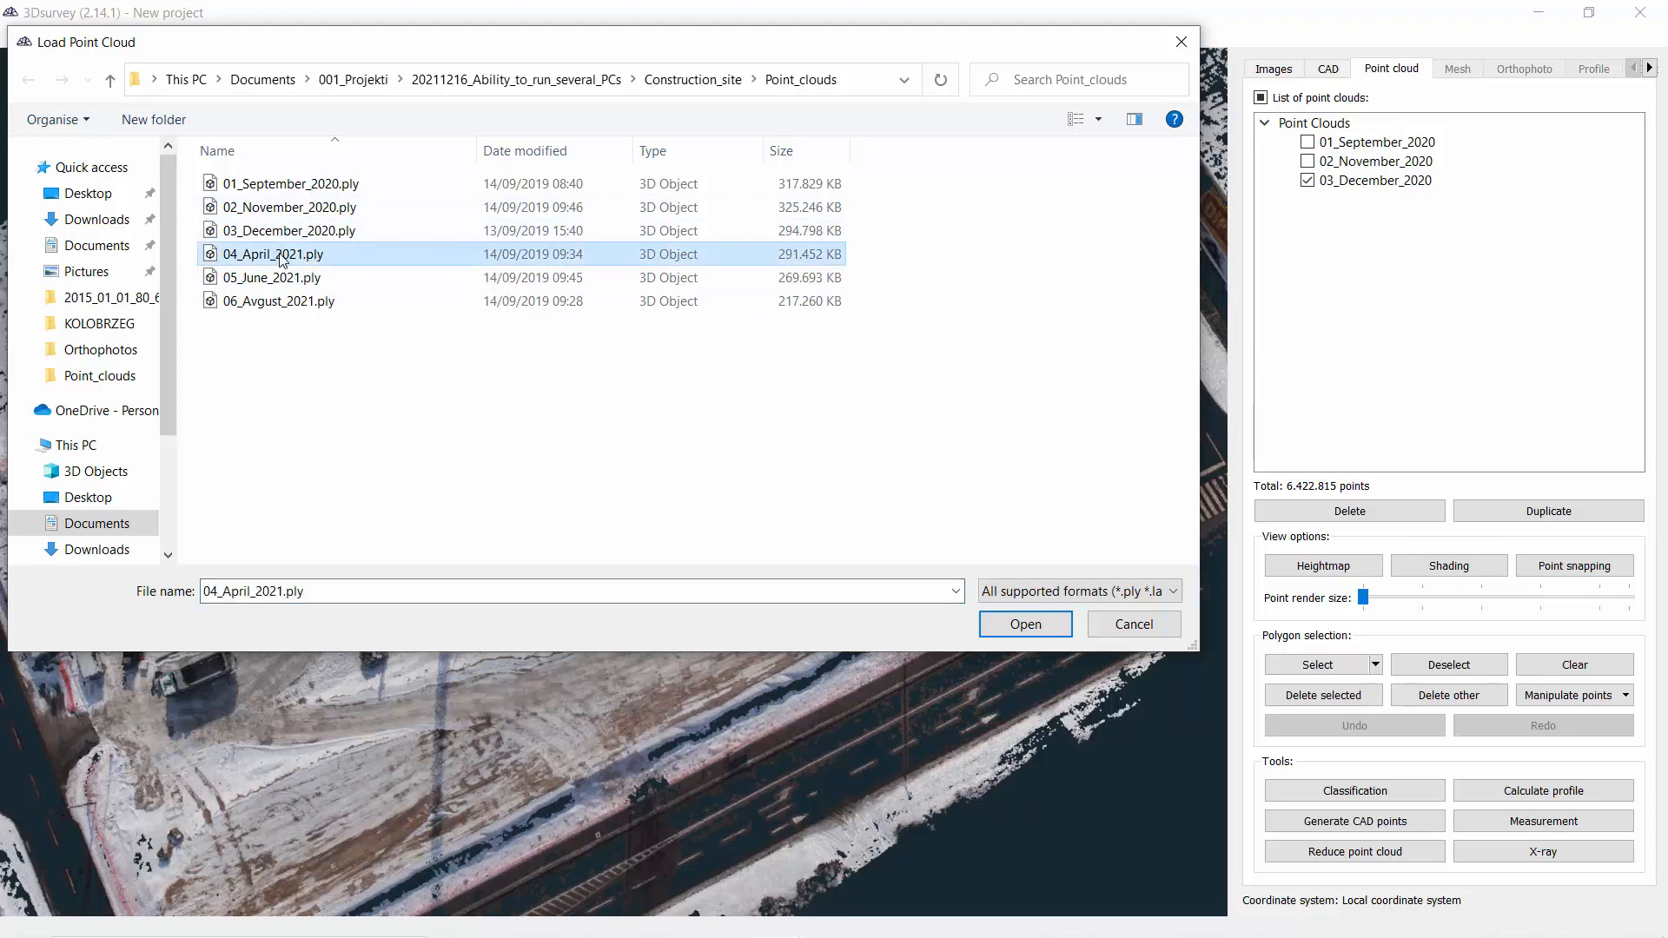
left_click(305, 302, "shift")
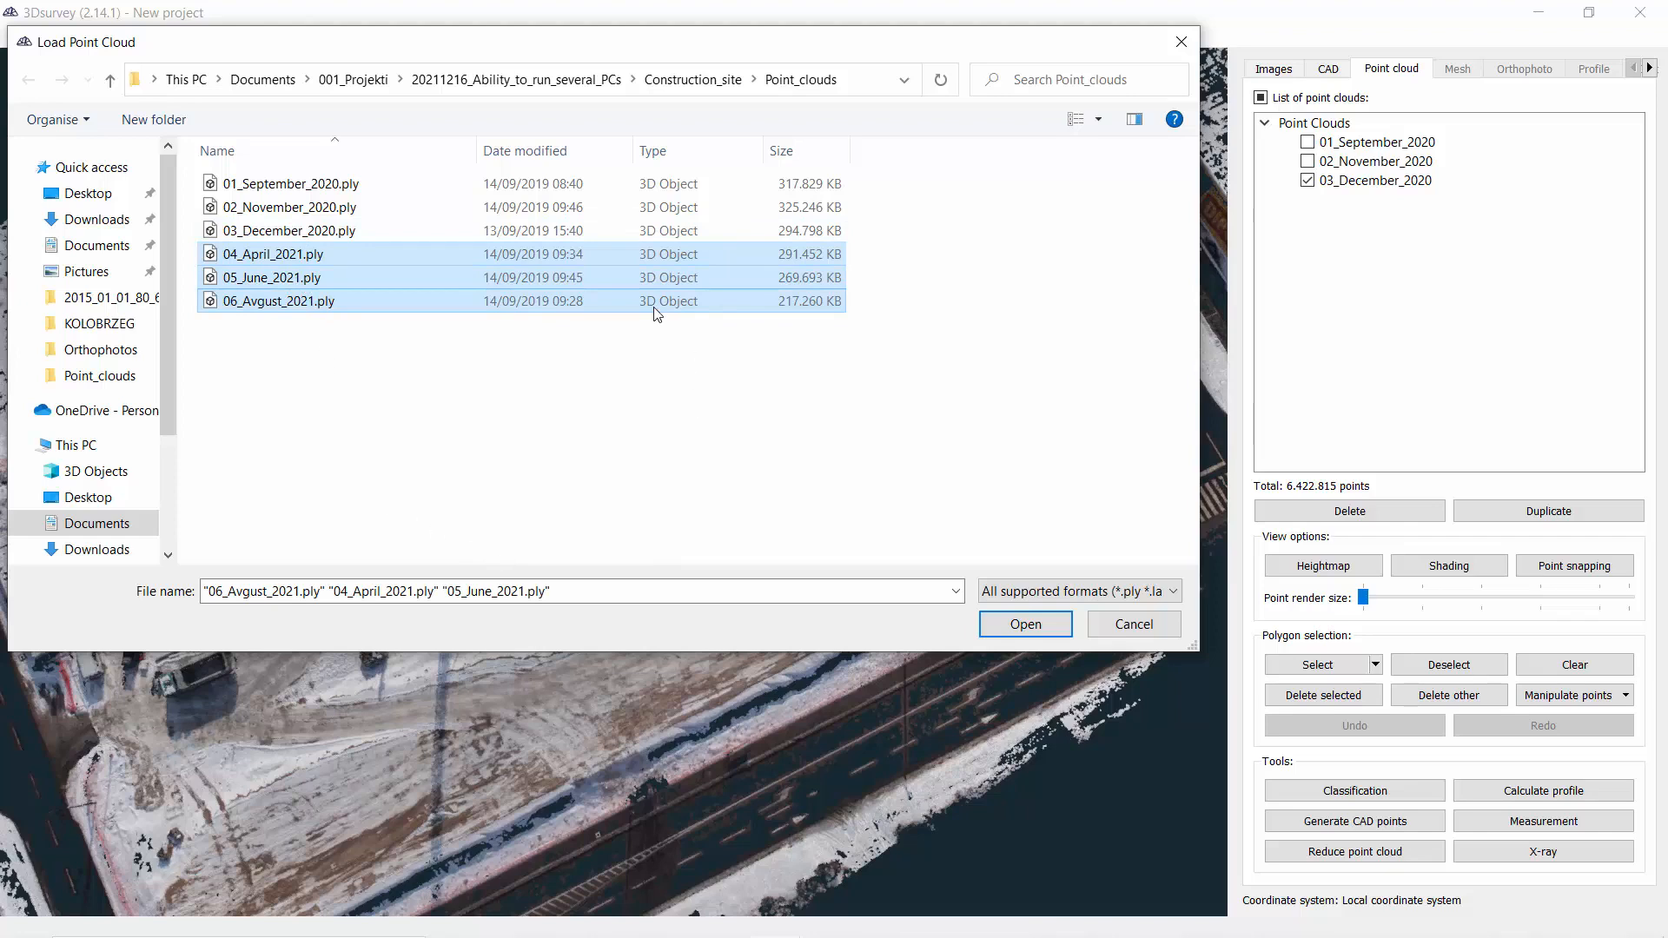
left_click(1005, 627)
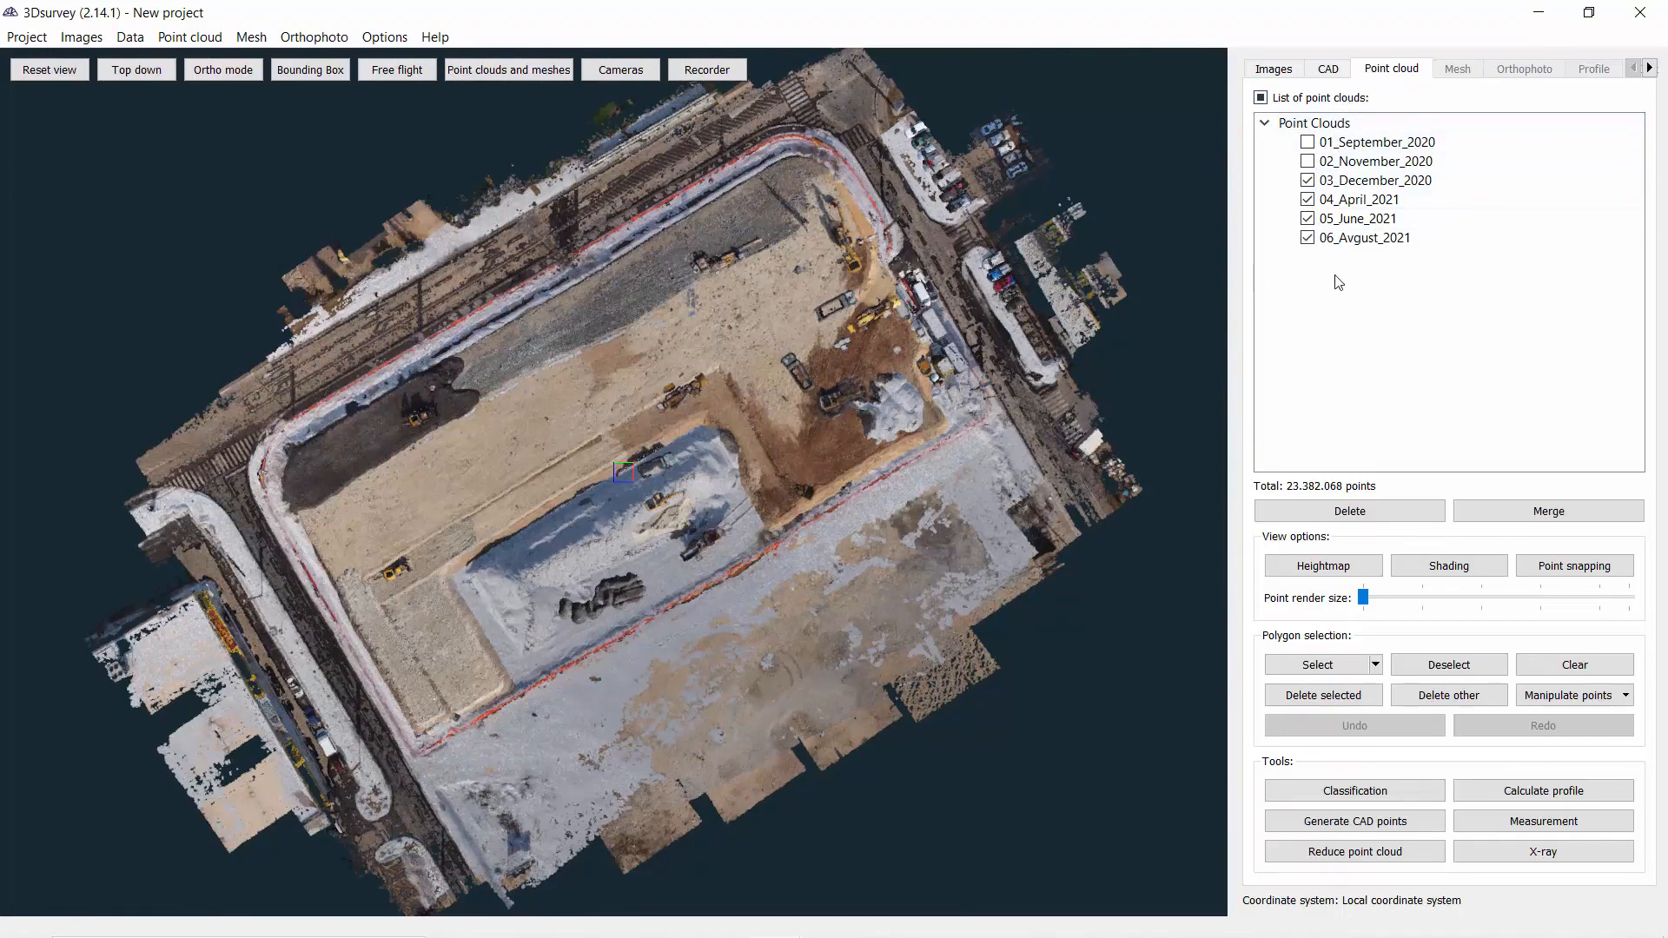
Hide all six point clouds at once and display them all again
scroll(795, 399, "up", 4)
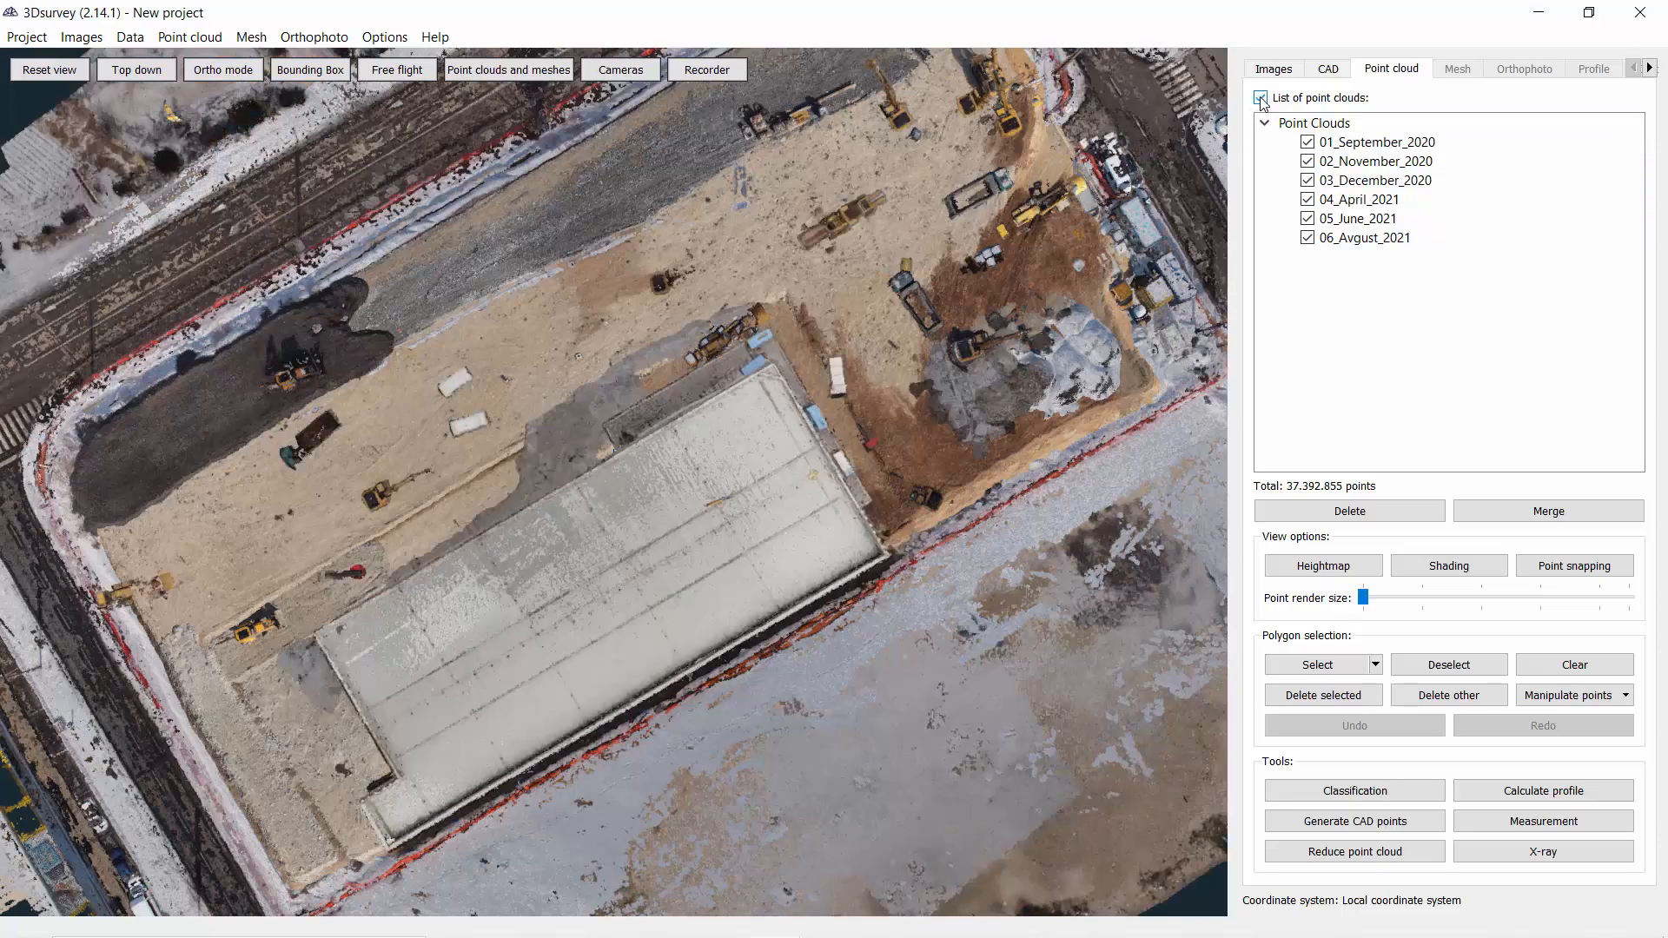
left_click(1260, 99)
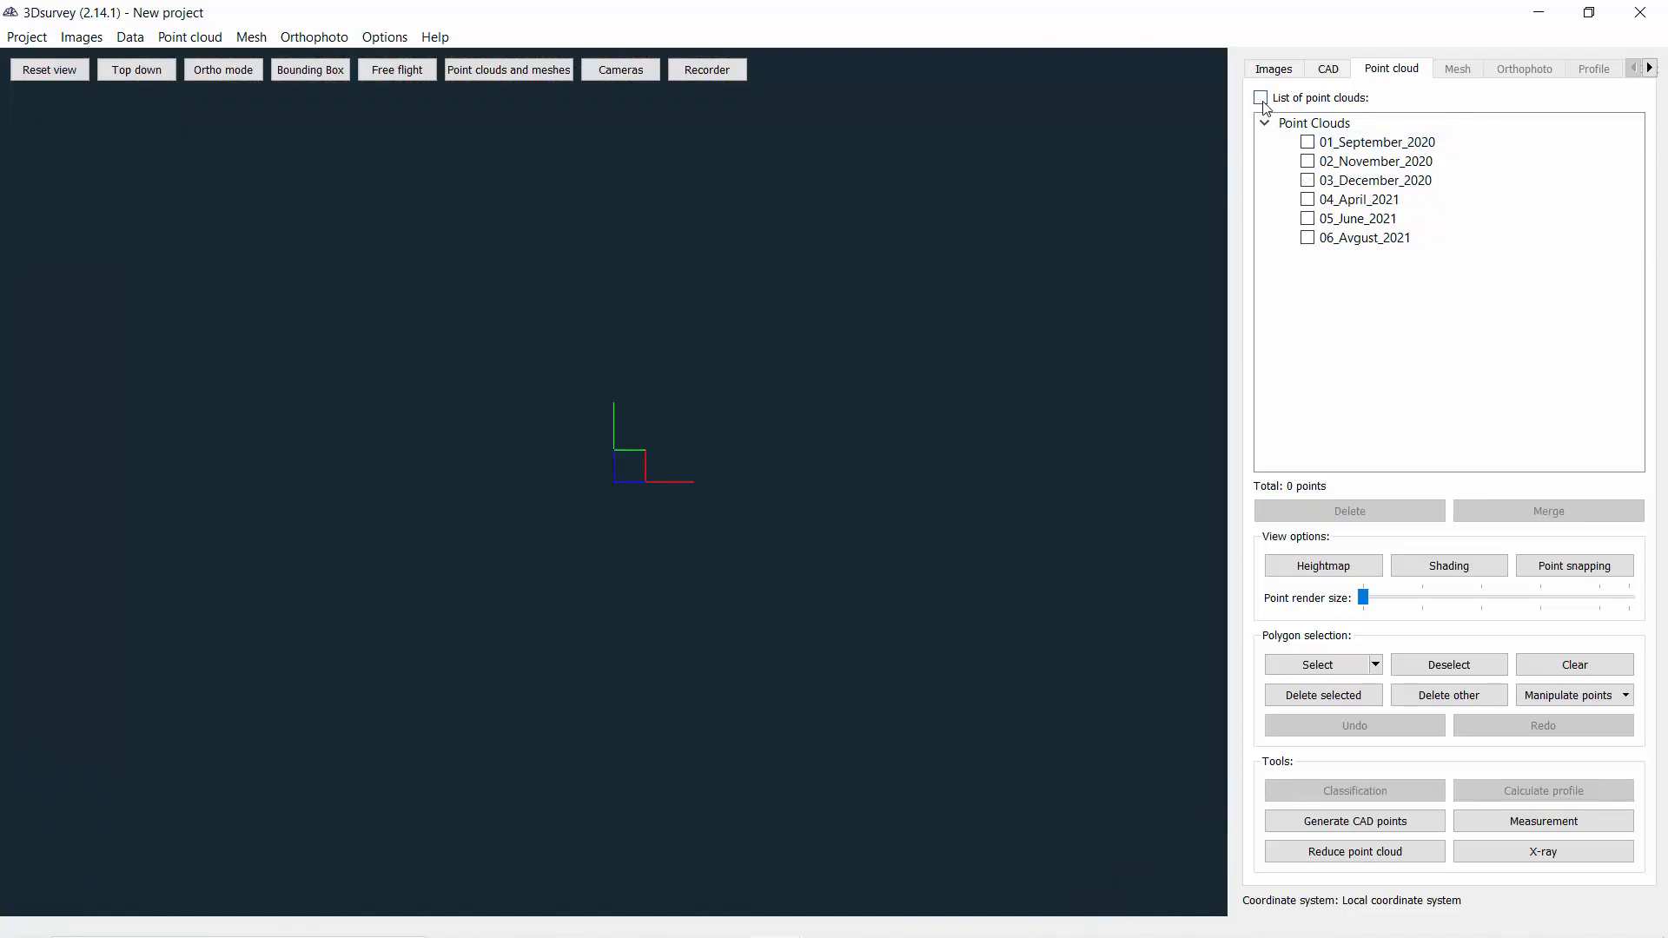
left_click(1260, 98)
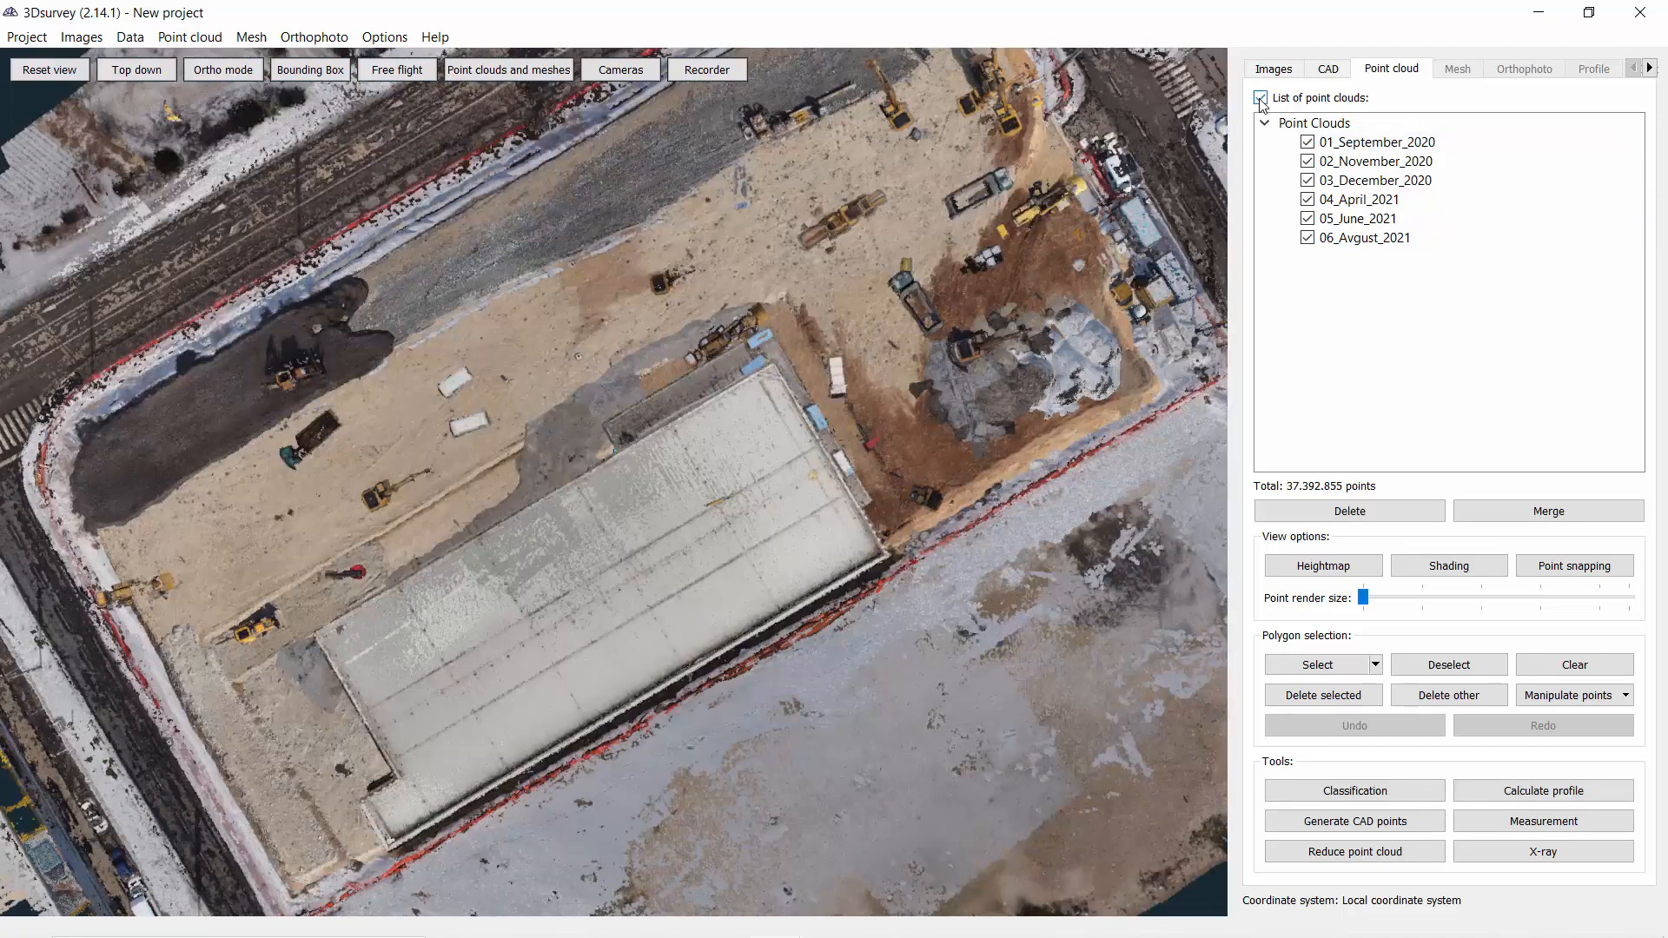
Hide the 01_September_2020, 02_November_2020 and 03_December_2020 point clouds one after another to compare the site, and display them again
left_click(1308, 143)
left_click(1308, 162)
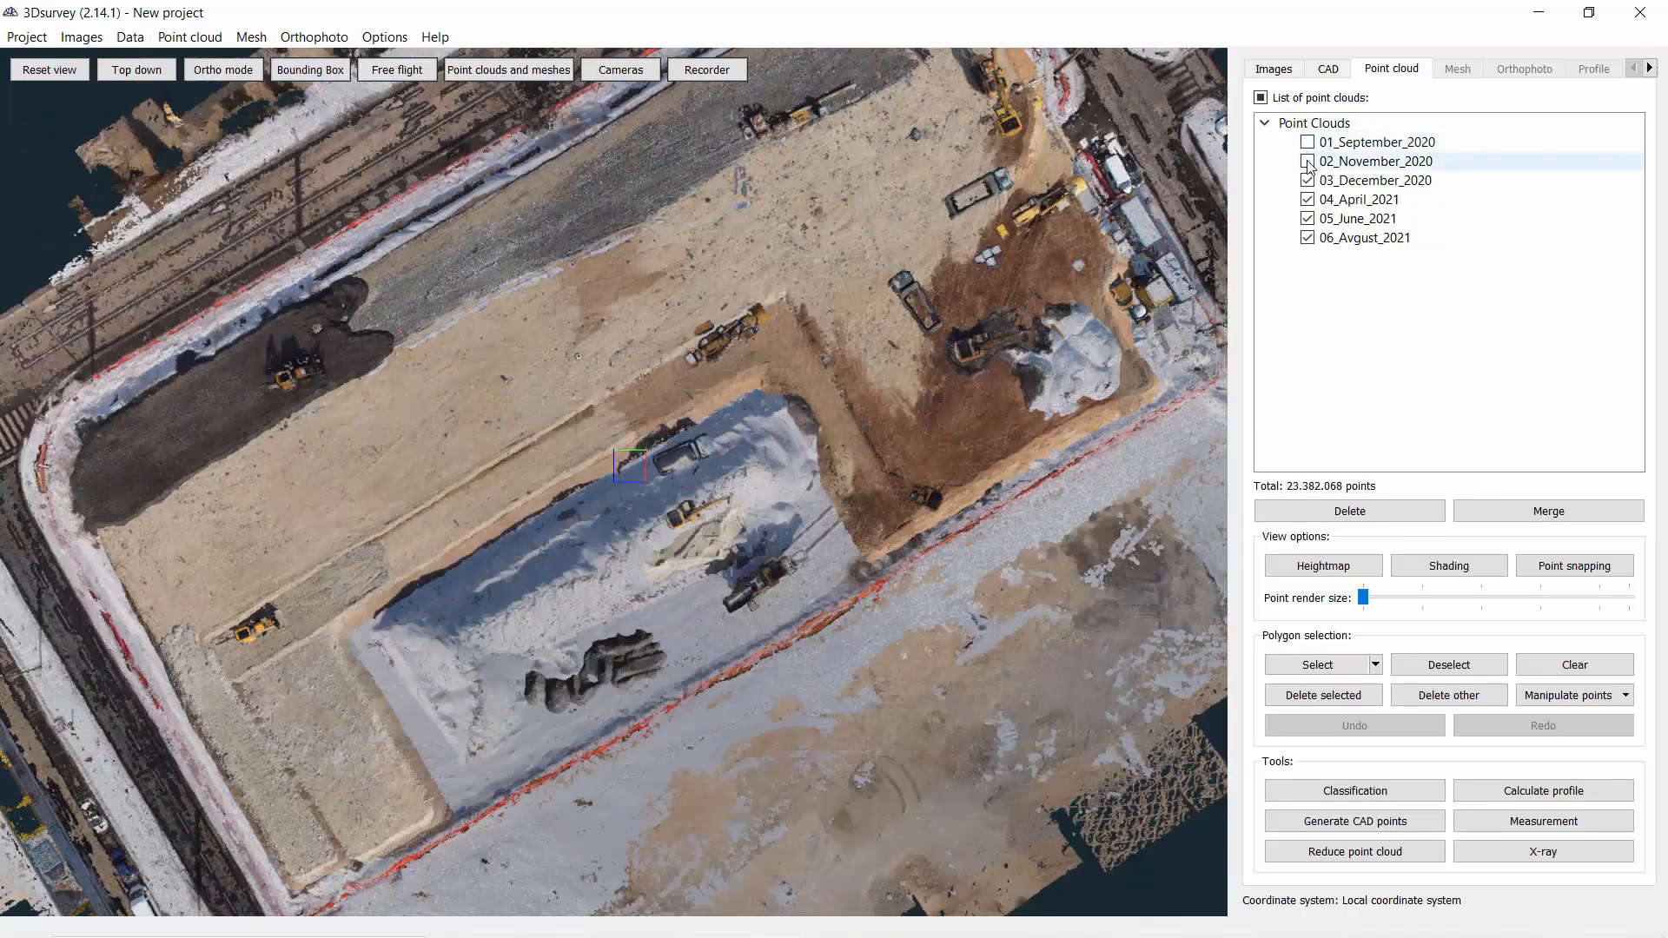
left_click(1308, 182)
left_click(1308, 182)
left_click(1308, 162)
left_click(1308, 143)
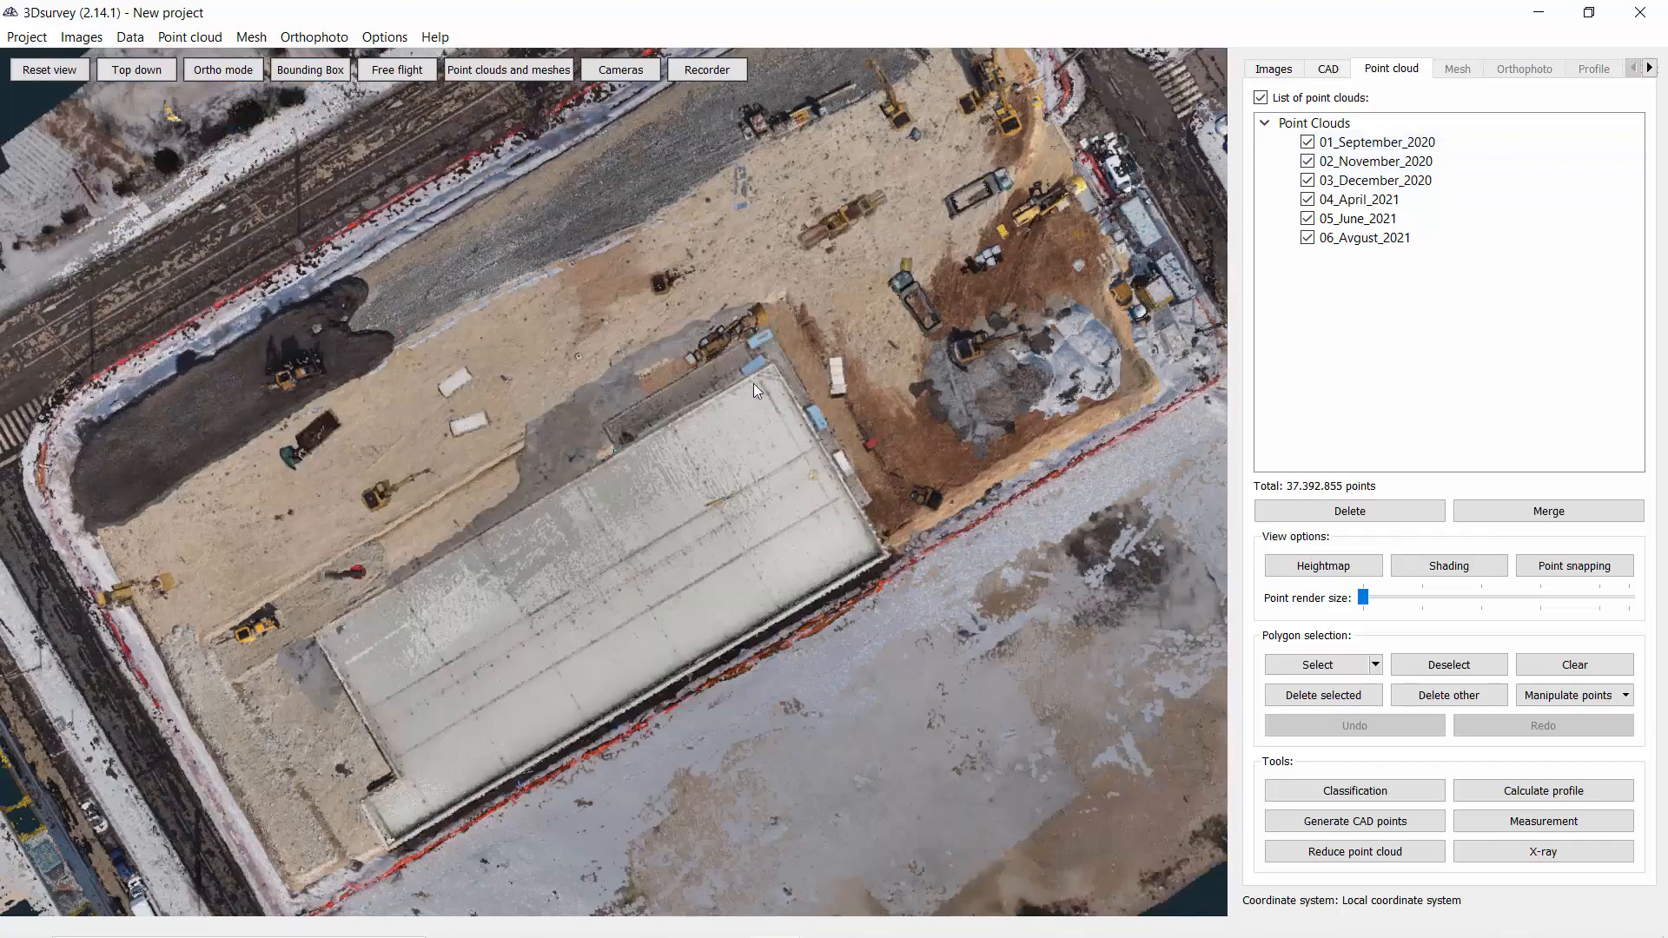
Move the 03_December_2020 and 01_September_2020 point clouds to the end of the point cloud list
mouse_move(806, 493)
left_mouse_down()
mouse_move(617, 331)
mouse_move(592, 359)
mouse_move(710, 674)
left_mouse_up()
left_click_drag(613, 586, 487, 486)
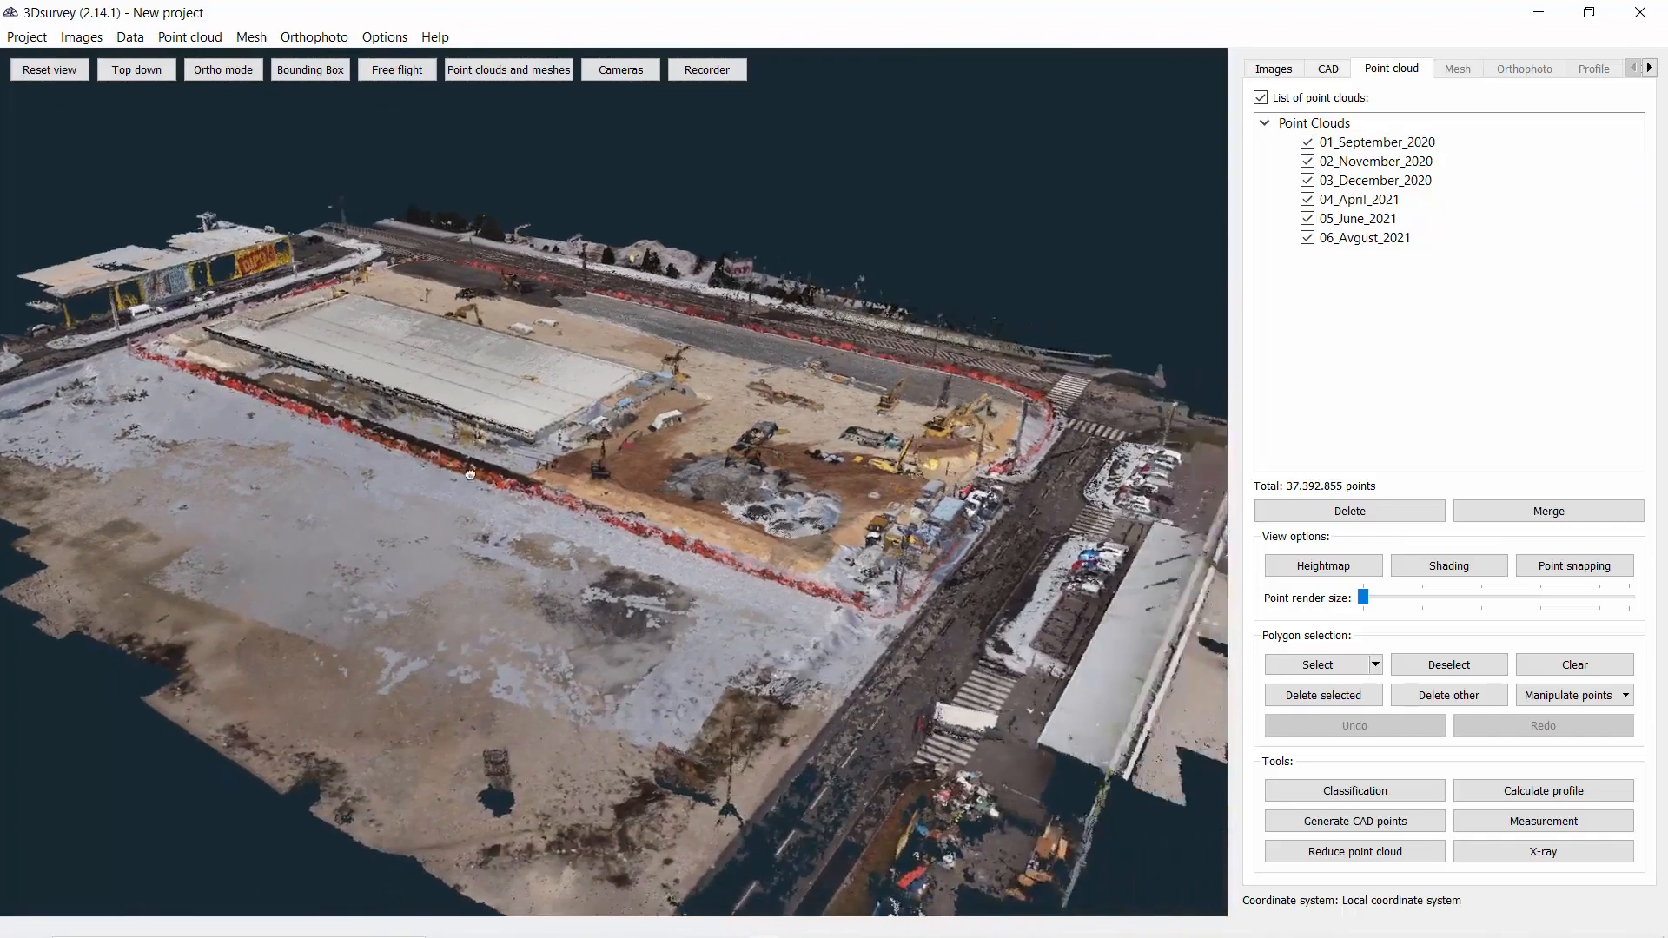
scroll(488, 487, "up", 3)
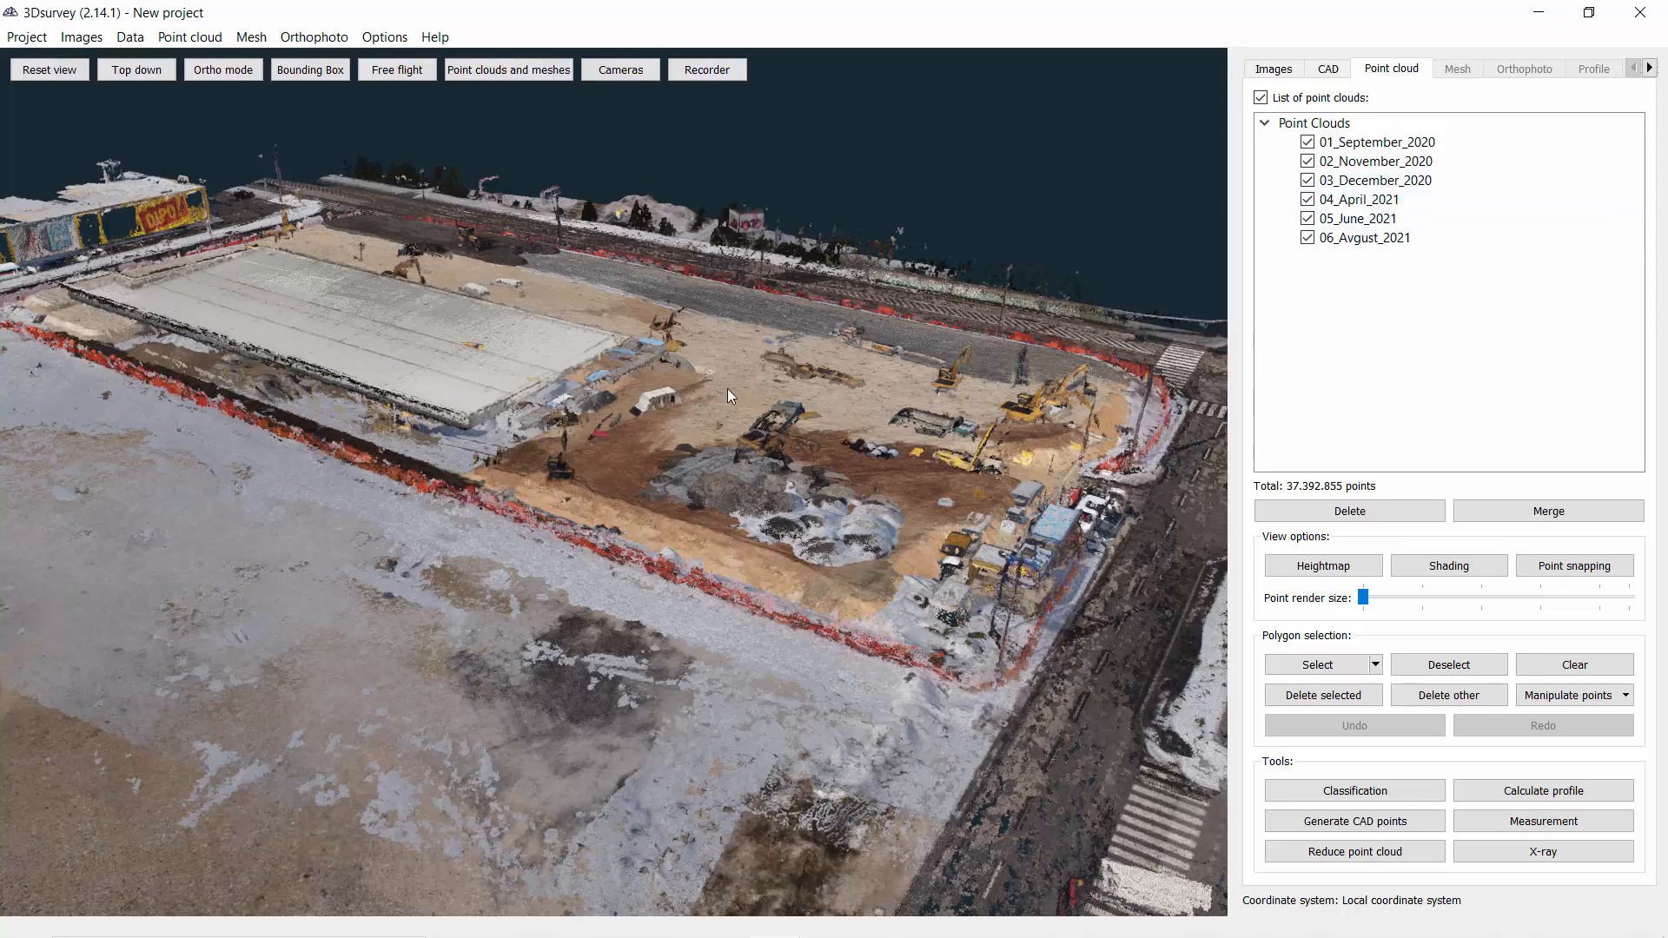
left_click_drag(727, 389, 674, 421)
scroll(674, 421, "up", 3)
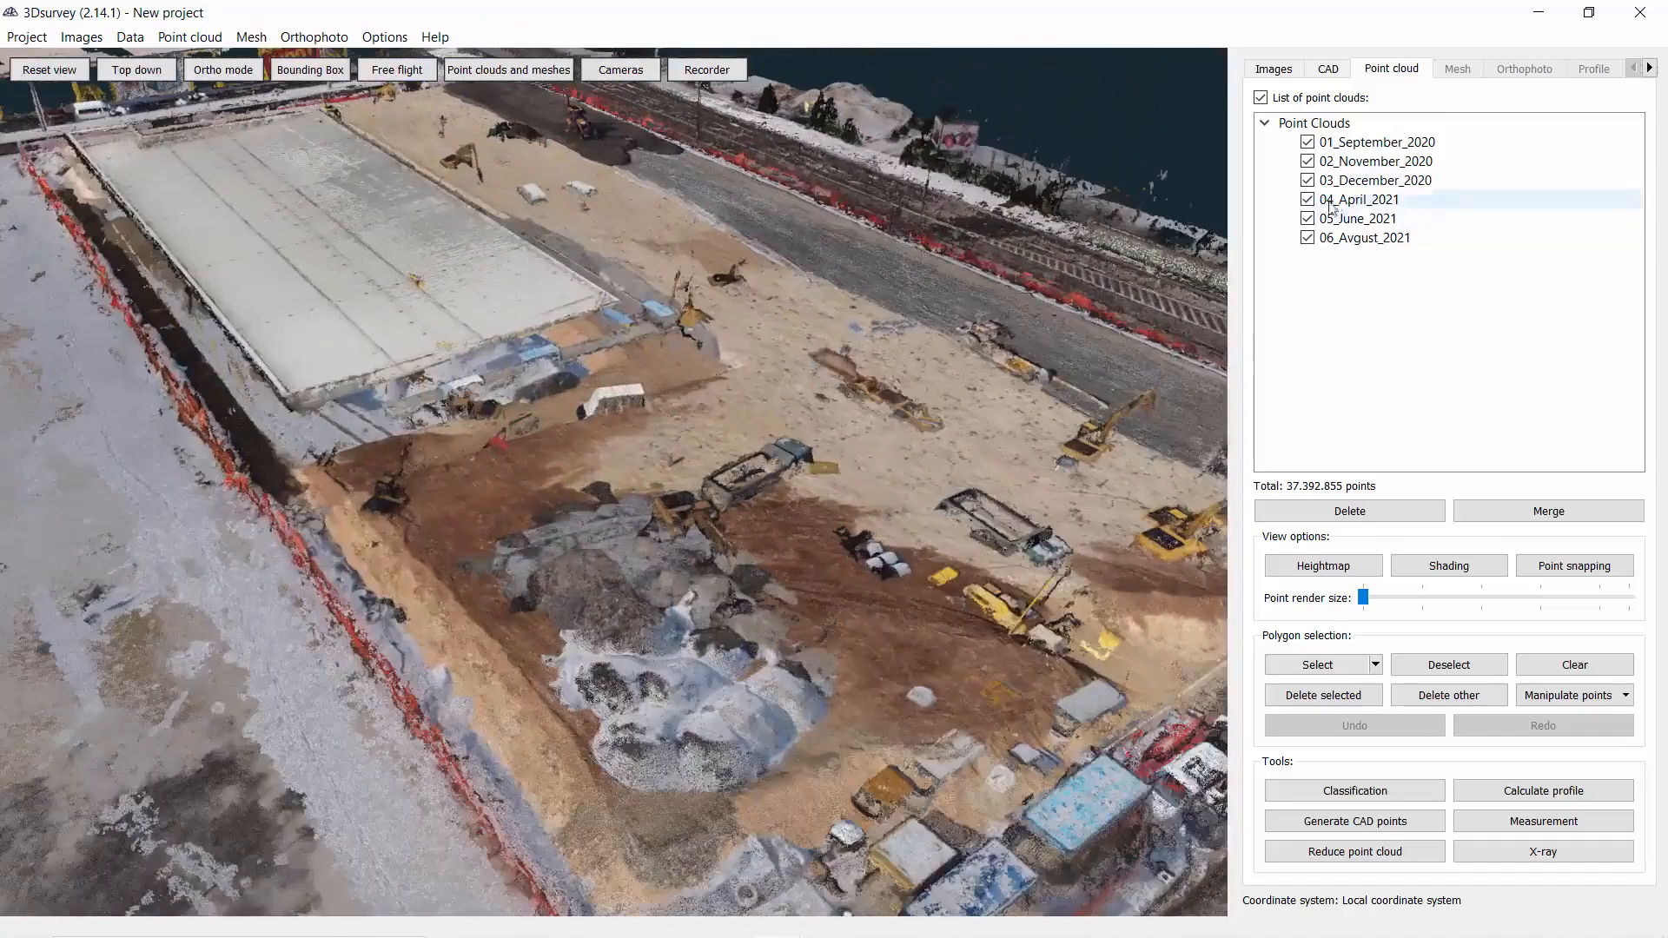
left_click(1383, 182)
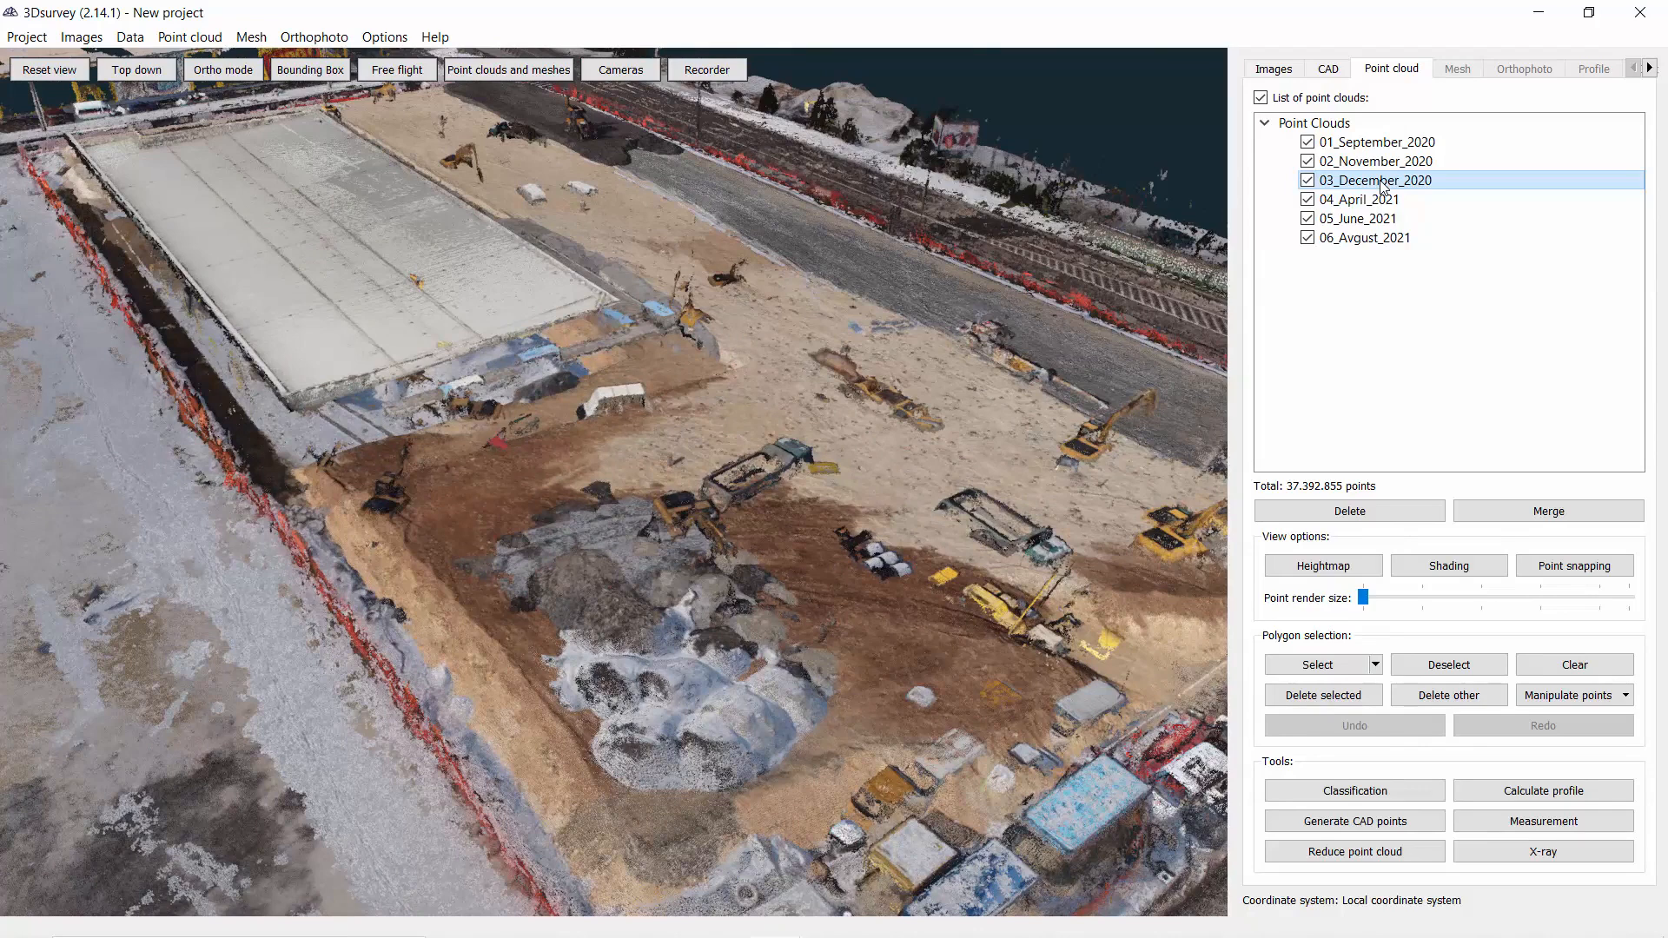
left_click_drag(1383, 185, 1393, 252)
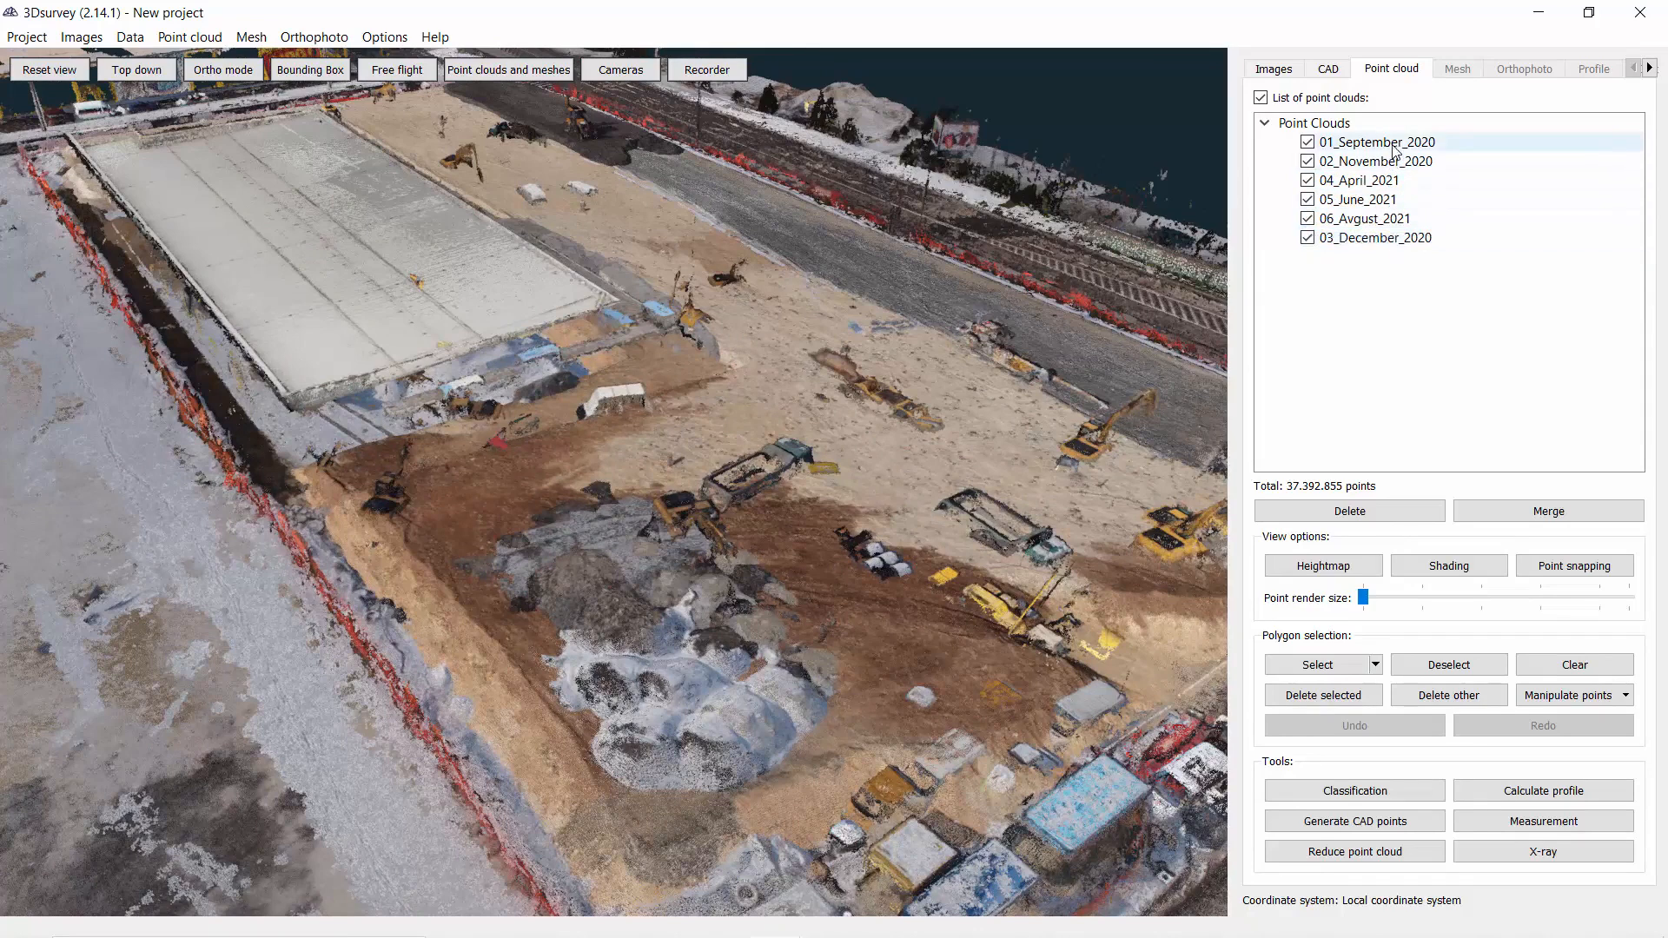
left_click_drag(1383, 142, 1396, 253)
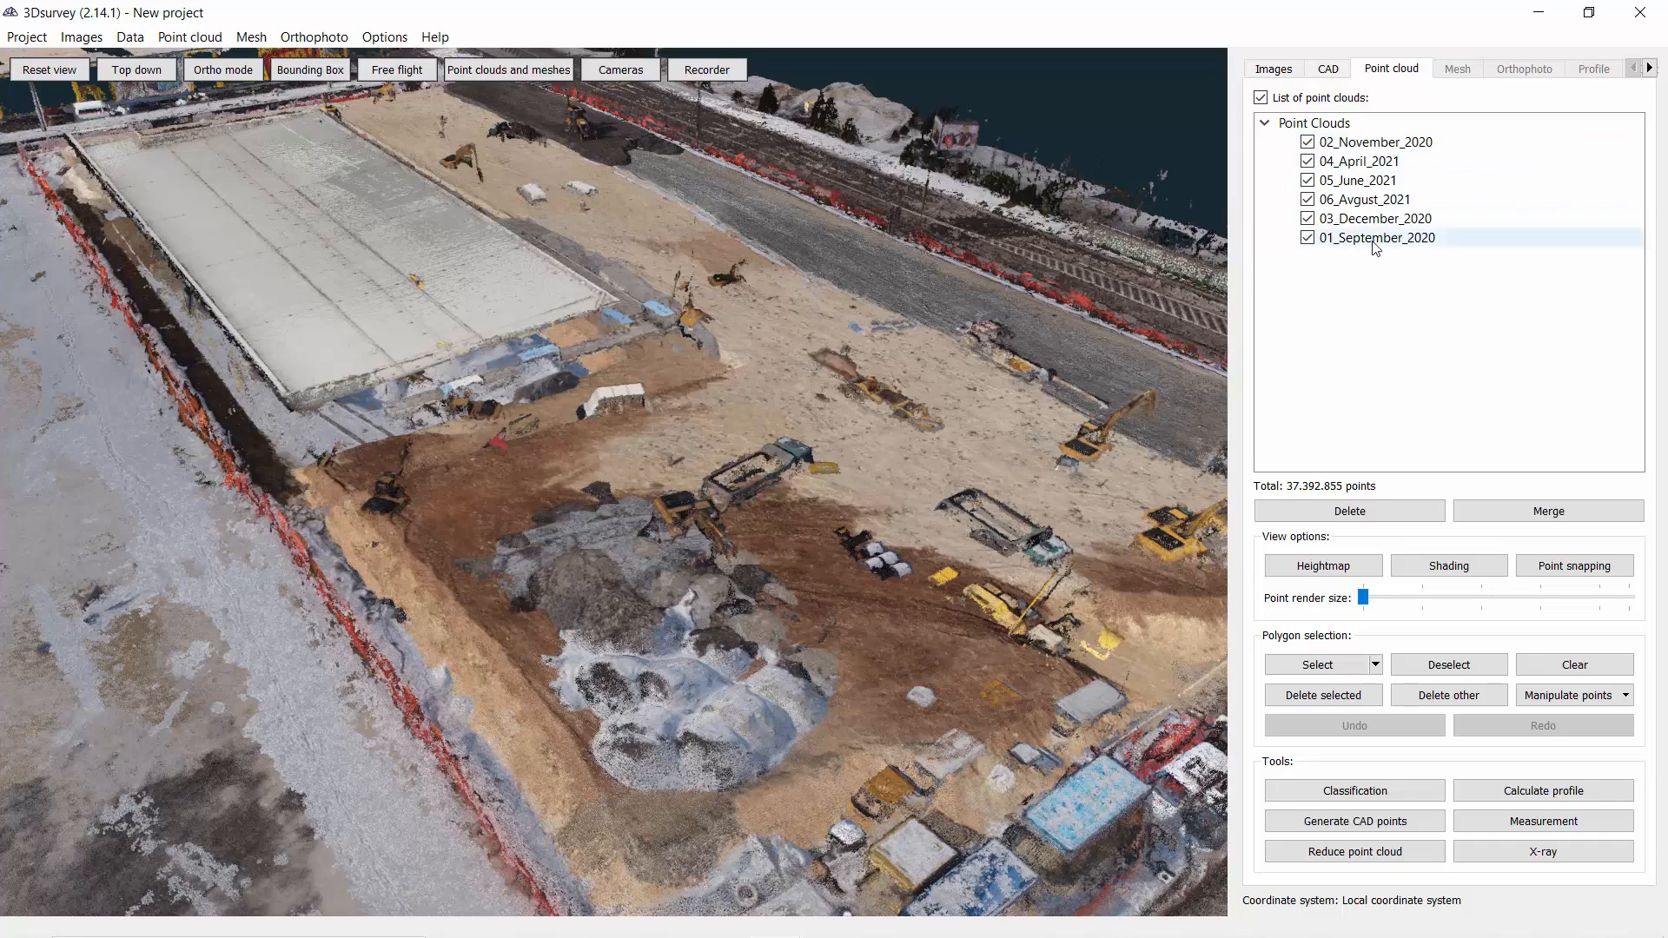
Restore the chronological list order by moving 01_September_2020 to the start and 03_December_2020 directly after 02_November_2020
left_click(1381, 242)
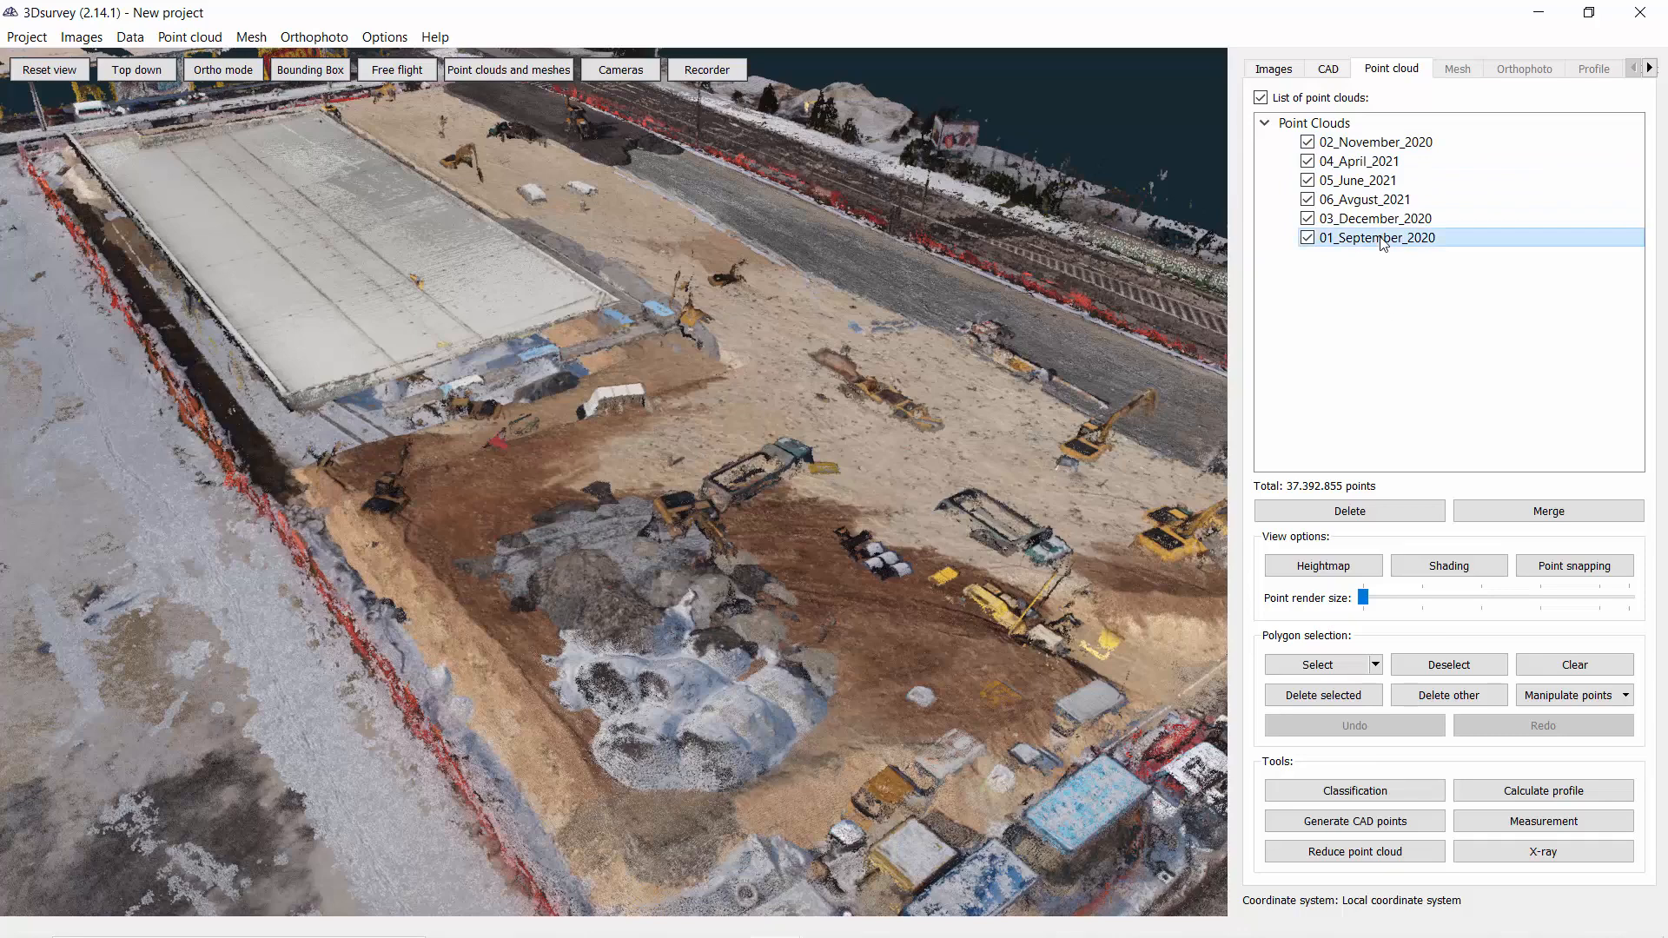
left_click_drag(1383, 240, 1384, 137)
left_click_drag(1434, 244, 1431, 143)
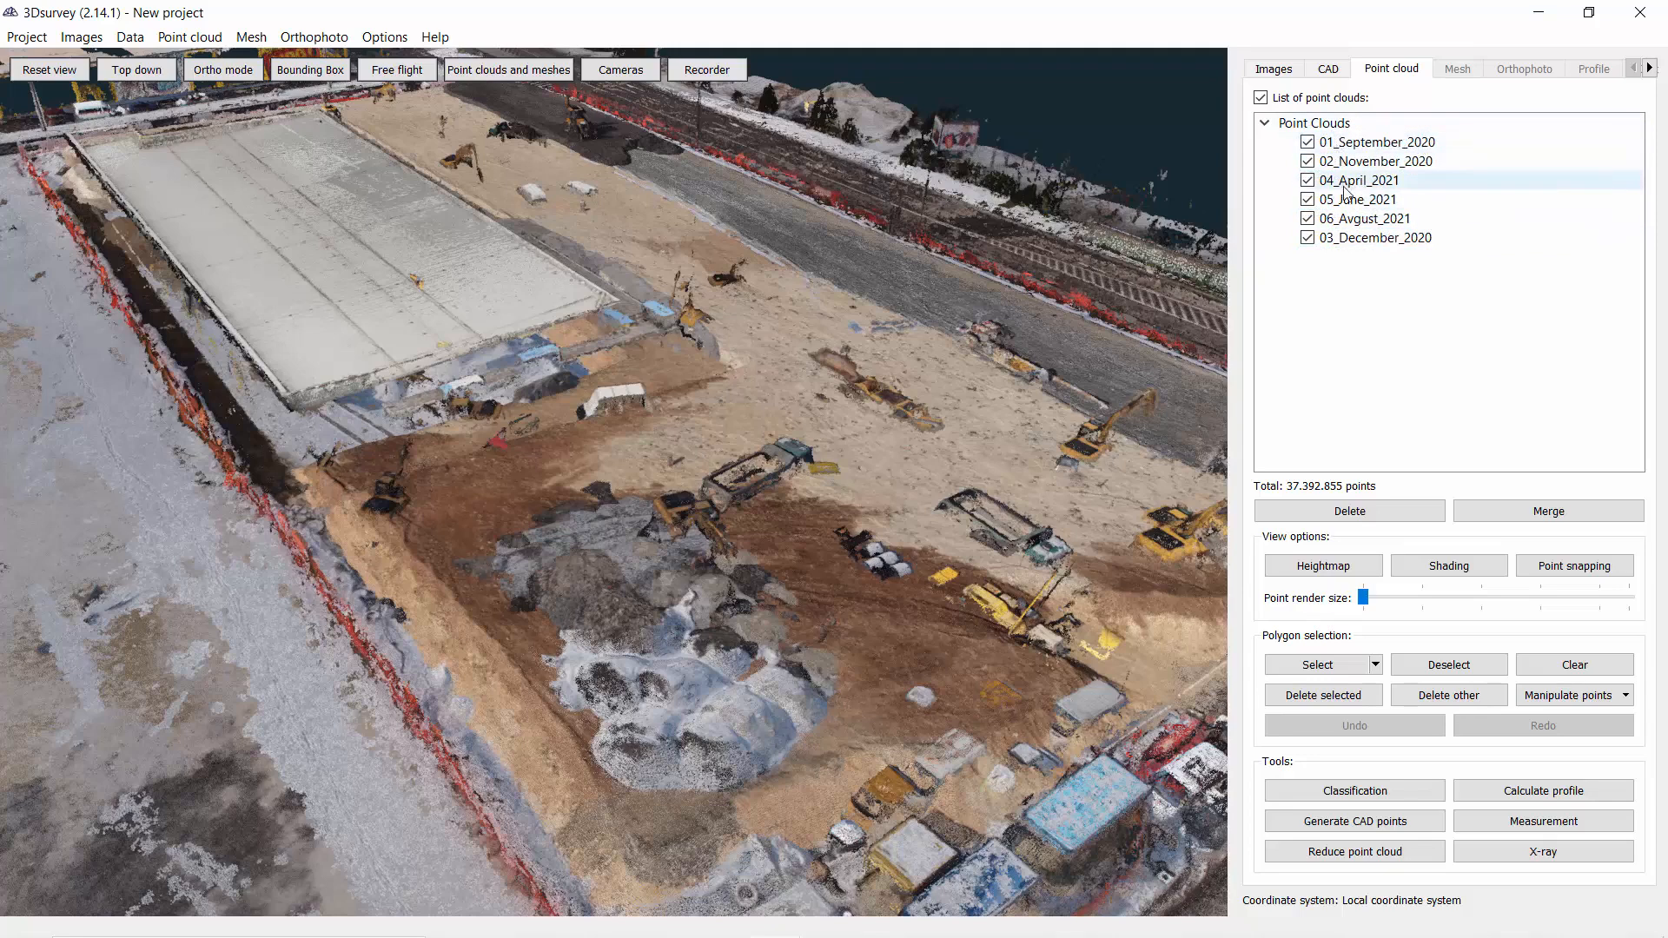
left_click(1372, 244)
left_click_drag(1375, 241, 1382, 171)
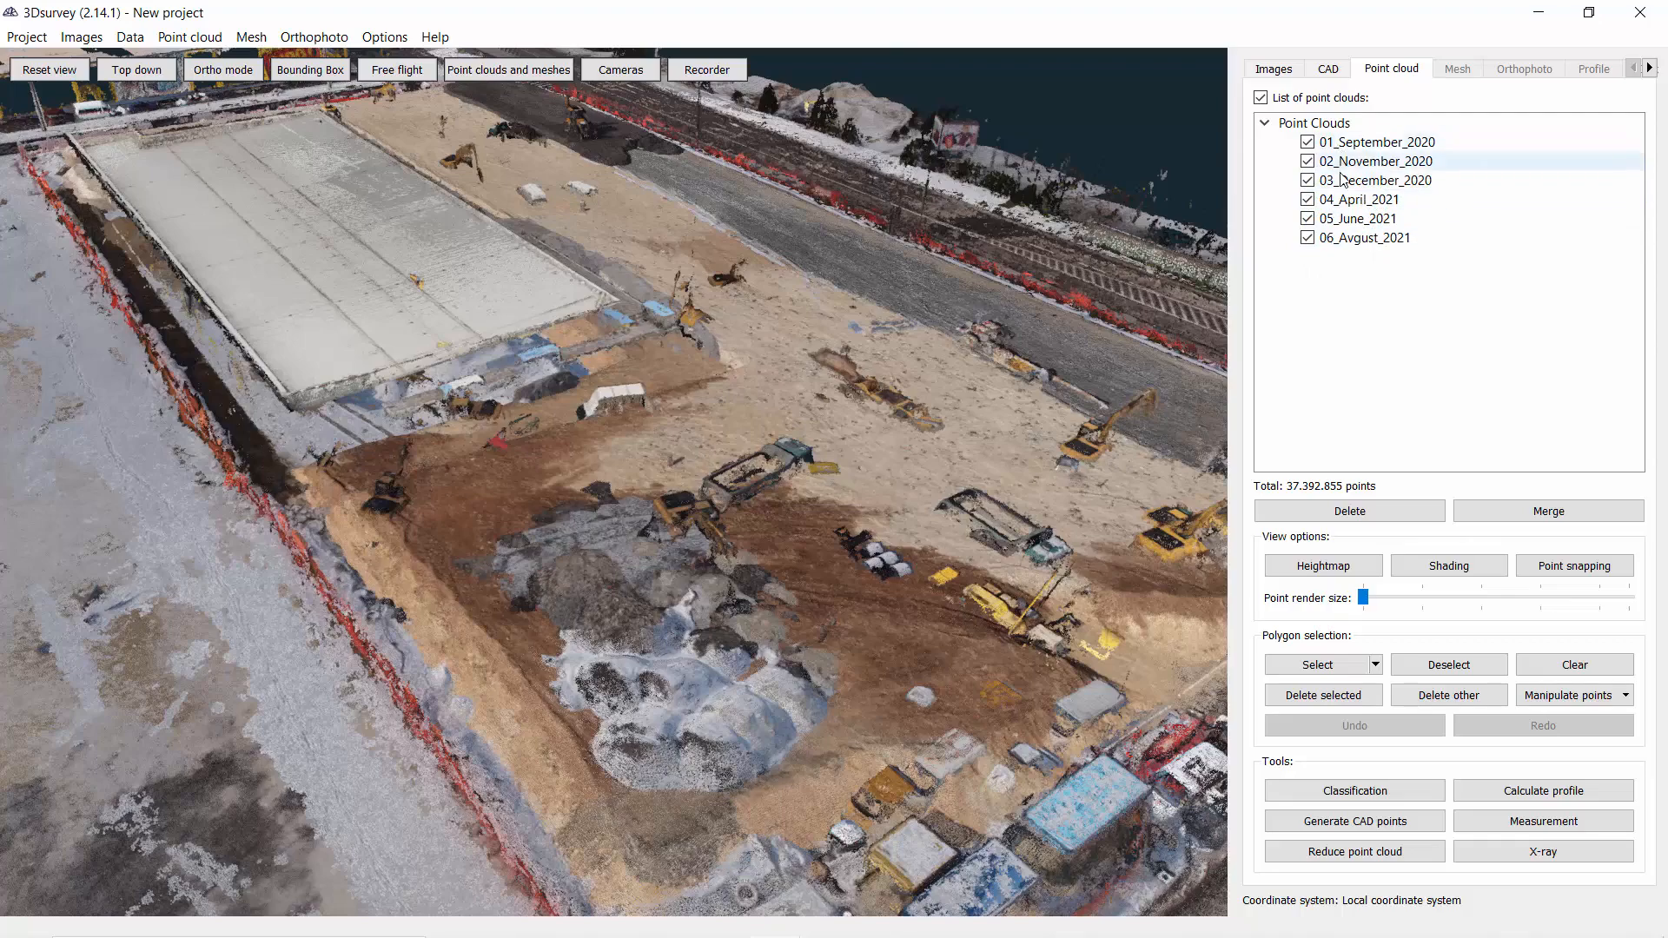
Turn on the bounding box around the point clouds and rotate it to align with the construction site's edges
scroll(810, 362, "down", 6)
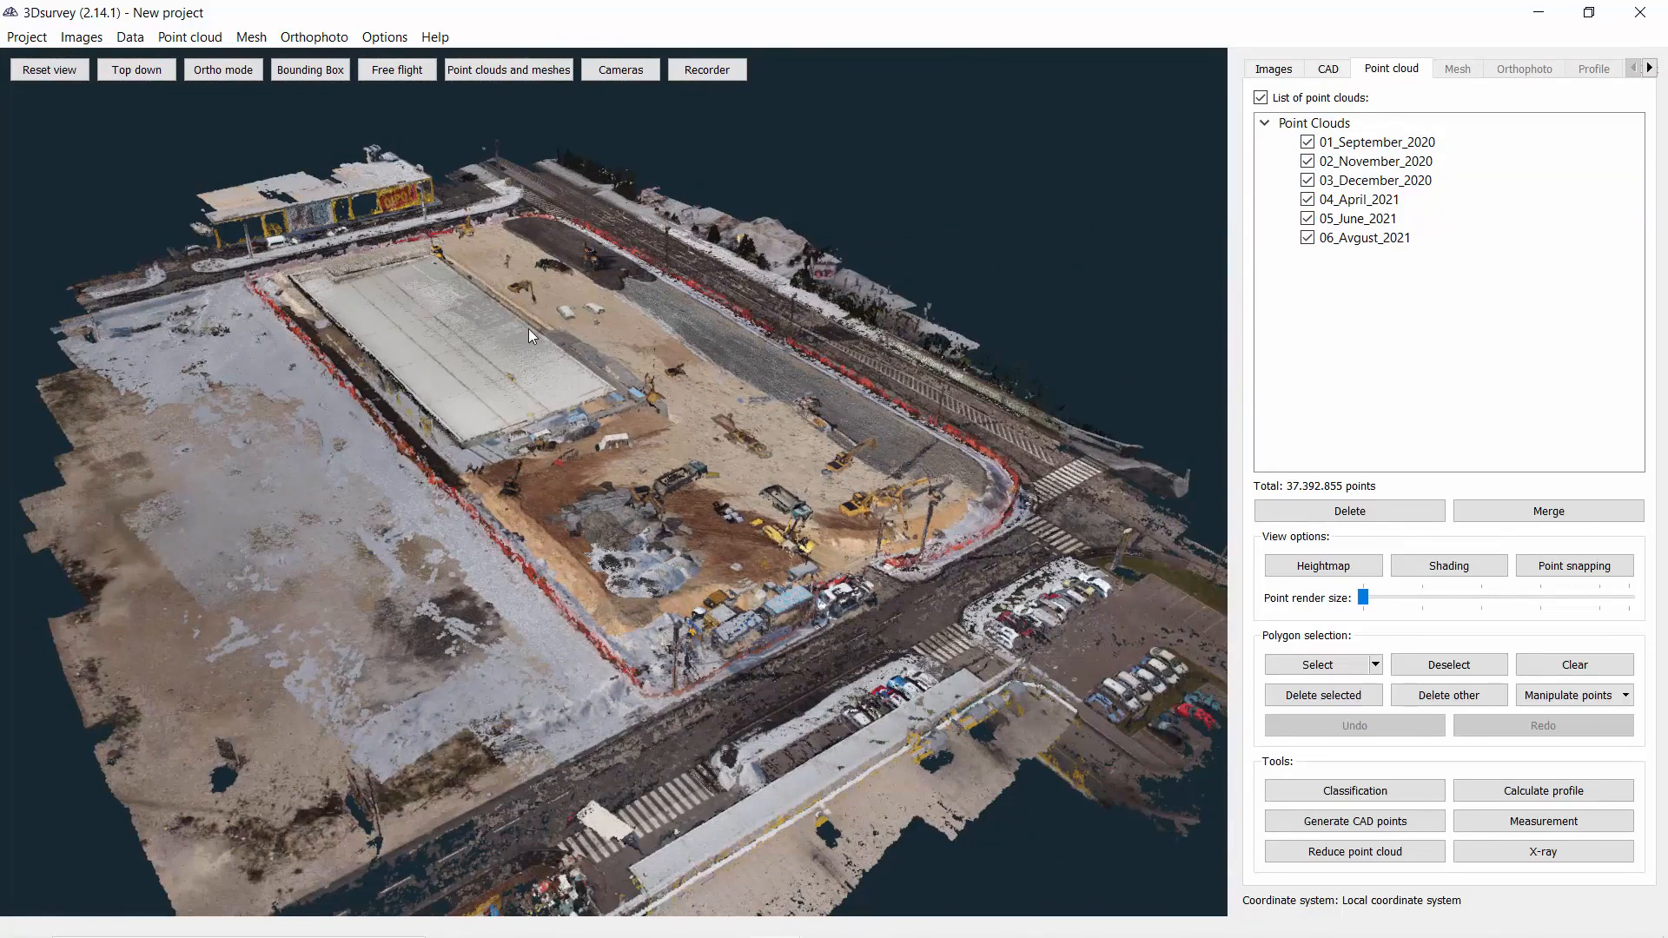
scroll(513, 408, "down", 2)
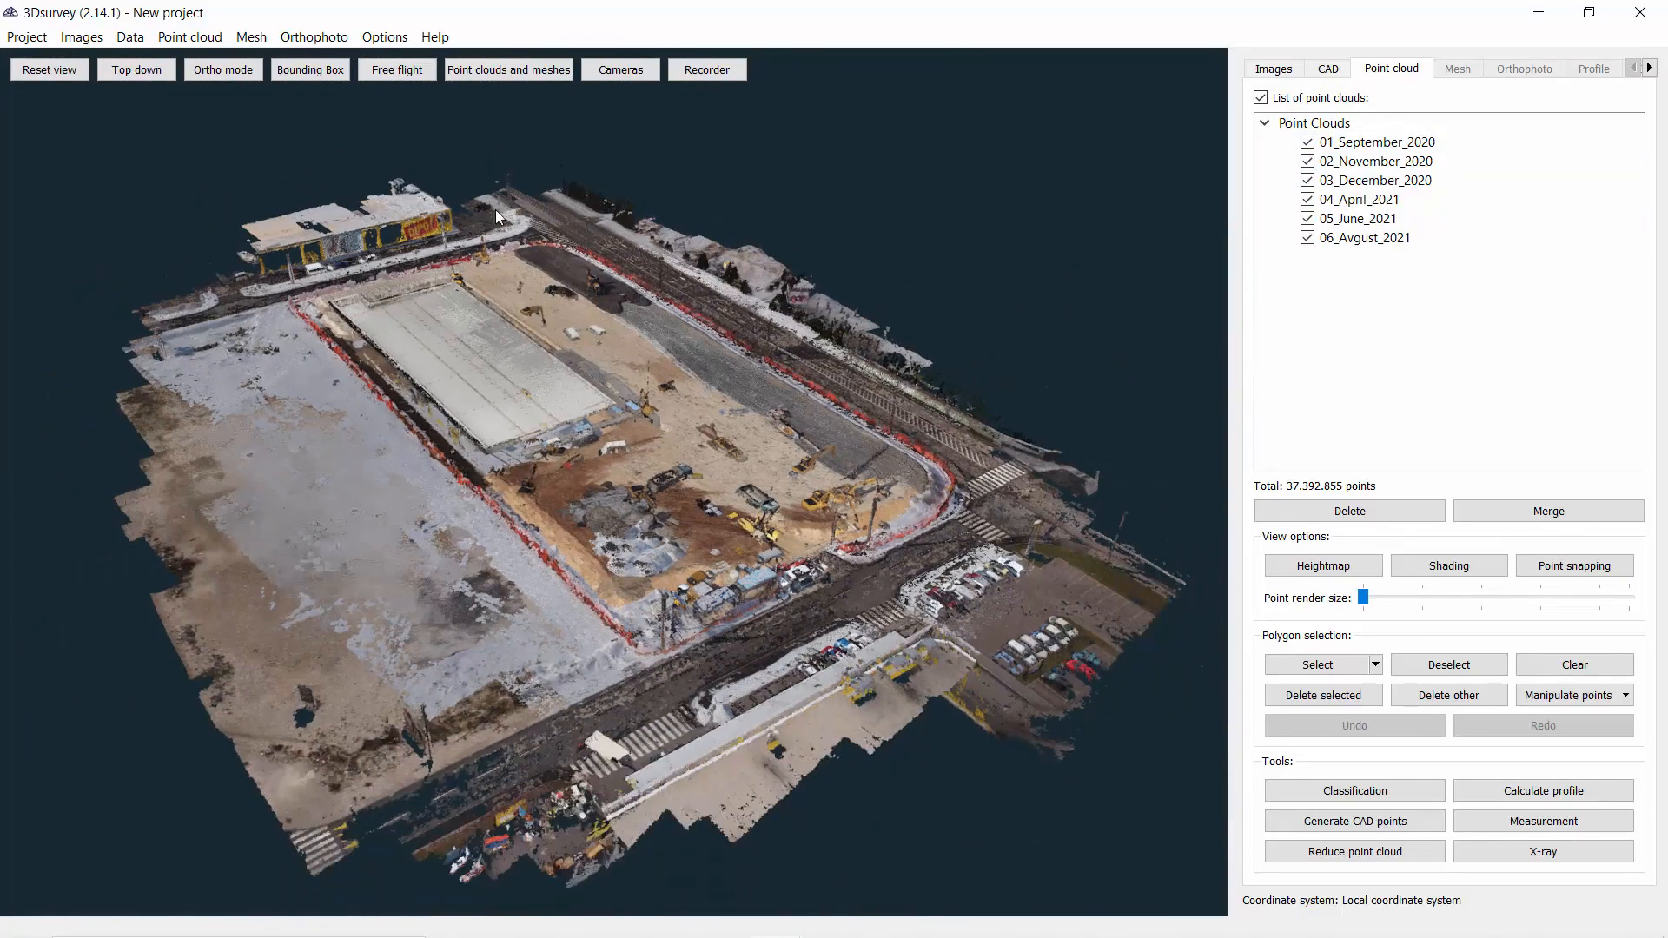
left_click(323, 77)
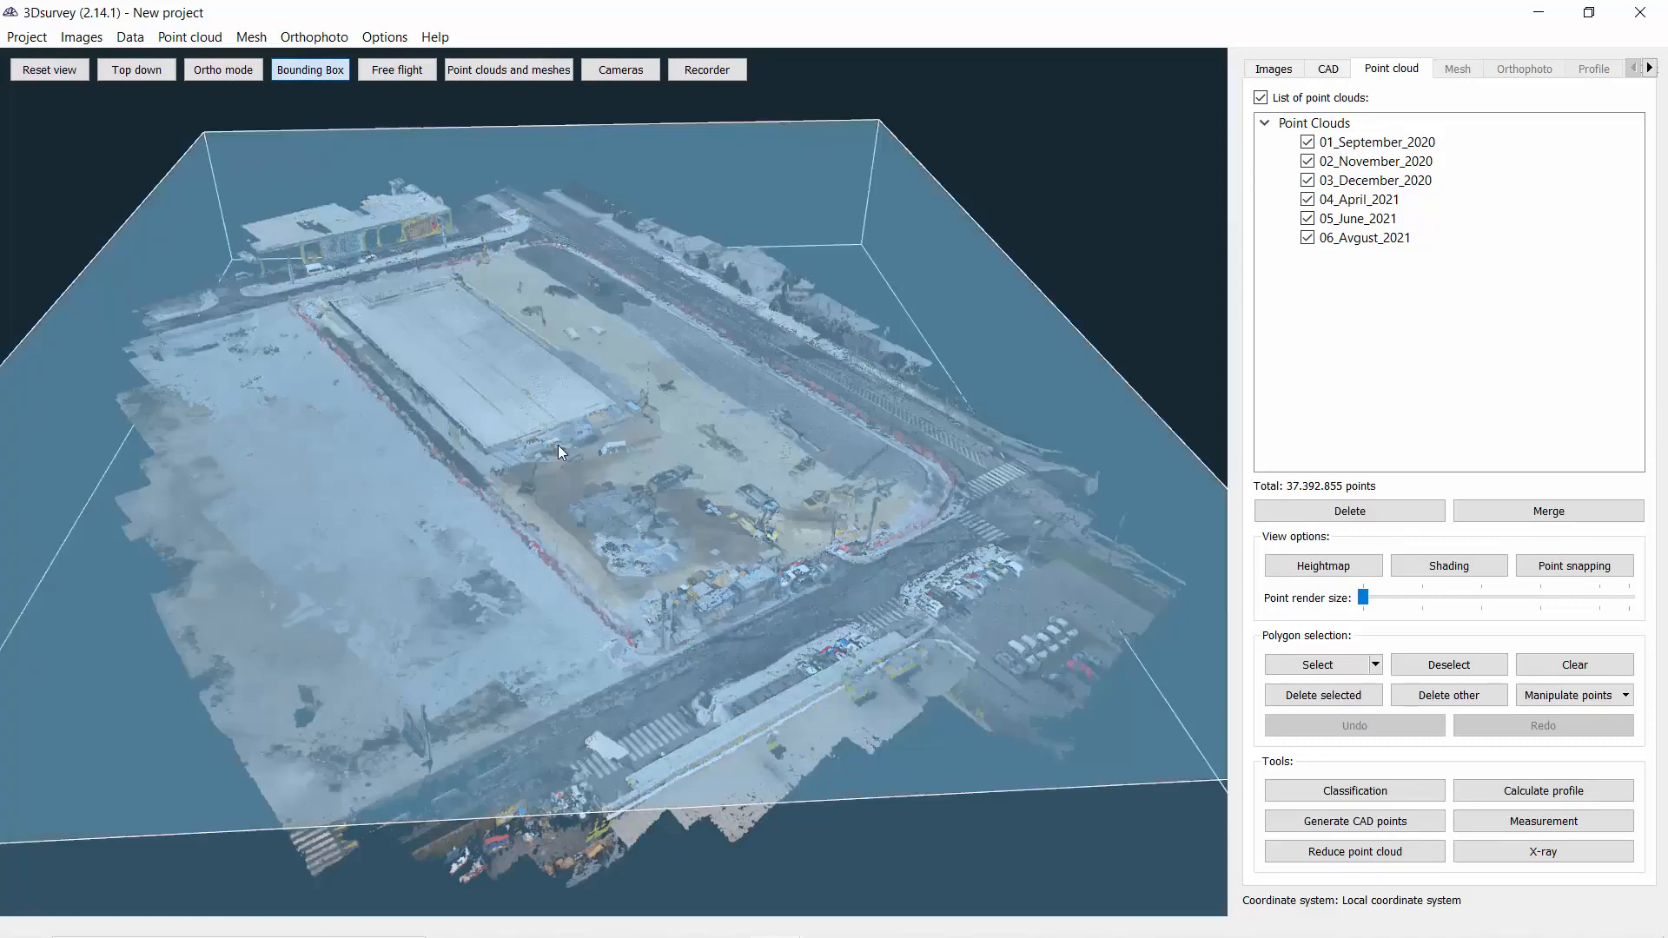
scroll(560, 443, "down", 4)
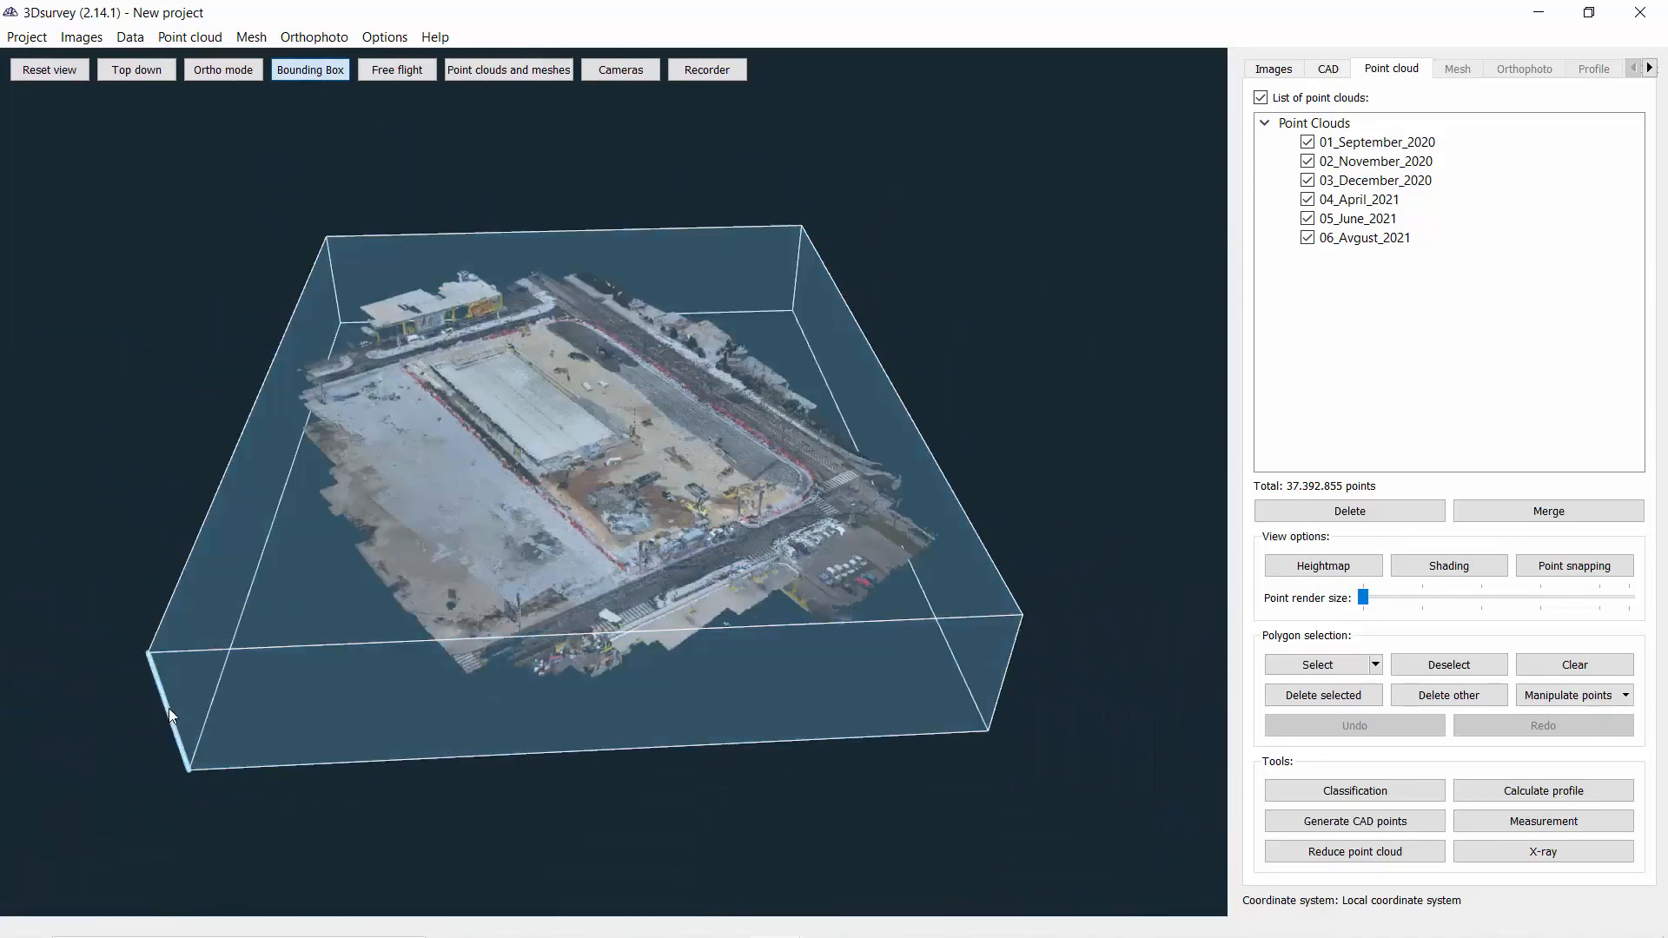
left_click_drag(169, 707, 282, 687)
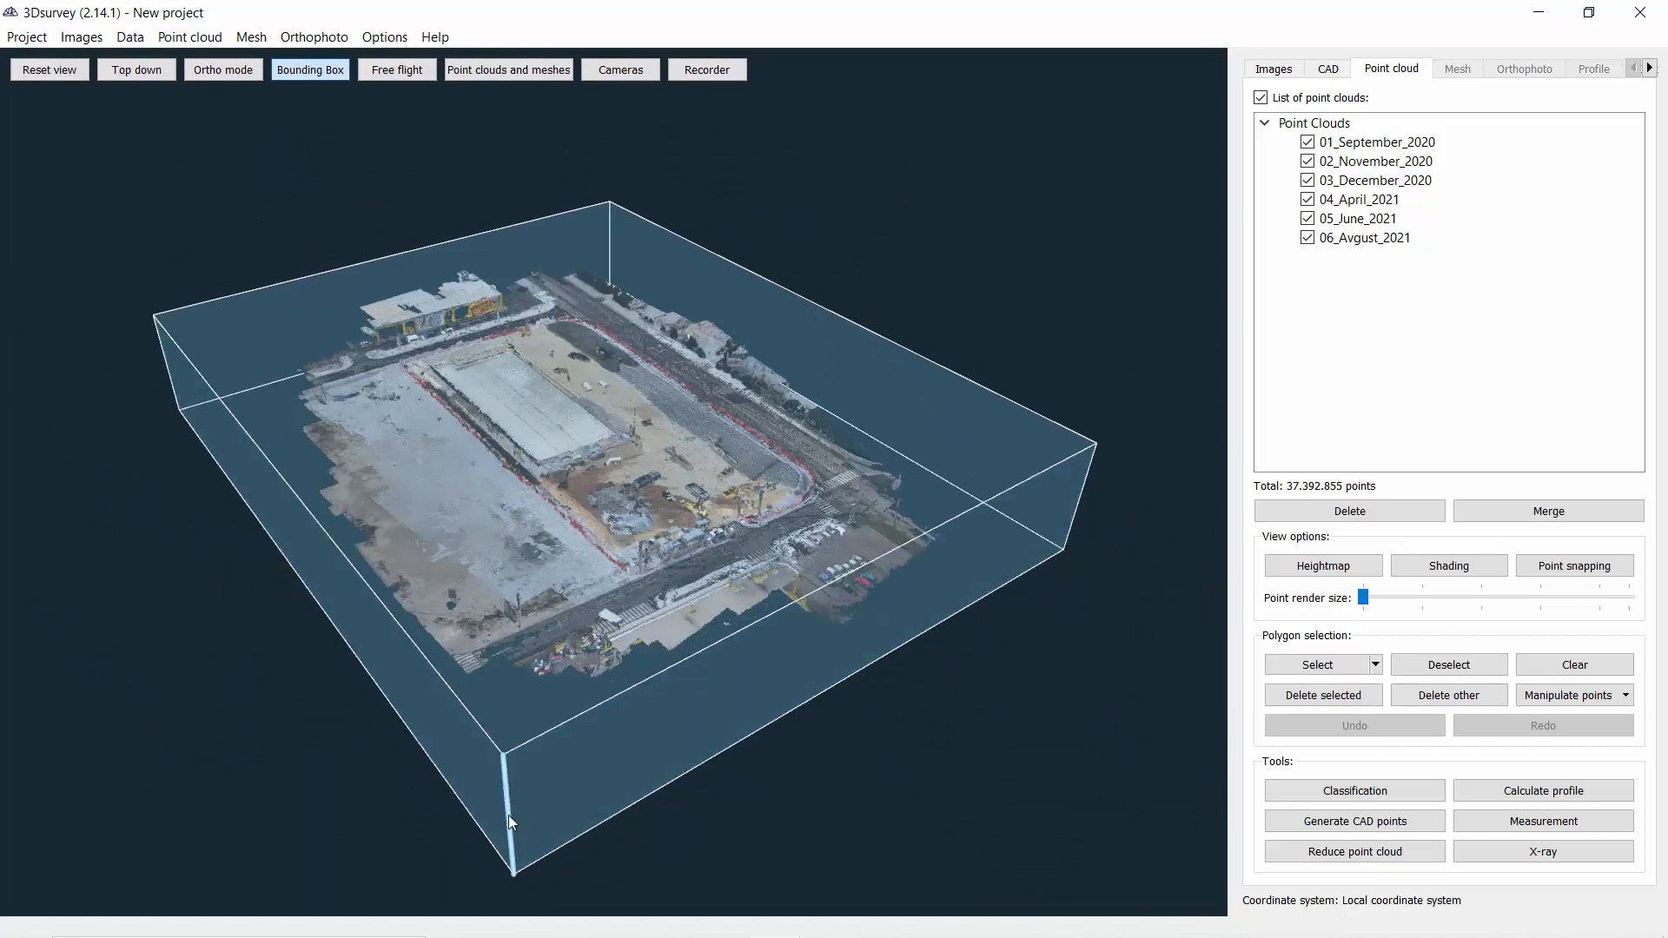
left_click_drag(508, 815, 522, 775)
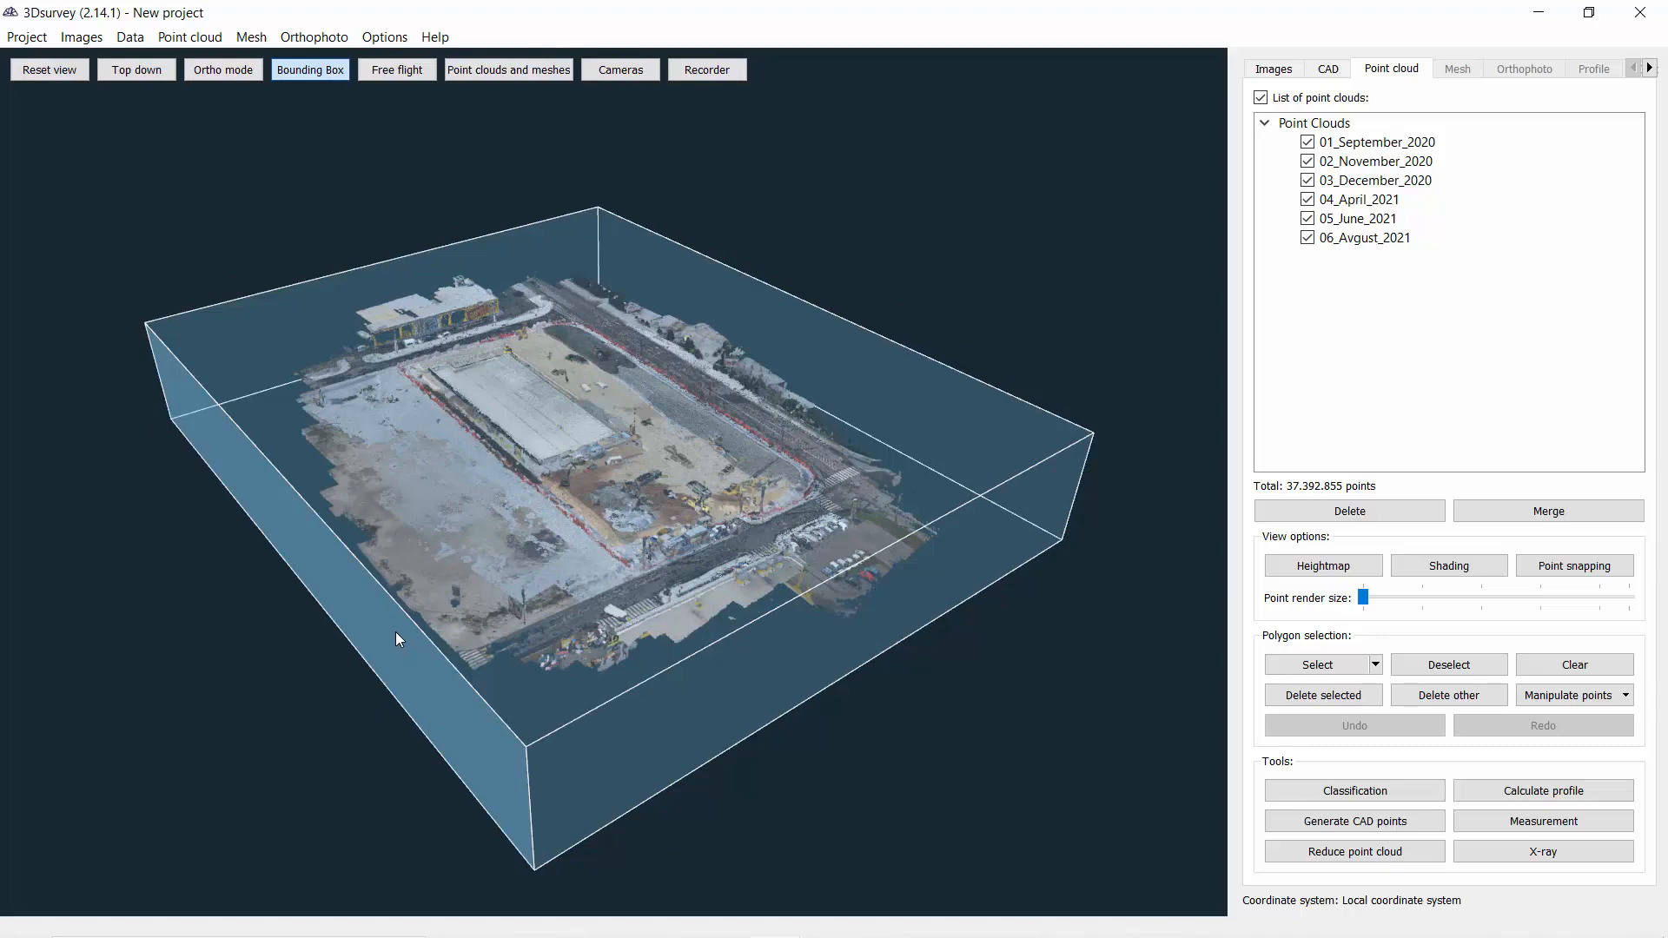
Move the bounding box's side faces inward to crop the point clouds around the construction site
left_click_drag(394, 632, 550, 625)
left_click_drag(838, 679, 610, 593)
left_click_drag(745, 594, 841, 424)
Narrow the bounding box to a thin vertical slice running across the building and the excavation
scroll(649, 429, "up", 6)
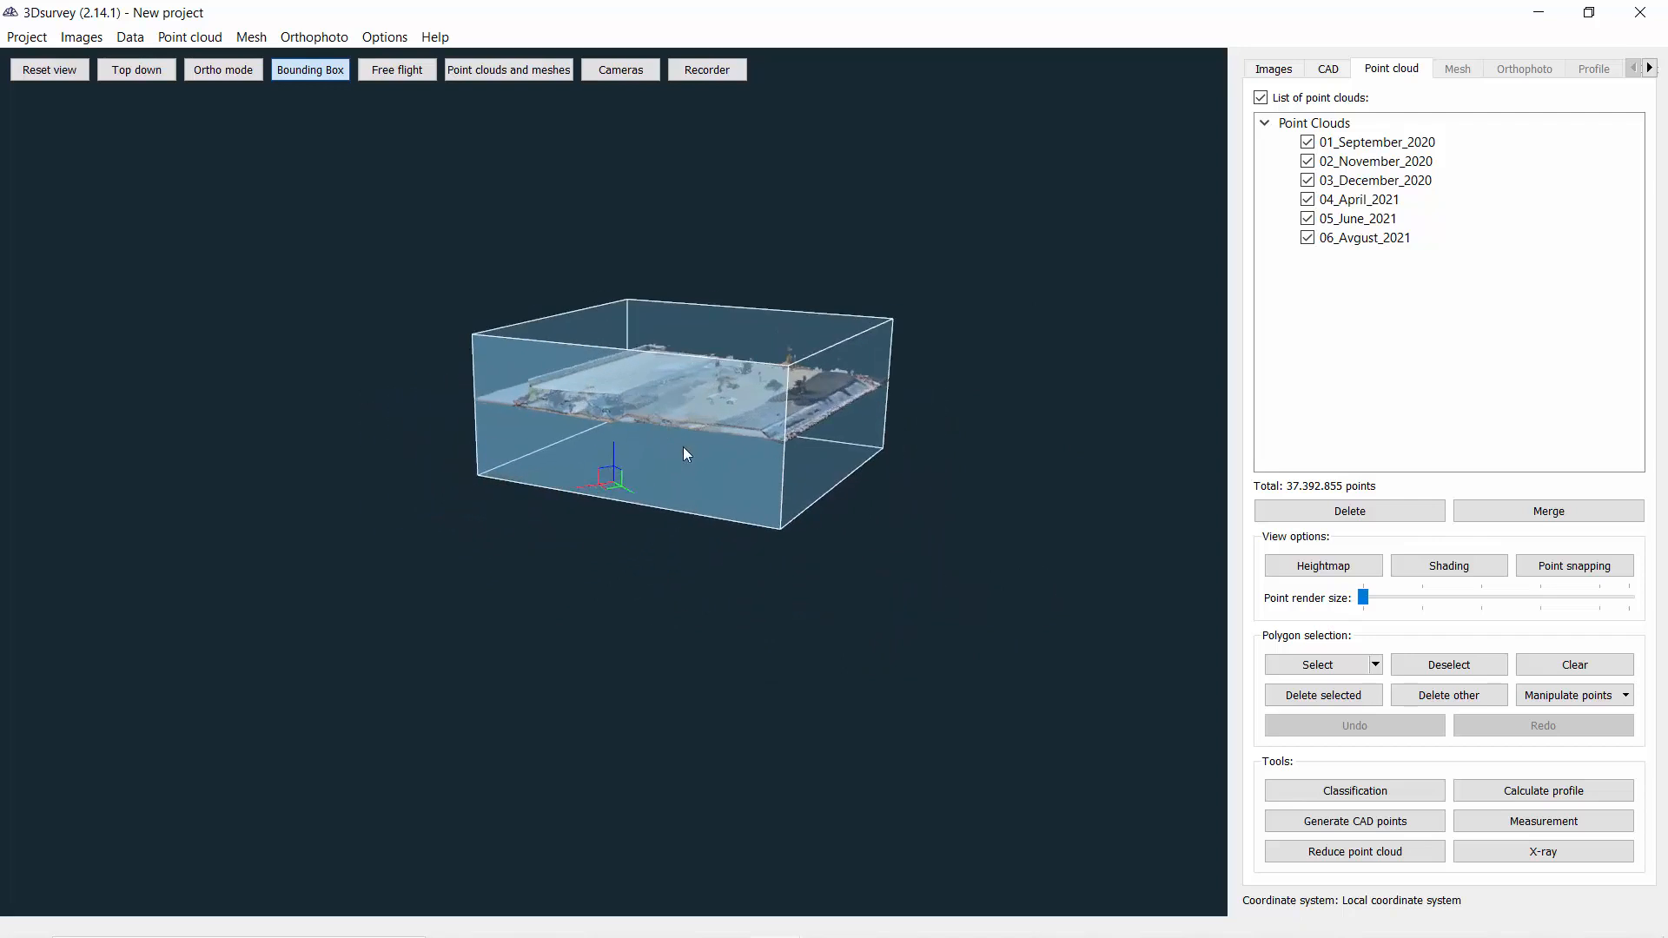
scroll(685, 490, "up", 5)
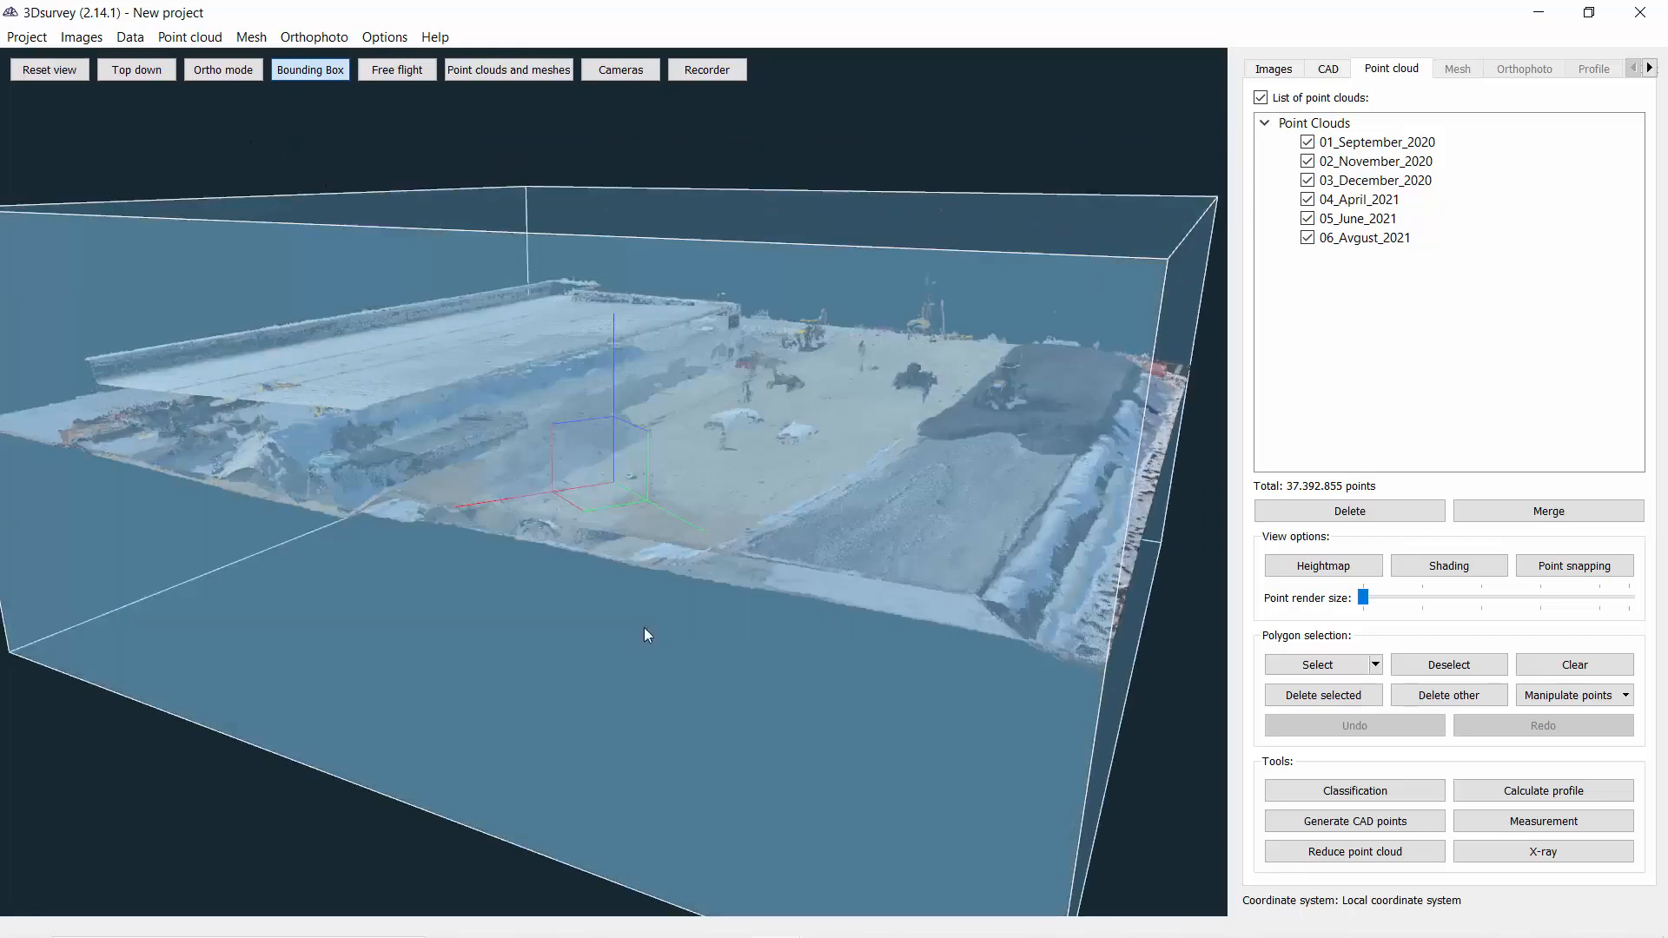
left_click_drag(644, 627, 601, 513)
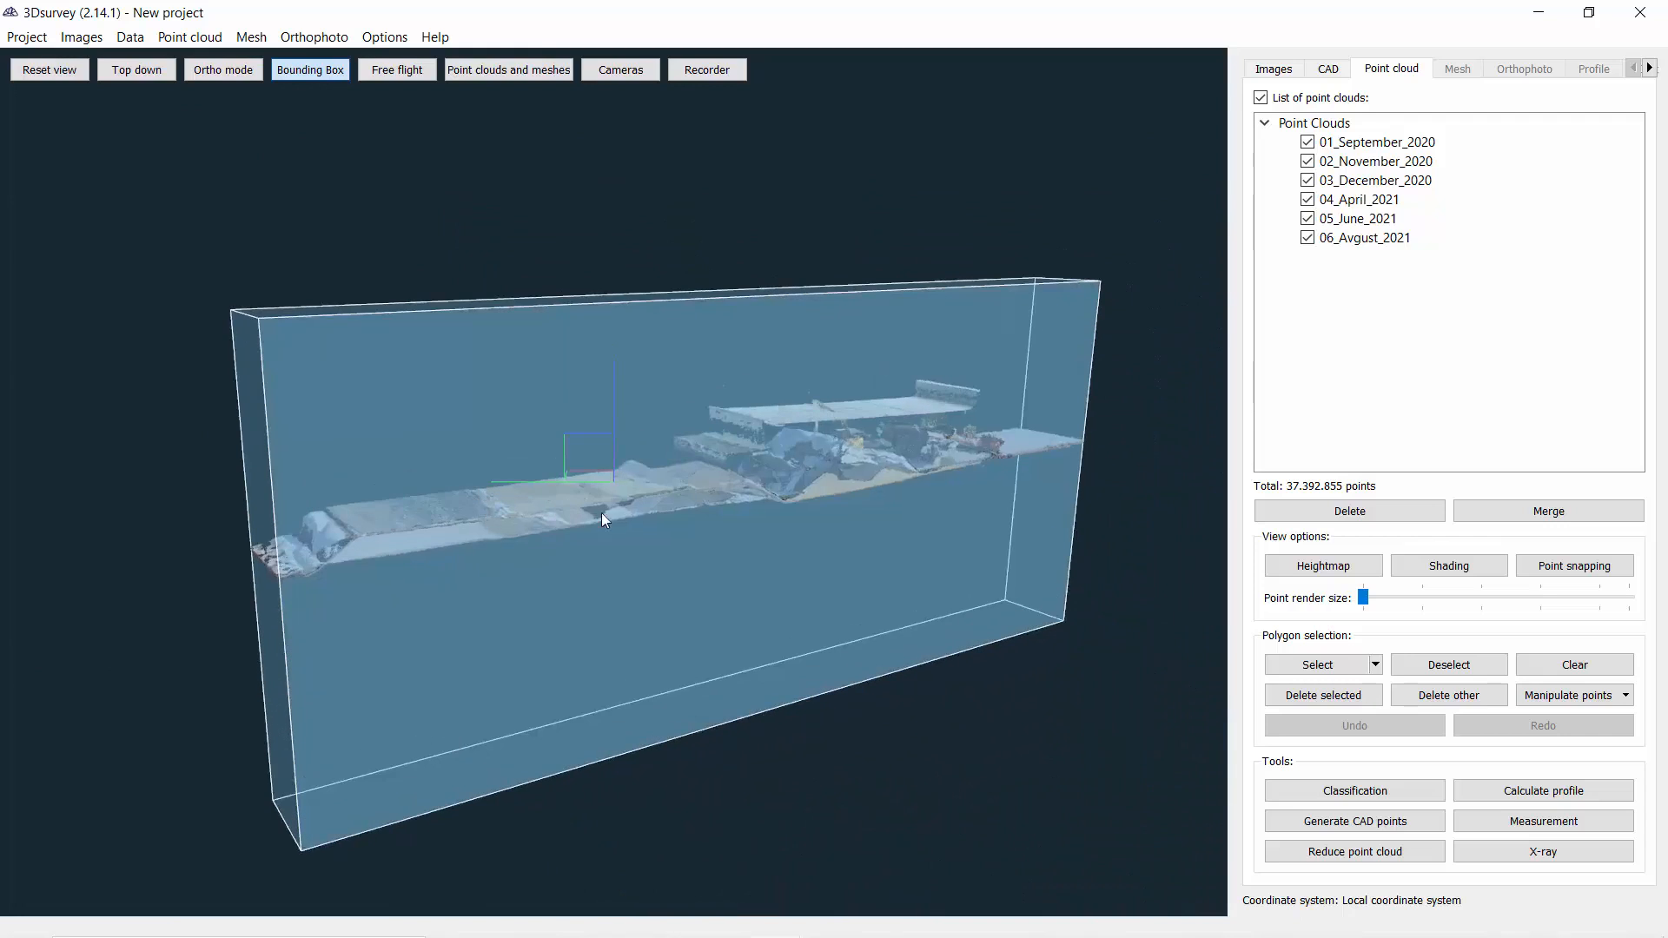
left_click_drag(713, 560, 644, 570)
scroll(644, 571, "up", 5)
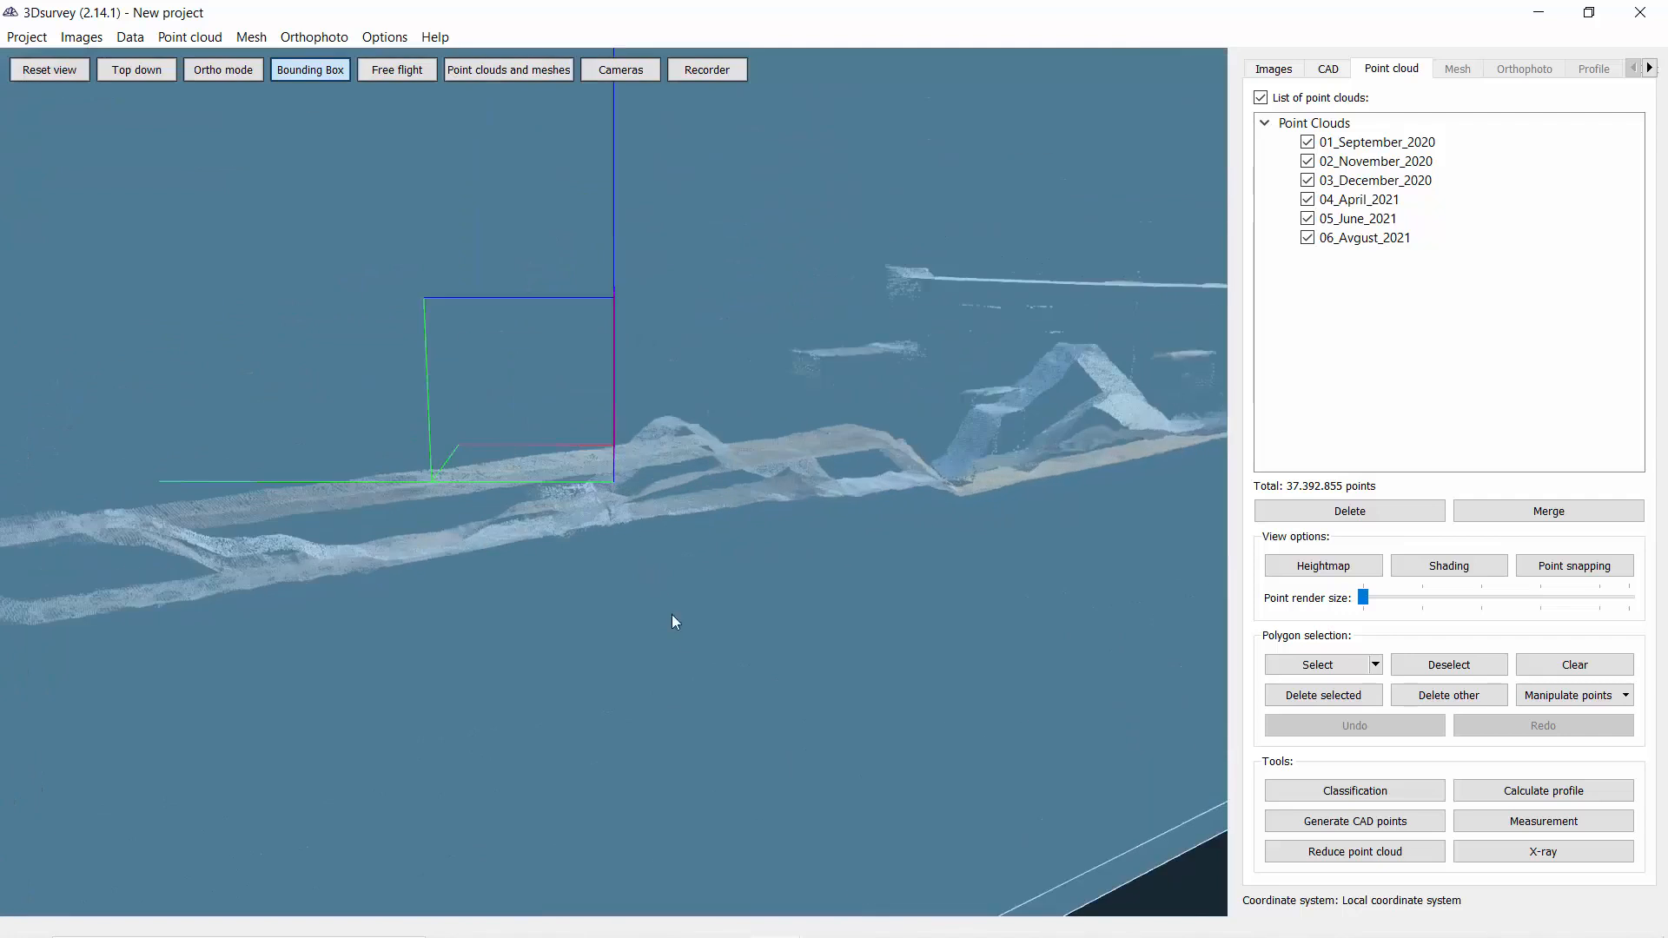
Hide the bounding box frame and examine the cross-section of all six point clouds from the side
left_click(333, 71)
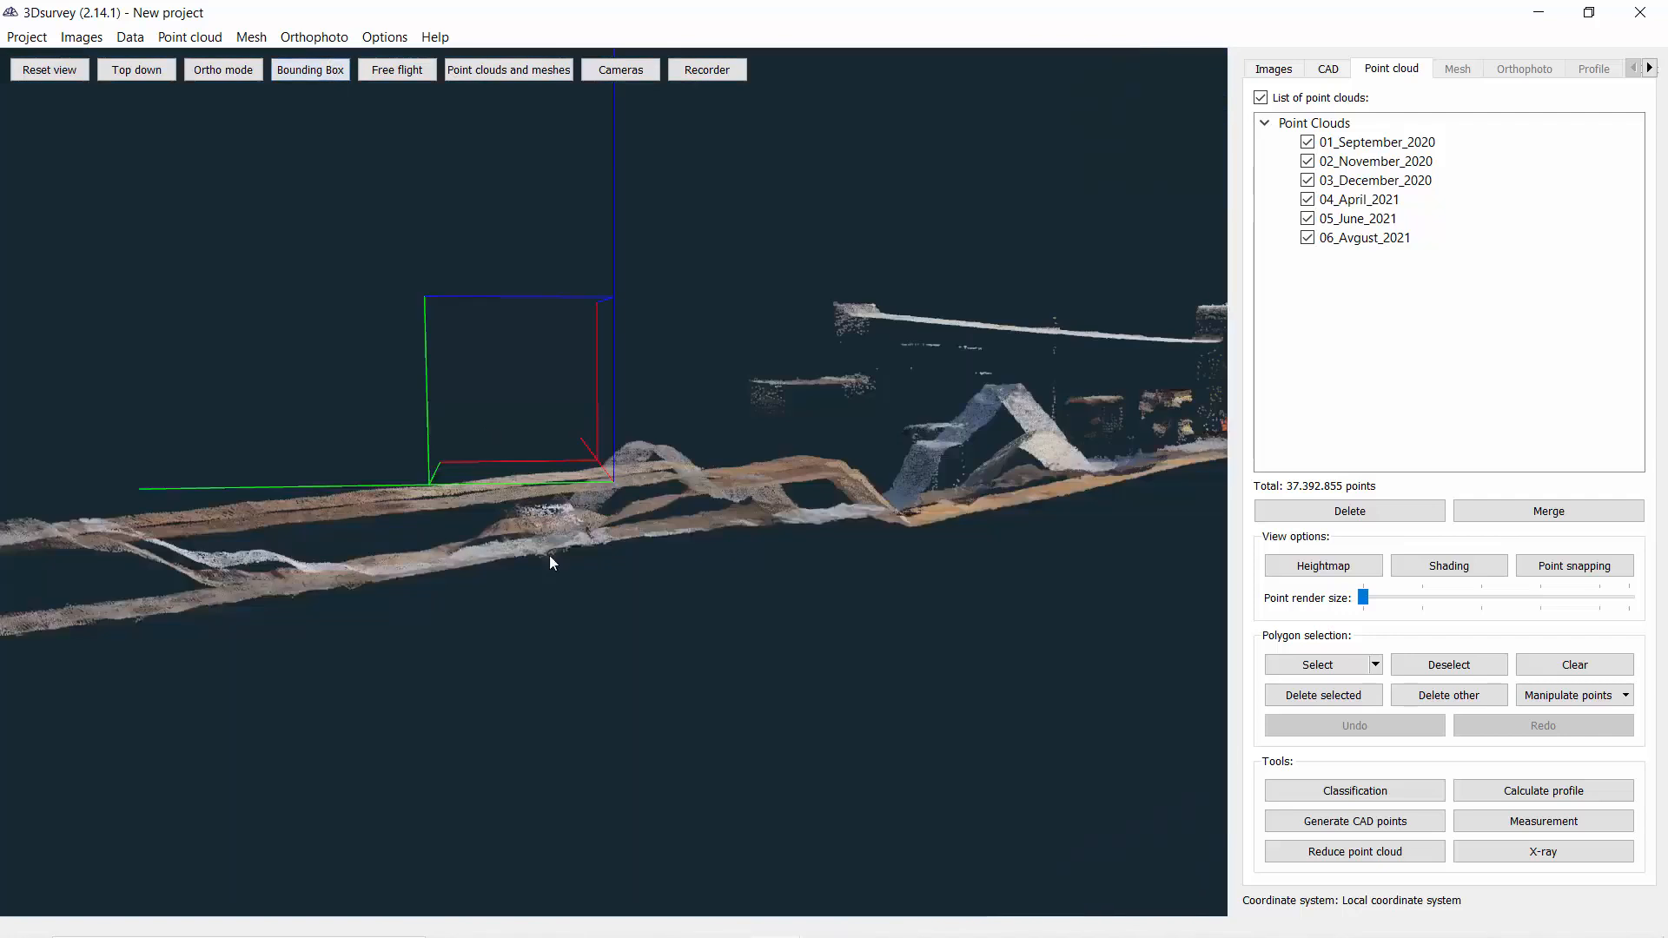
left_click_drag(549, 555, 555, 640)
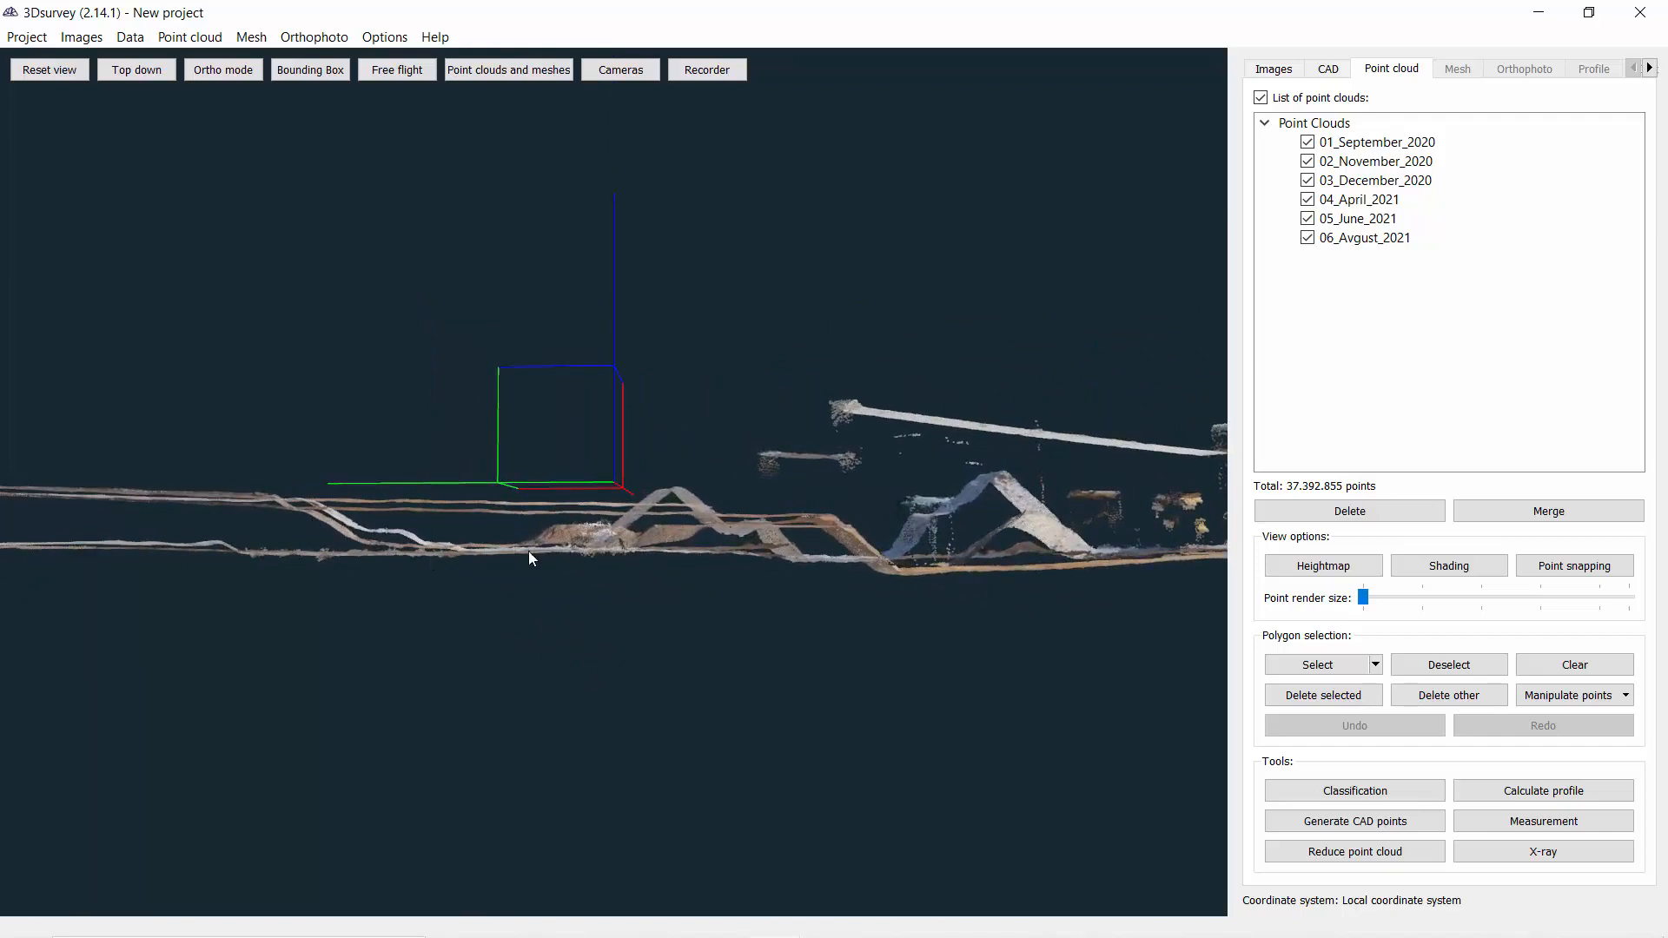
left_click_drag(709, 516, 1050, 621)
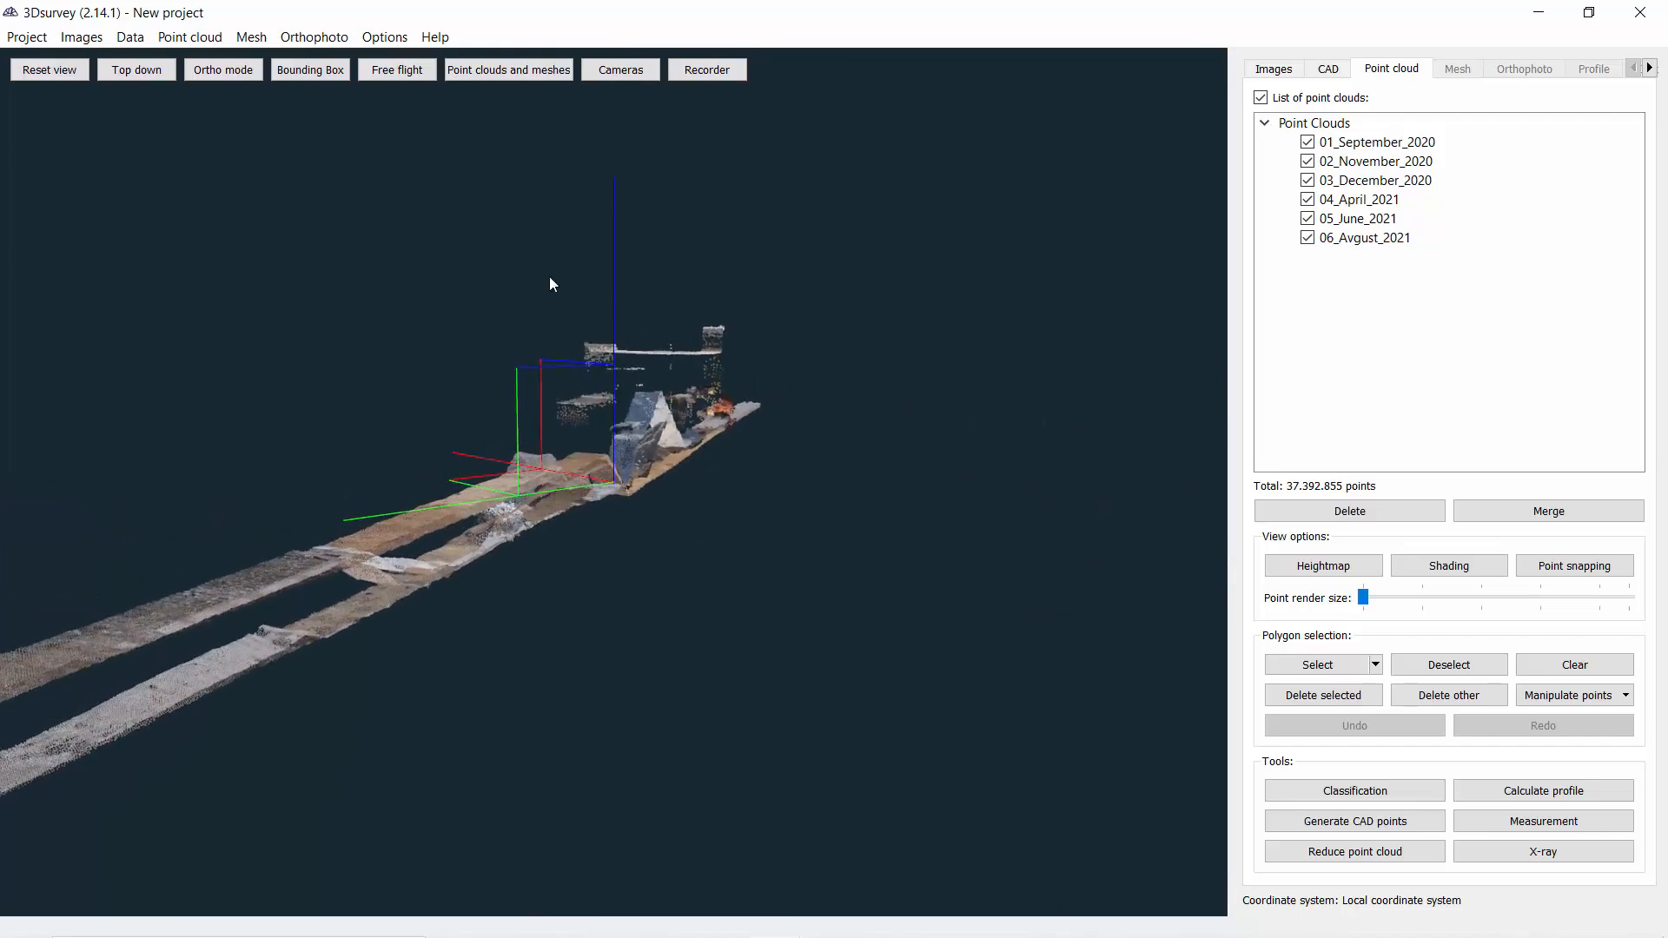
Display the bounding box around the slice again, then remove the cropping and reset the view to the whole site
left_click(310, 70)
left_click_drag(506, 403, 662, 609)
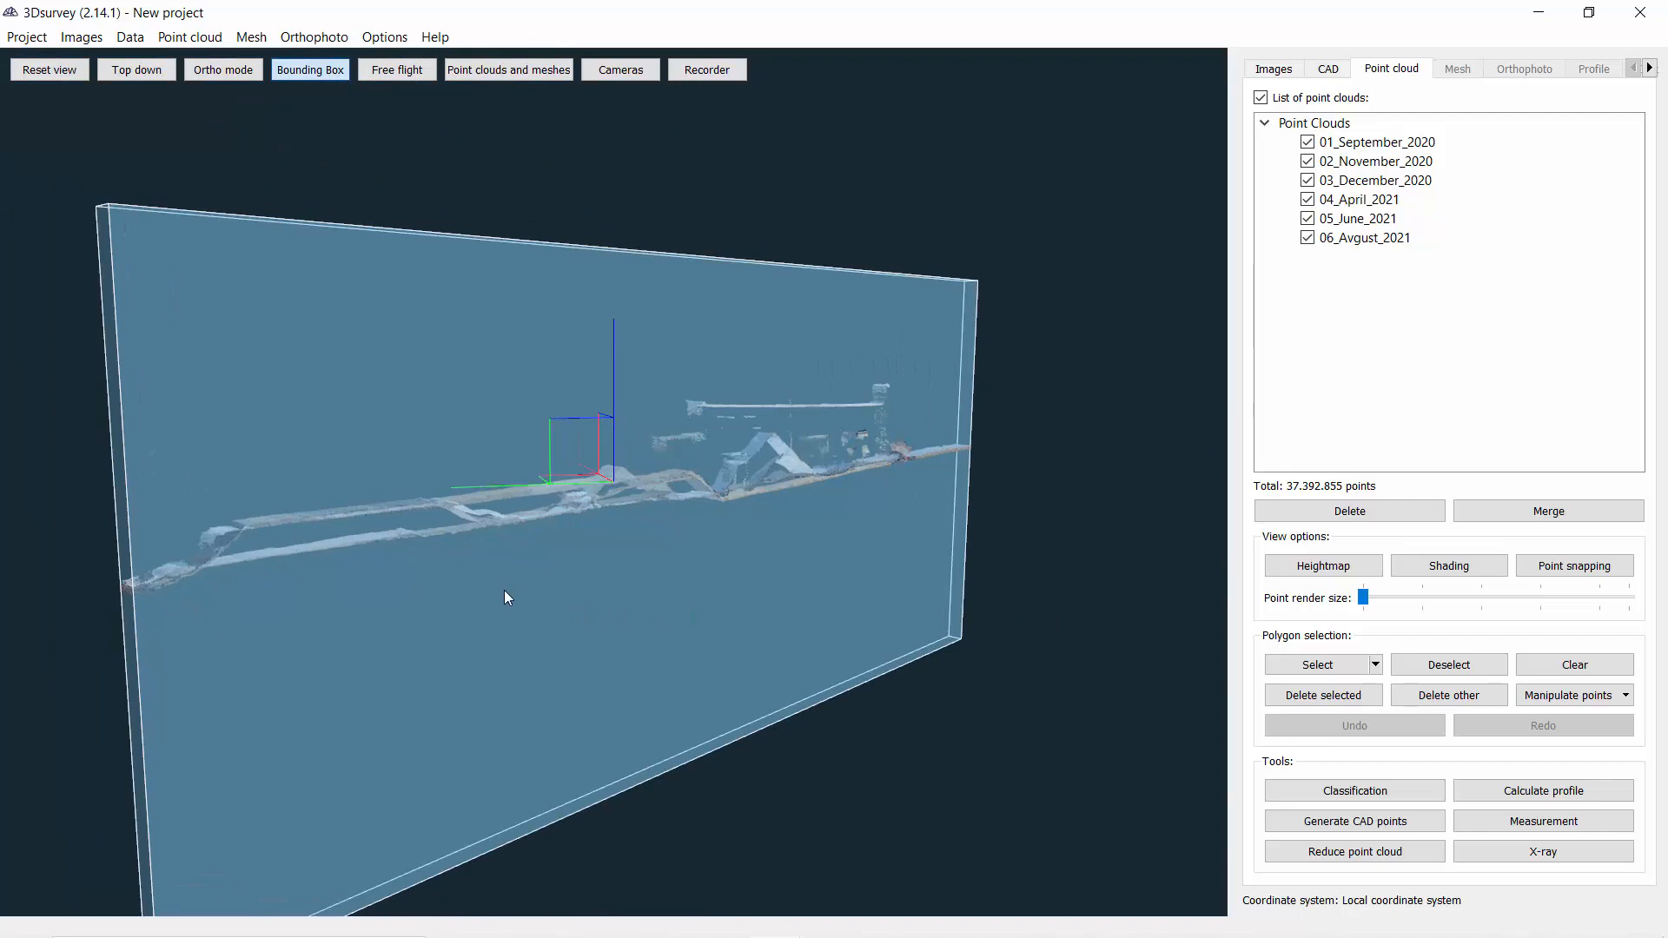
left_click_drag(506, 596, 510, 657)
scroll(472, 563, "down", 3)
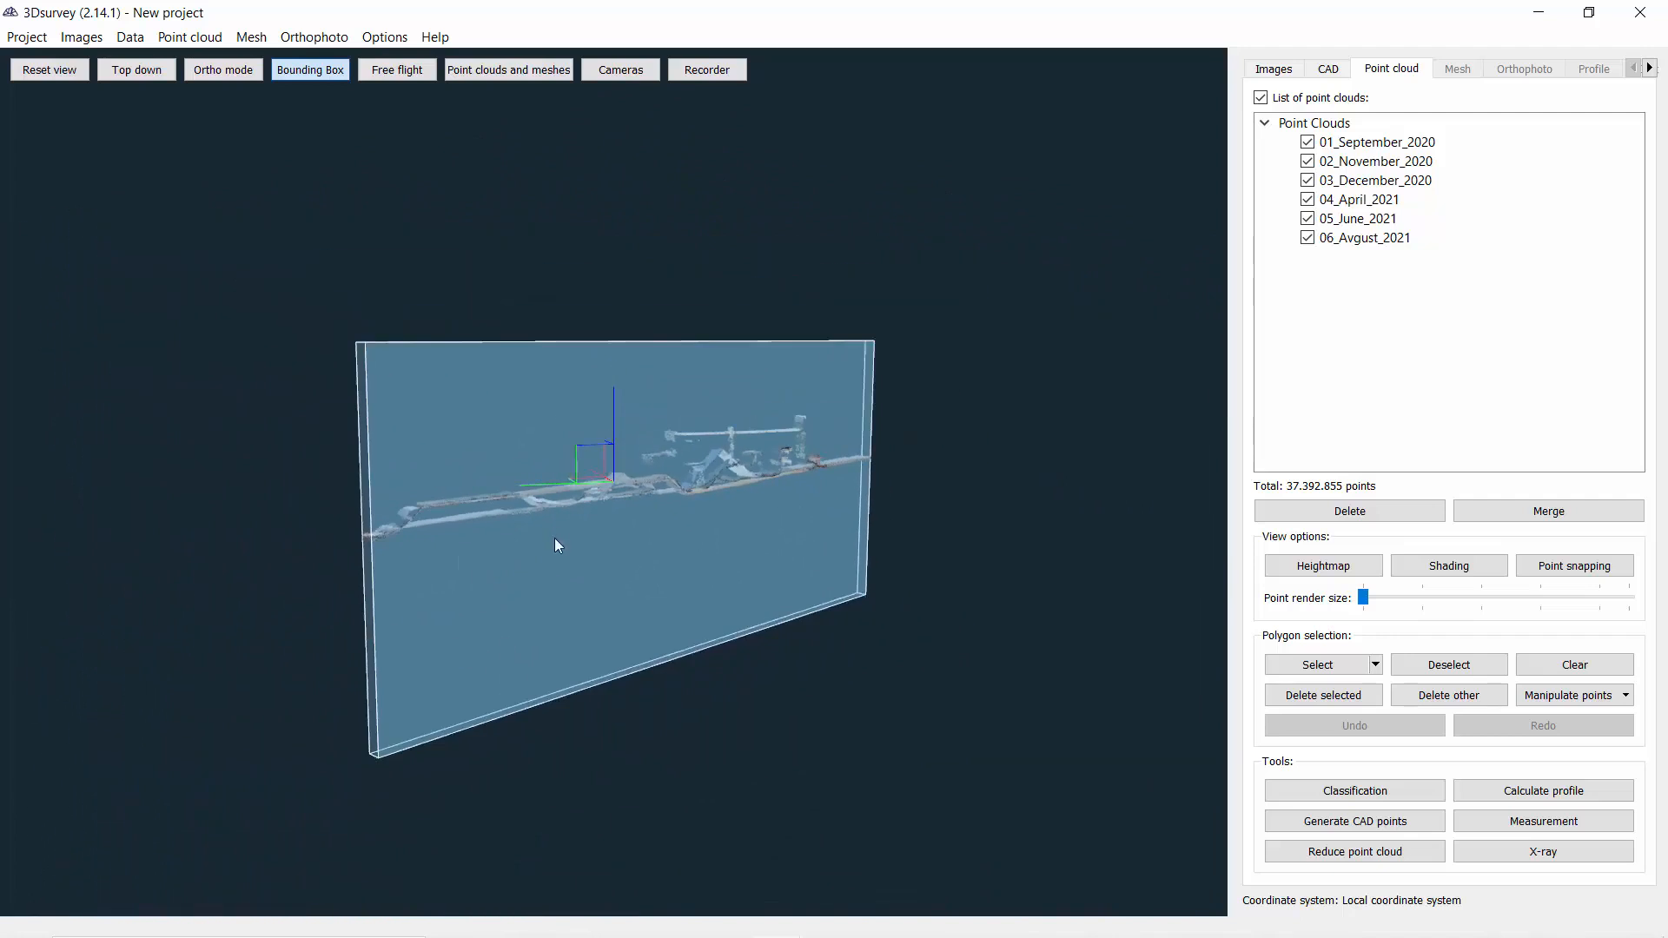
mouse_move(558, 547)
left_mouse_down()
mouse_move(559, 663)
mouse_move(677, 617)
mouse_move(583, 569)
left_mouse_up()
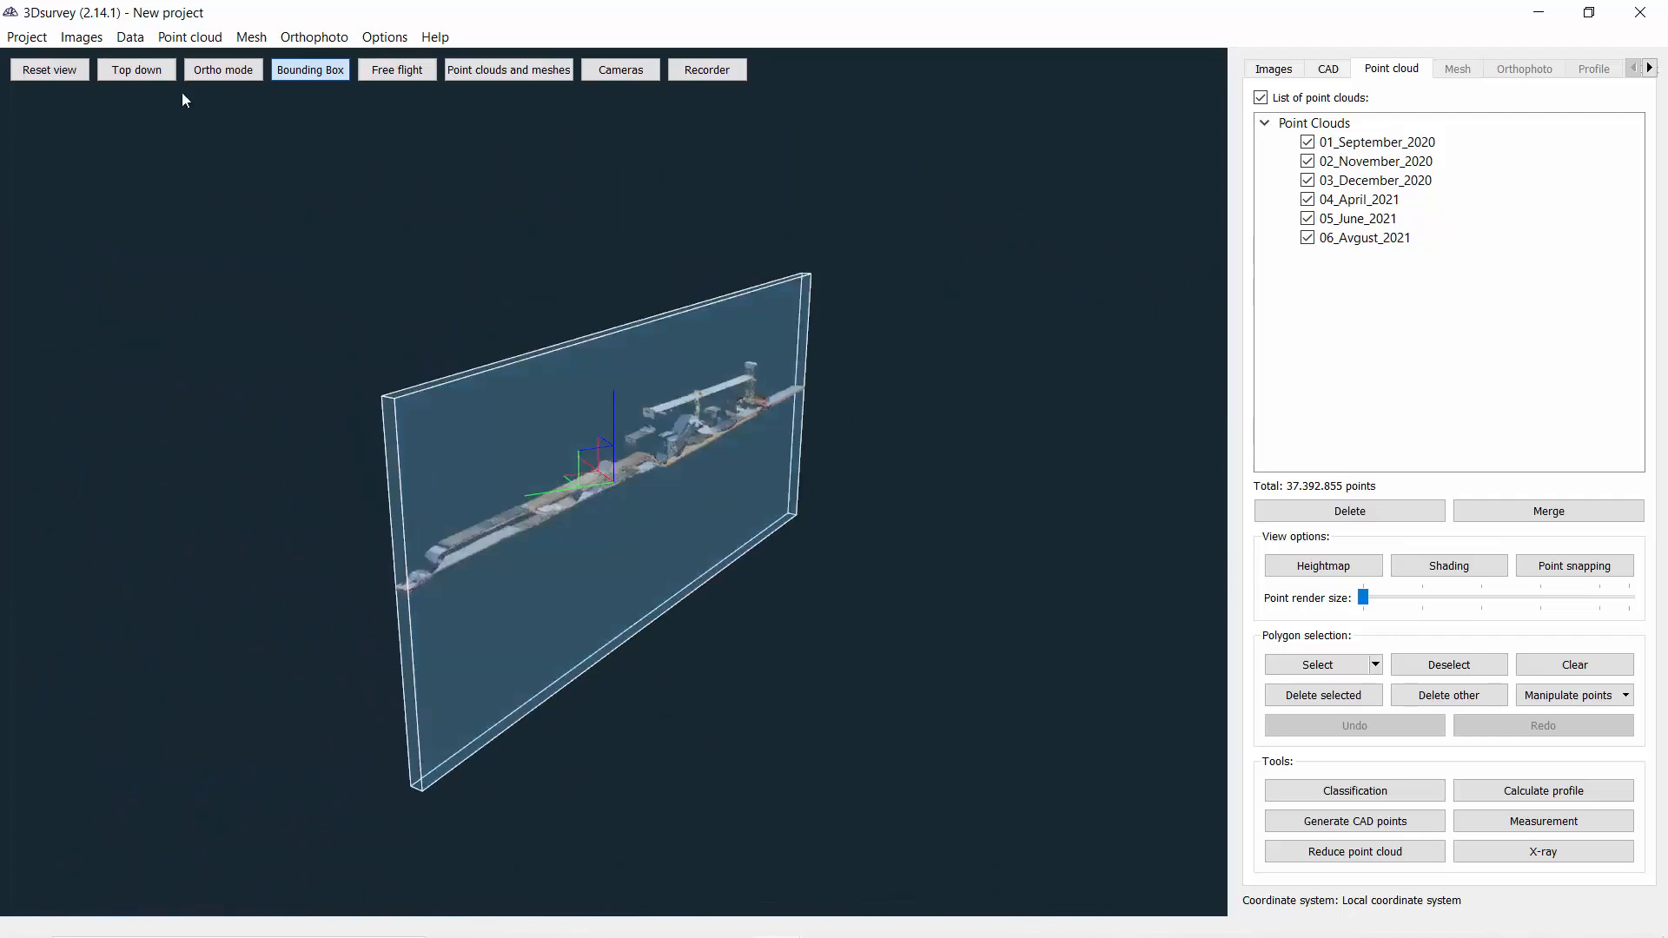
left_click(49, 70)
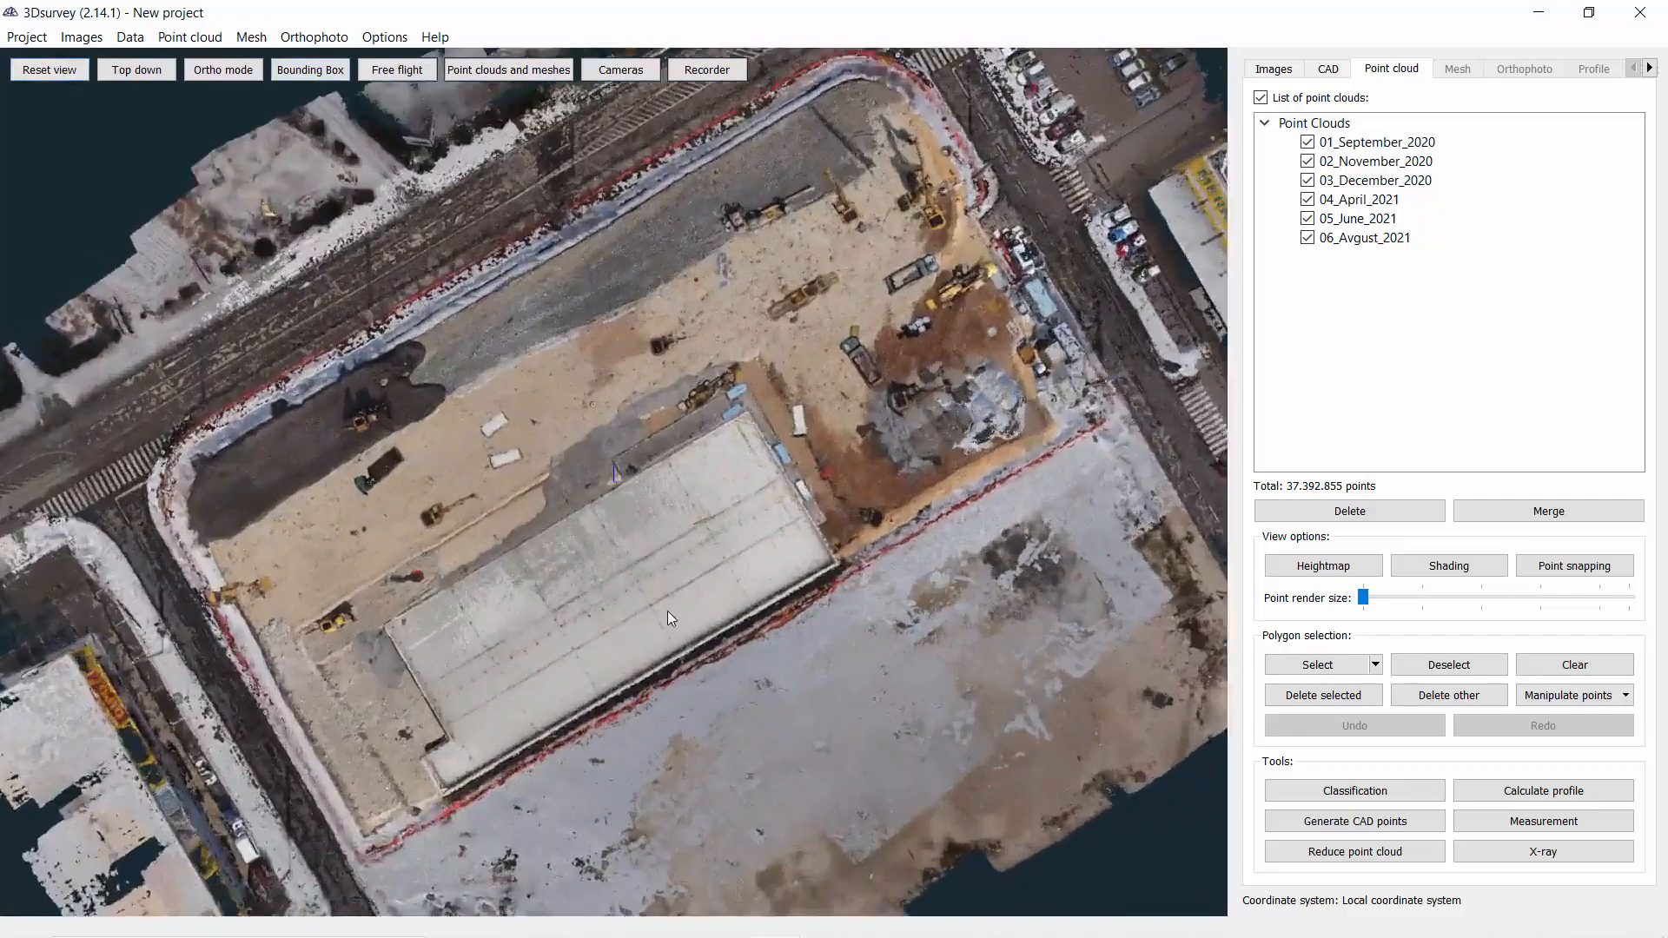
Hide all point clouds and display only 01_September_2020 and 05_June_2021 together
scroll(667, 612, "up", 4)
left_click_drag(688, 658, 910, 488)
scroll(911, 488, "down", 4)
left_click_drag(825, 584, 944, 592)
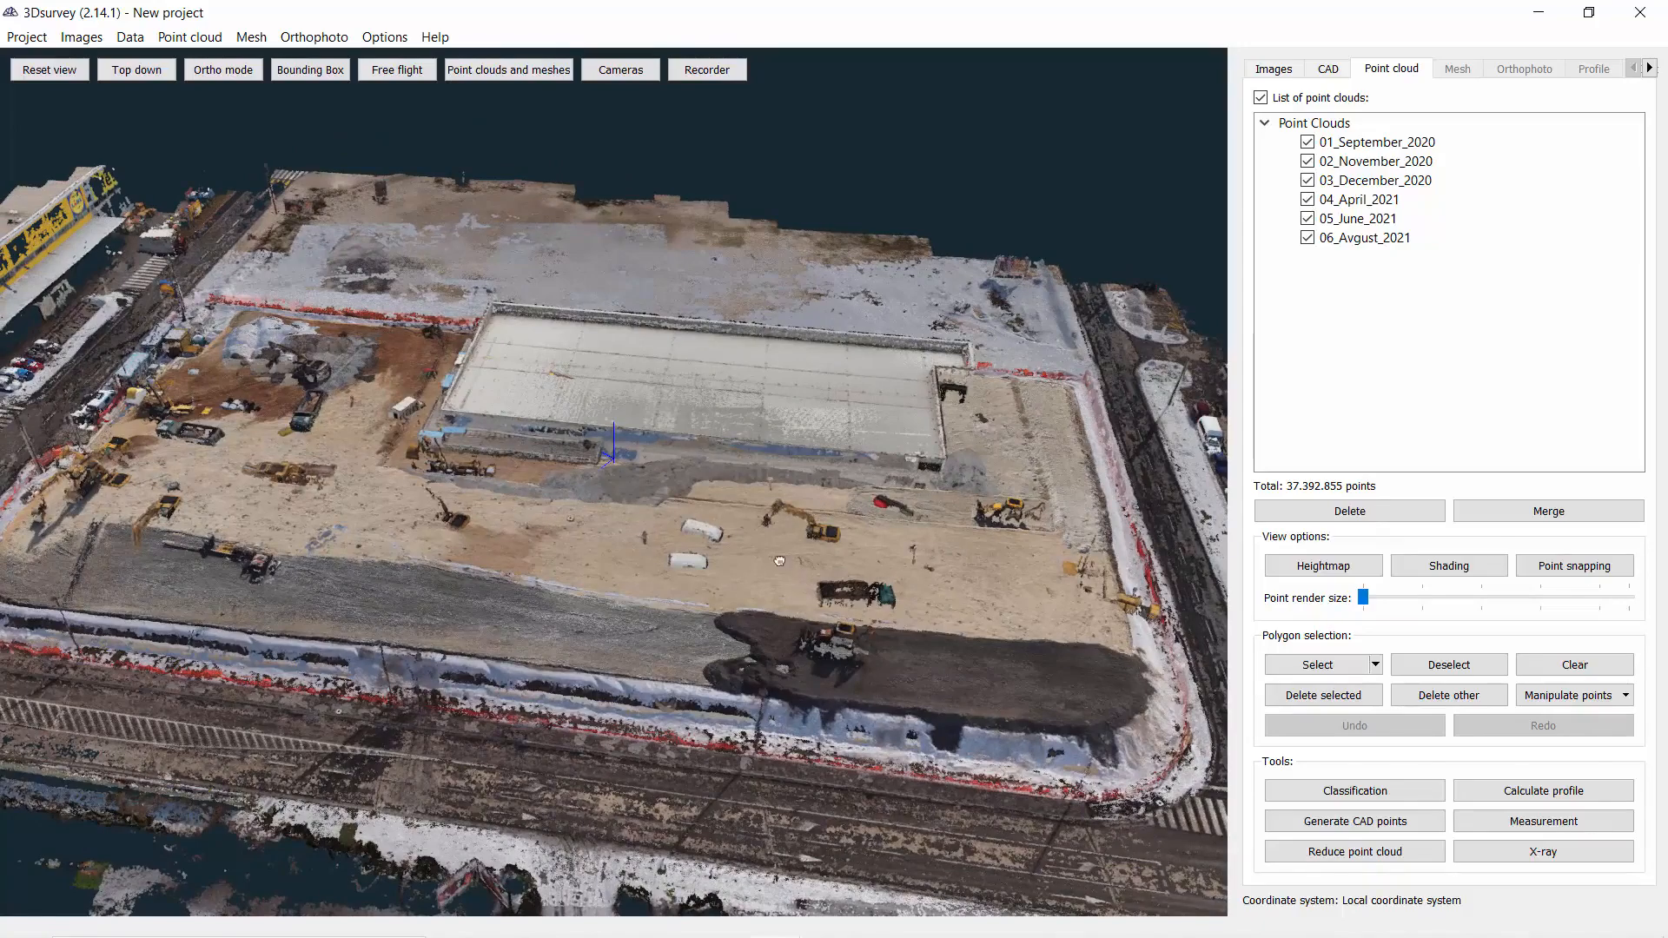
left_click_drag(779, 561, 604, 545)
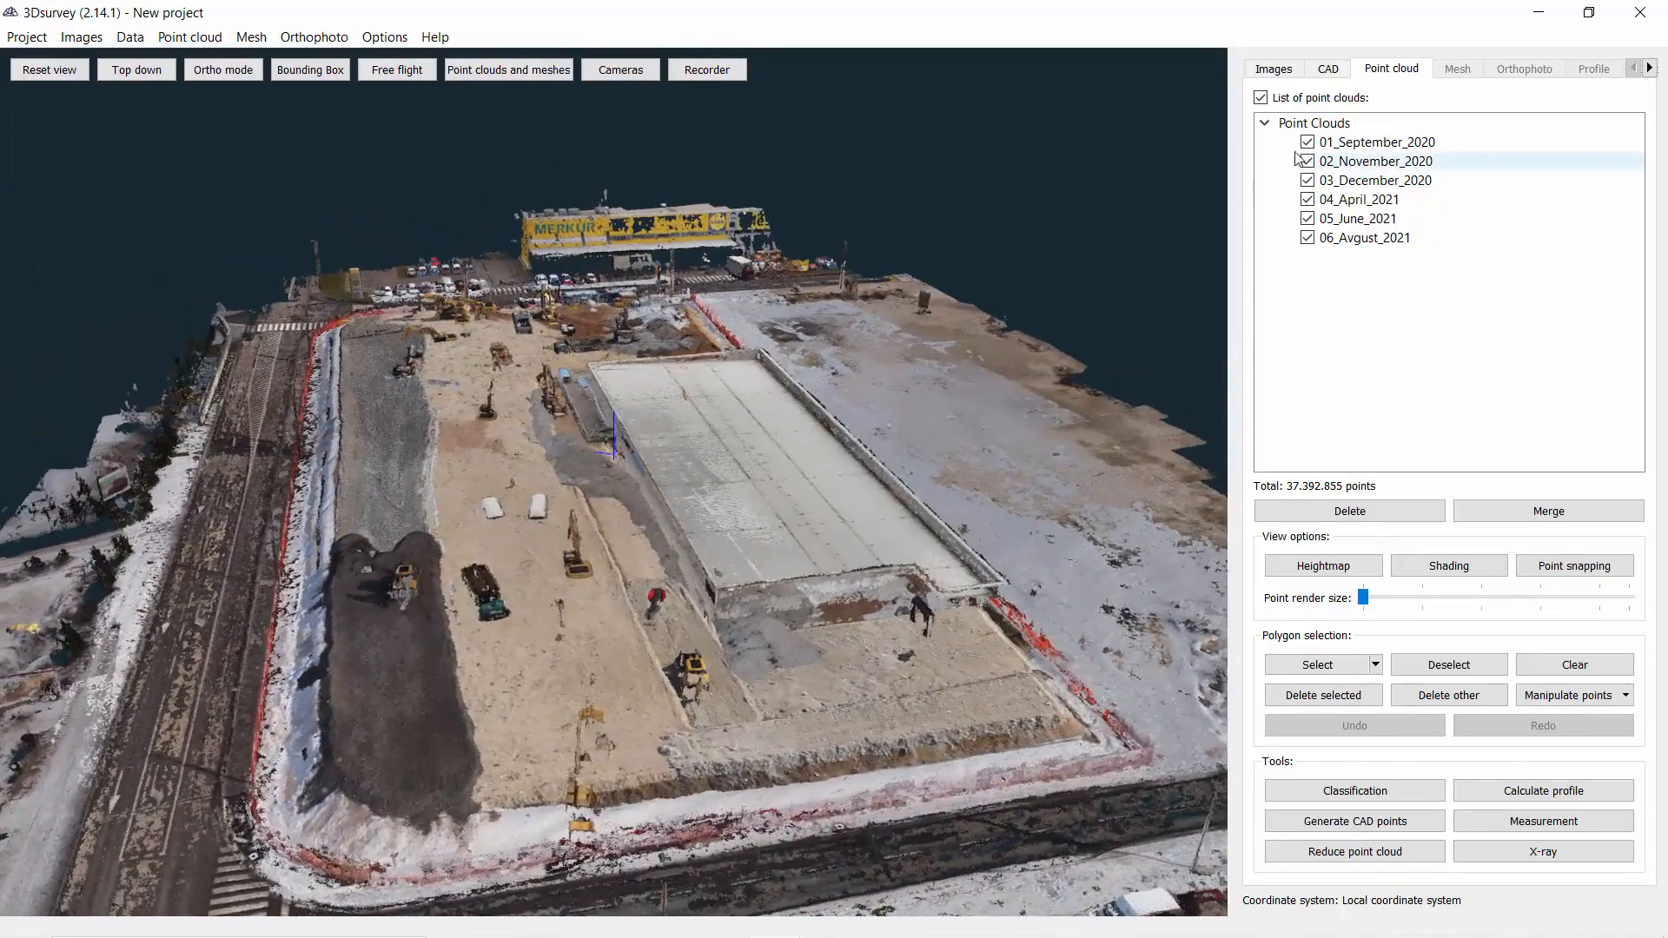
left_click(1261, 98)
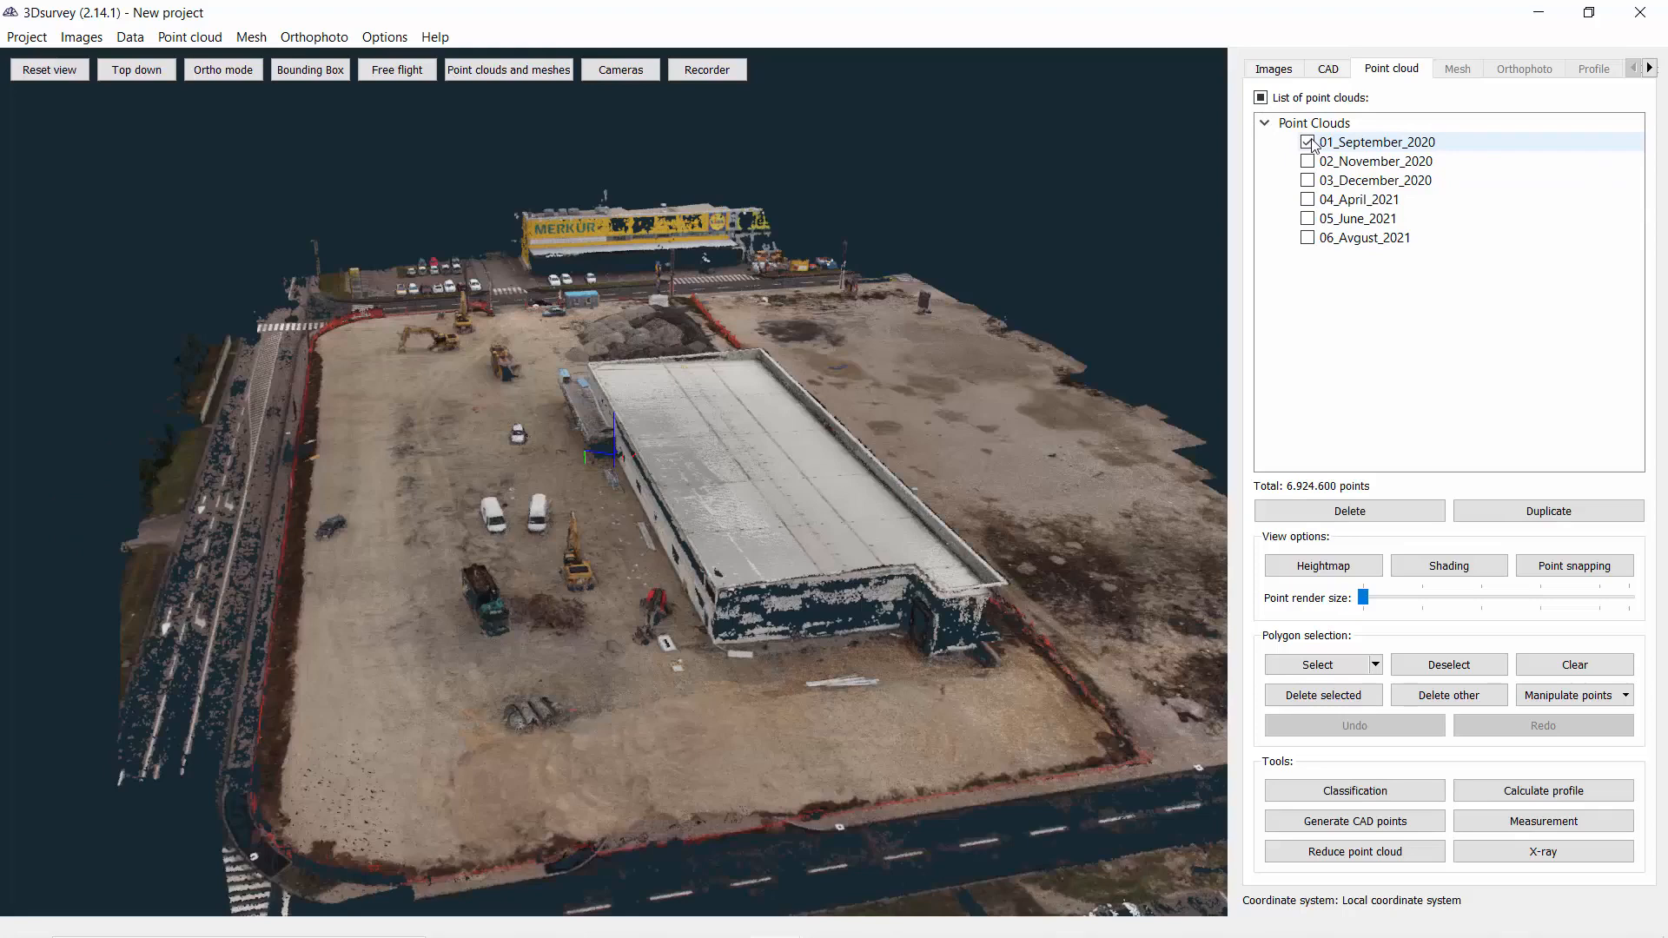
left_click(1307, 218)
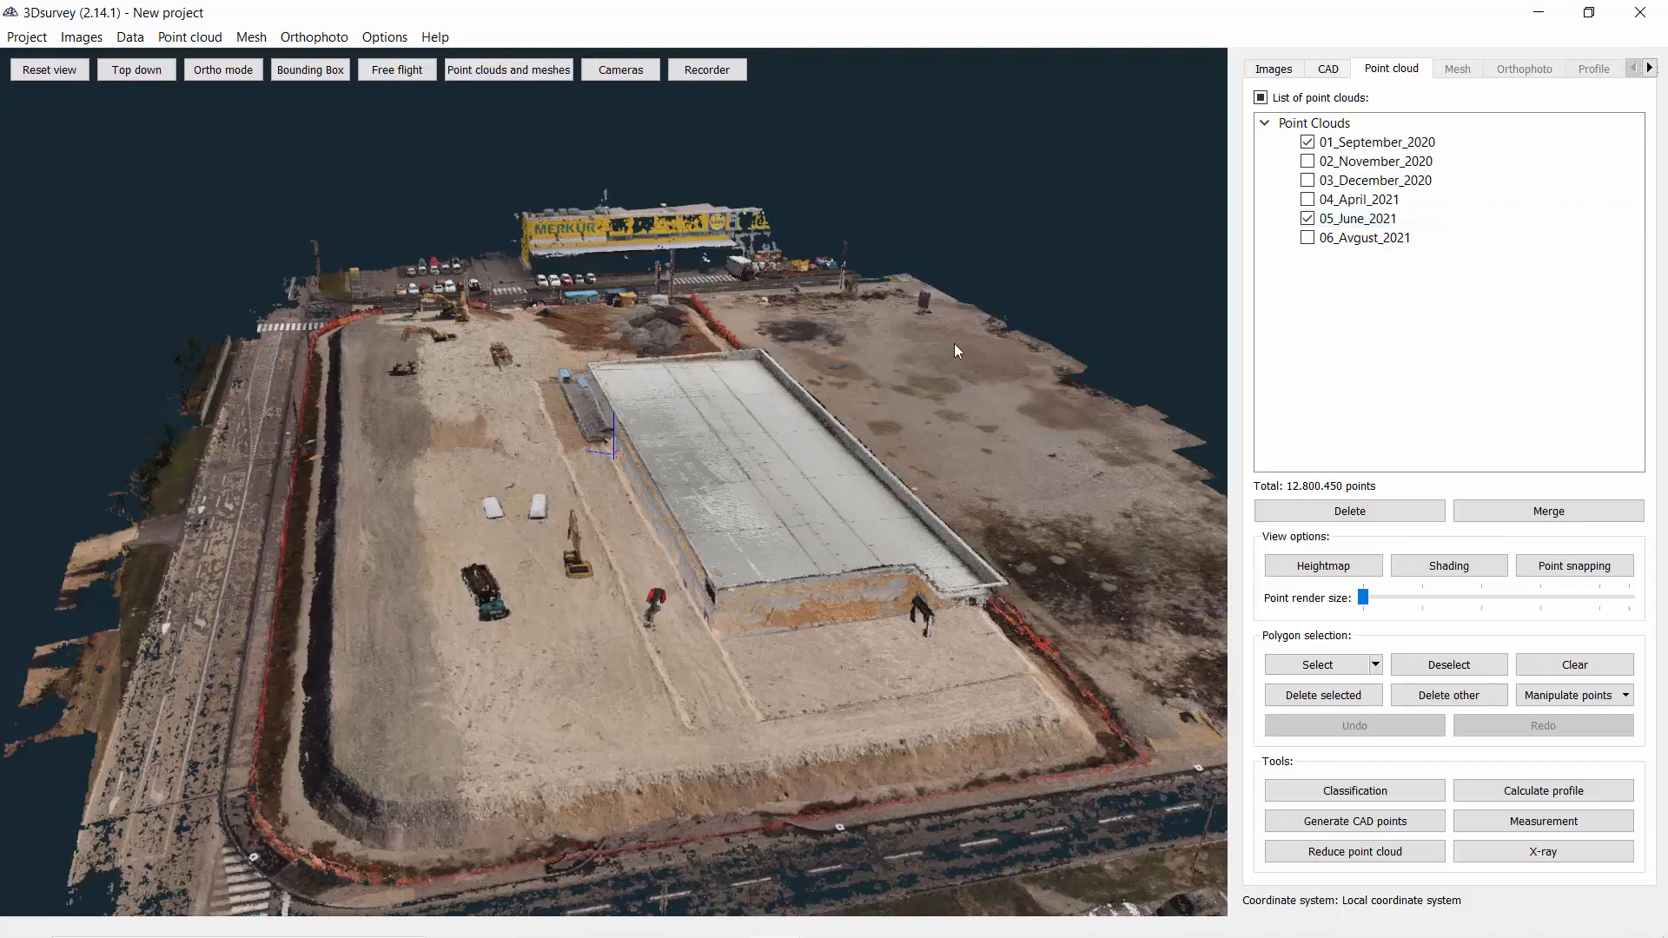
Give the 01_September_2020 point cloud a custom orange point color, #ff5500
left_click_drag(954, 342, 814, 542)
scroll(815, 543, "down", 10)
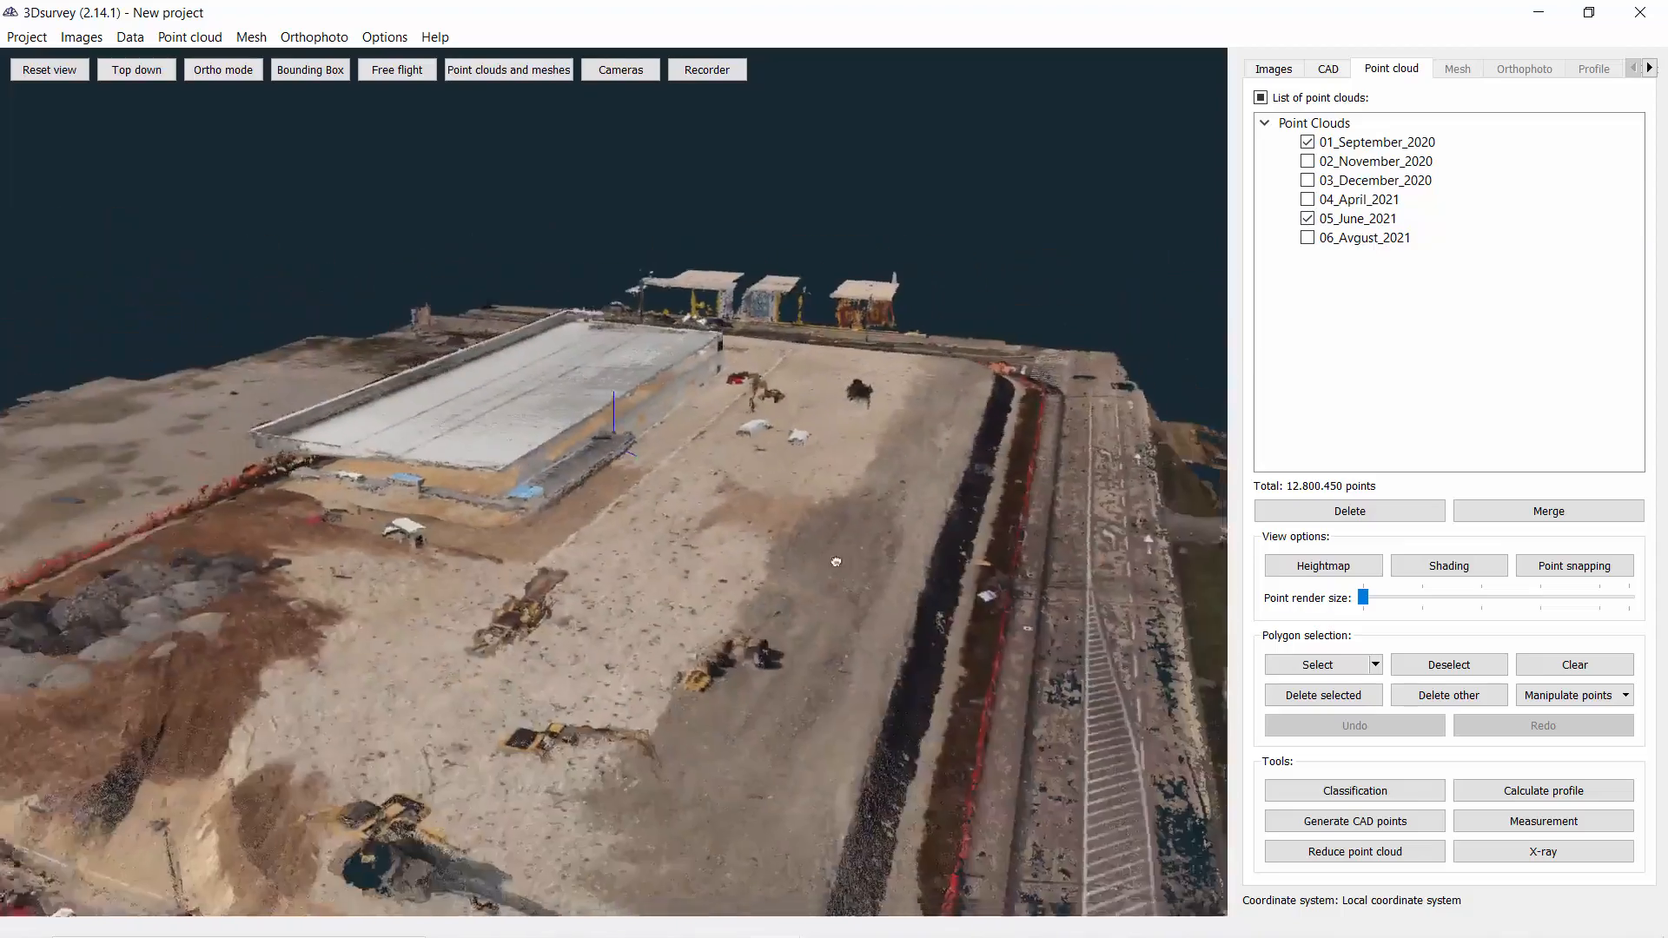
scroll(796, 512, "down", 2)
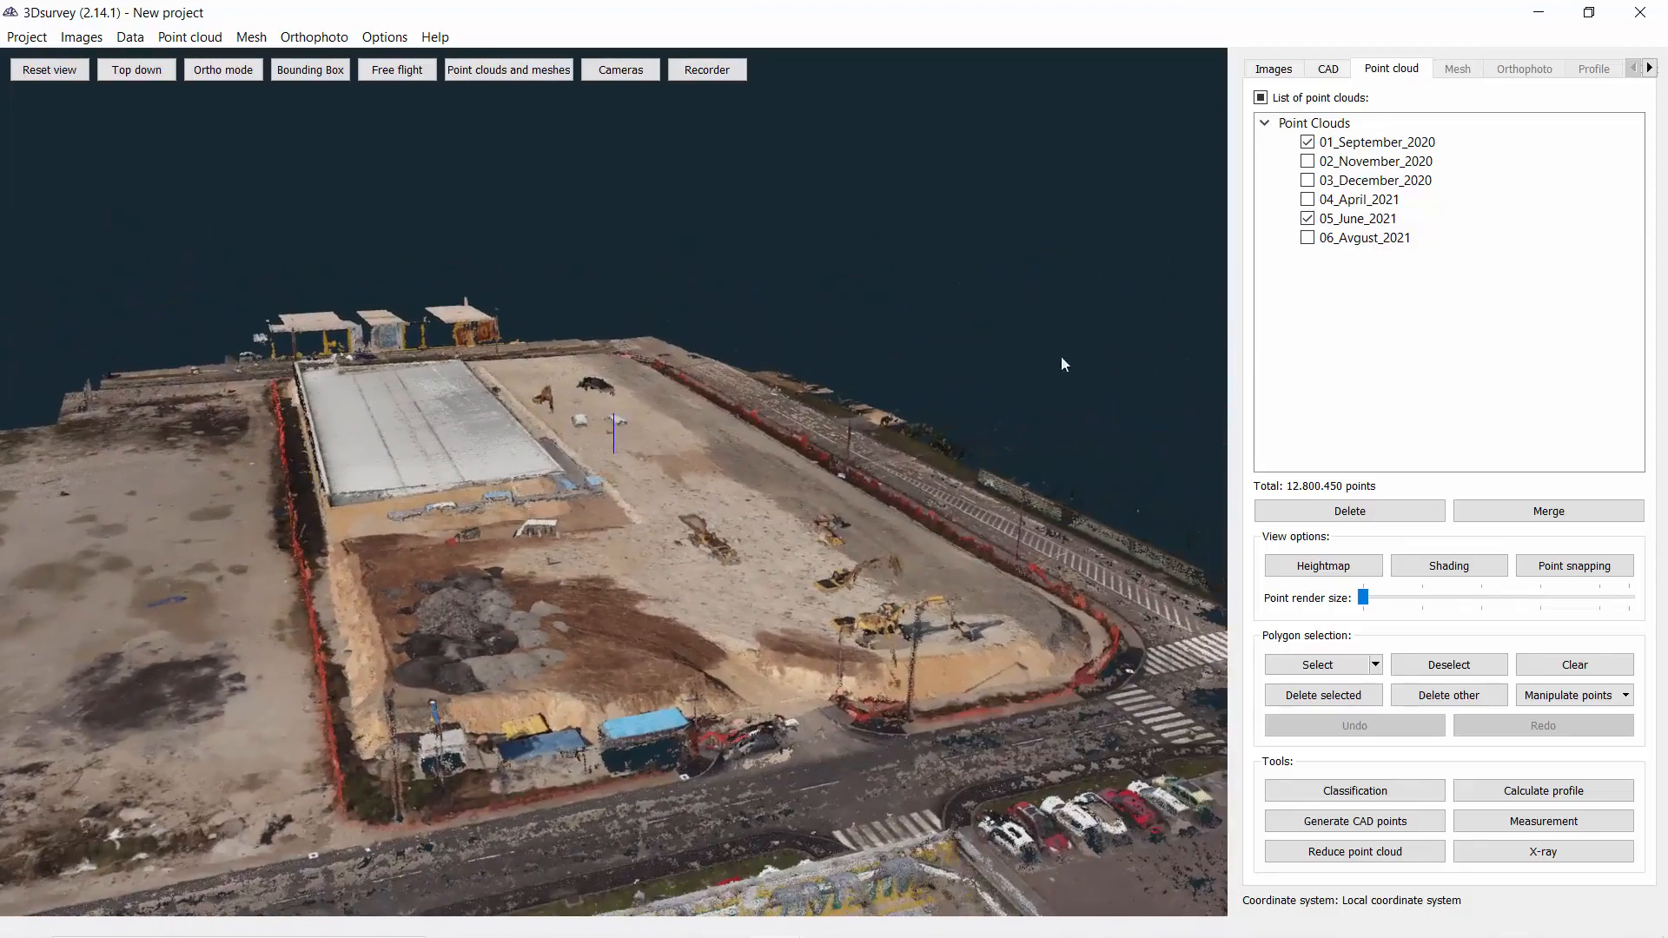
right_click(1369, 149)
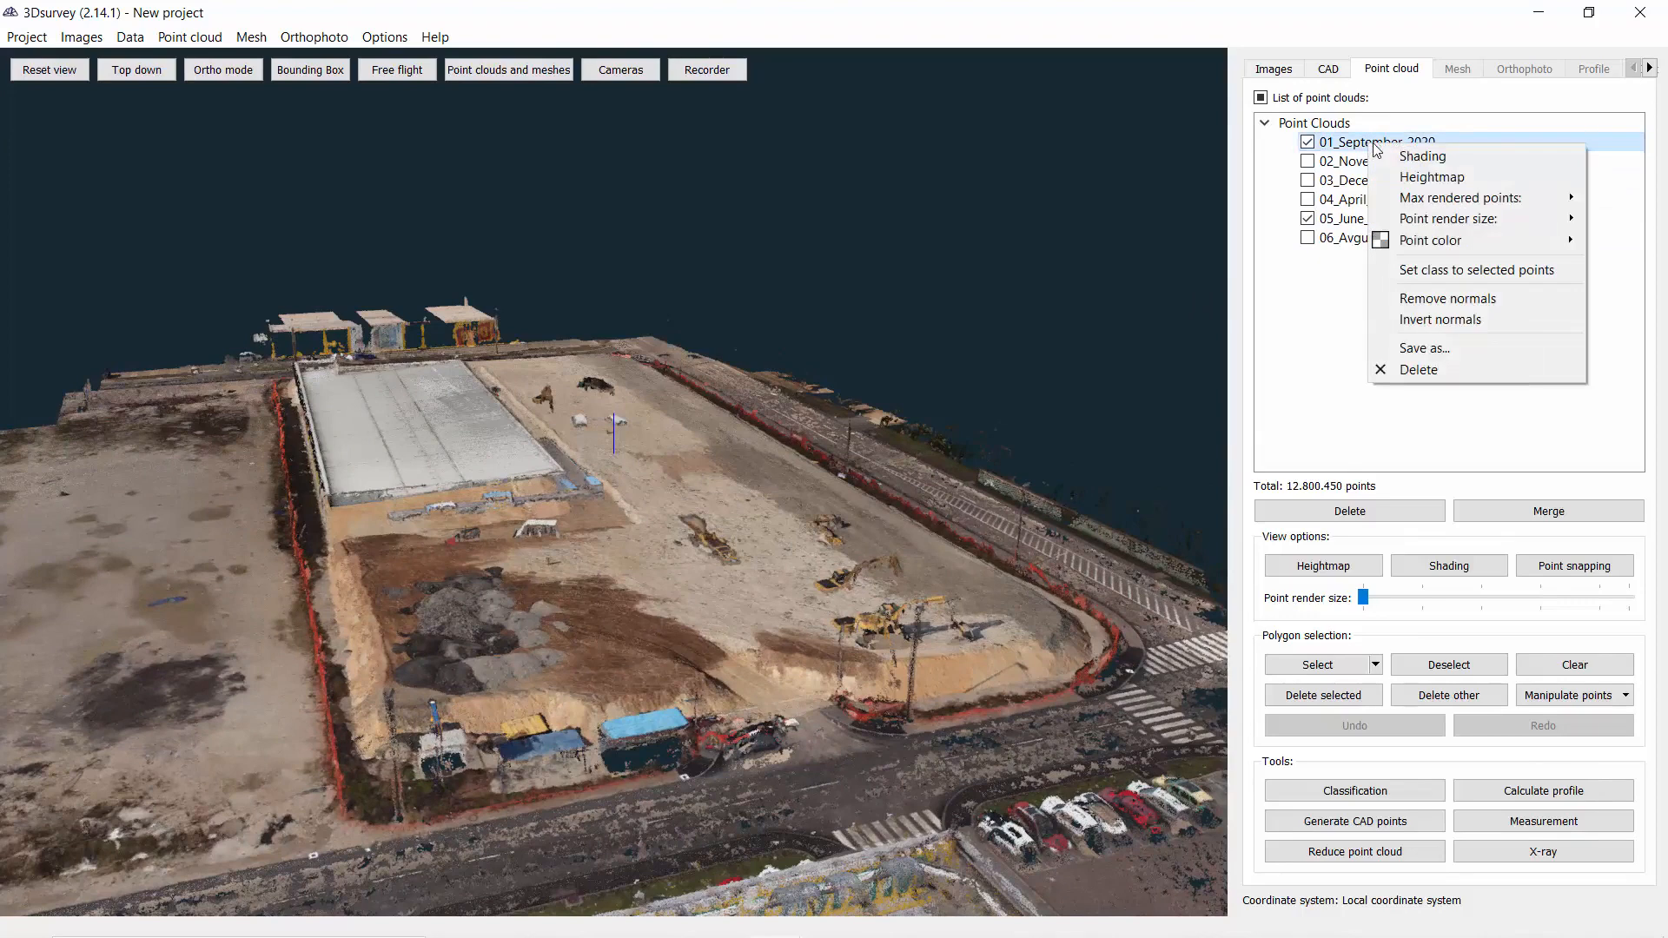
mouse_move(1408, 250)
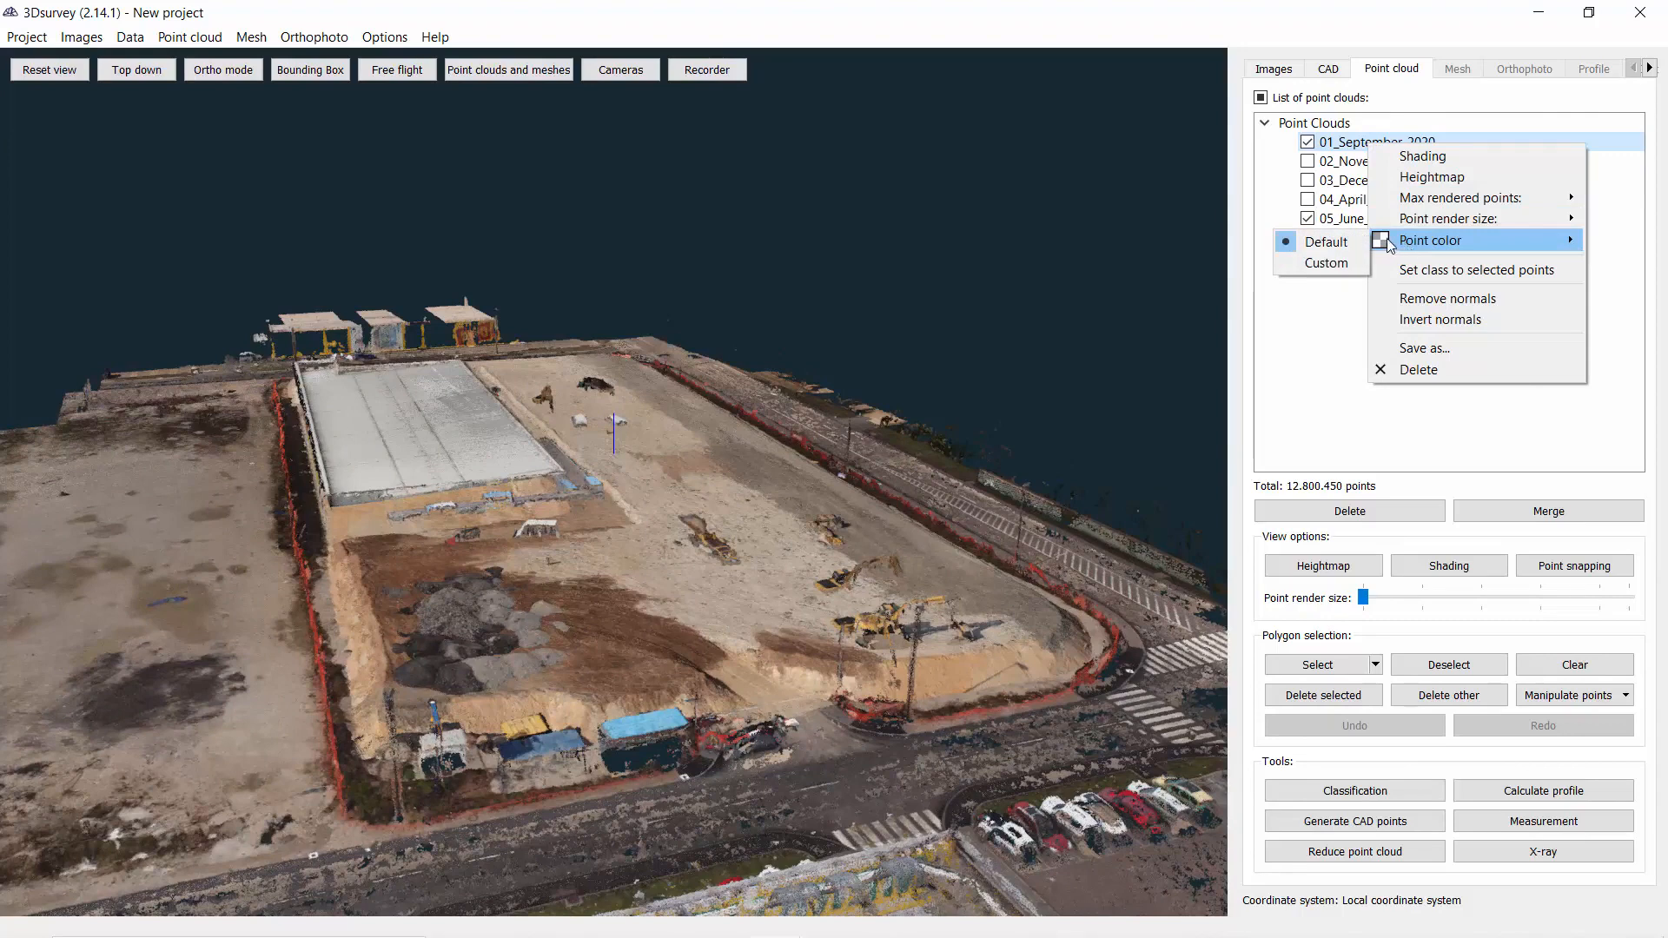
right_click(1333, 140)
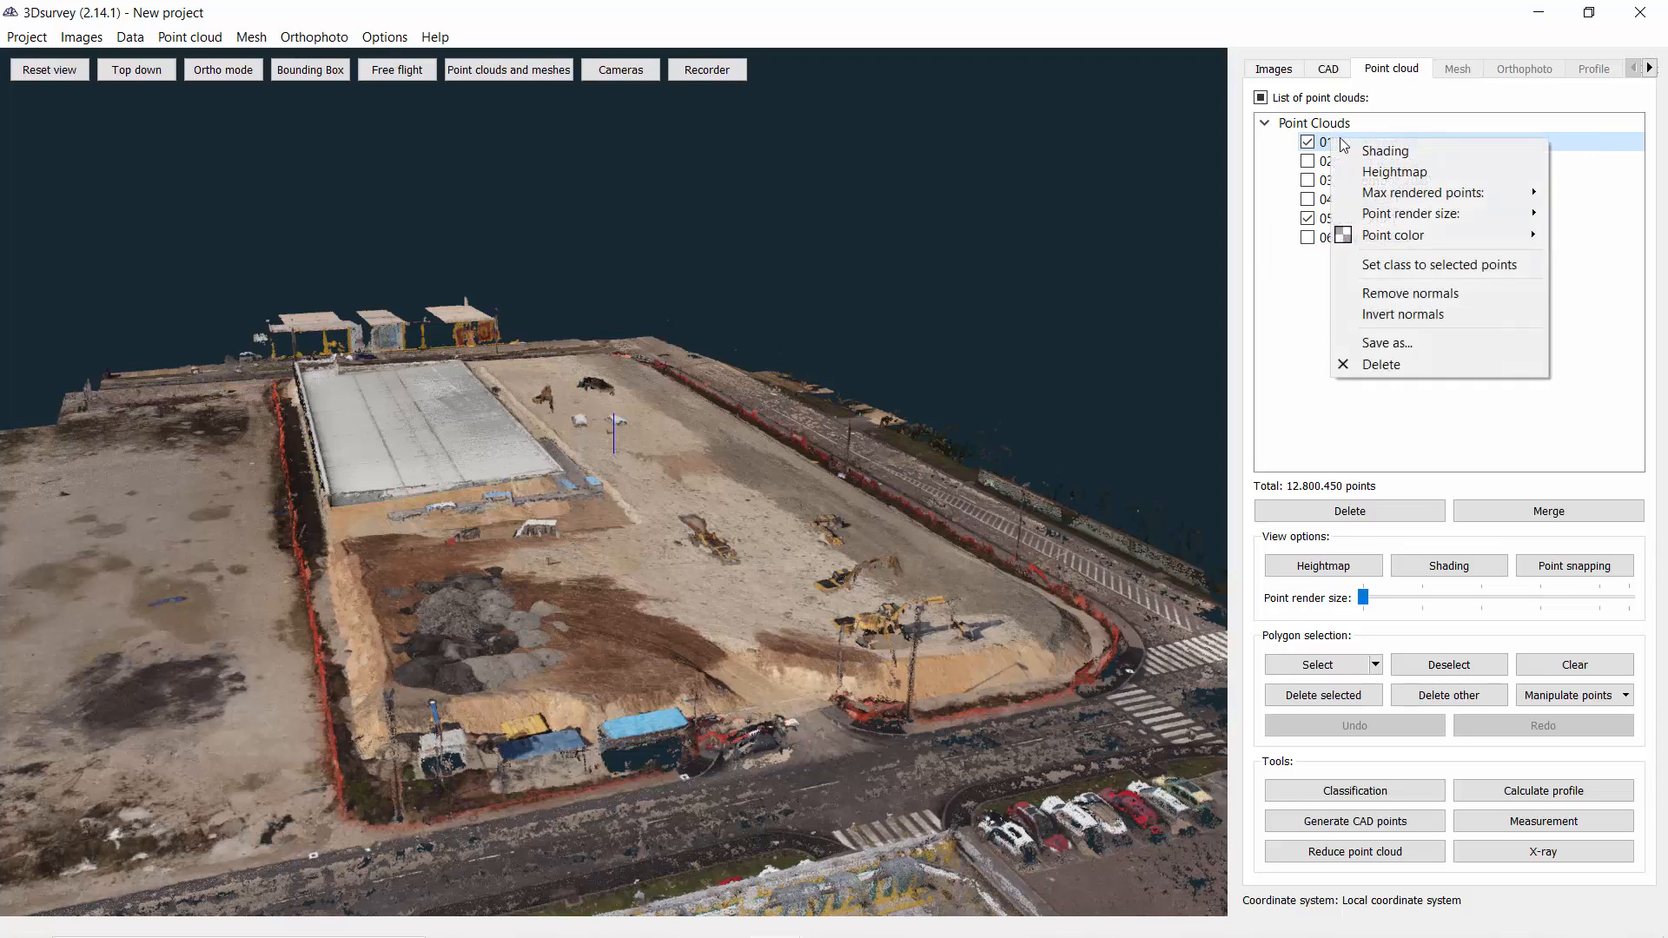
mouse_move(1381, 240)
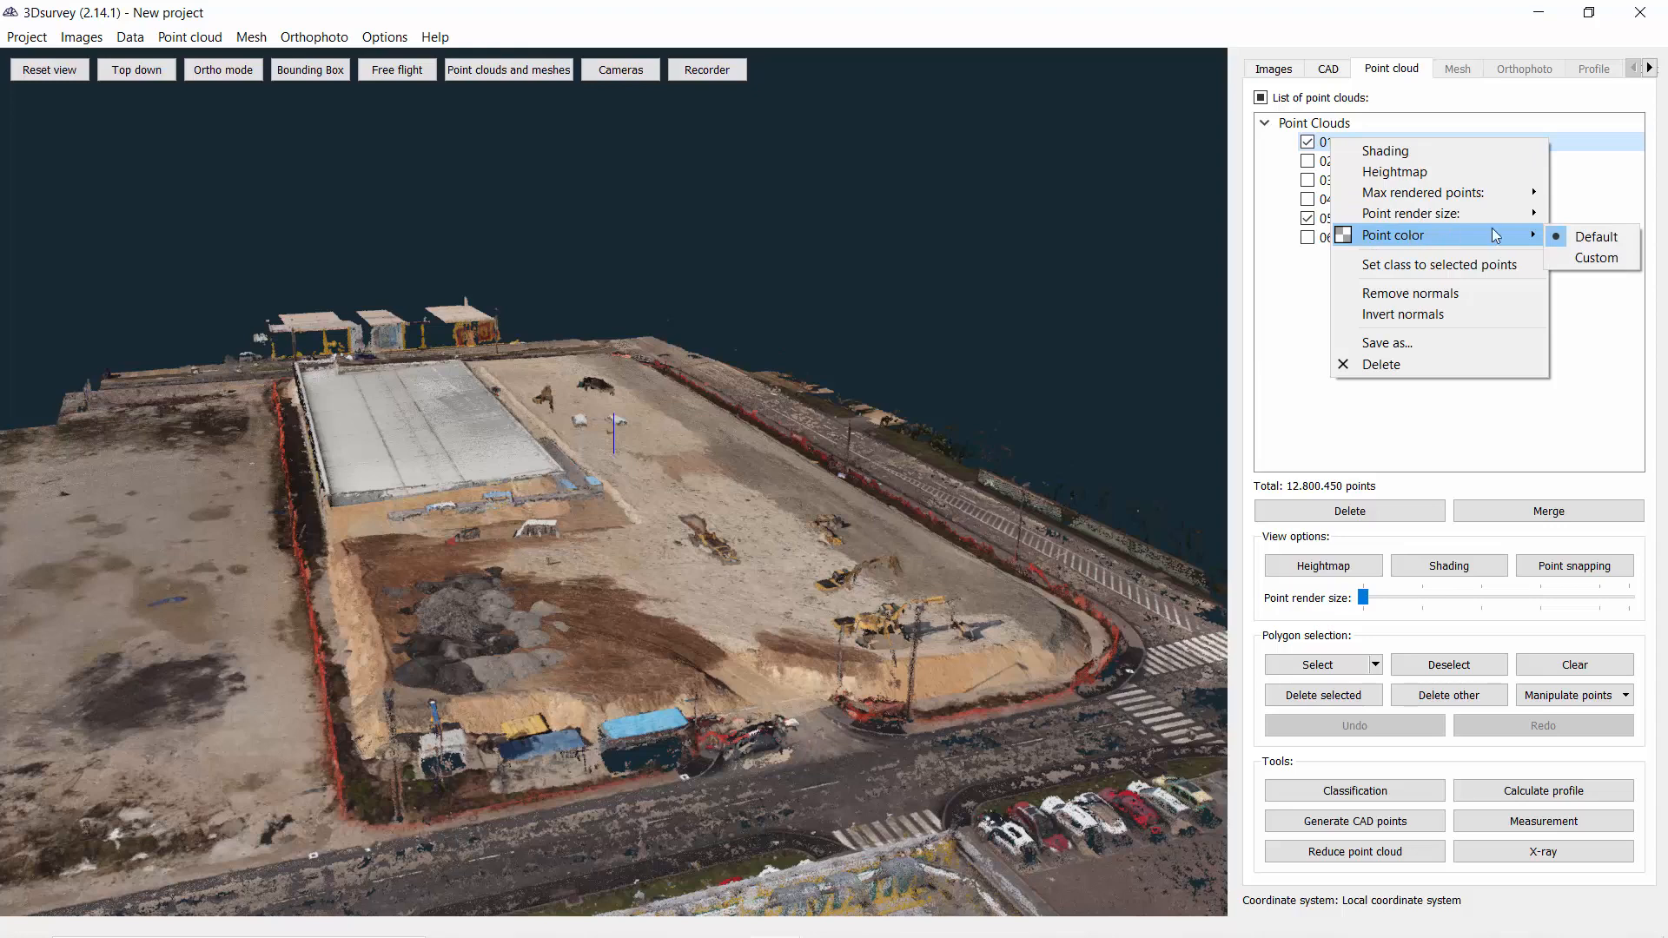
left_click(1586, 259)
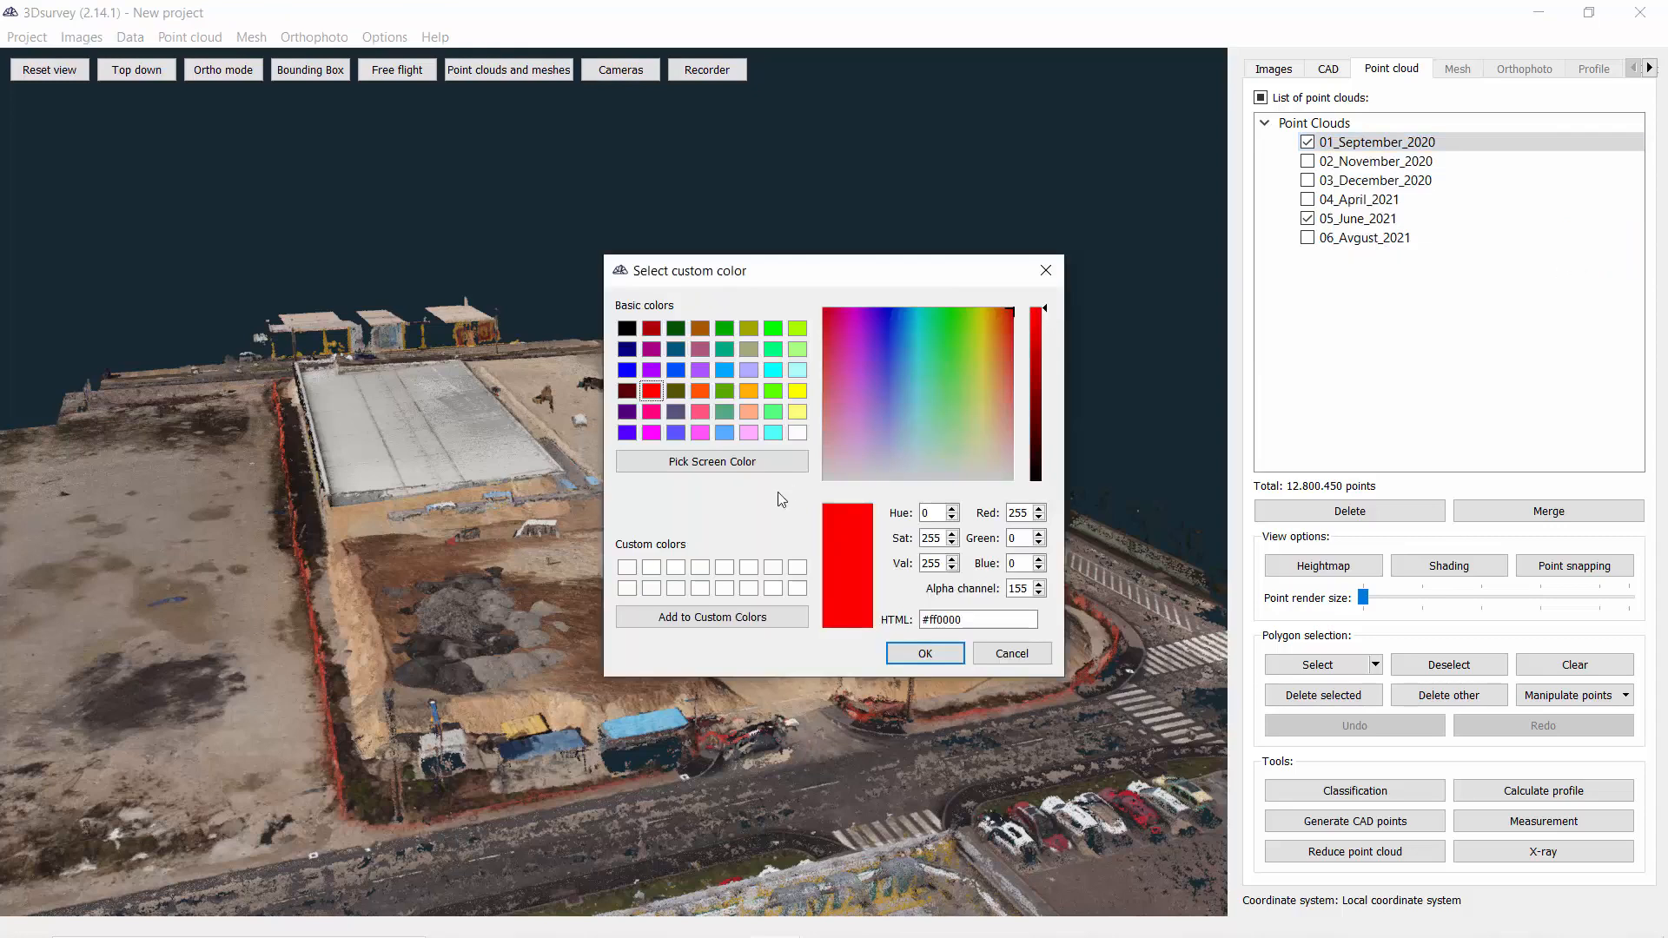
left_click(692, 388)
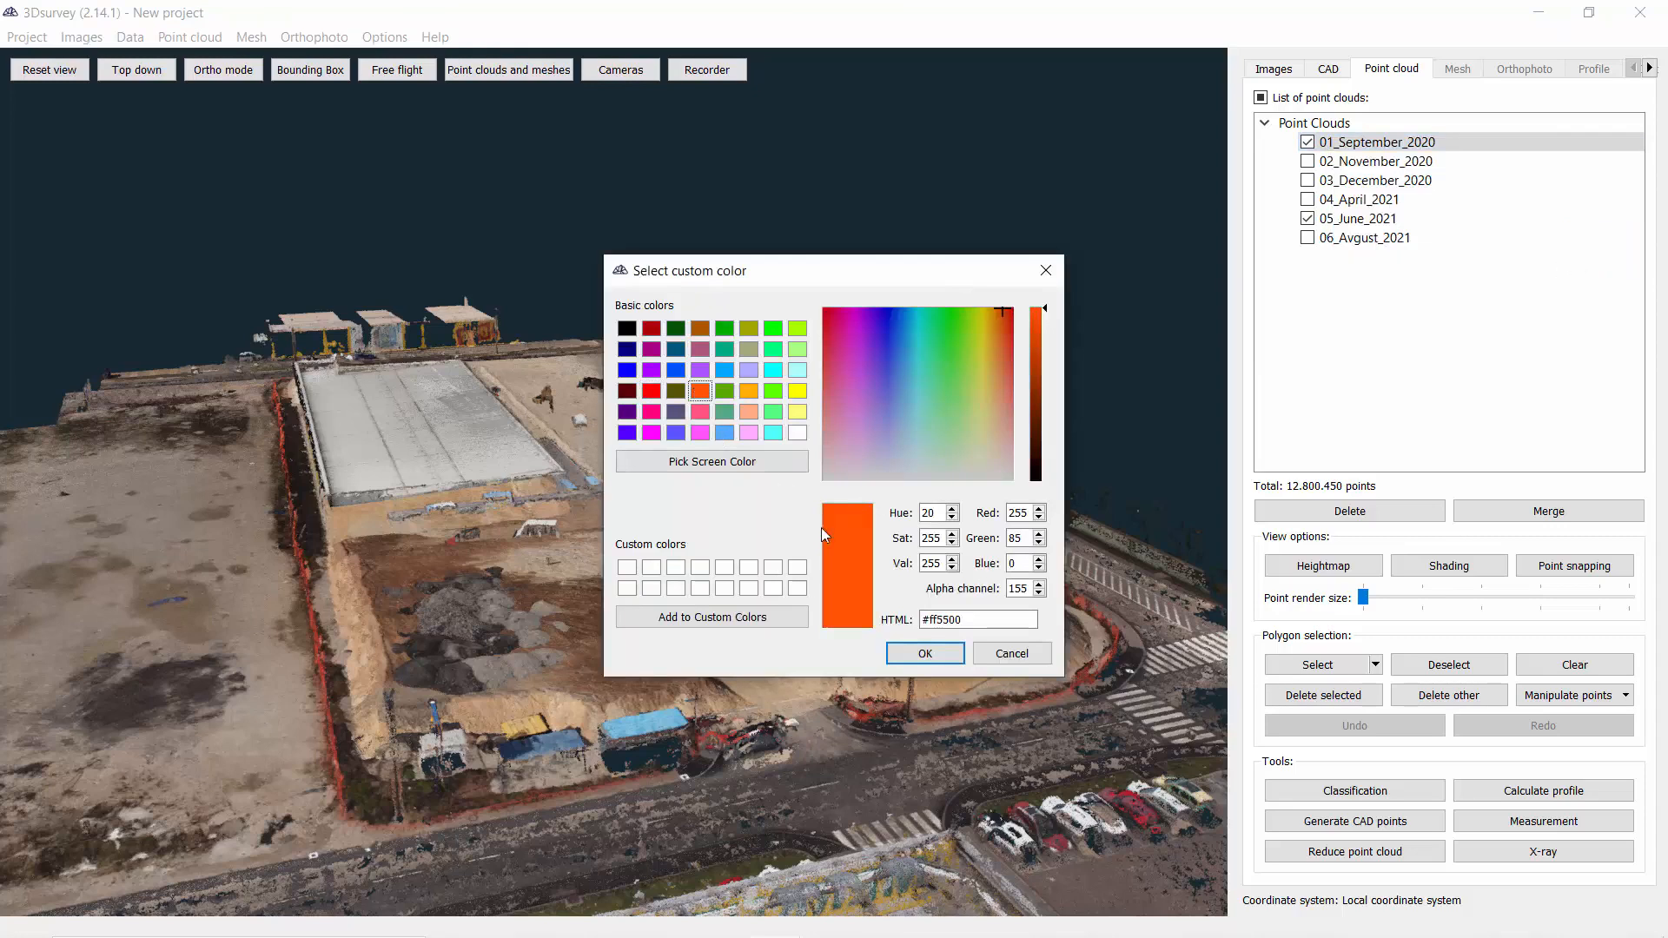
left_click(924, 656)
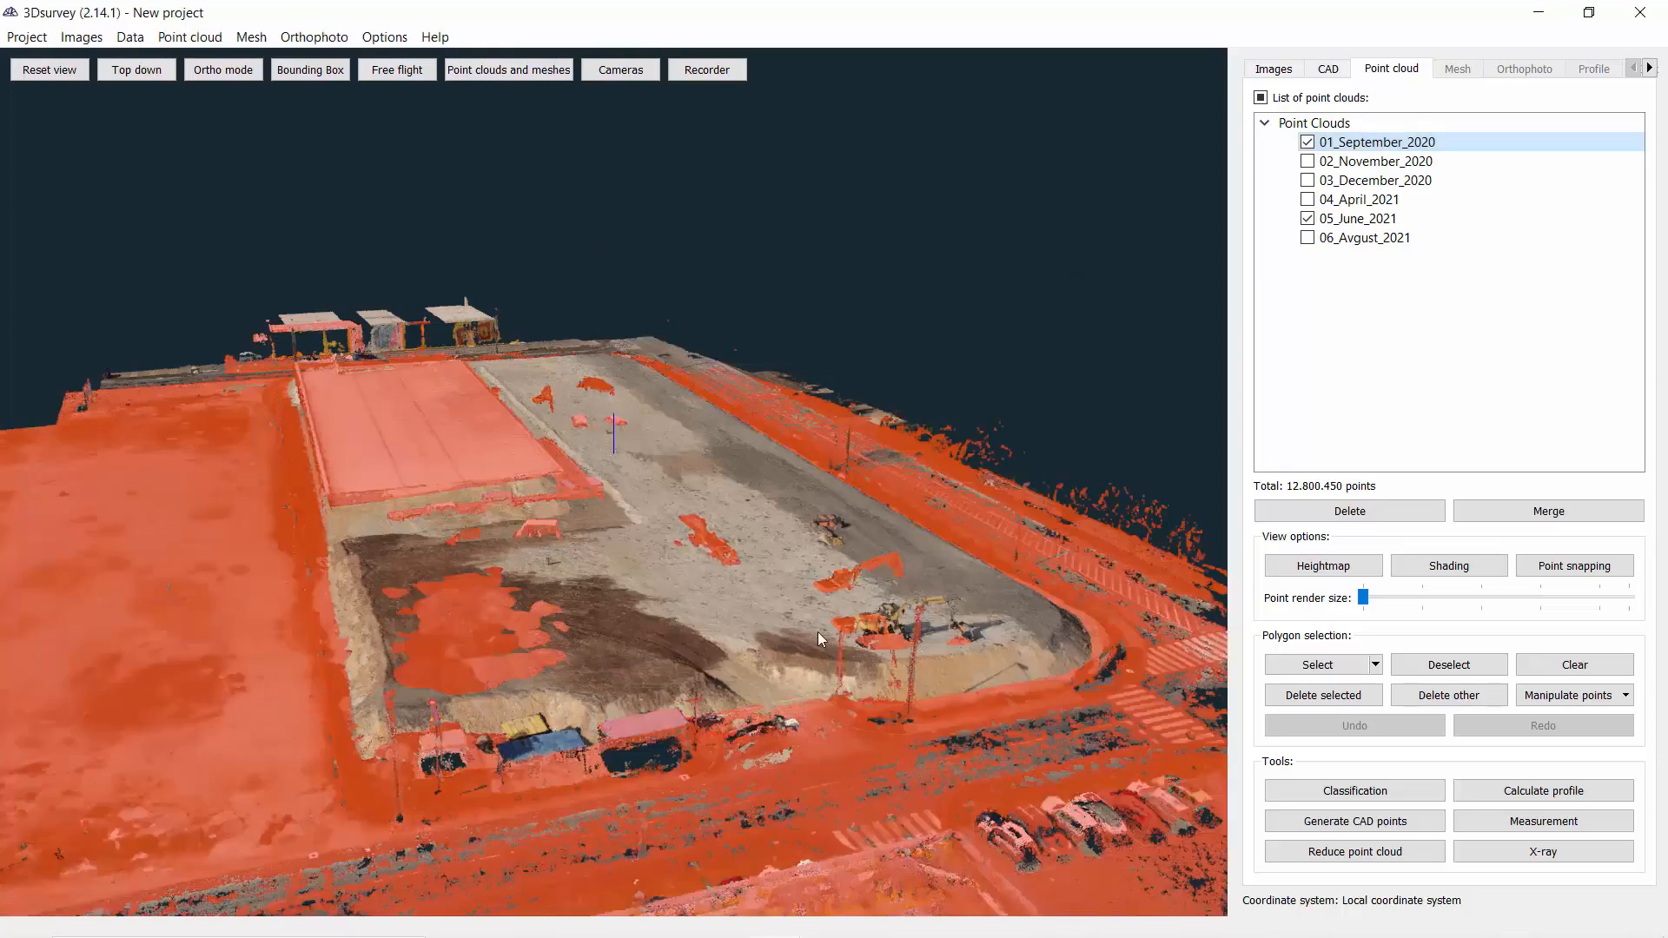
Give the 05_June_2021 point cloud a custom green point color from the basic colors
scroll(821, 631, "down", 3)
left_click_drag(826, 596, 1205, 617)
scroll(951, 601, "up", 5)
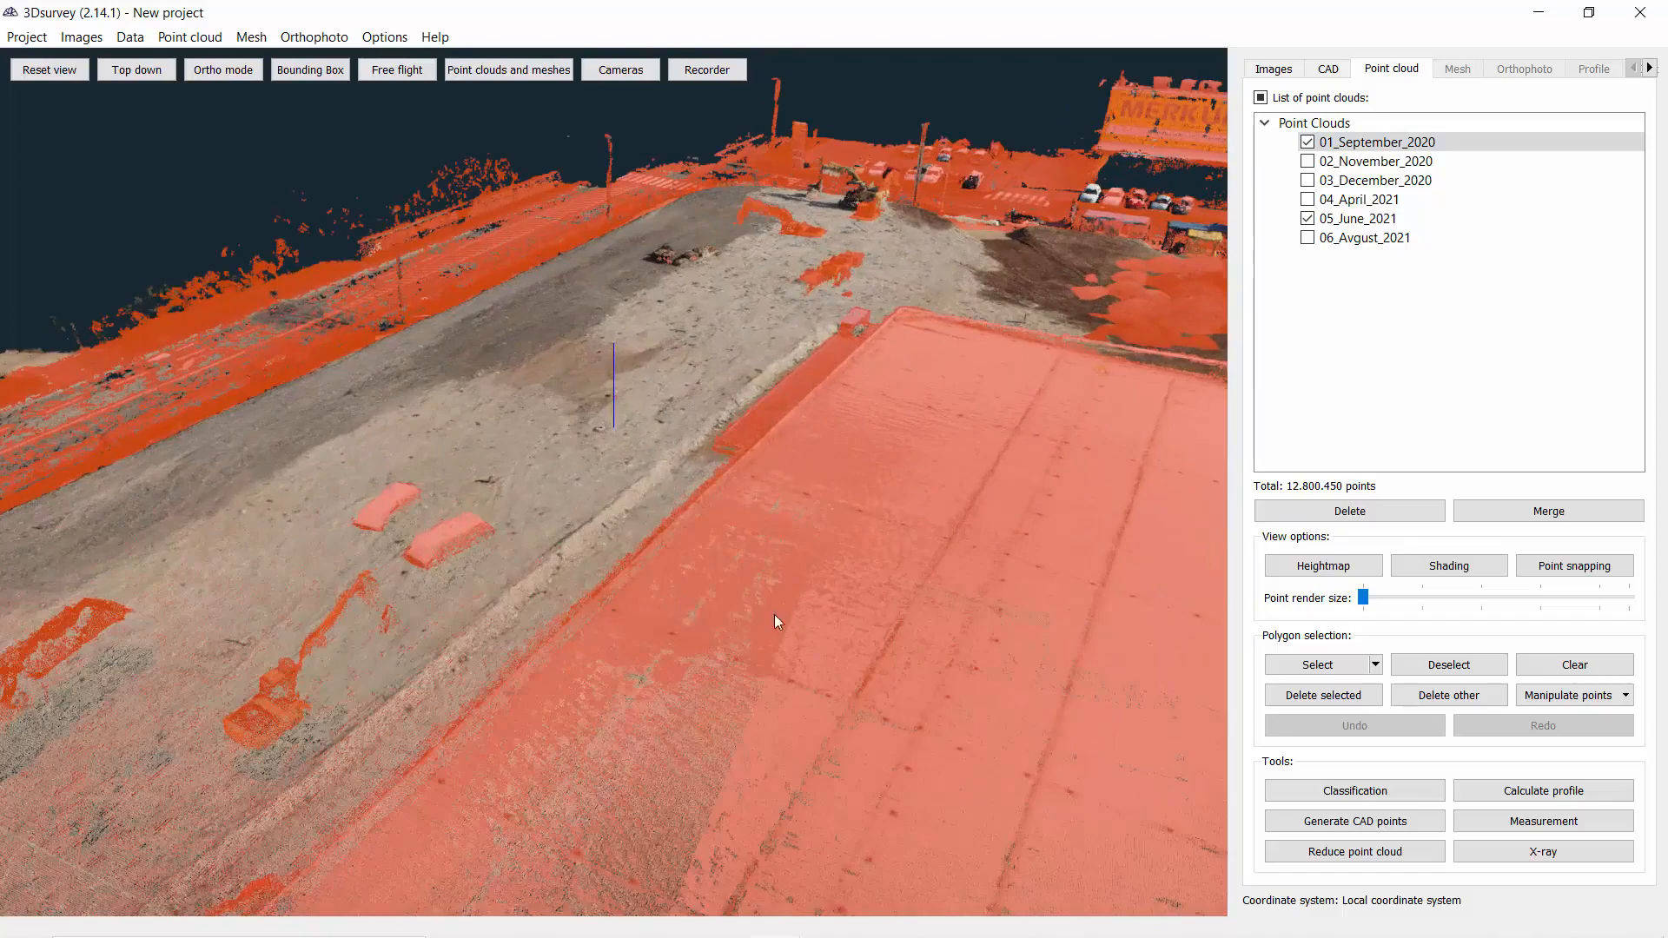
left_click_drag(776, 620, 72, 587)
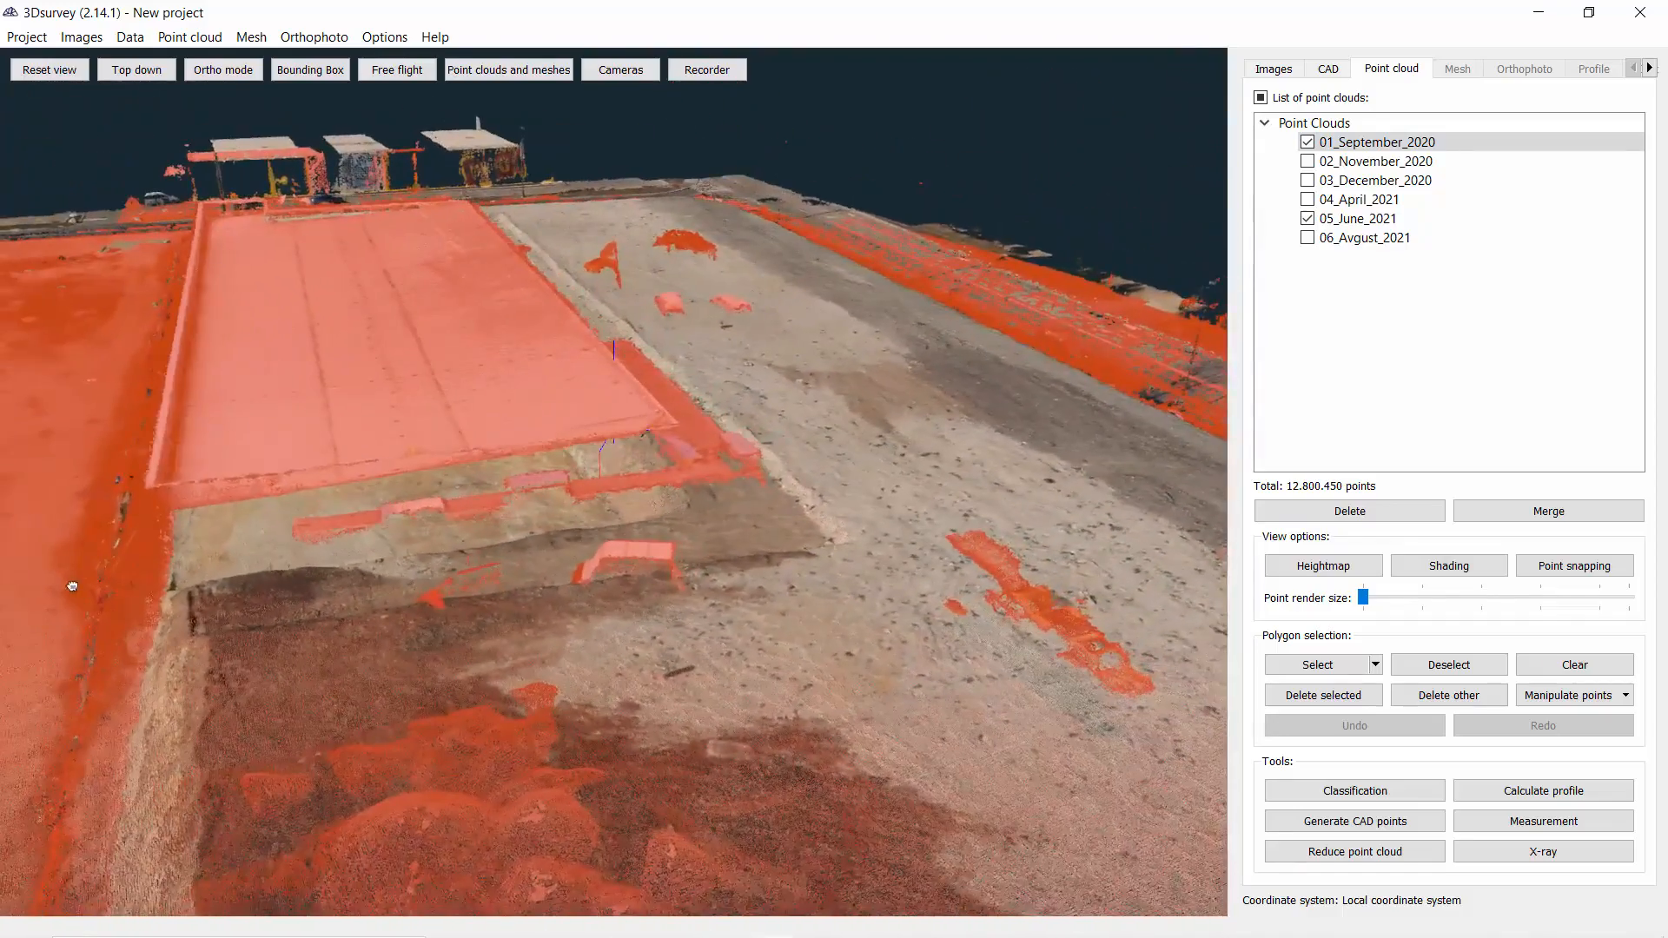
right_click(1345, 226)
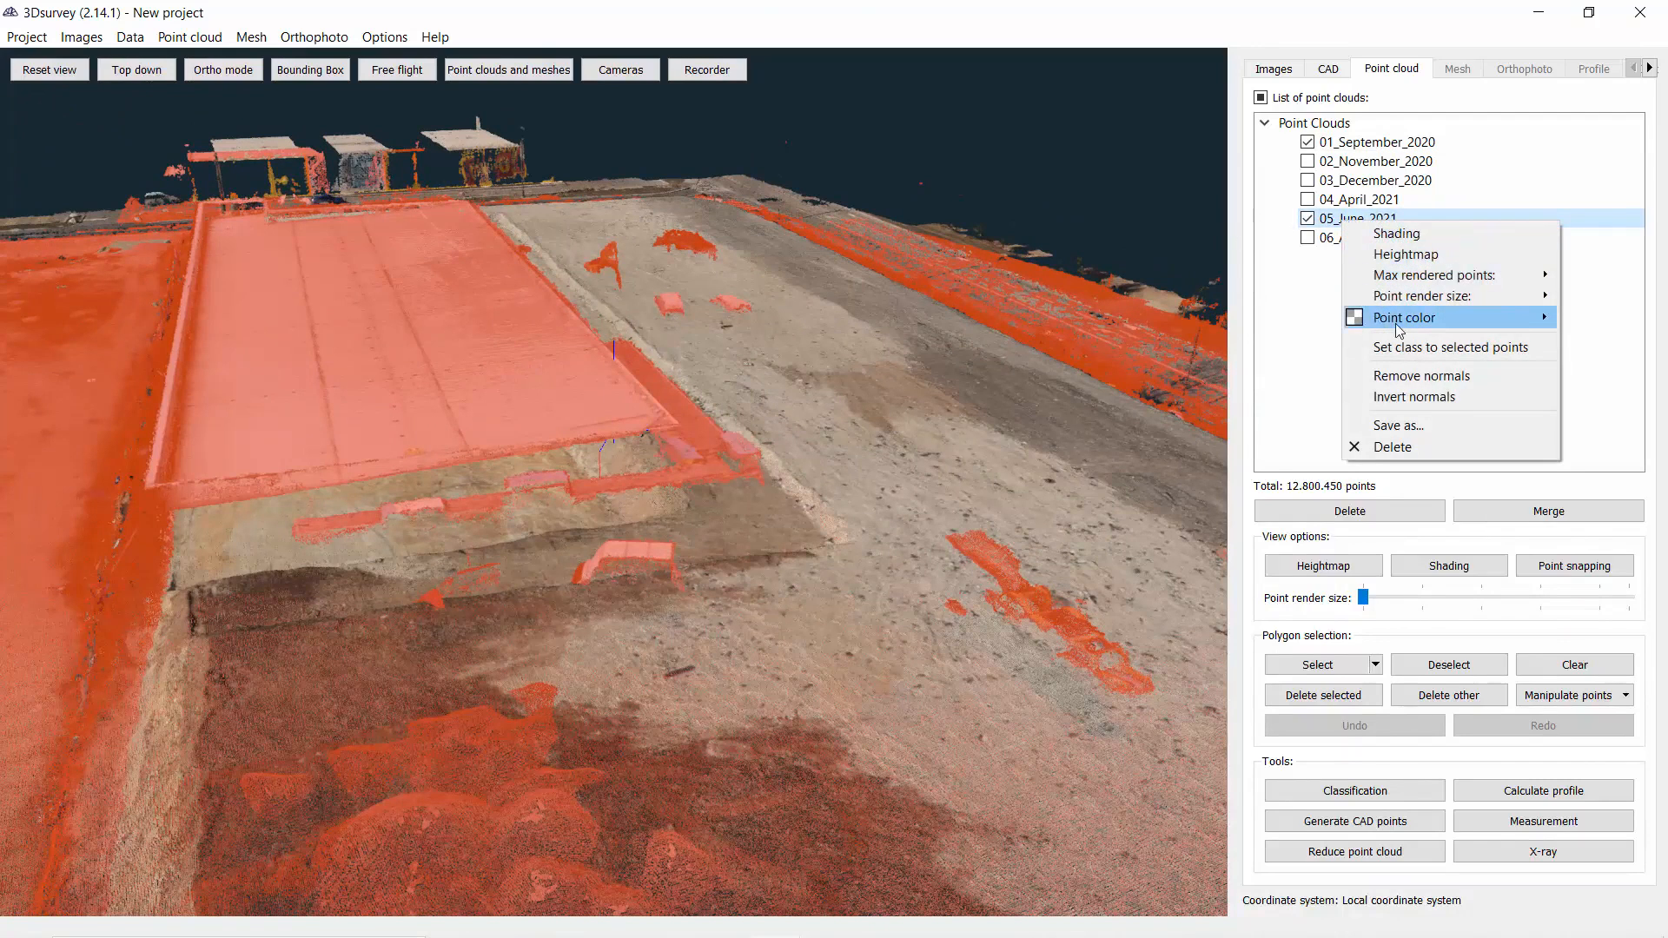
mouse_move(1395, 320)
left_click(1607, 341)
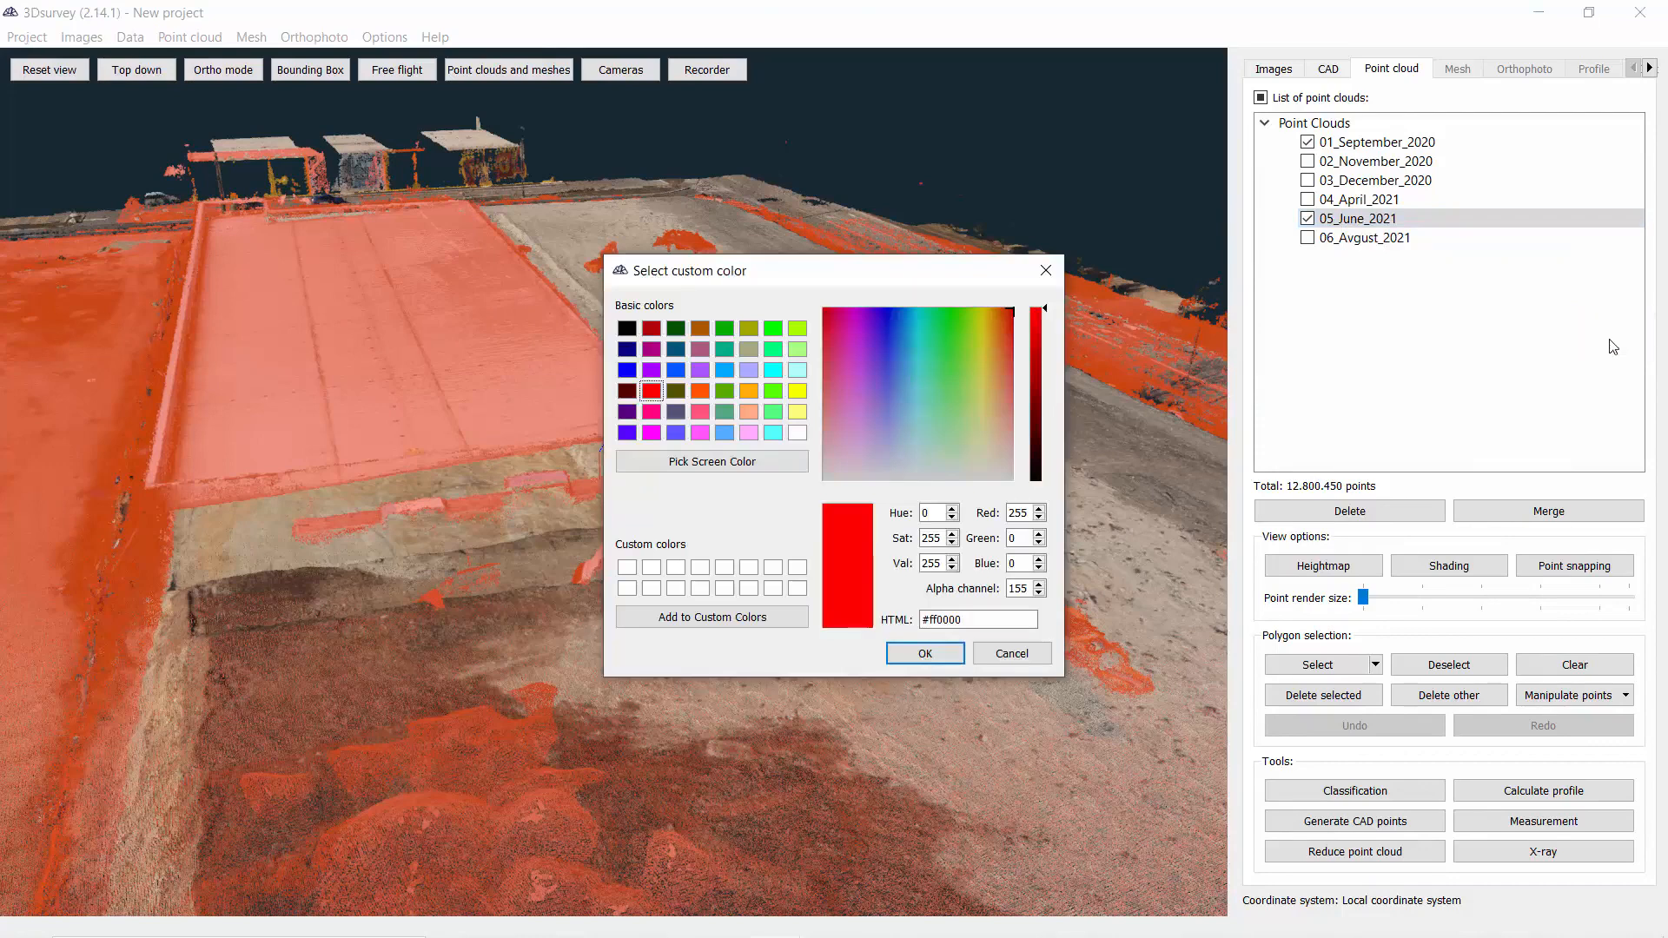
left_click(723, 327)
left_click(925, 653)
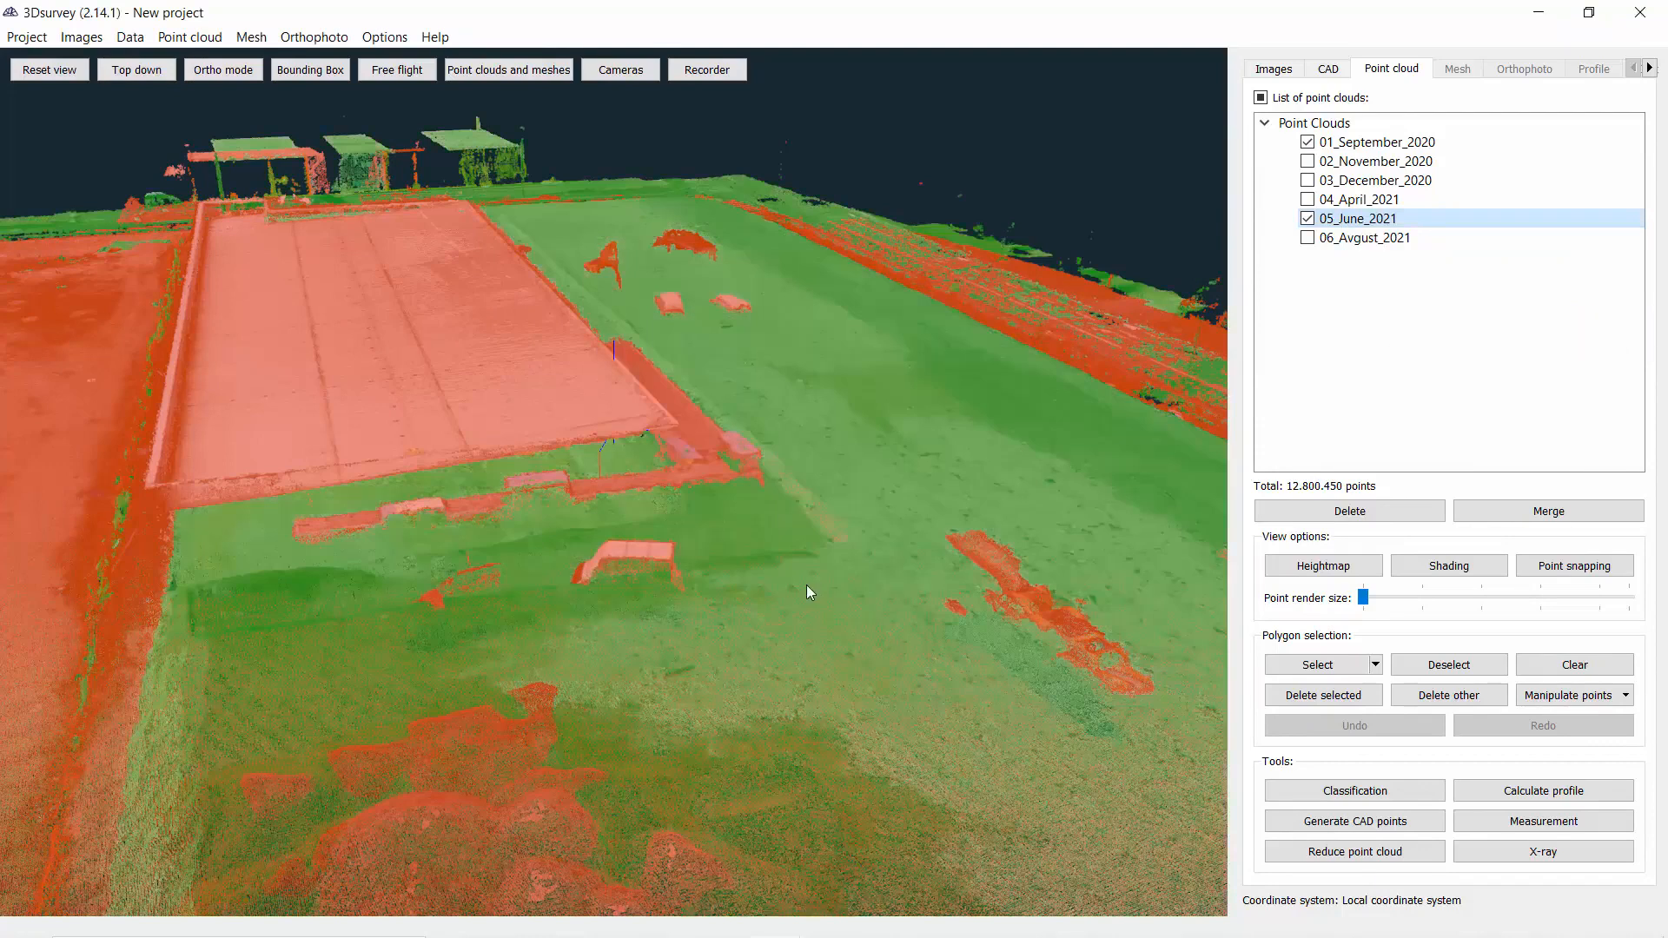
Try a larger point render size while comparing the orange and green clouds from the side and above, and return it to the minimum
left_click_drag(806, 592, 720, 464)
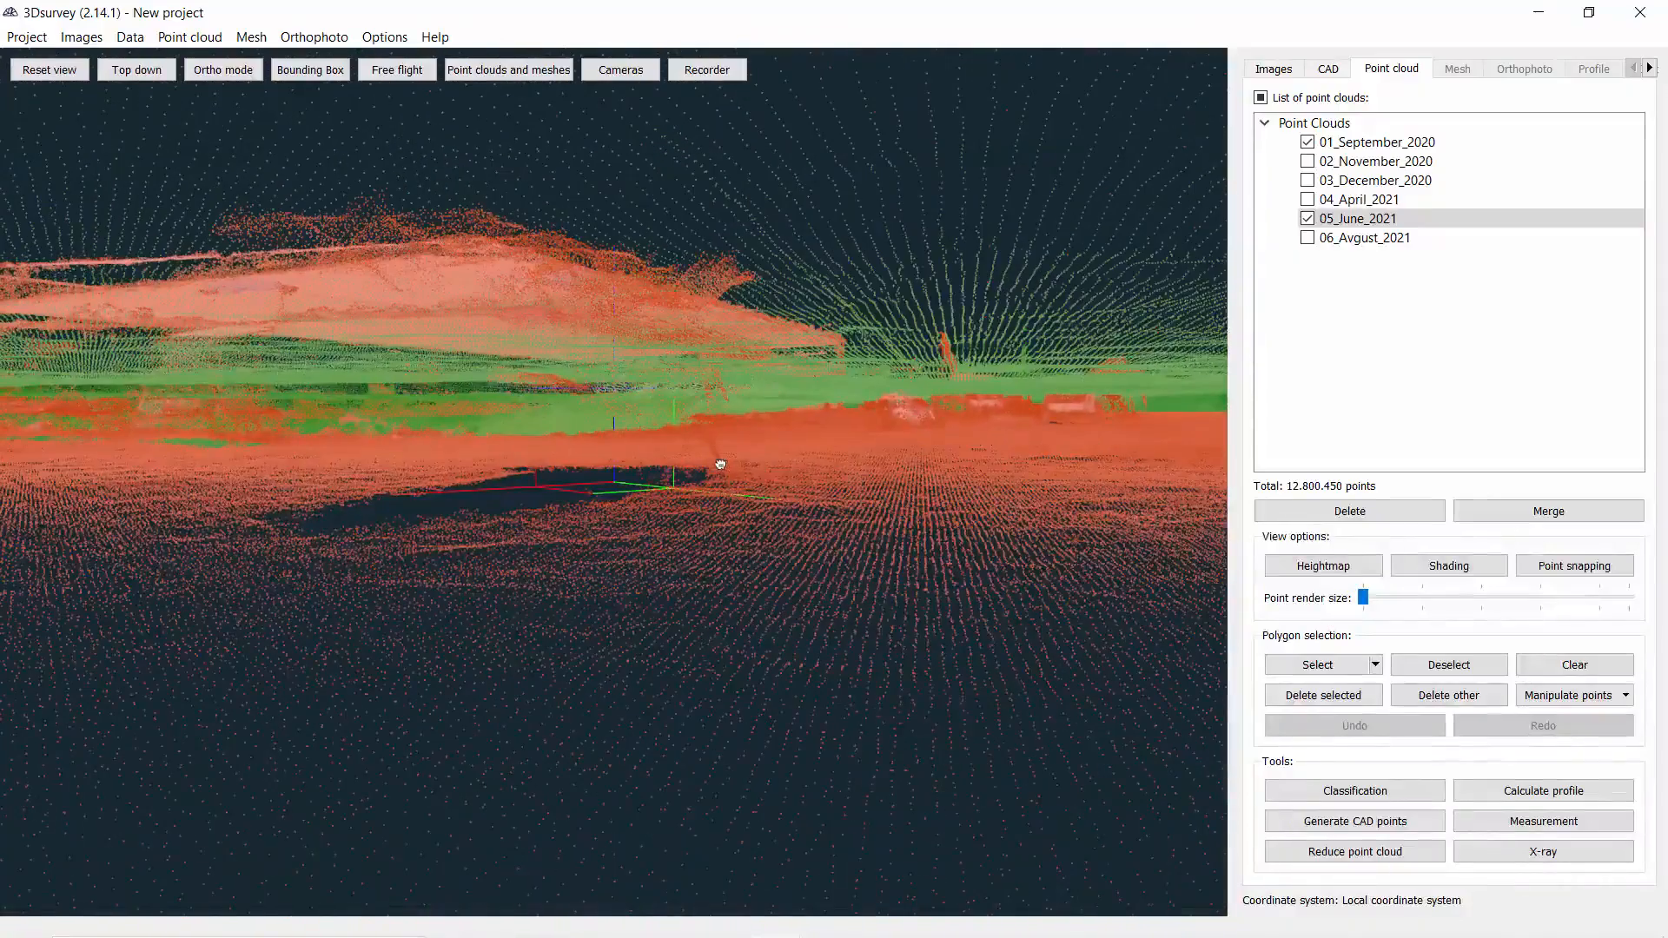
left_click_drag(866, 488, 929, 495)
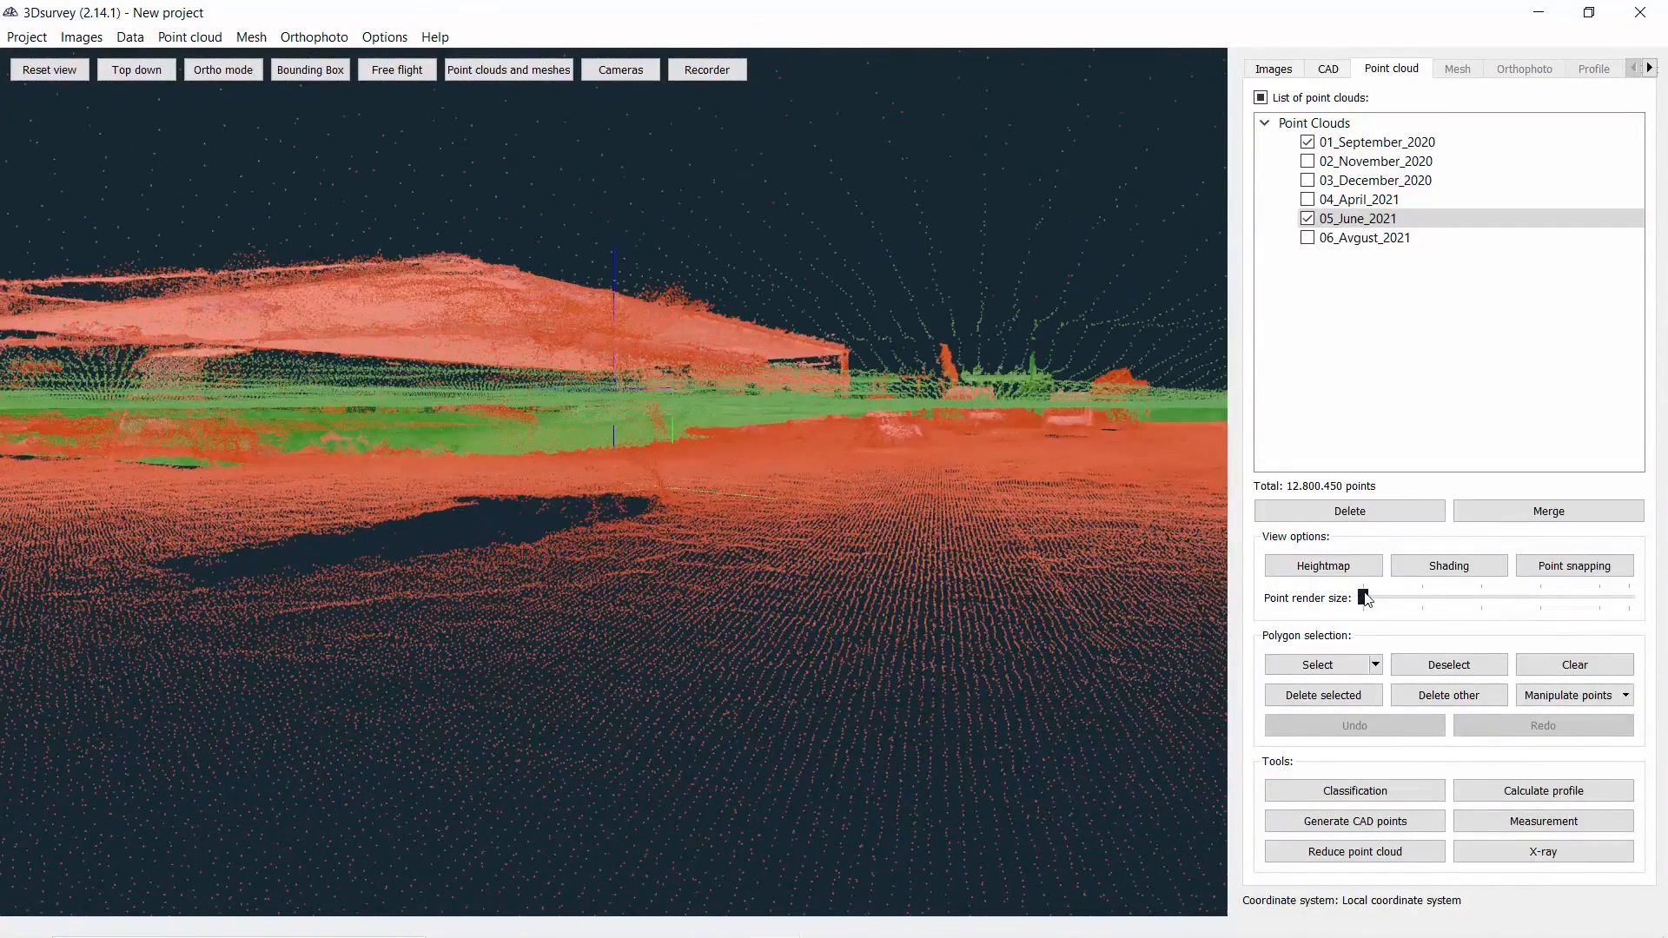
left_click_drag(1370, 600, 1422, 598)
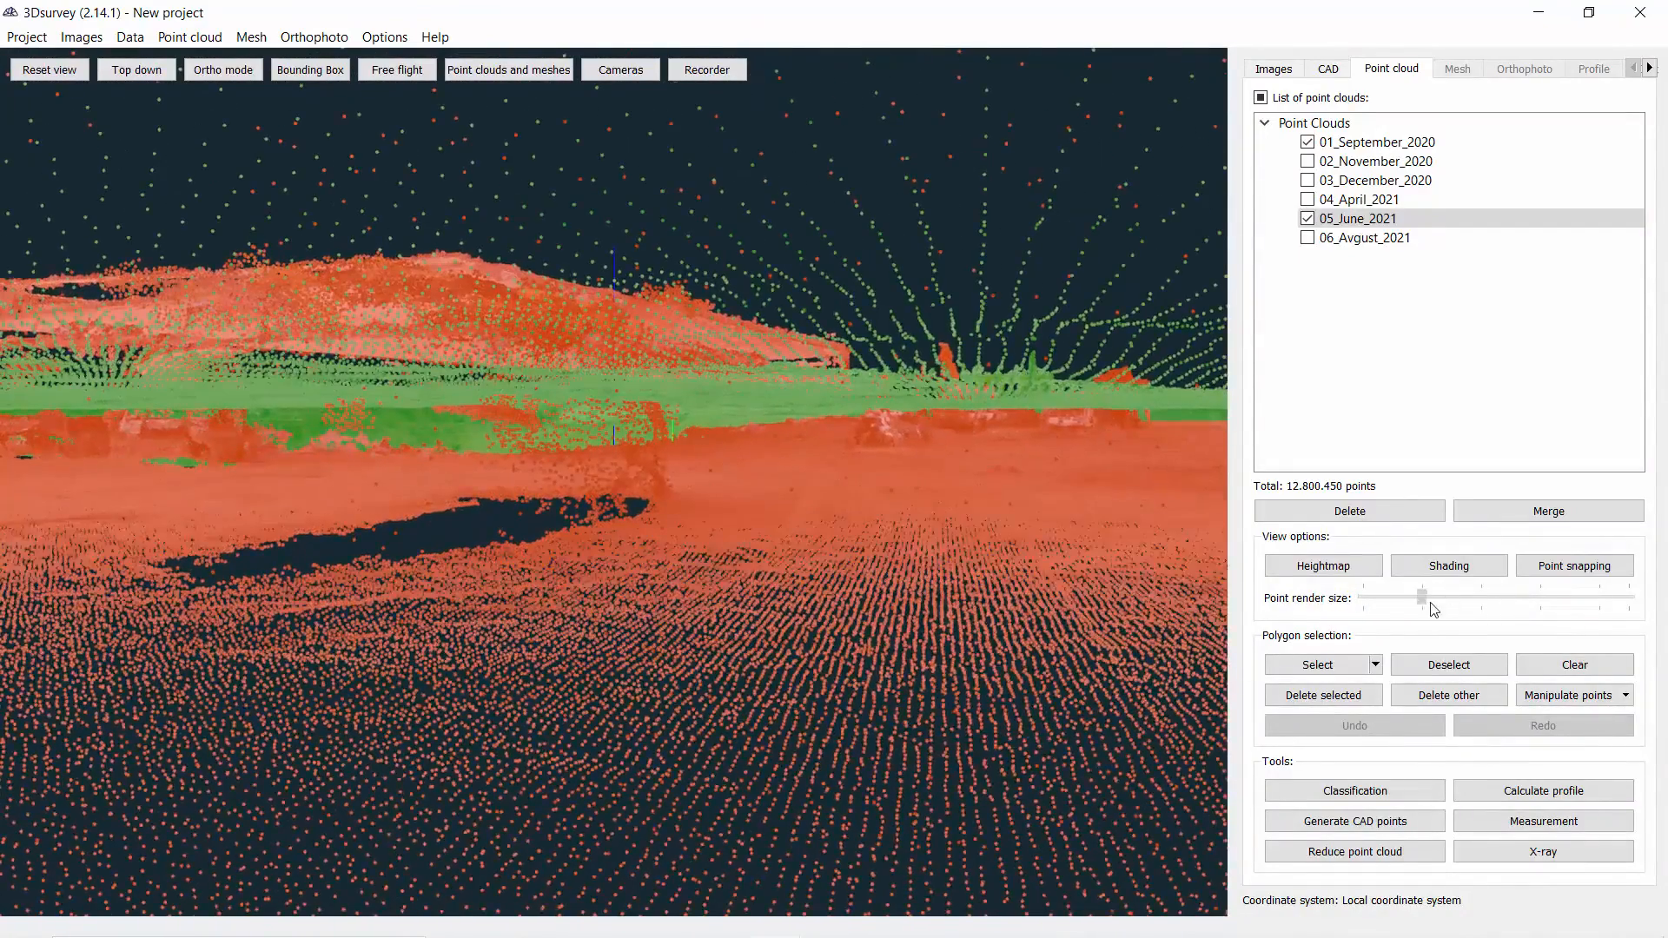
left_click_drag(883, 599, 1195, 617)
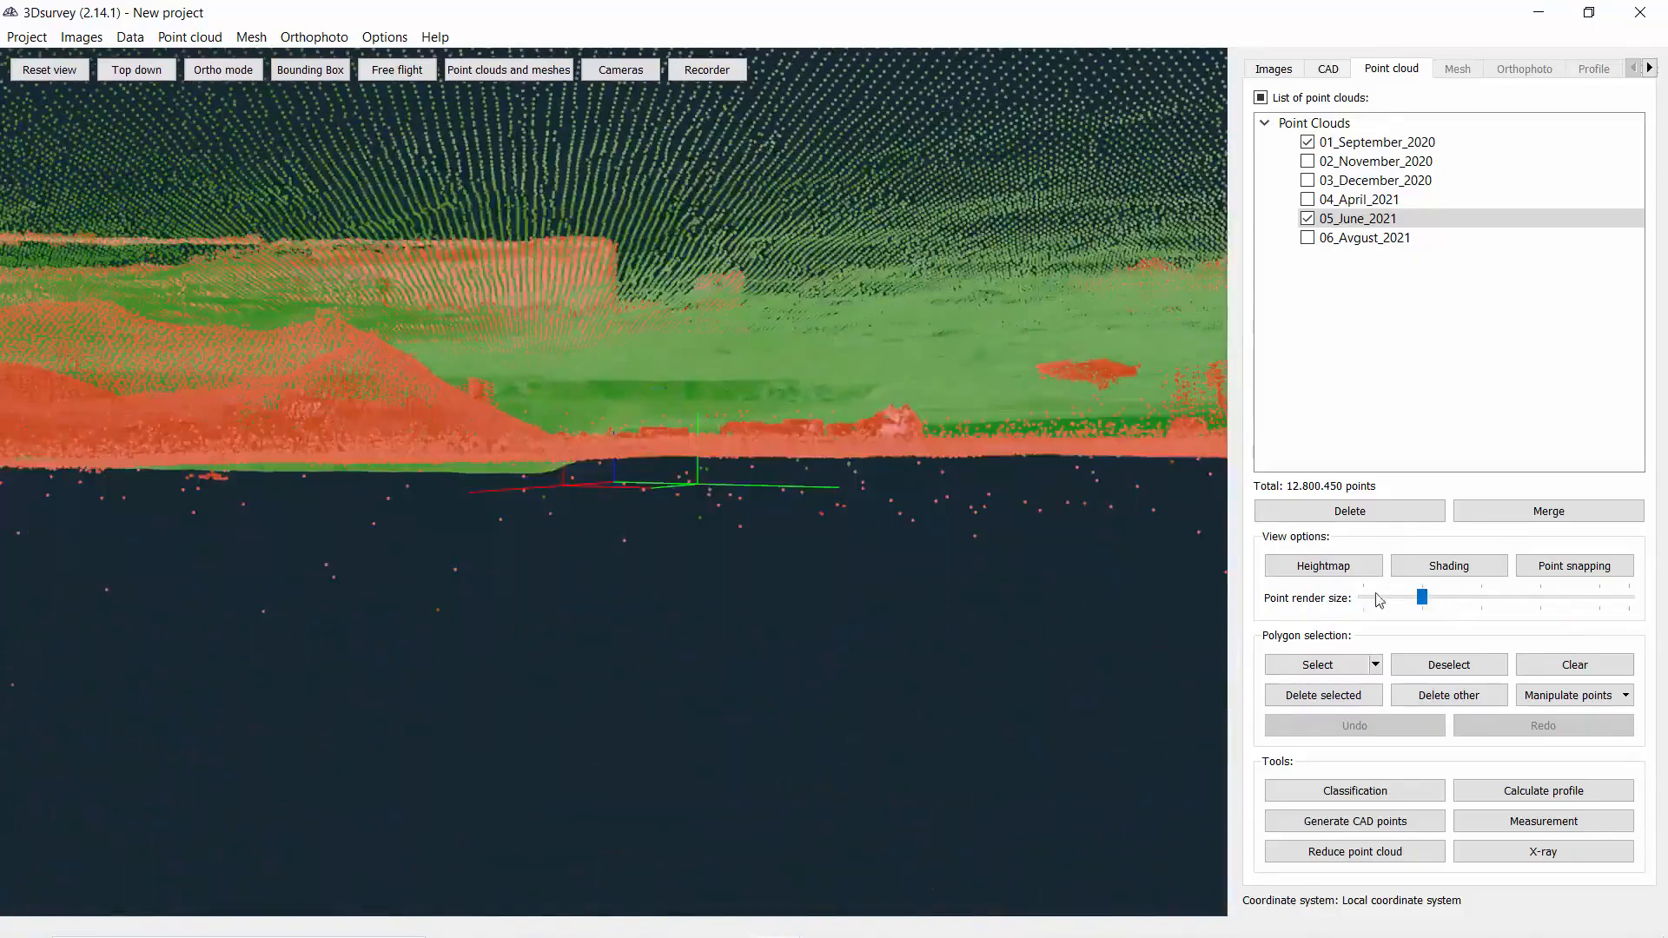
left_click_drag(975, 582, 801, 488)
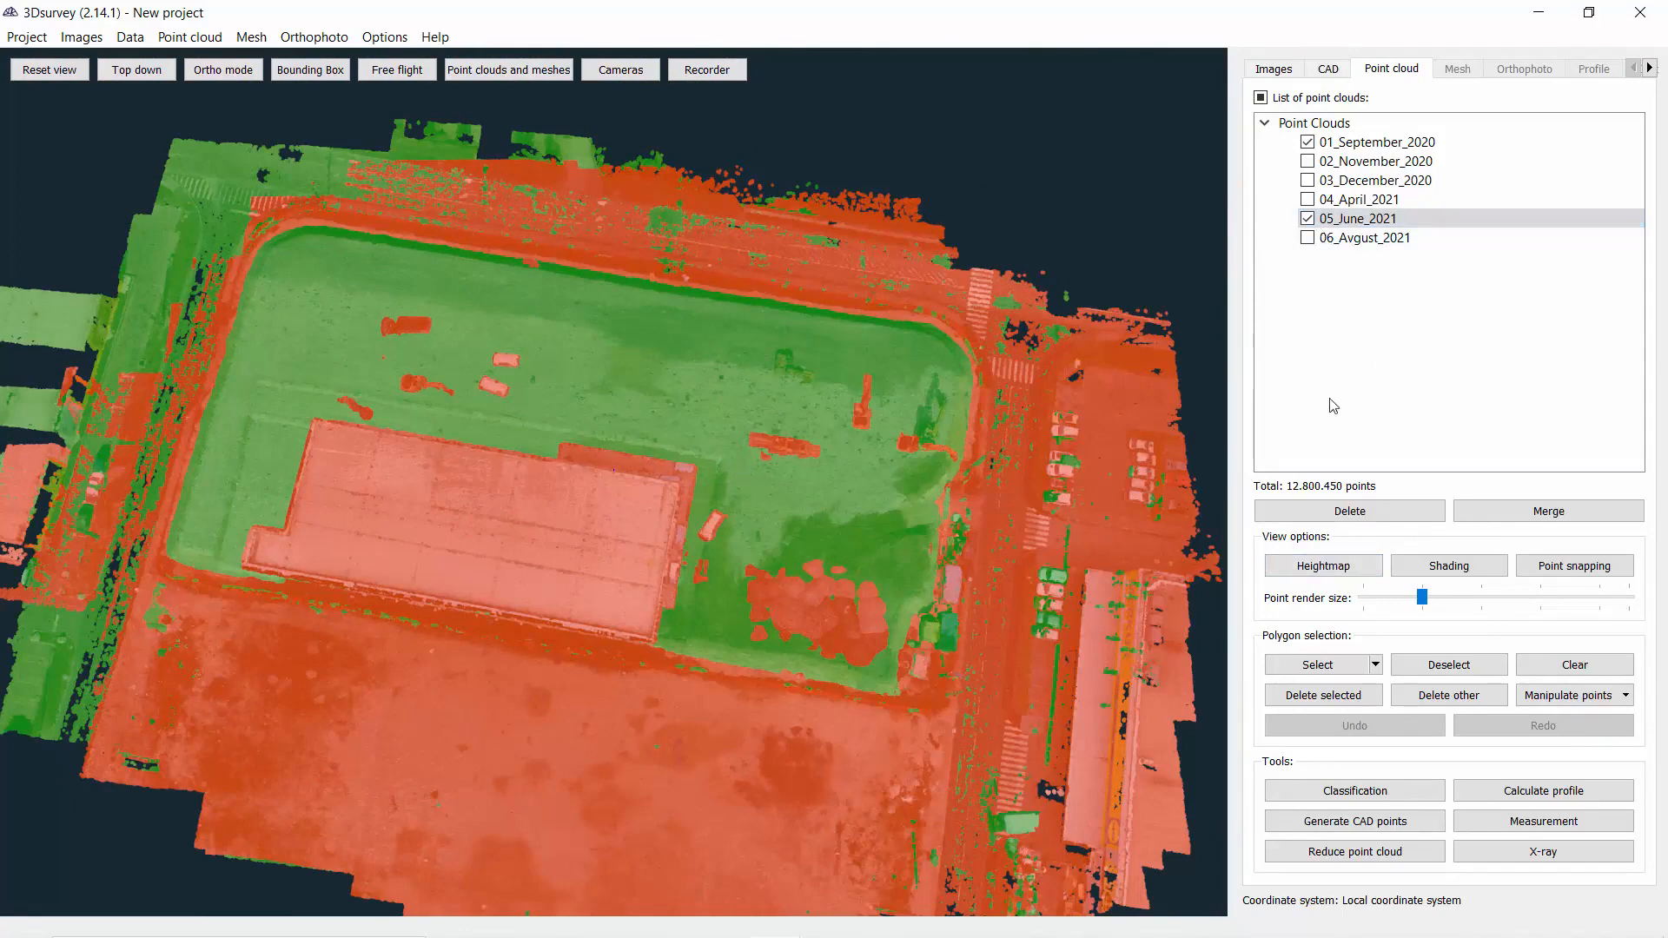
left_click_drag(1421, 599, 1362, 598)
scroll(503, 493, "up", 3)
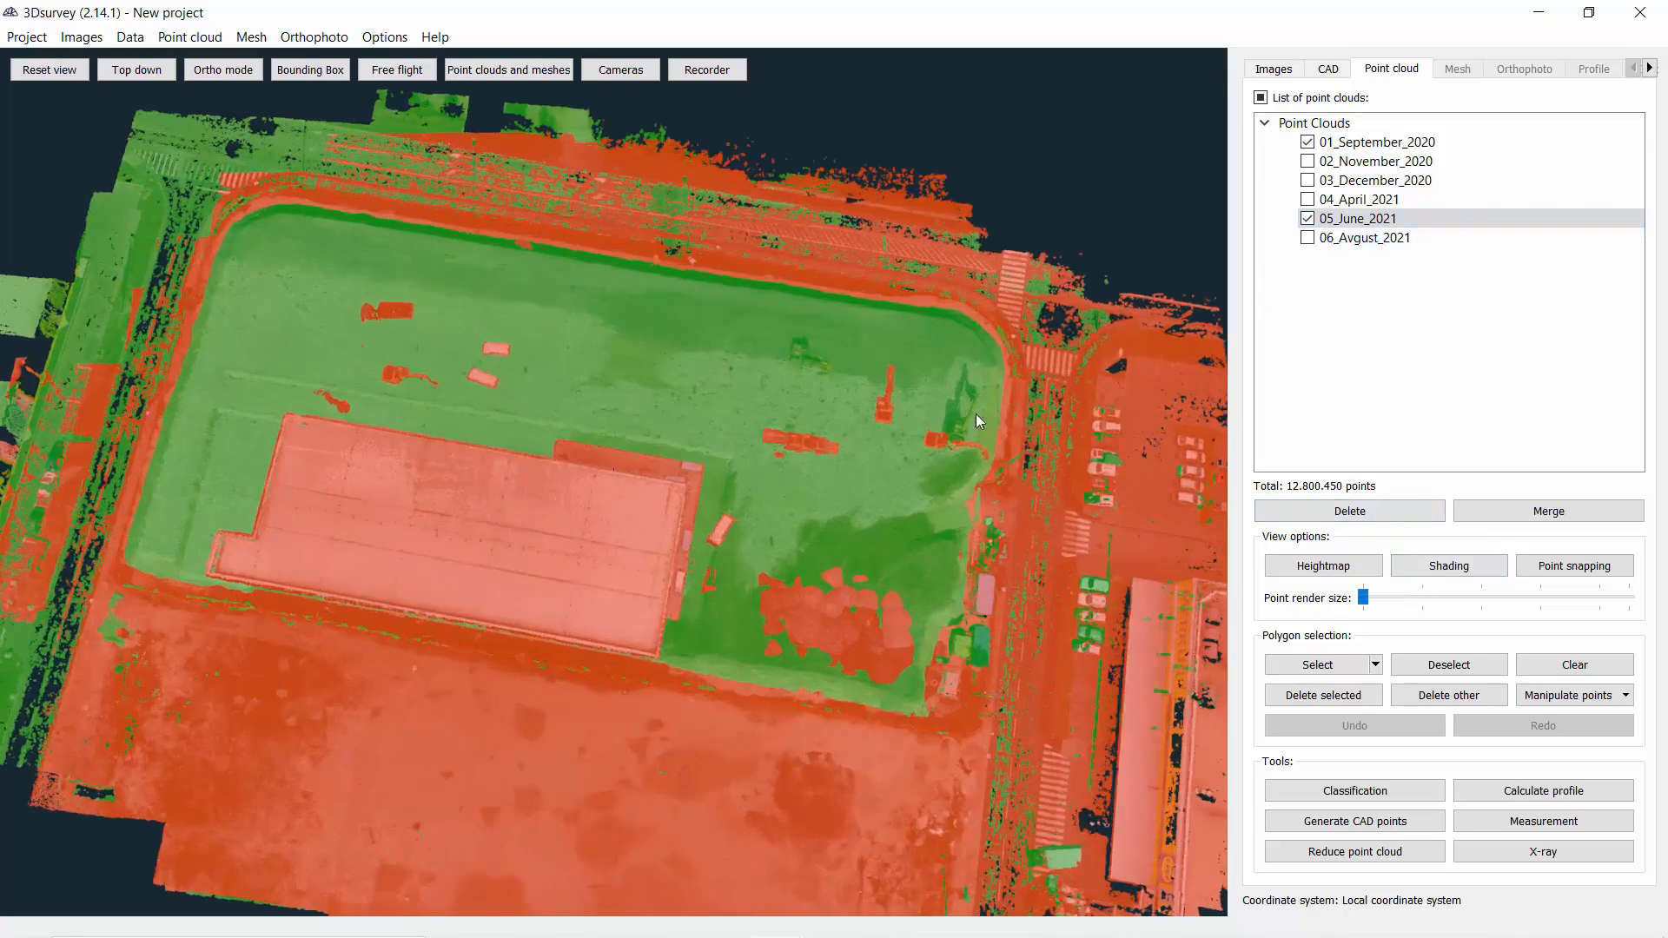
Hide the 05_June_2021 point cloud so that only 01_September_2020 is displayed
left_click_drag(976, 414, 867, 362)
left_click(1310, 220)
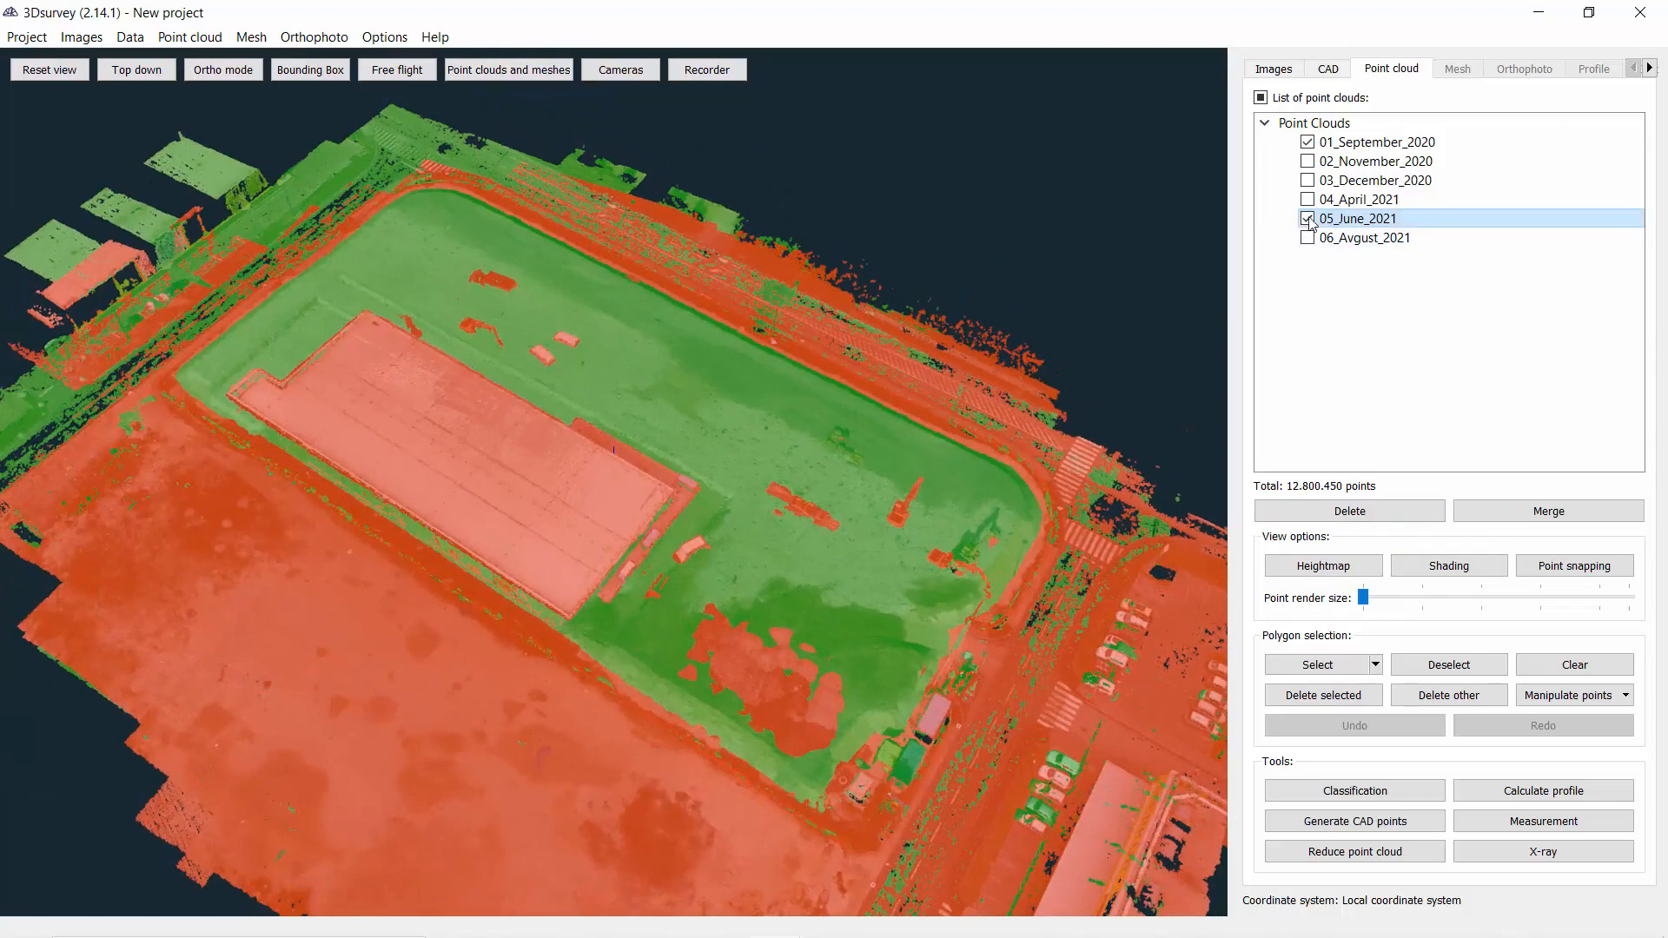
left_click(1307, 218)
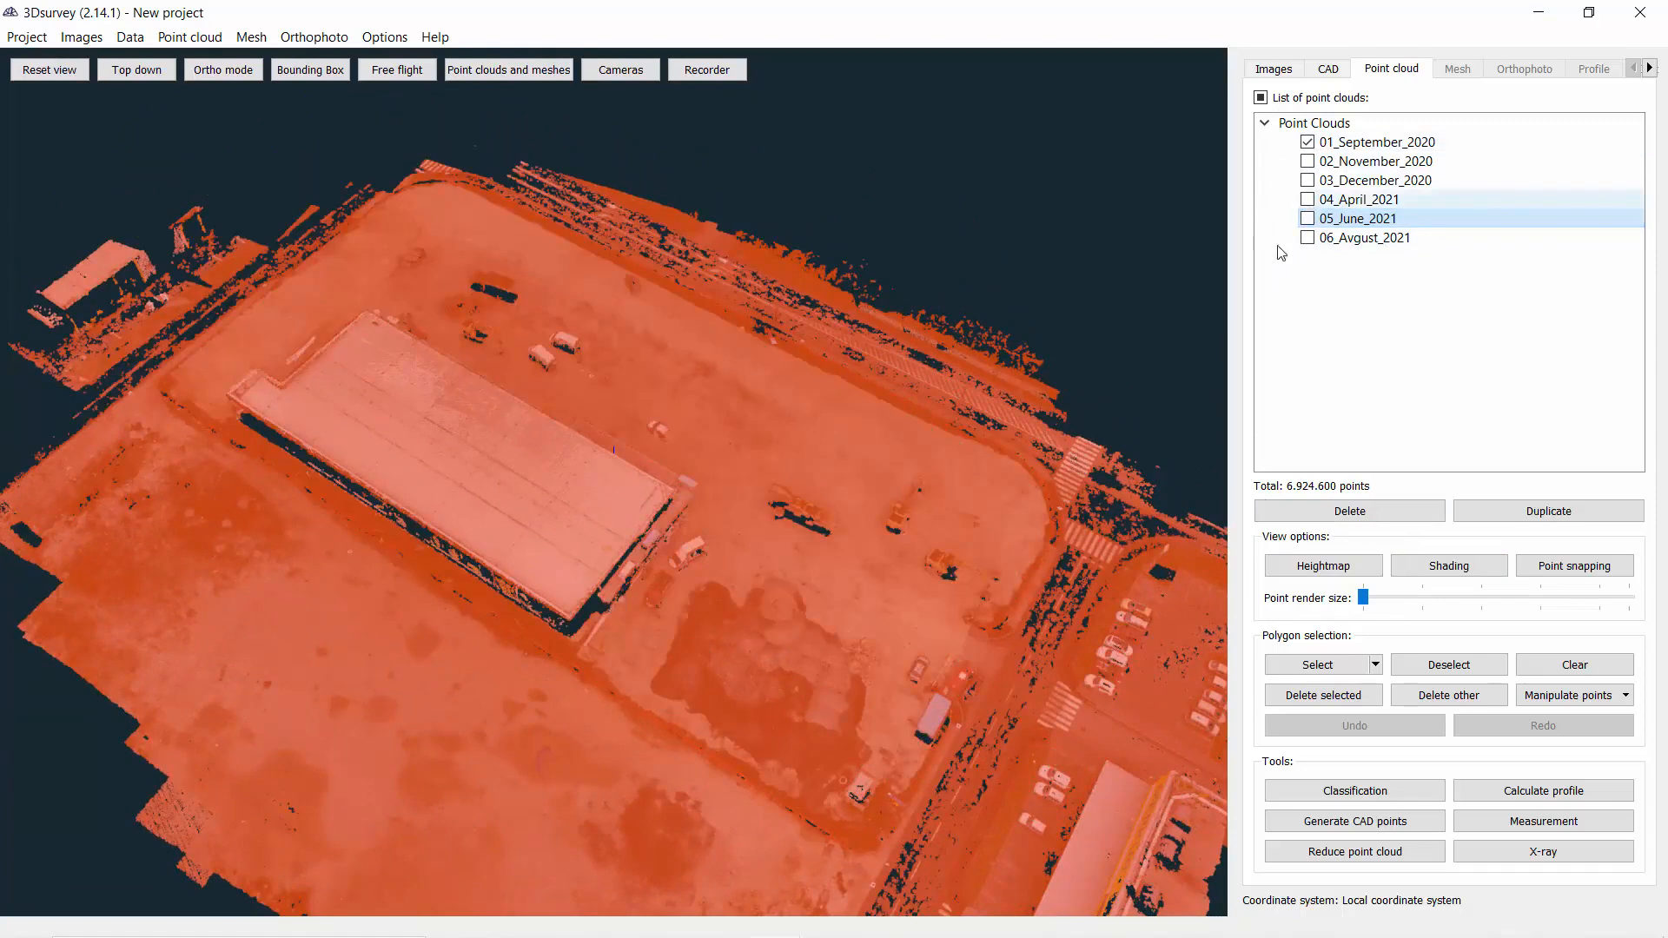
Classify the ground of 01_September_2020 with the preset parameters, picking the large terrain region beside the building
left_click(1334, 799)
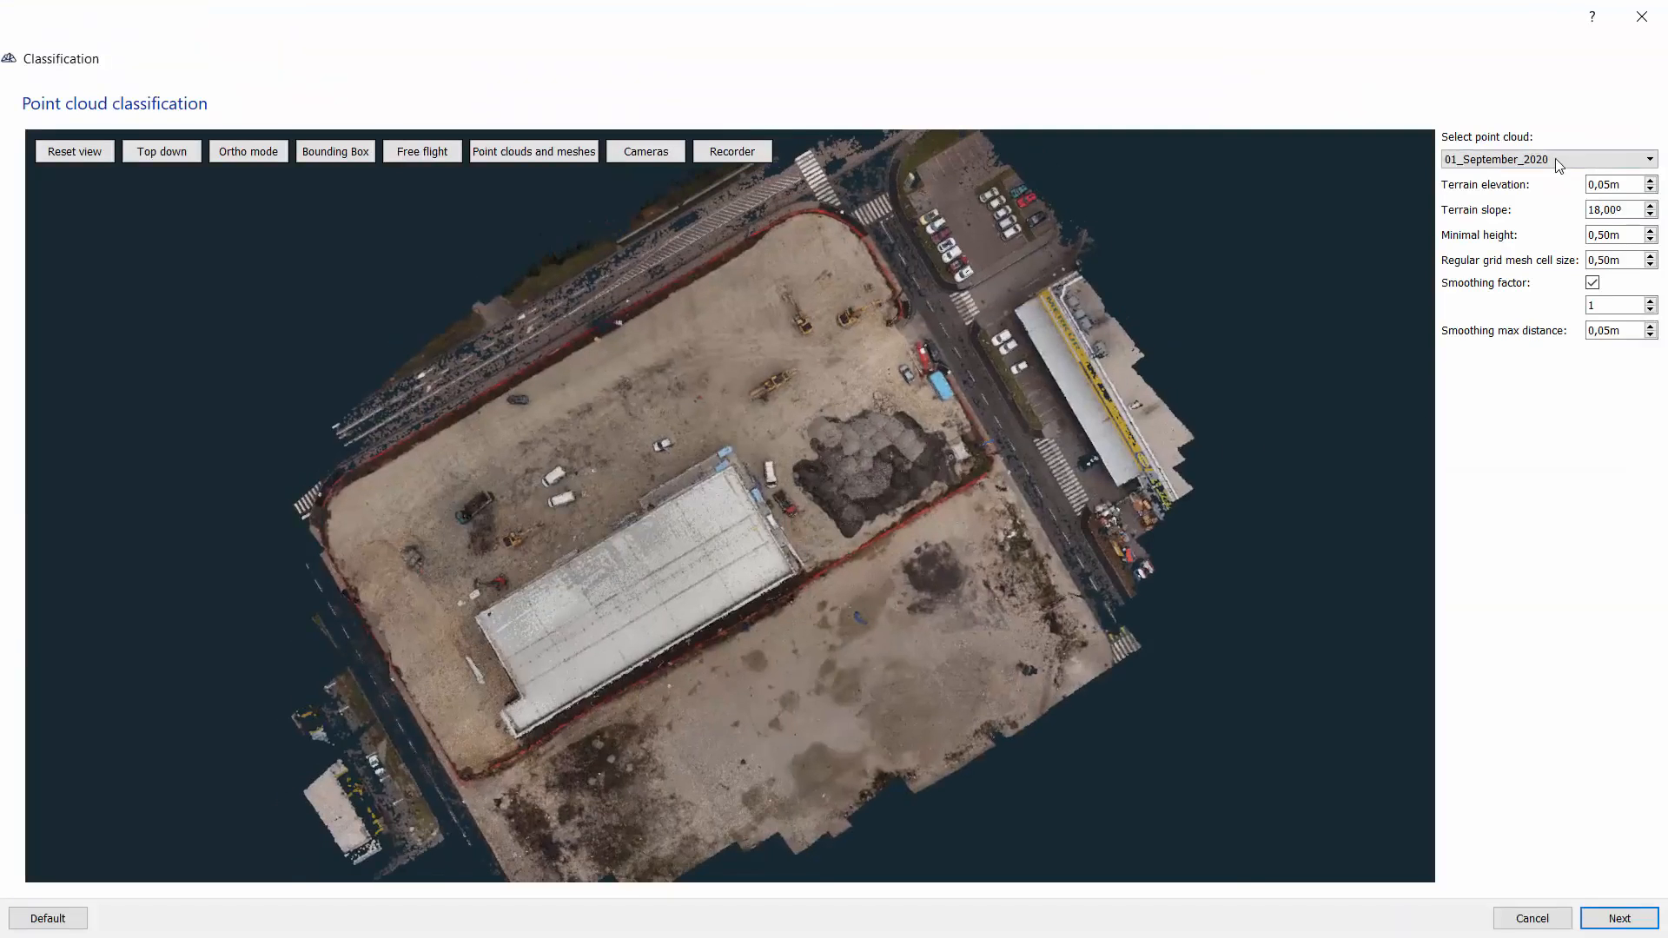
left_click(1619, 918)
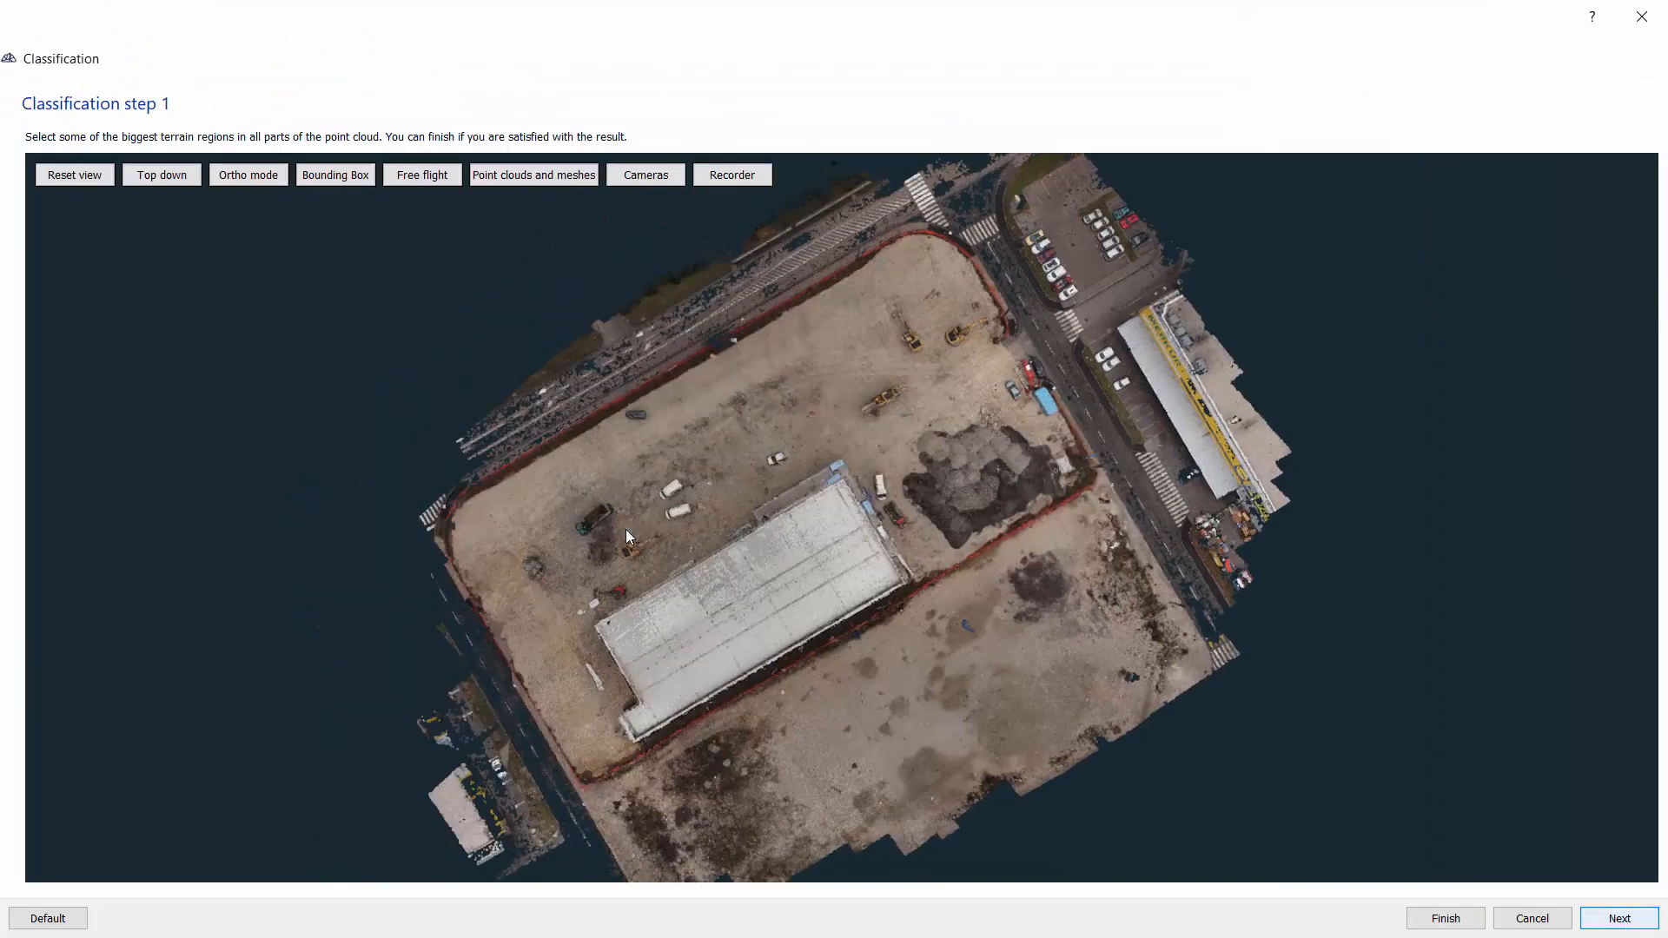
left_click(832, 419)
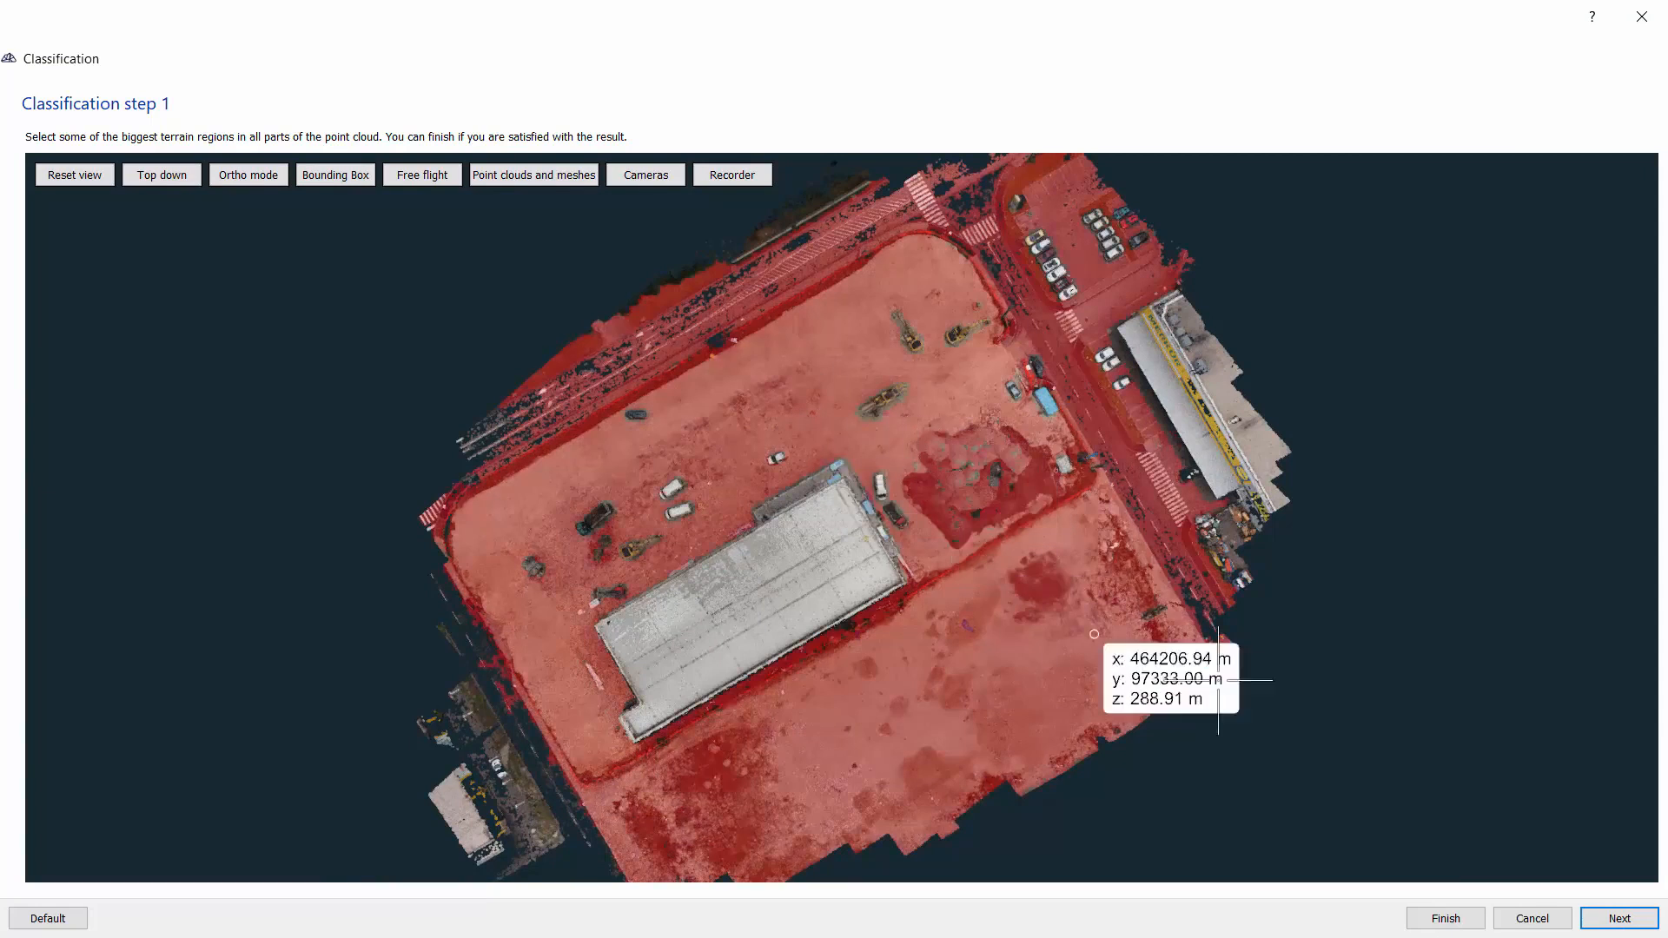
left_click(1651, 910)
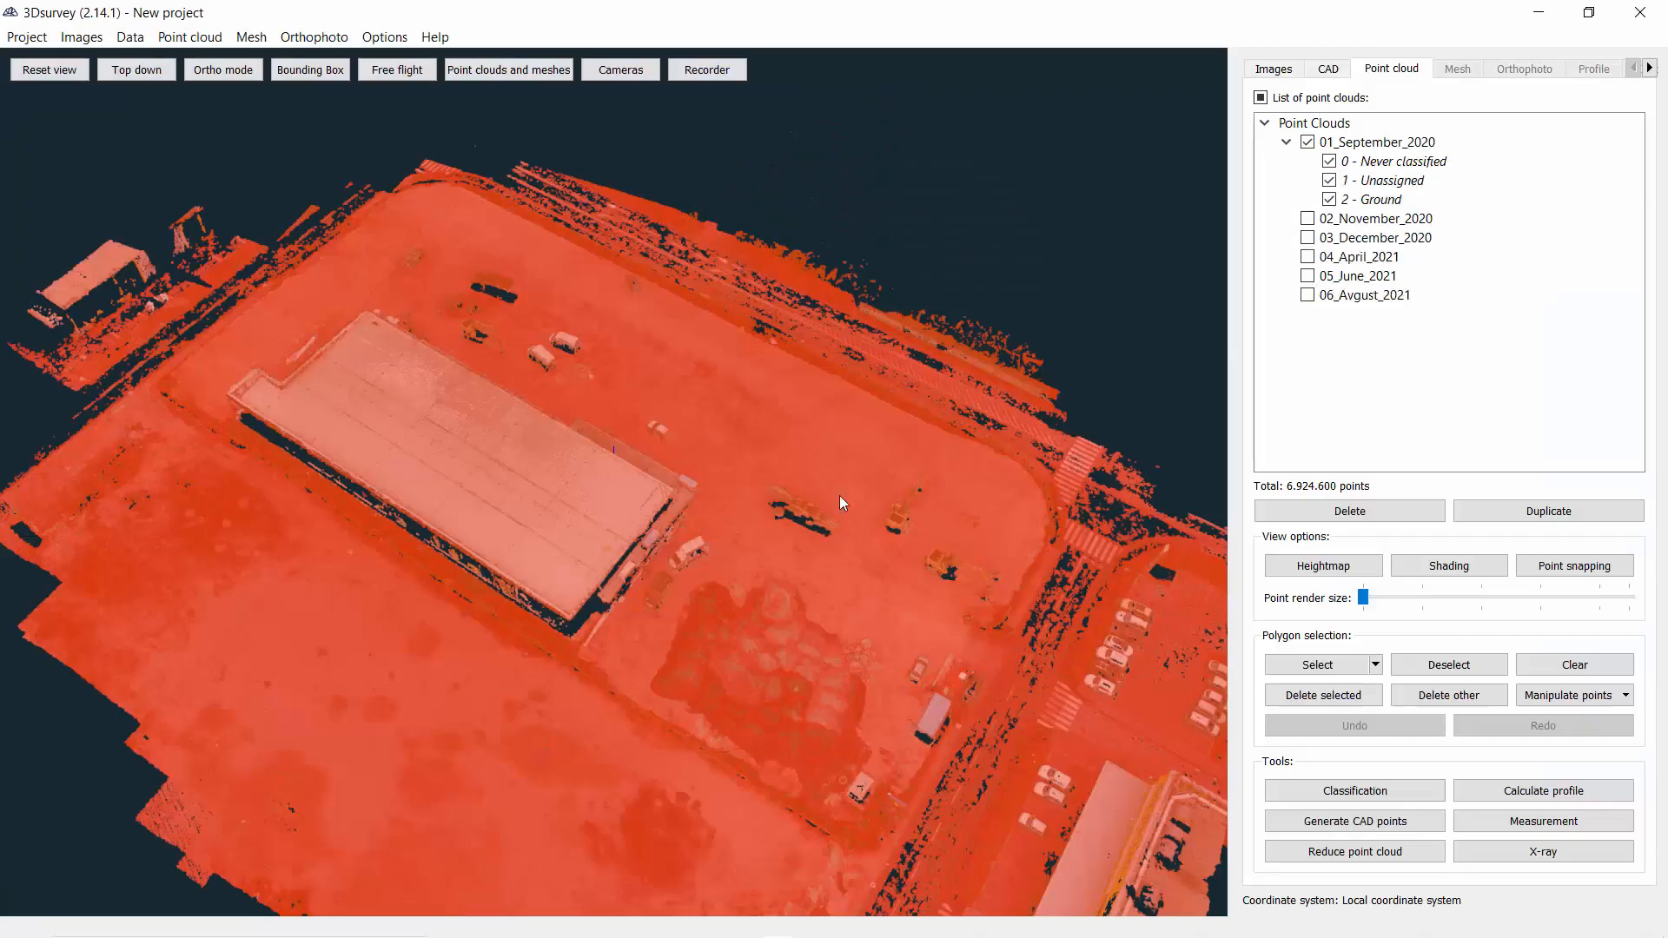
Set the point color of 01_September_2020 back to Default
right_click(1375, 149)
mouse_move(1385, 241)
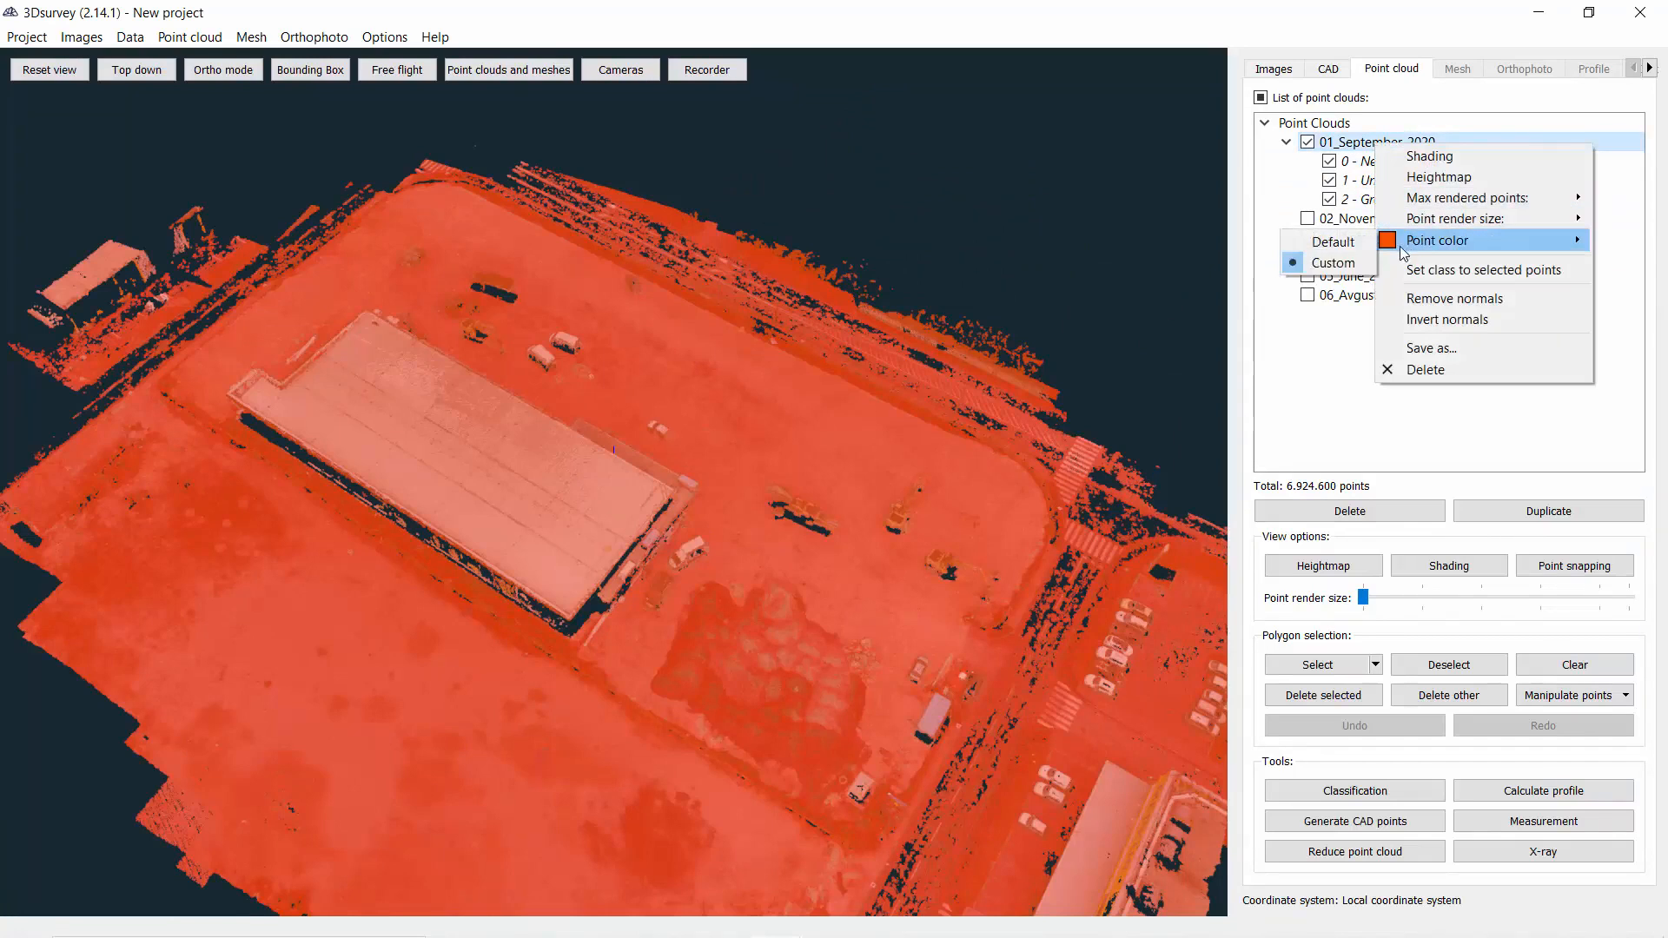
left_click(1326, 243)
Inspect the classified points around the gravel stockpile and hide the 2 - Ground class of 01_September_2020
left_click_drag(555, 475, 679, 238)
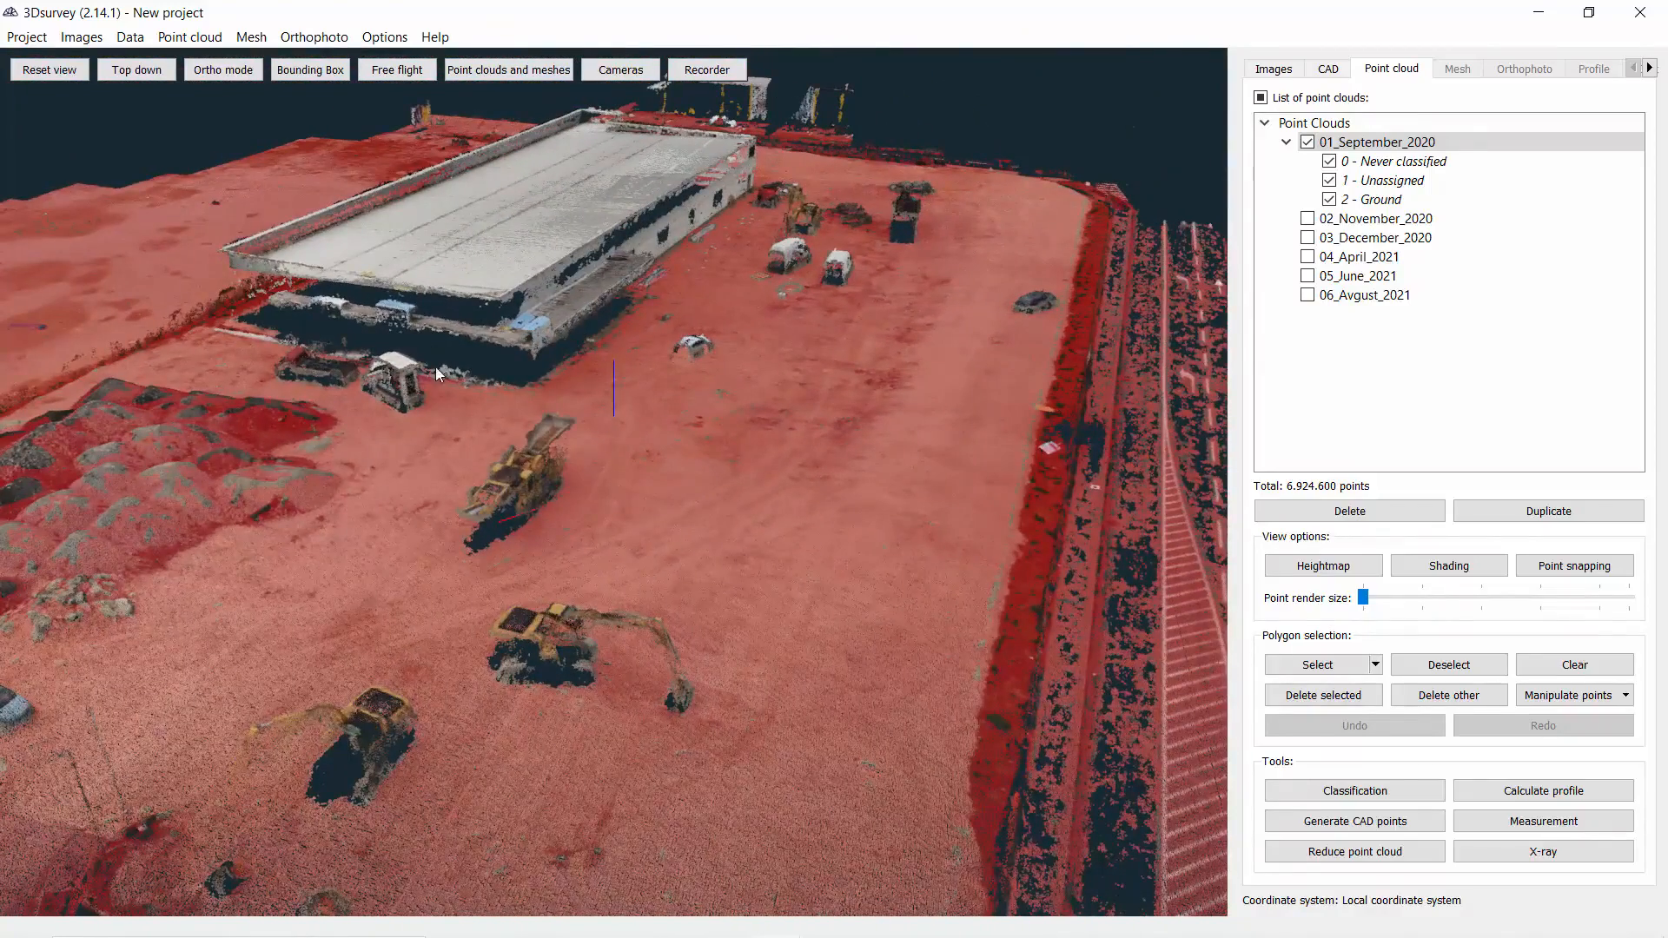
left_click_drag(452, 488, 582, 420)
scroll(582, 420, "up", 2)
right_click_drag(738, 513, 554, 306)
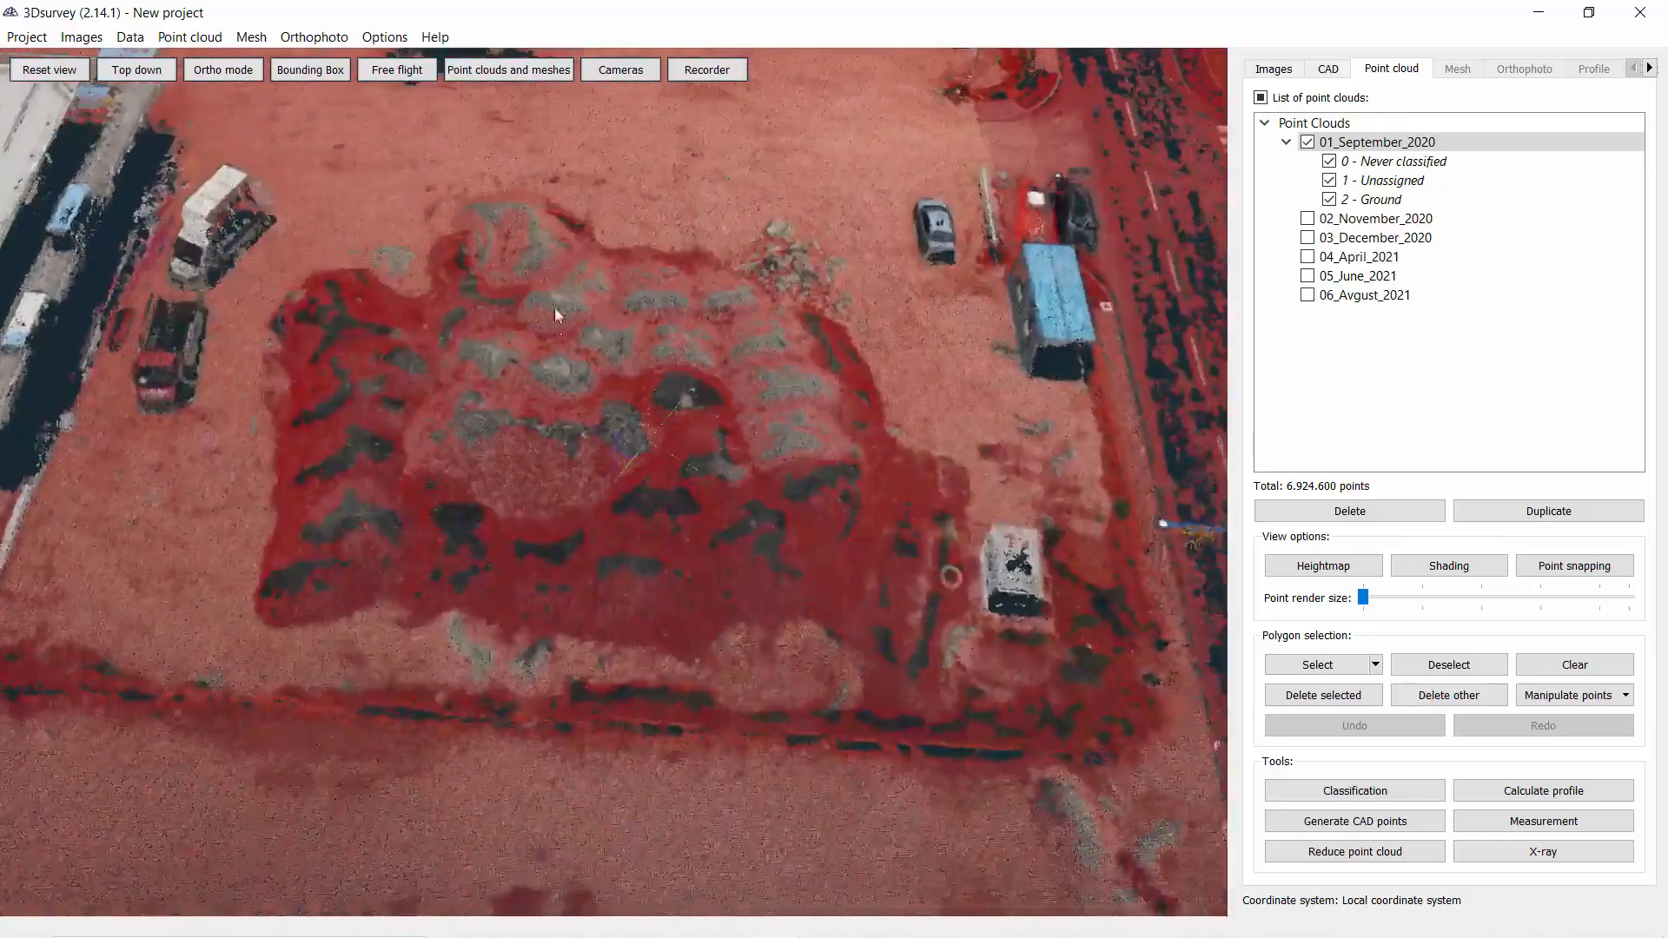
left_click_drag(554, 306, 859, 423)
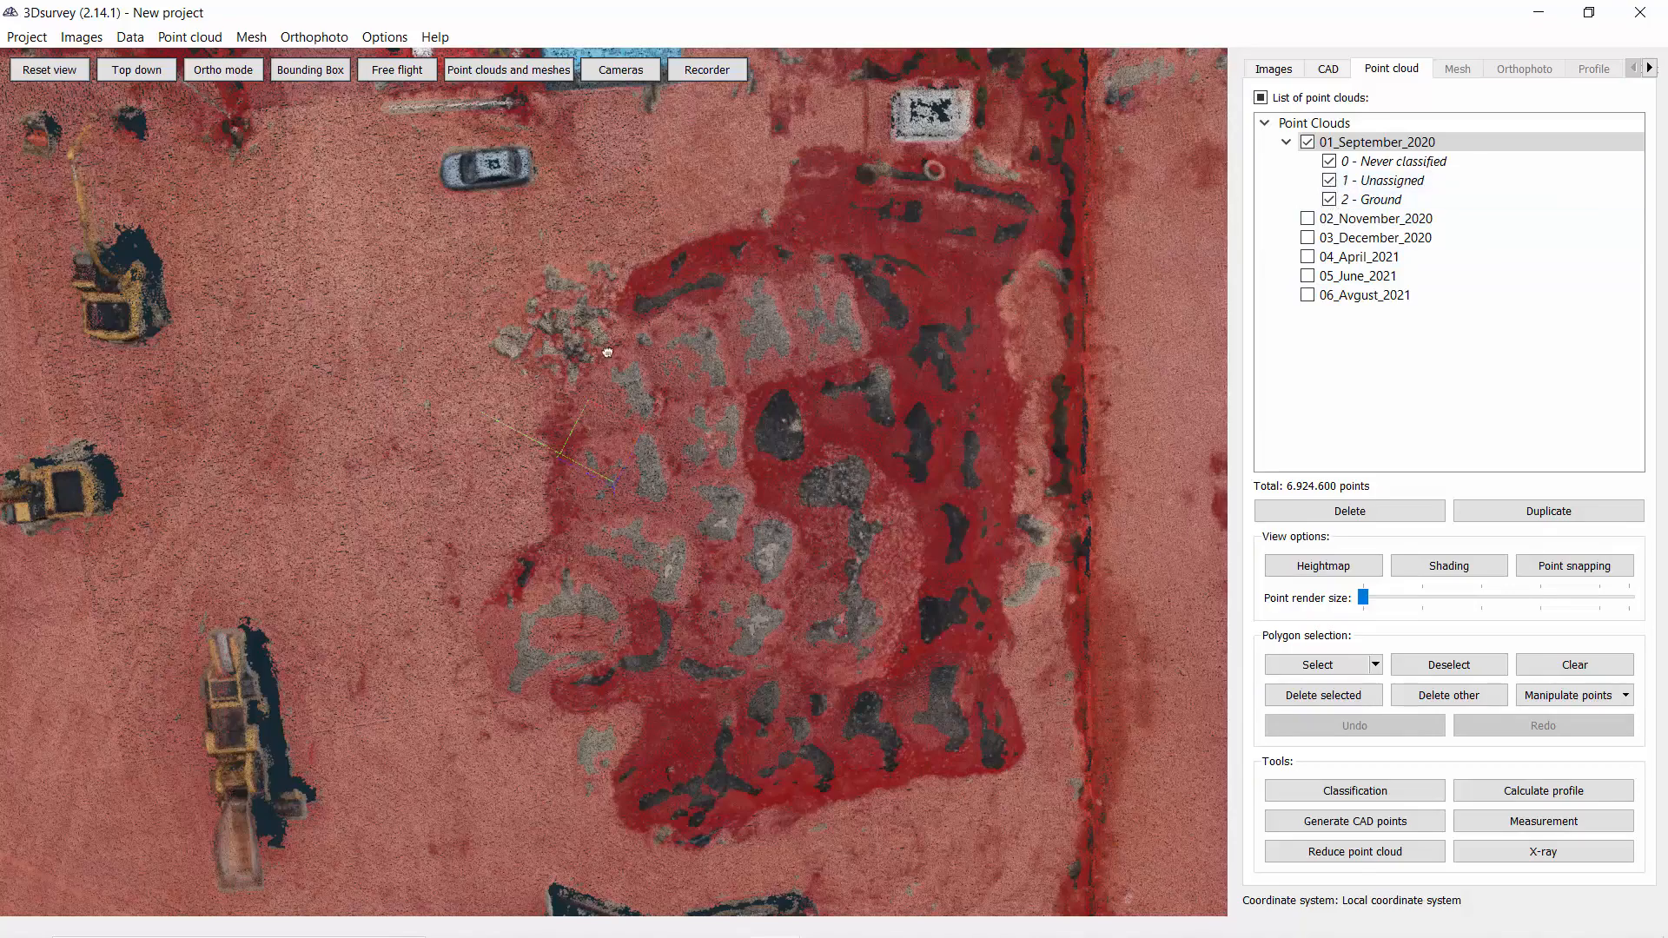
left_click_drag(607, 352, 461, 364)
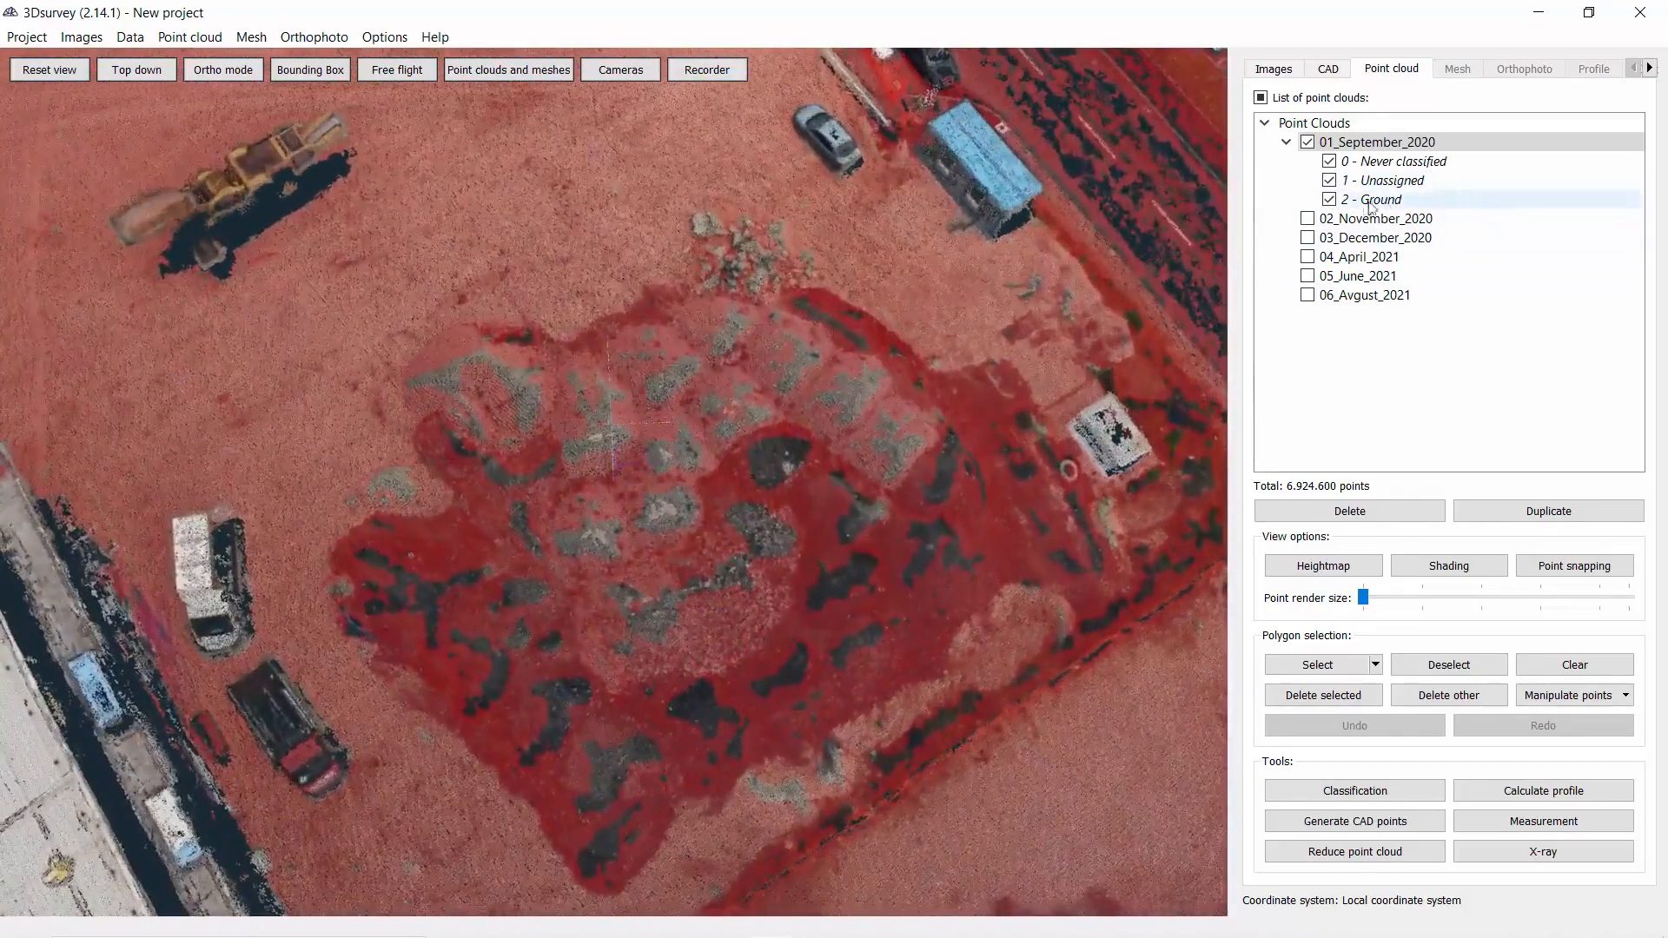
left_click(1329, 199)
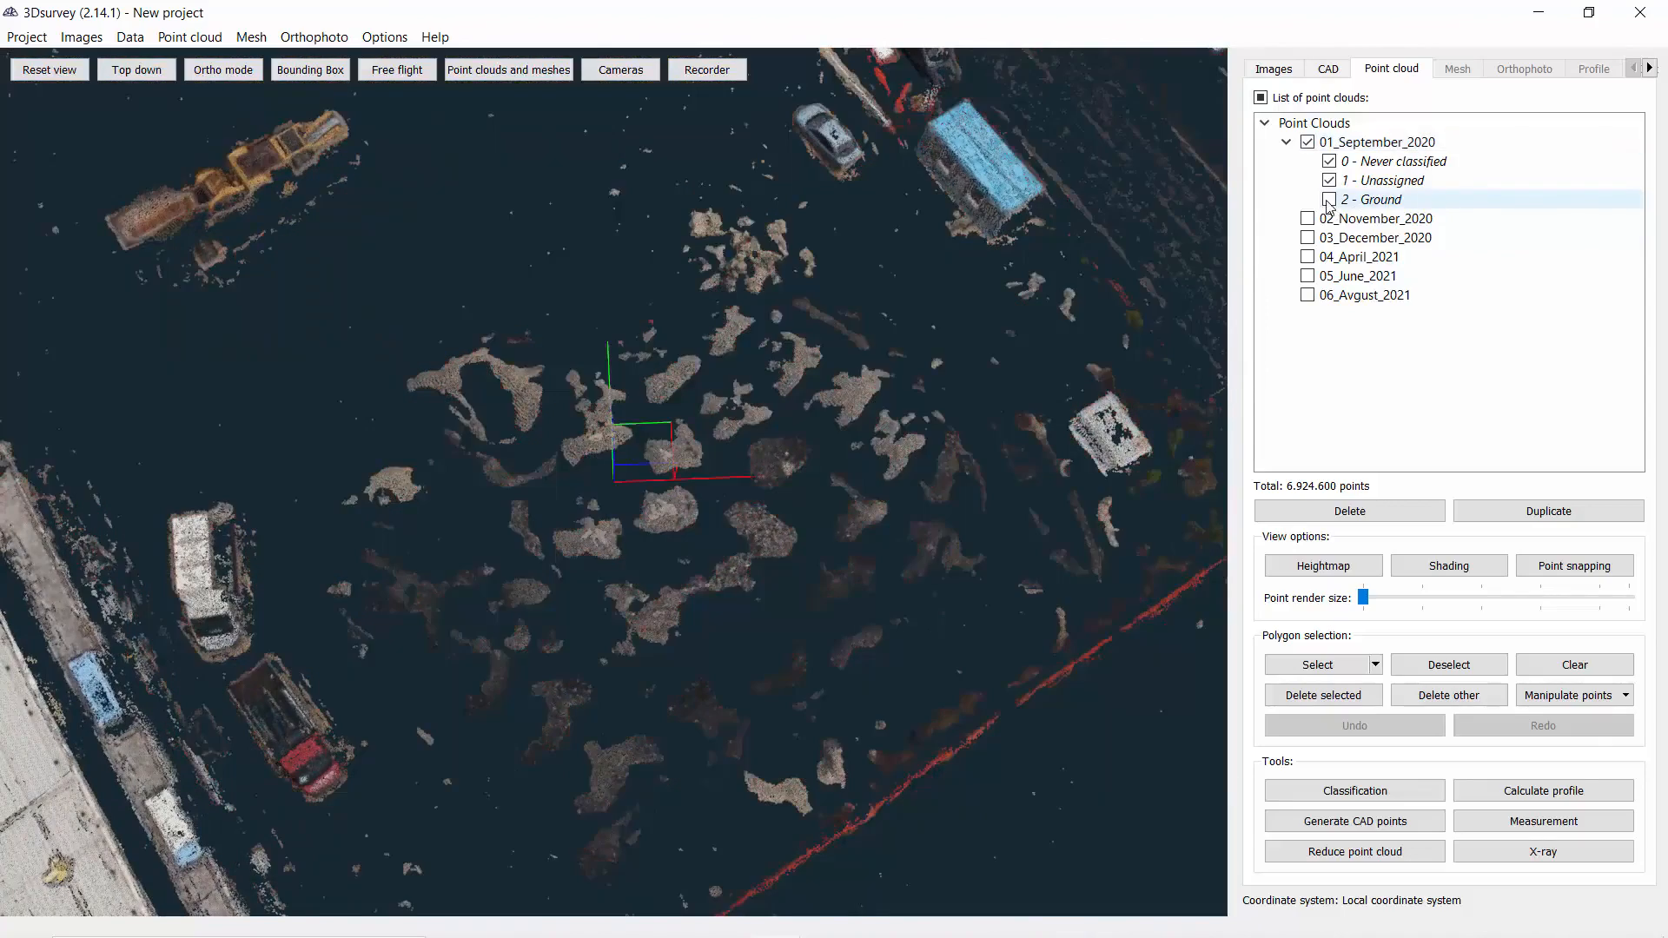
Check which stockpile points belong to the 1 - Unassigned class by switching its visibility off and on again
left_click_drag(669, 456, 538, 382)
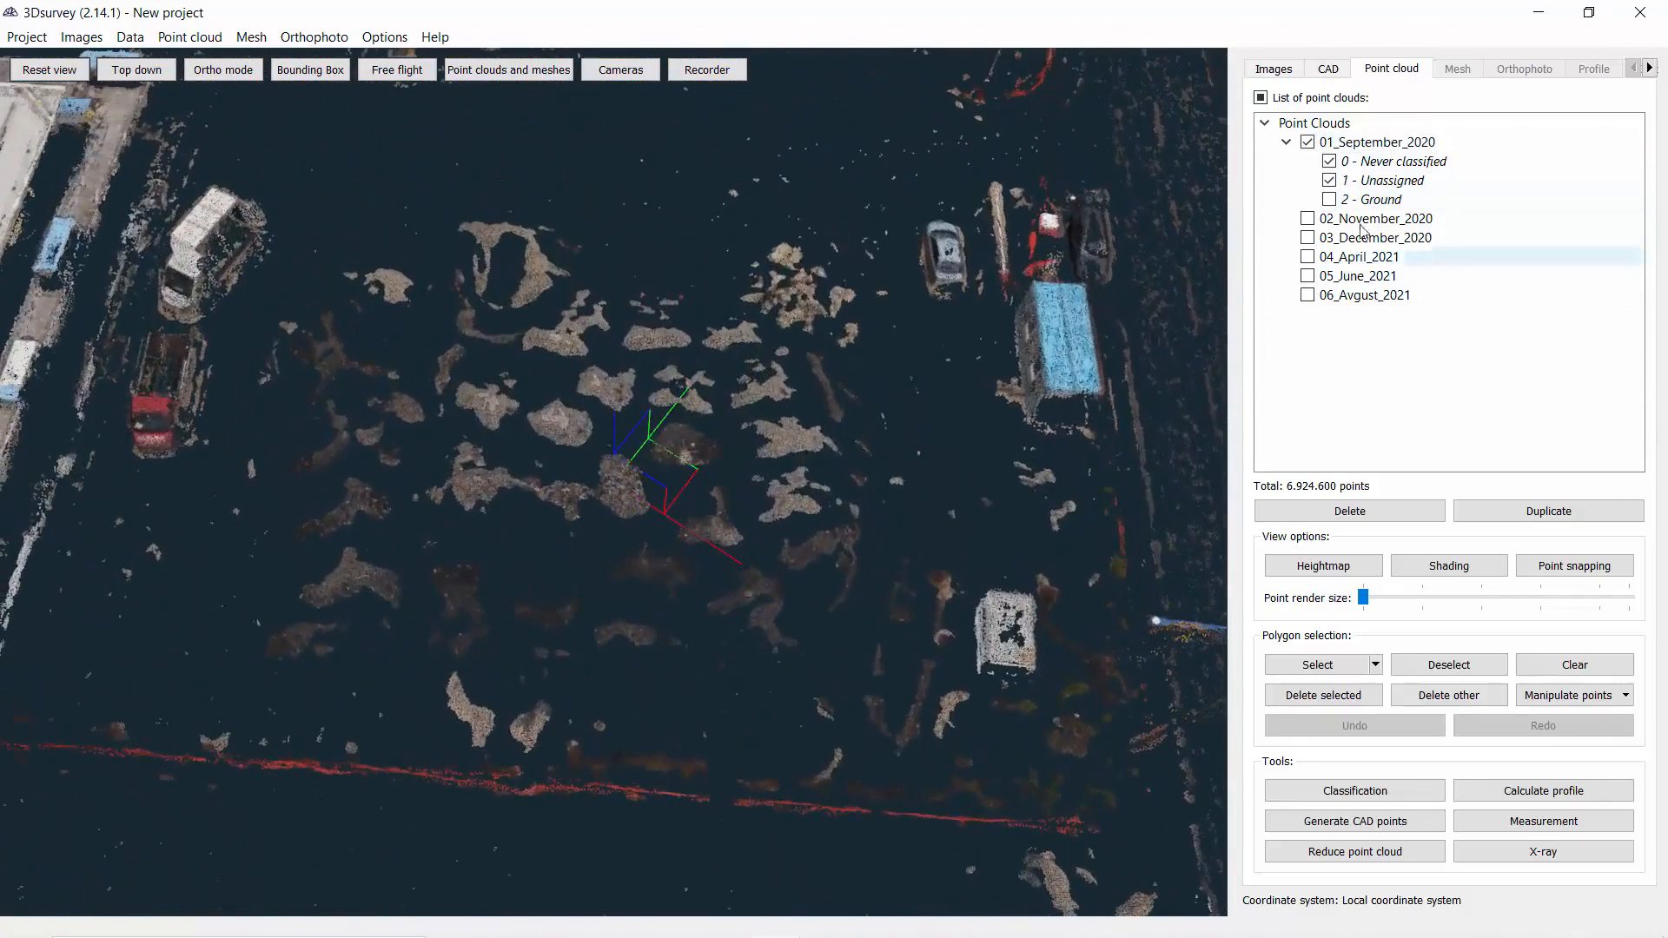
left_click(1329, 180)
left_click(1329, 180)
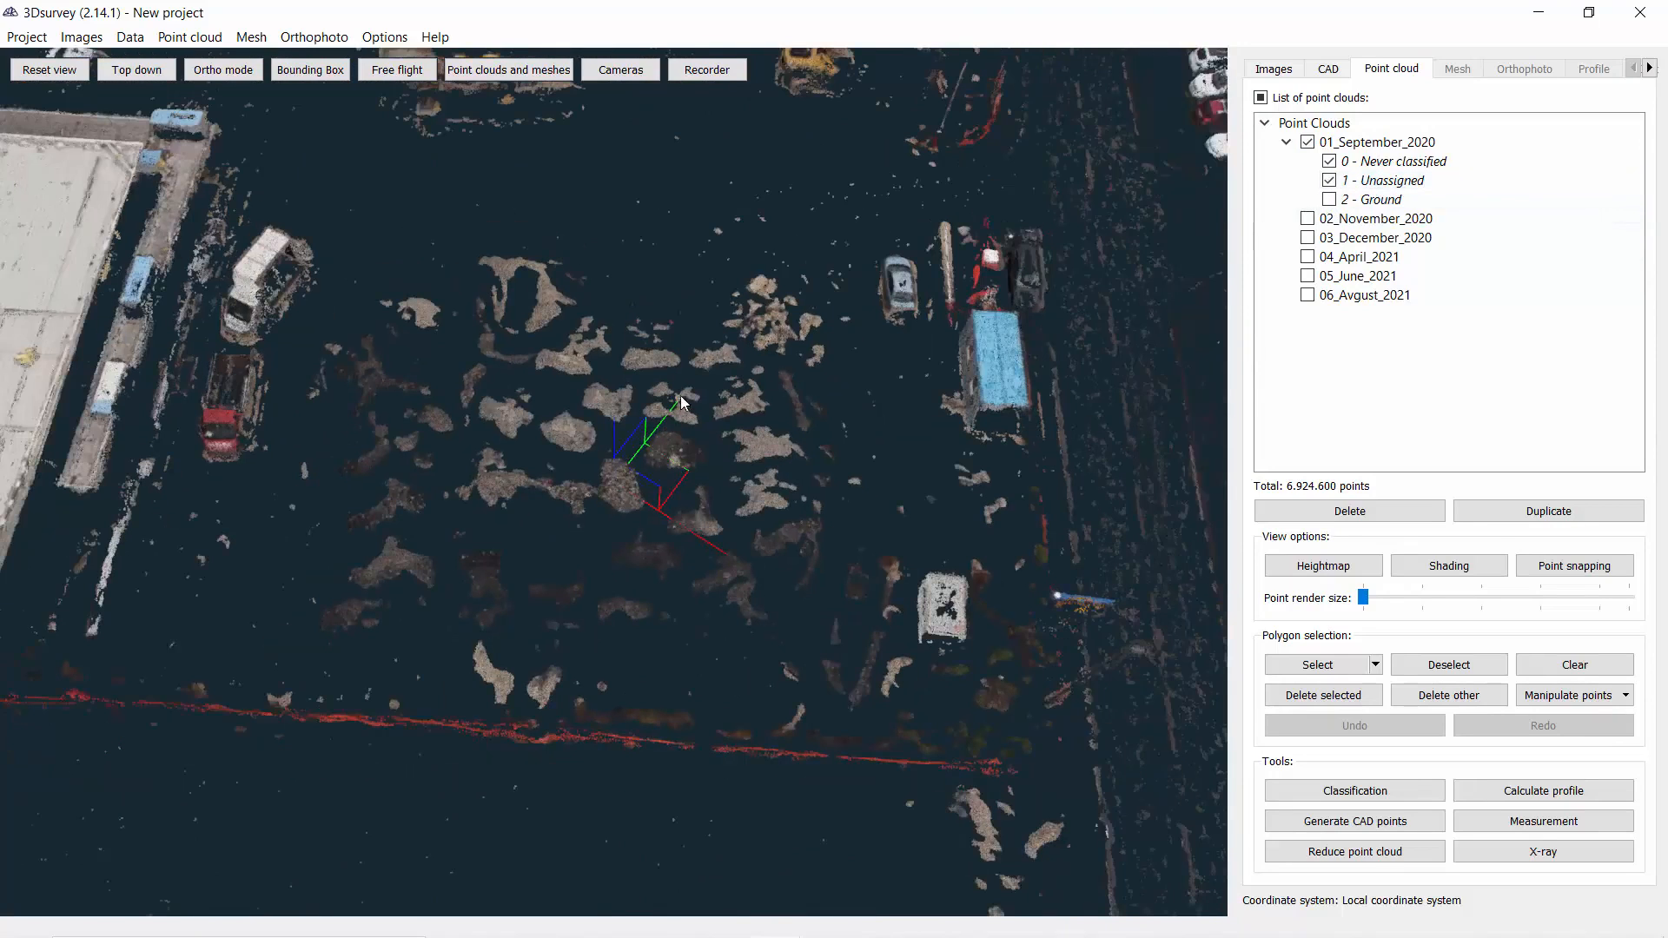
Select the visible unassigned stockpile points of 01_September_2020 with a polygon drawn around the whole gravel stockpile between the parked vehicles
left_click(1336, 667)
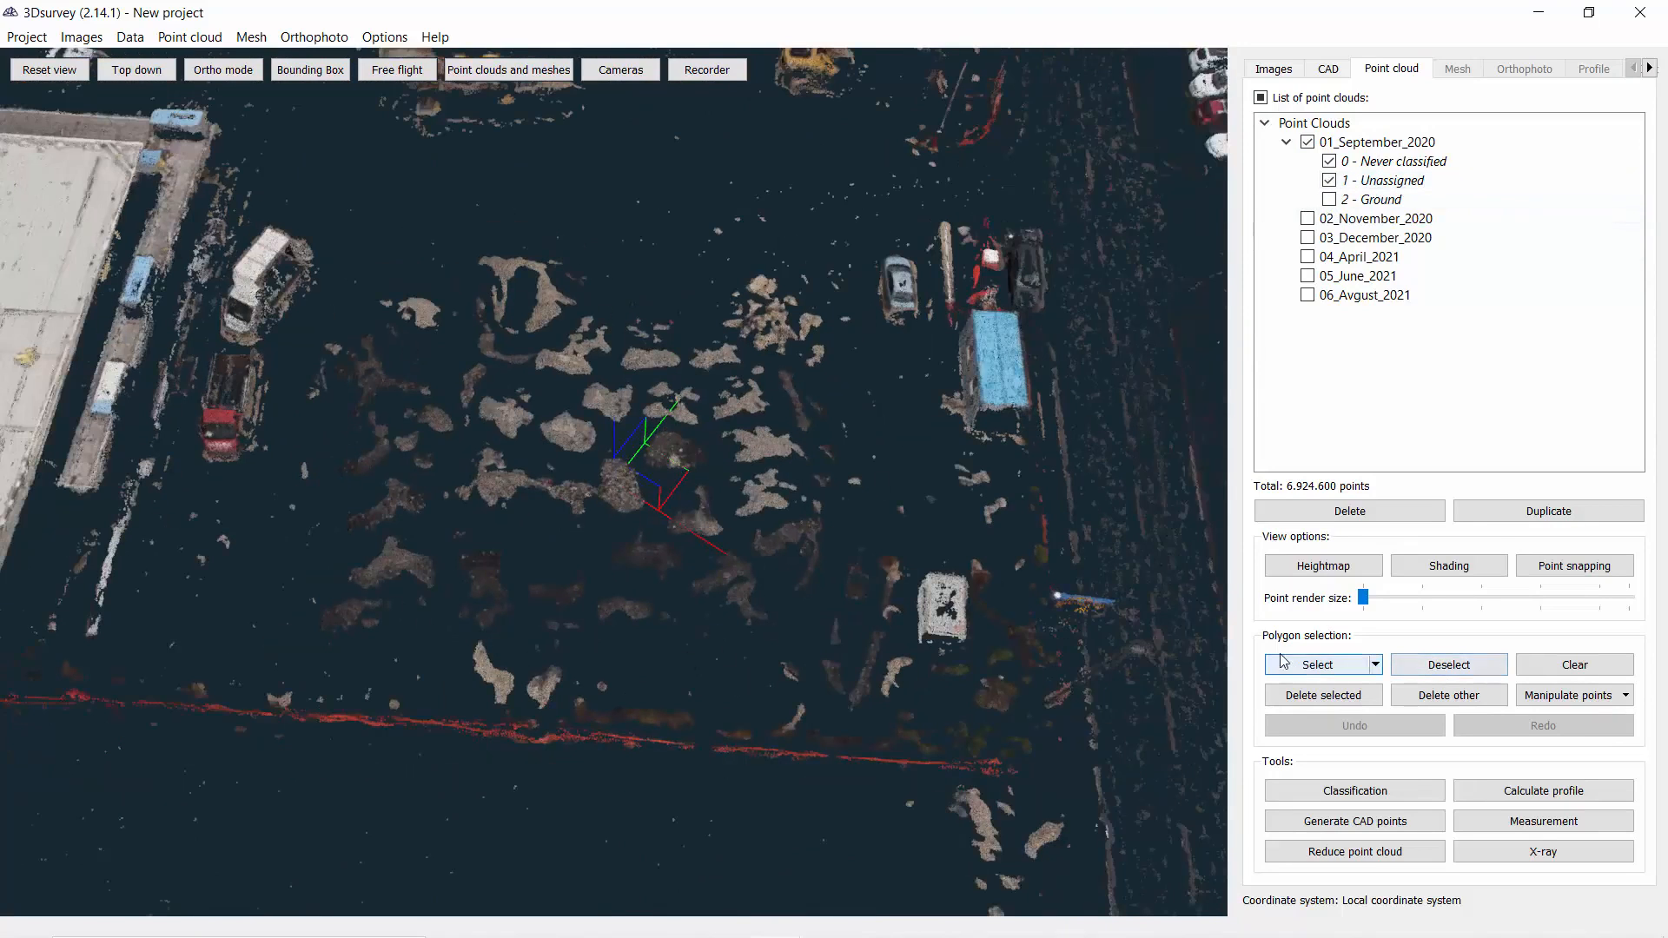
left_click(508, 220)
left_click(375, 259)
left_click(284, 477)
left_click(290, 598)
left_click(341, 664)
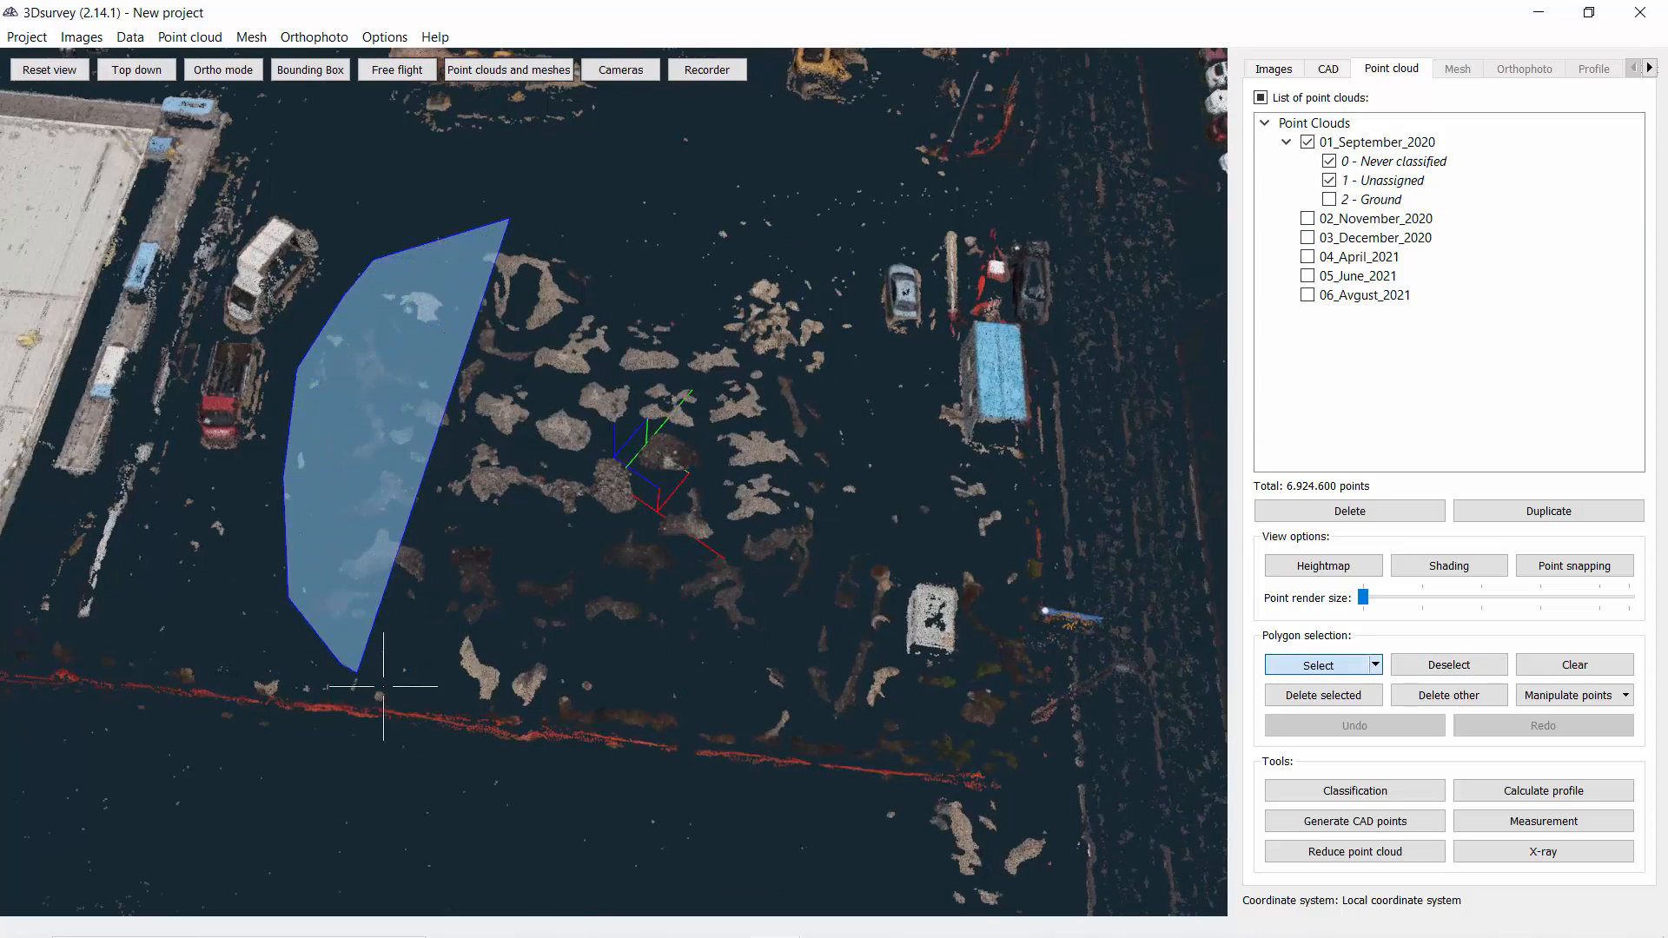
left_click(424, 698)
left_click(513, 710)
left_click(818, 742)
left_click(869, 739)
left_click(888, 692)
left_click(902, 613)
left_click(906, 549)
left_click(894, 430)
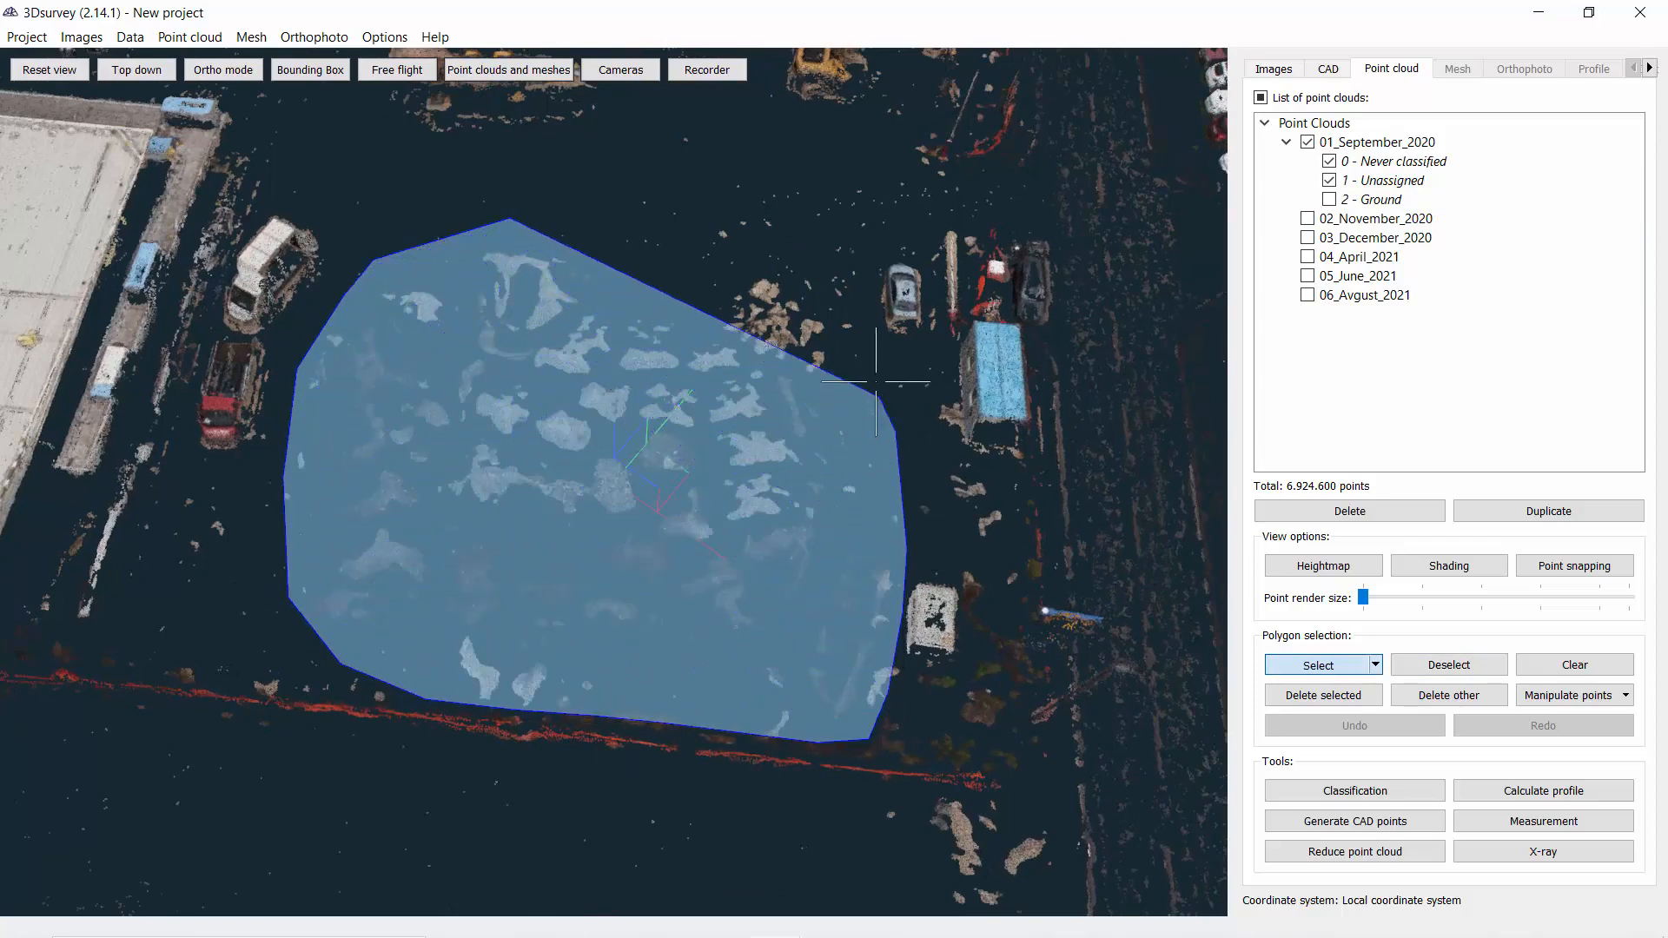
left_click(862, 356)
left_click(856, 286)
left_click(834, 217)
double_click(686, 201)
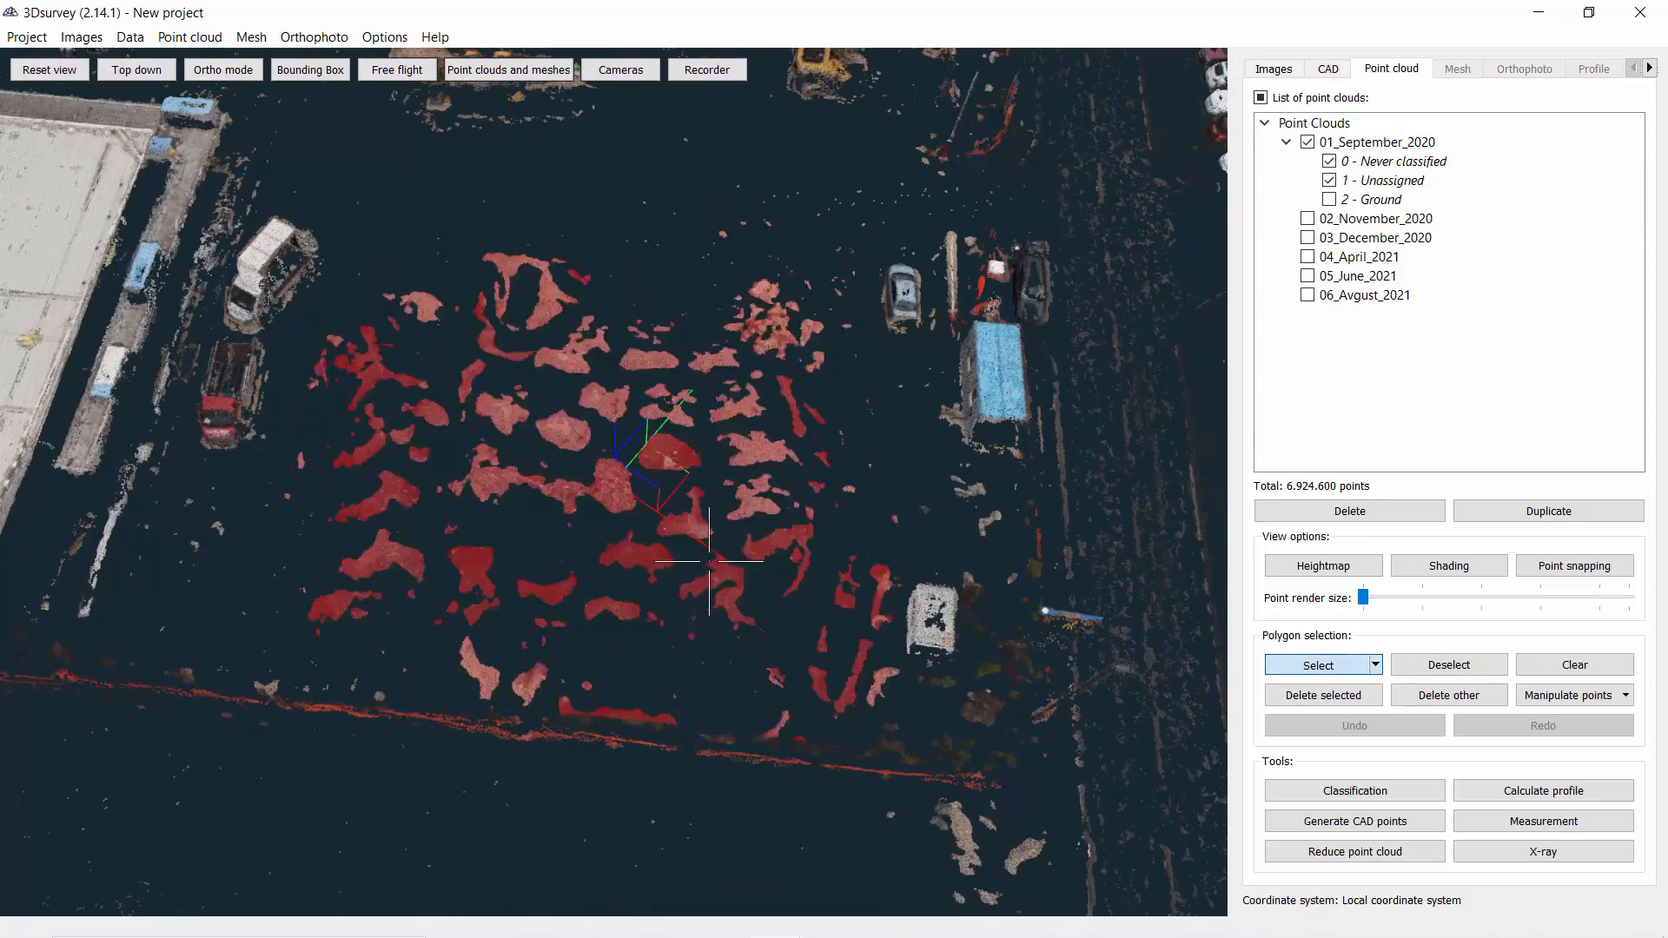
Assign the selected stockpile points to the 2 - Ground class of 01_September_2020
right_click(1385, 210)
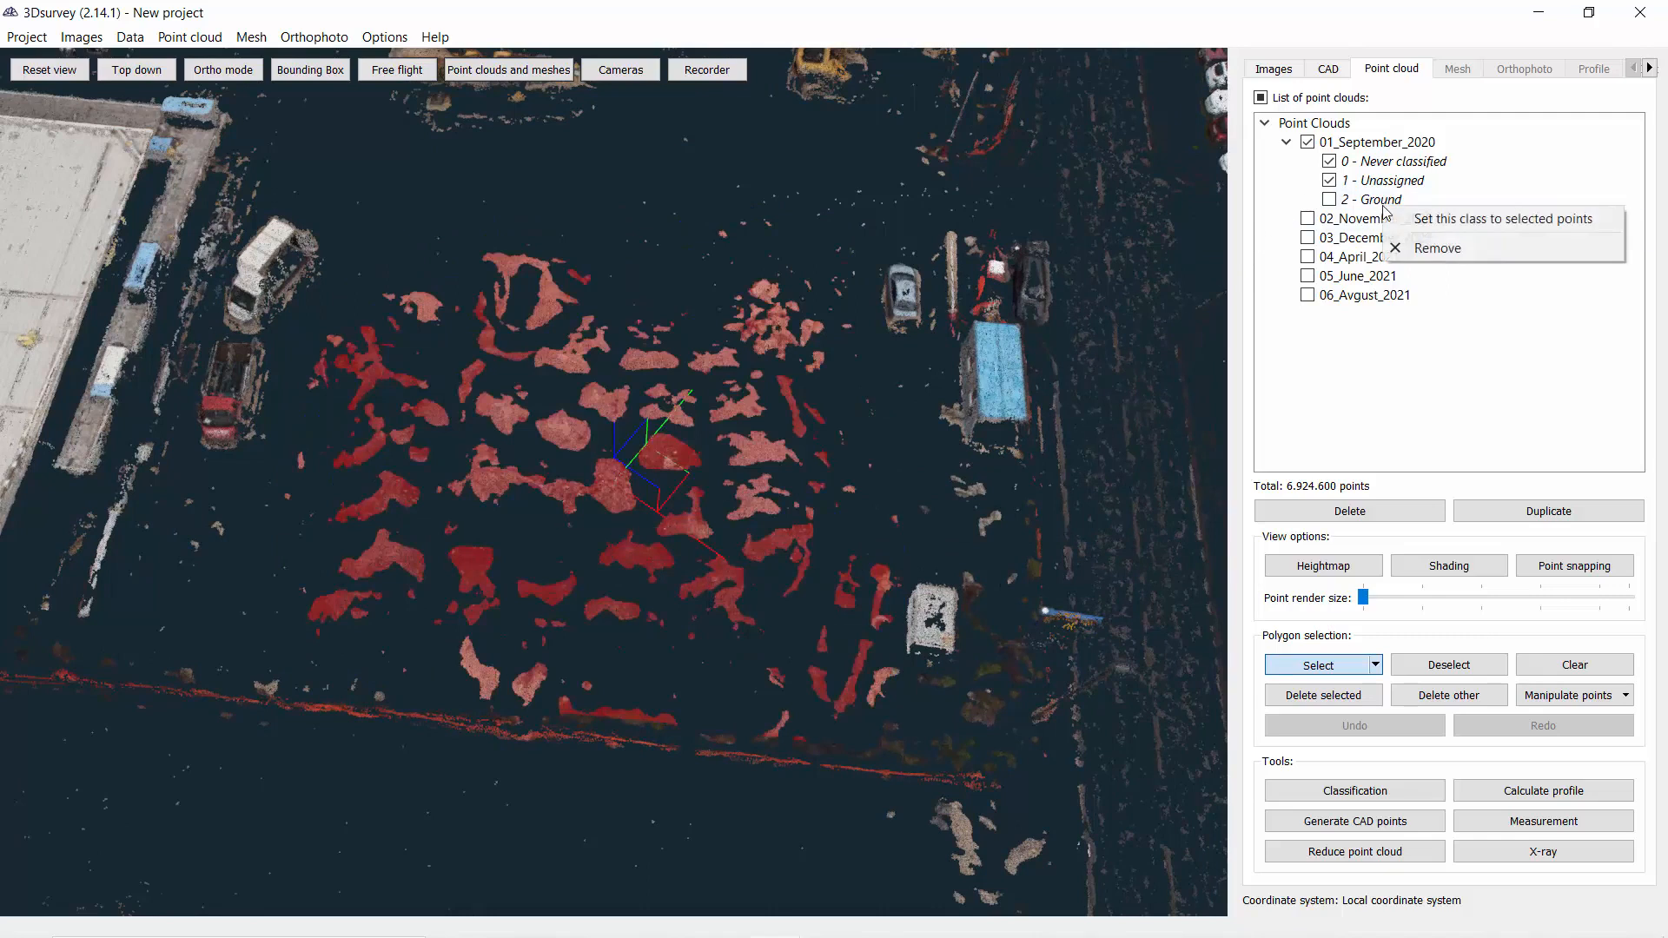
left_click(1365, 200)
right_click(1364, 200)
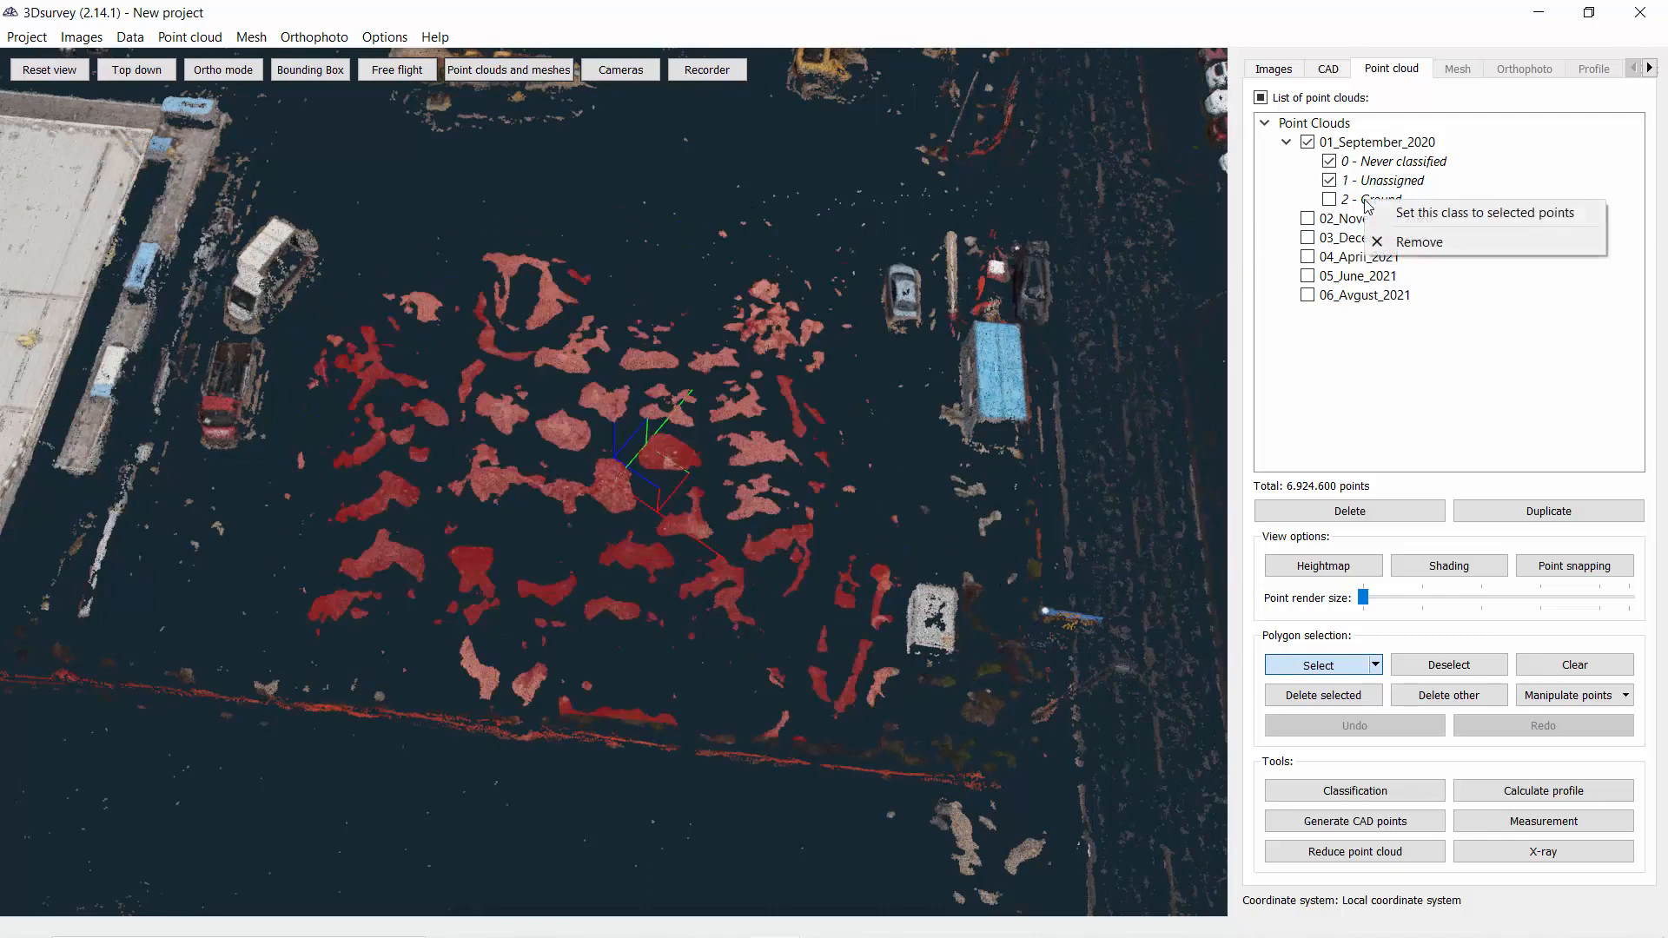
left_click(1412, 216)
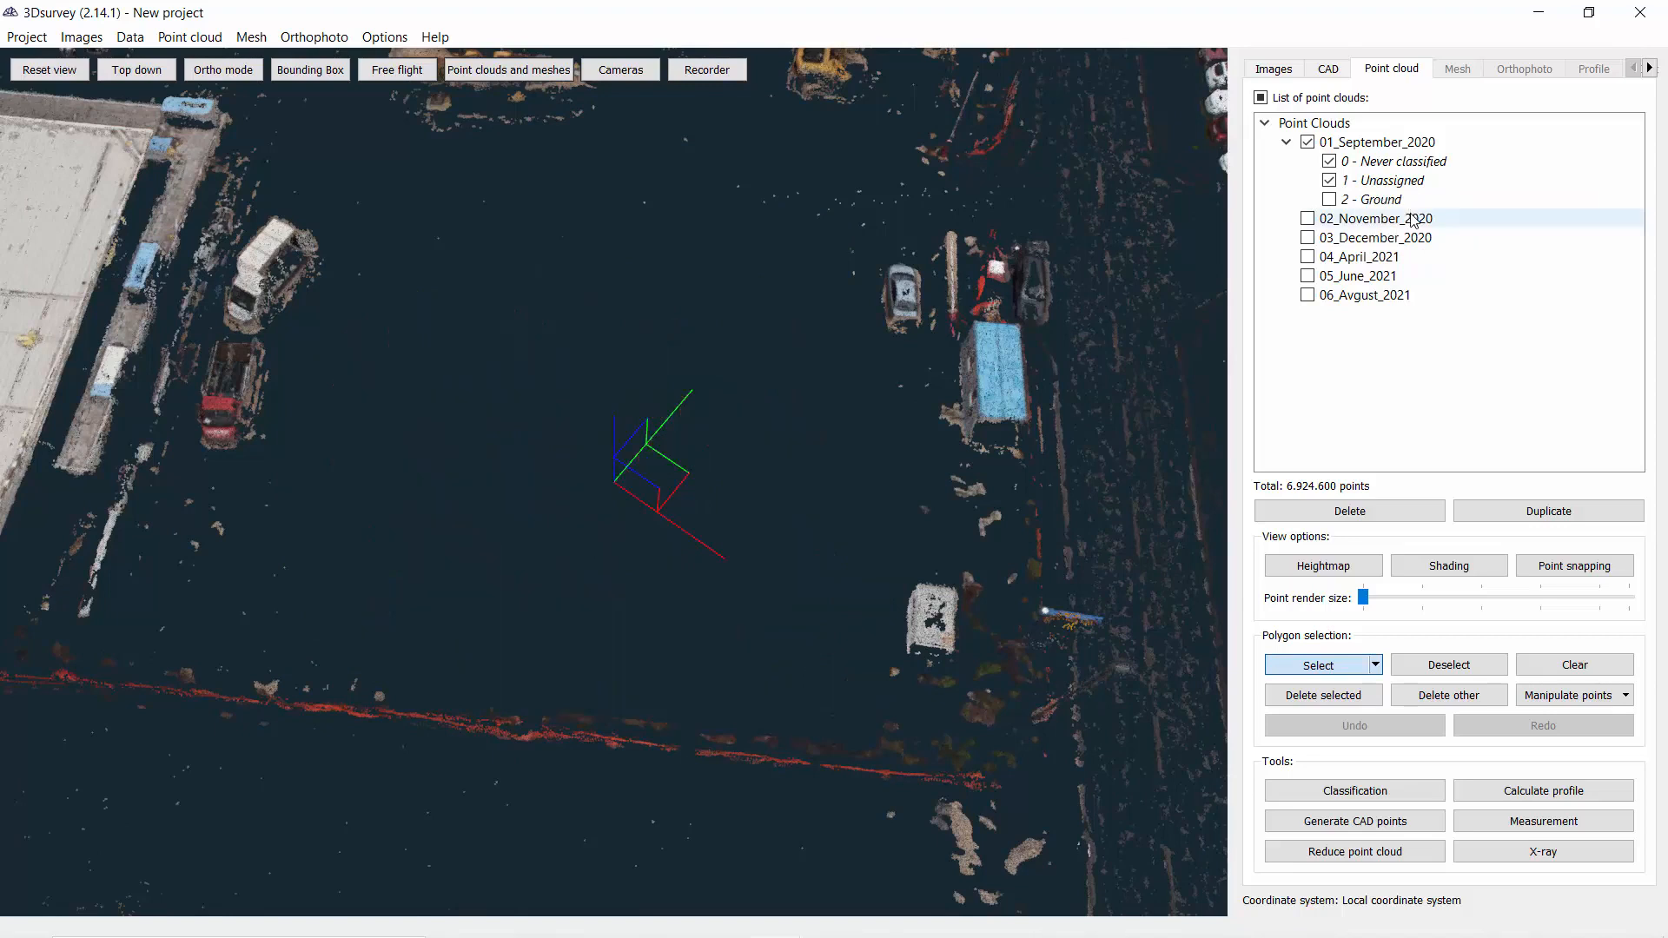
Hide the 1 - Unassigned class of 01_September_2020, show its 2 - Ground class, and clear the point selection
left_click(1330, 183)
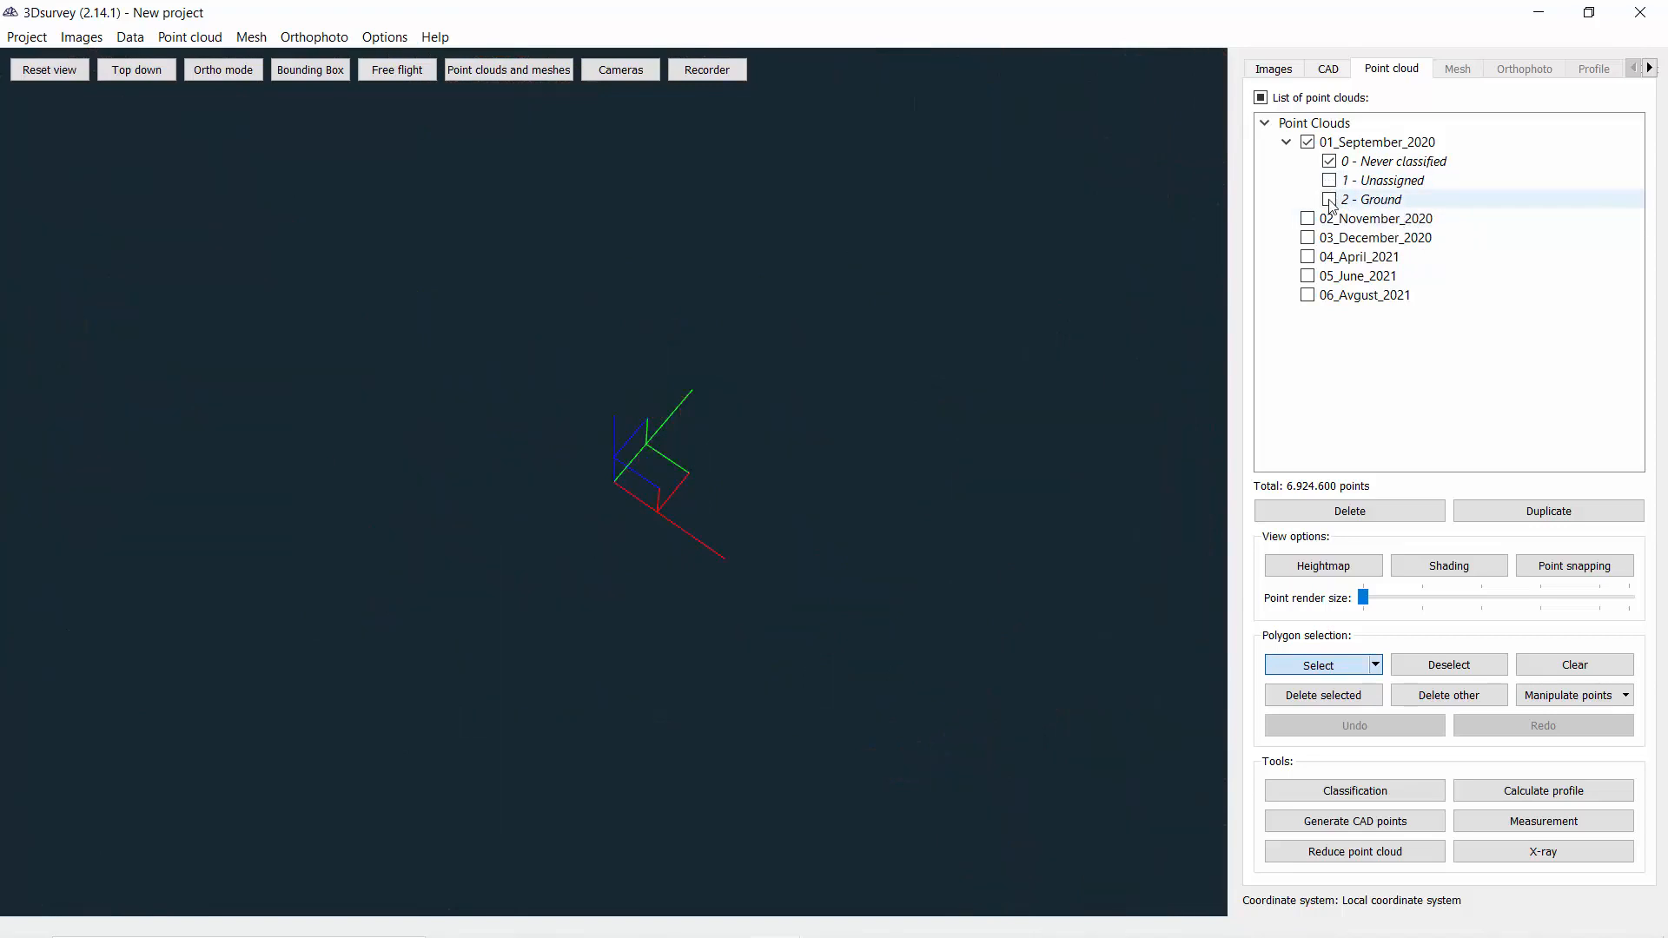
left_click(1331, 202)
scroll(834, 452, "down", 5)
left_click_drag(834, 486, 923, 383)
scroll(923, 383, "down", 4)
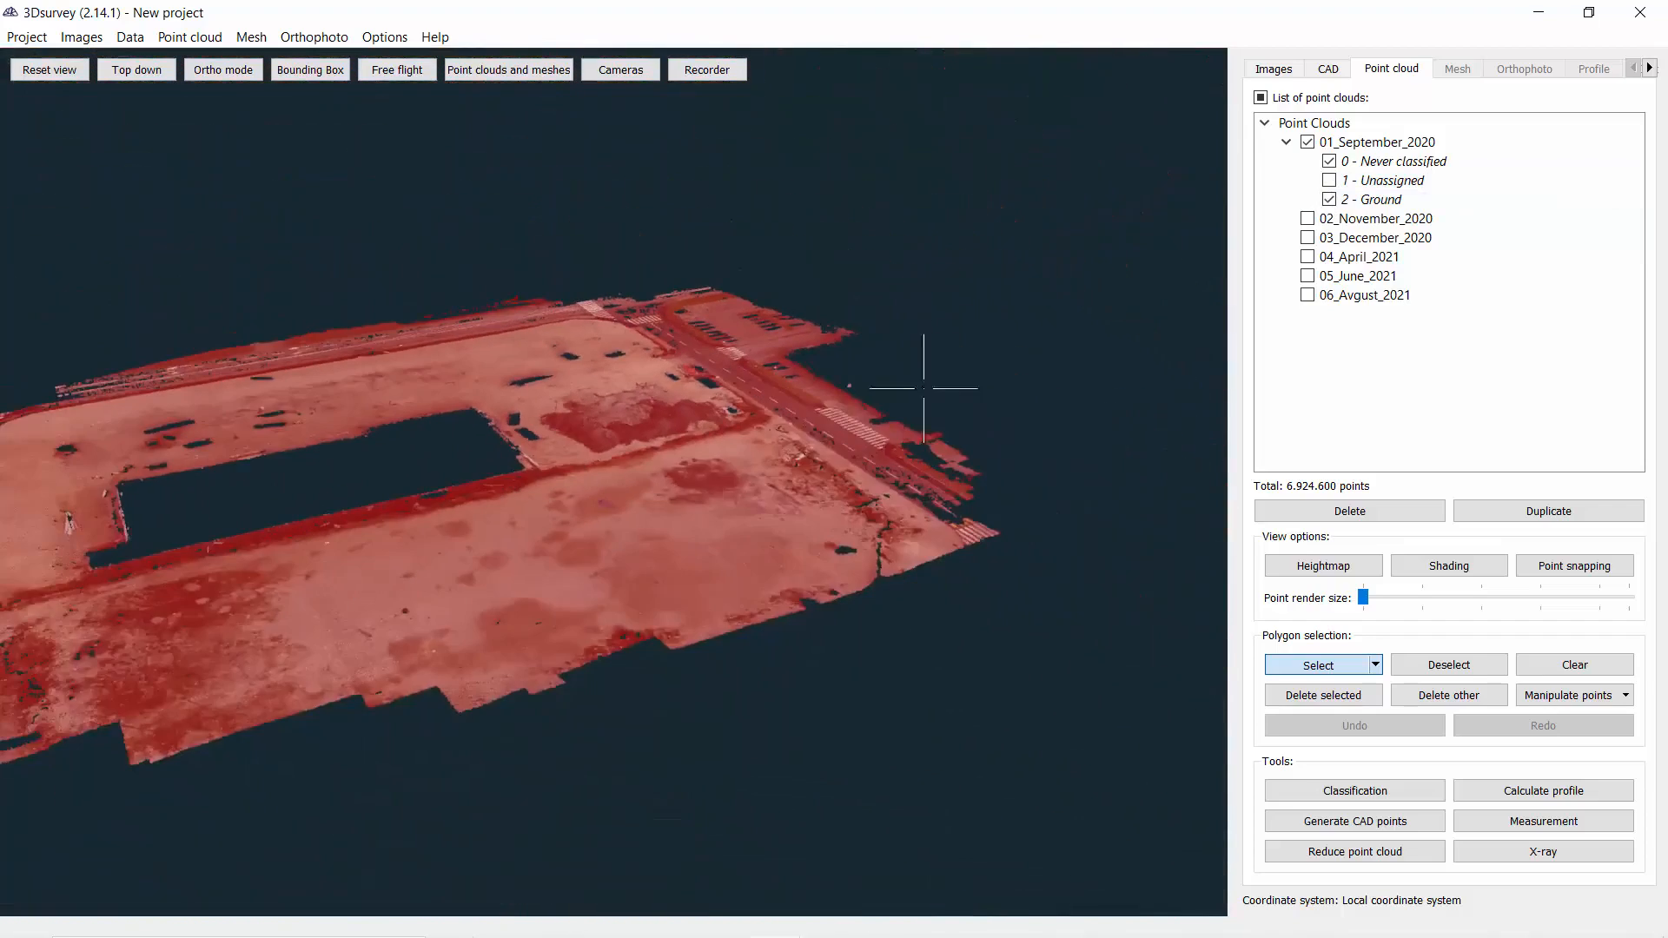
left_click_drag(531, 511, 657, 549)
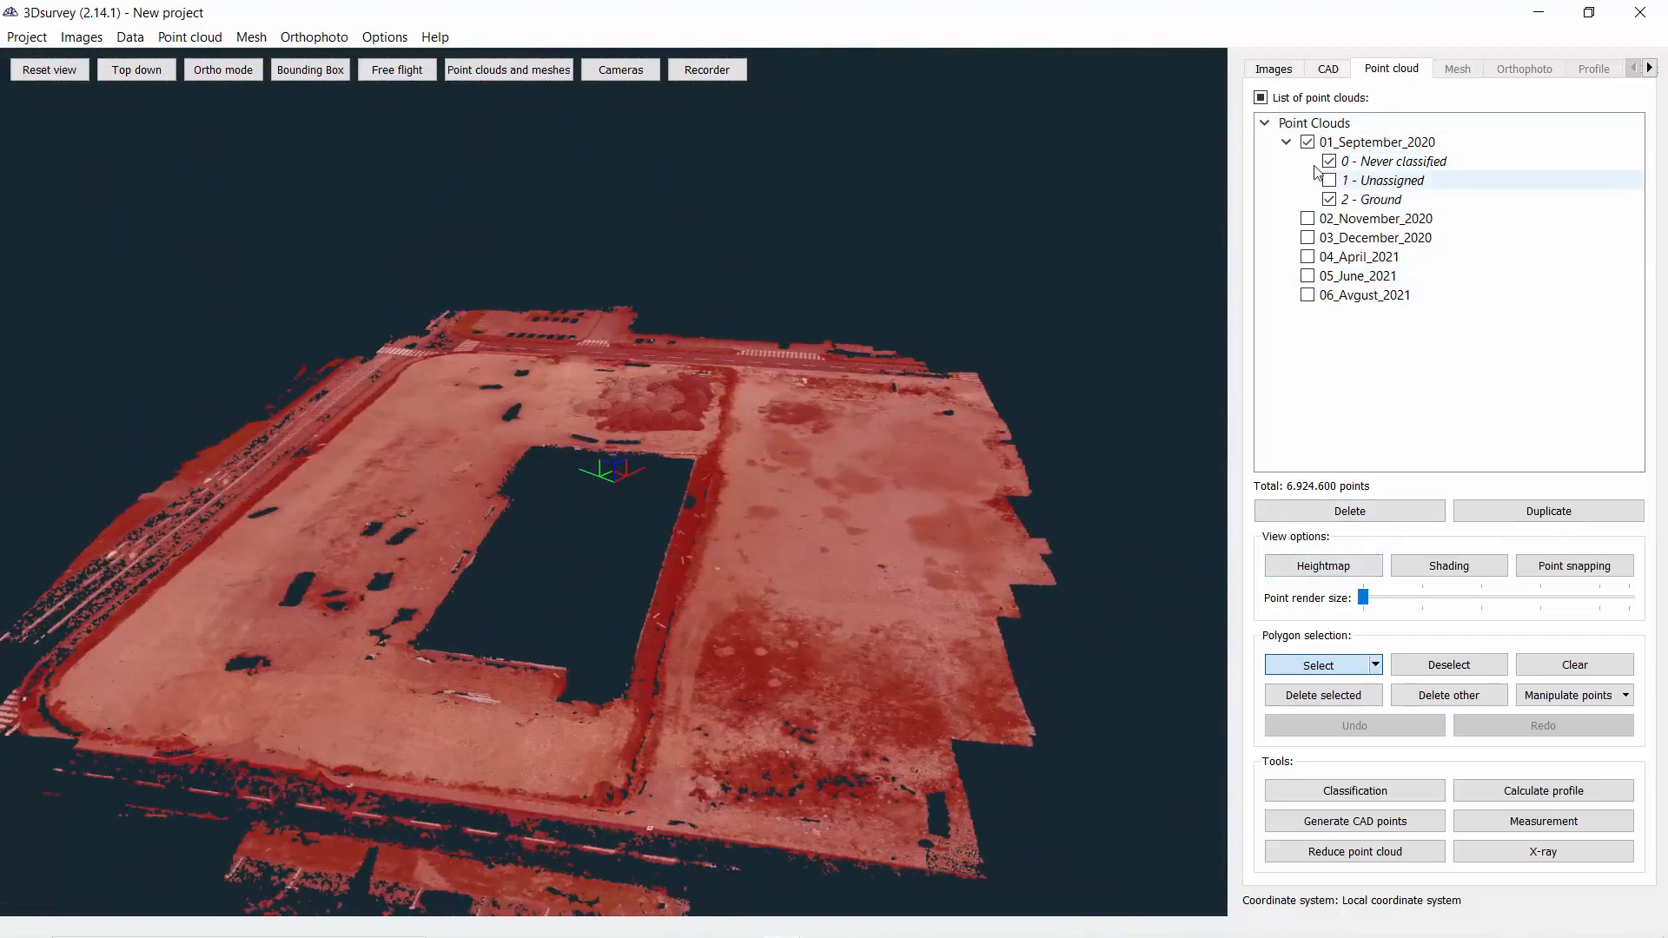
left_click(1575, 666)
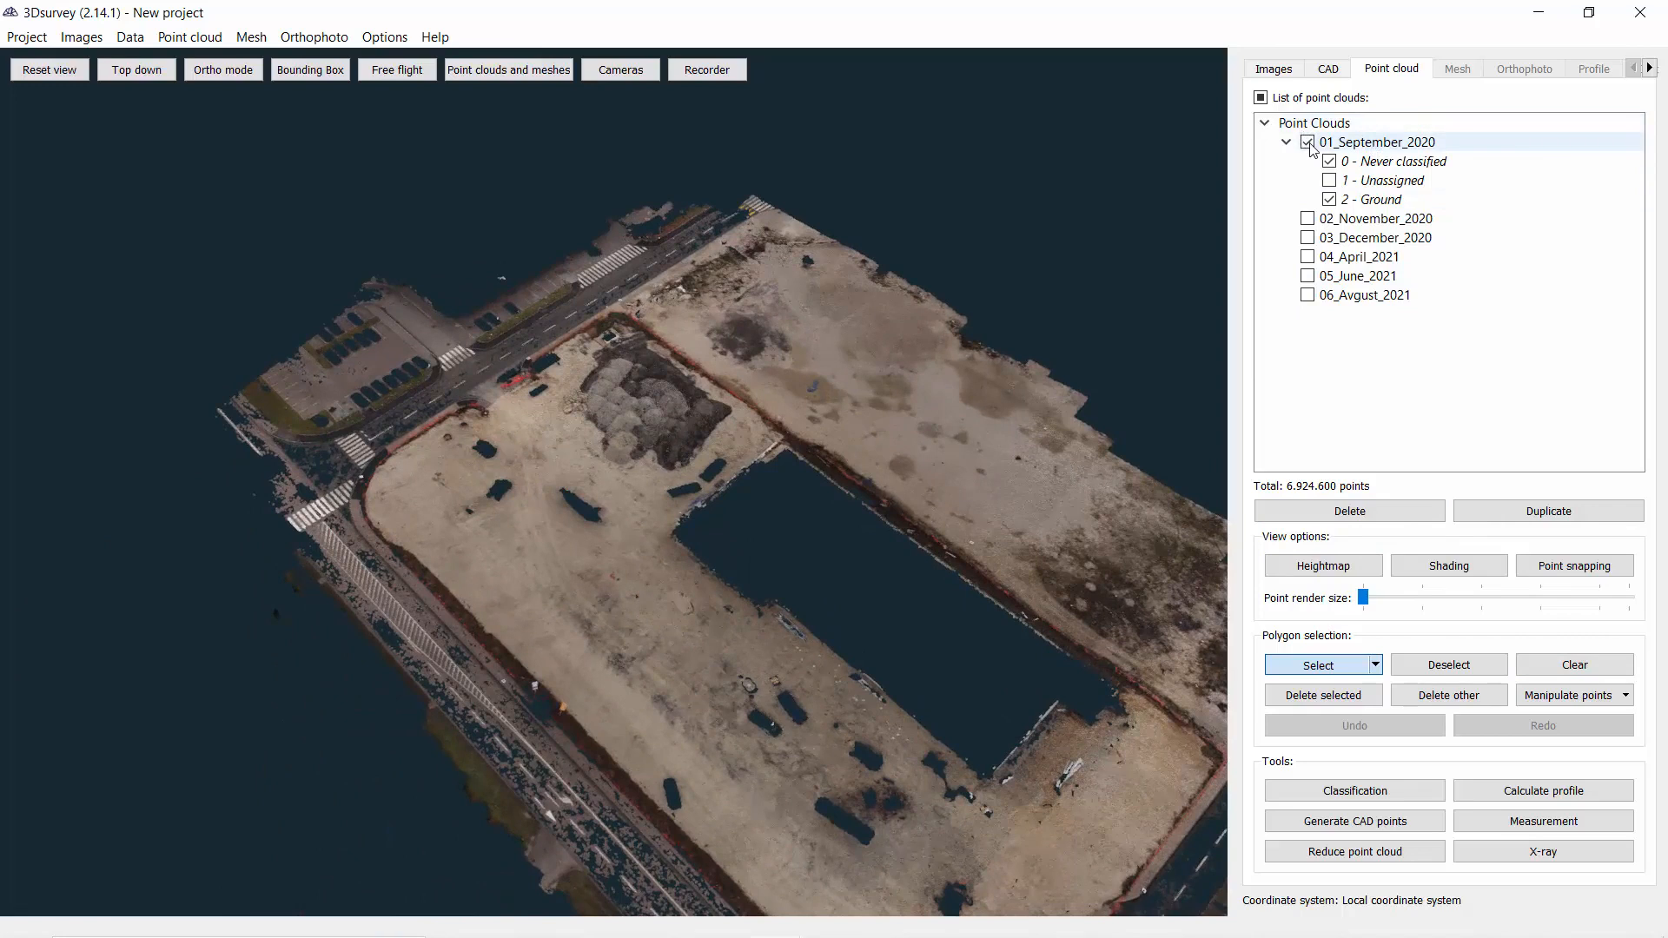
Show only the 05_June_2021 cloud in place of 01_September_2020 and set its point color to Default
left_click(1308, 143)
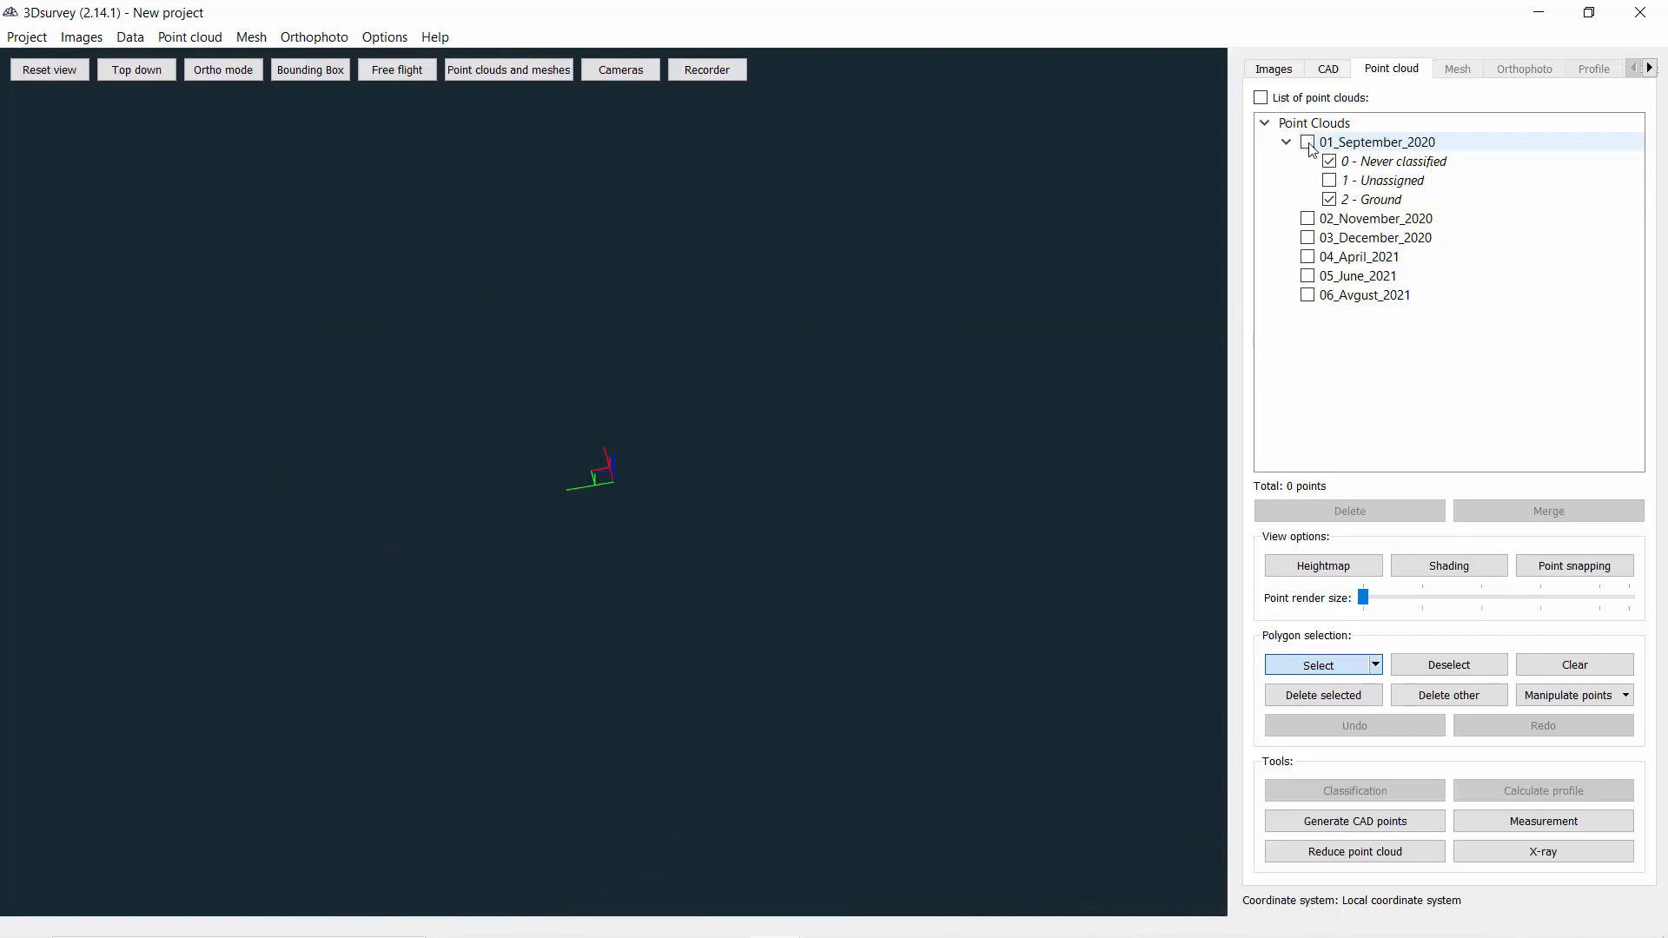
left_click(1307, 277)
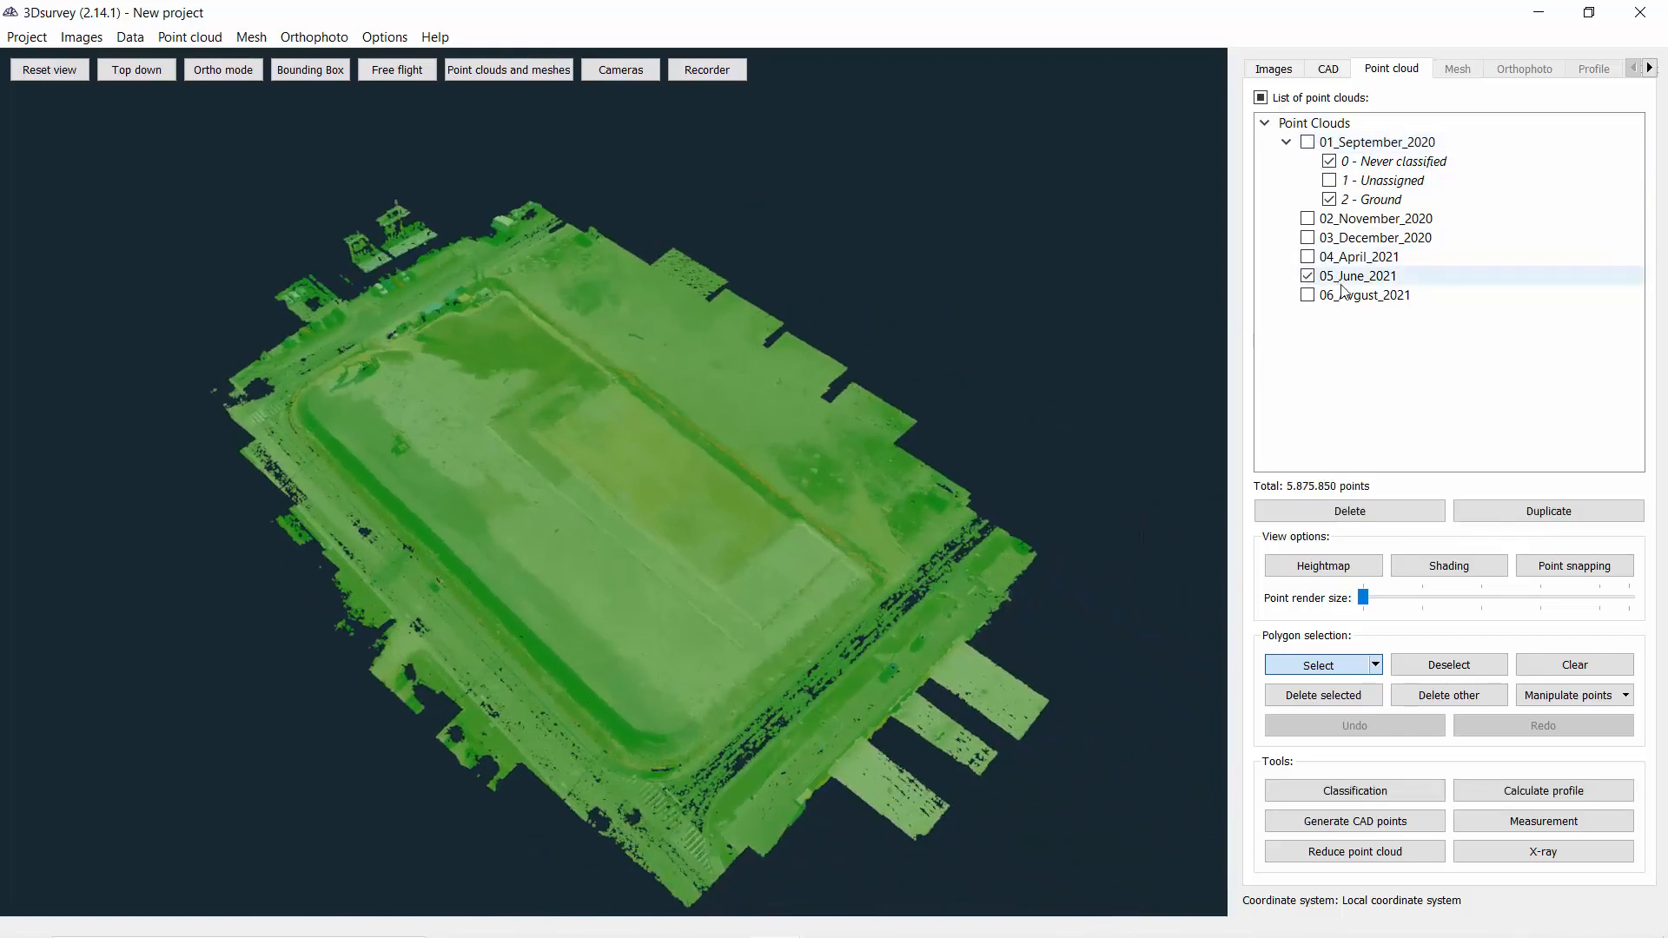
right_click(1346, 277)
mouse_move(1409, 379)
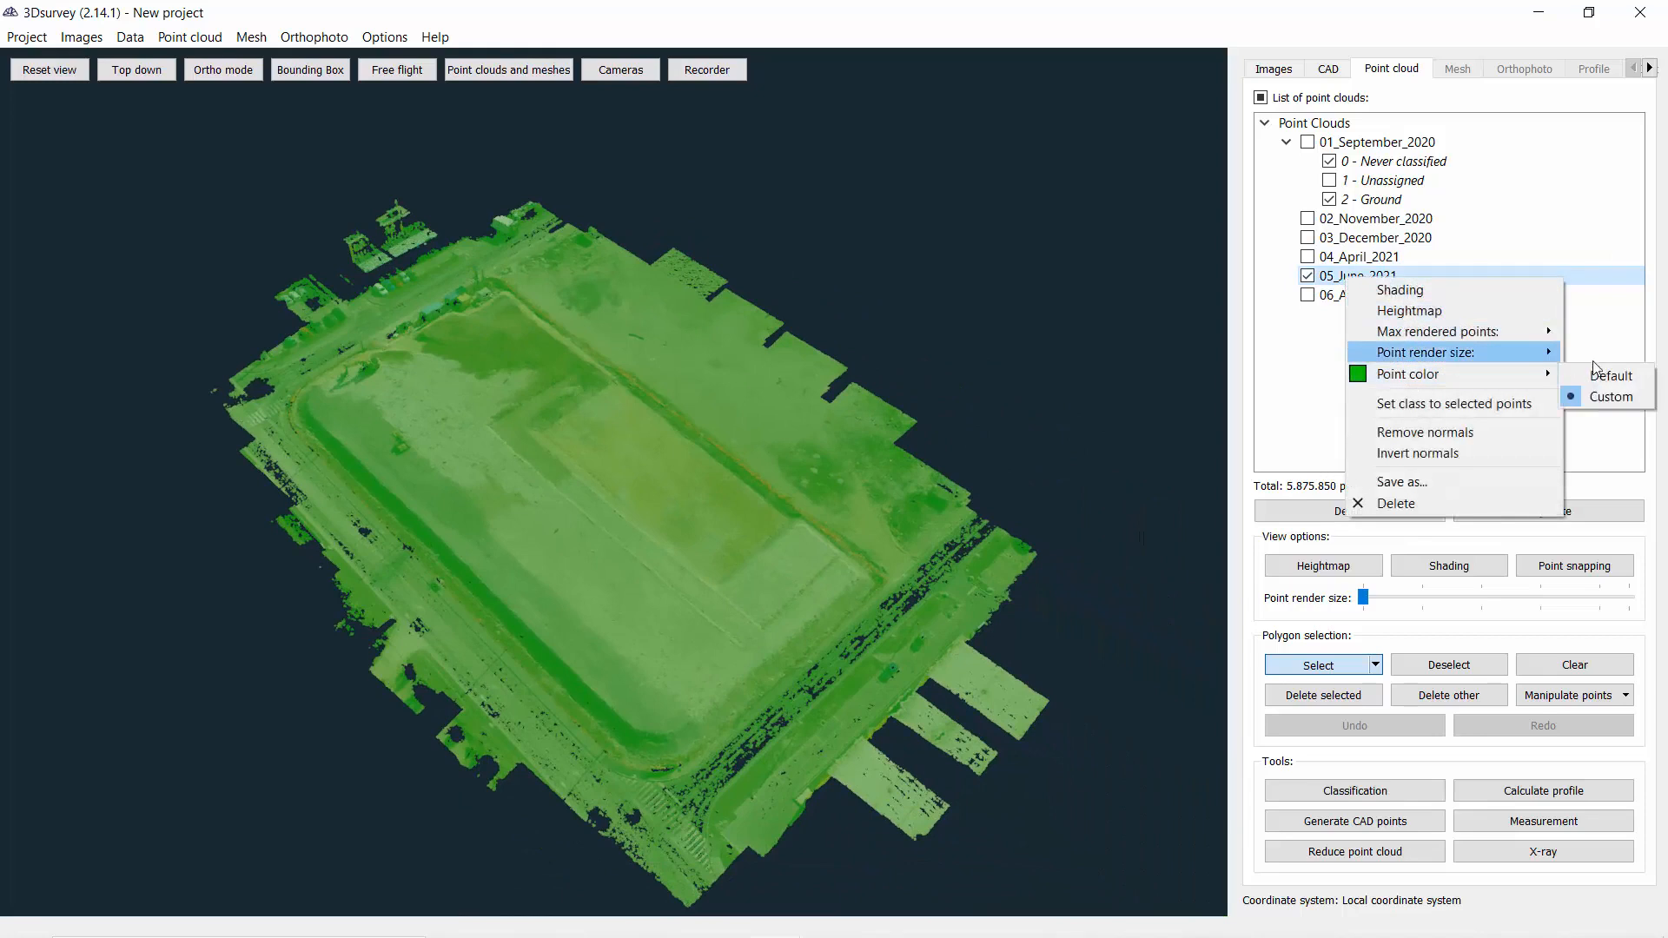
left_click(1611, 375)
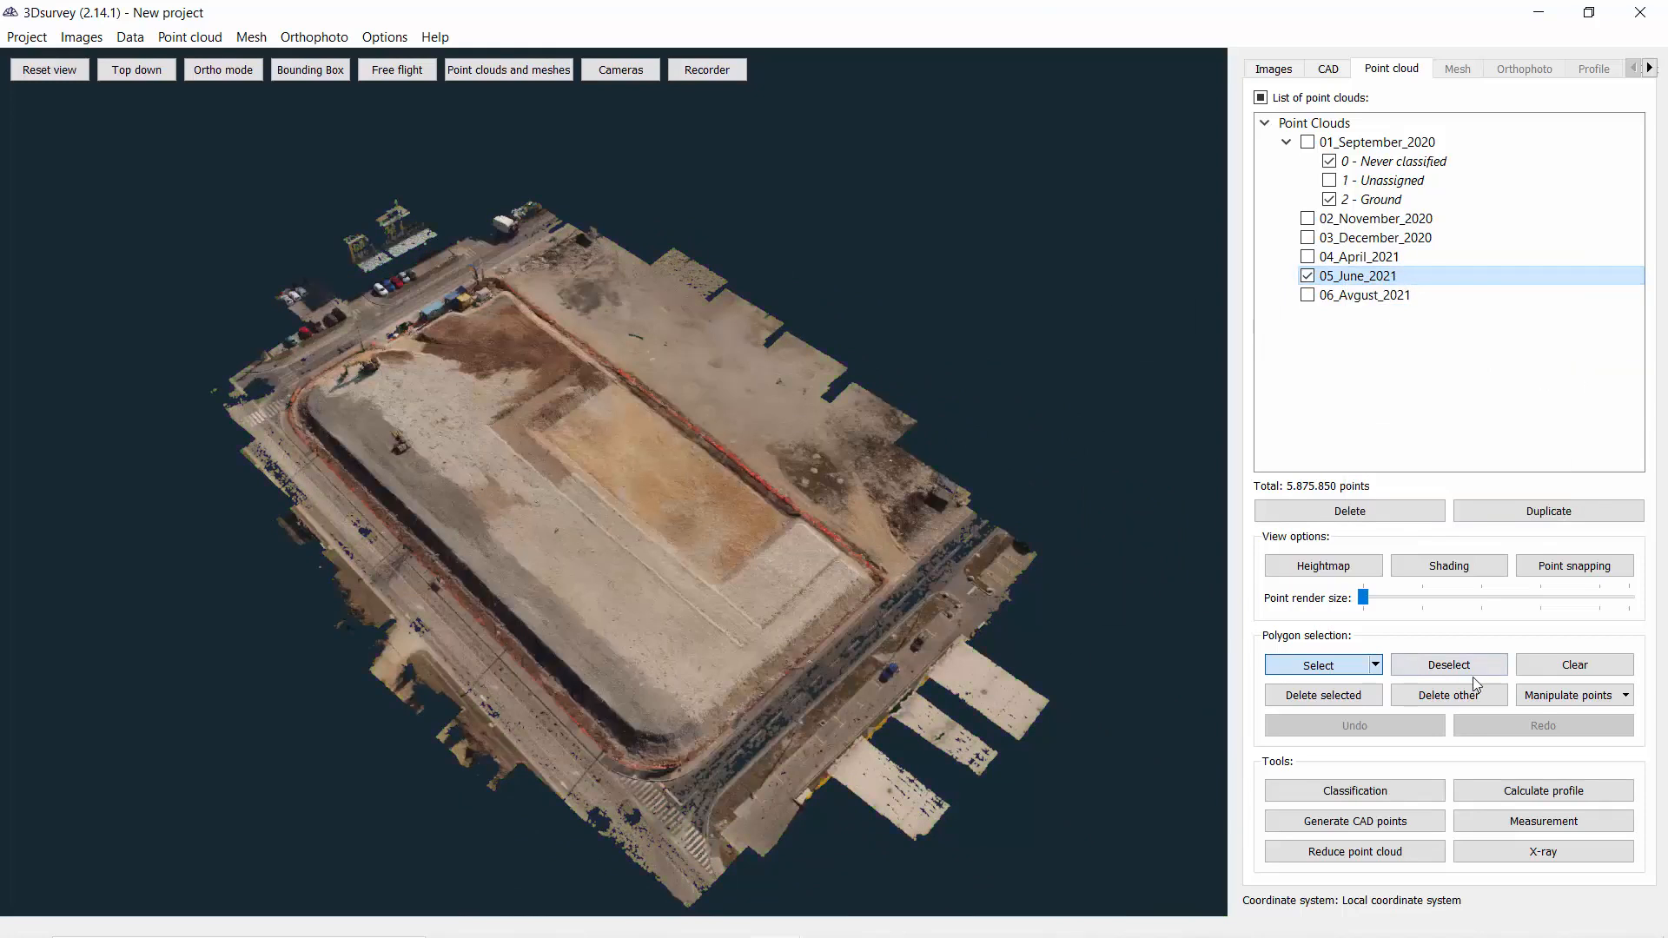
Classify the ground of 05_June_2021 with the preset parameters, picking the large terrain region in the orange excavation area
left_click(1329, 790)
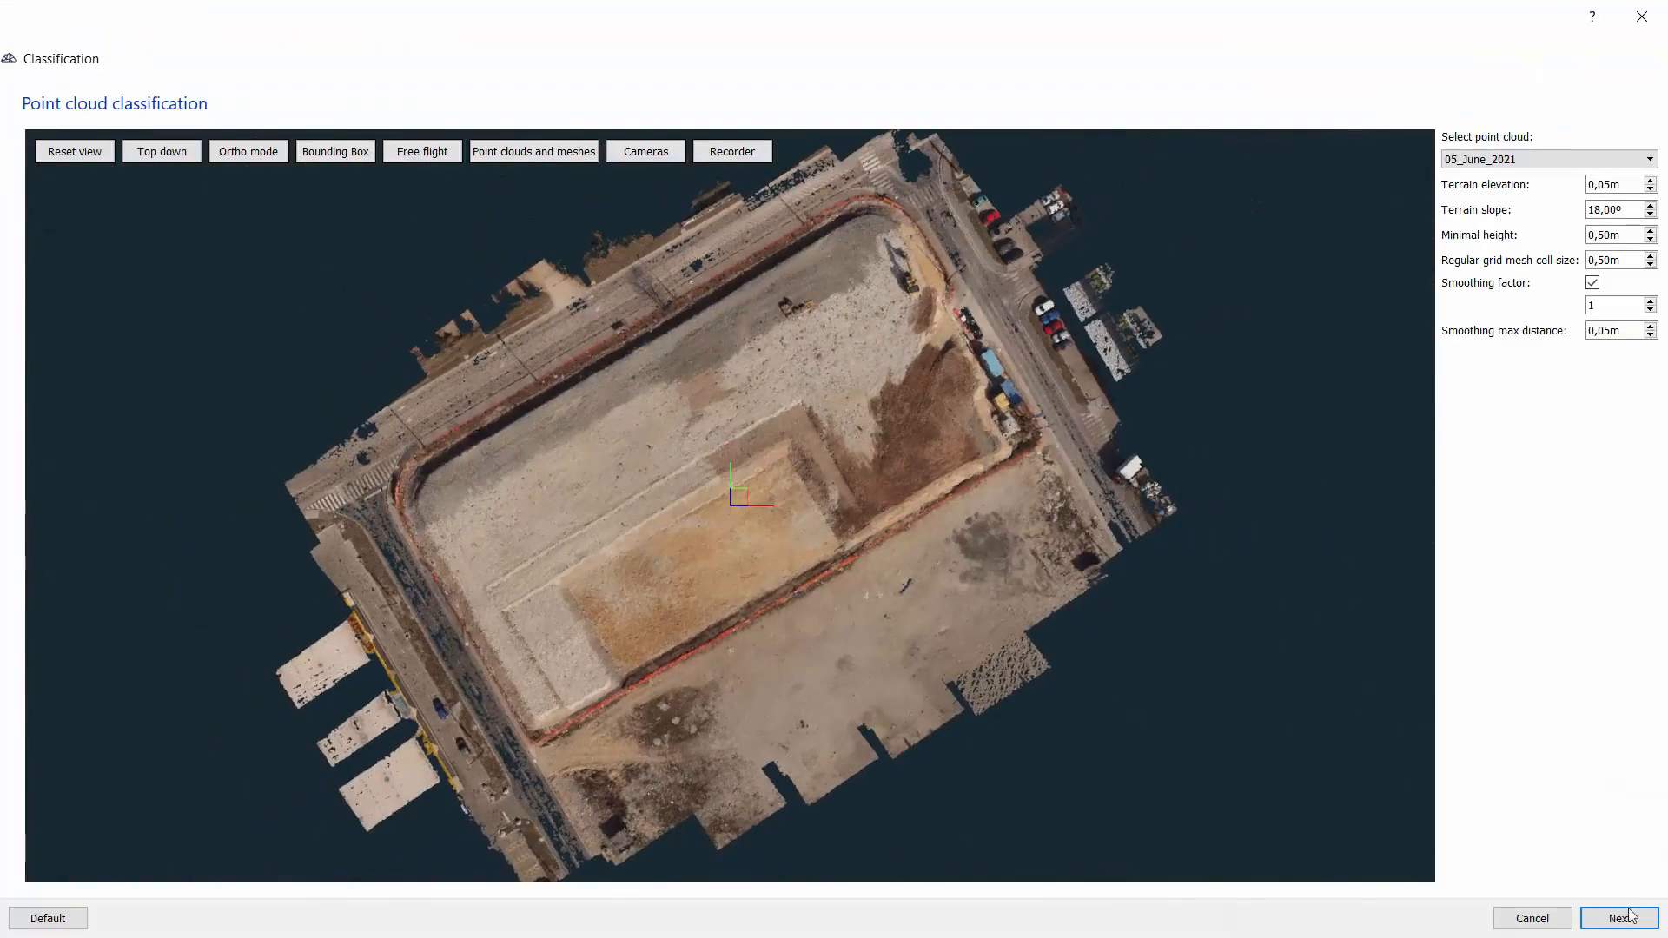
left_click(1621, 918)
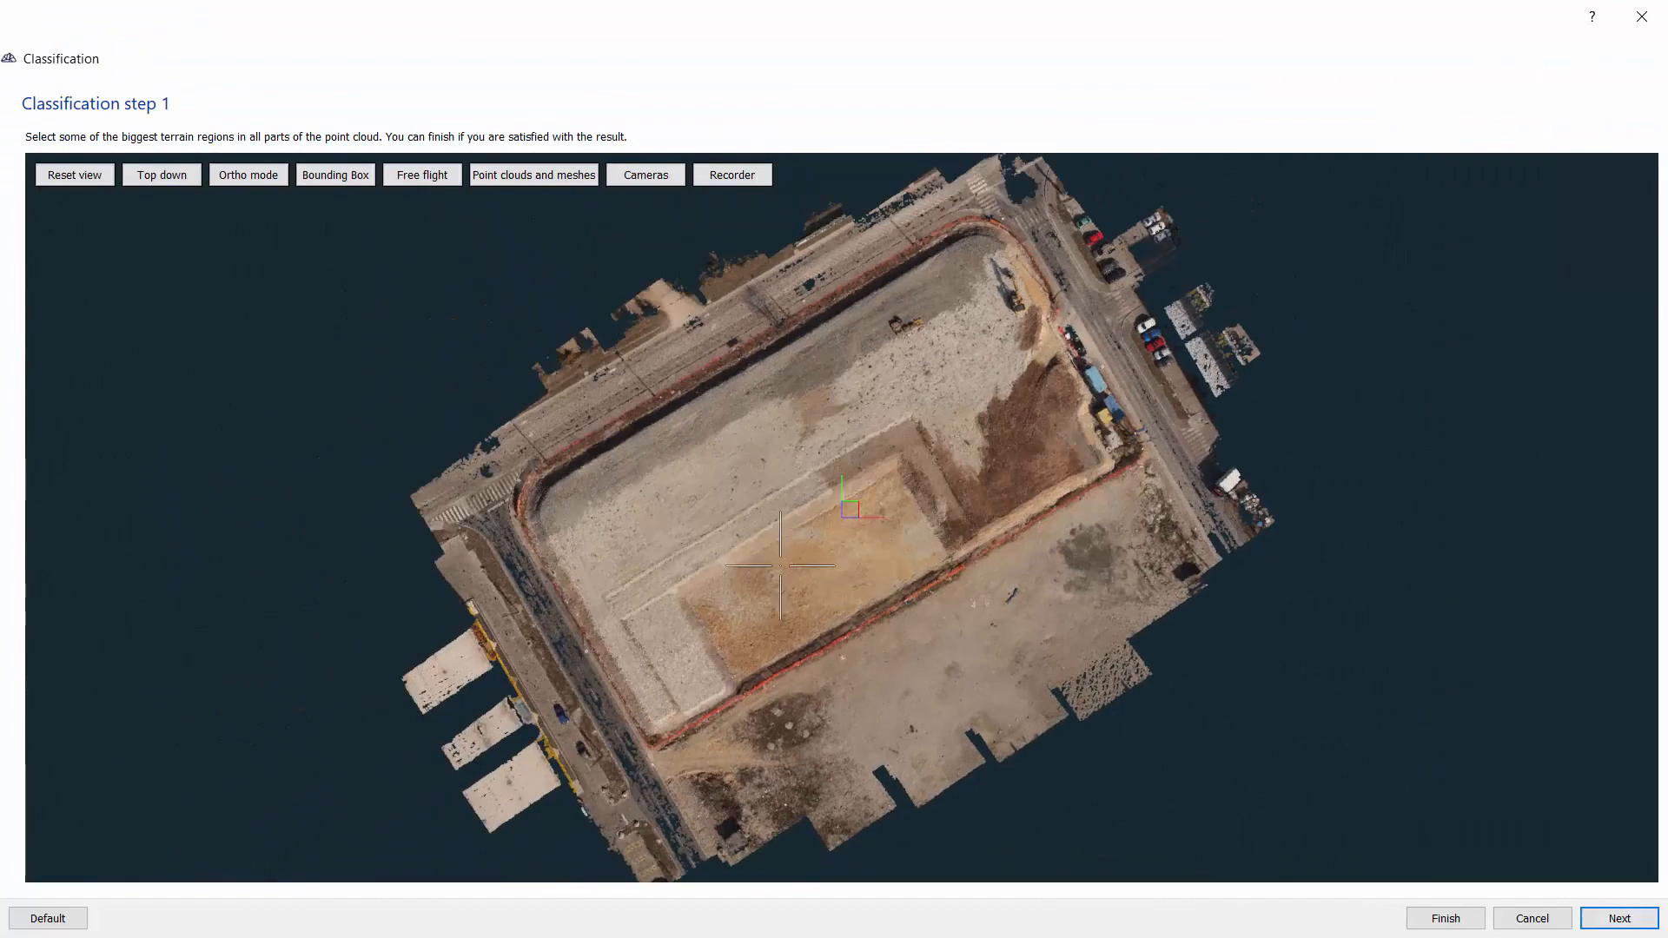
mouse_move(793, 565)
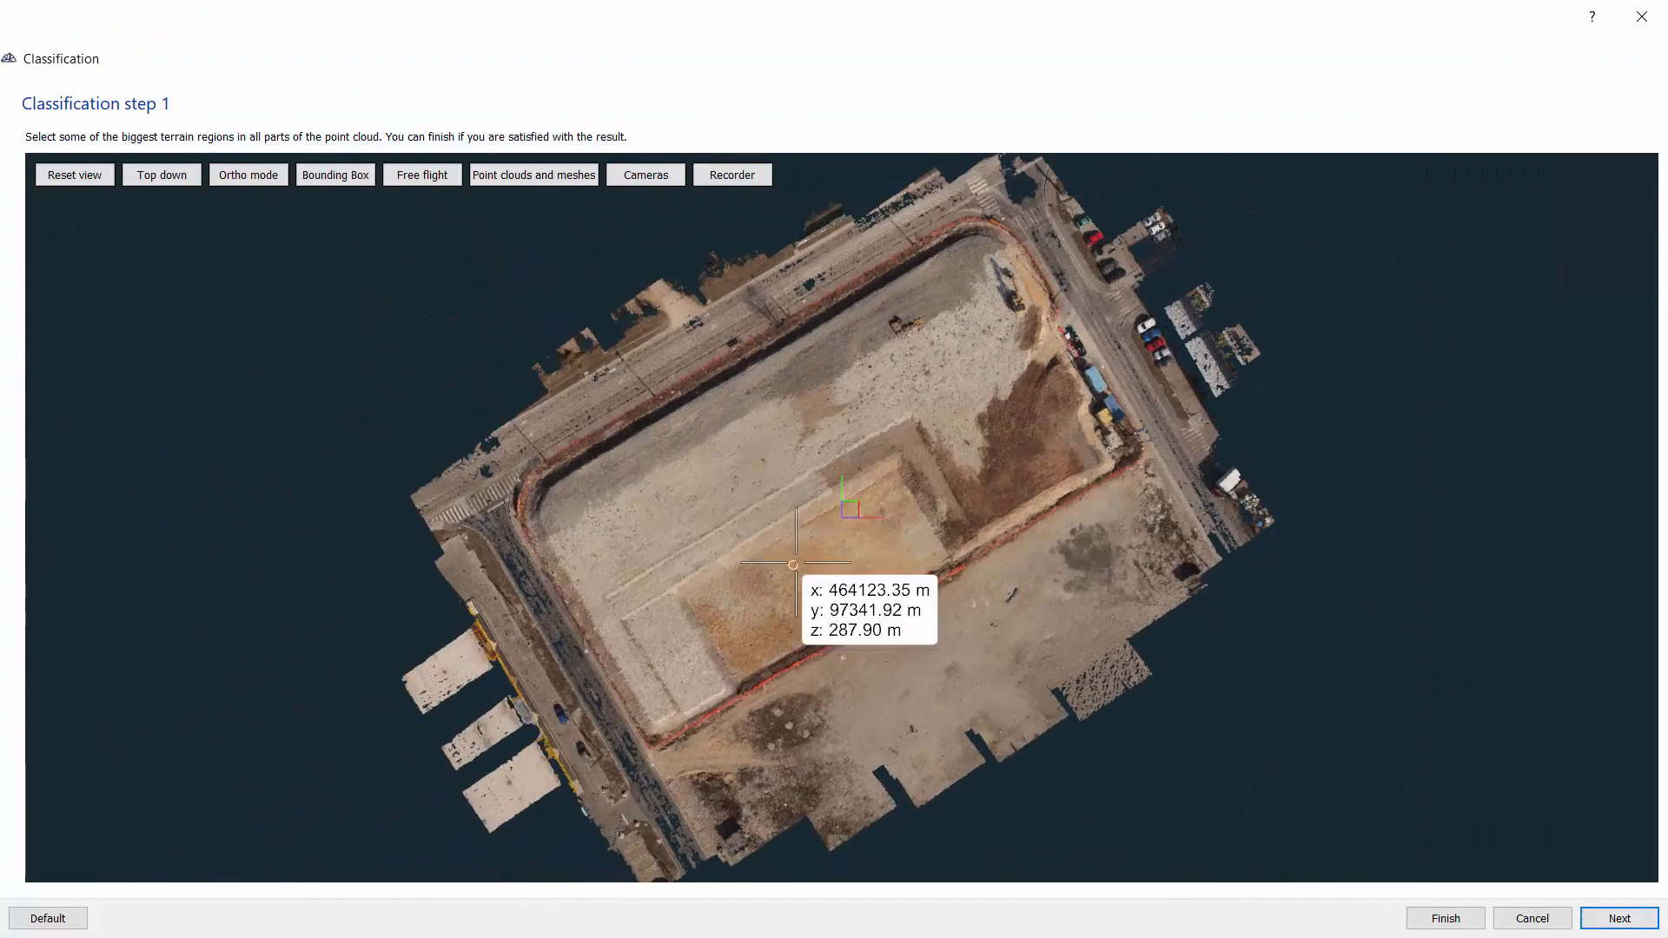
left_click(793, 565)
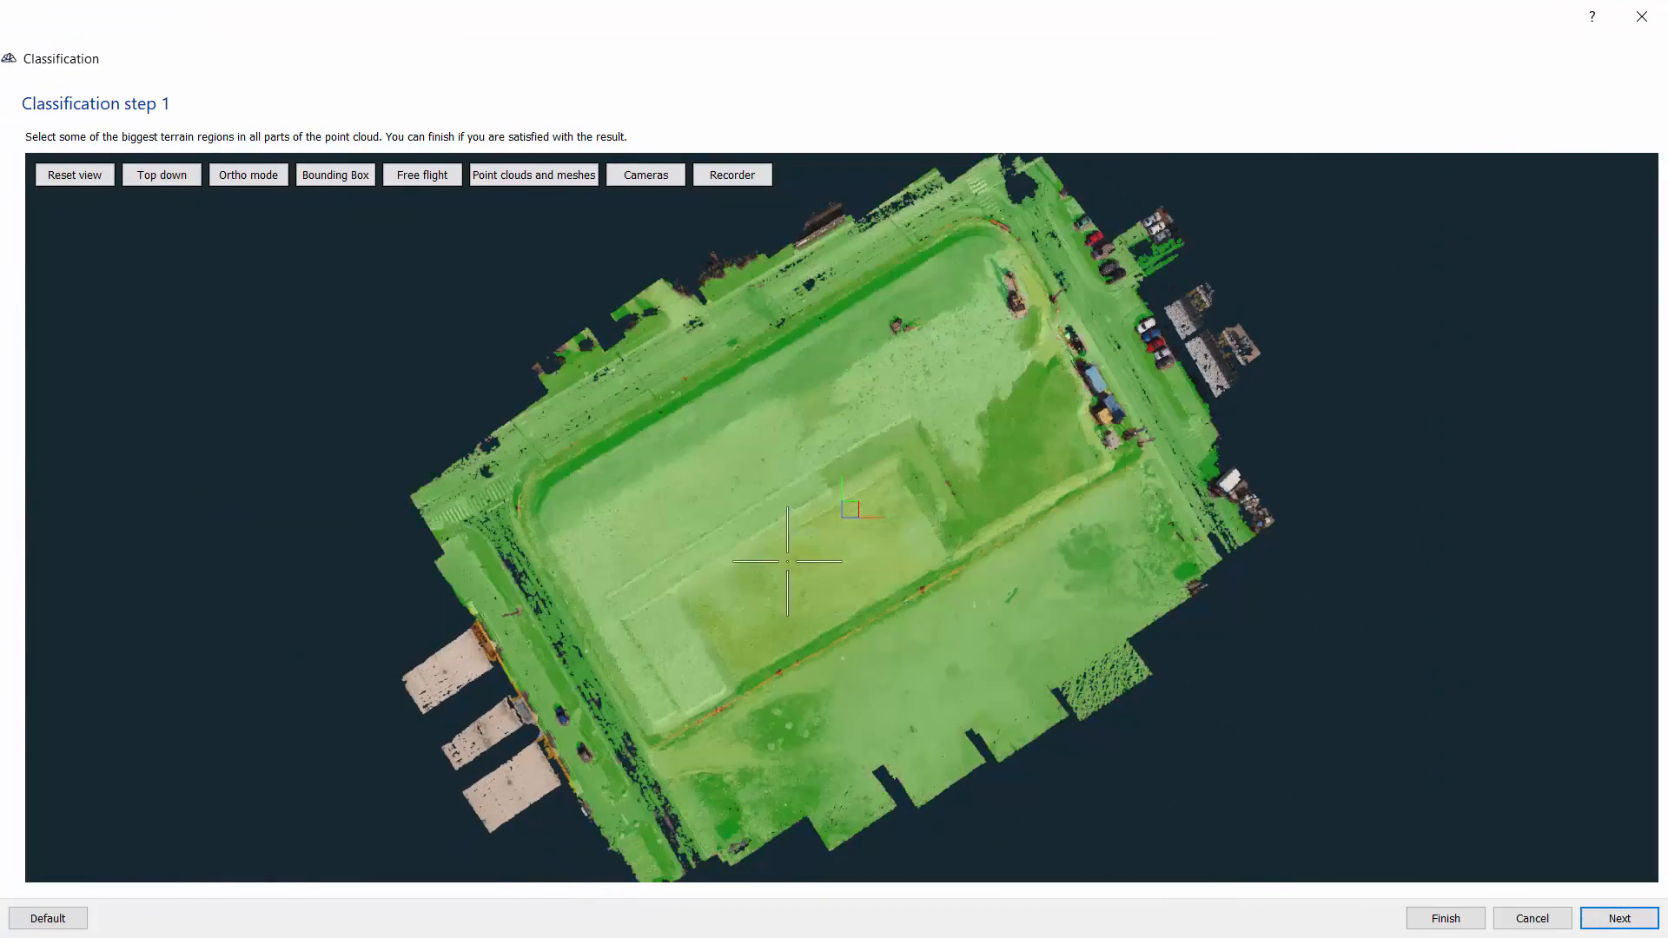
left_click(1593, 920)
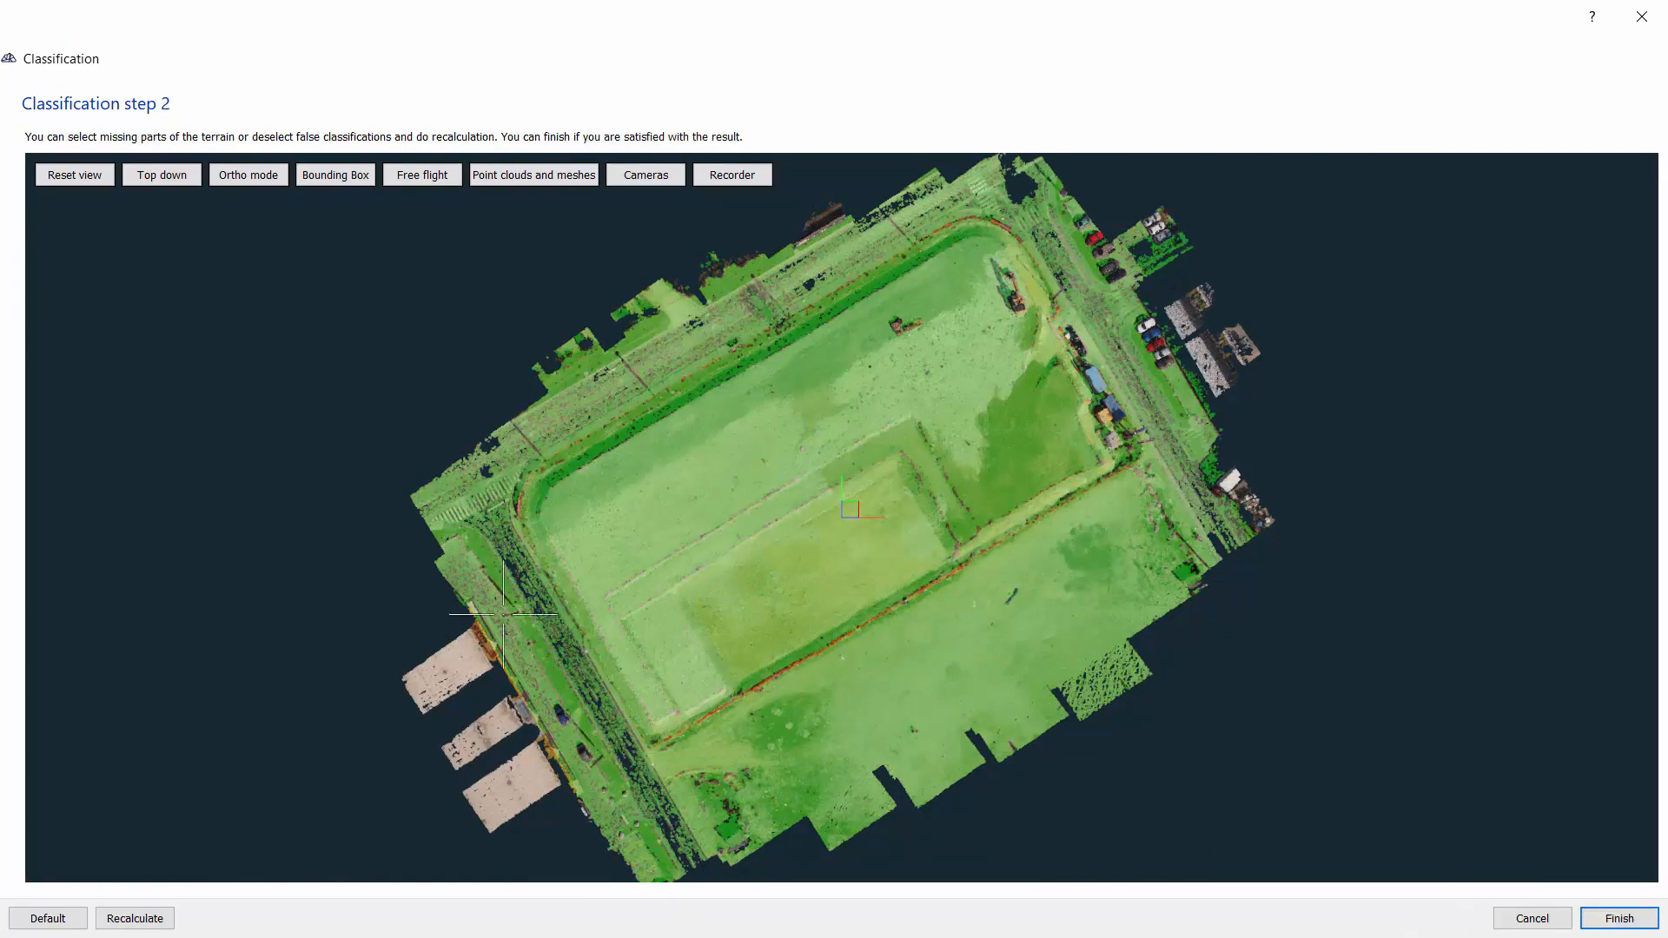
left_click(1618, 918)
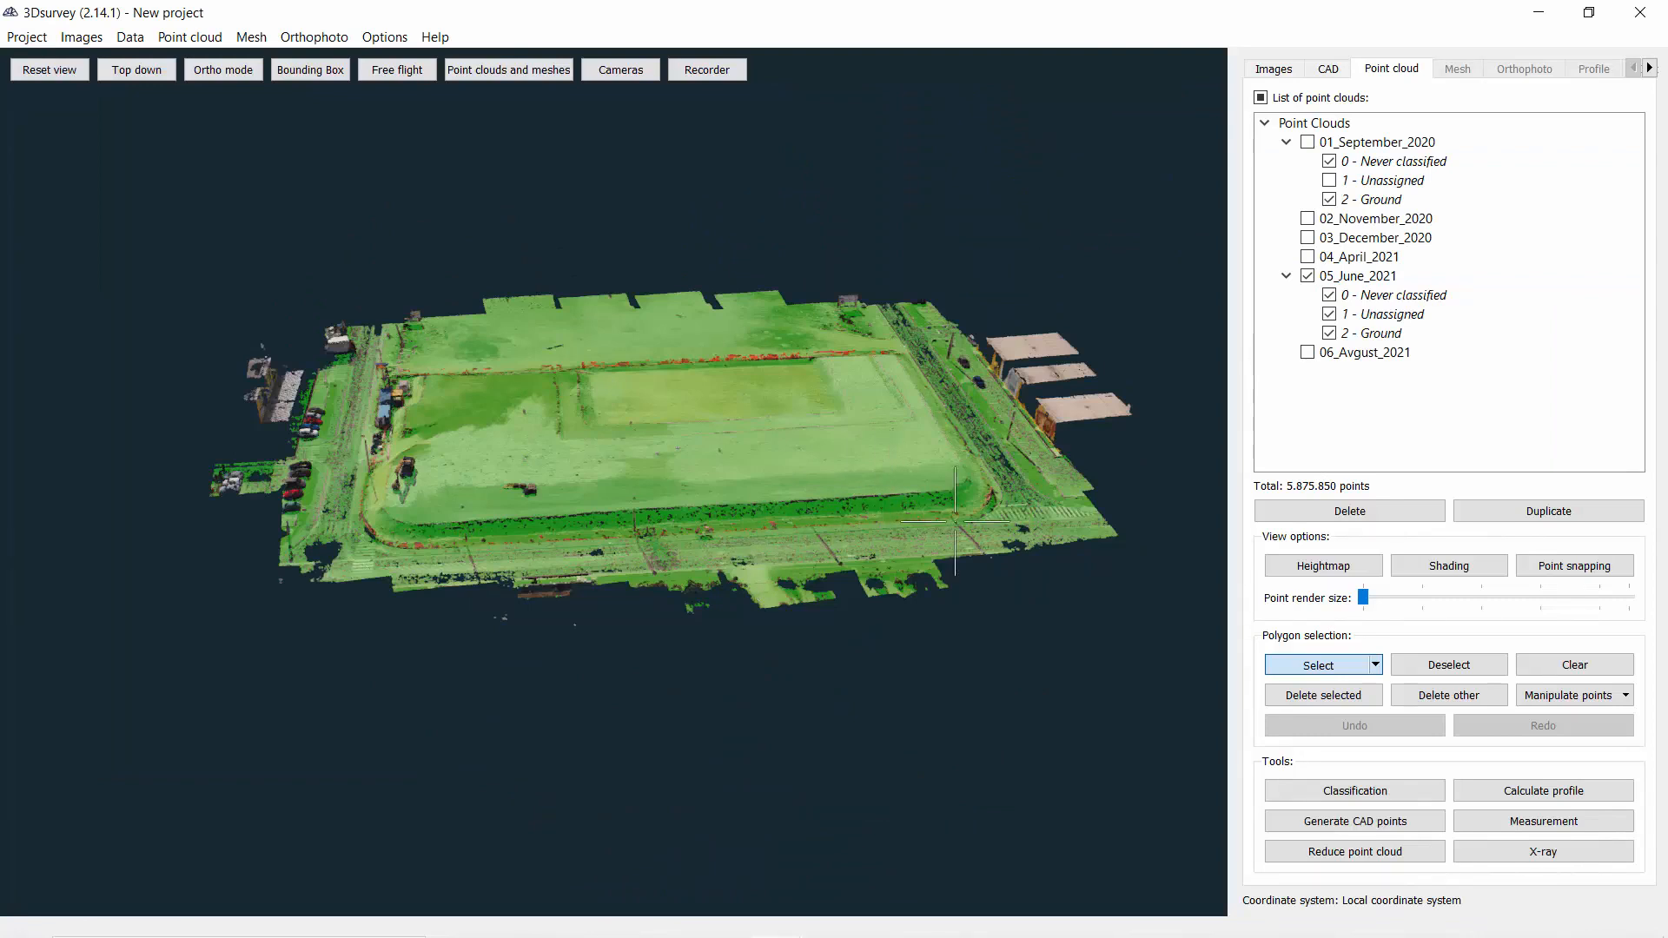
Hide the 0 - Never classified and 1 - Unassigned classes of 05_June_2021 and clear the point selection
left_click_drag(947, 500, 726, 522)
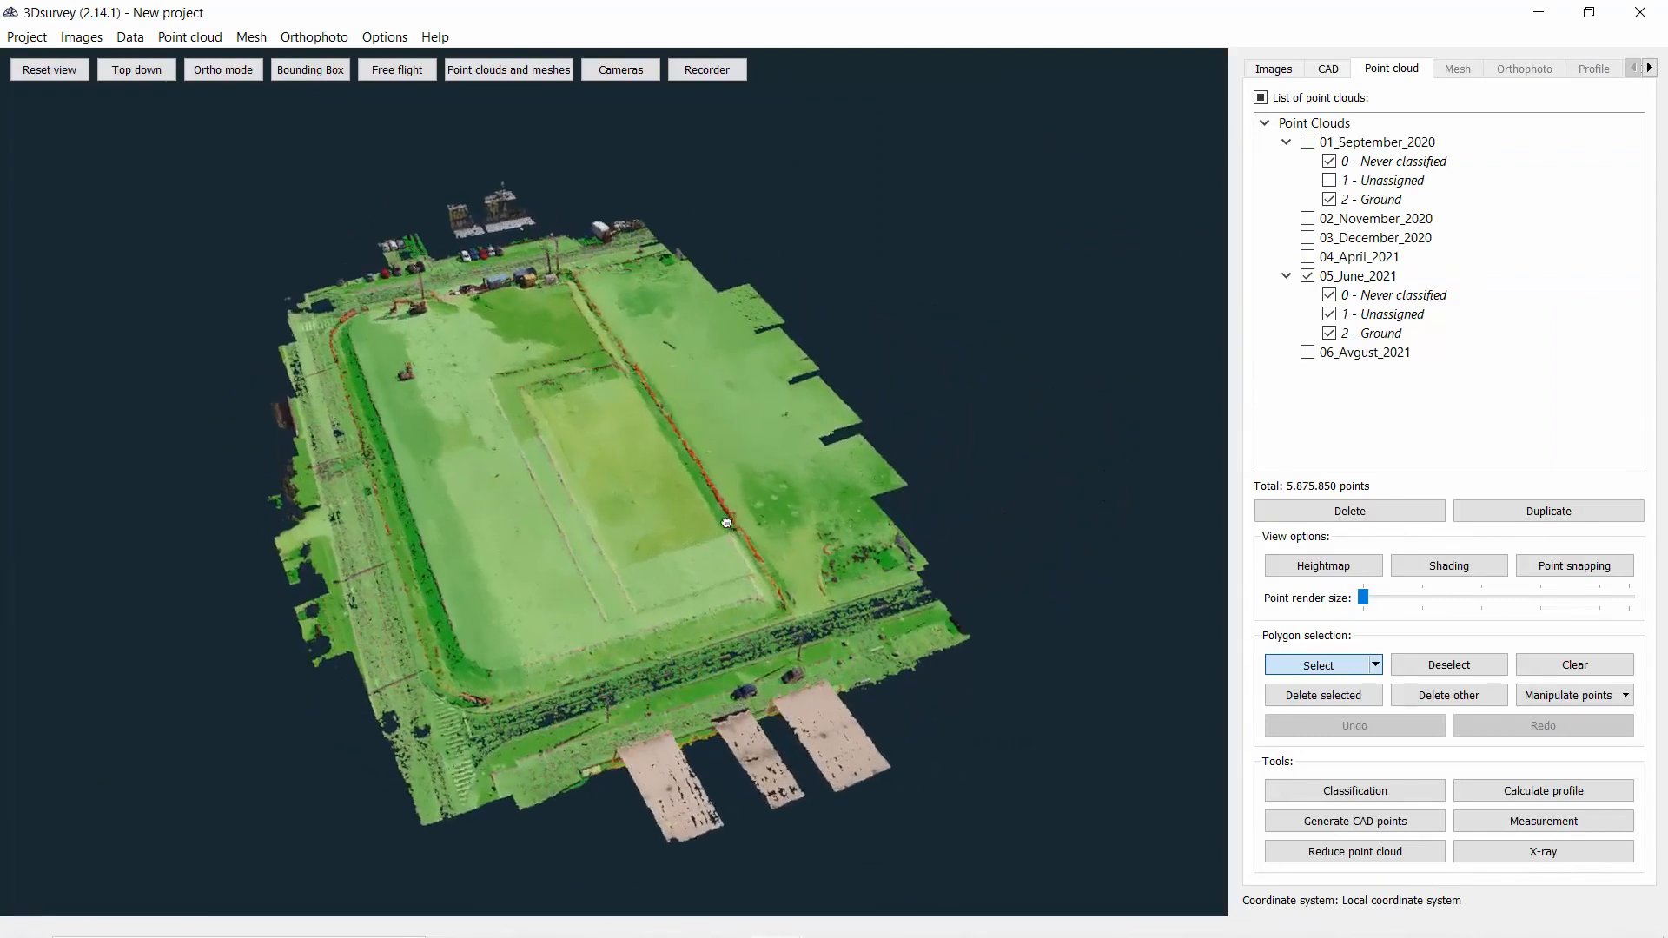
scroll(686, 496, "up", 4)
left_click_drag(663, 477, 821, 417)
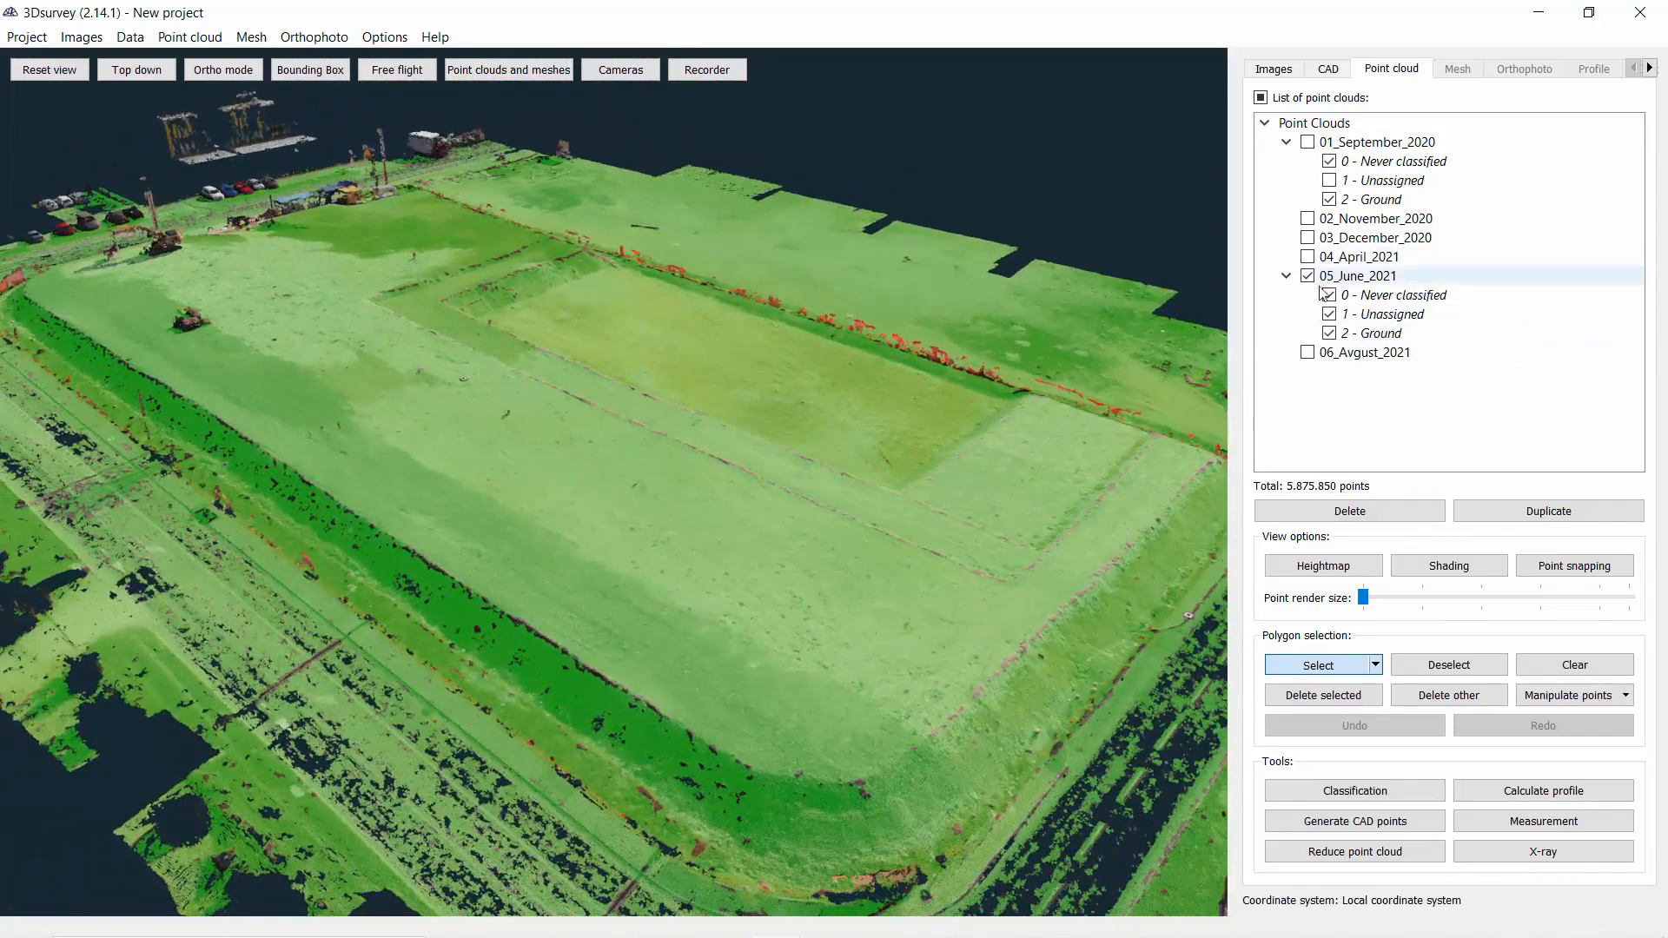
left_click(1329, 313)
left_click(1329, 294)
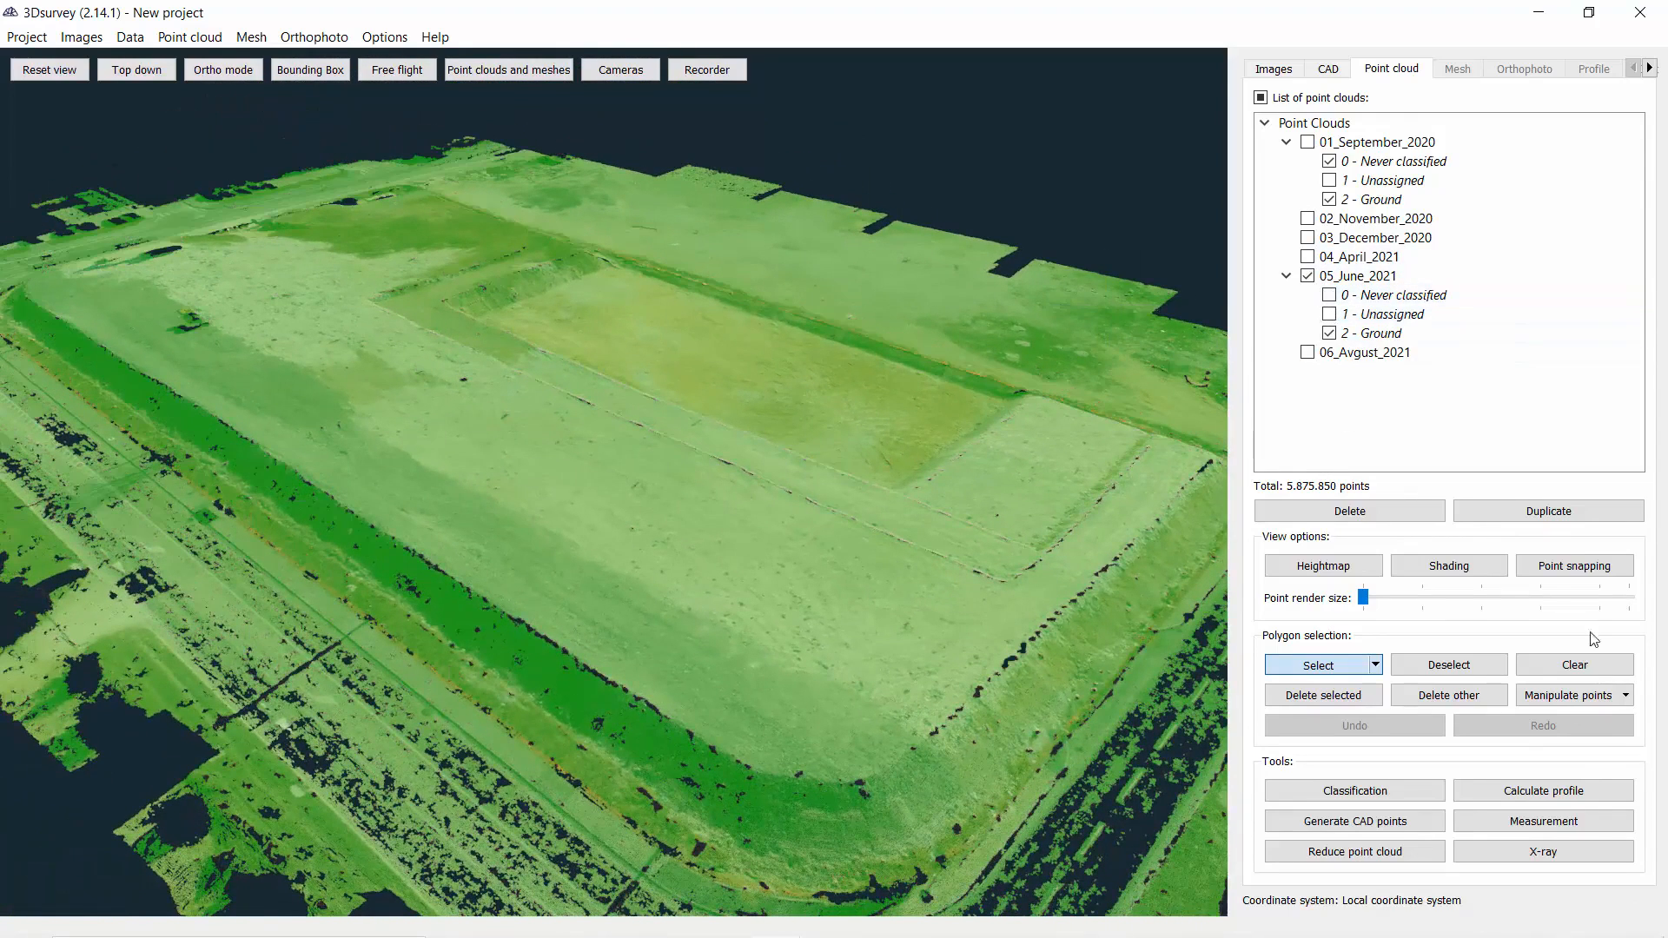
left_click(1579, 670)
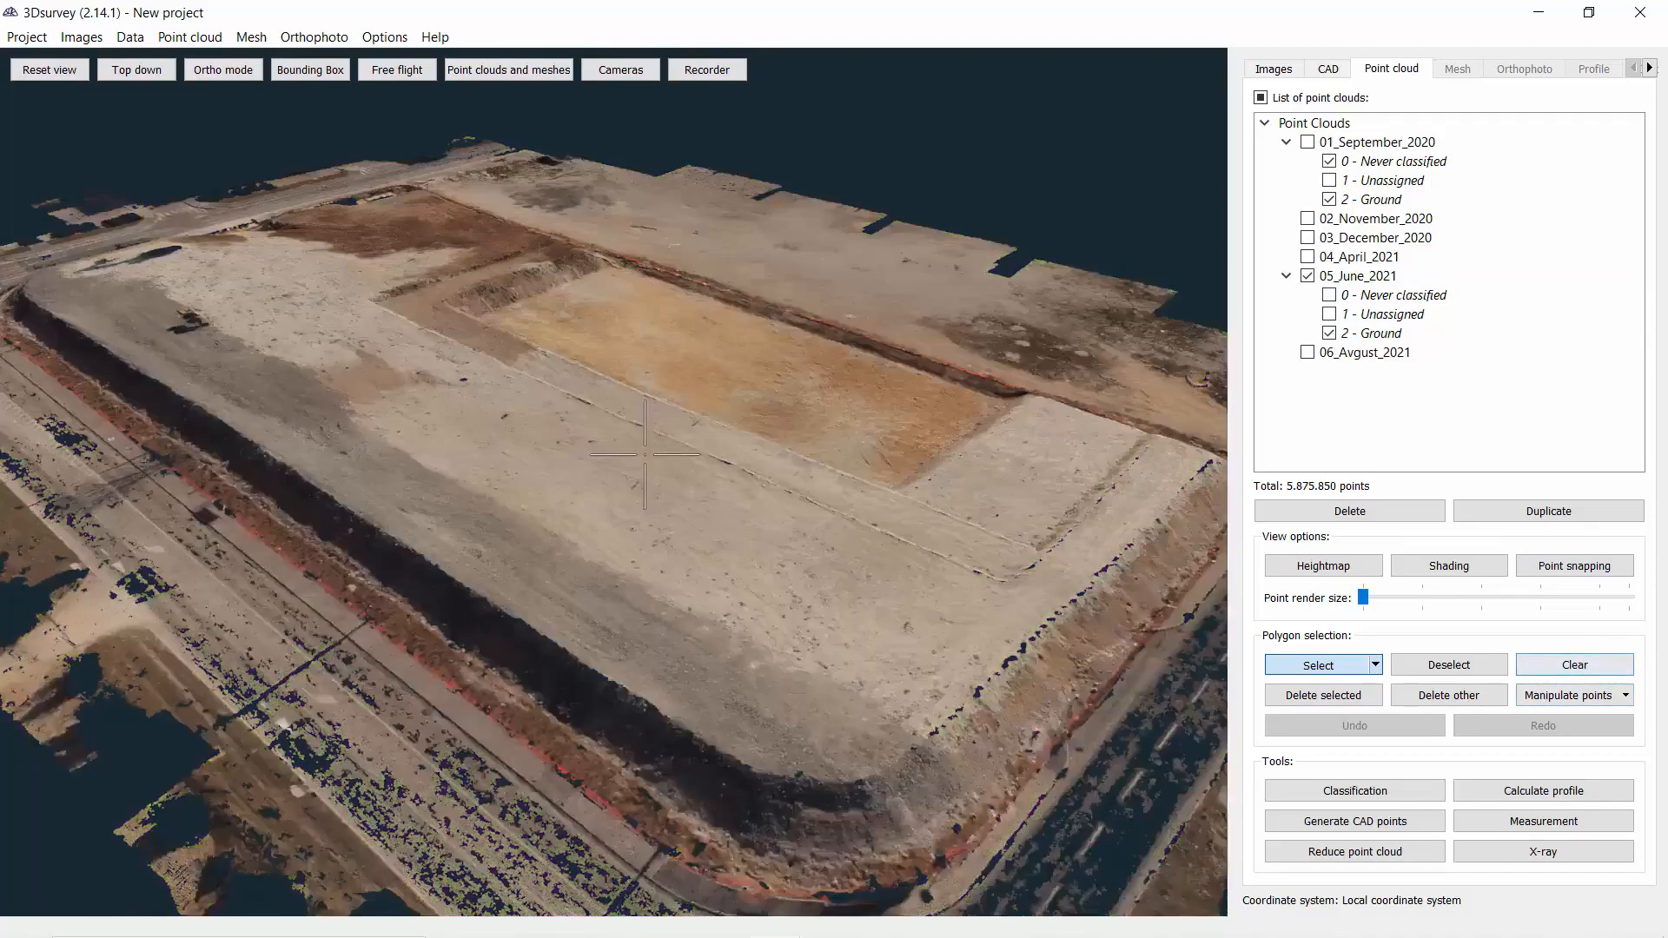
Show 01_September_2020 together with 05_June_2021 and examine how their ground points overlap around the excavation and stockpile
scroll(731, 485, "down", 3)
left_click_drag(731, 521, 809, 415)
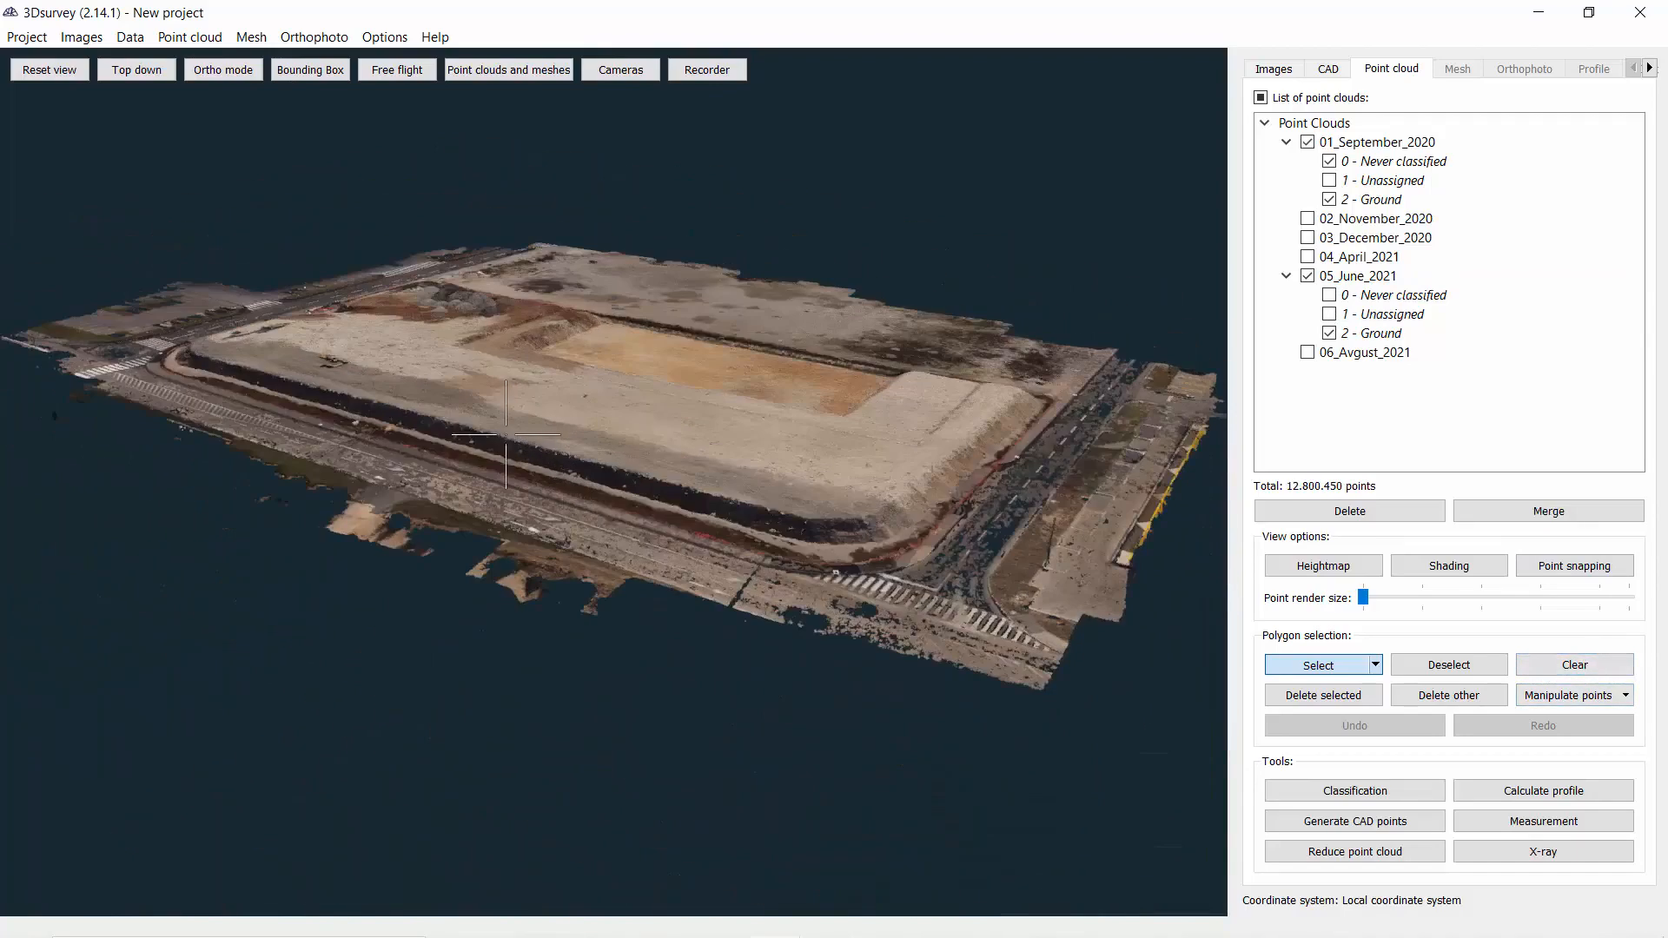
left_click_drag(580, 475, 855, 487)
scroll(859, 402, "up", 4)
right_click_drag(859, 401, 669, 569)
scroll(648, 532, "up", 3)
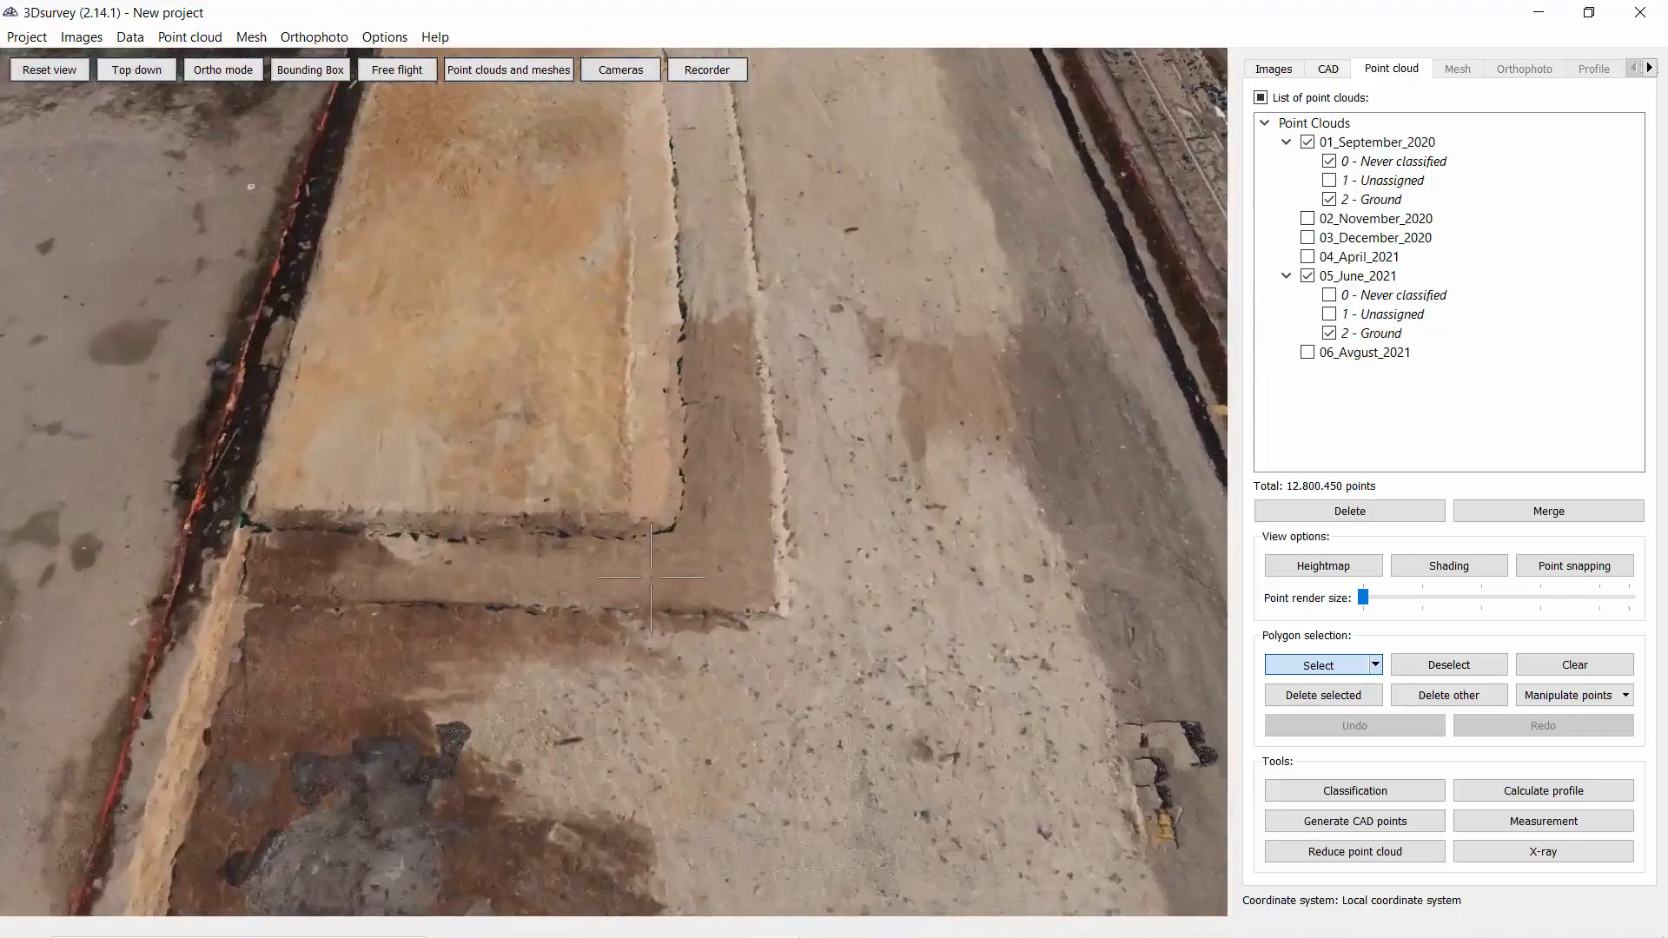
left_click_drag(647, 532, 726, 455)
scroll(766, 504, "down", 4)
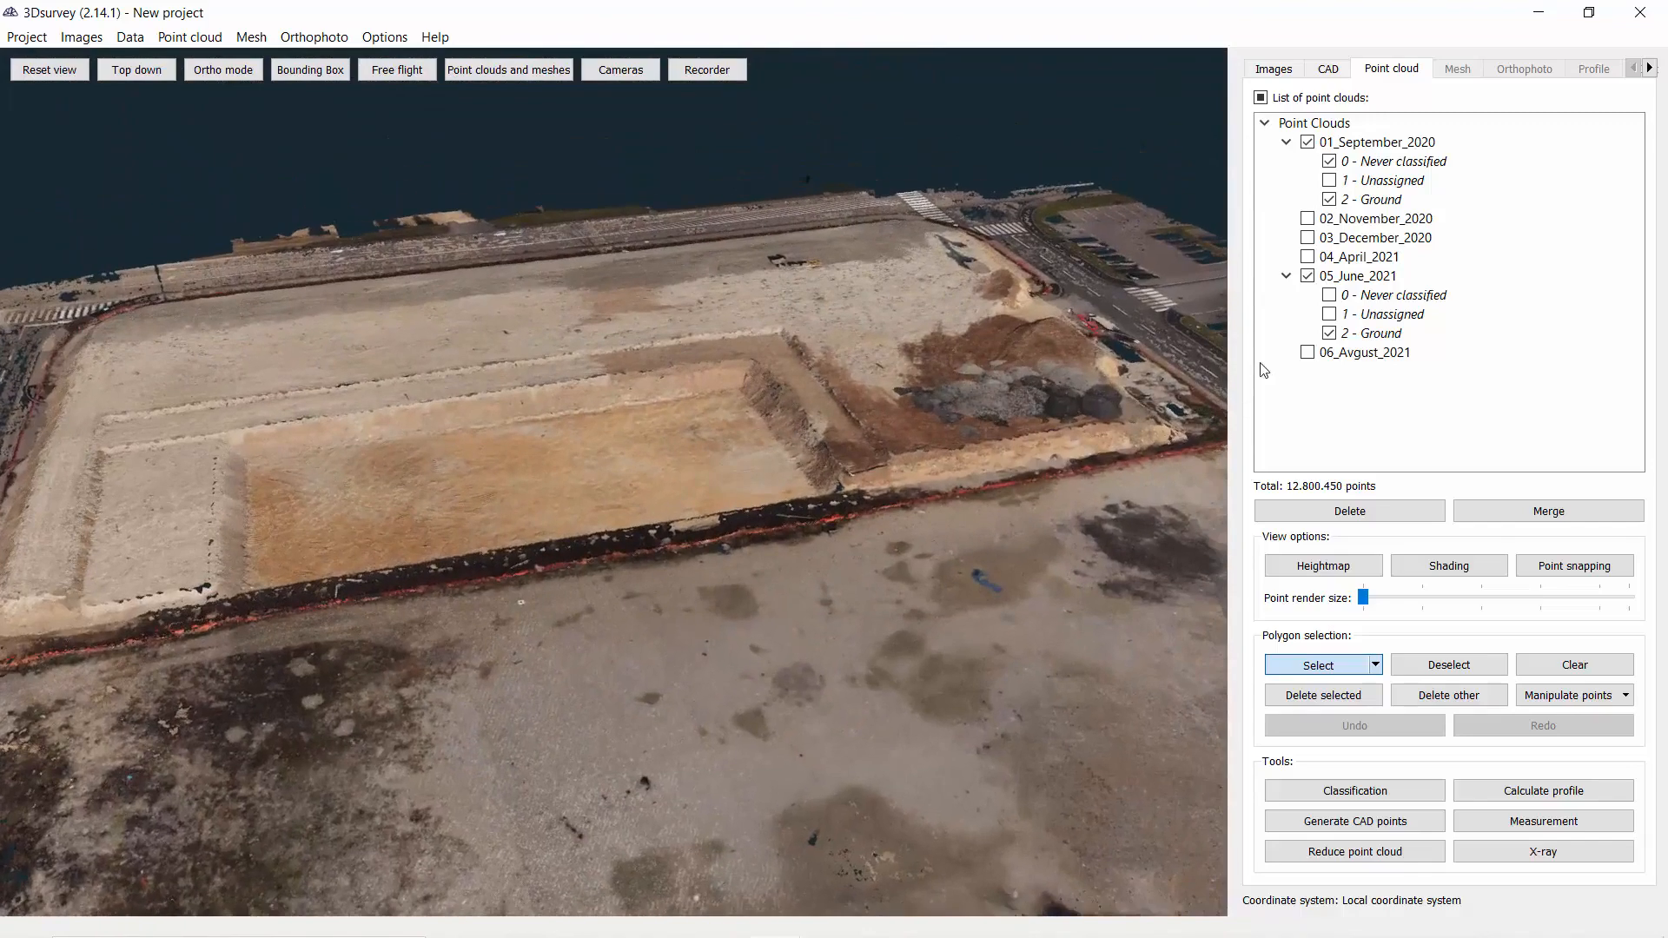
scroll(708, 383, "down", 3)
left_click_drag(316, 558, 303, 647)
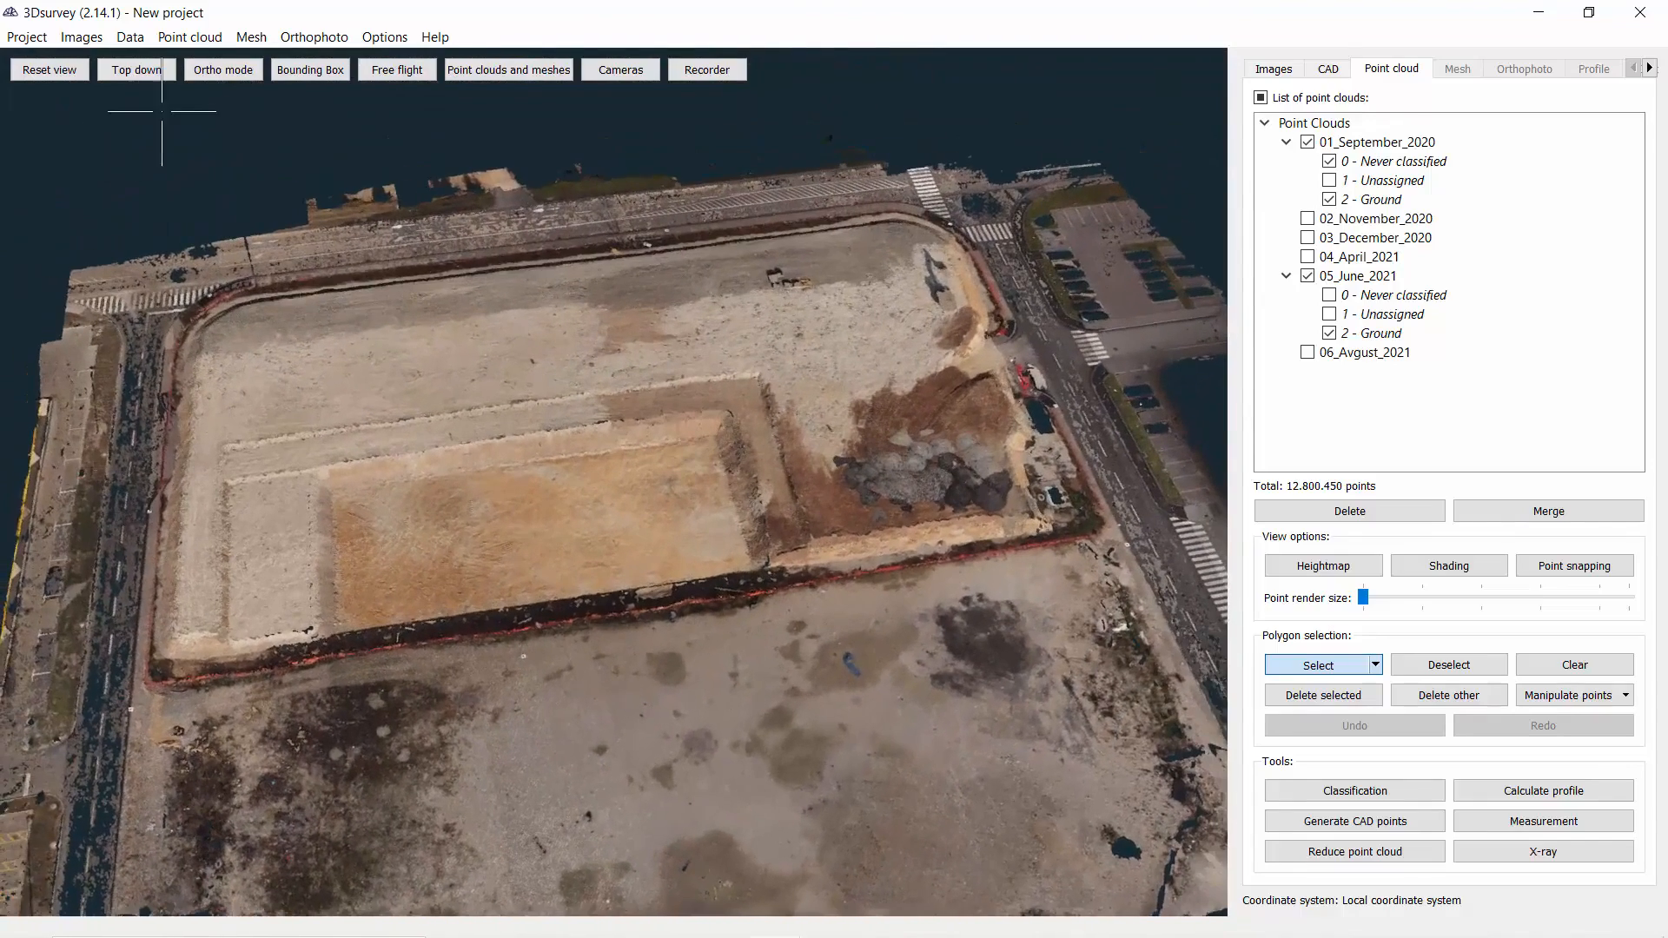
Calculate a regular grid mesh (DSM) from 01_September_2020 using classes 0 and 2, 0.50 m grid cells, Optimized hole filling and 1-cell smoothing
left_click(252, 39)
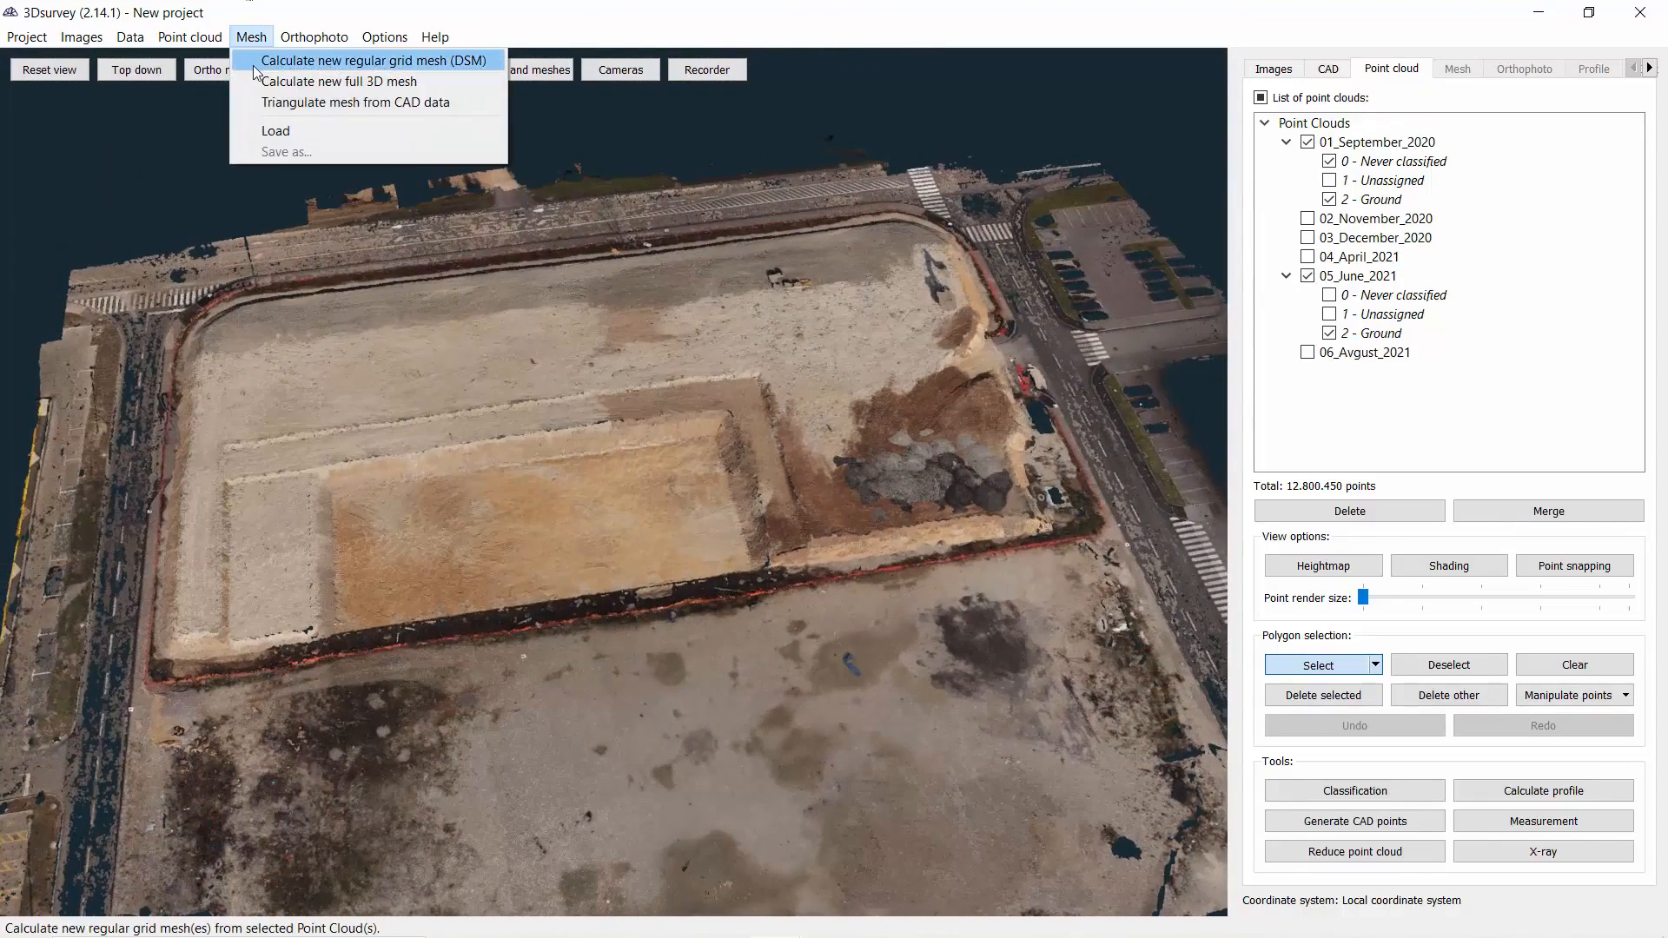
left_click(258, 70)
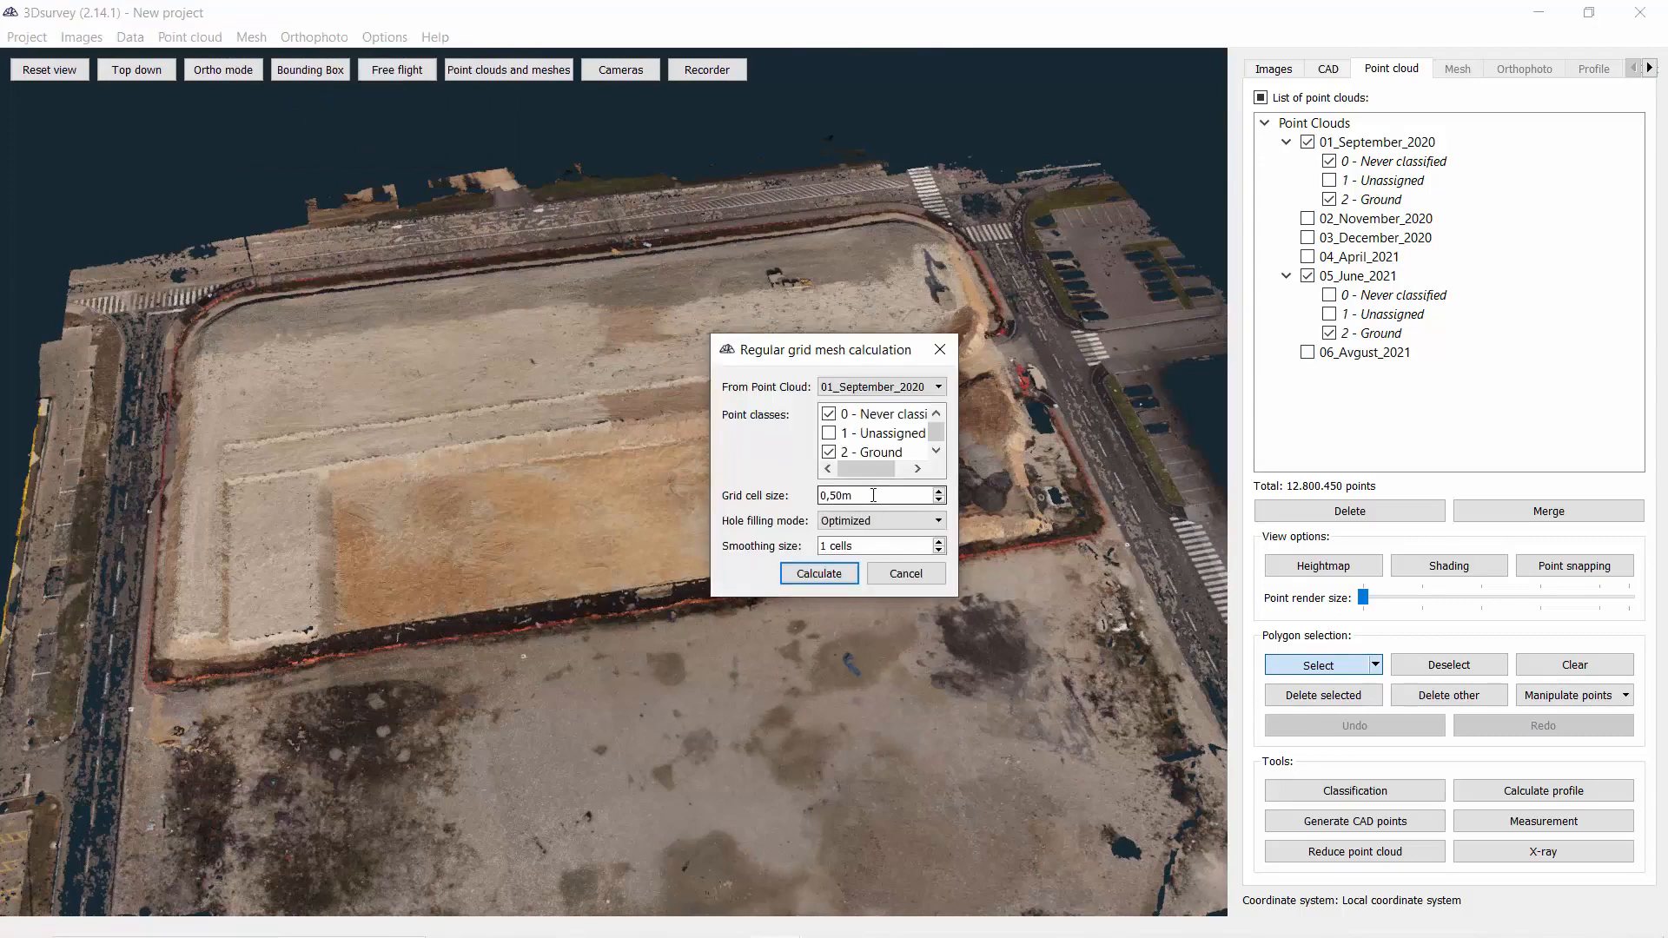
left_click(865, 389)
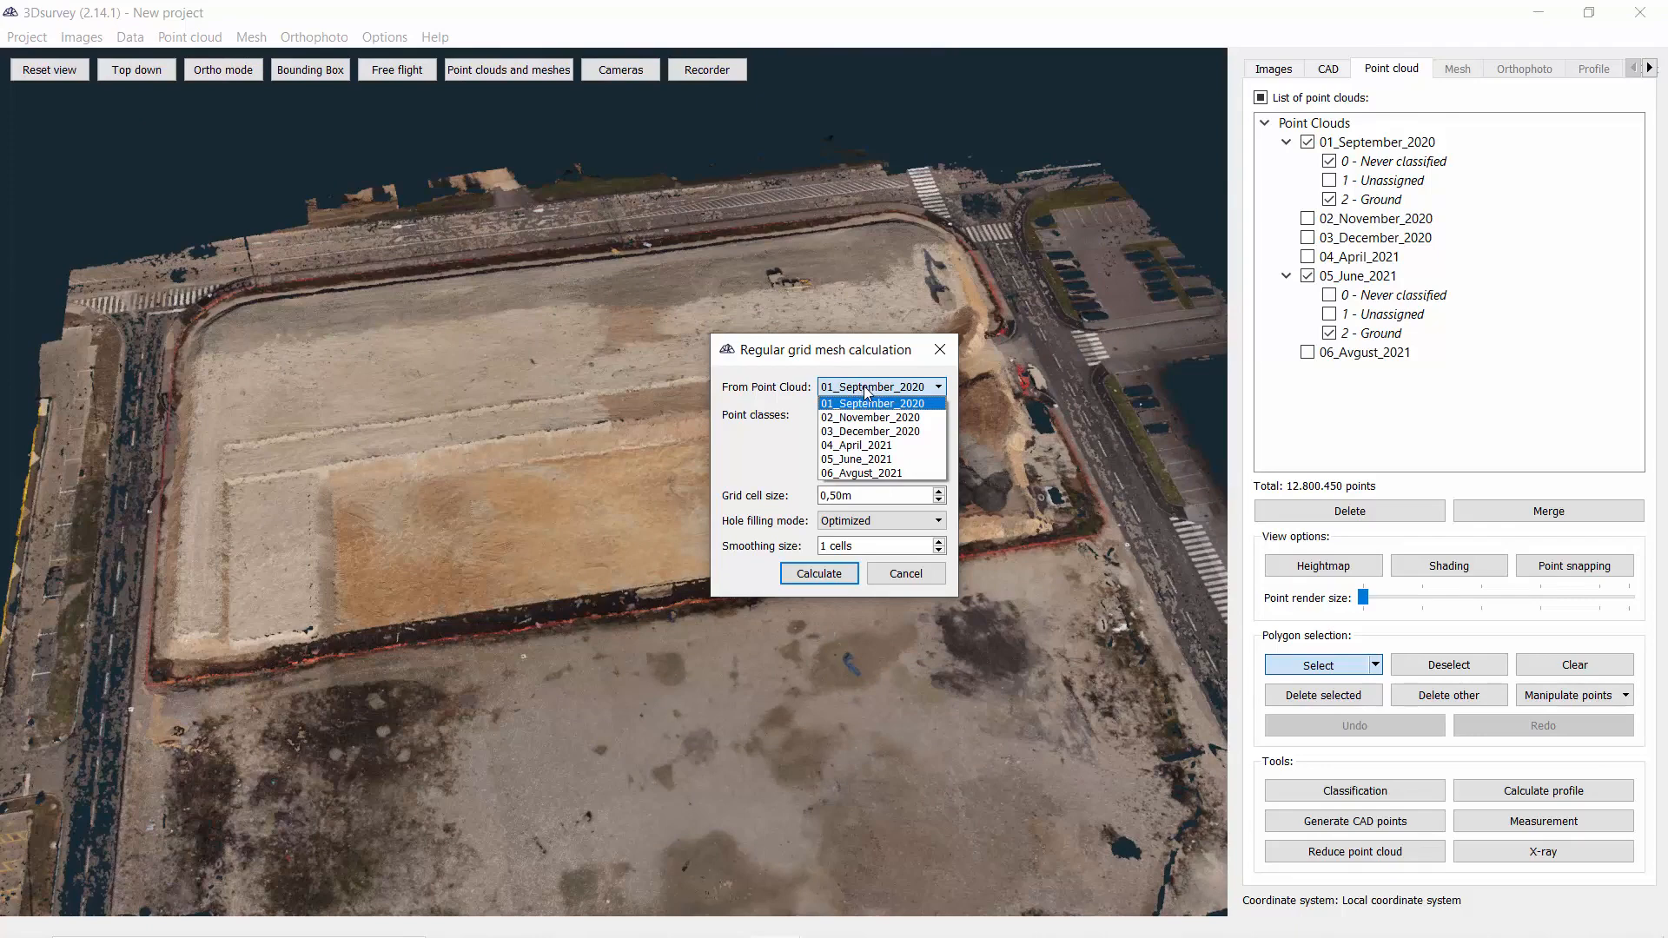
left_click(865, 393)
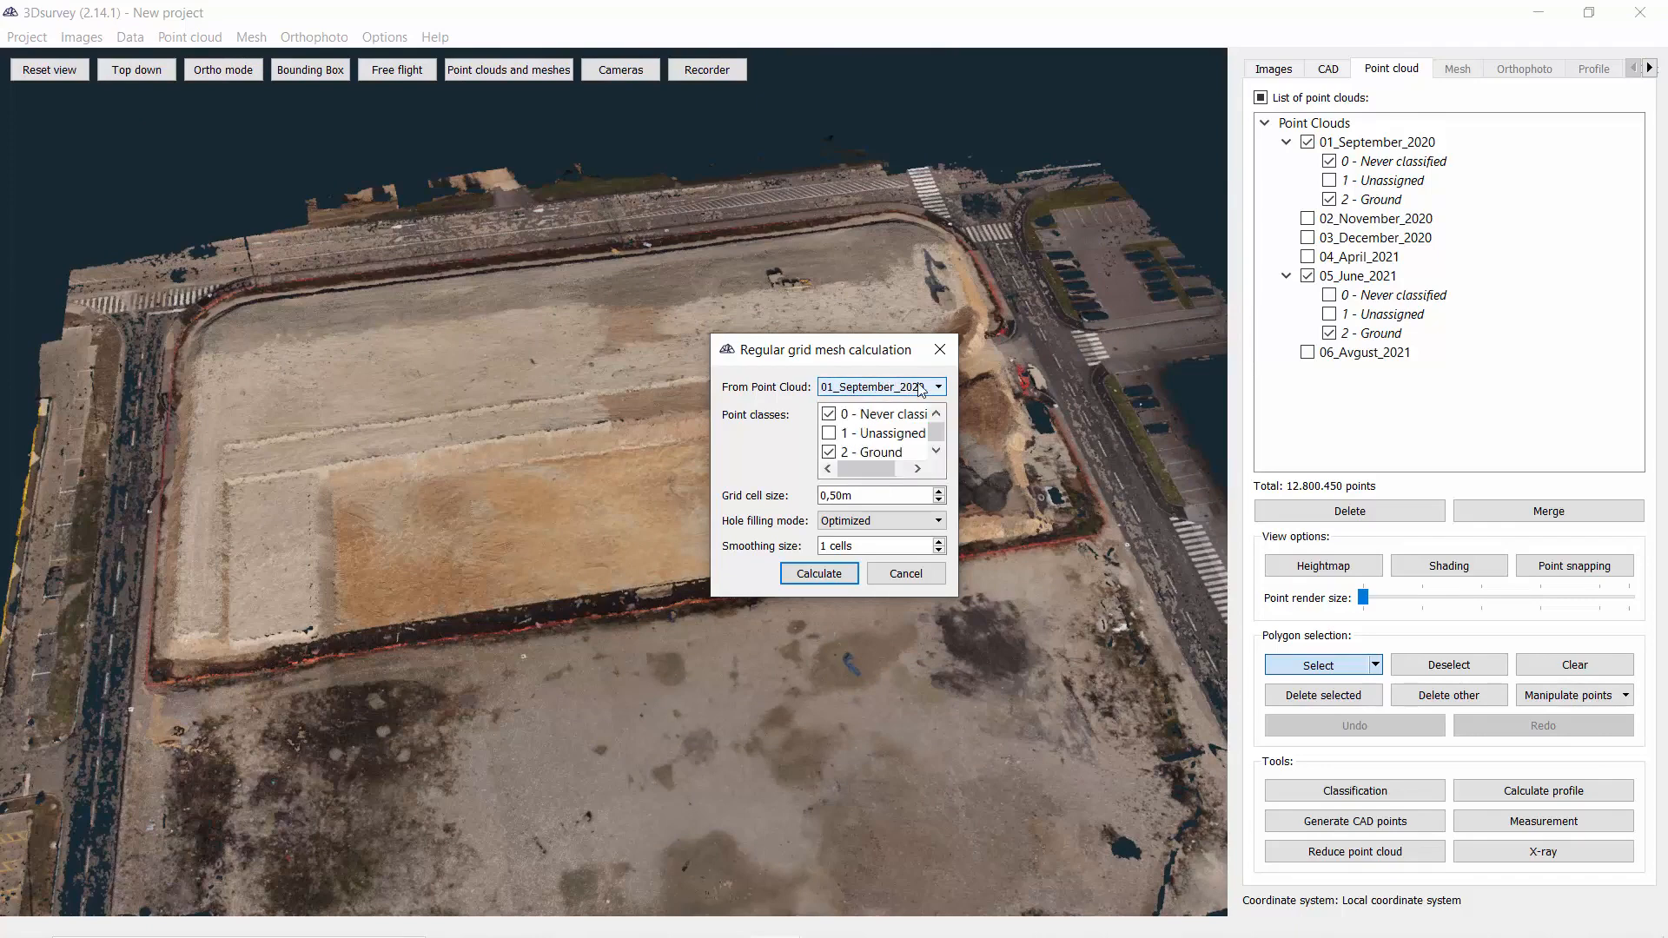
left_click(921, 388)
left_click(904, 401)
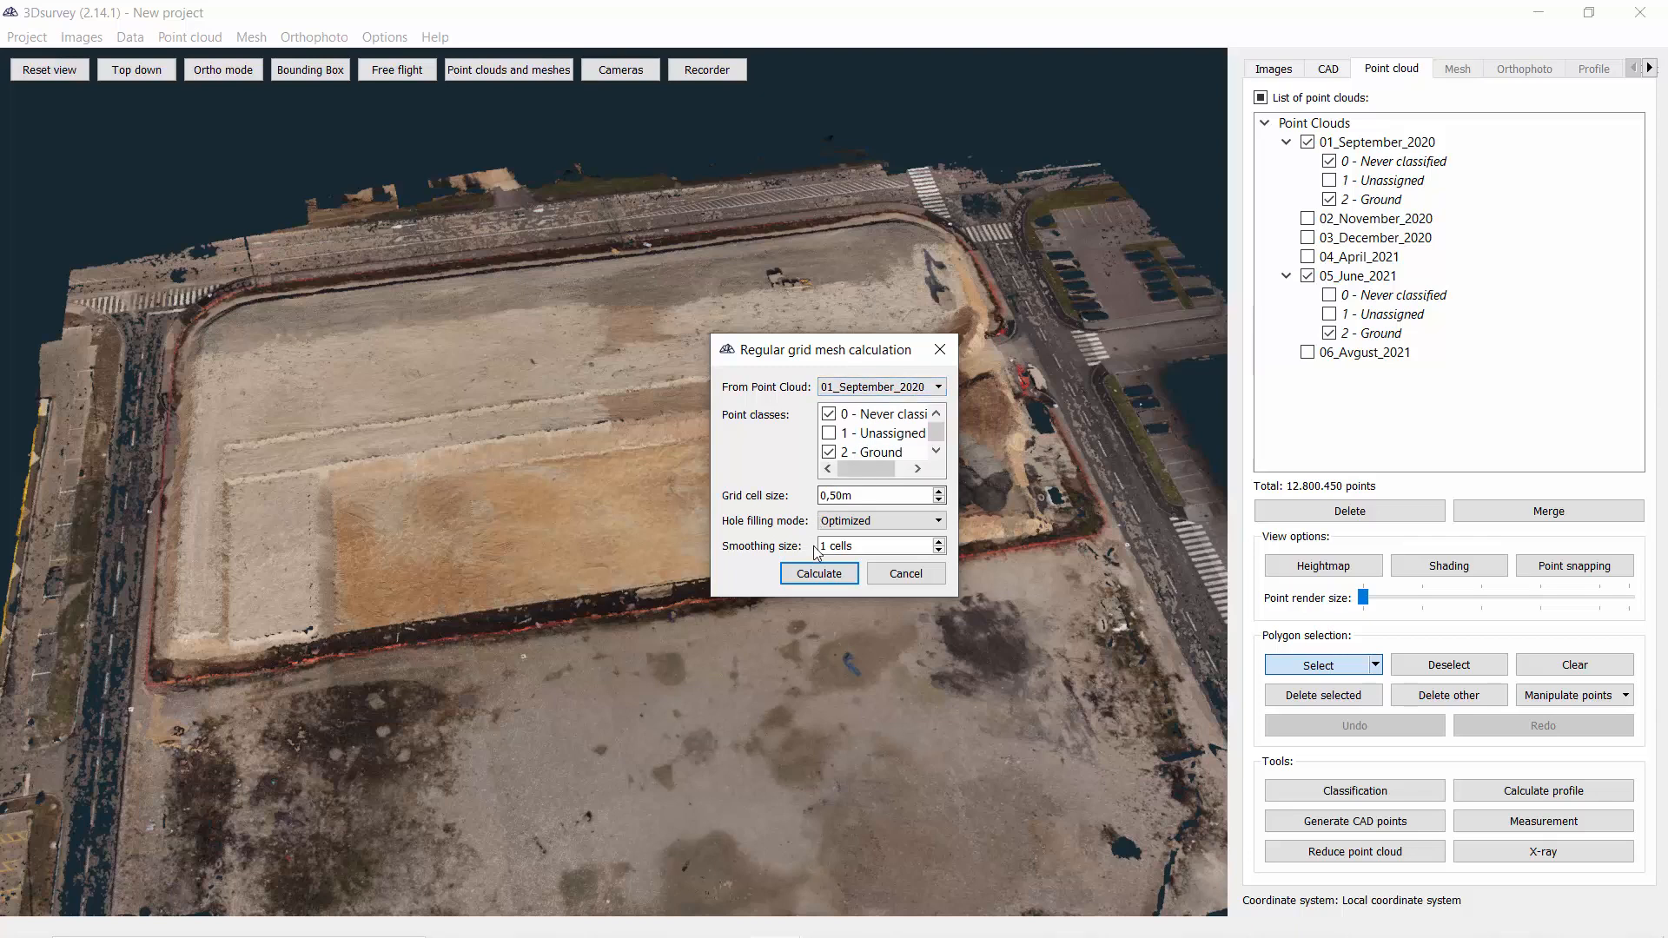
left_click(820, 573)
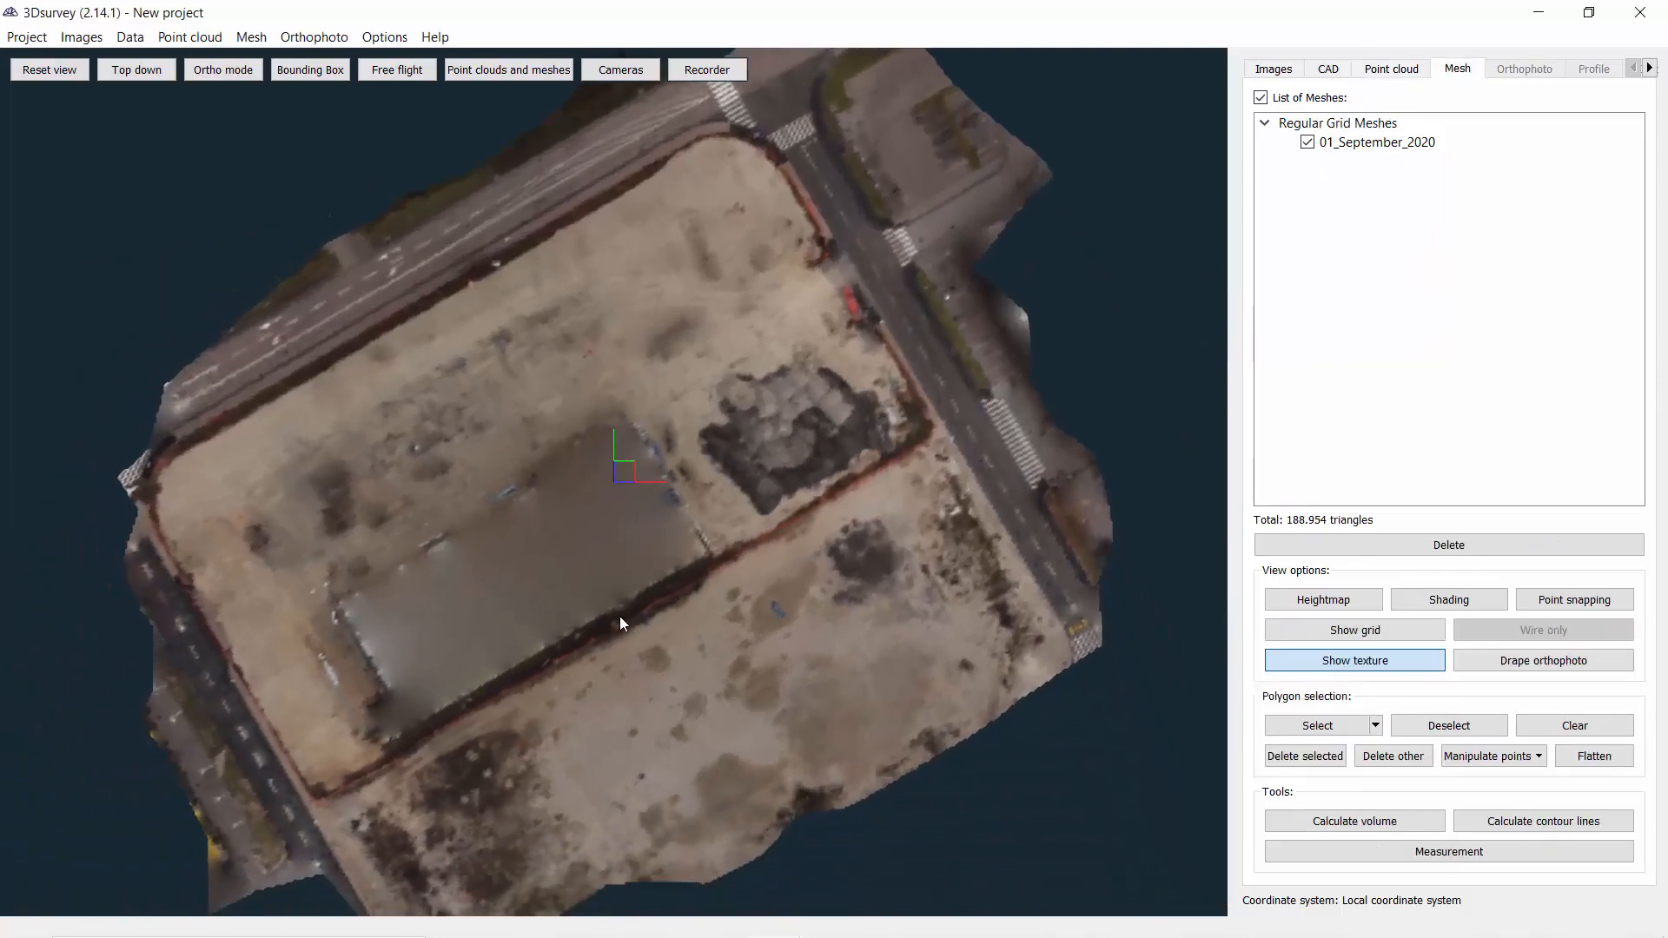
Calculate a regular grid mesh (DSM) from 05_June_2021 using only class 2 - Ground, 0.50 m grid cells, Optimized hole filling and 1-cell smoothing
left_click_drag(620, 622, 924, 408)
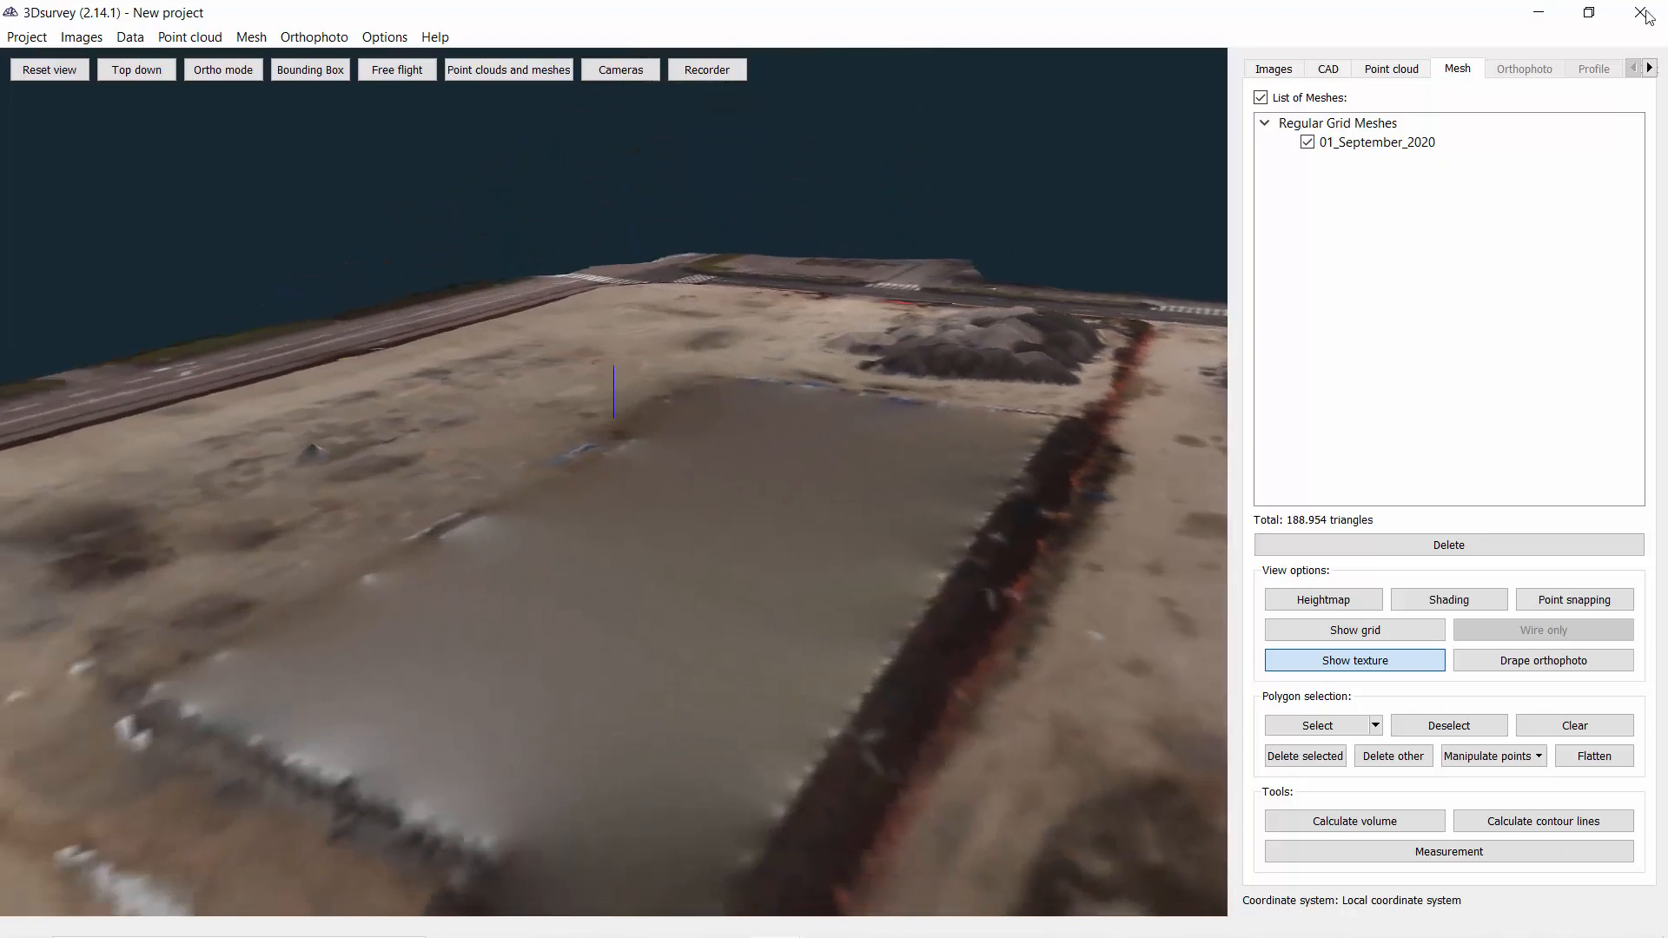
left_click(1392, 70)
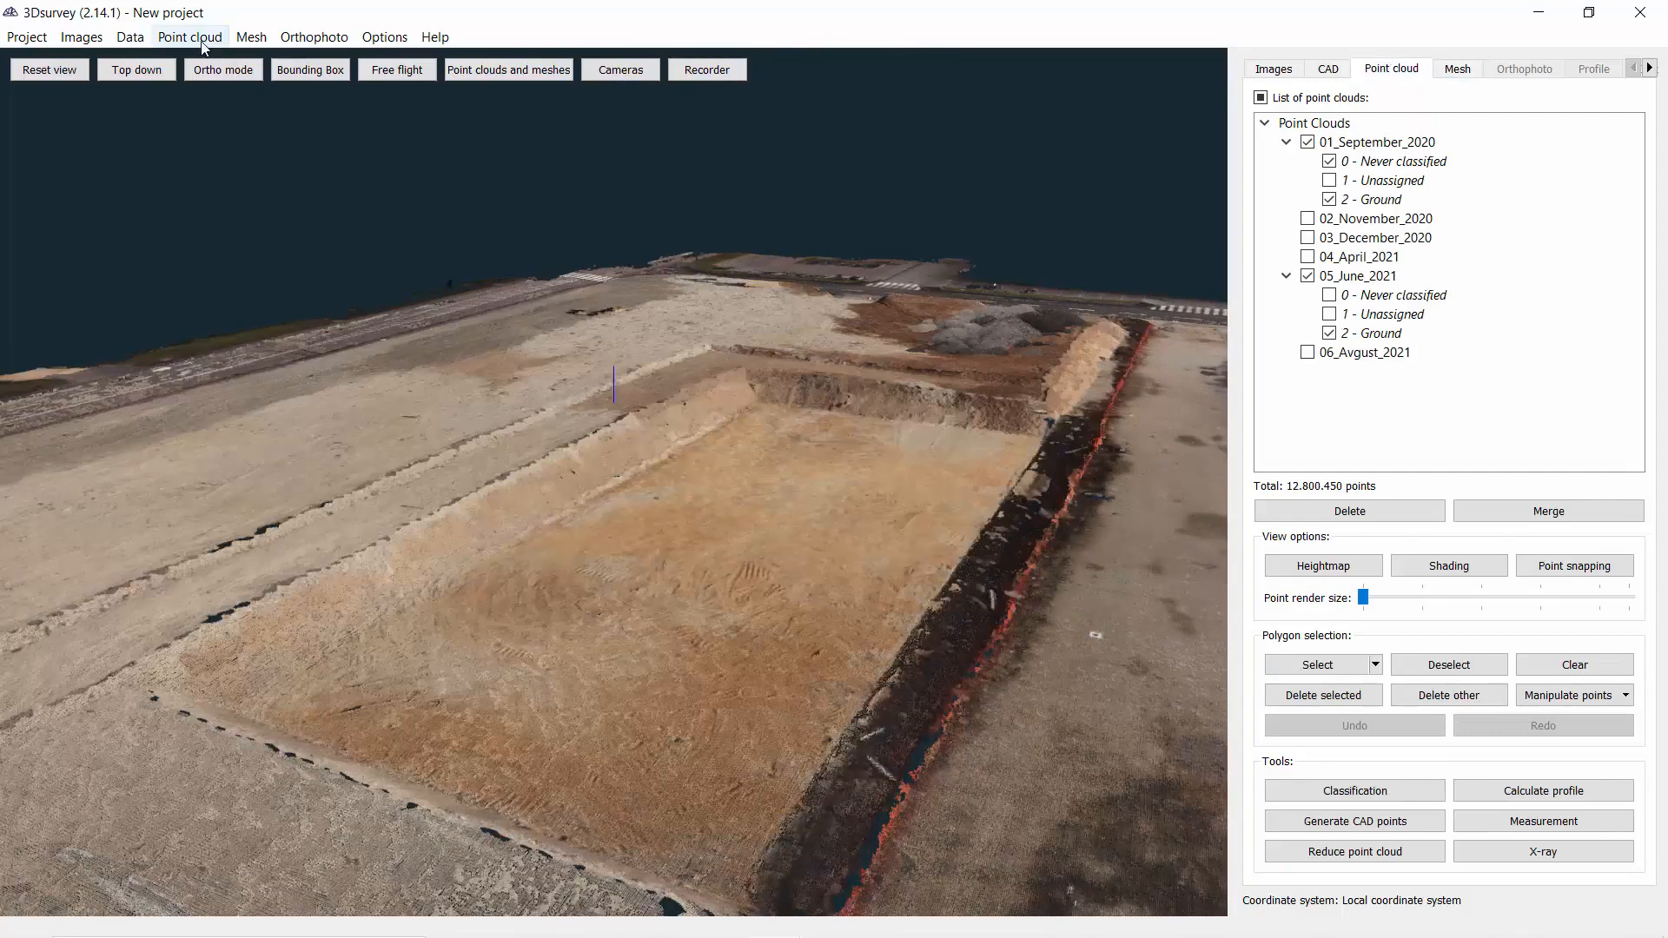
left_click(245, 40)
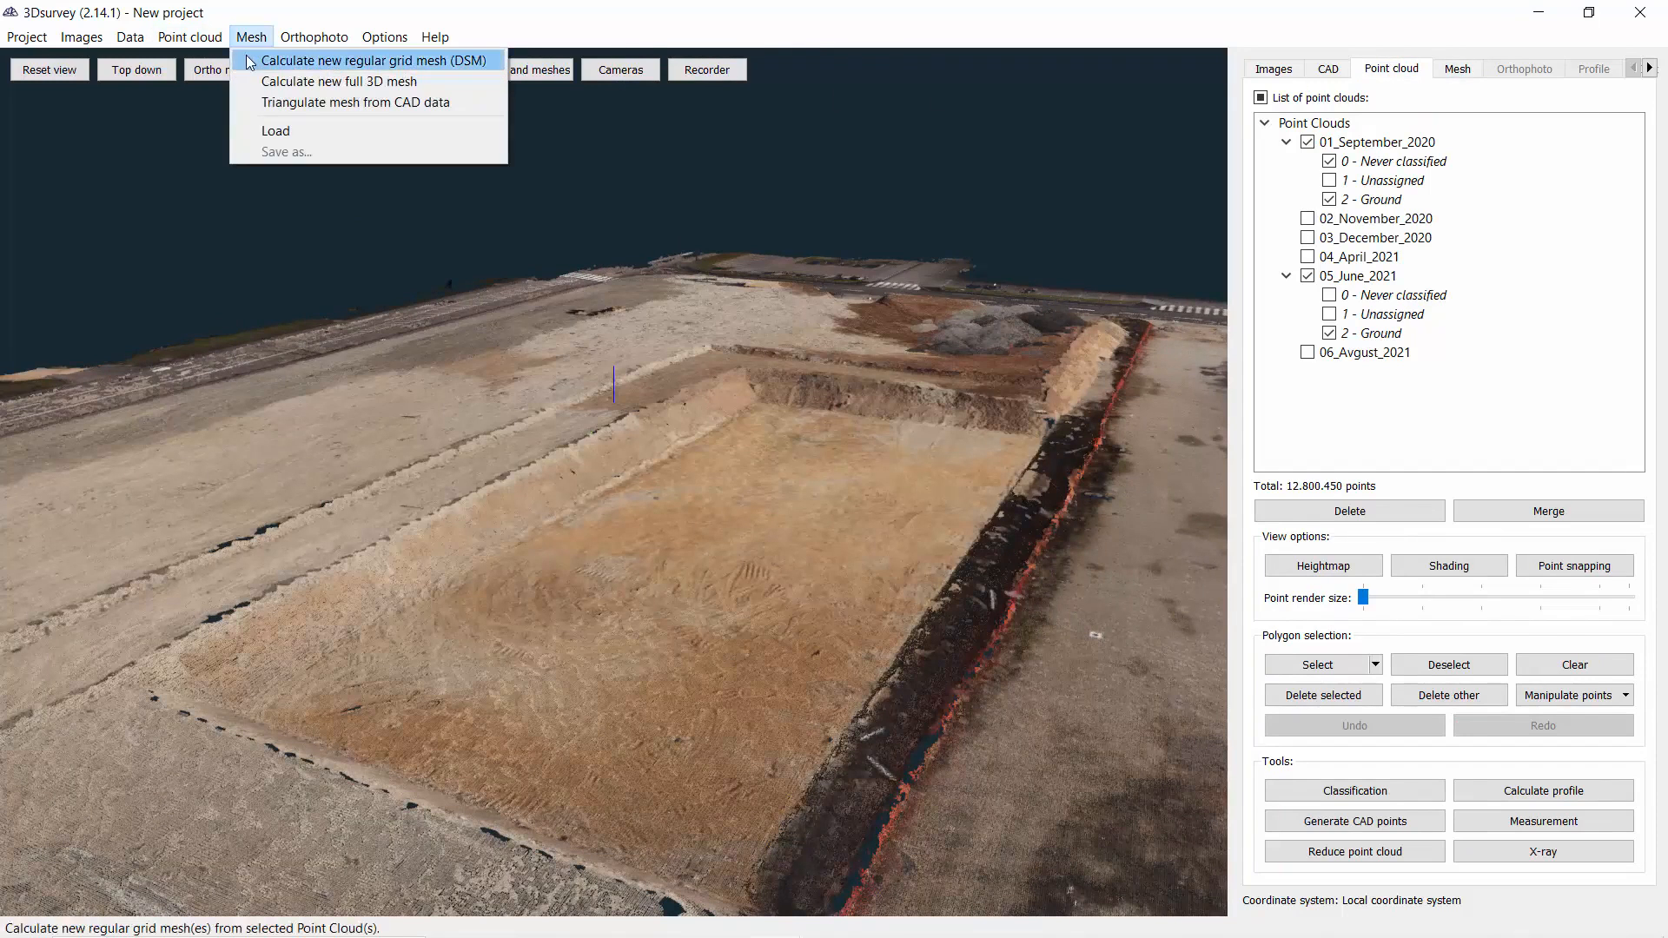
left_click(249, 60)
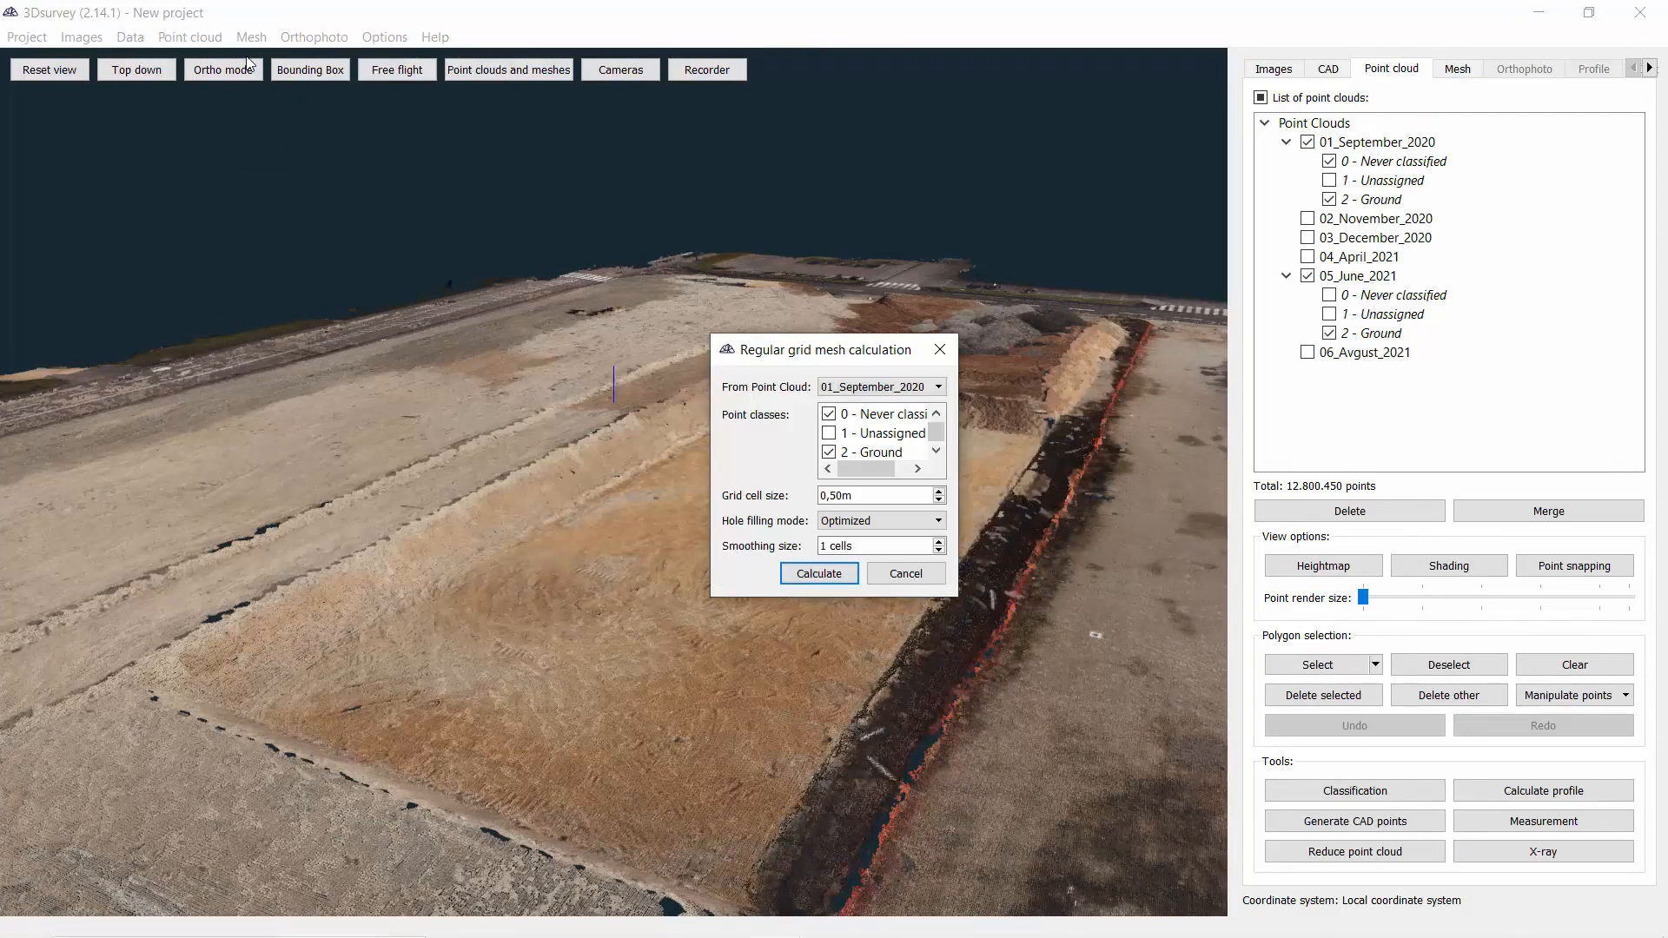
left_click(921, 388)
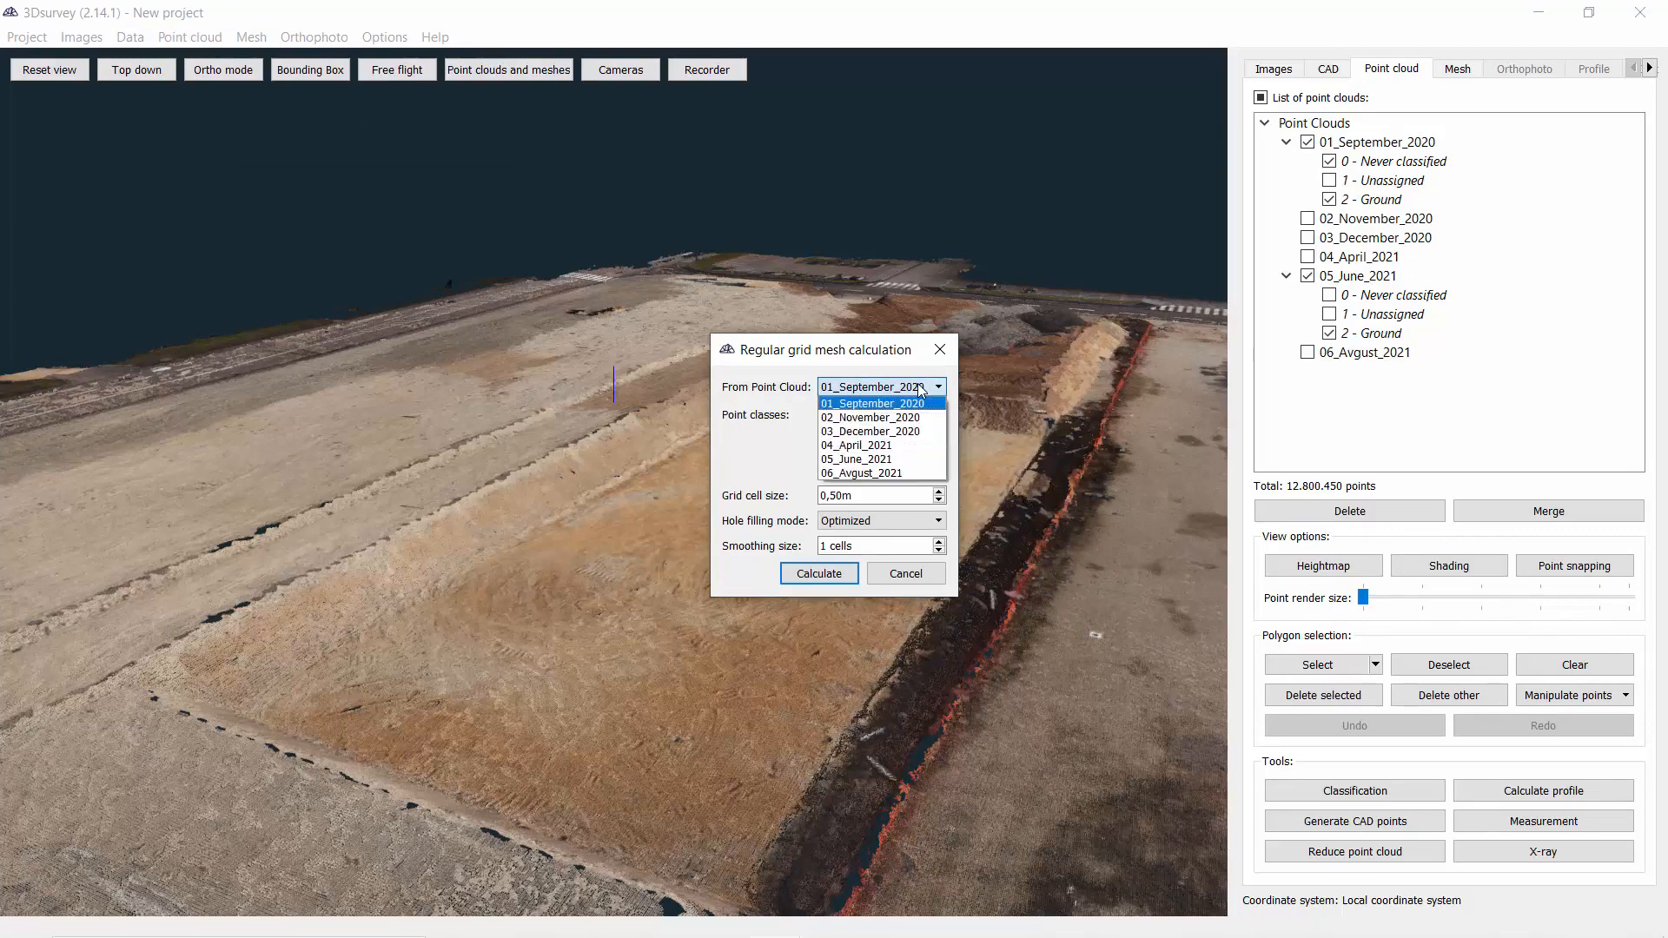
left_click(881, 462)
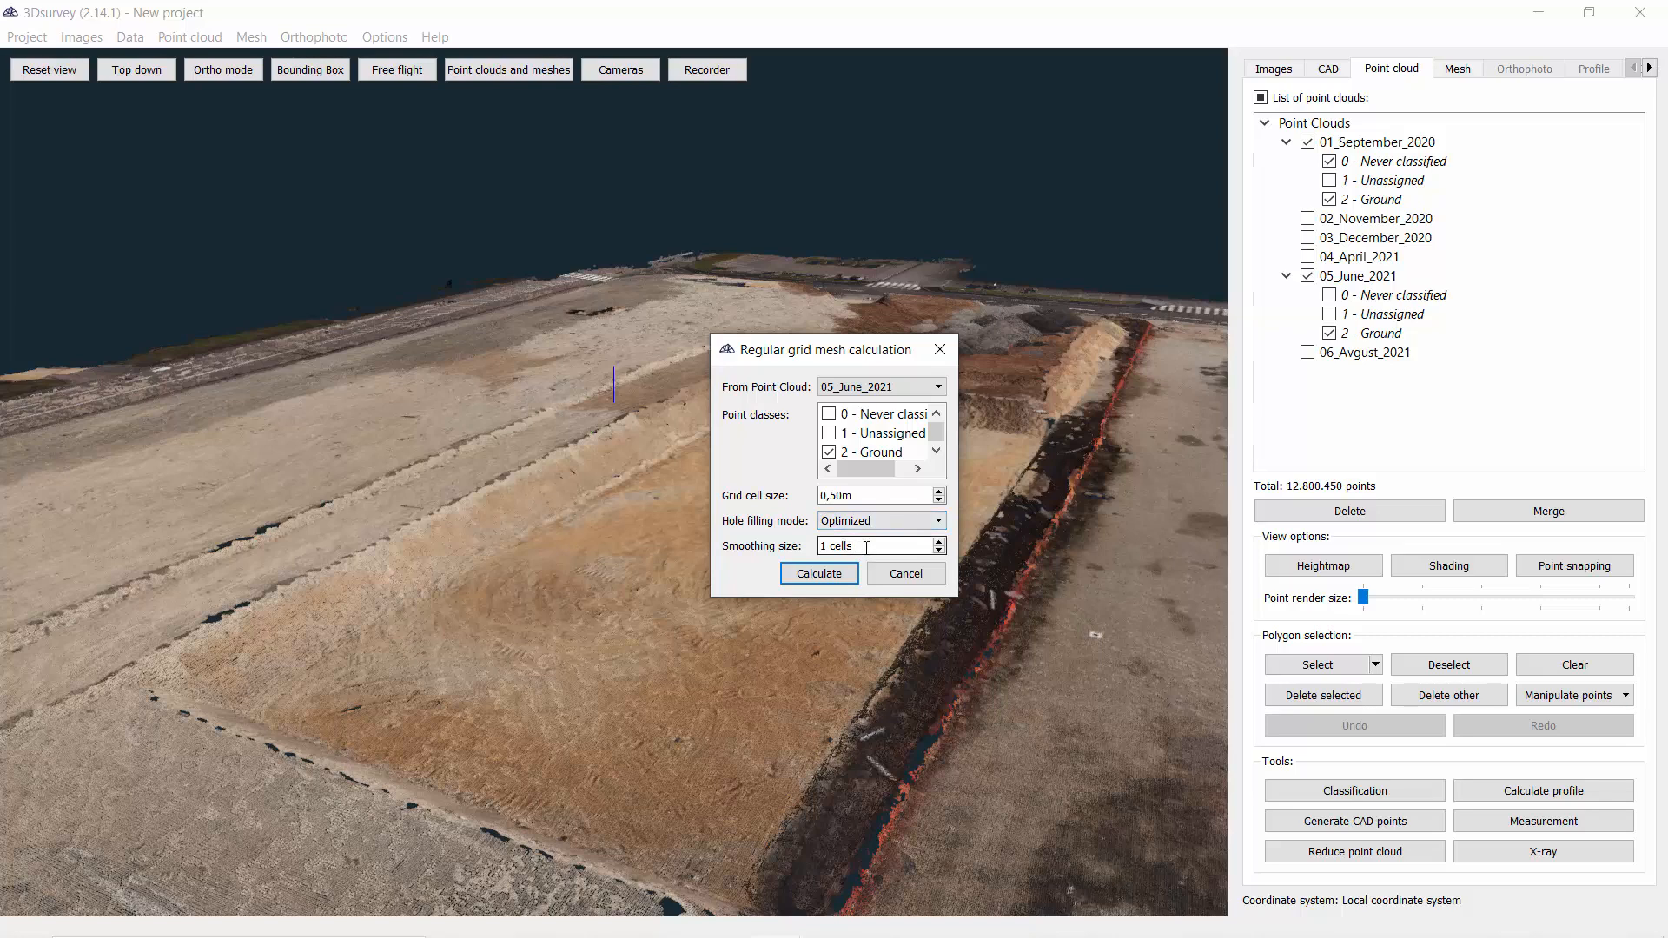
left_click(817, 572)
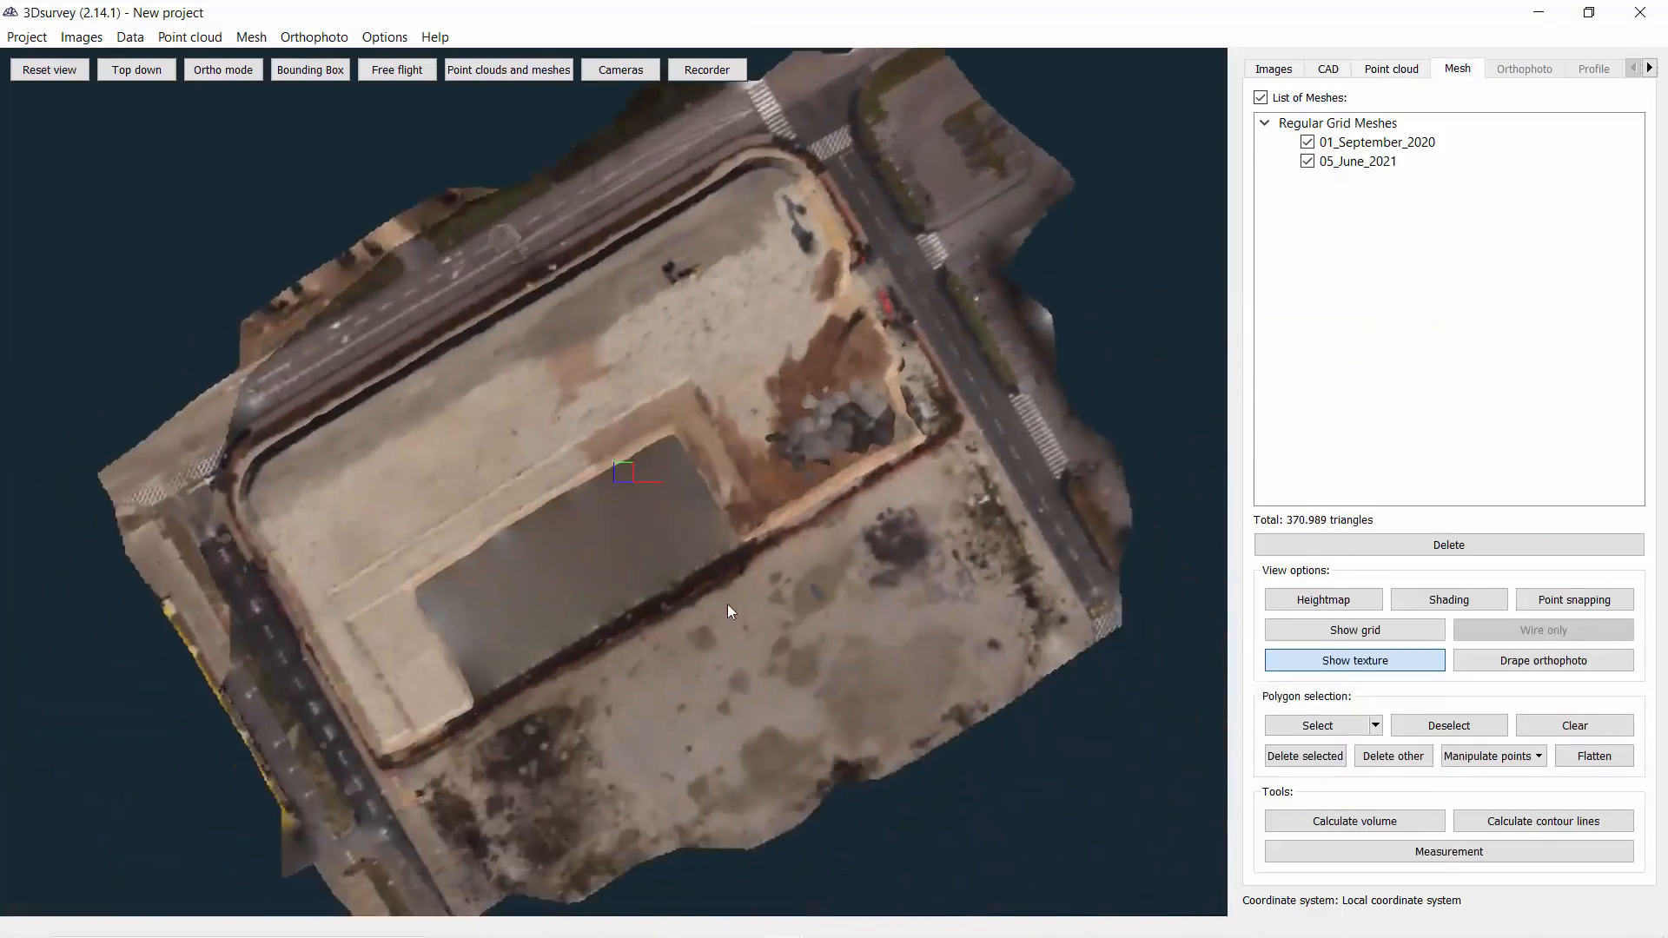
Compare the two meshes around the excavation by hiding the 05_June_2021 mesh and showing it again
scroll(727, 603, "up", 3)
right_click_drag(689, 547, 810, 587)
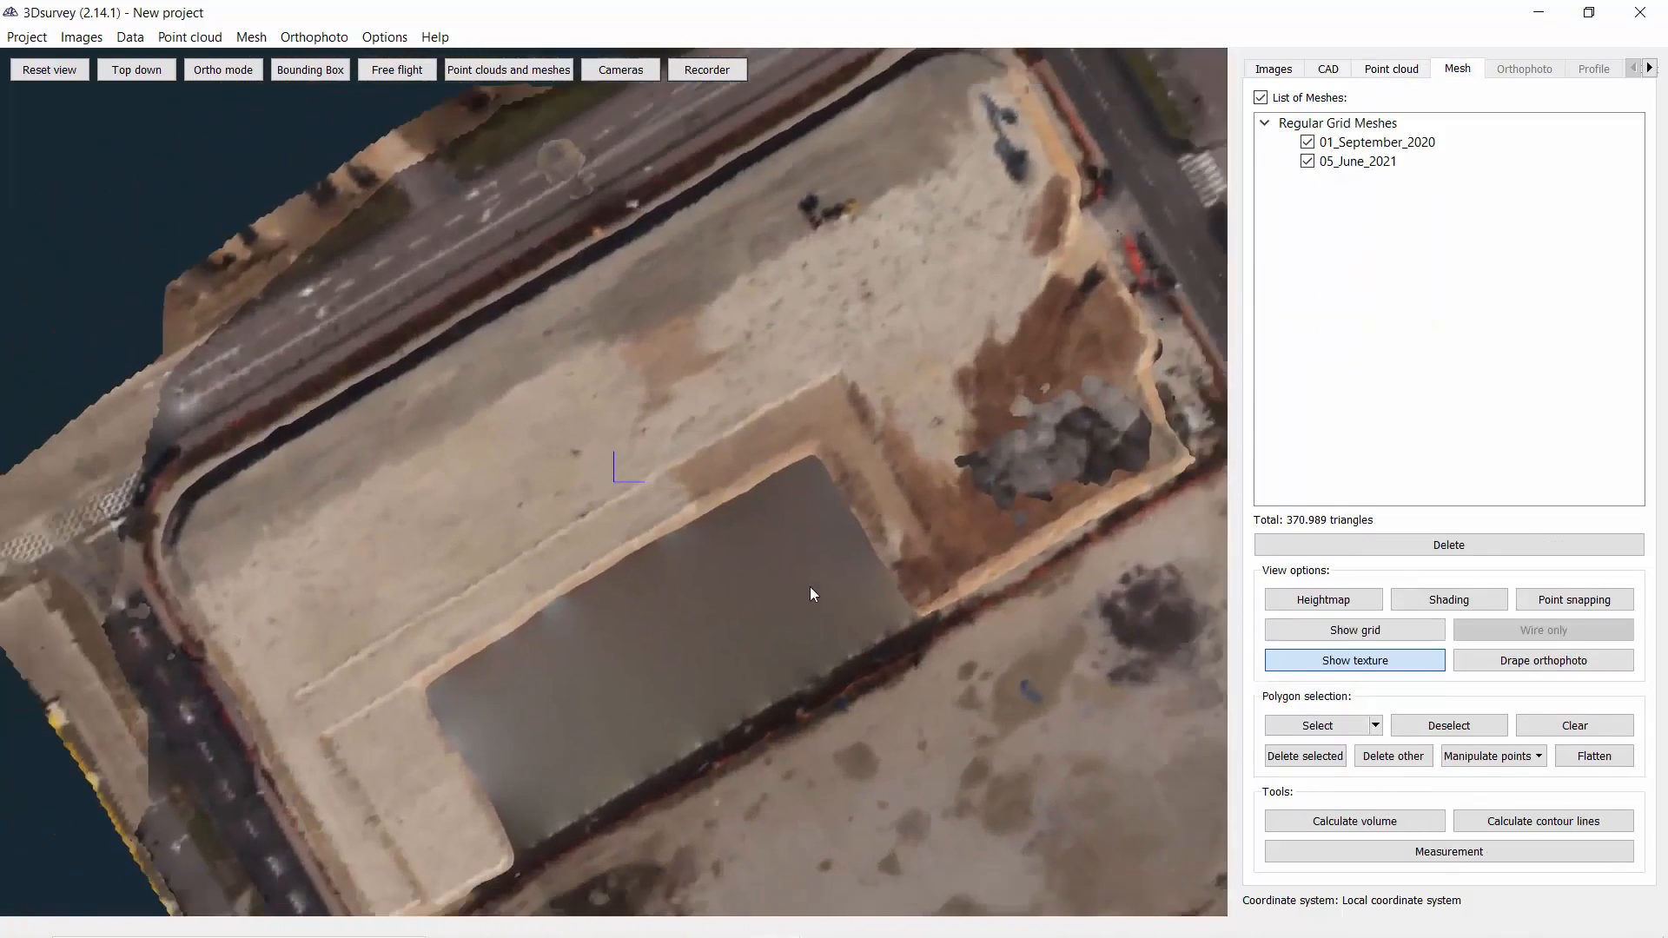
left_click_drag(809, 586, 572, 388)
scroll(764, 623, "up", 3)
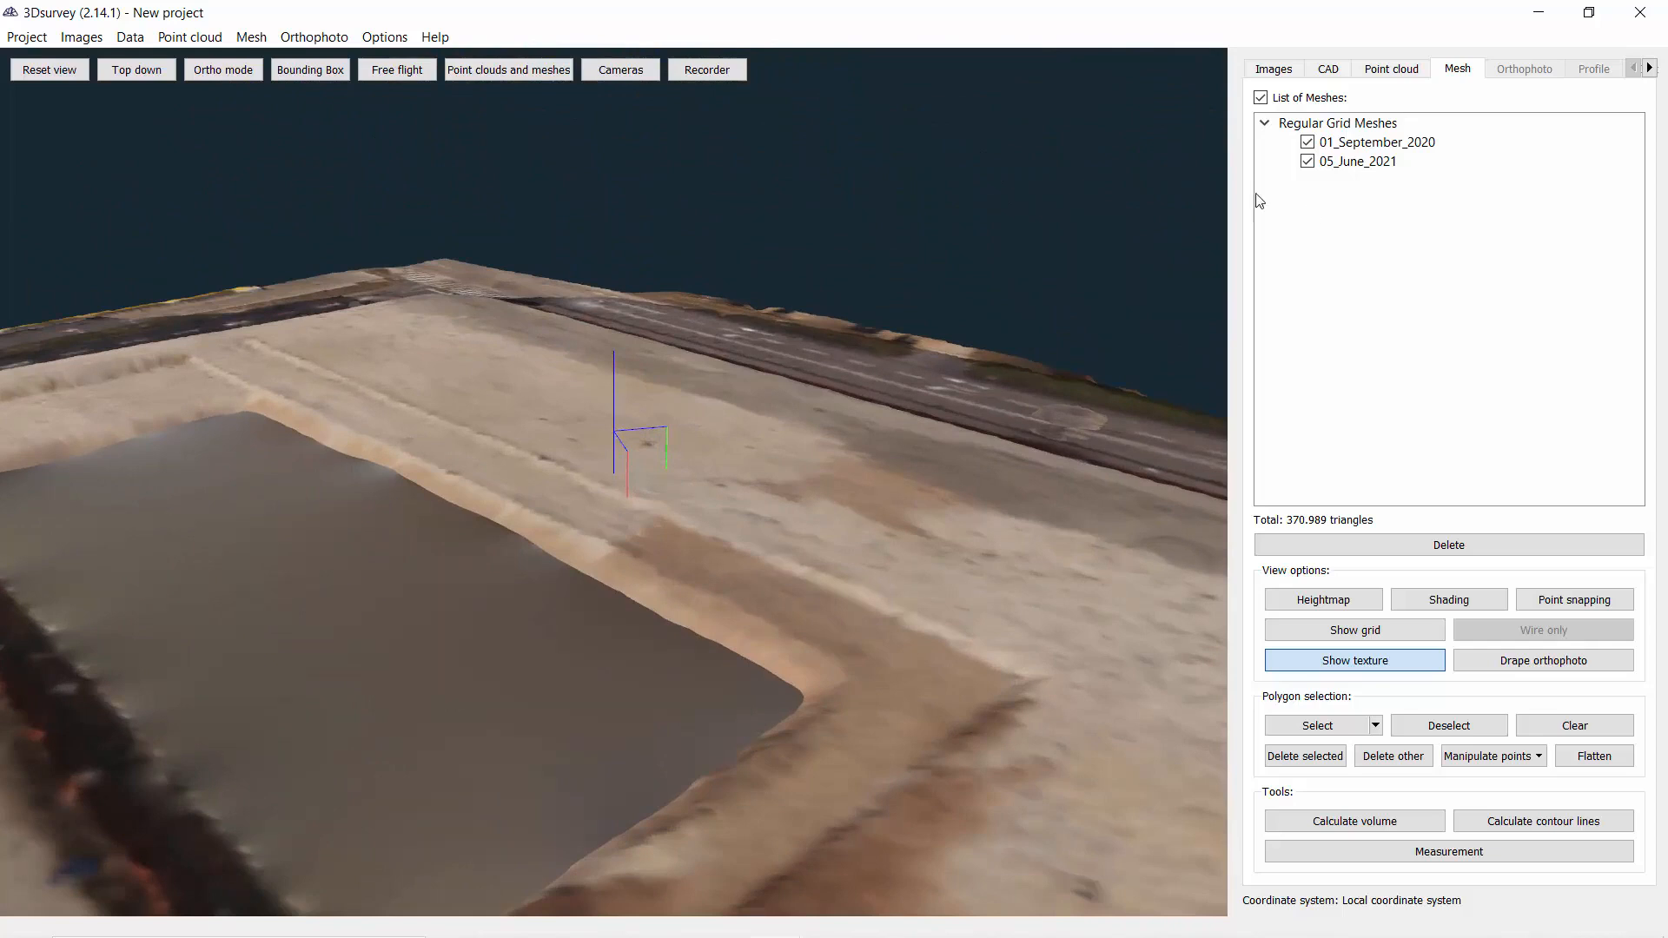
left_click(1308, 162)
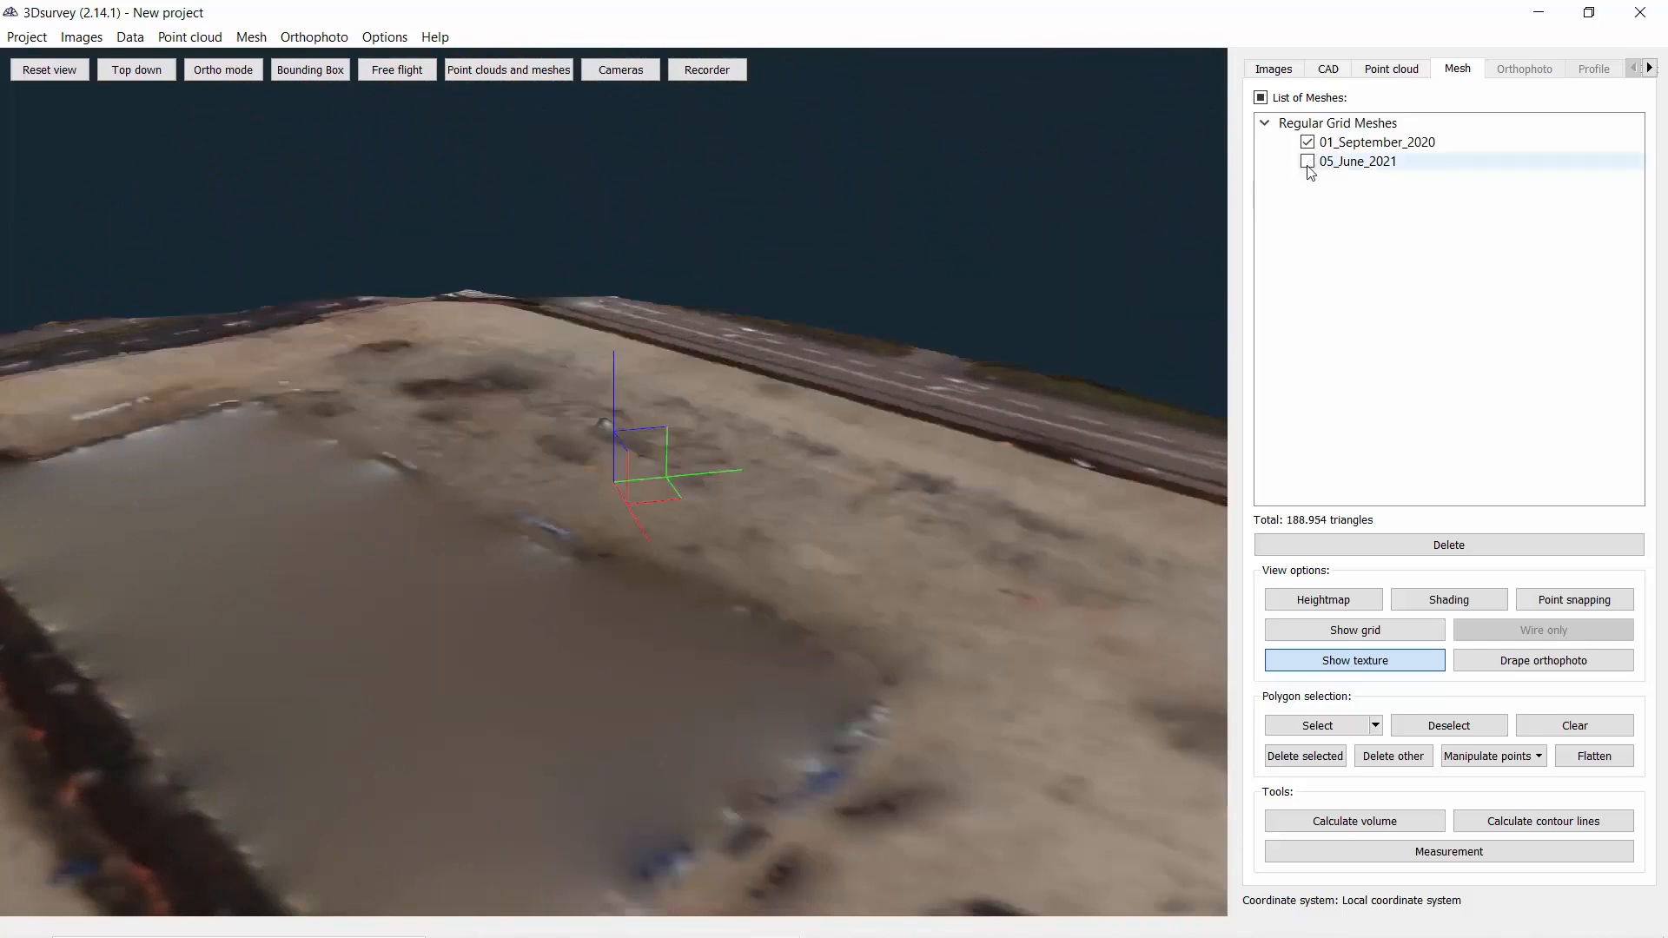
left_click(1308, 162)
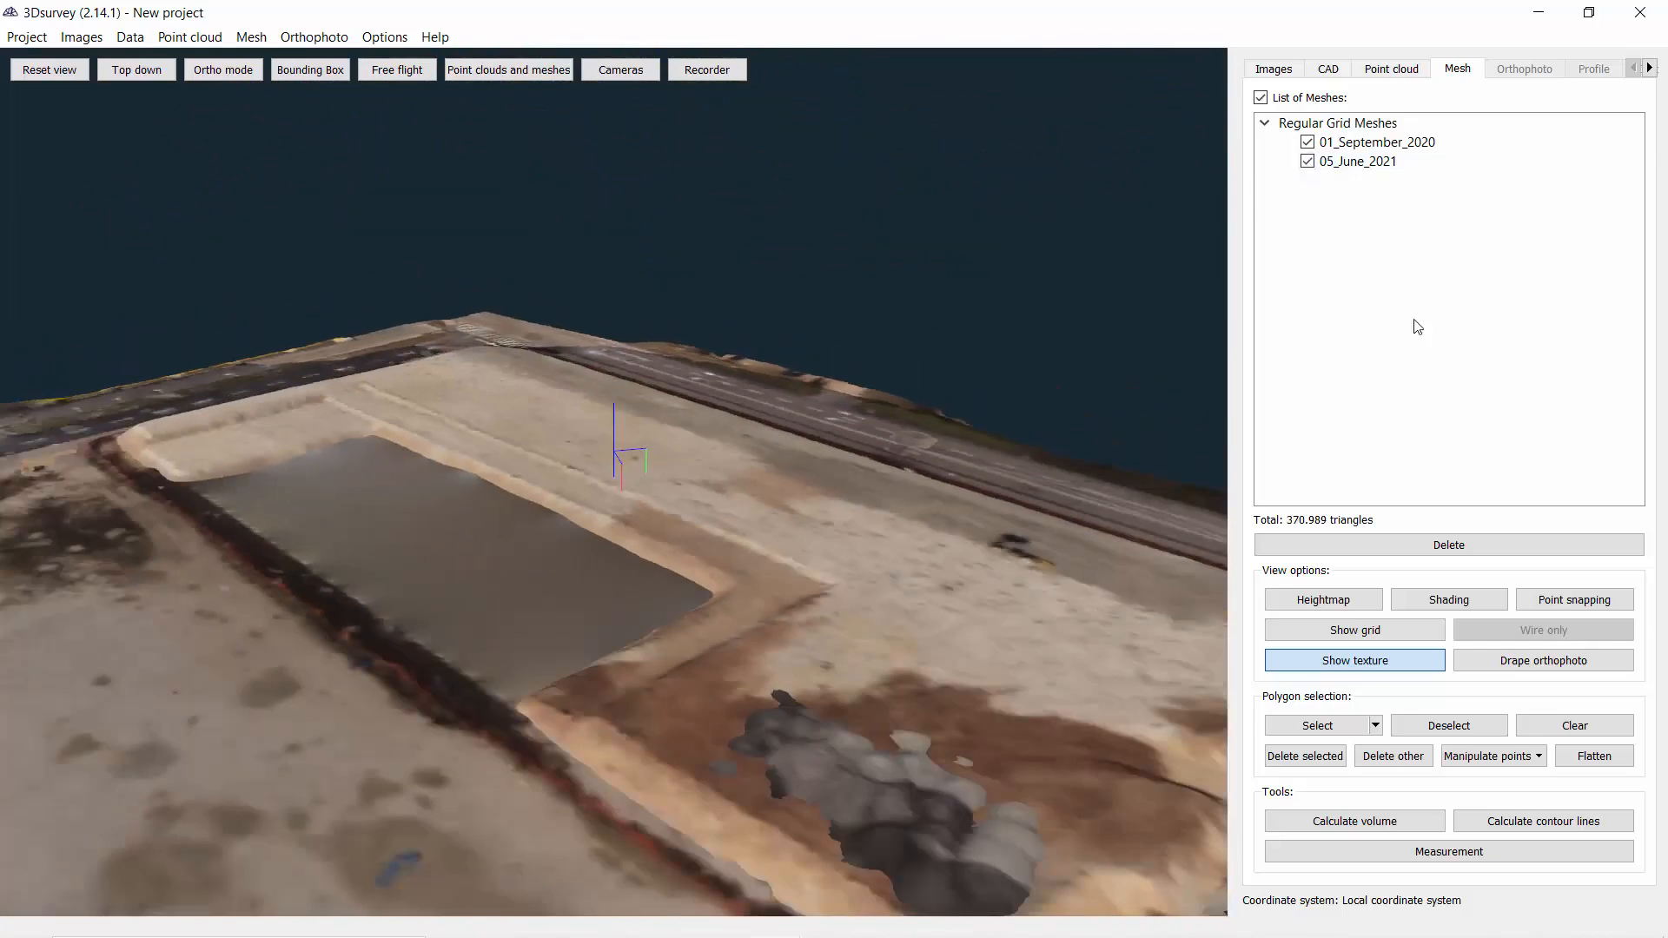
Display the 01_September_2020 mesh as a heightmap with shading
right_click(1407, 146)
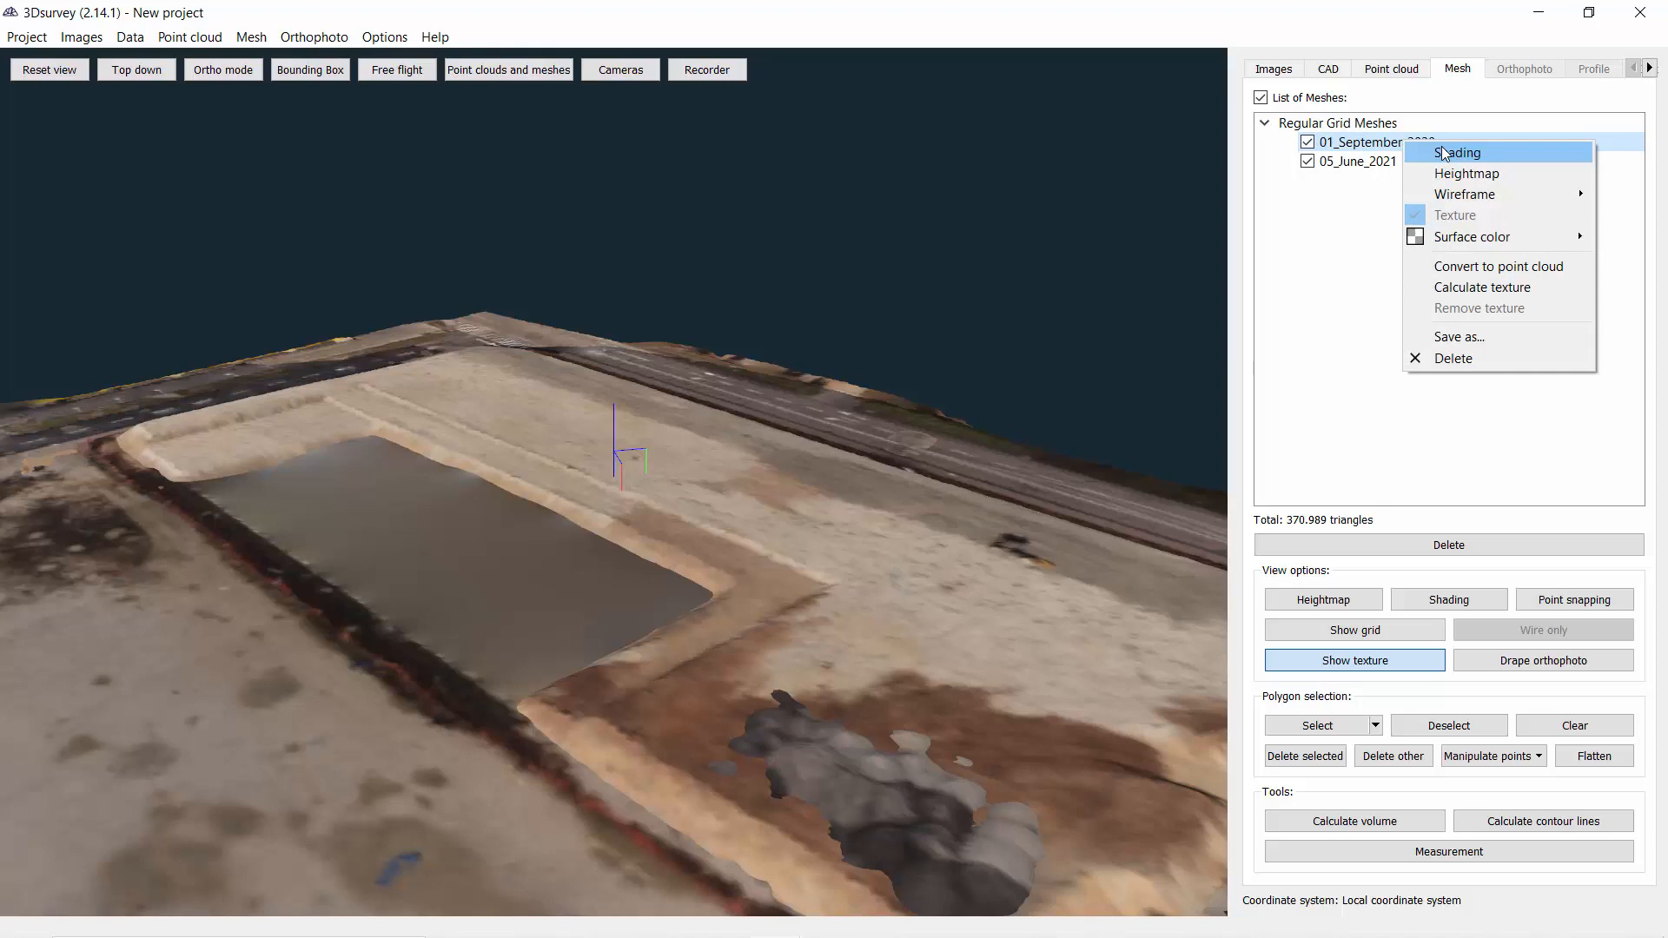
left_click(1478, 175)
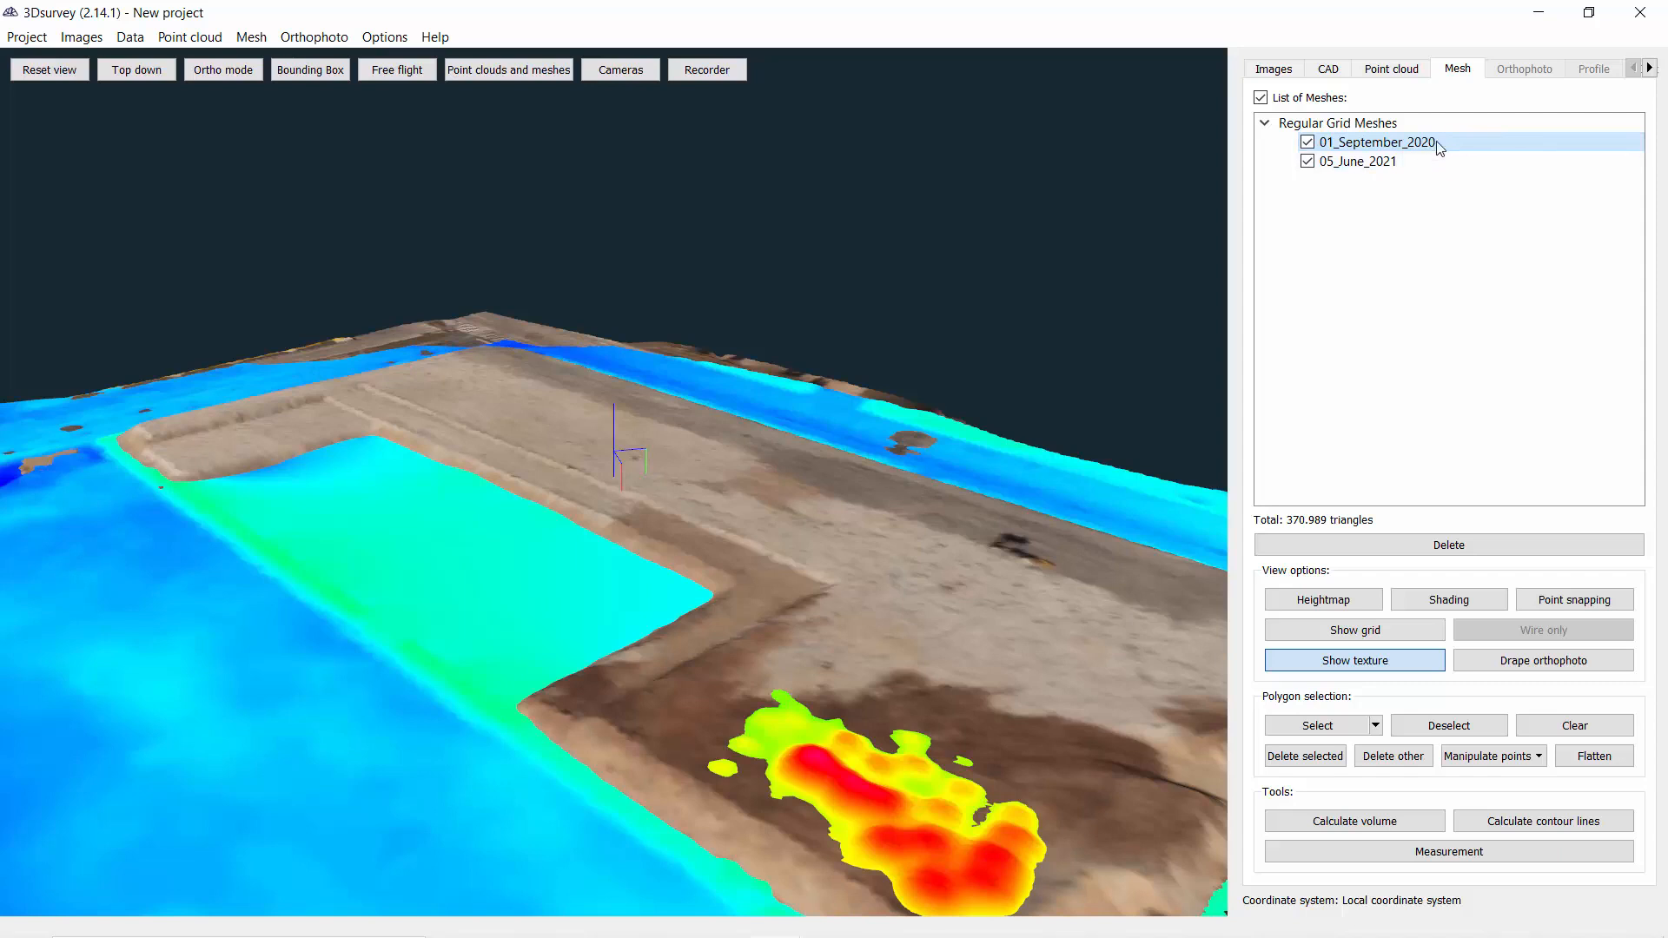
right_click(1439, 148)
left_click(1449, 156)
mouse_move(774, 497)
left_mouse_down()
mouse_move(862, 487)
mouse_move(912, 545)
mouse_move(1188, 268)
left_mouse_up()
Show the wireframe grid on the 05_June_2021 mesh and inspect it around the excavation and stockpile
right_click(1372, 163)
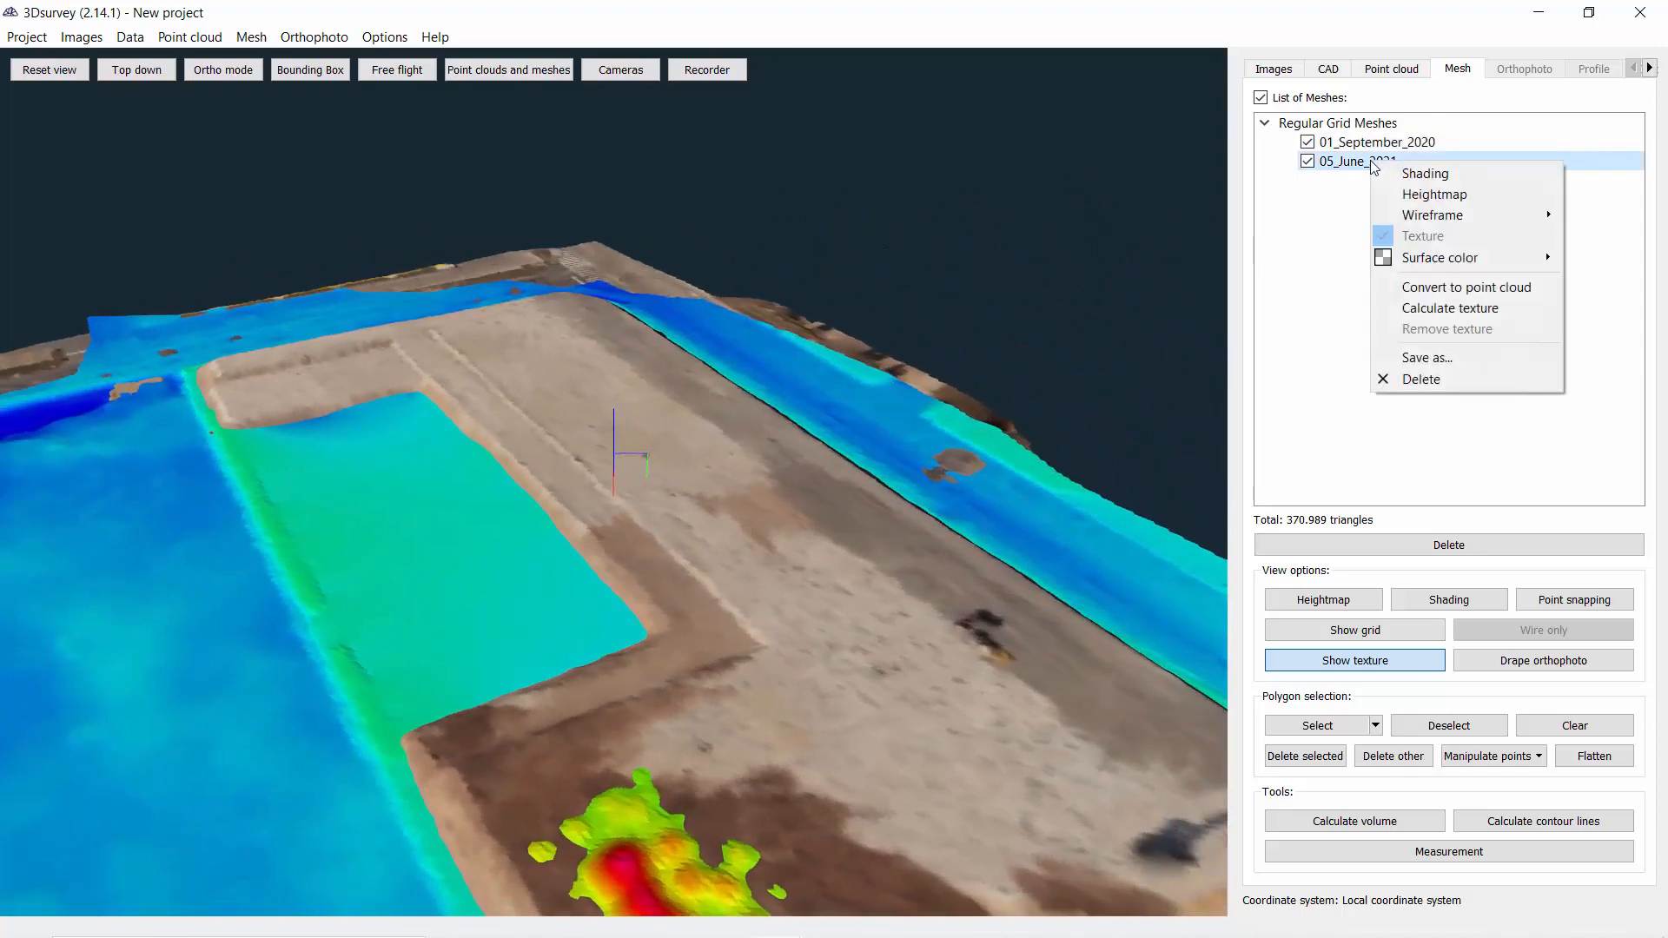
mouse_move(1413, 219)
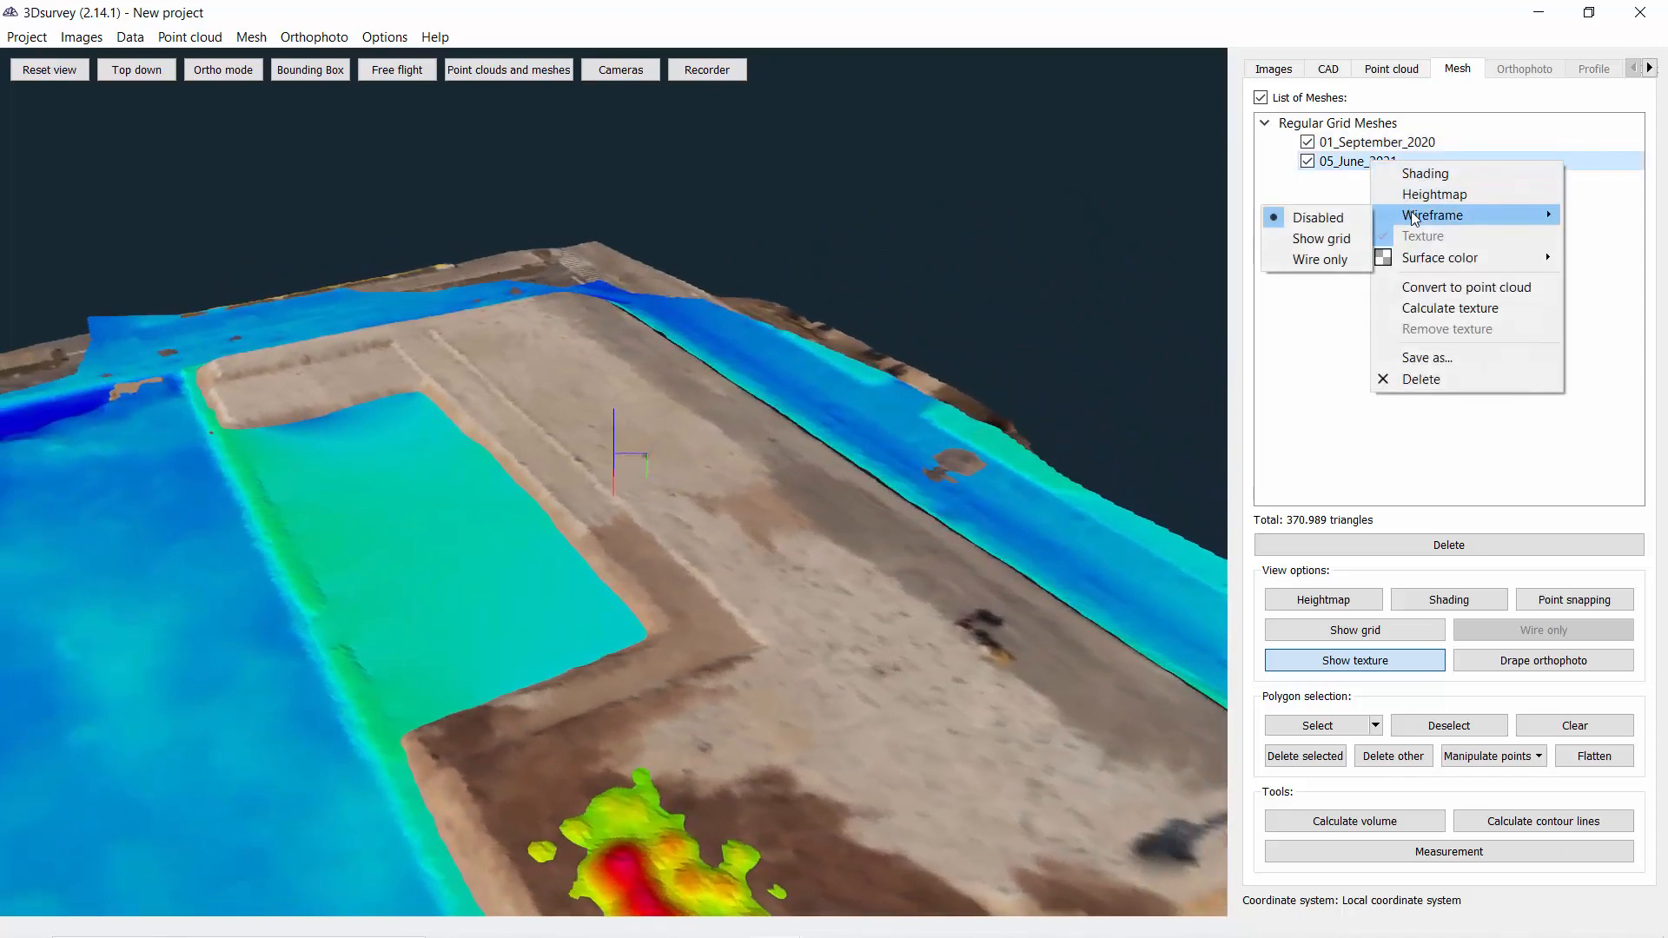
left_click(1336, 246)
scroll(627, 561, "up", 5)
left_click_drag(627, 561, 546, 483)
right_click_drag(547, 483, 692, 383)
left_click_drag(692, 383, 617, 362)
scroll(617, 362, "down", 6)
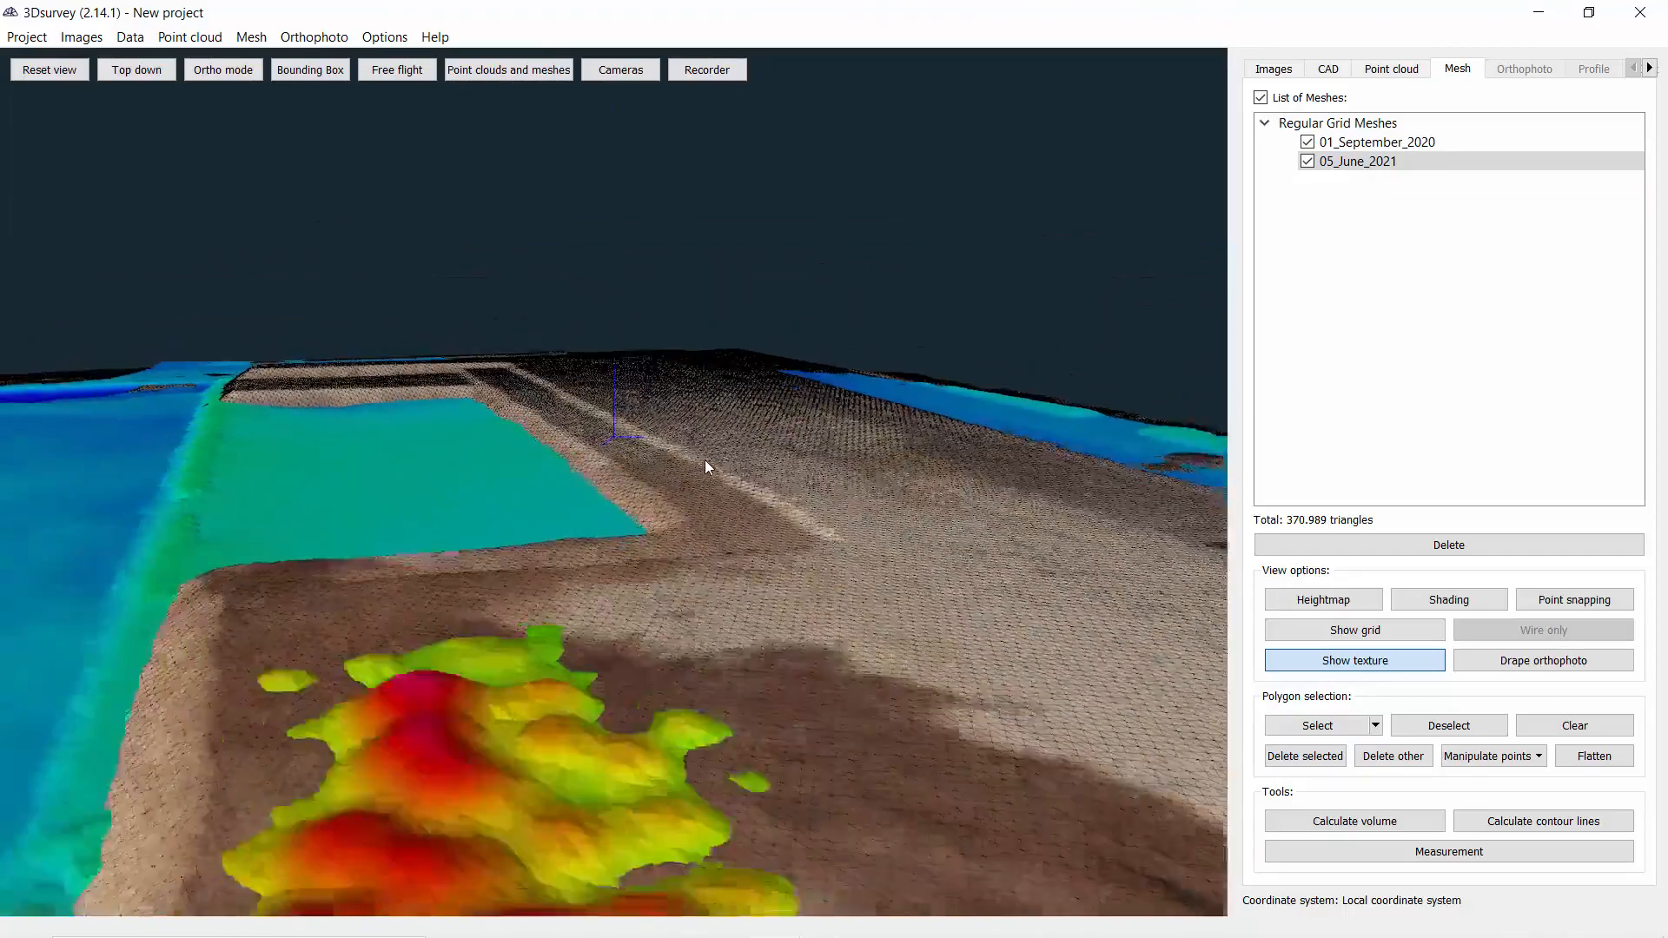
left_click_drag(706, 467, 886, 631)
scroll(763, 521, "down", 4)
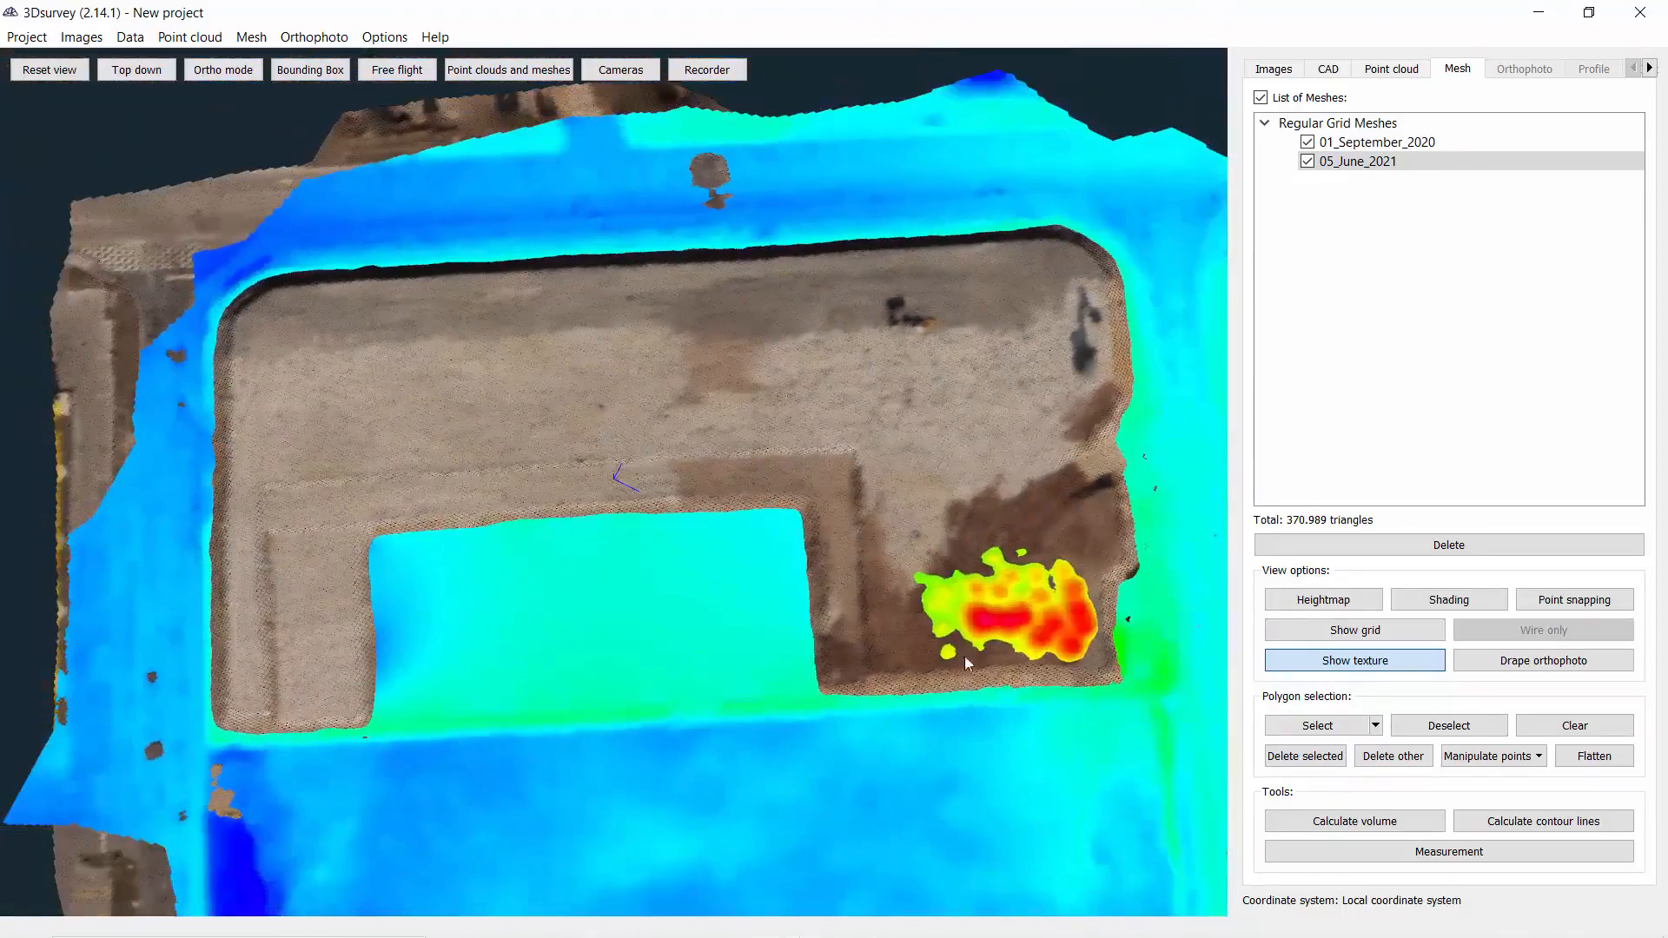
Select both meshes within a polygon drawn just outside the construction site's boundary, enclosing the excavation and the stockpile
left_click(1318, 724)
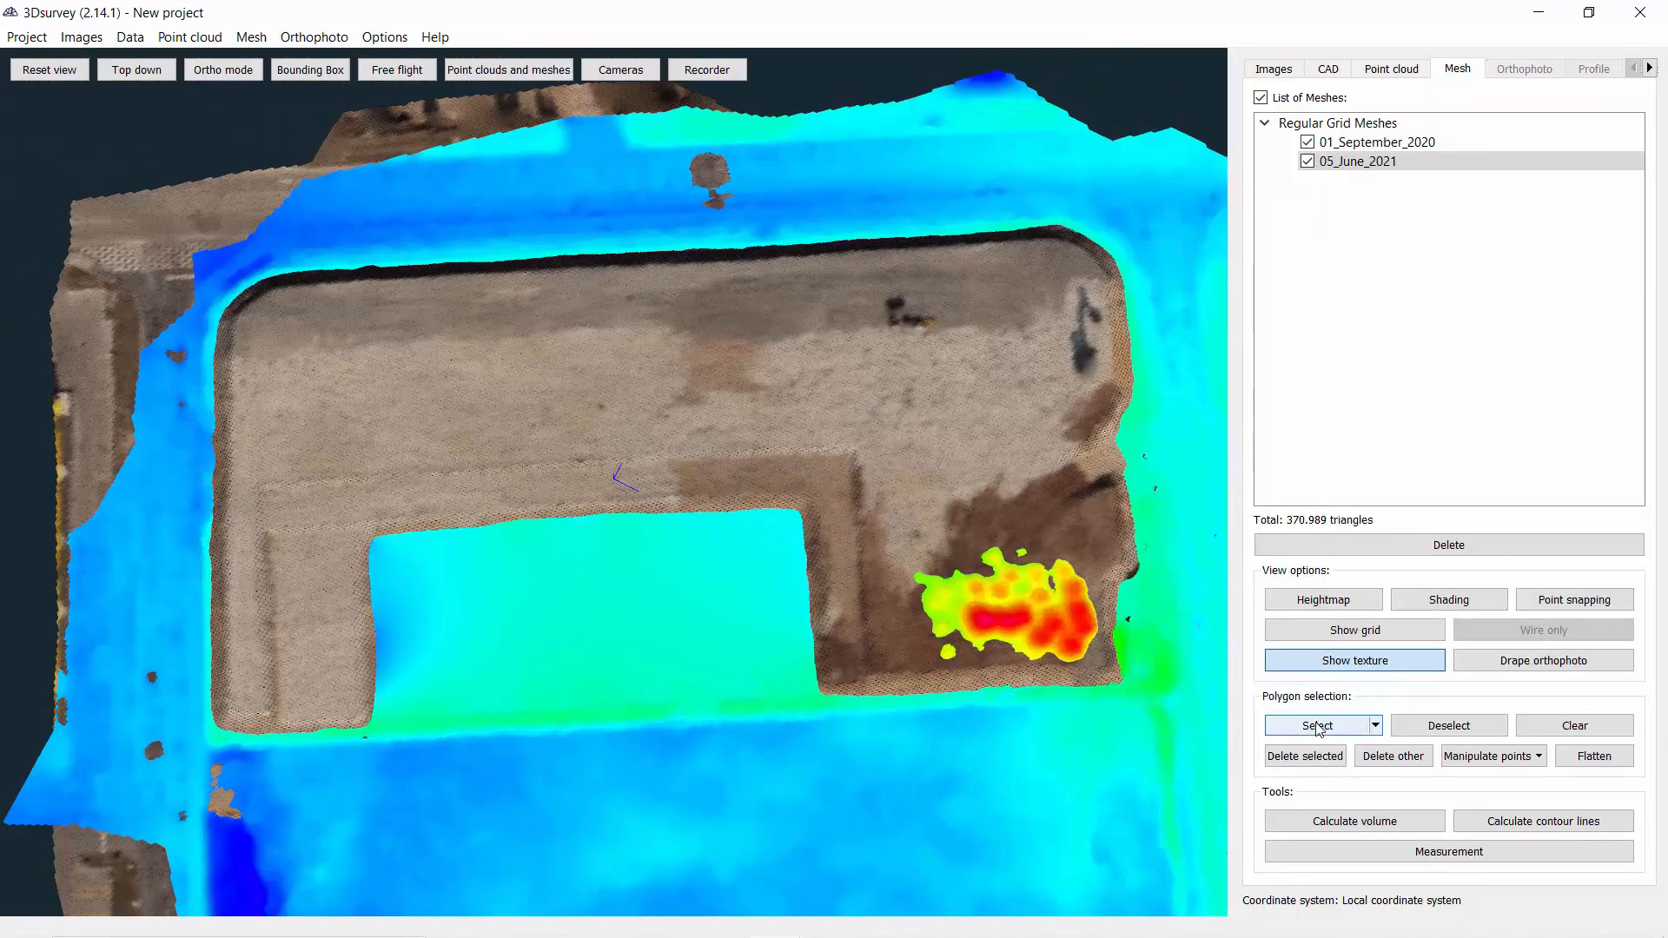
left_click(217, 290)
left_click(192, 330)
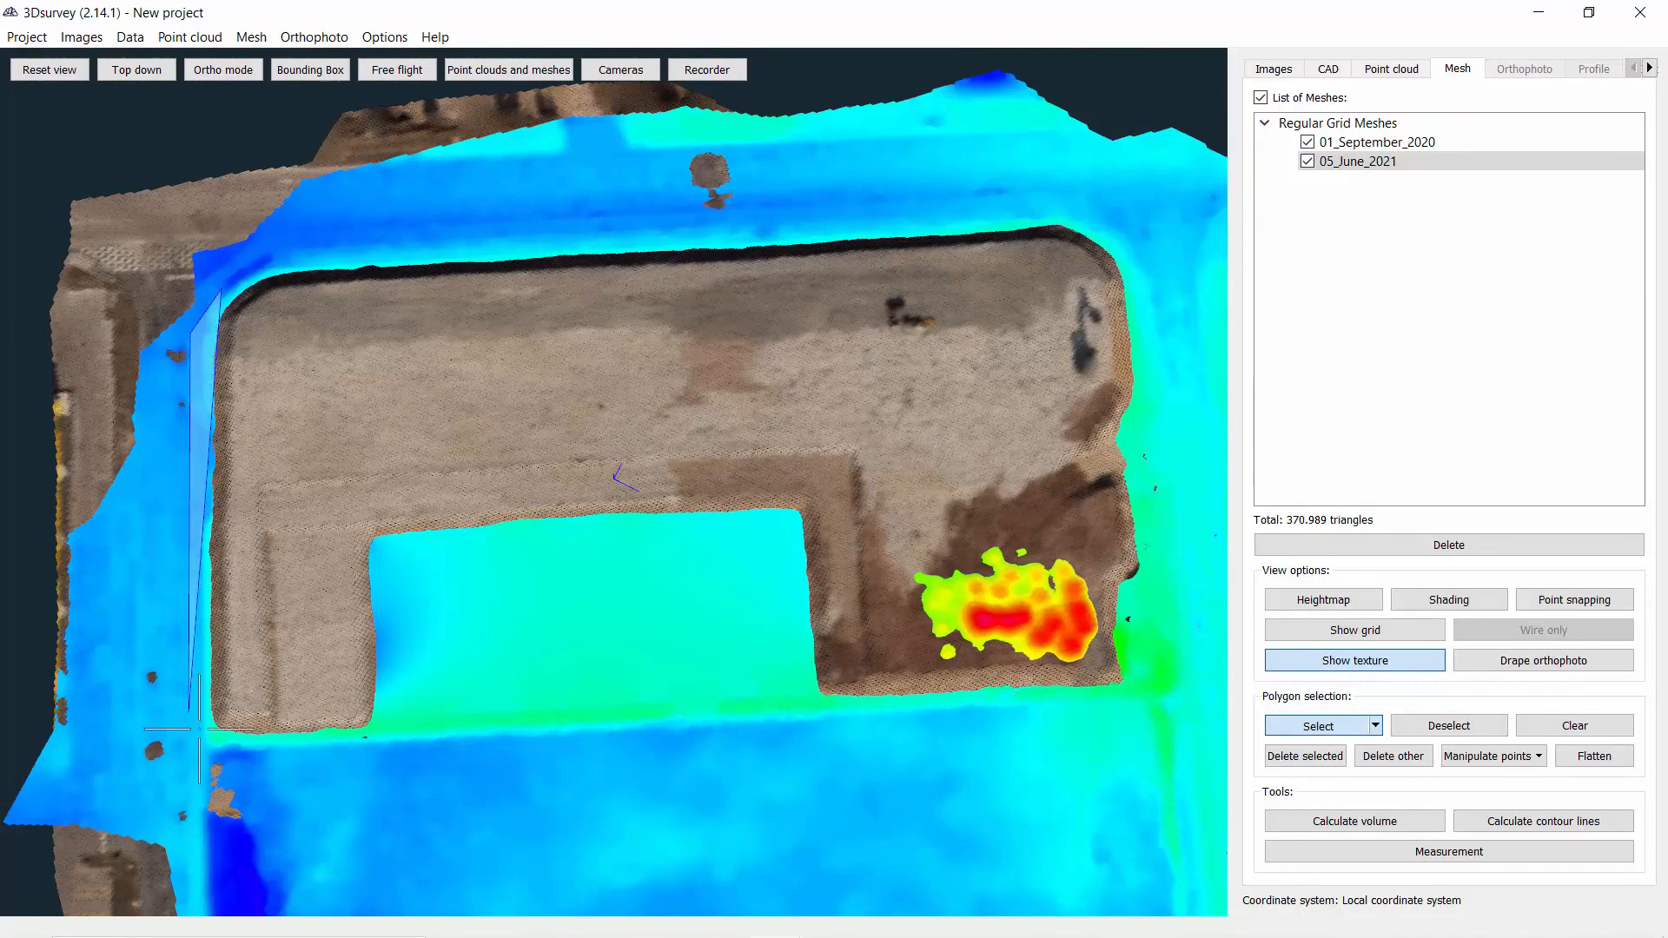
left_click(213, 757)
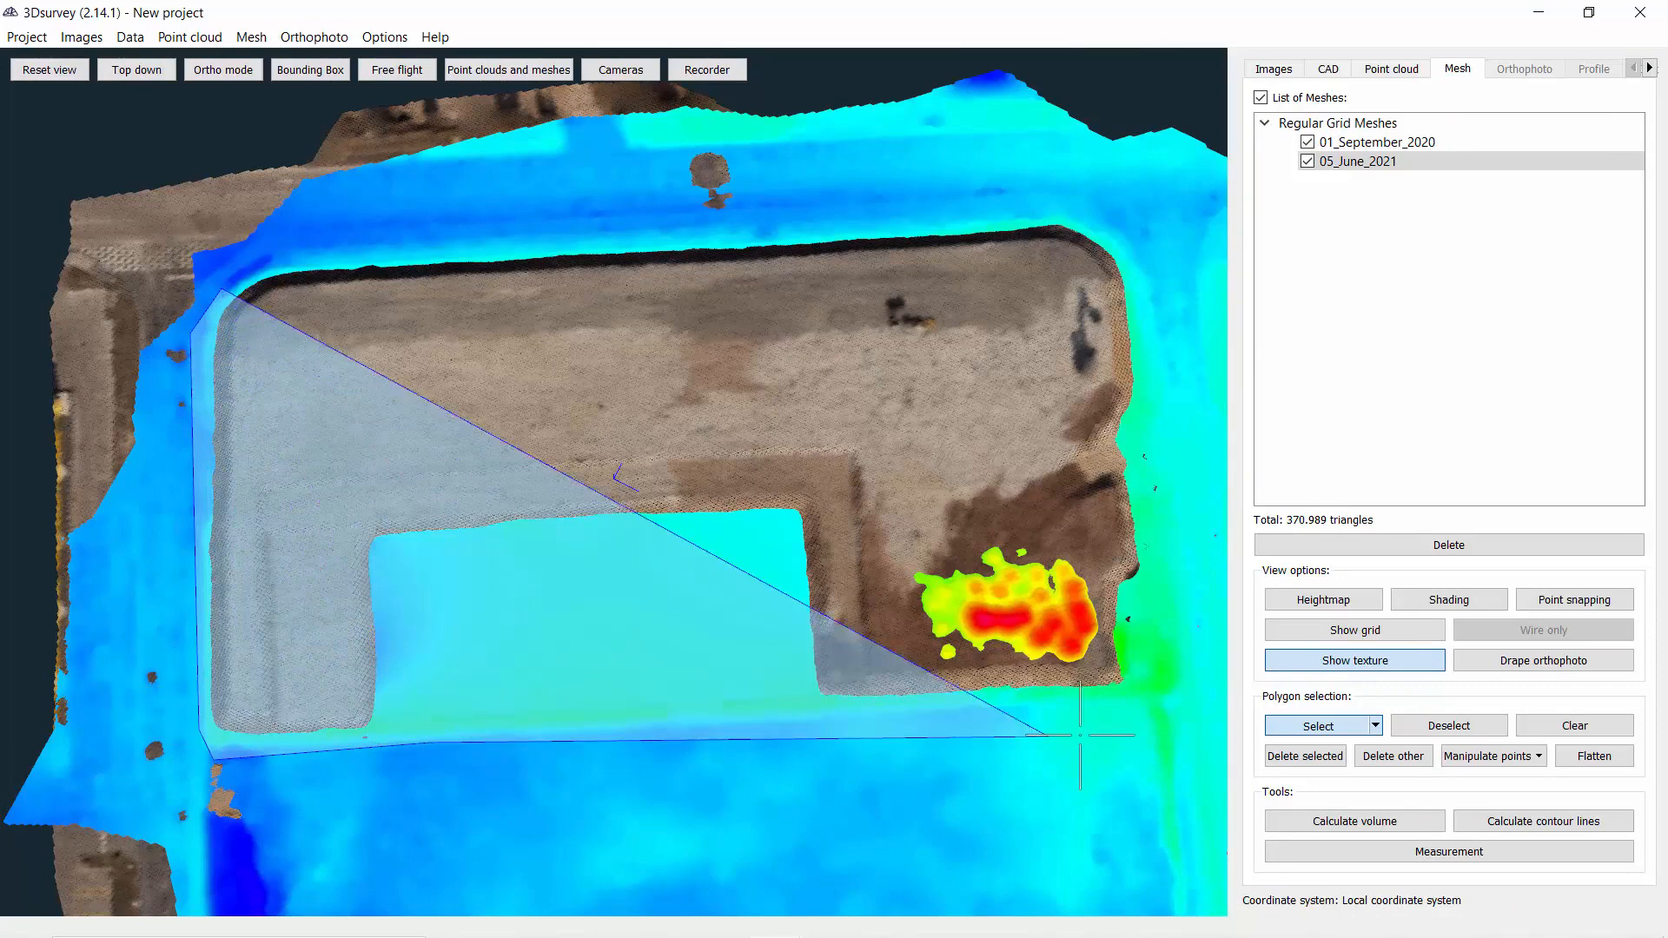
left_click(1136, 704)
left_click(1170, 638)
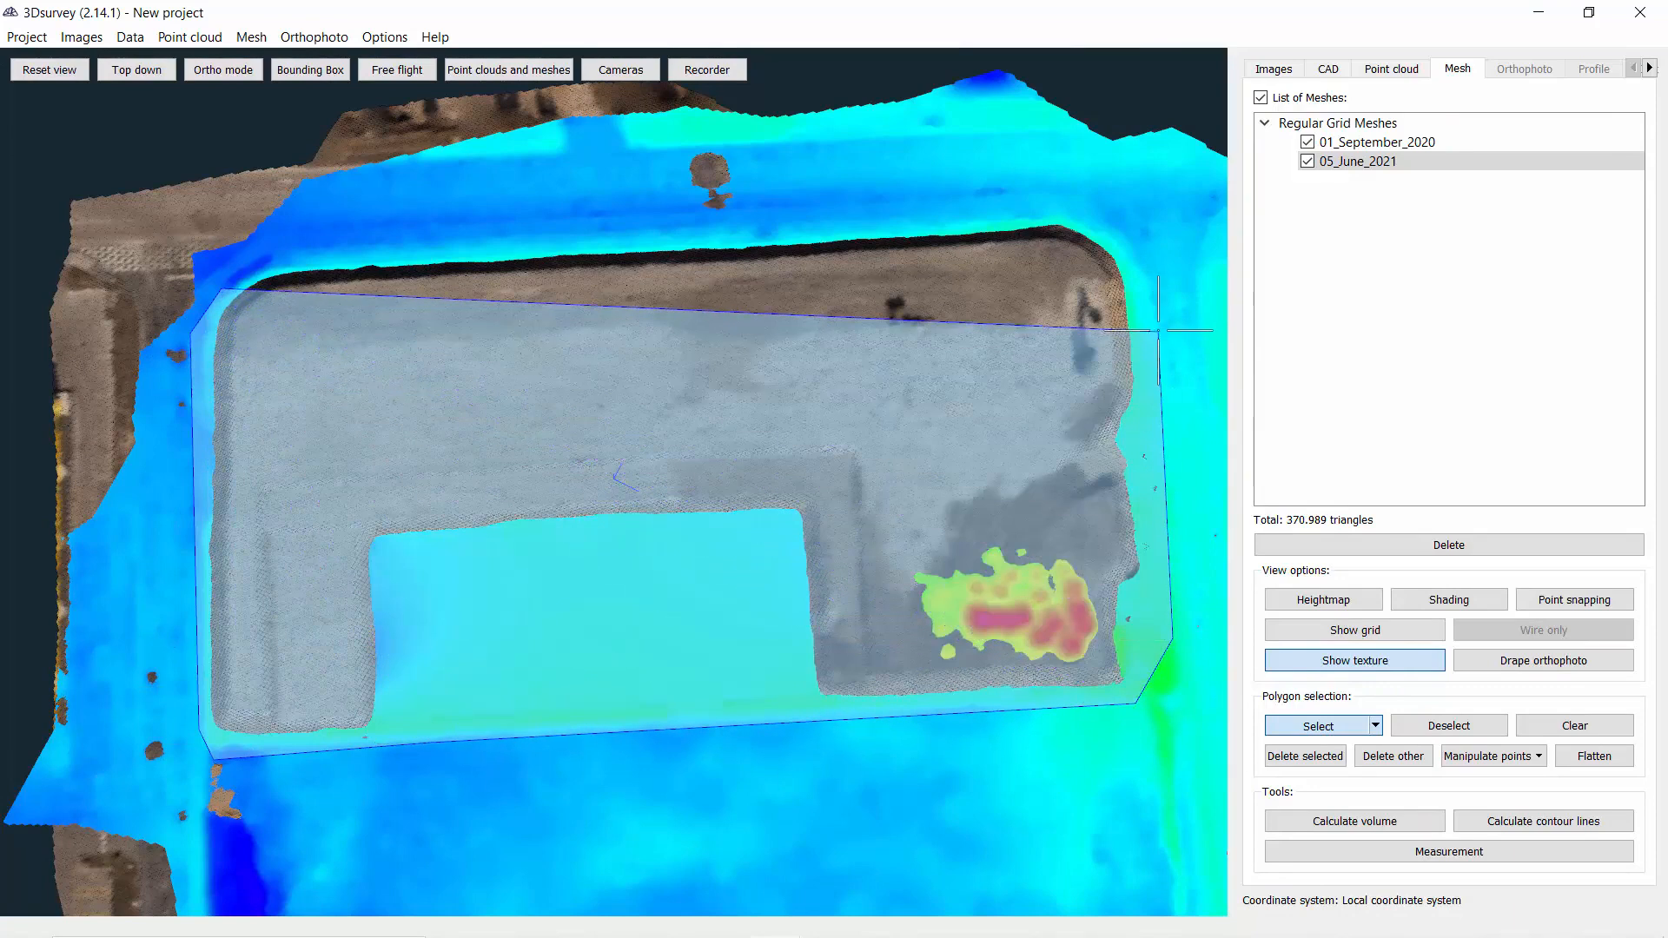
left_click(1159, 331)
left_click(1103, 223)
left_click(851, 211)
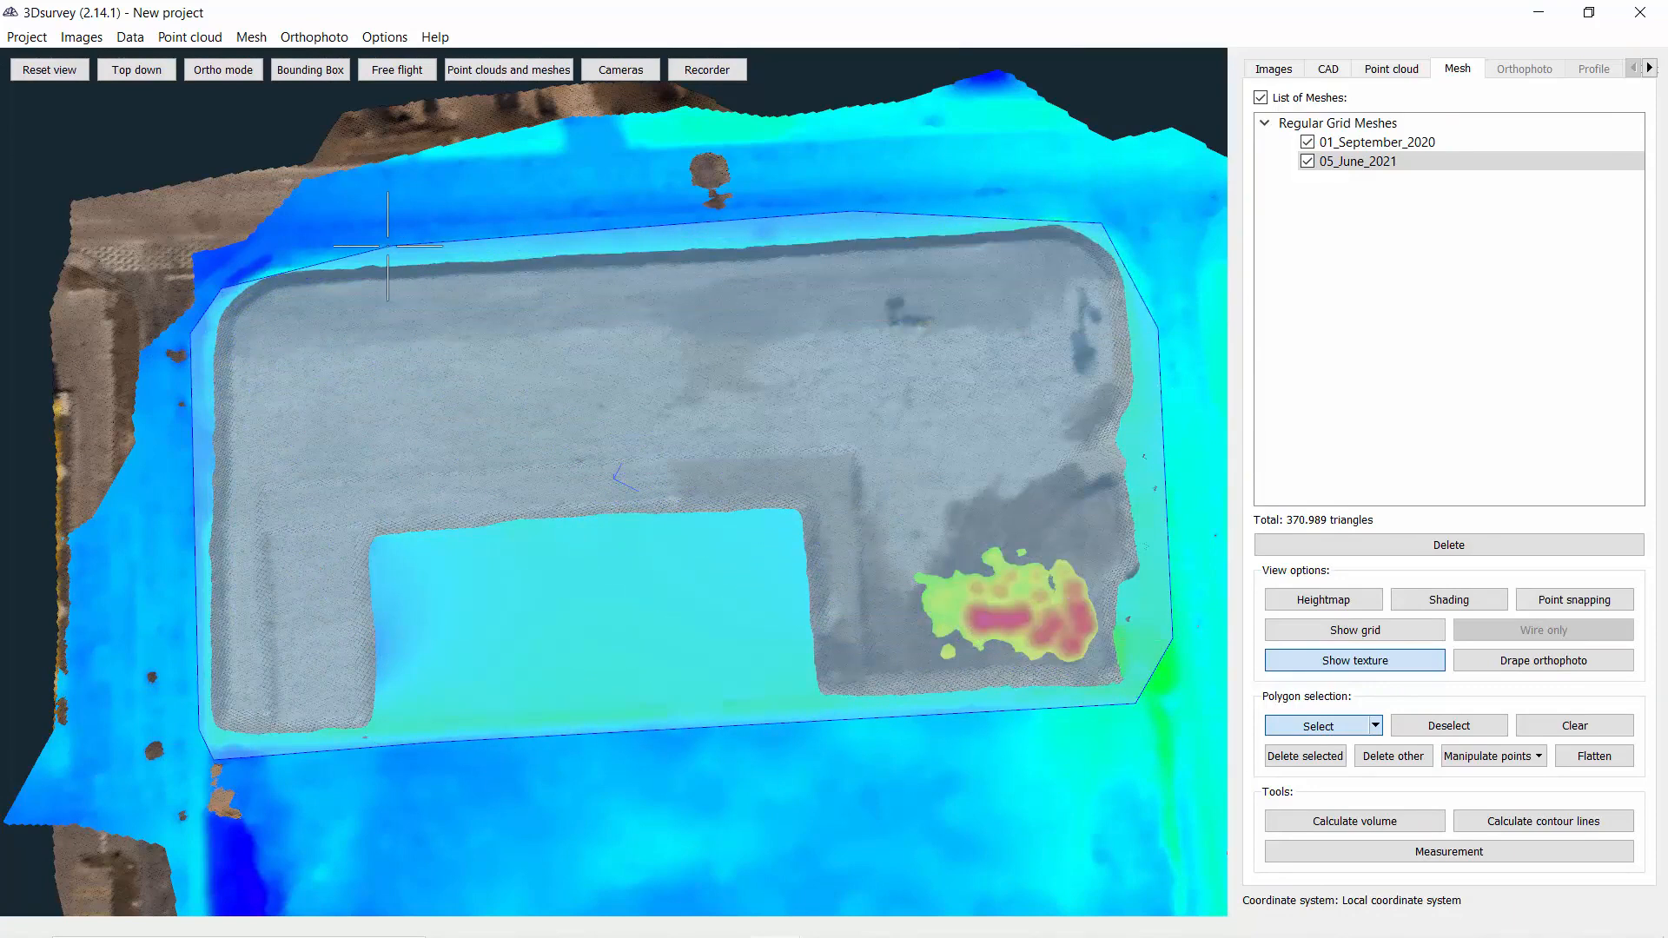
left_click(270, 260)
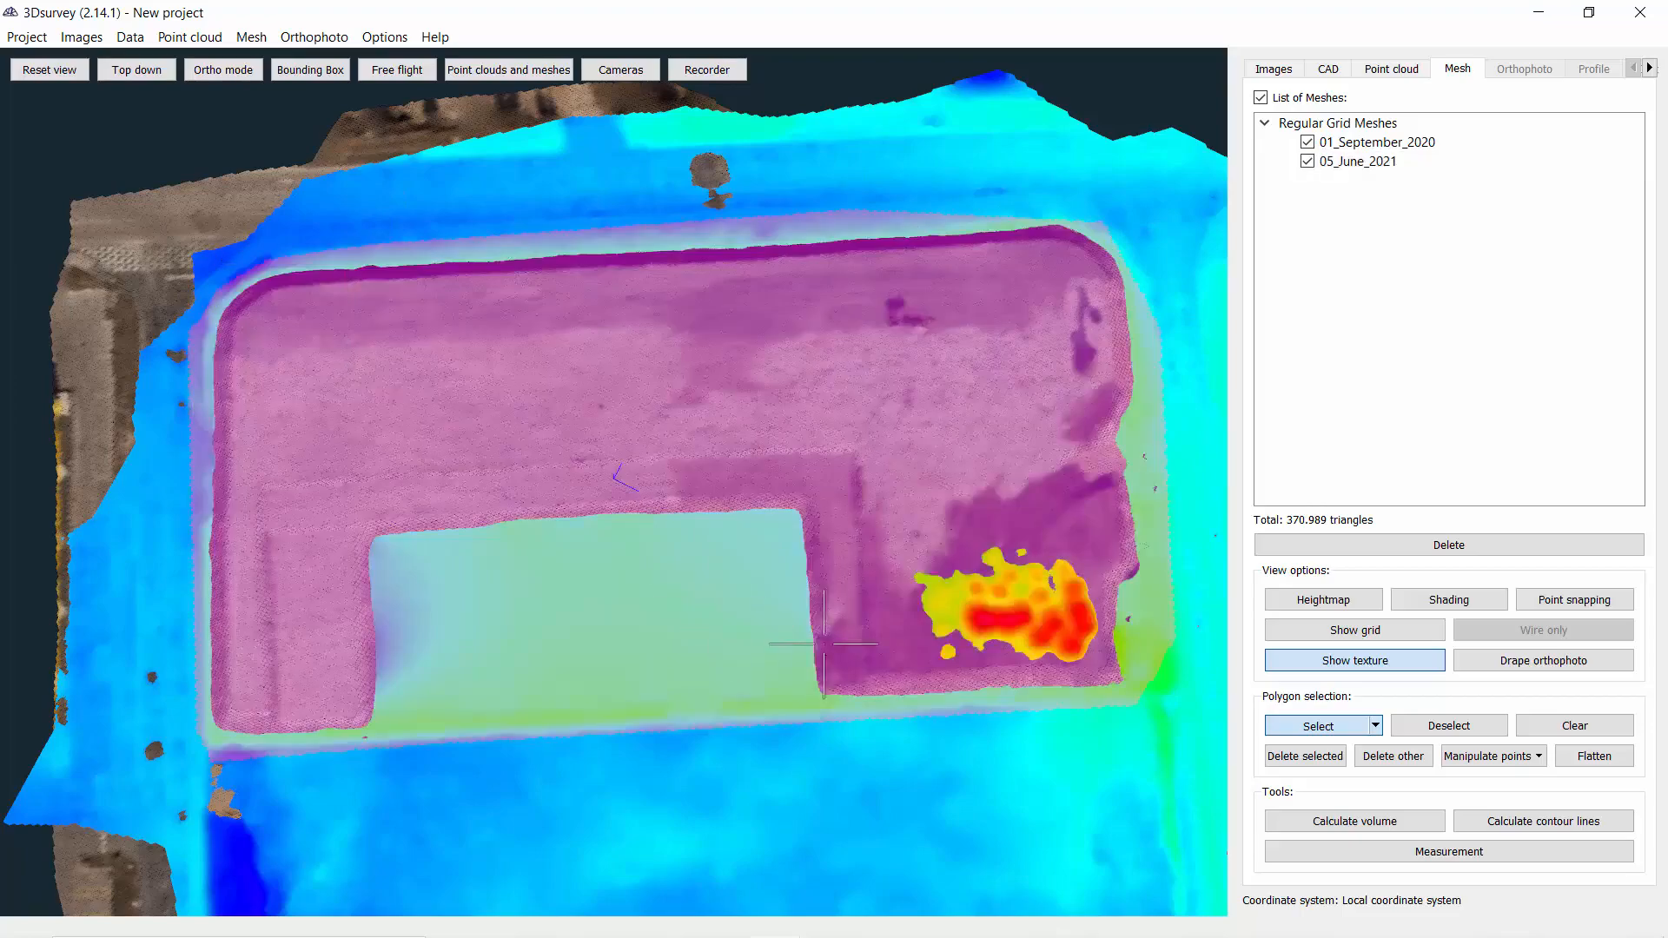
Calculate the volume within the current selection, with 01_September_2020 as initial surface and 05_June_2021 as final surface
left_click_drag(708, 596, 607, 469)
scroll(758, 622, "up", 10)
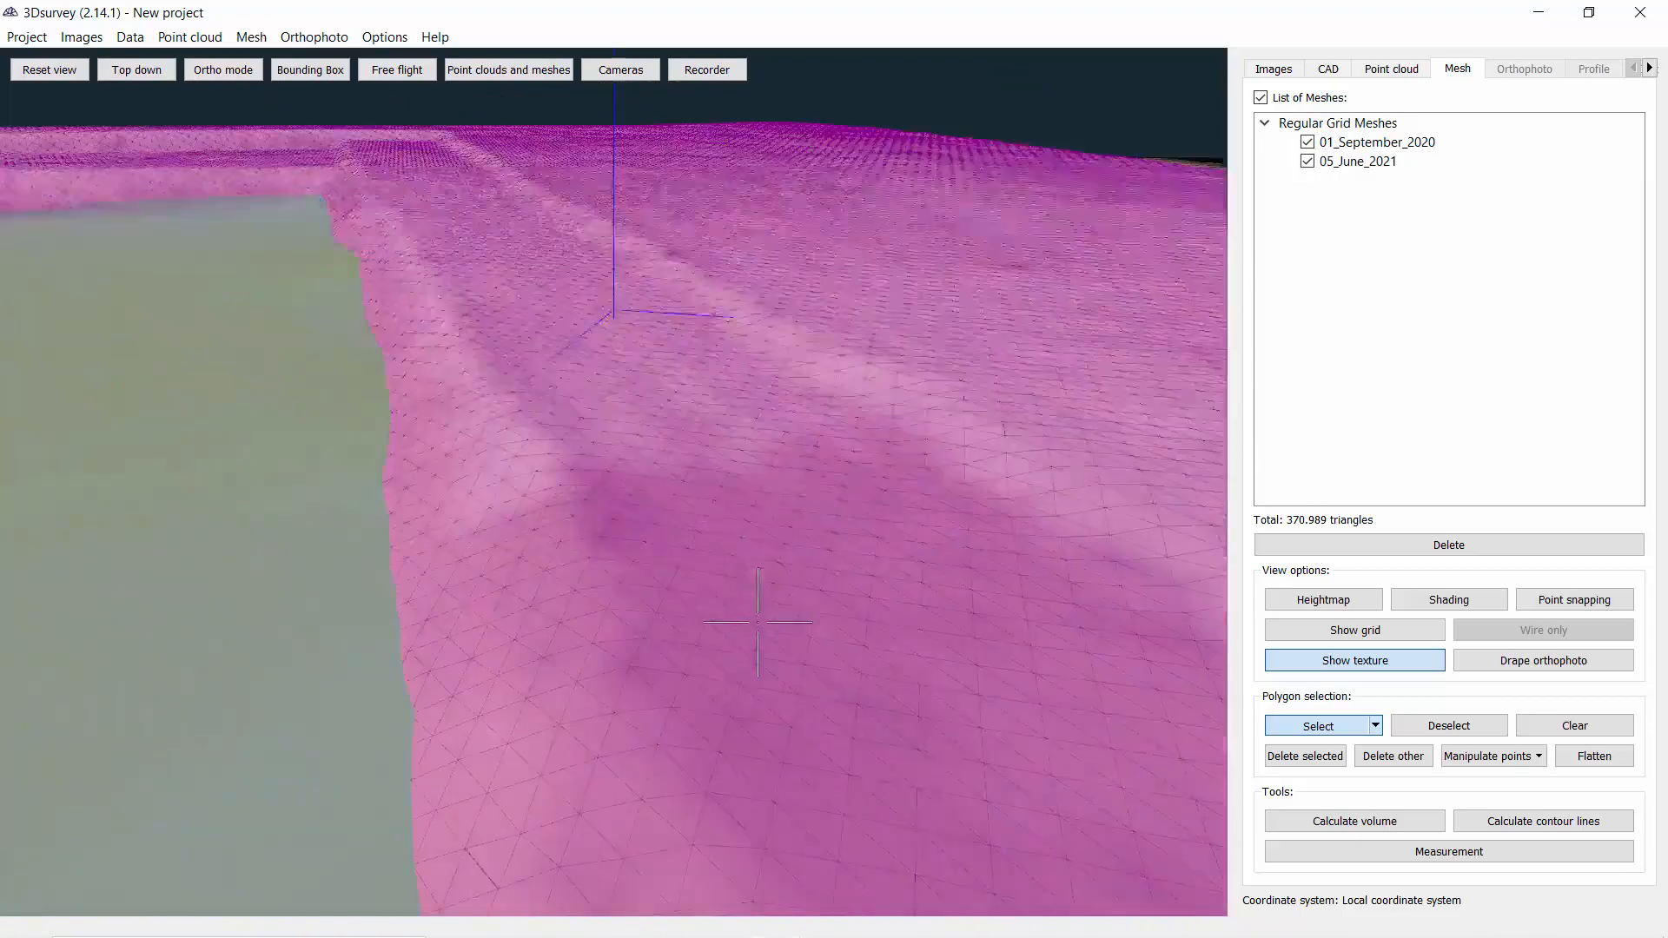
left_click_drag(757, 622, 556, 816)
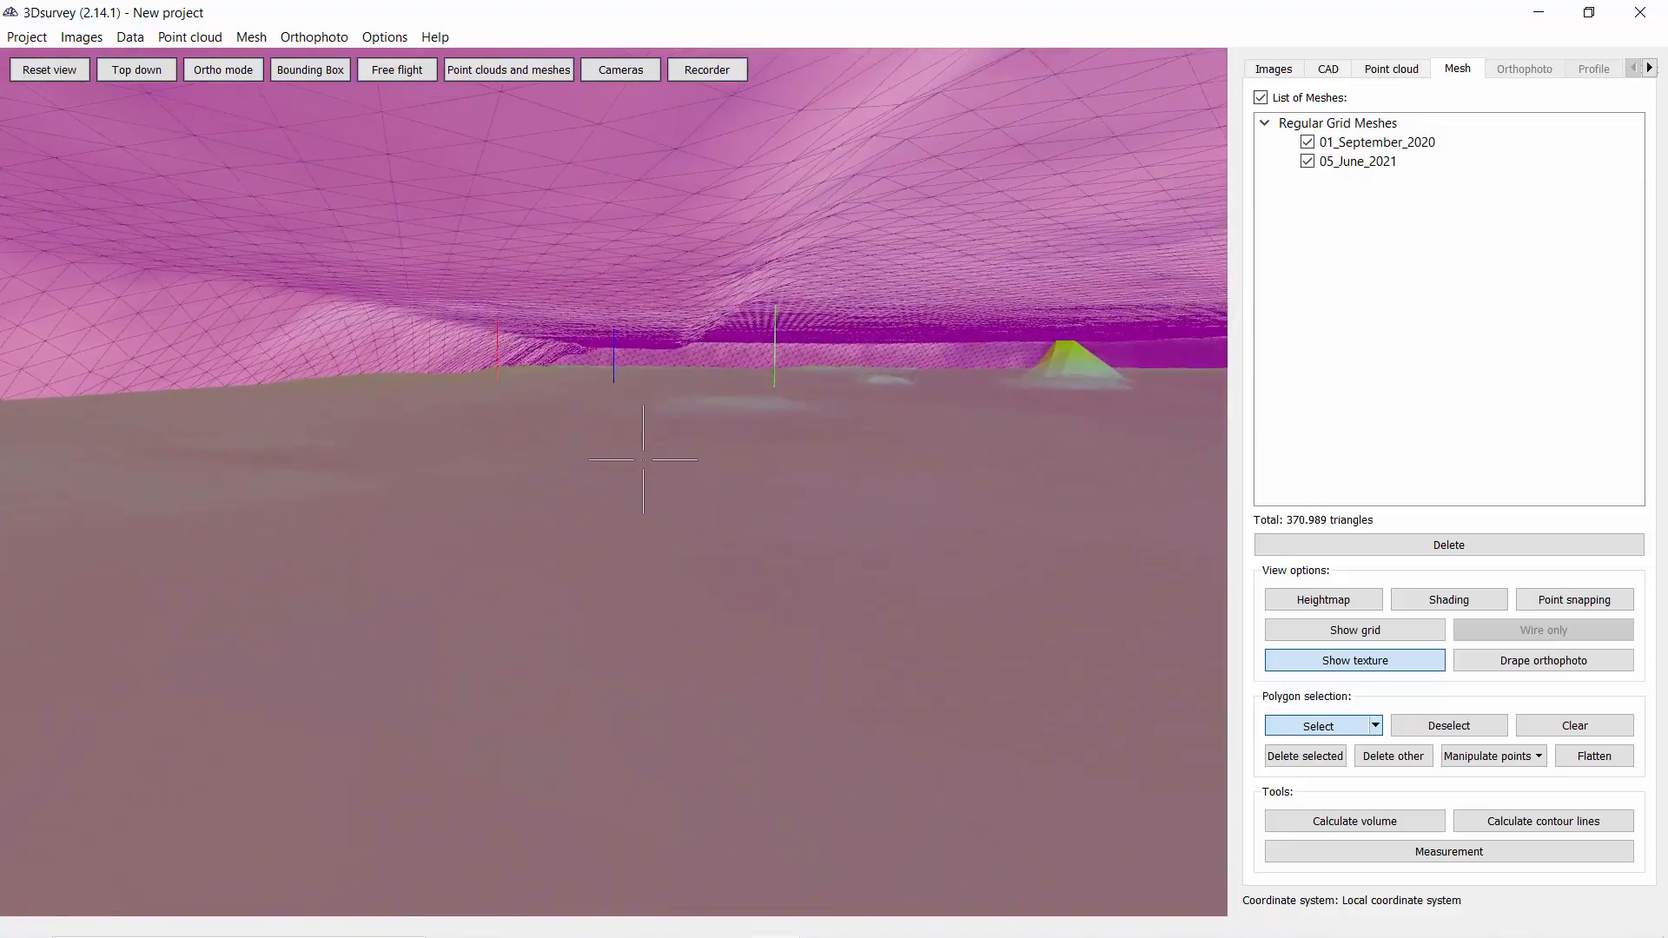
left_click_drag(837, 570, 947, 685)
left_click(1383, 825)
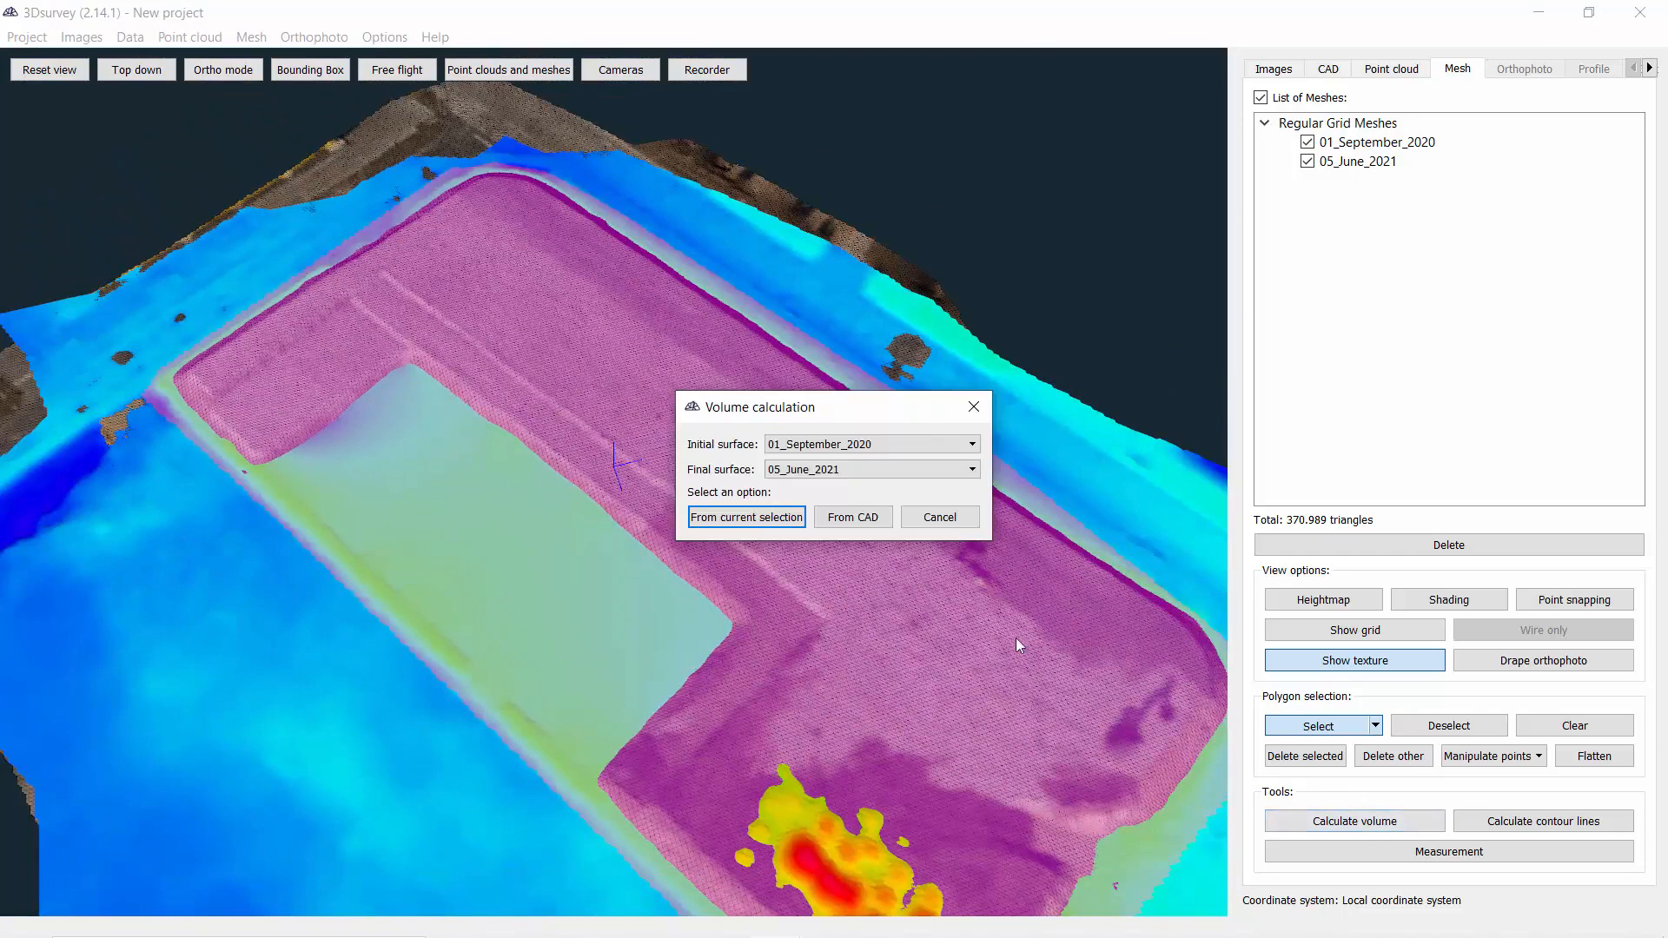
left_click(744, 518)
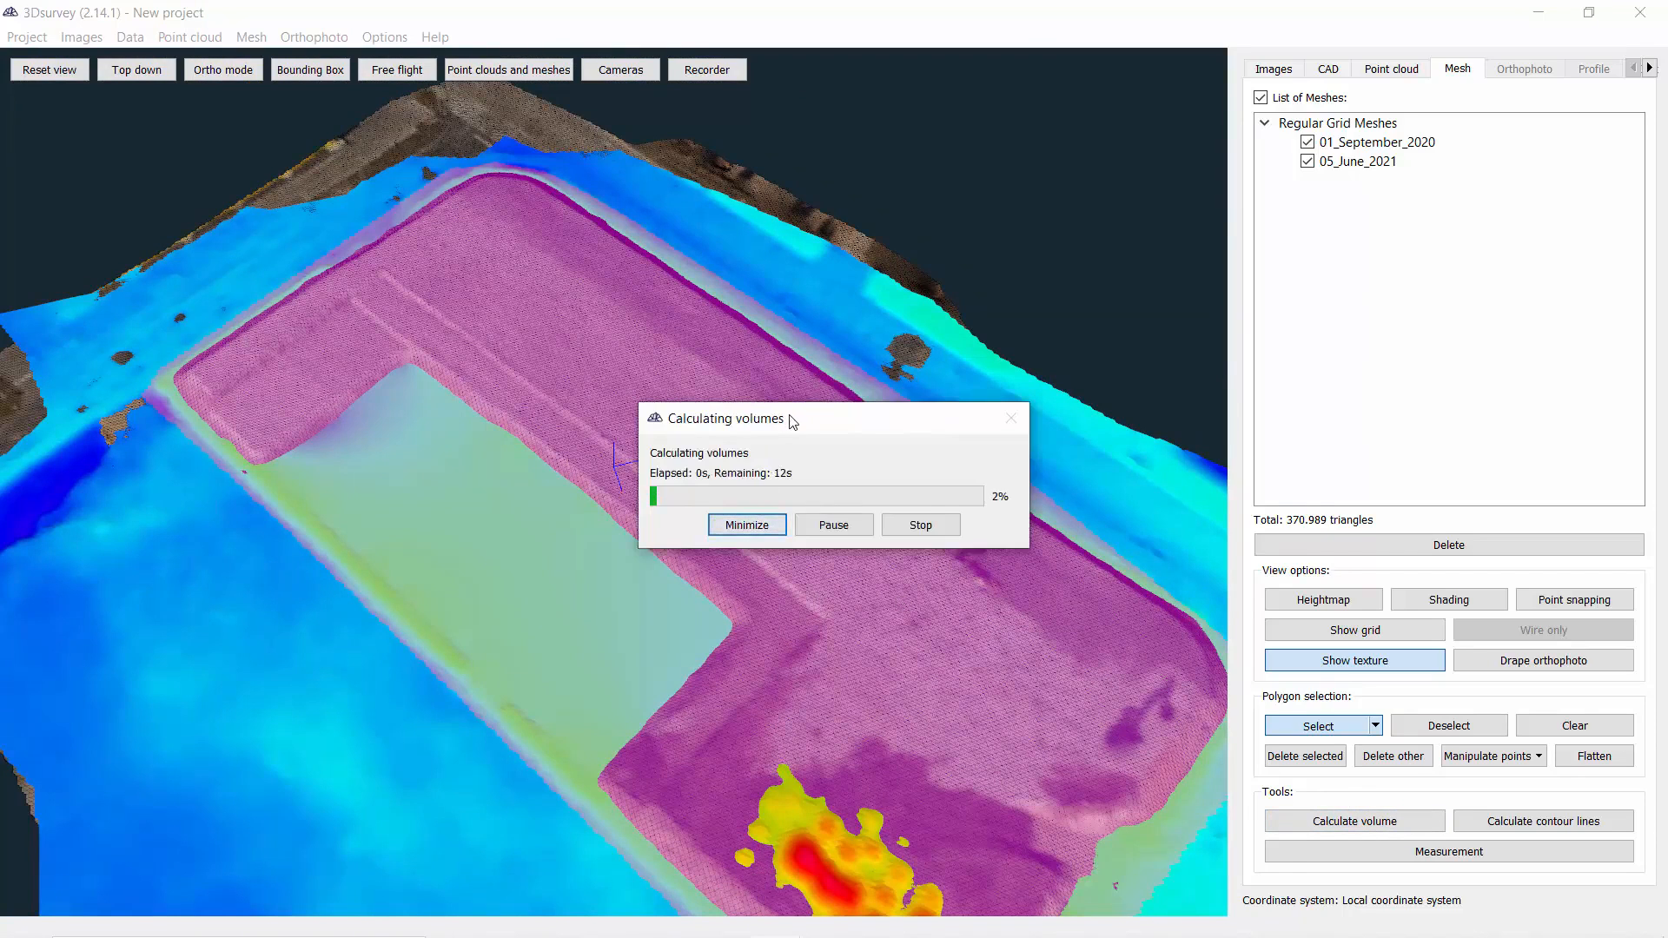
left_click_drag(793, 420, 778, 368)
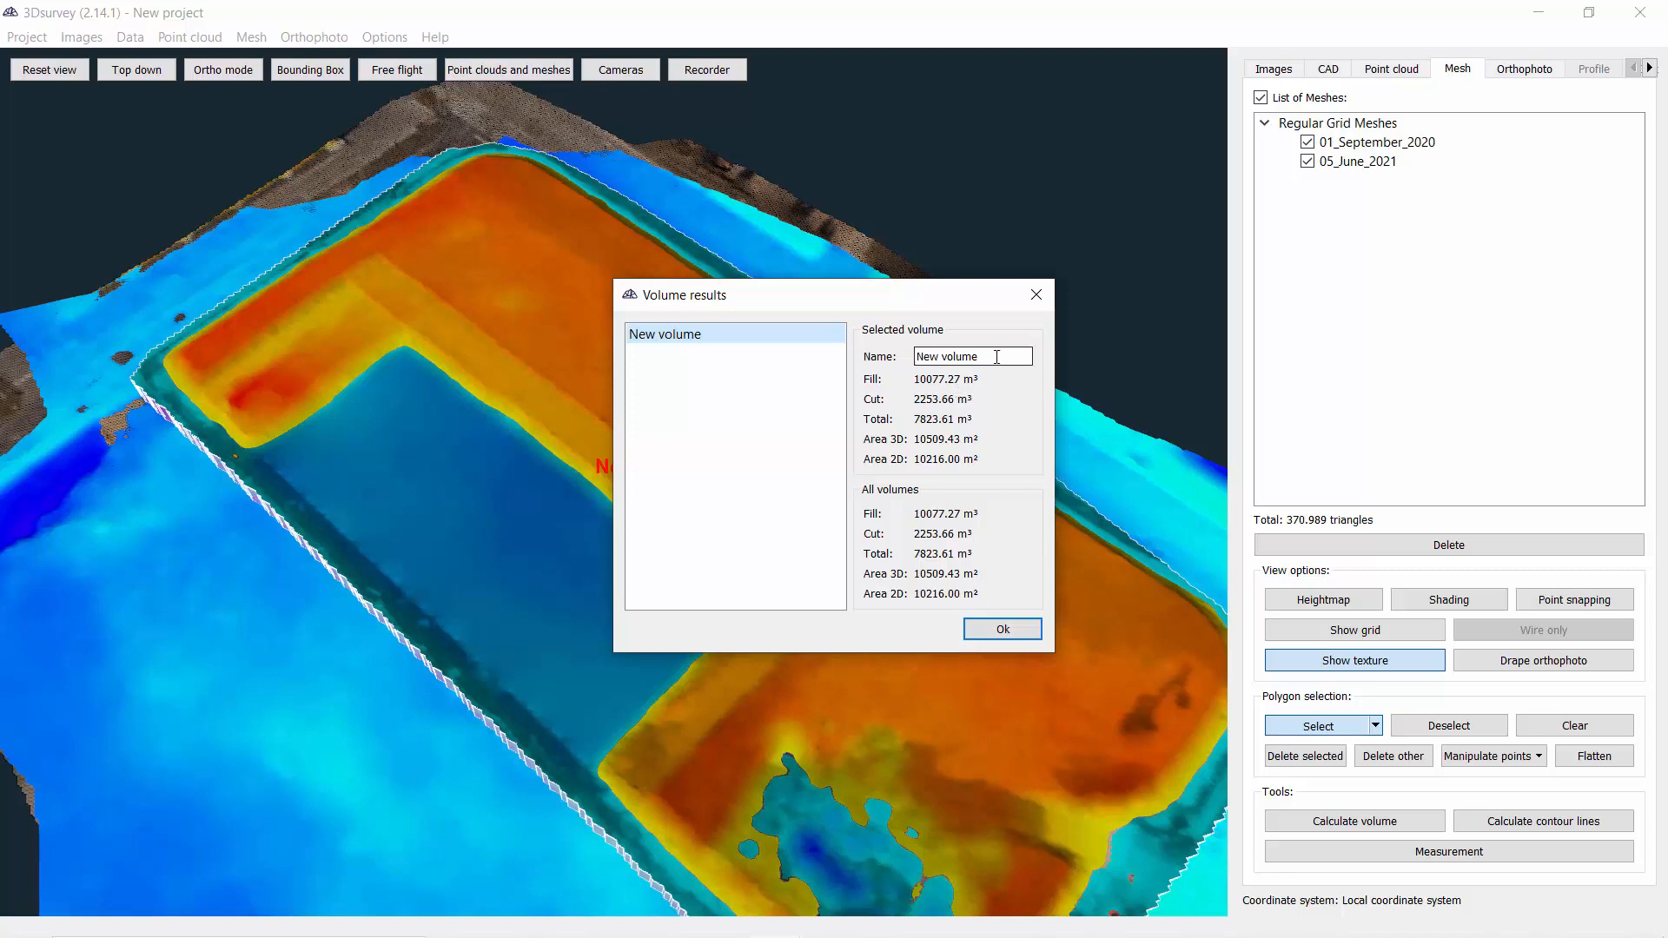
Name the calculated volume 1_5 and accept the volume results
left_click_drag(1020, 356, 860, 365)
type("1")
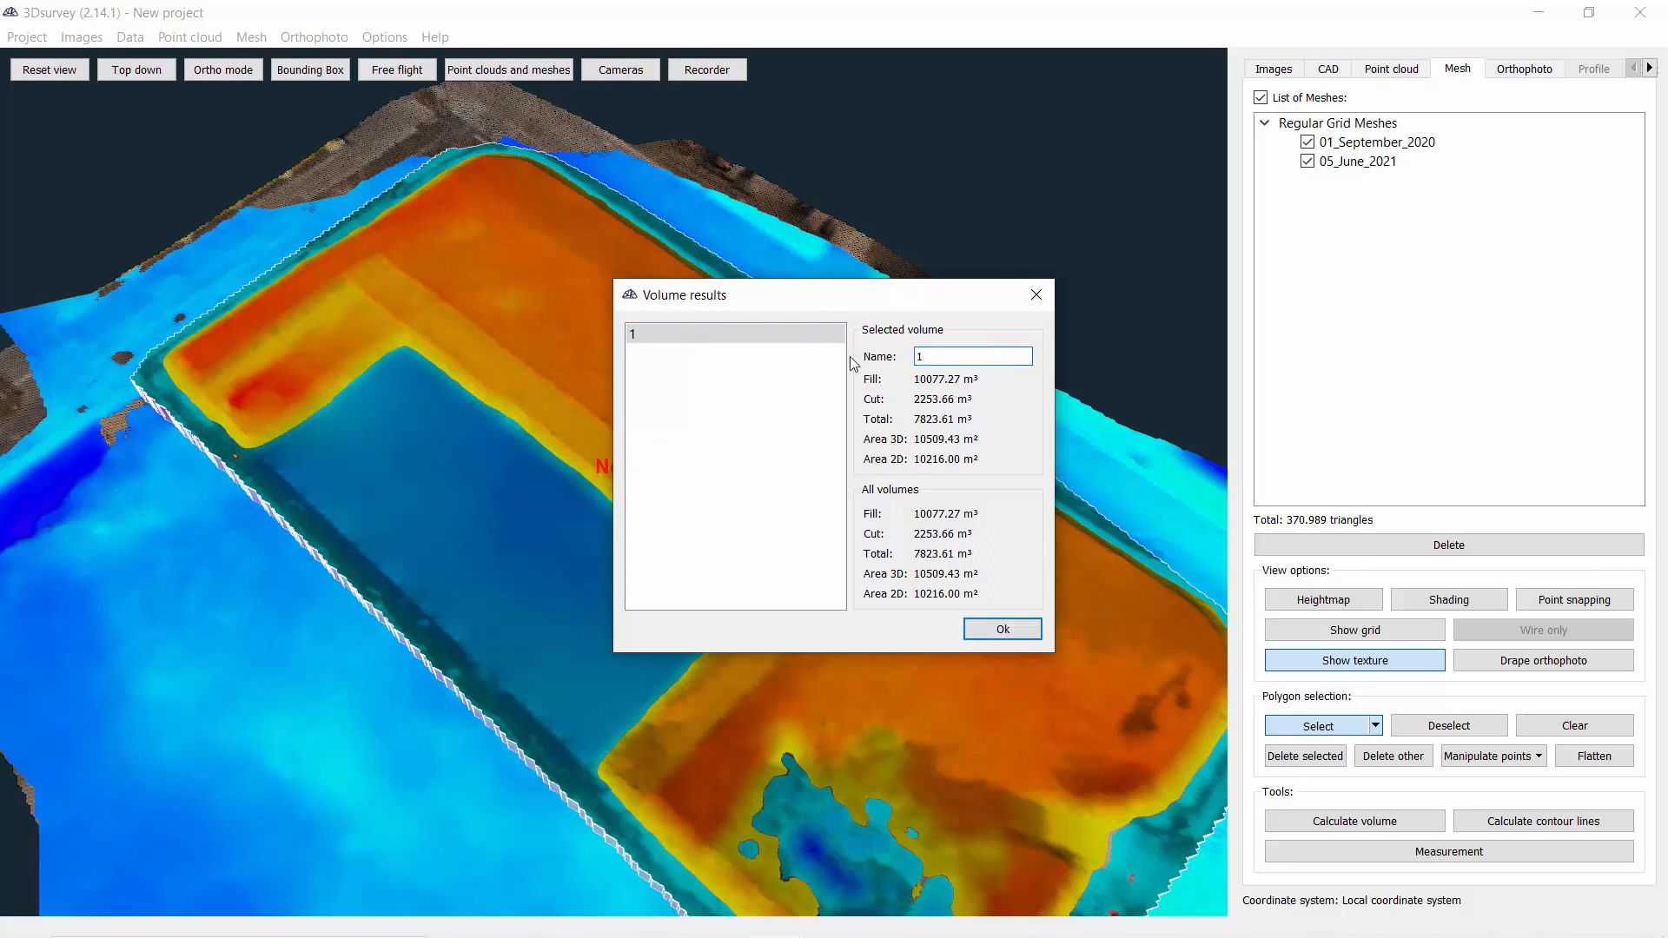
type("_5")
key("Return")
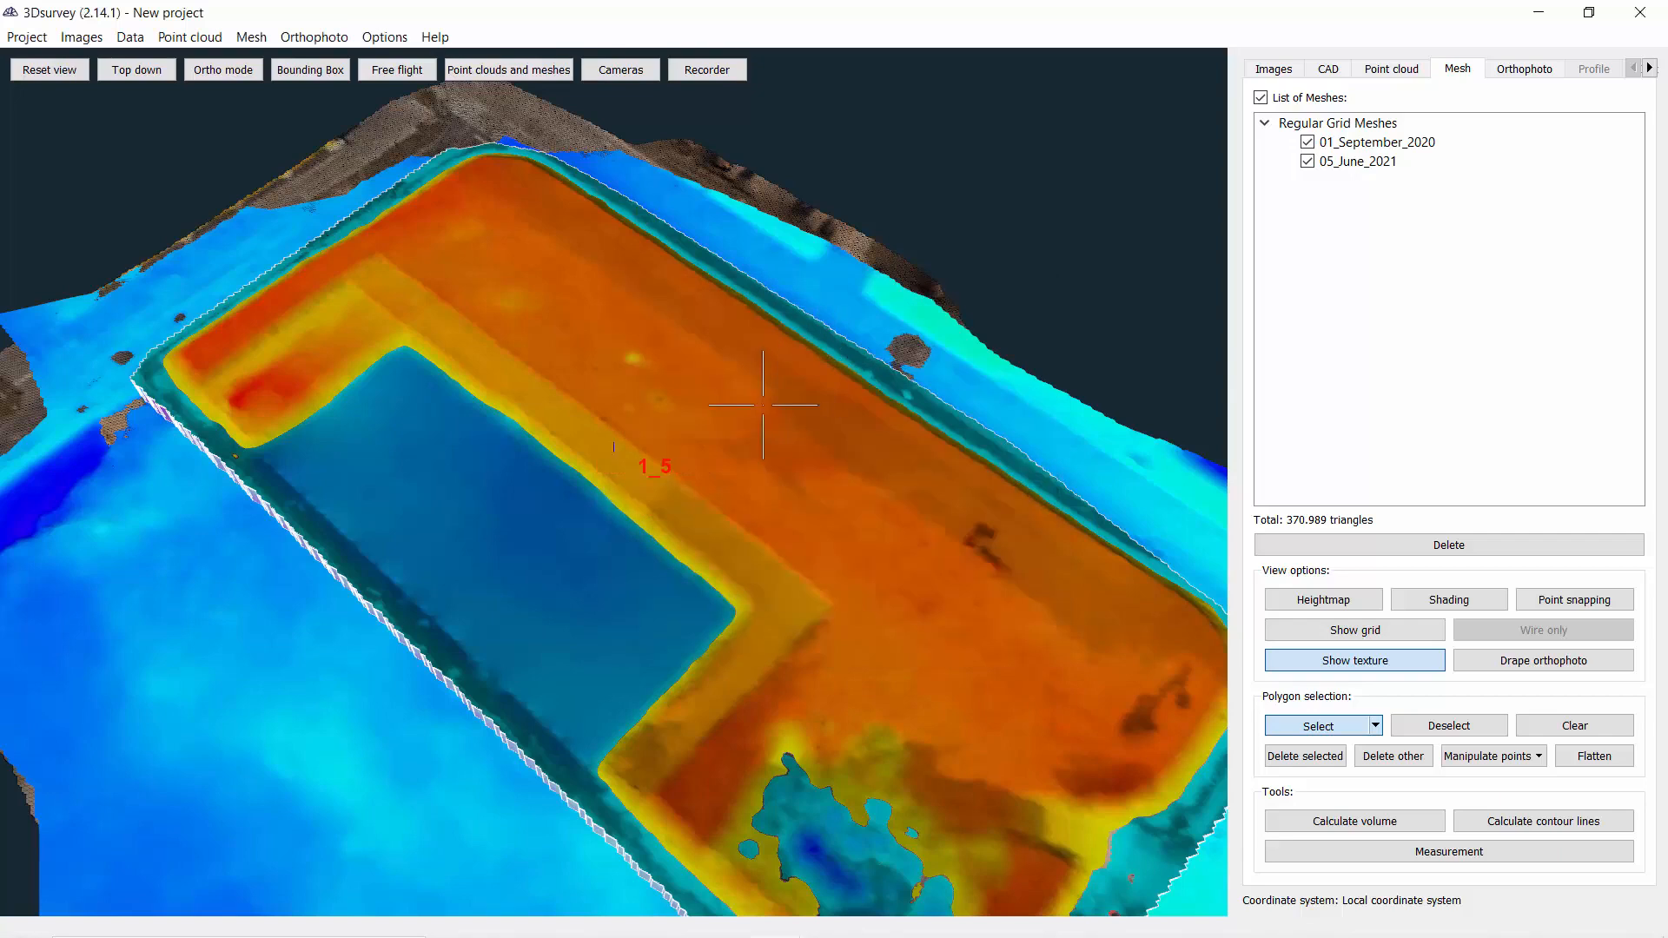
Examine the 1_5 volume's side walls and cut-and-fill colours in 3D and in the 2D orthophoto view
scroll(584, 517, "up", 3)
left_click_drag(585, 517, 838, 390)
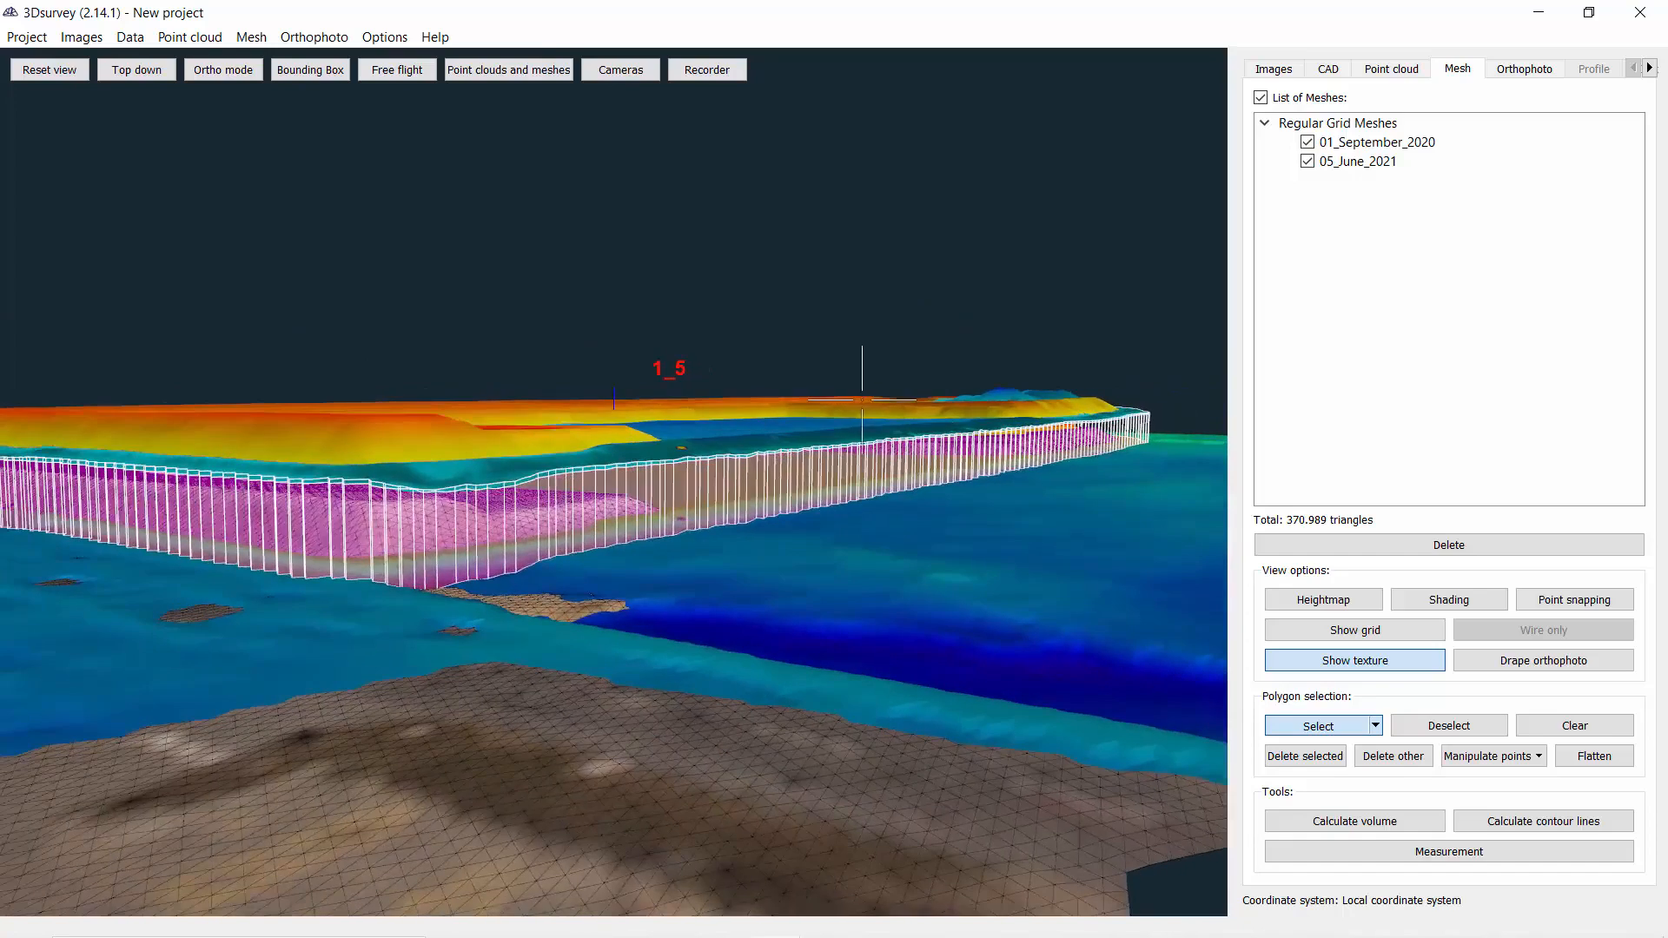
scroll(837, 390, "up", 3)
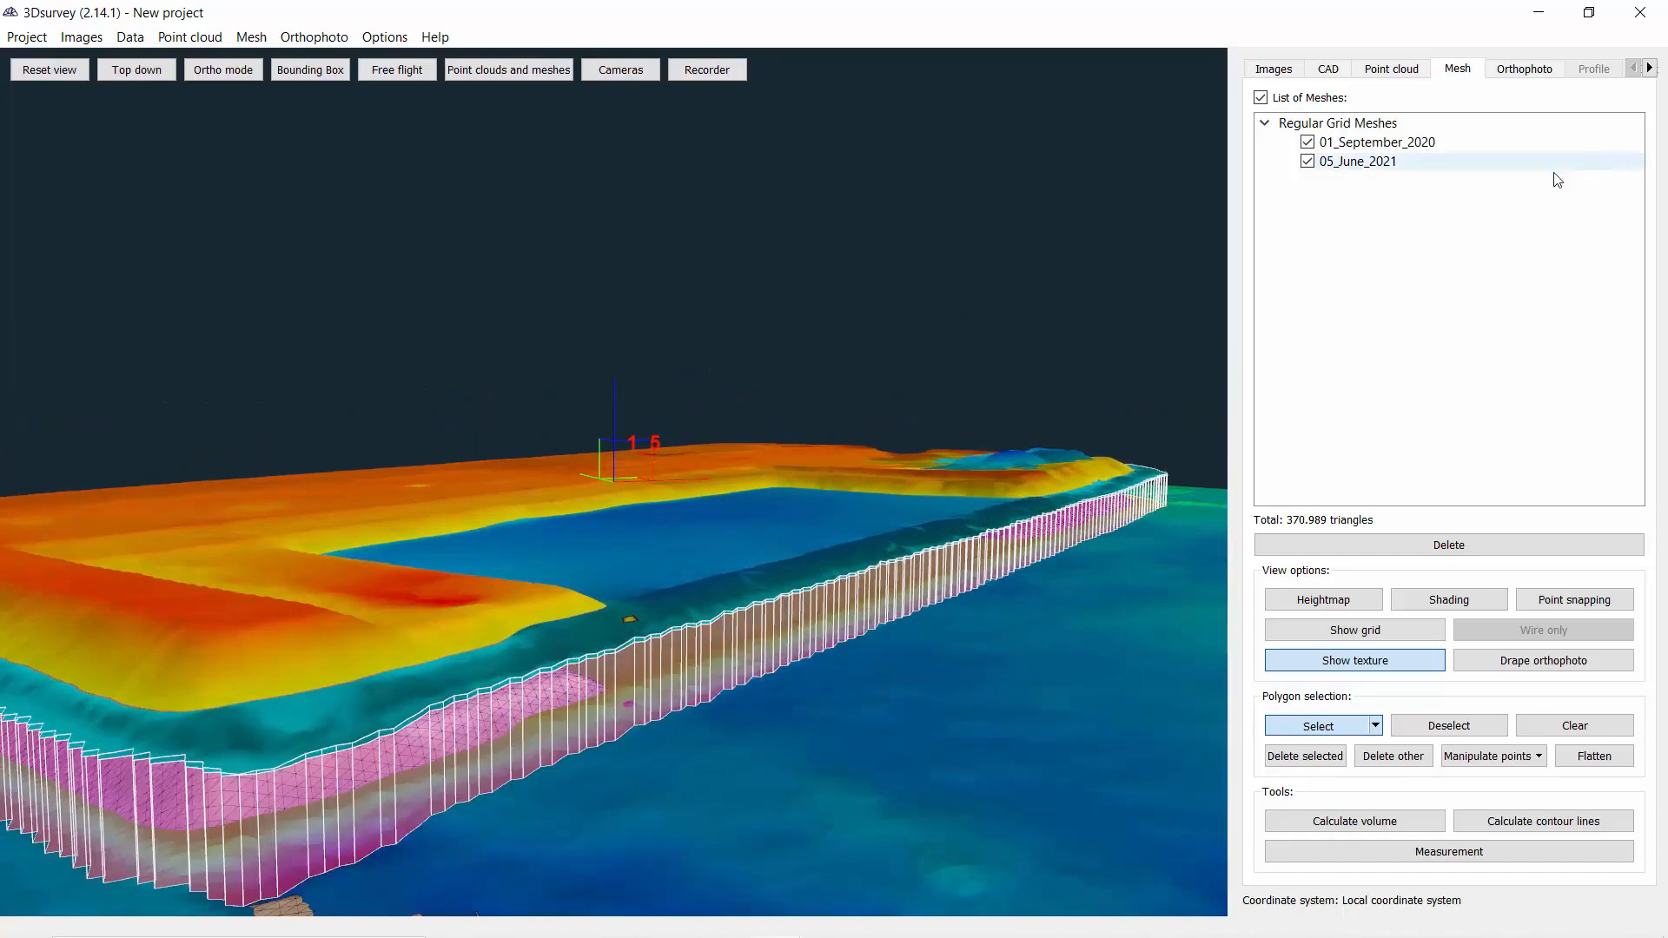
left_click_drag(863, 315, 786, 550)
scroll(851, 438, "down", 2)
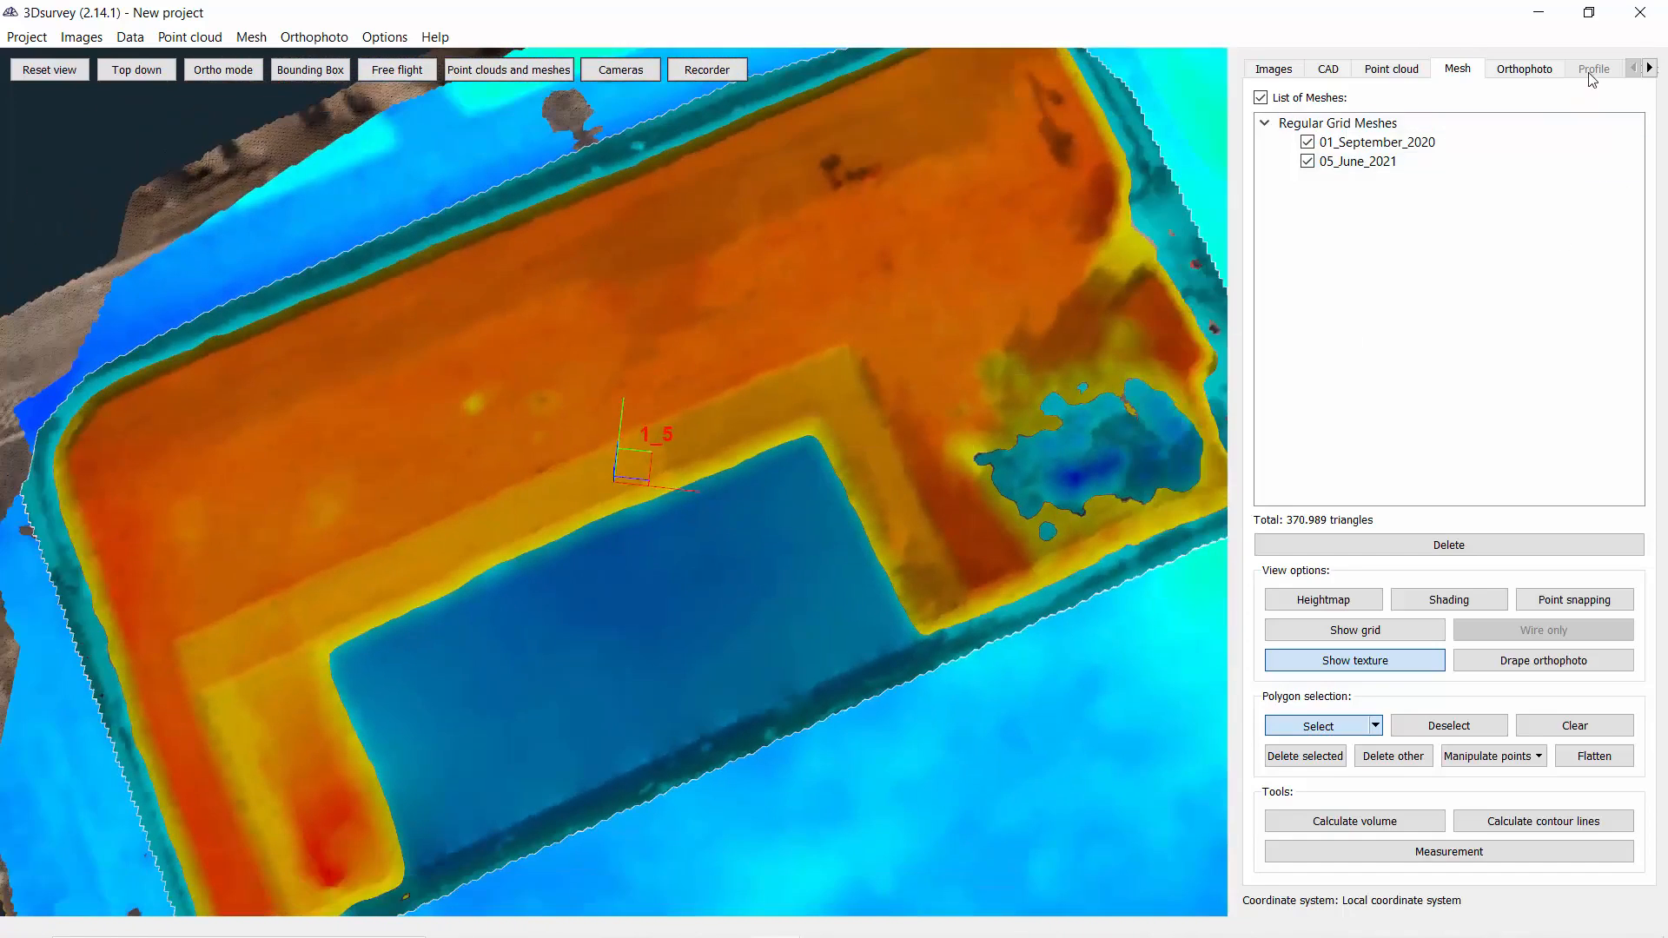
left_click(1526, 69)
scroll(643, 476, "up", 5)
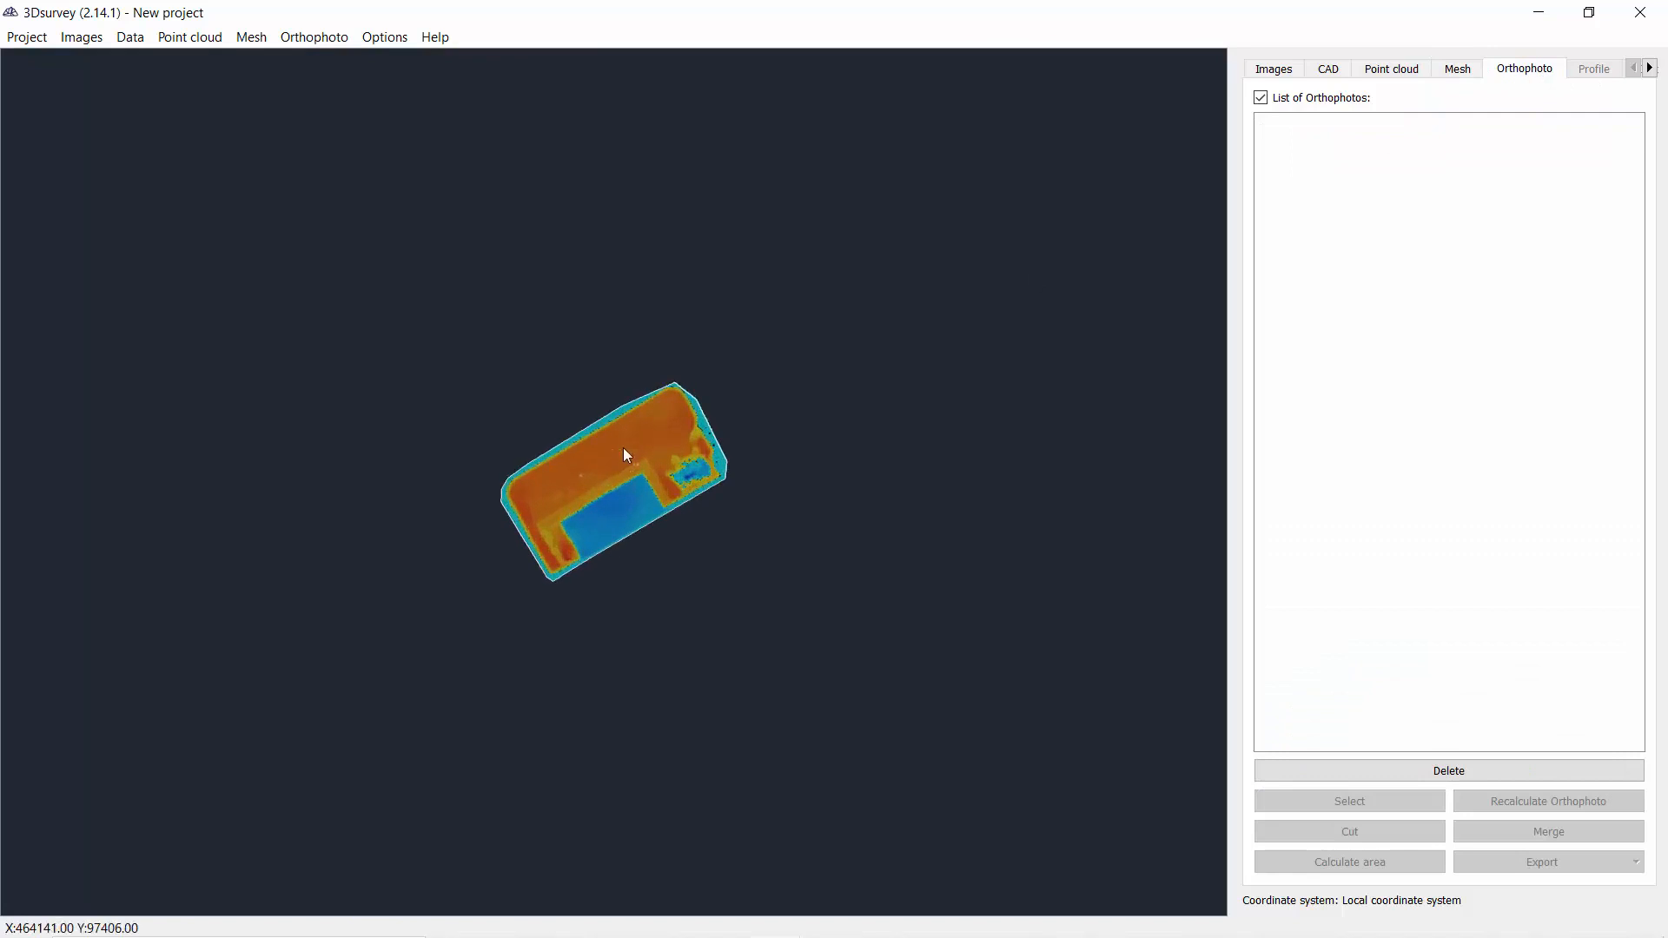
scroll(642, 476, "up", 3)
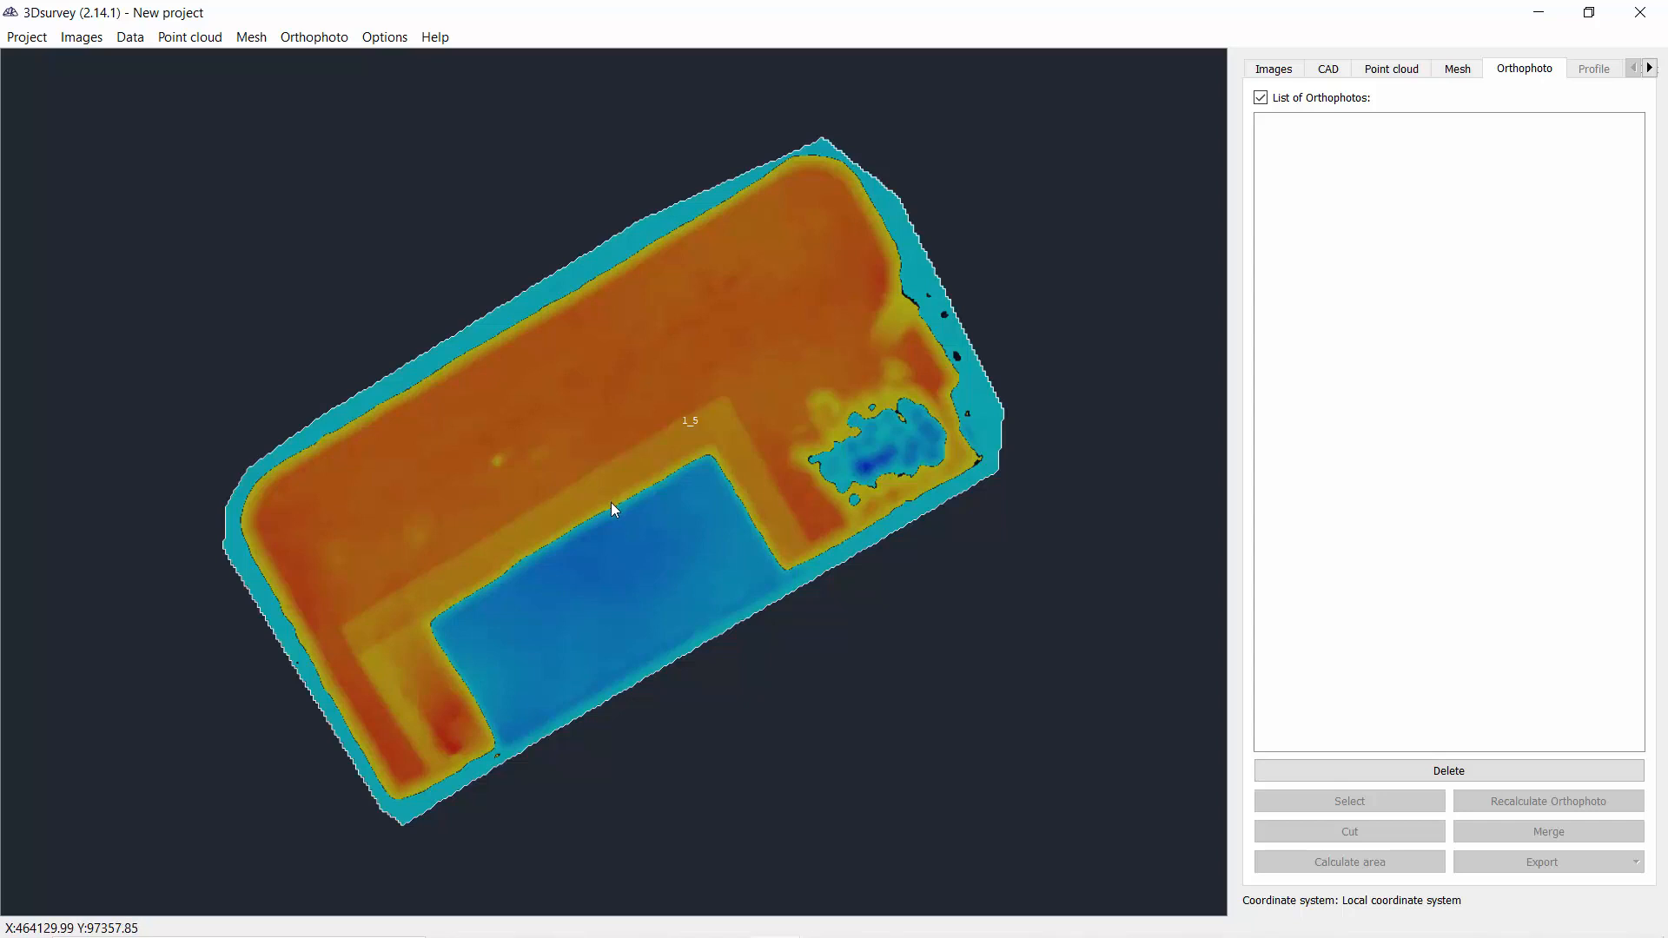
scroll(612, 502, "down", 2)
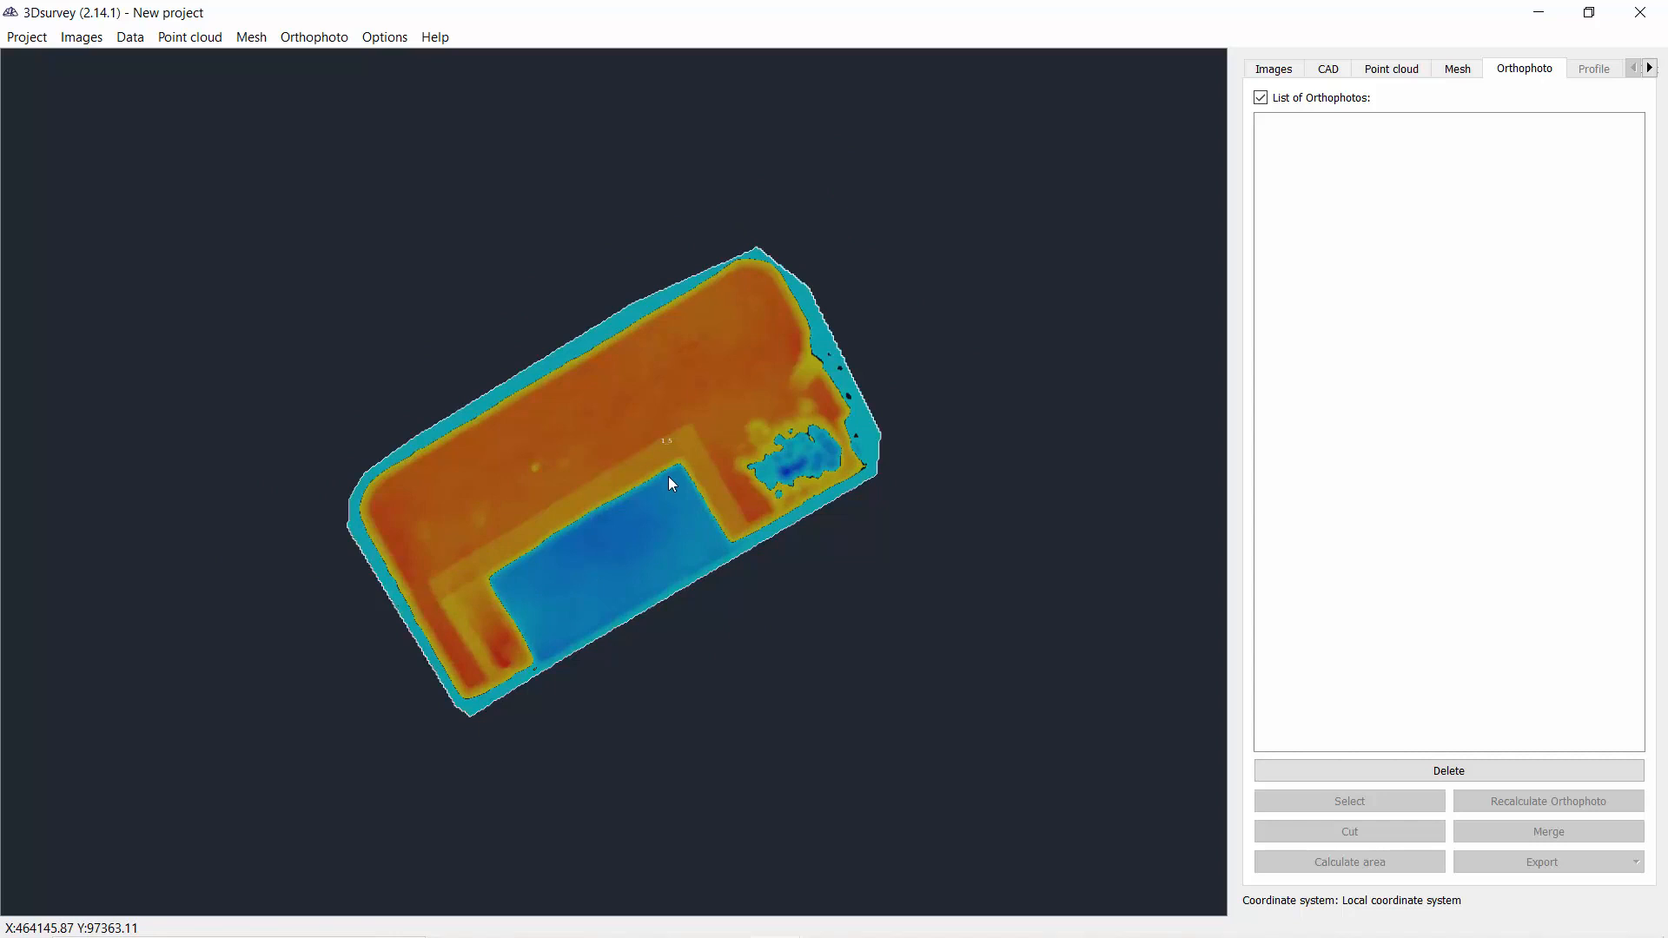
scroll(588, 477, "up", 2)
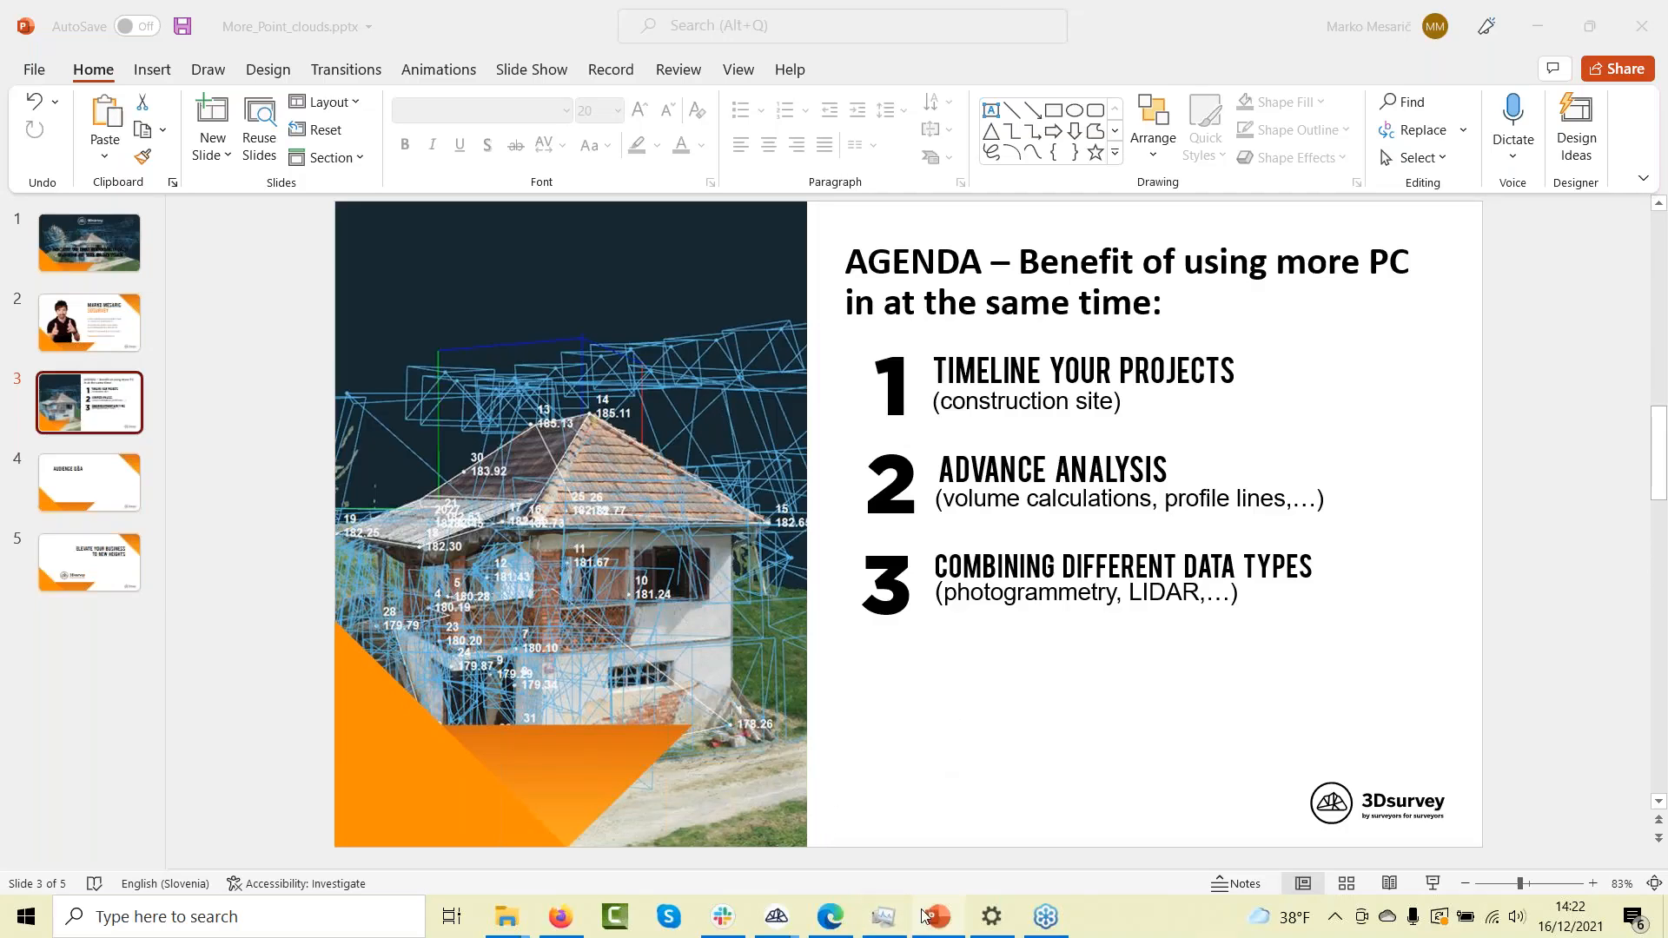
left_click(287, 343)
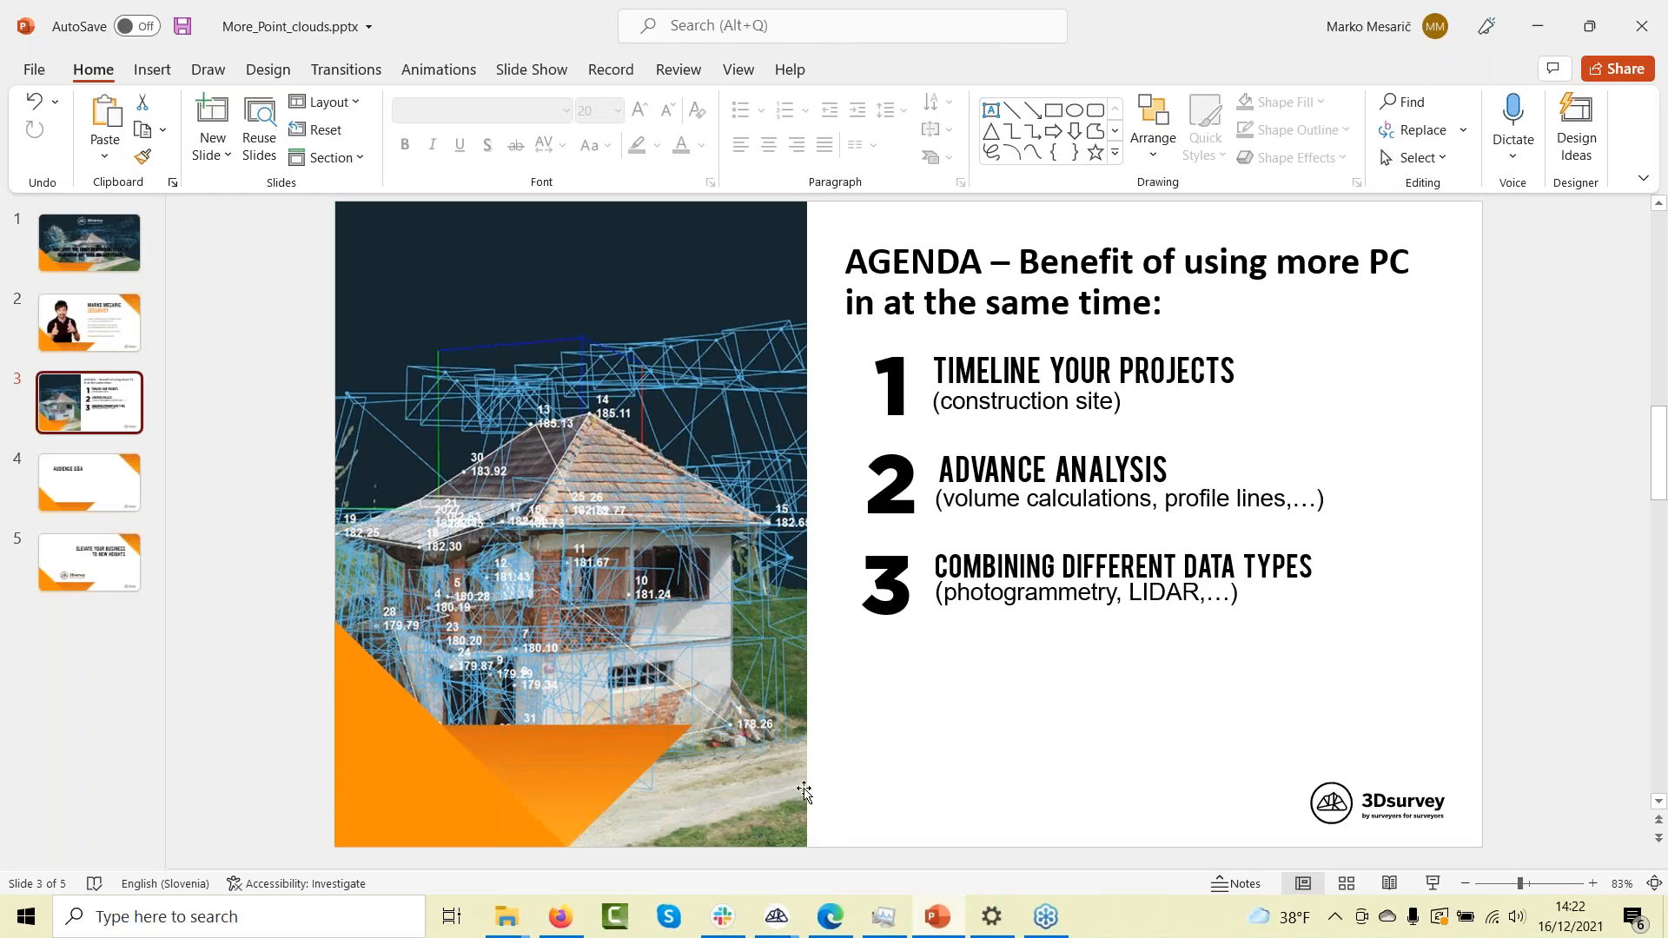
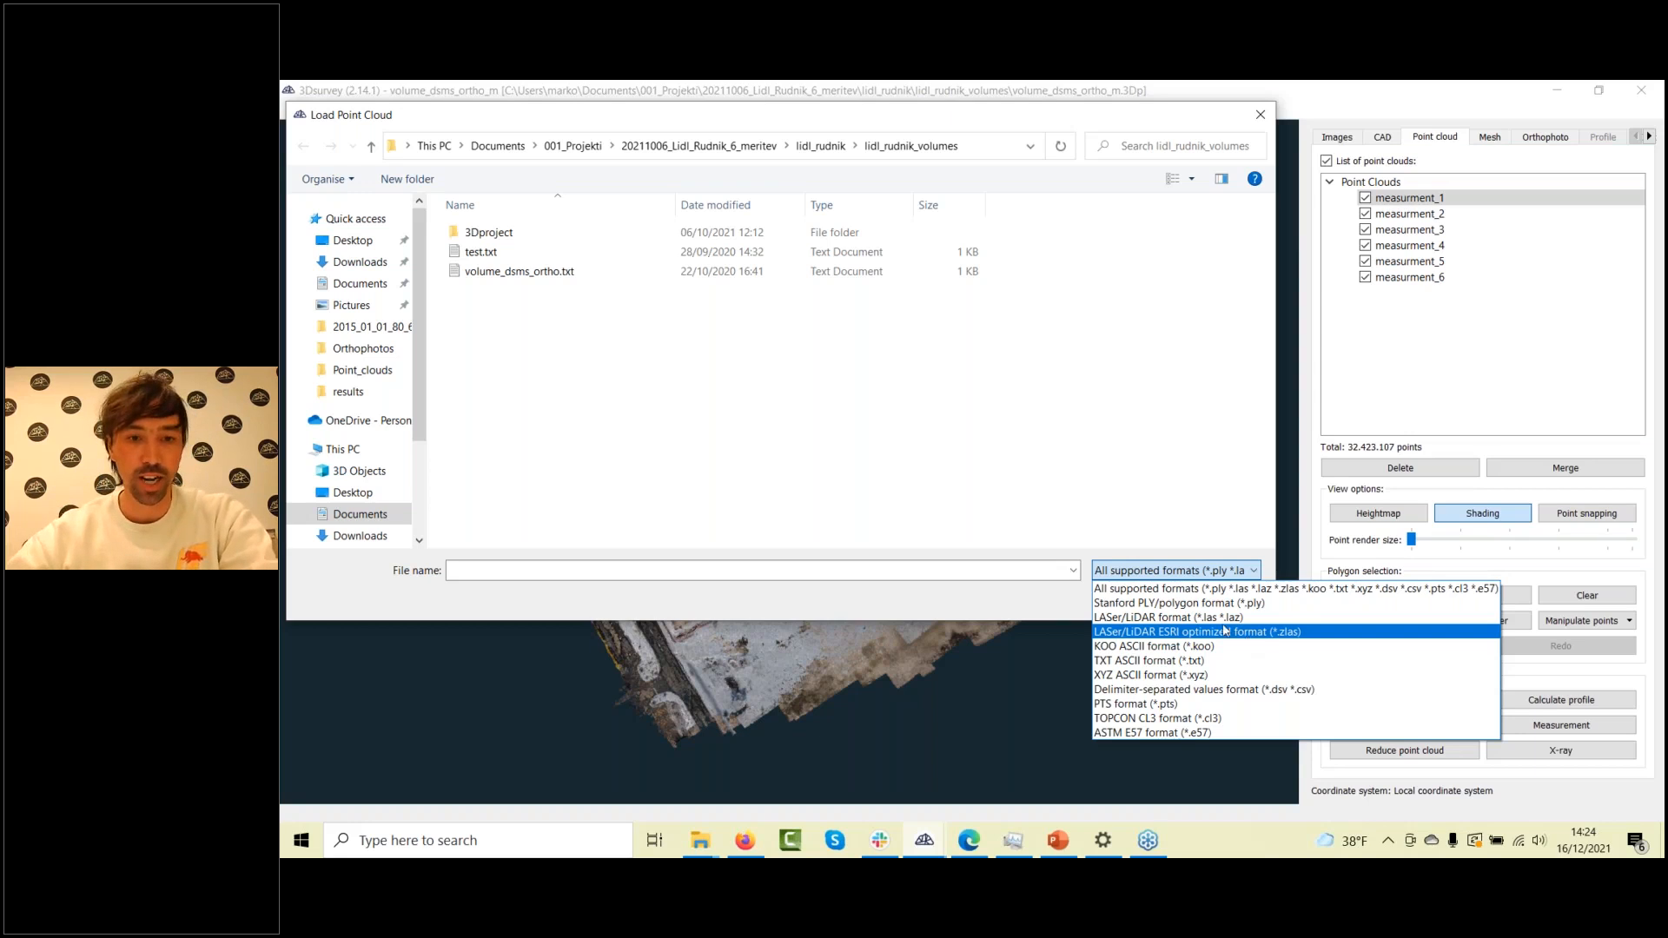
Review the file formats supported for loading point clouds, and close the dialog without loading a file
left_click(680, 364)
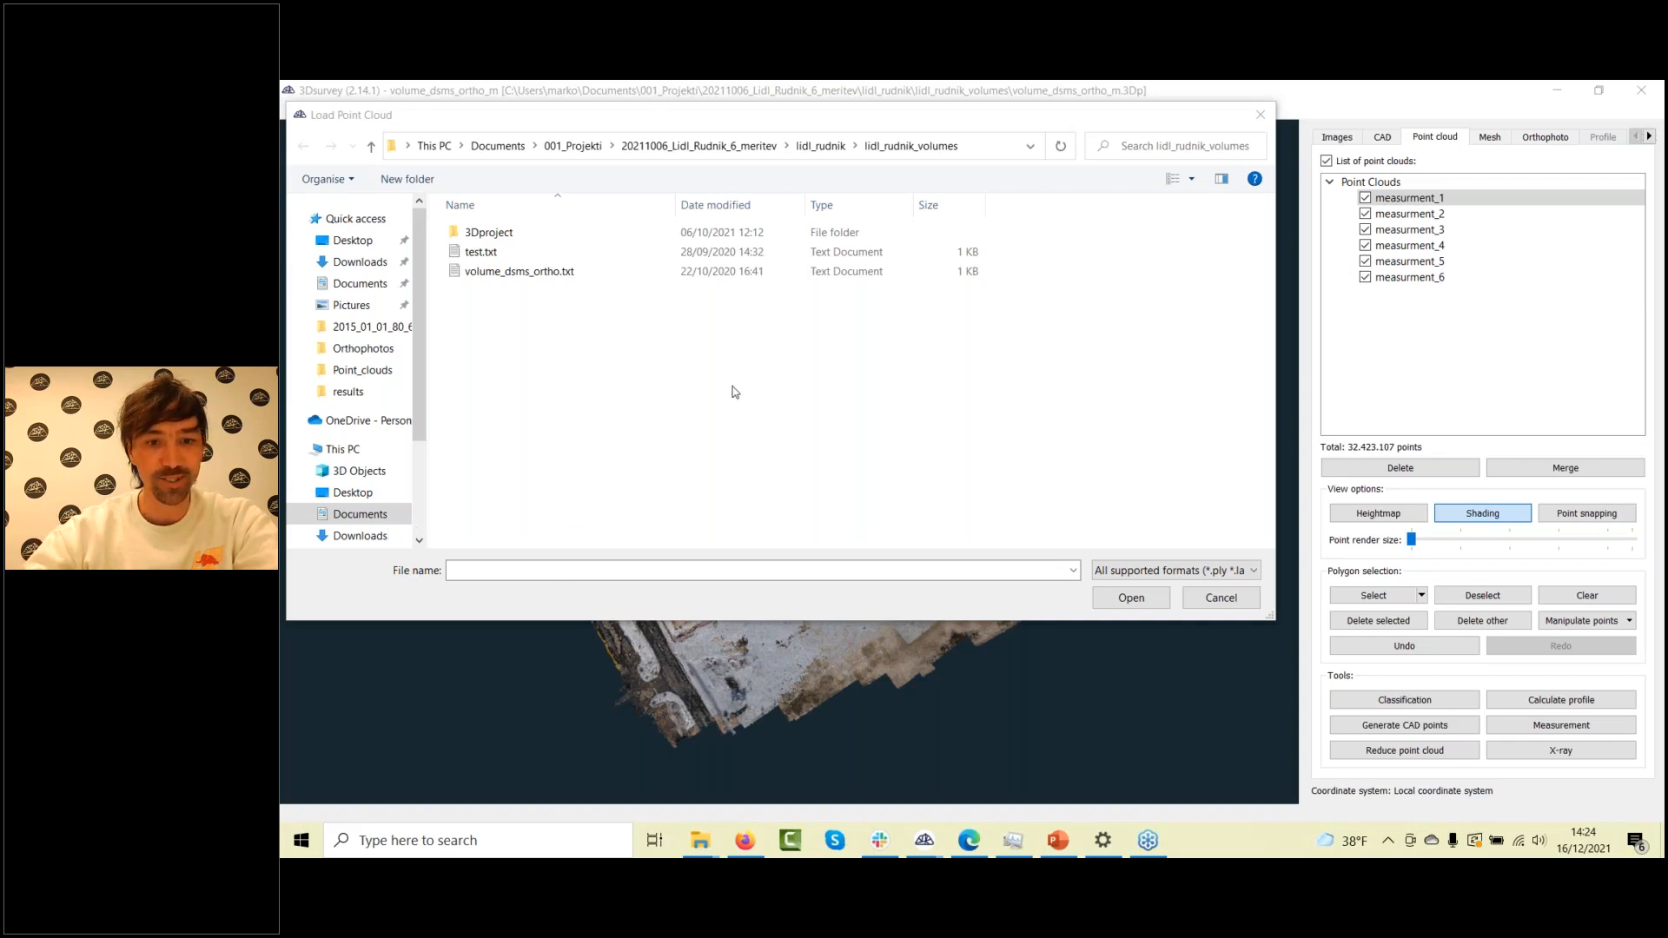
left_click(1158, 576)
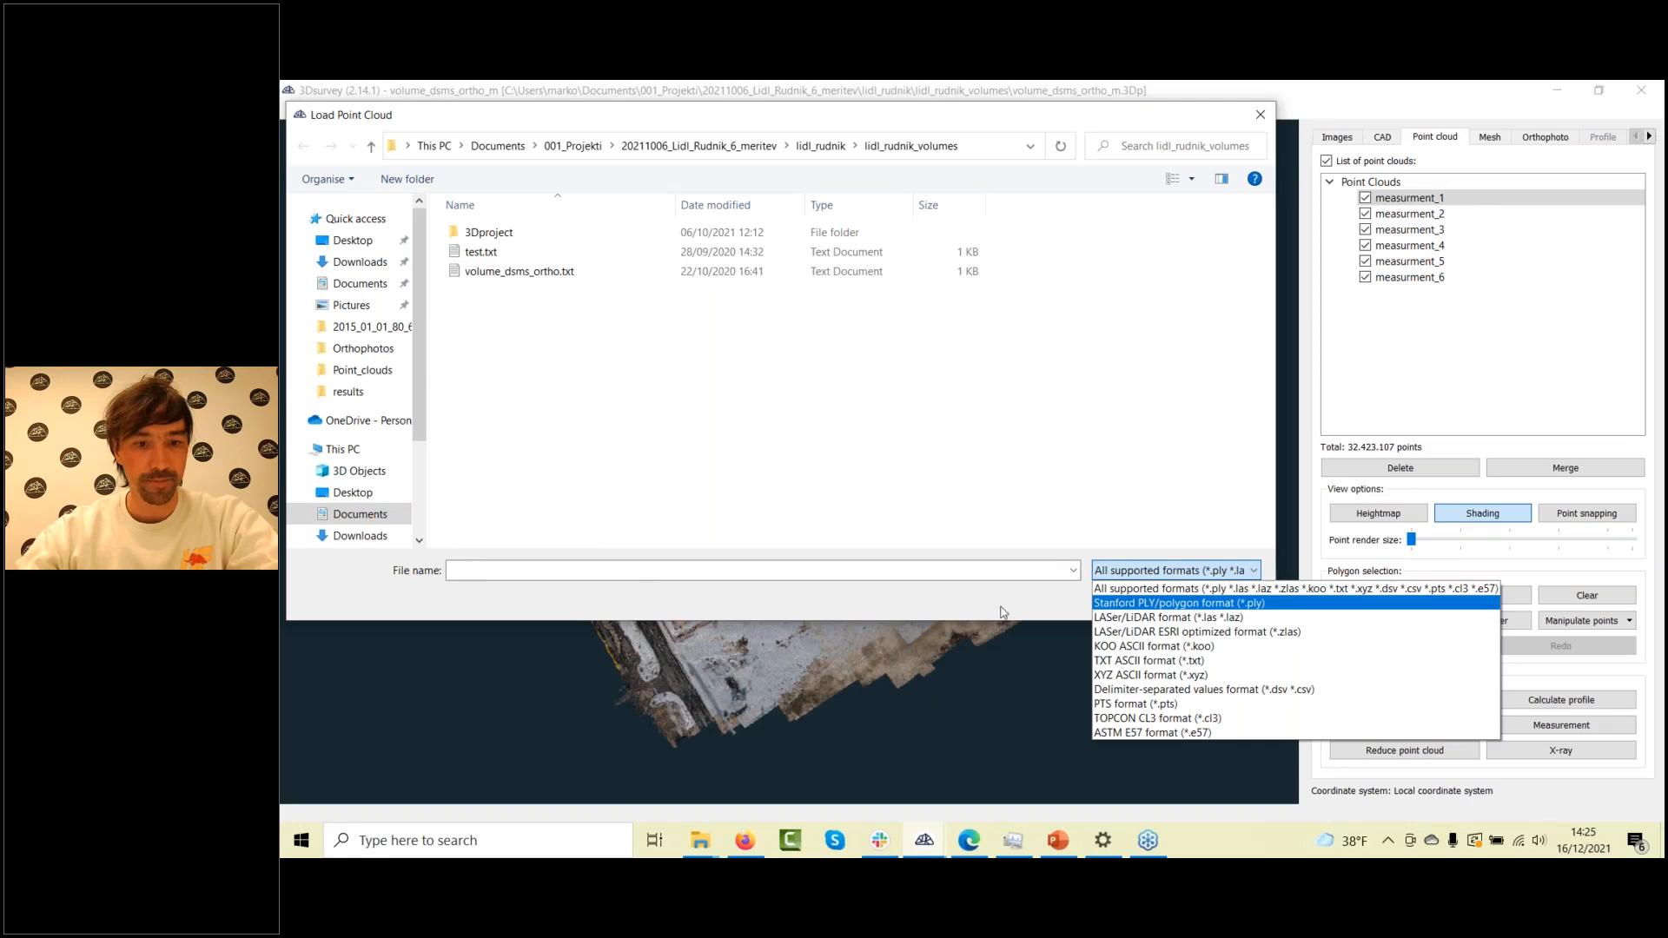
left_click(1289, 558)
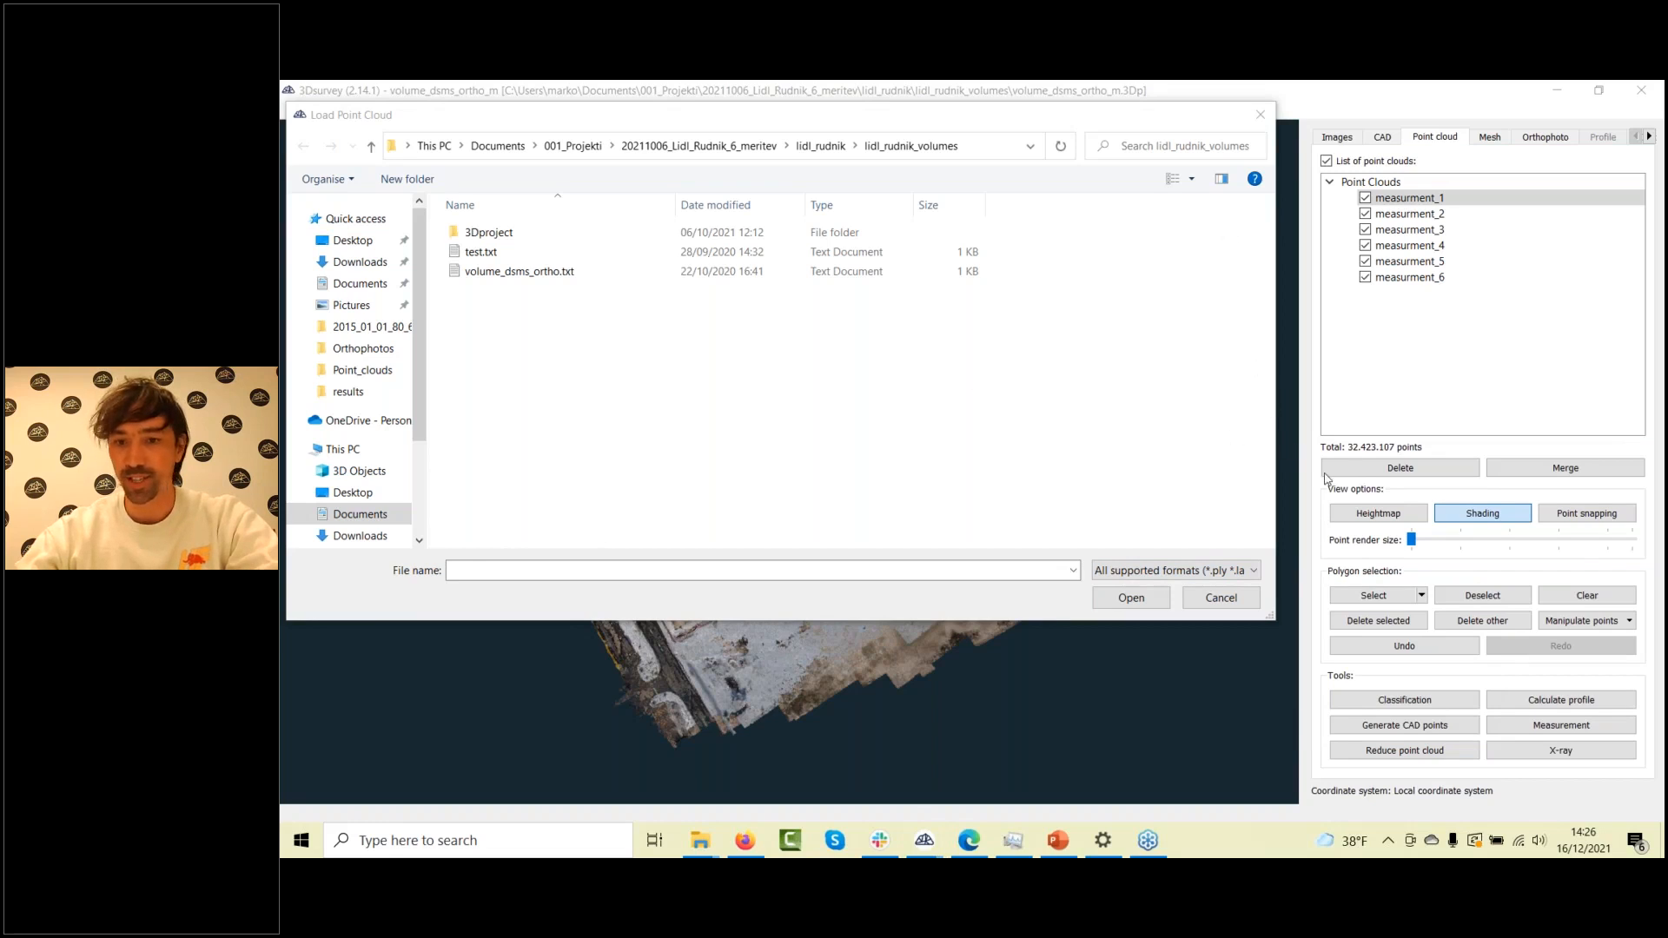
left_click(1260, 116)
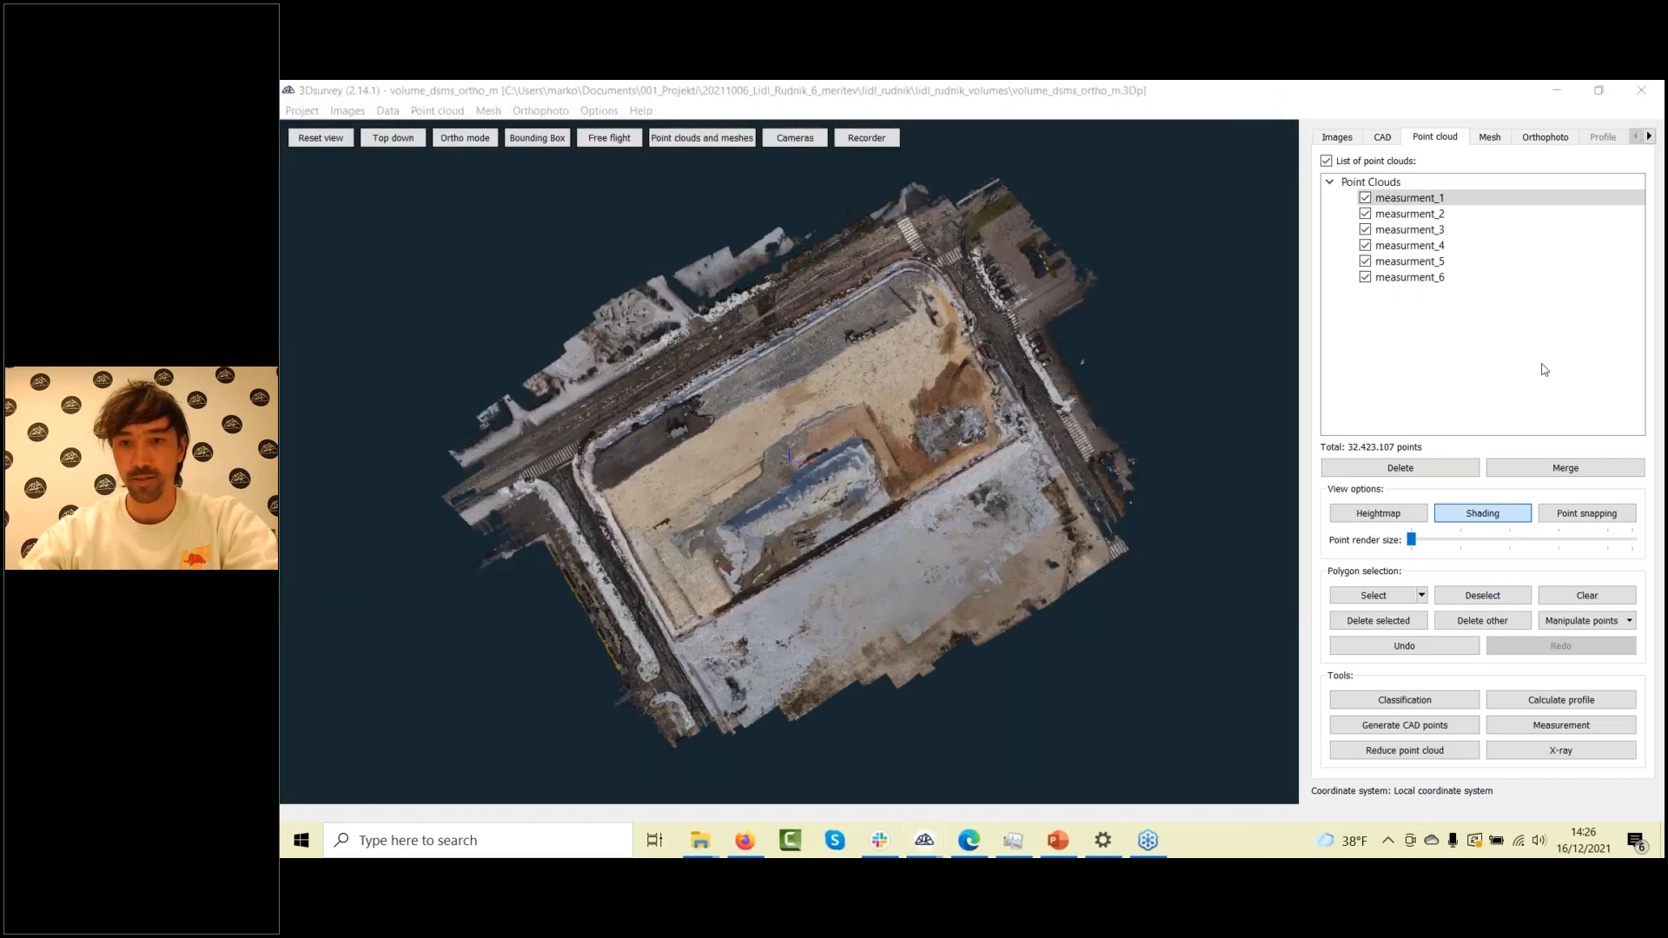
Inspect the overlapping point clouds around the excavation, and hide all six from measurment_1 to measurment_6
scroll(938, 413, "up", 6)
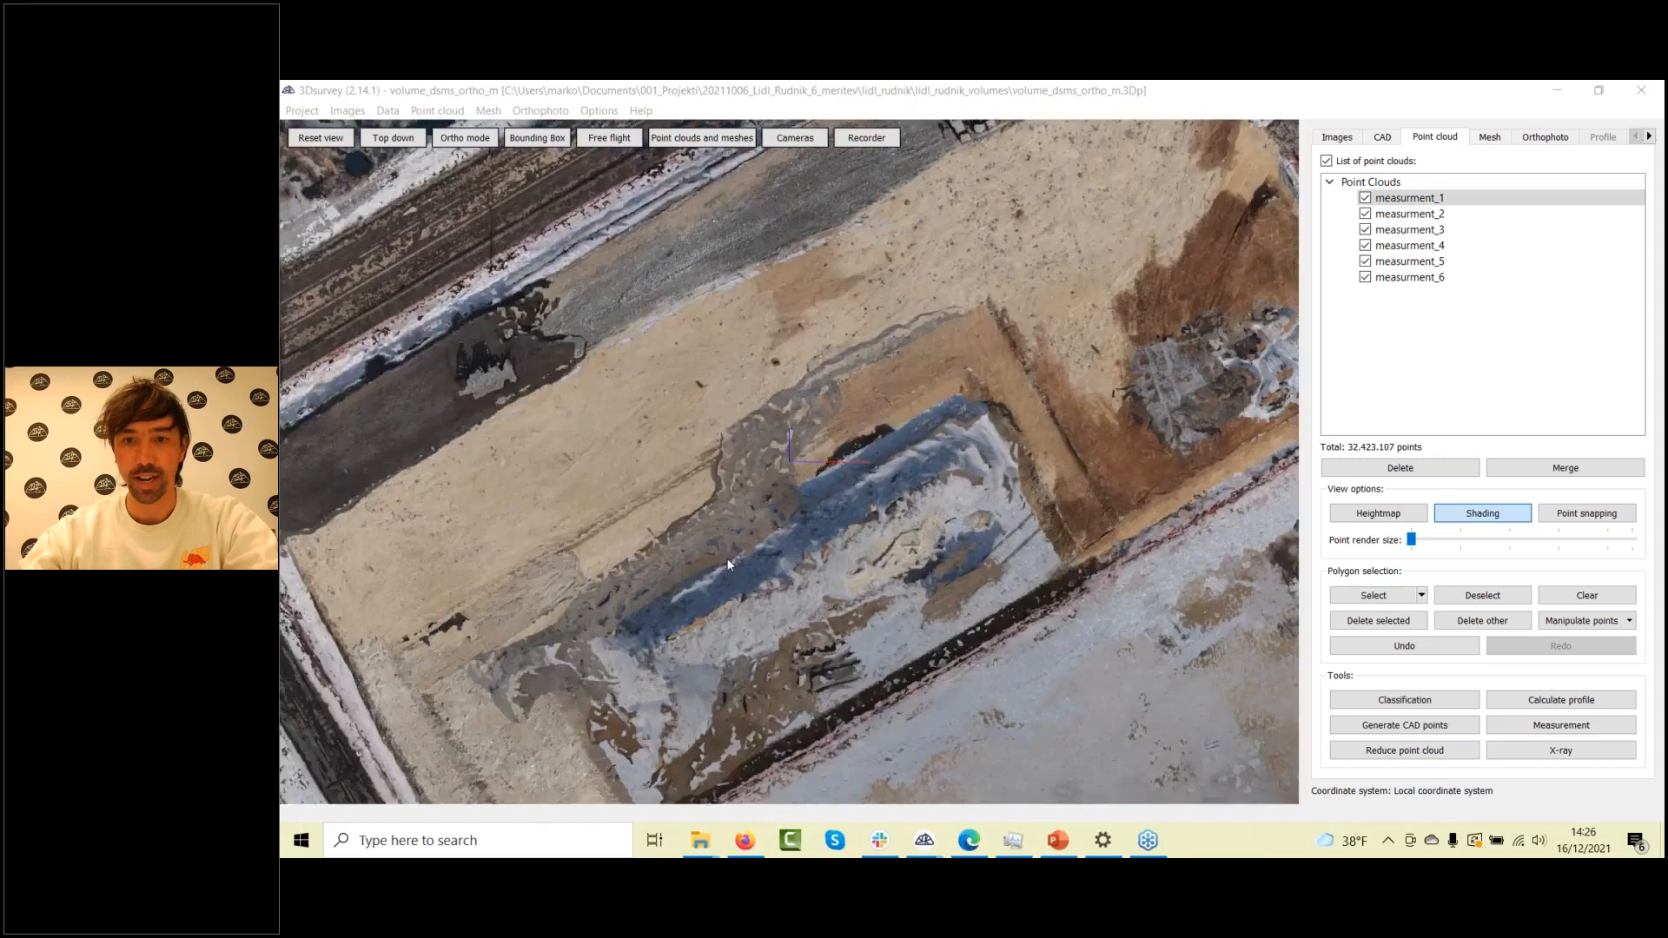
left_click_drag(726, 558, 809, 460)
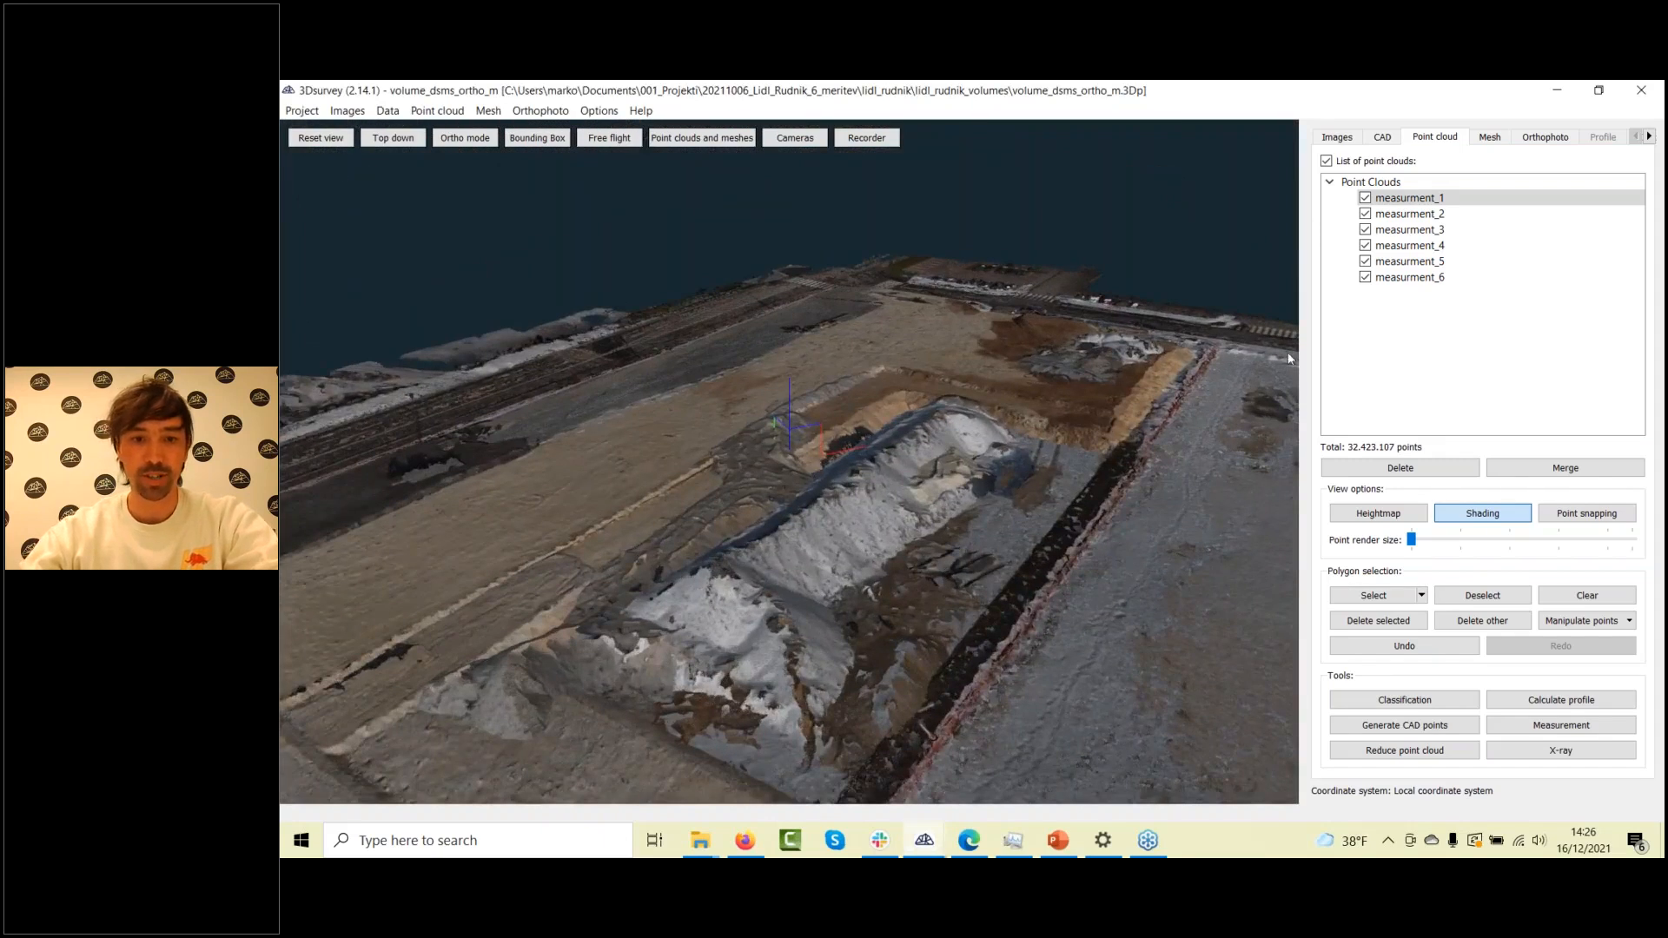
left_click_drag(1131, 401, 1018, 511)
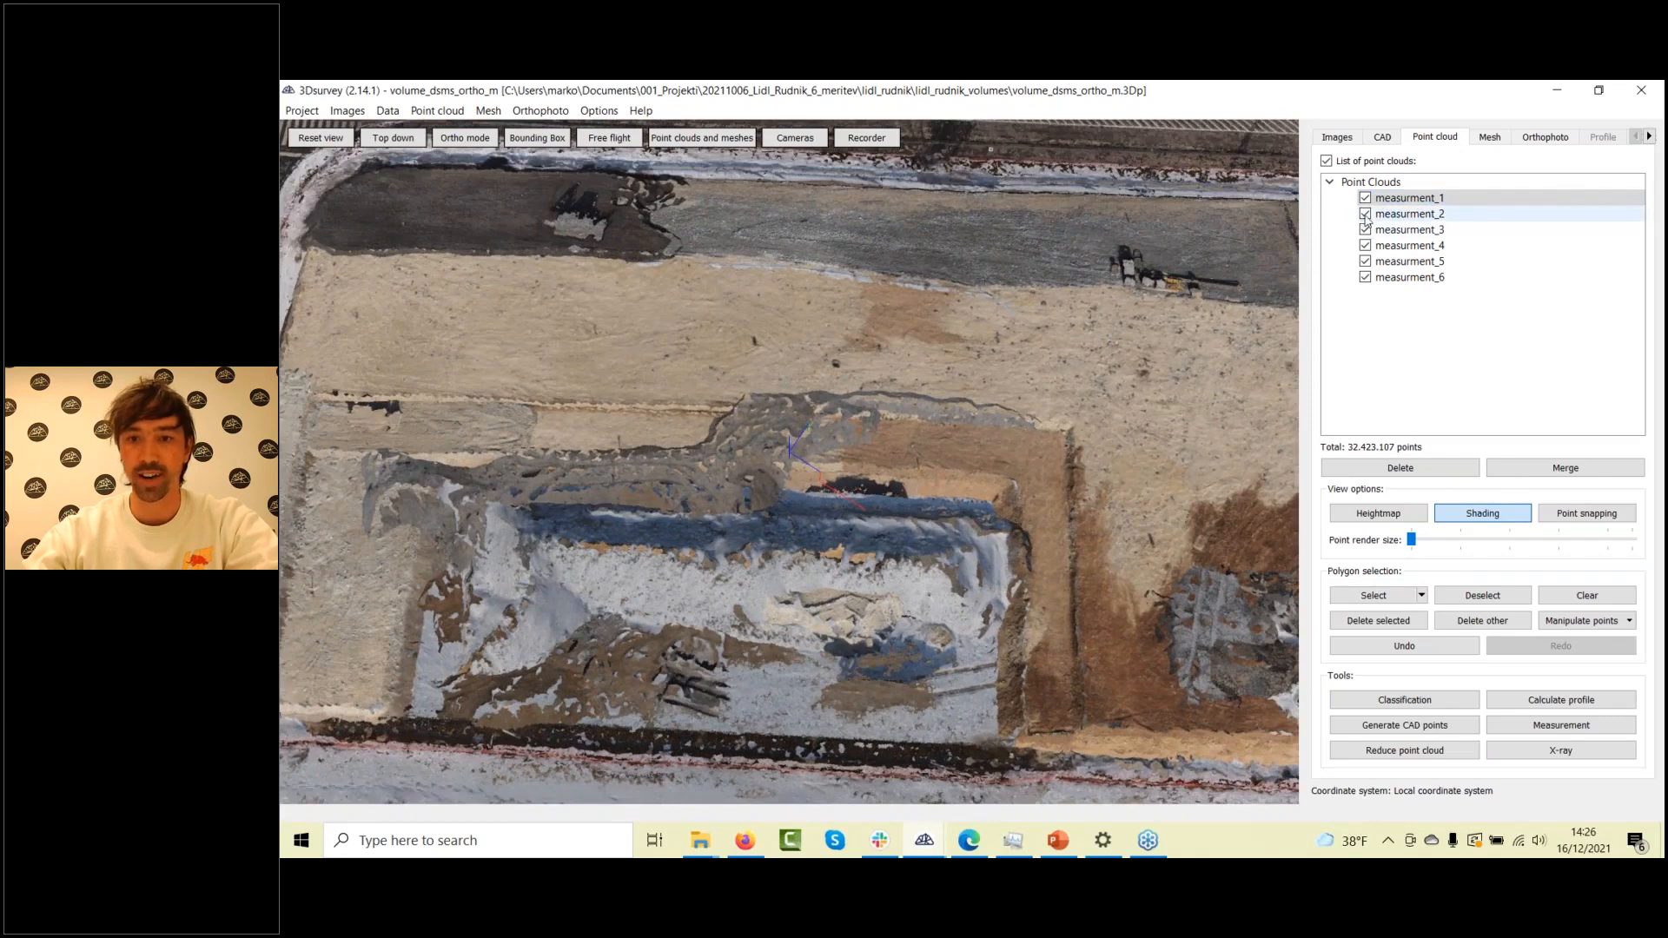
left_click(1364, 198)
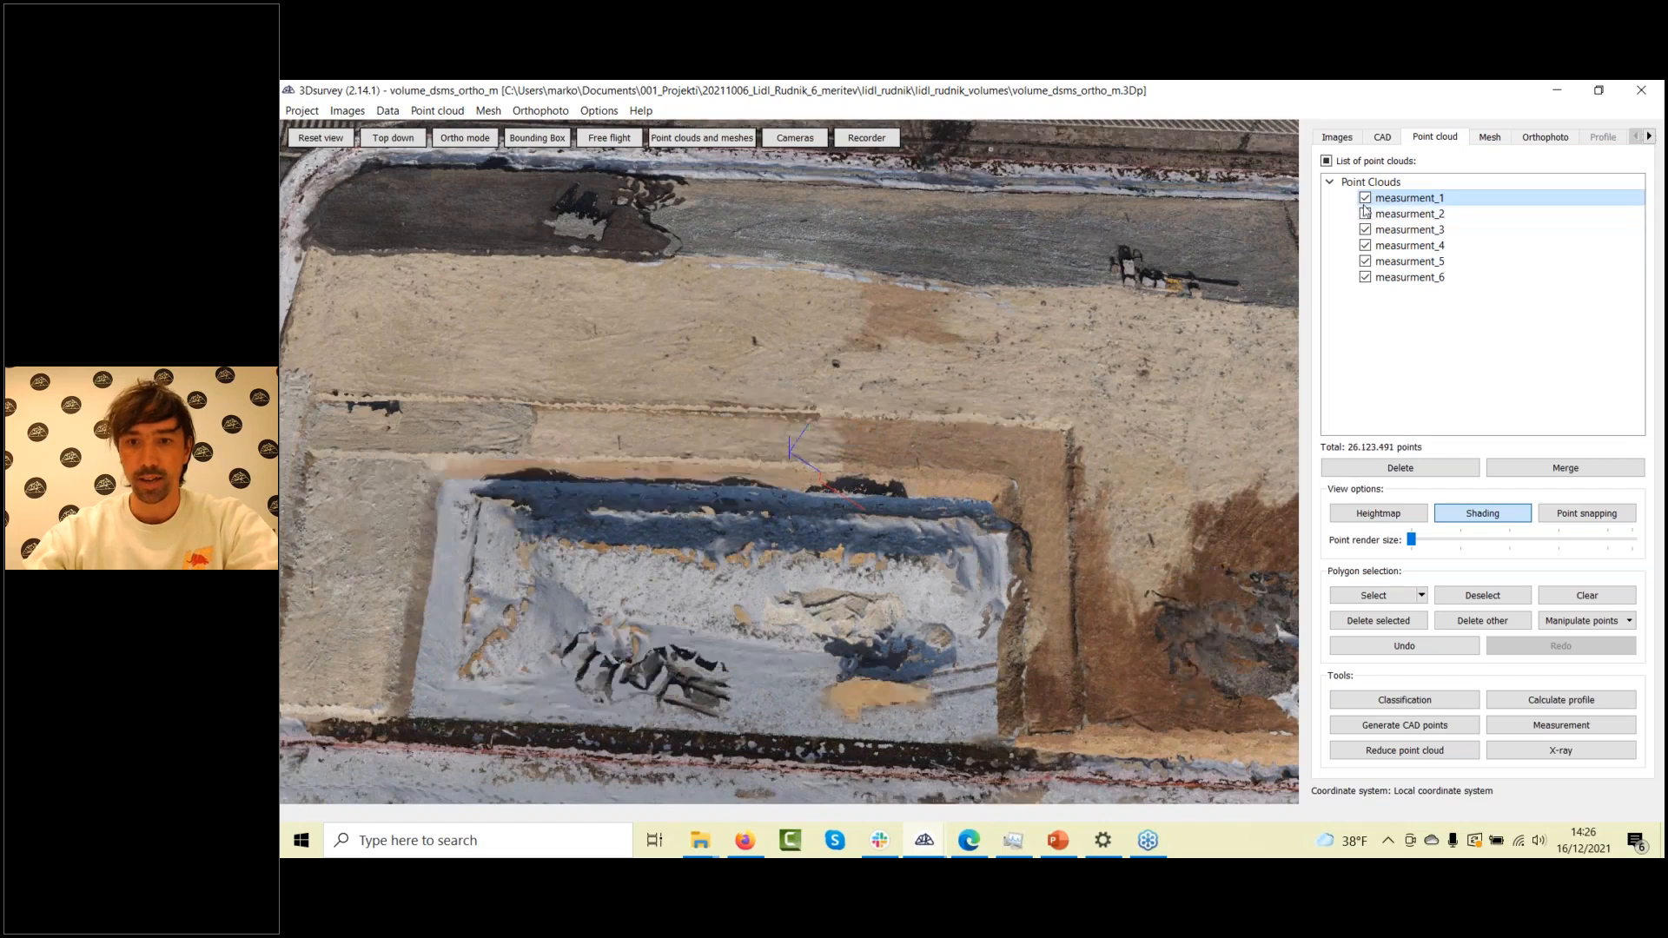
left_click(1364, 214)
left_click(1365, 230)
left_click(1365, 245)
left_click(1364, 261)
left_click(1365, 277)
Show the point clouds measurment_3, measurment_4, measurment_5 and measurment_6 one at a time, leaving only measurment_6 displayed
left_click(1365, 230)
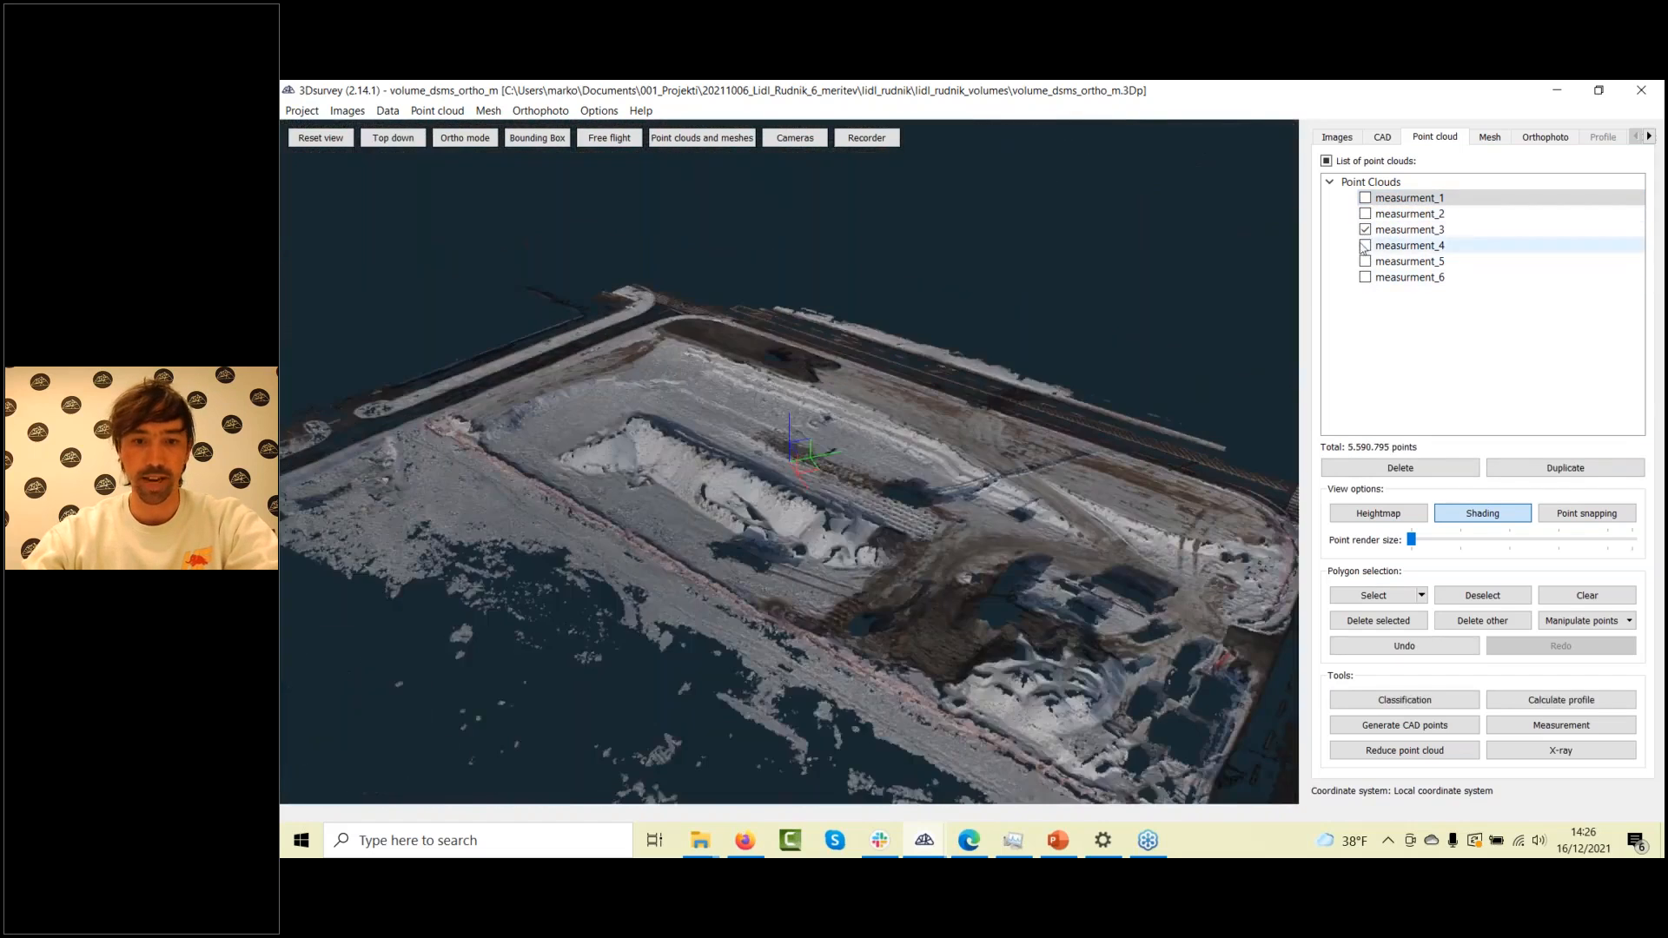
left_click(1364, 229)
left_click(1365, 246)
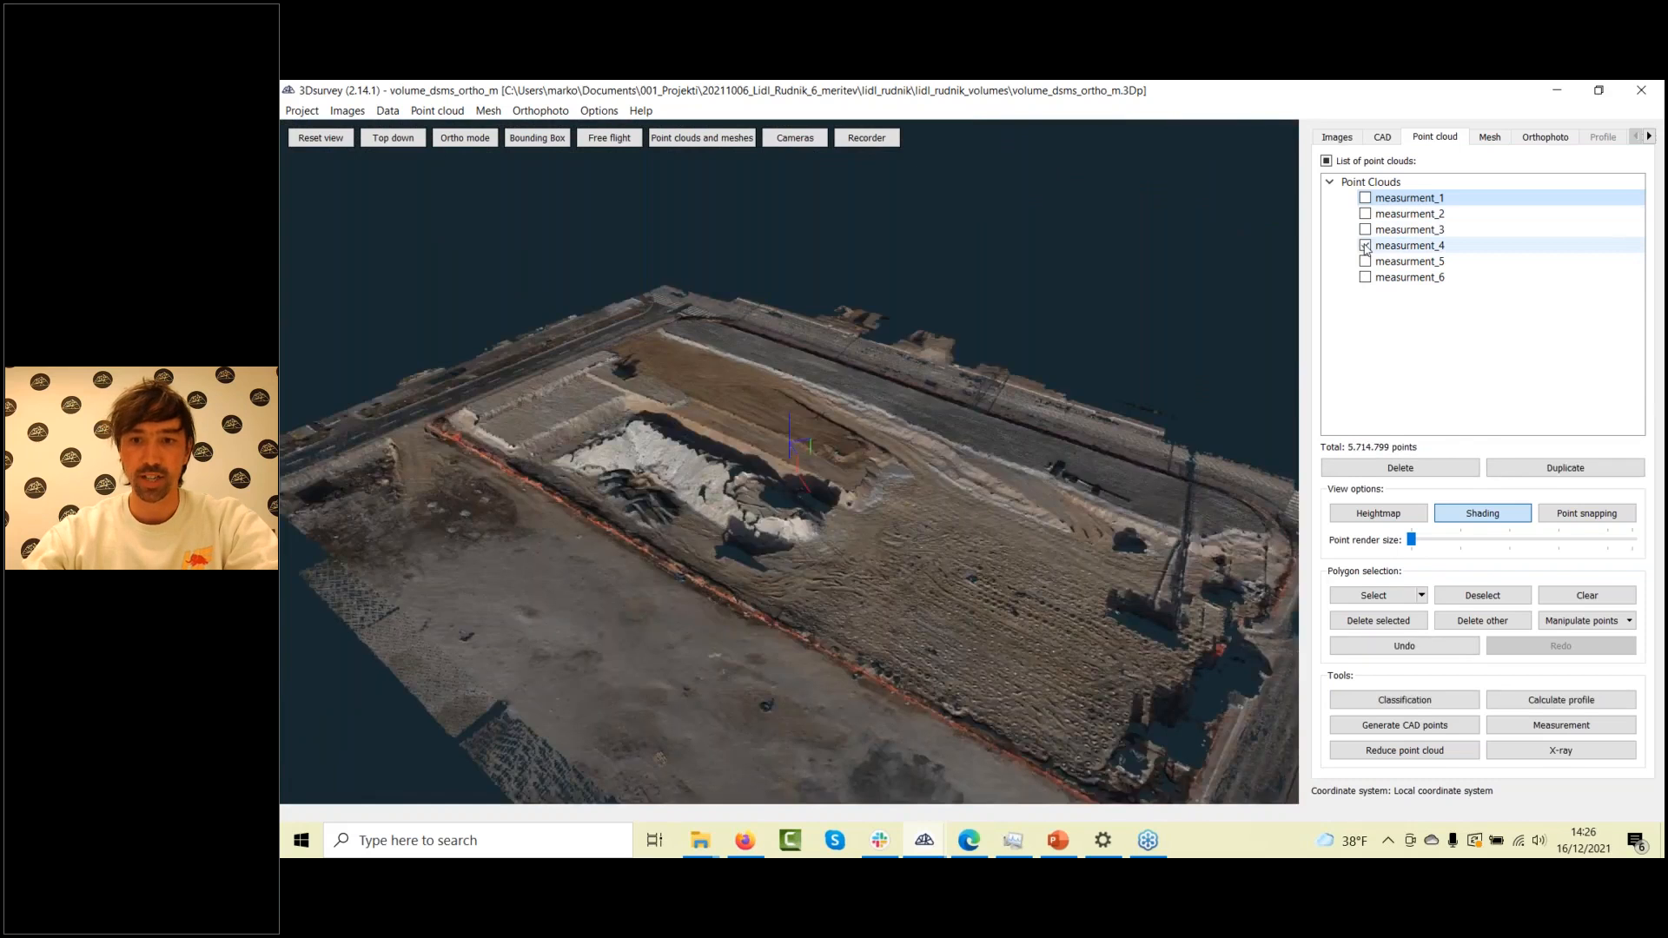
left_click(1365, 246)
left_click(1364, 262)
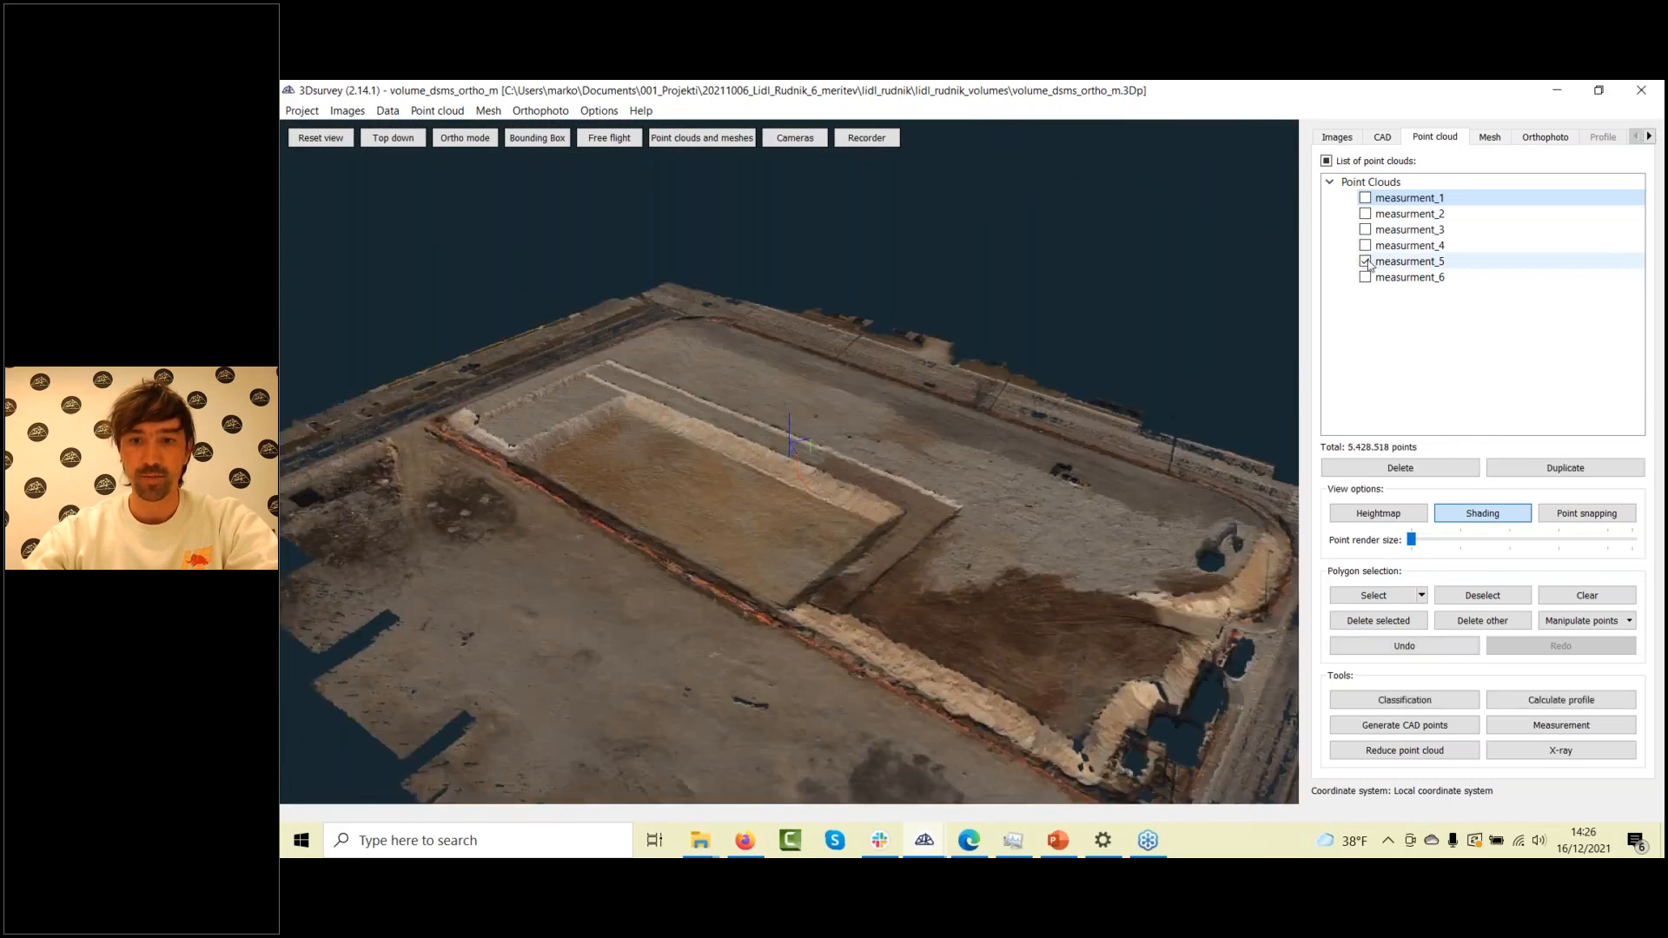
left_click(1365, 261)
left_click(1365, 277)
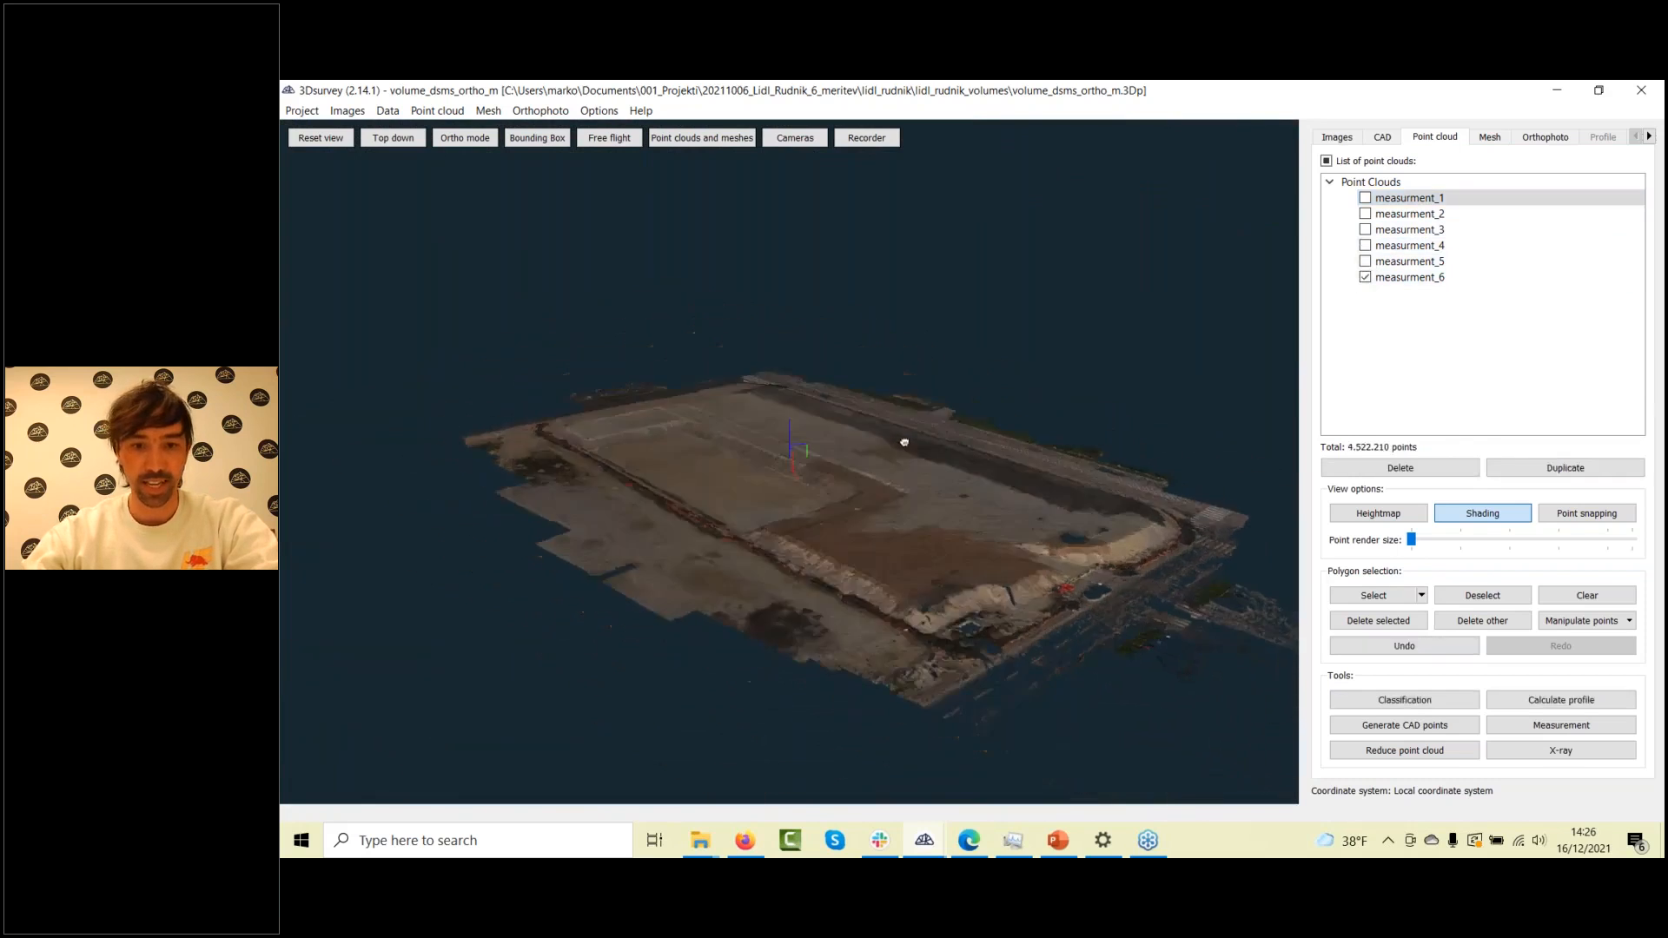
scroll(904, 480, "up", 5)
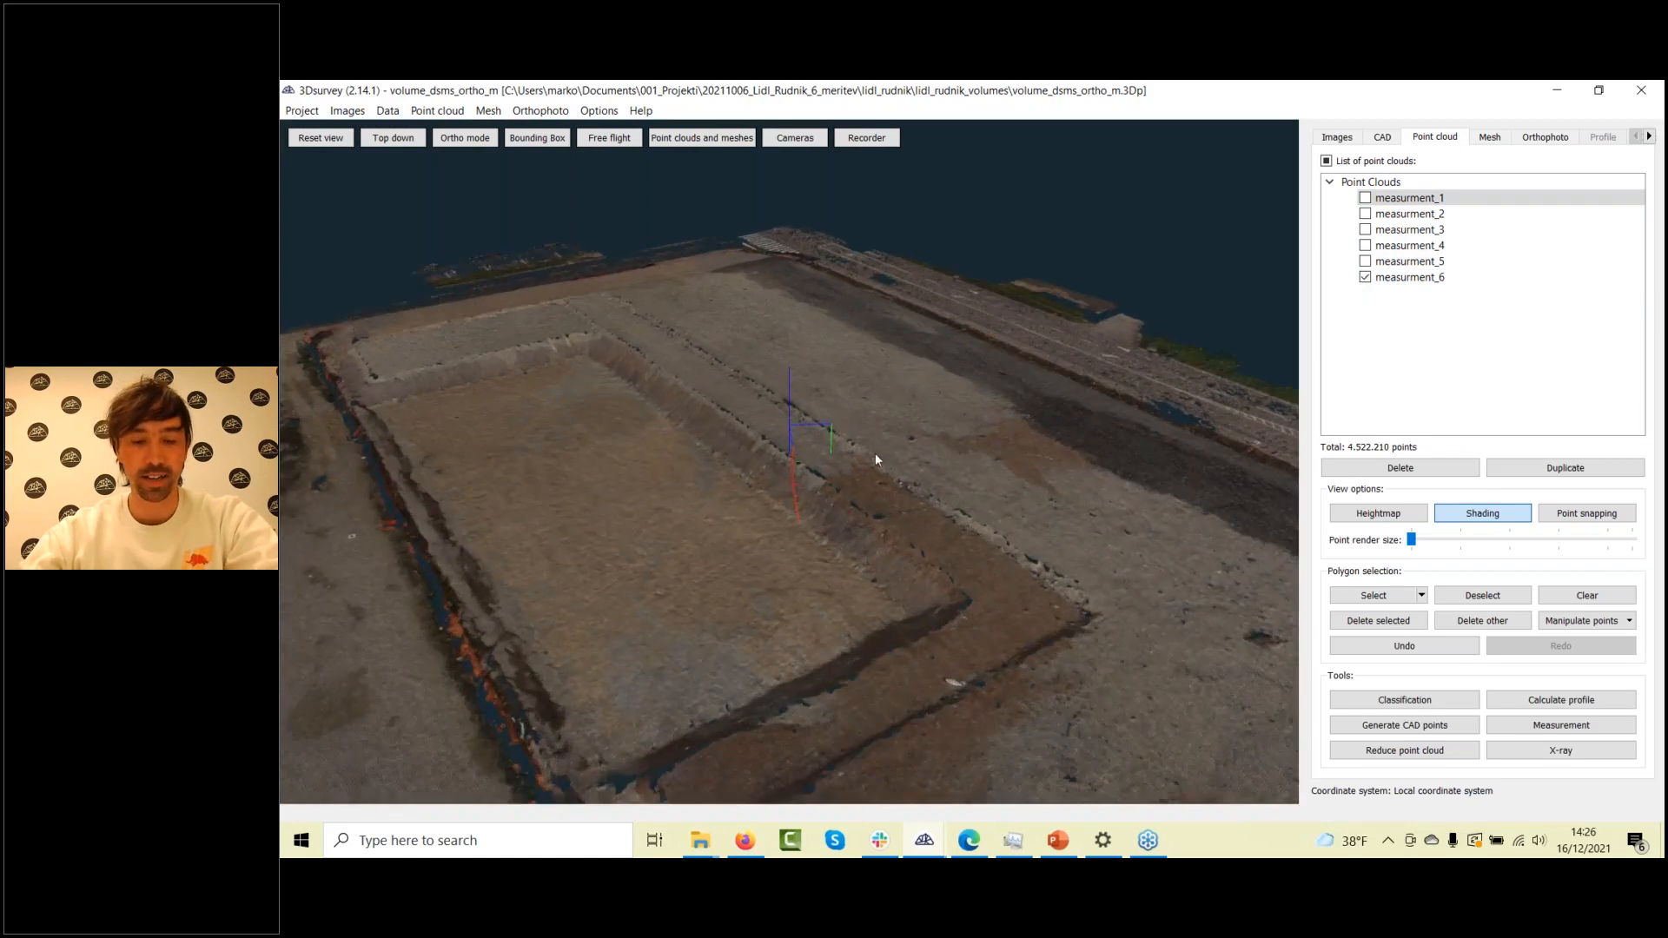
scroll(874, 451, "down", 5)
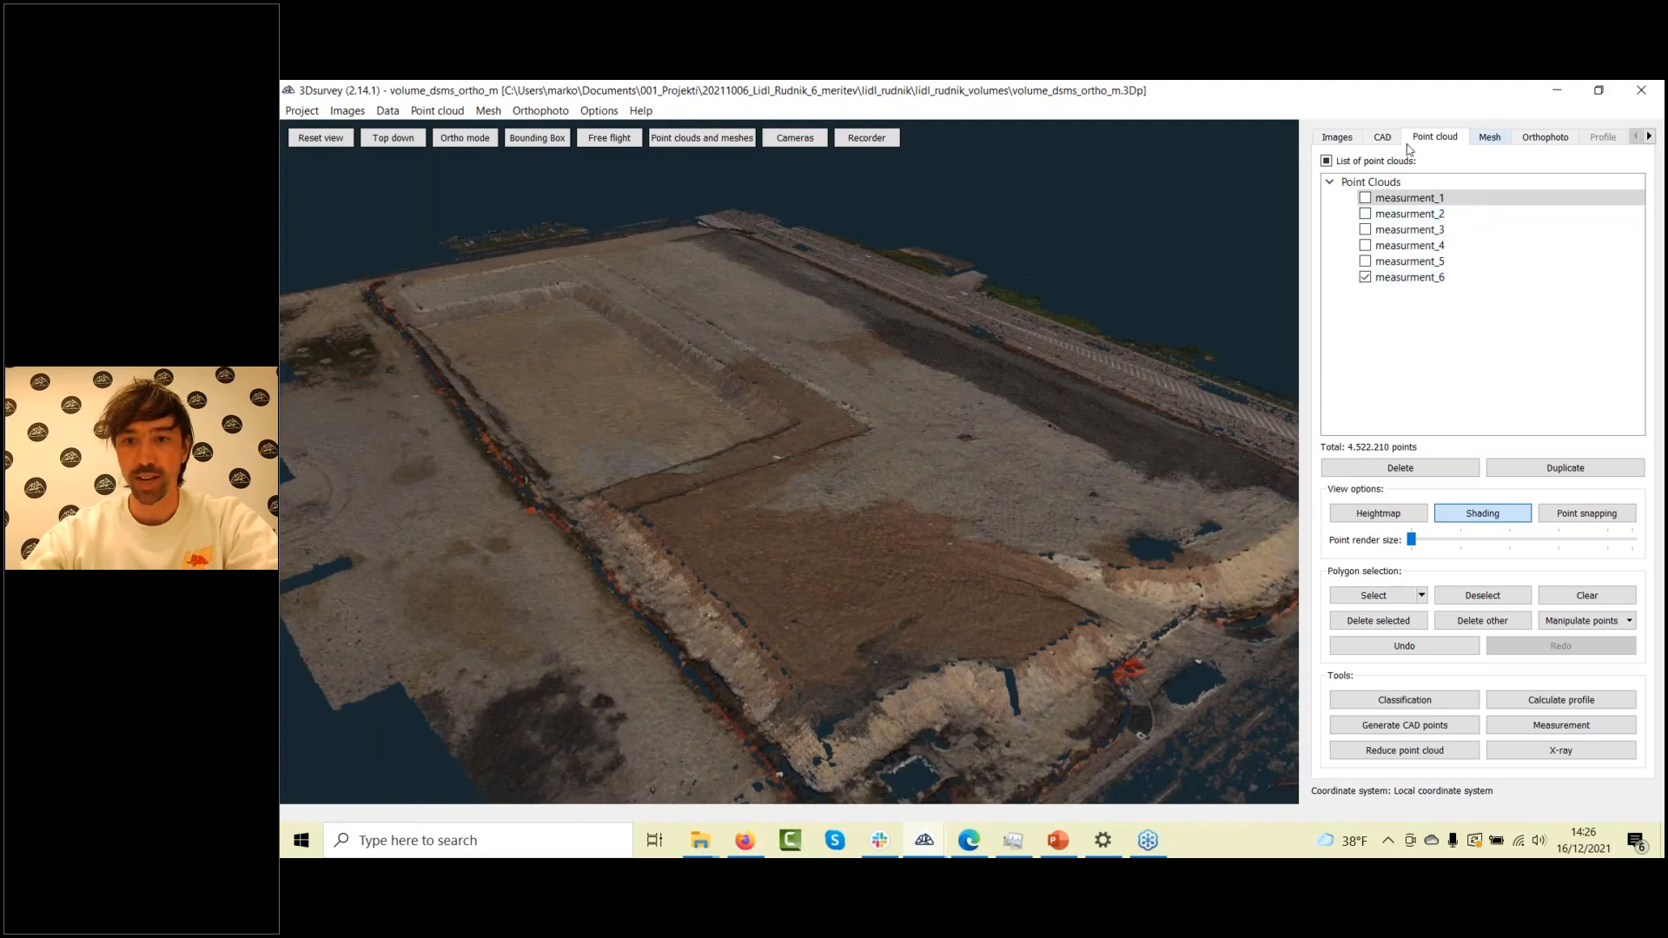
Switch to the regular grid meshes and examine the overlapping surfaces around the excavation and stockpiles
left_click(1488, 136)
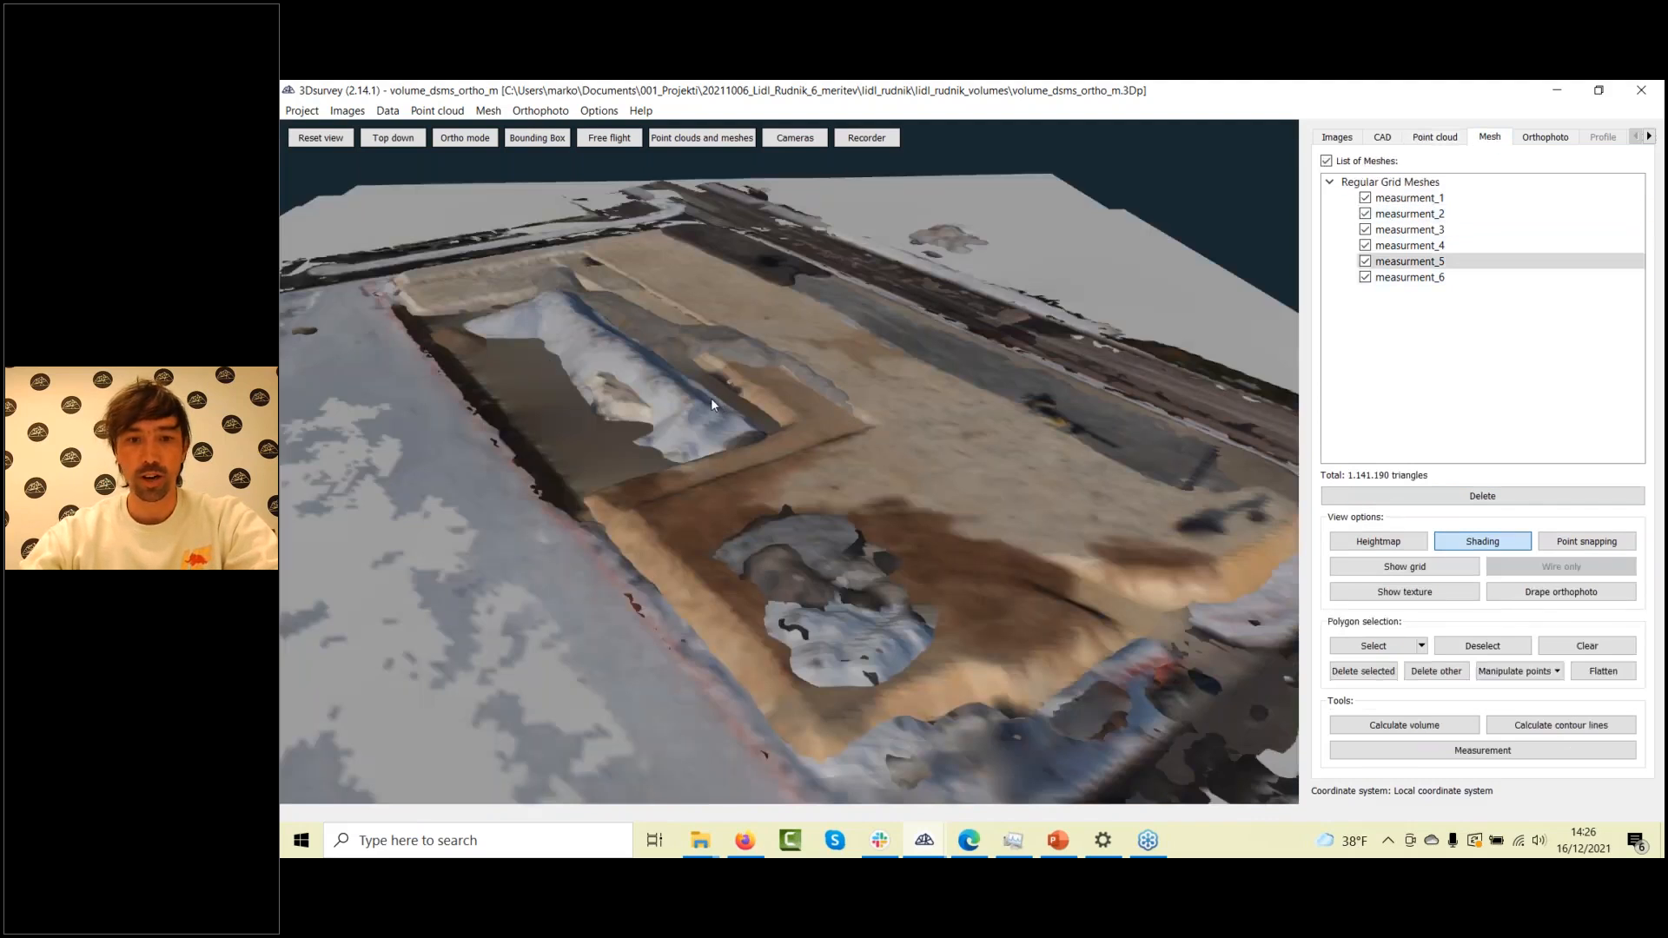
scroll(712, 400, "down", 2)
left_click_drag(712, 400, 961, 443)
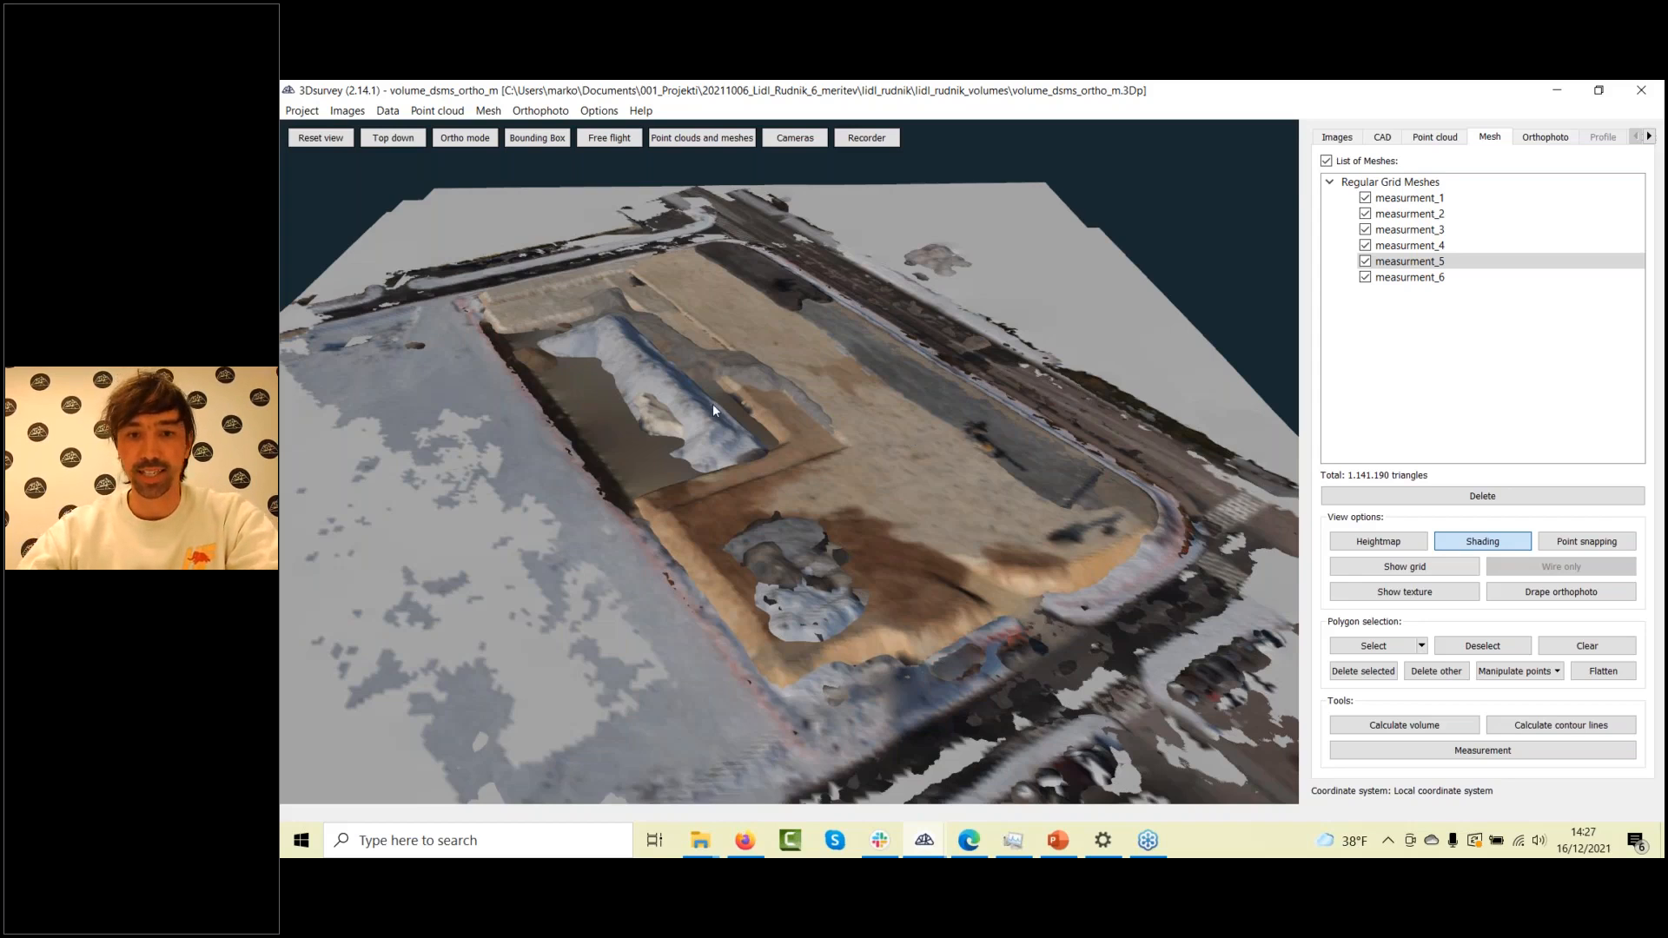
left_click_drag(717, 414, 930, 417)
scroll(920, 443, "up", 4)
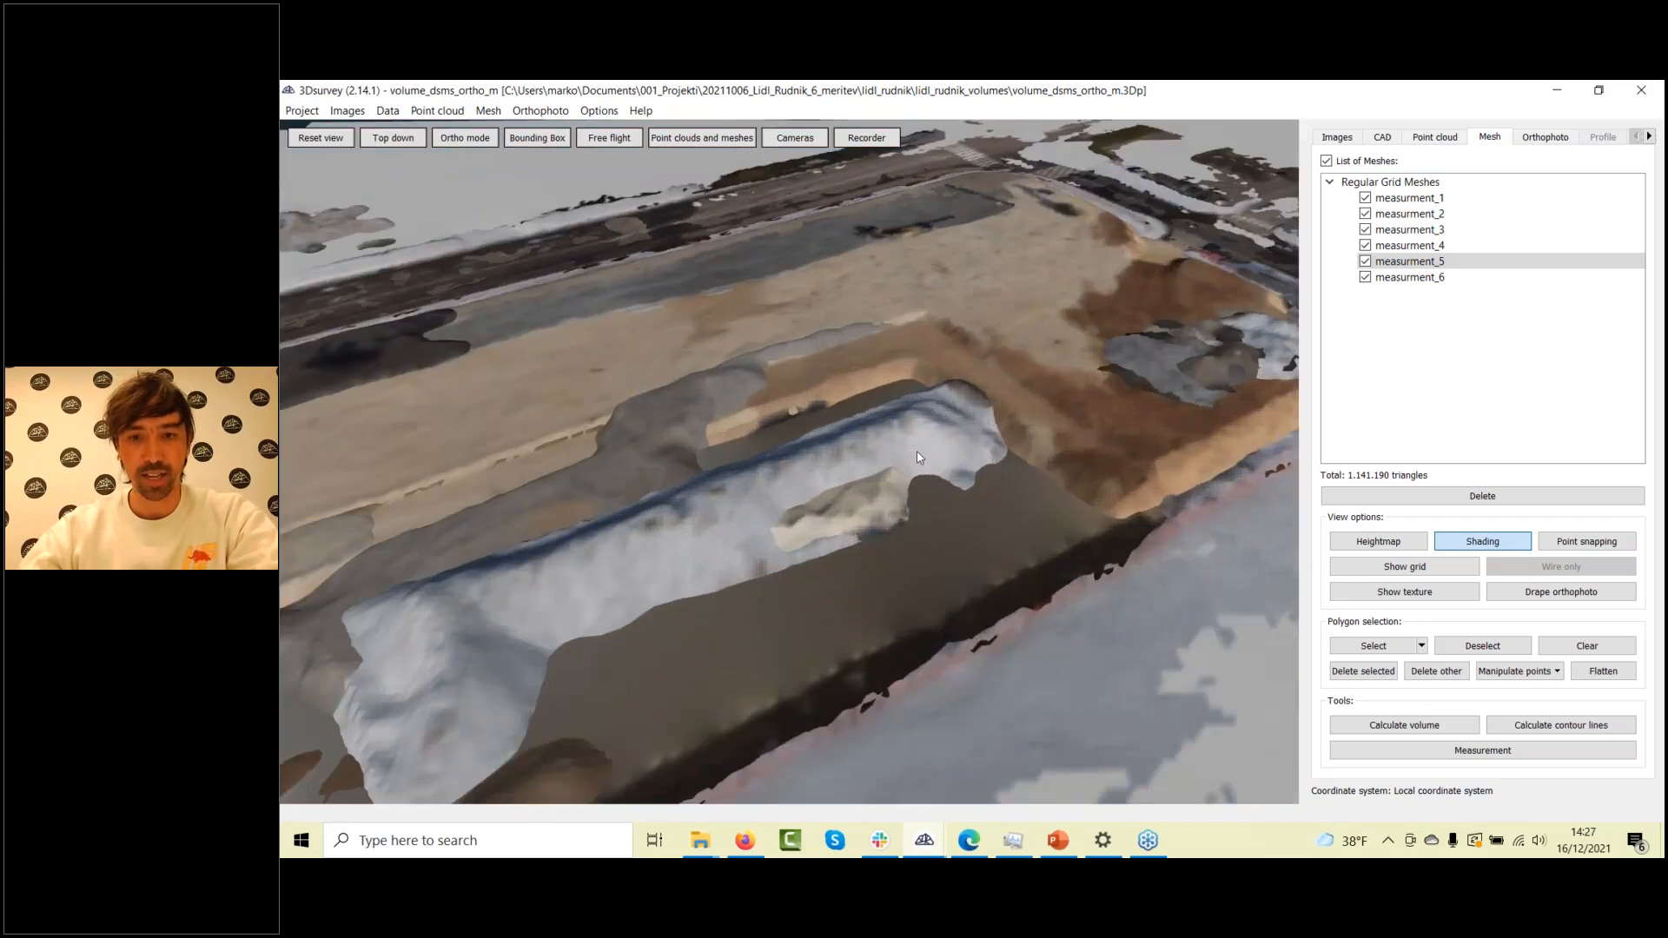
left_click_drag(807, 519, 637, 493)
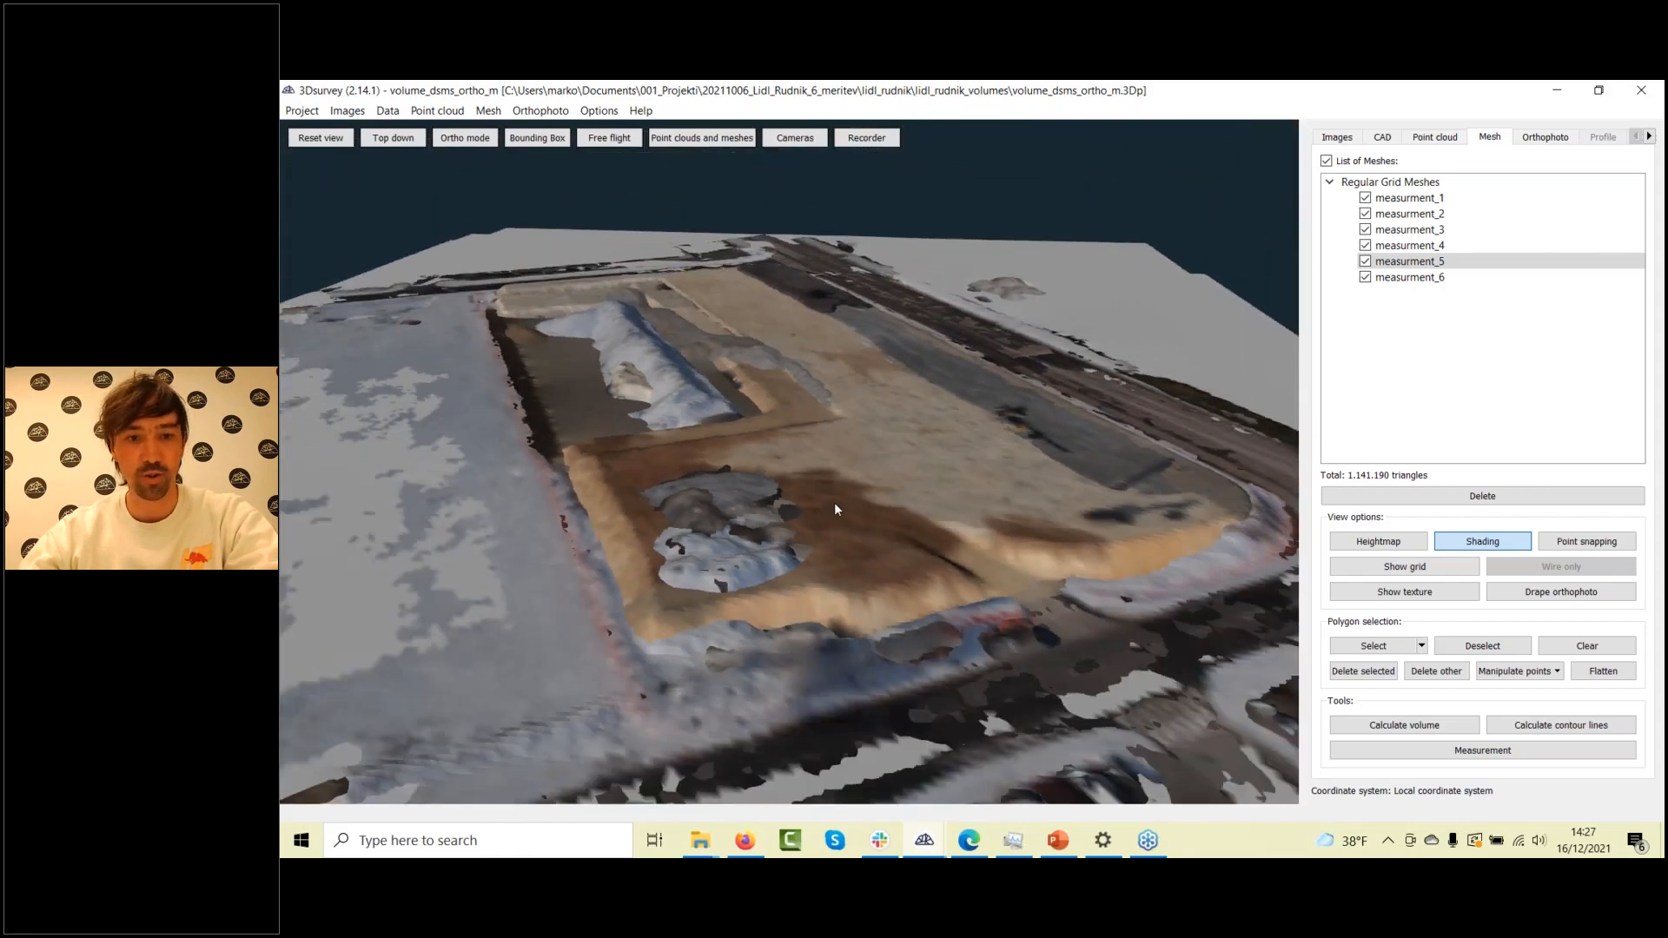
scroll(857, 474, "up", 1)
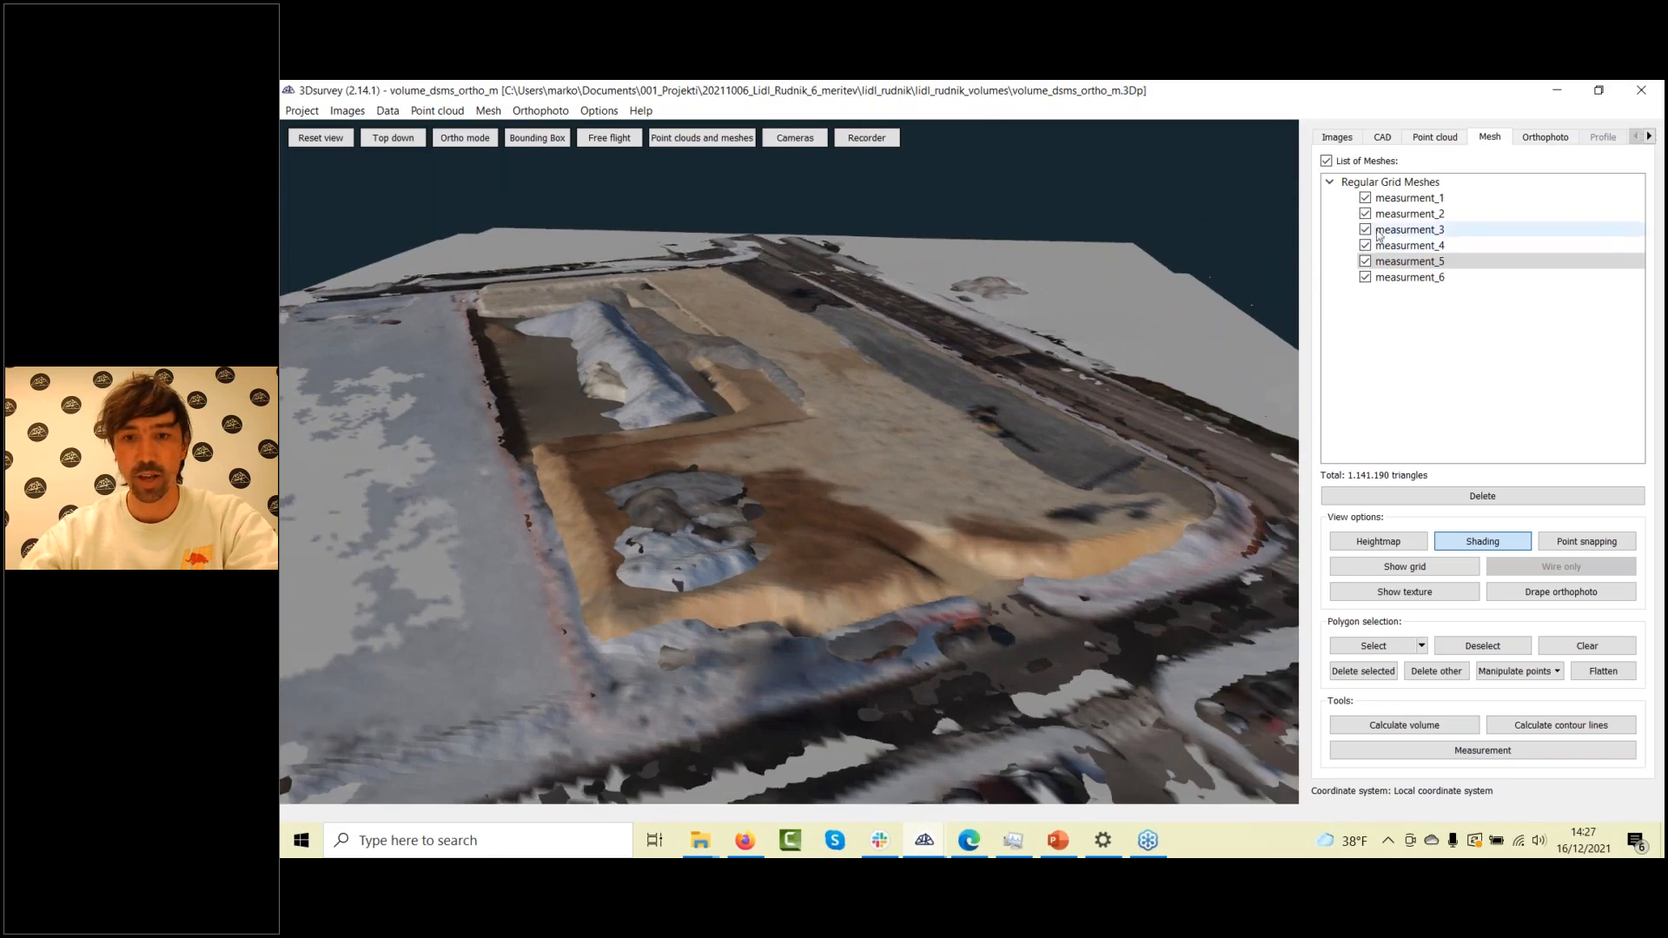
Give the measurment_1 mesh a custom red surface colour, #ff0000
right_click(1407, 199)
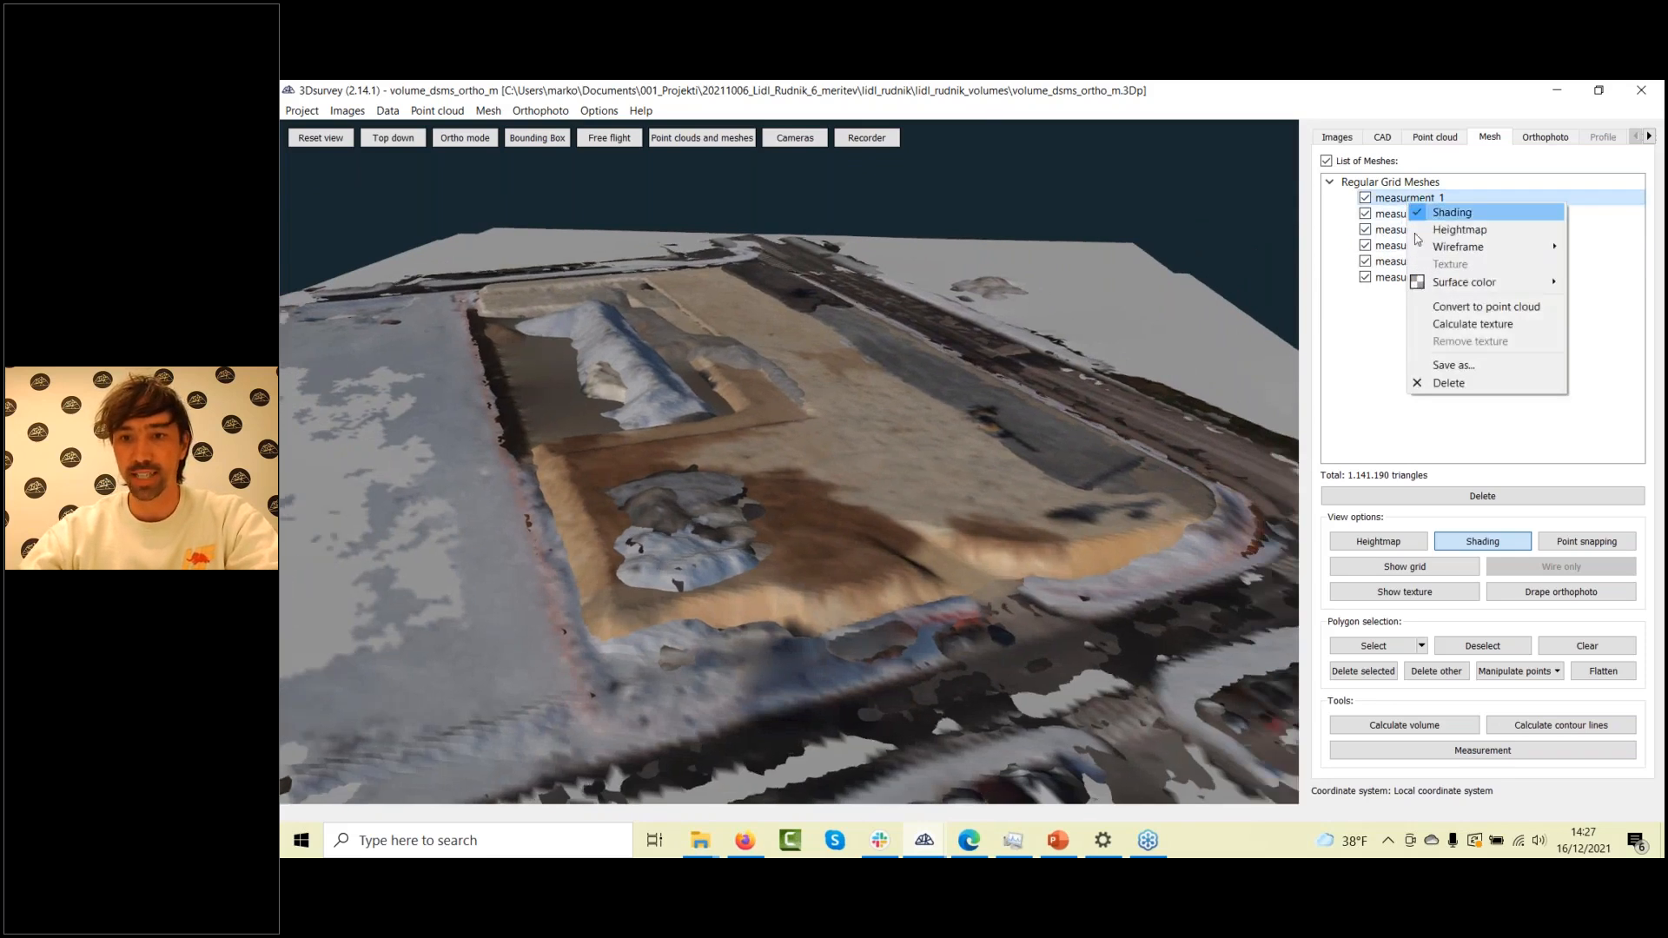
mouse_move(1468, 282)
left_click(1598, 301)
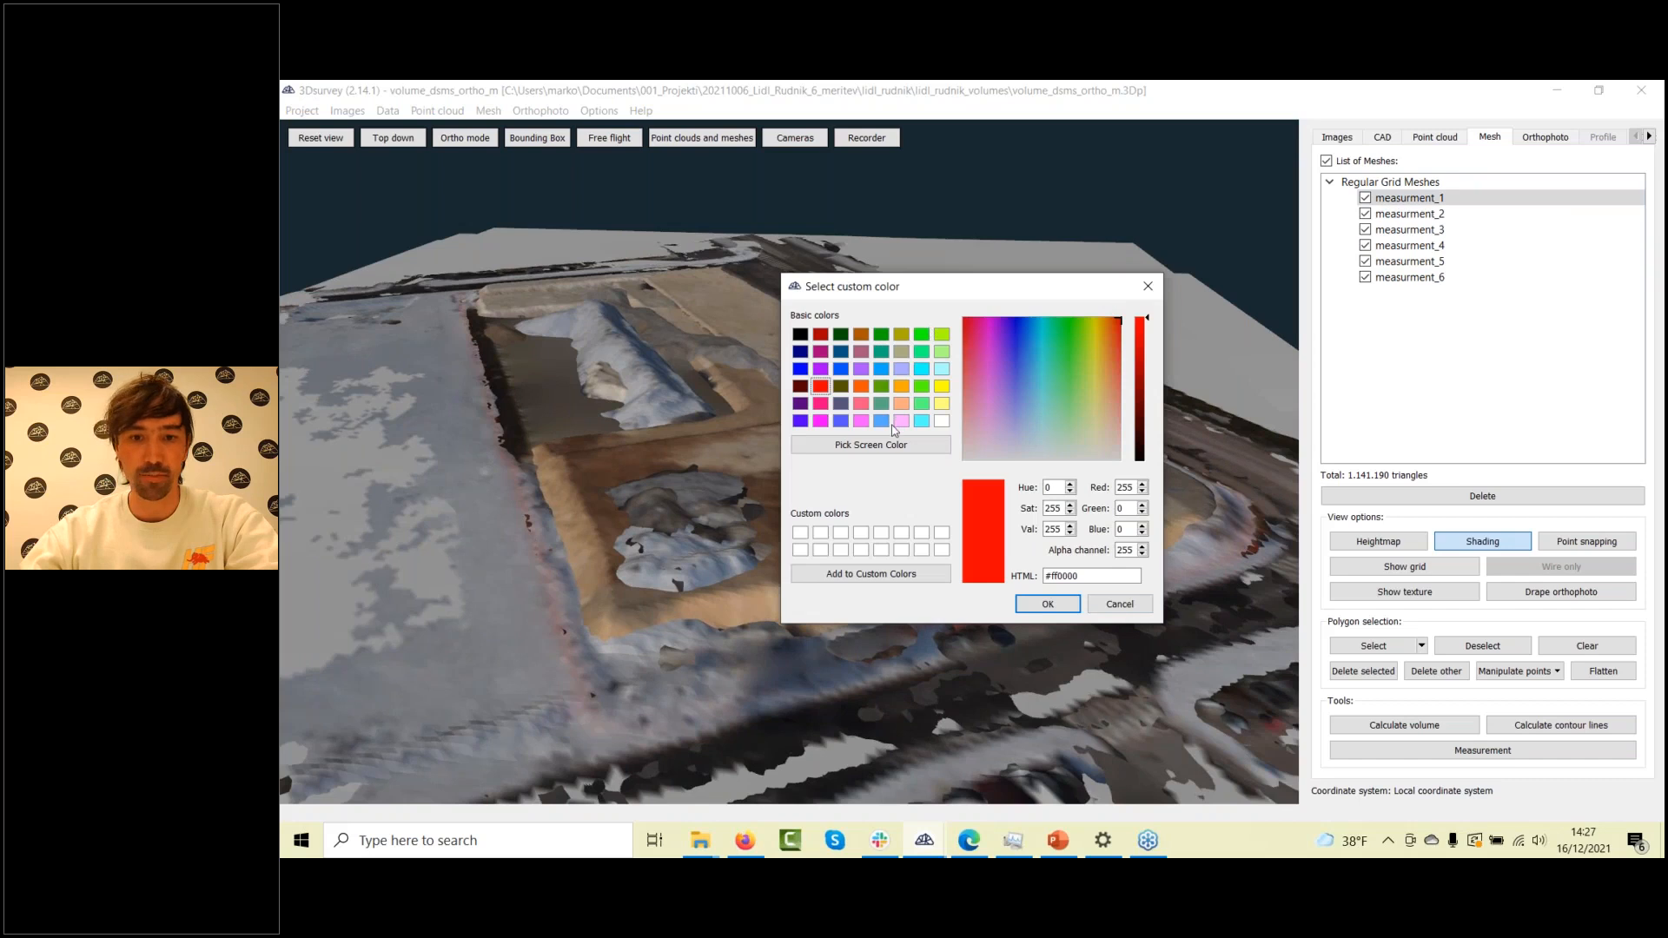
left_click(1047, 604)
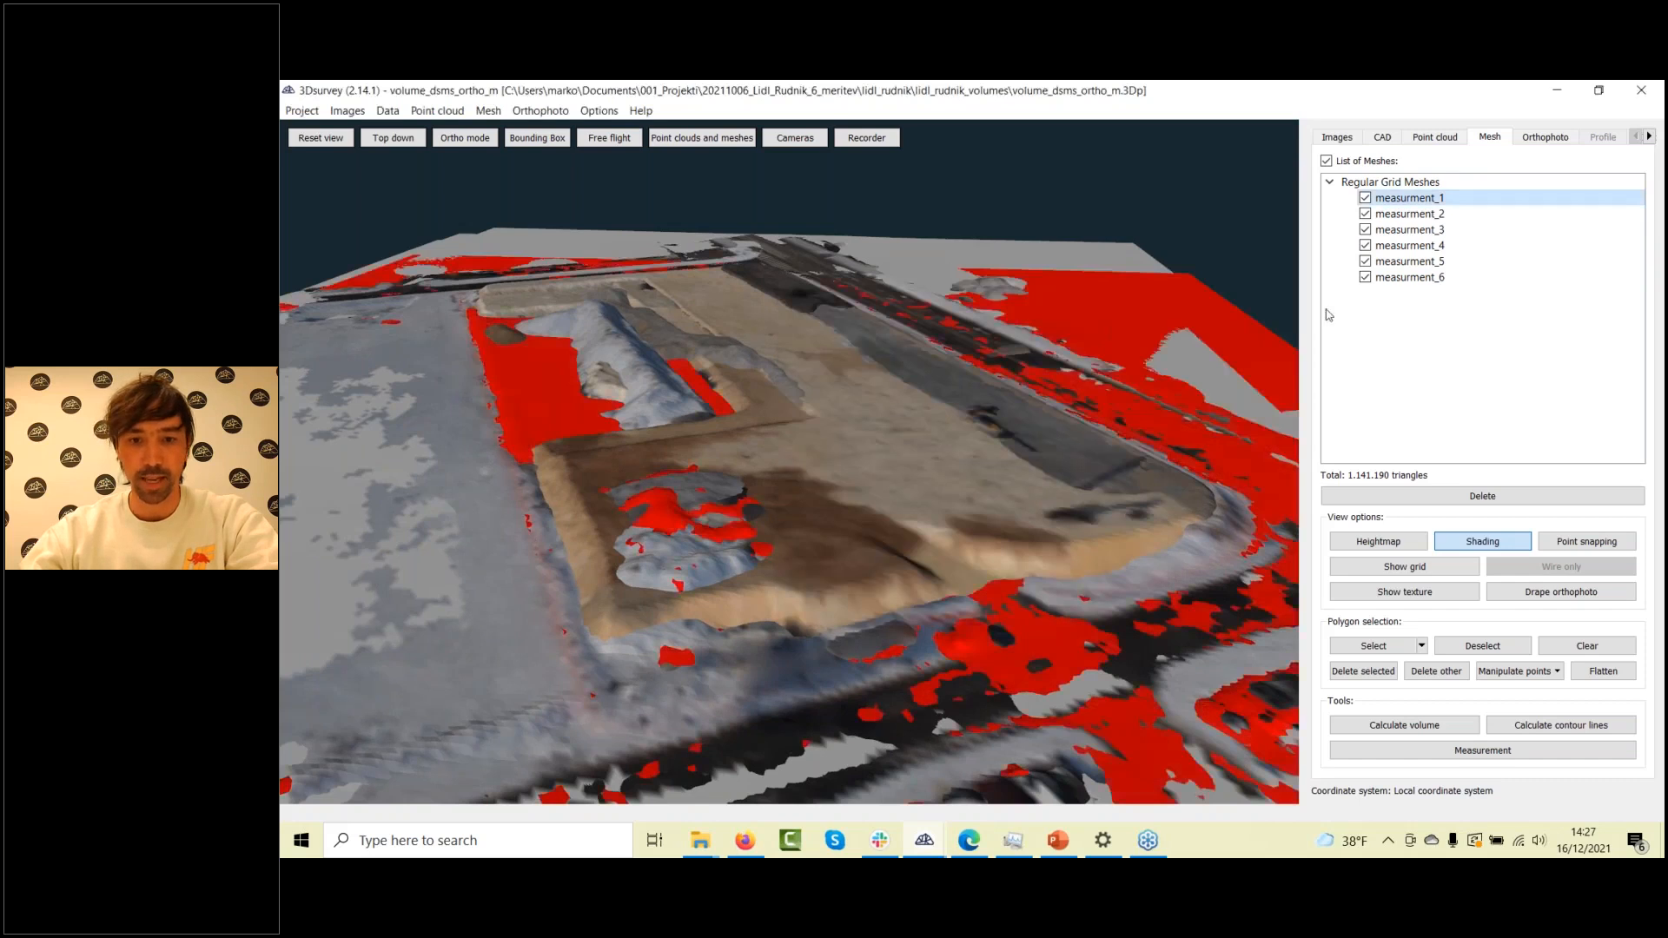
Give the measurment_2 mesh a custom green surface colour, #00aa00
right_click(1399, 215)
mouse_move(1477, 297)
left_click(1595, 315)
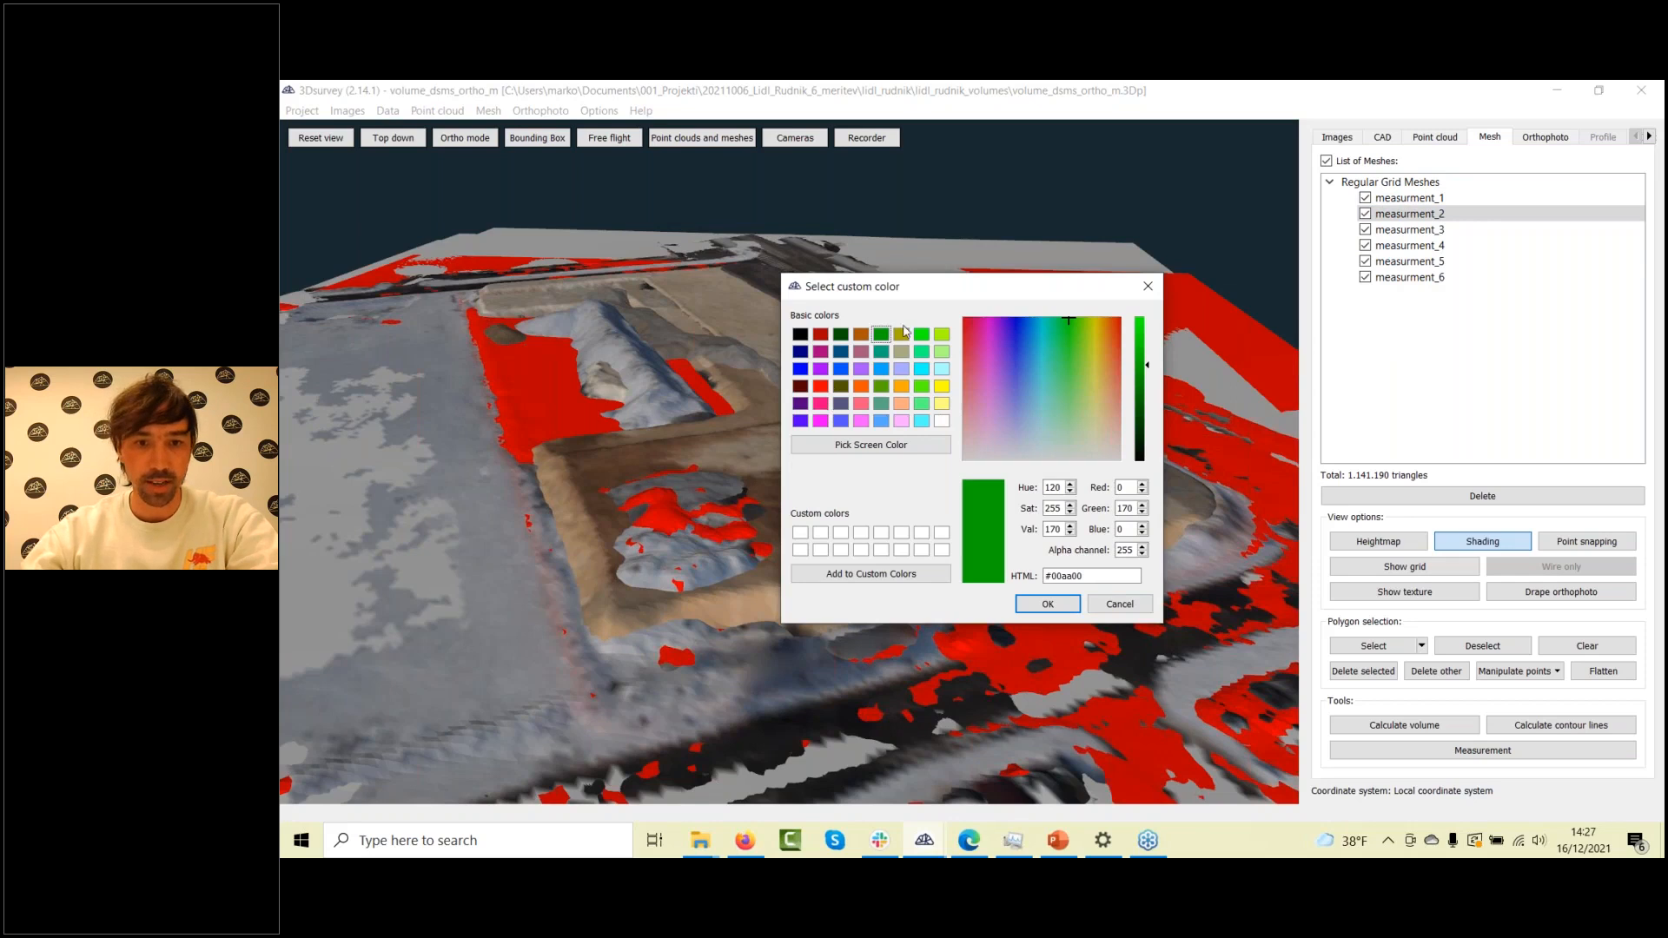
left_click(1048, 604)
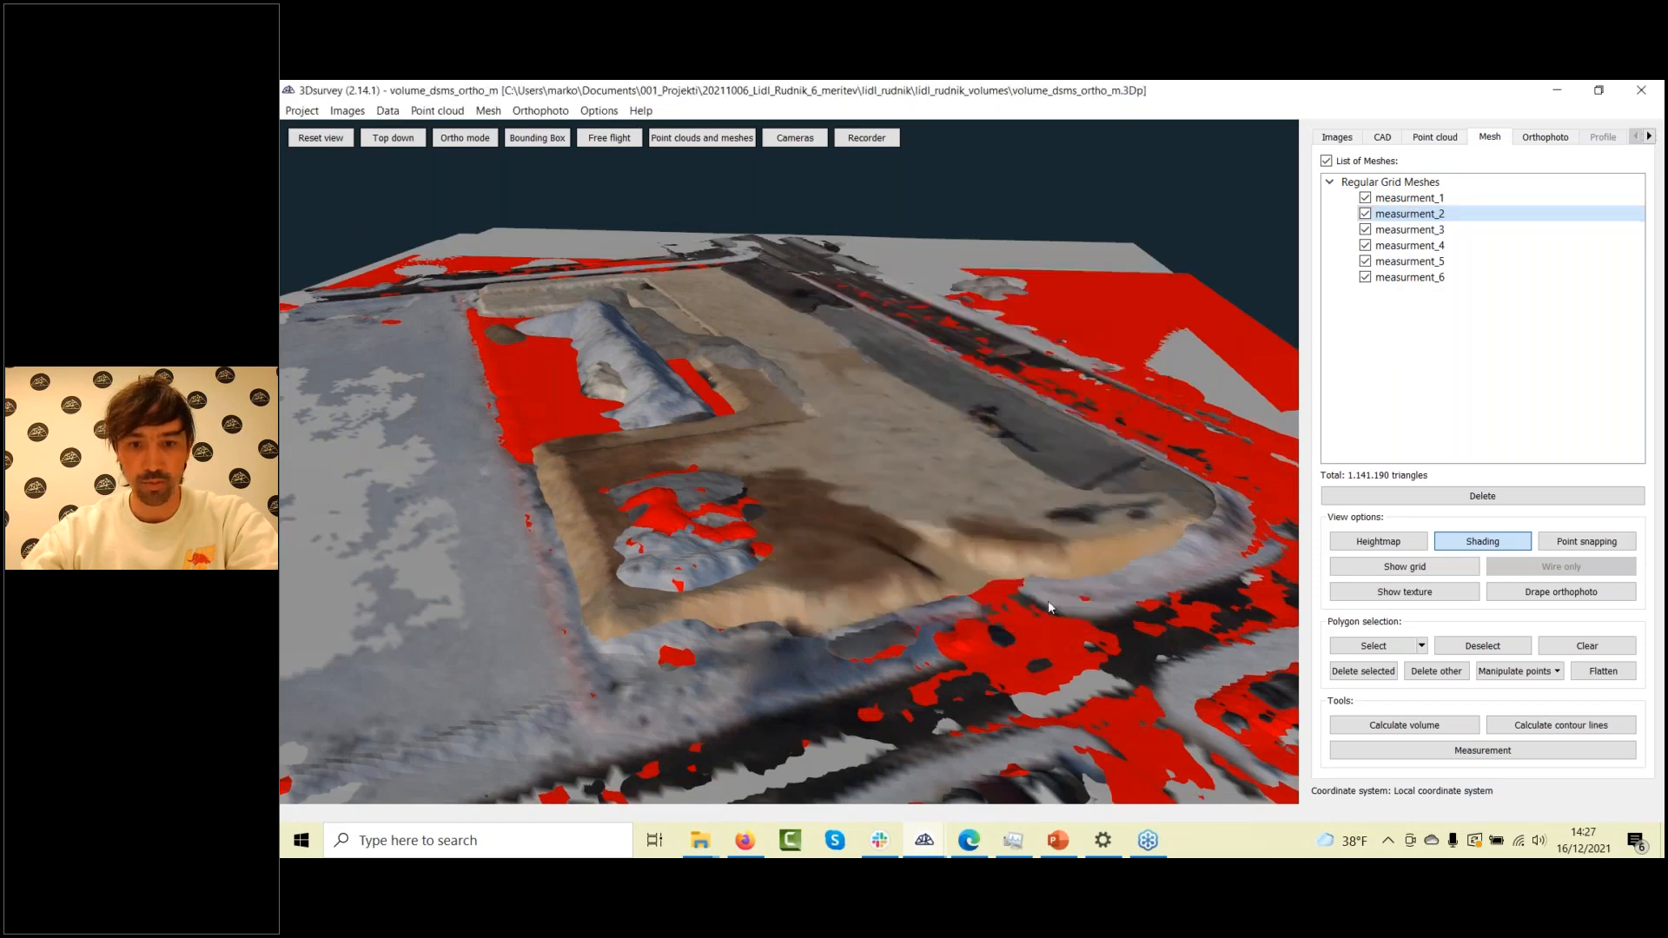
Give the measurment_3 mesh a custom yellow surface colour, #ffff00
right_click(1433, 231)
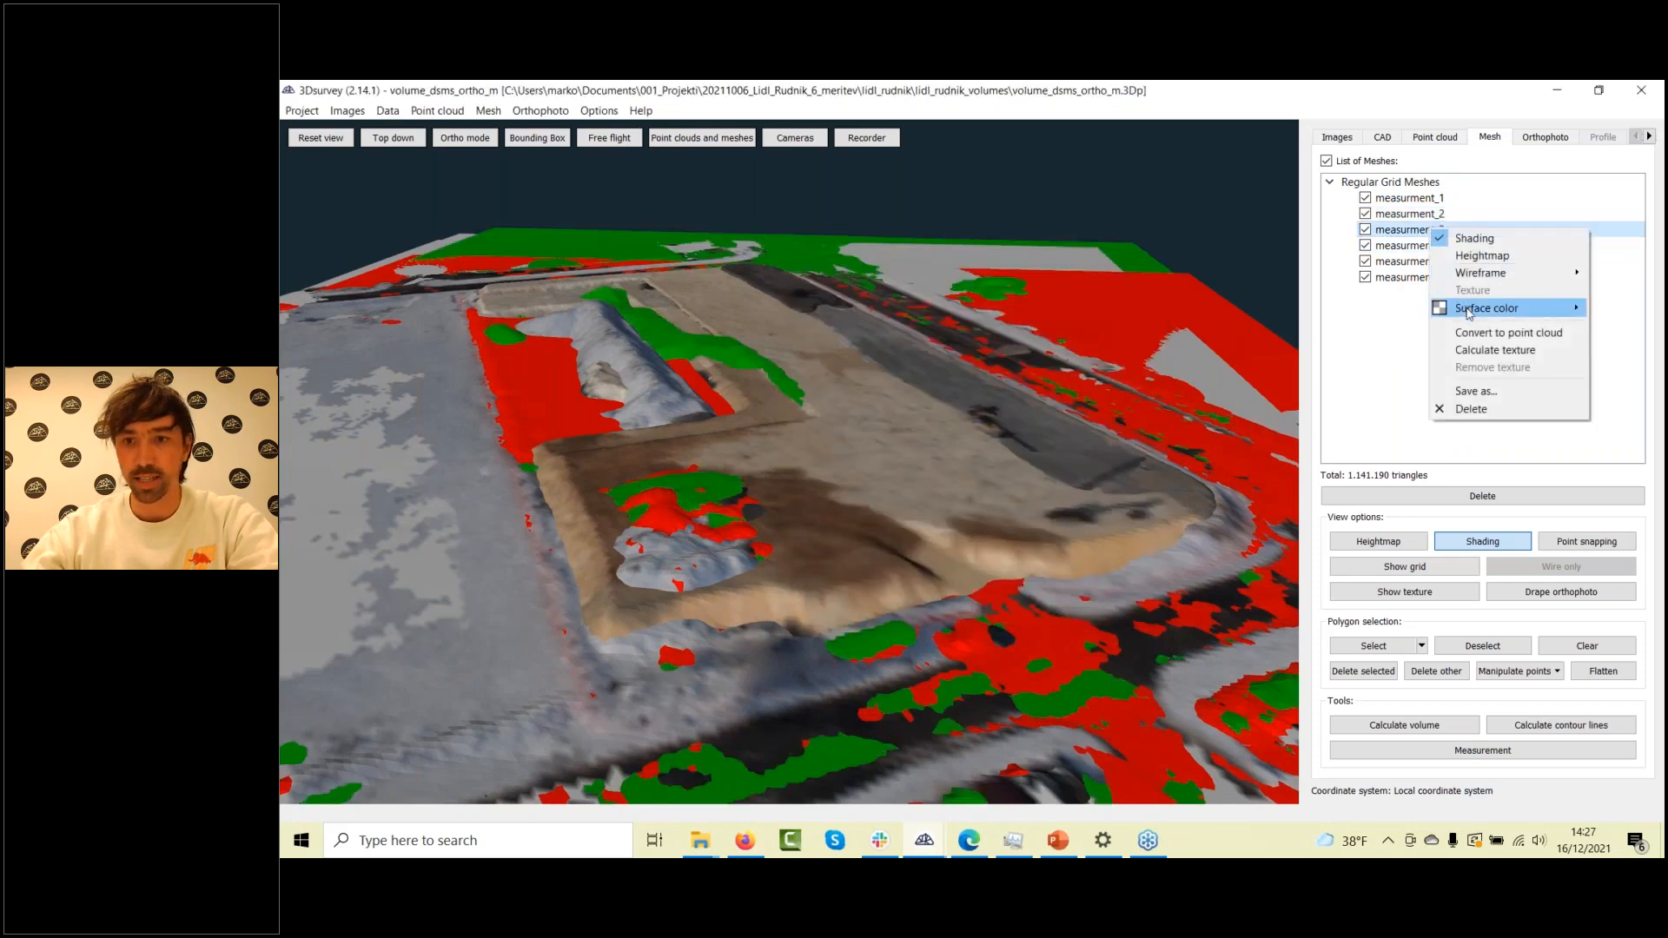
mouse_move(1507, 315)
left_click(1624, 327)
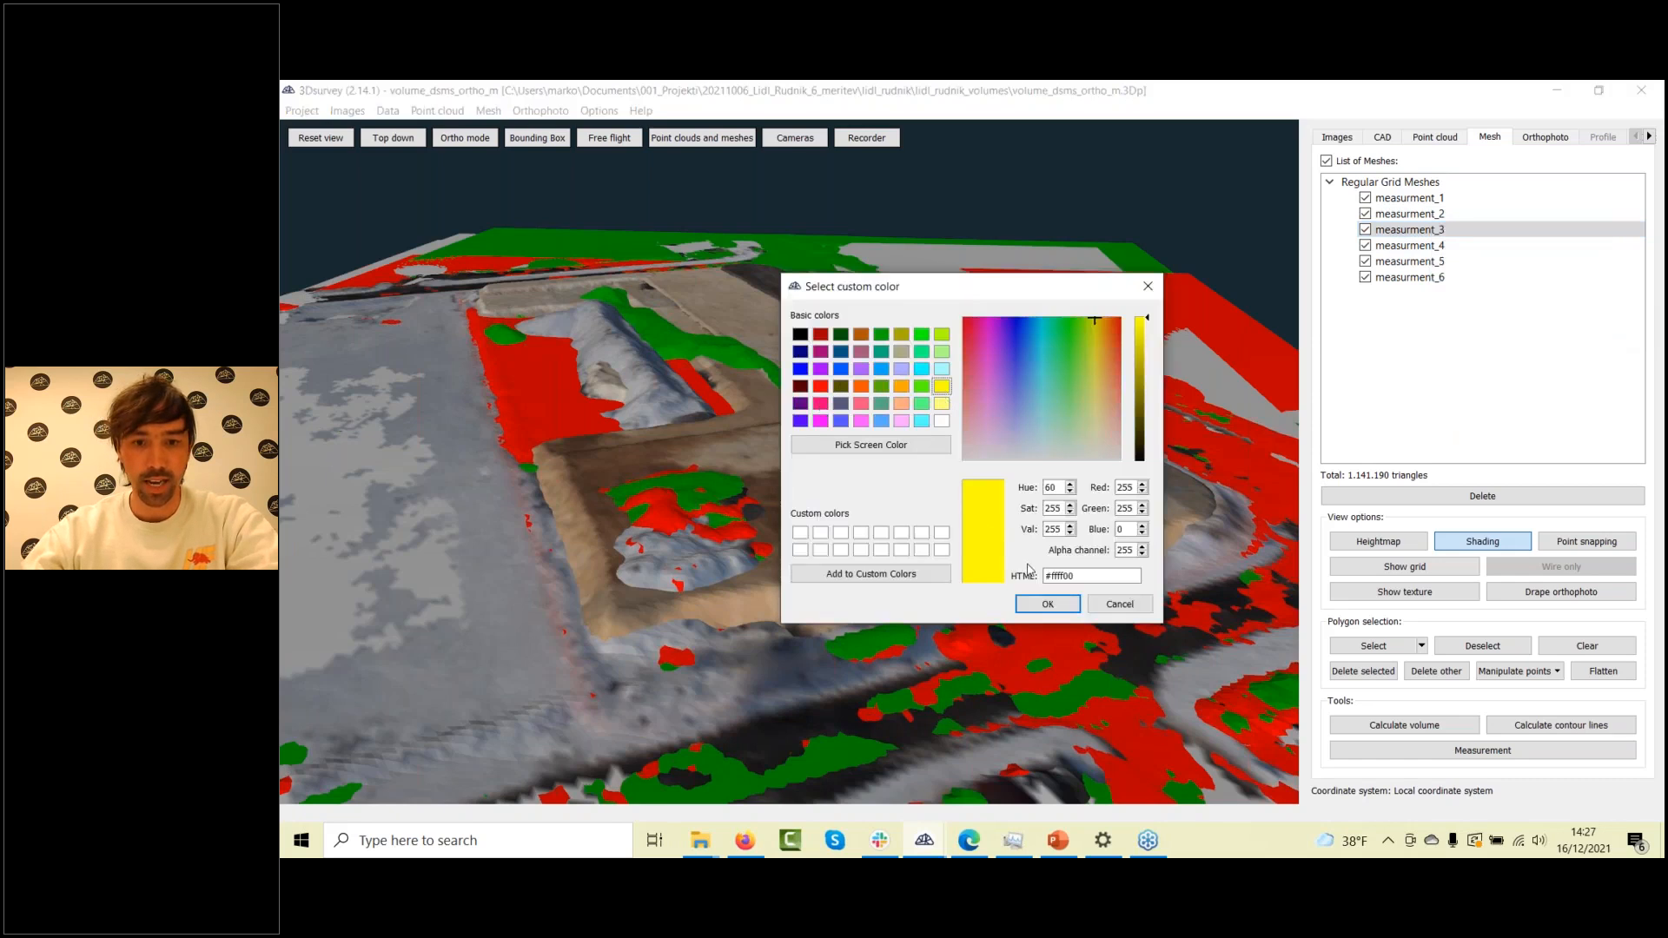
left_click(1047, 604)
Give the measurment_4 mesh a custom orange surface colour, #ffaa00
right_click(1402, 247)
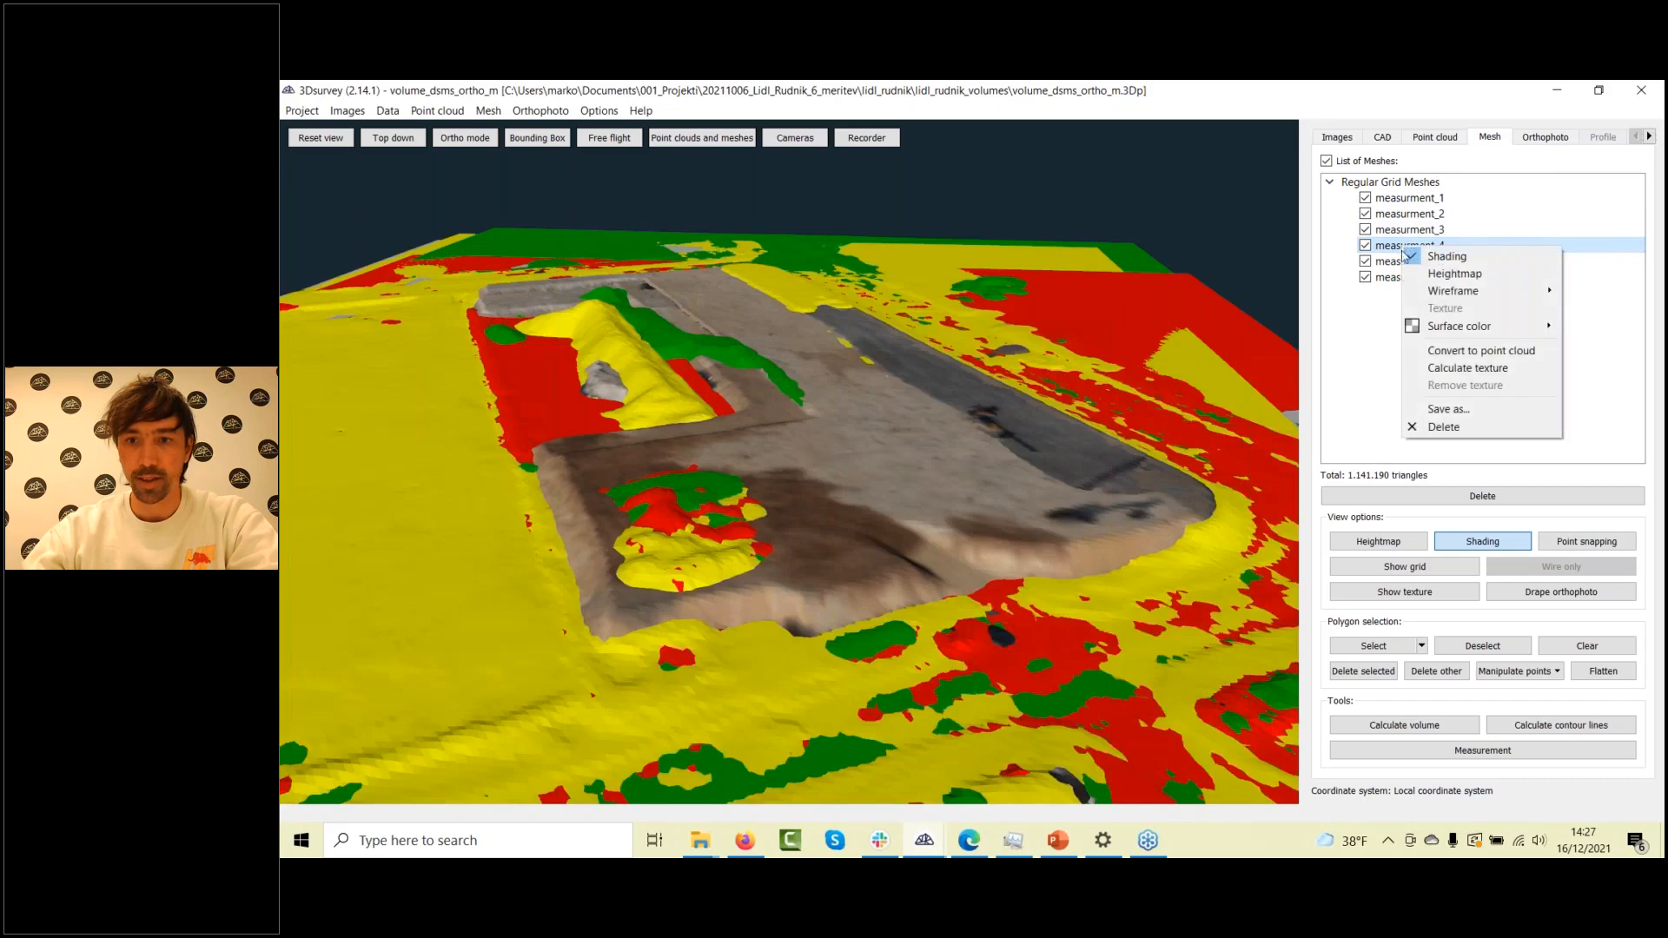
mouse_move(1477, 325)
left_click(1598, 351)
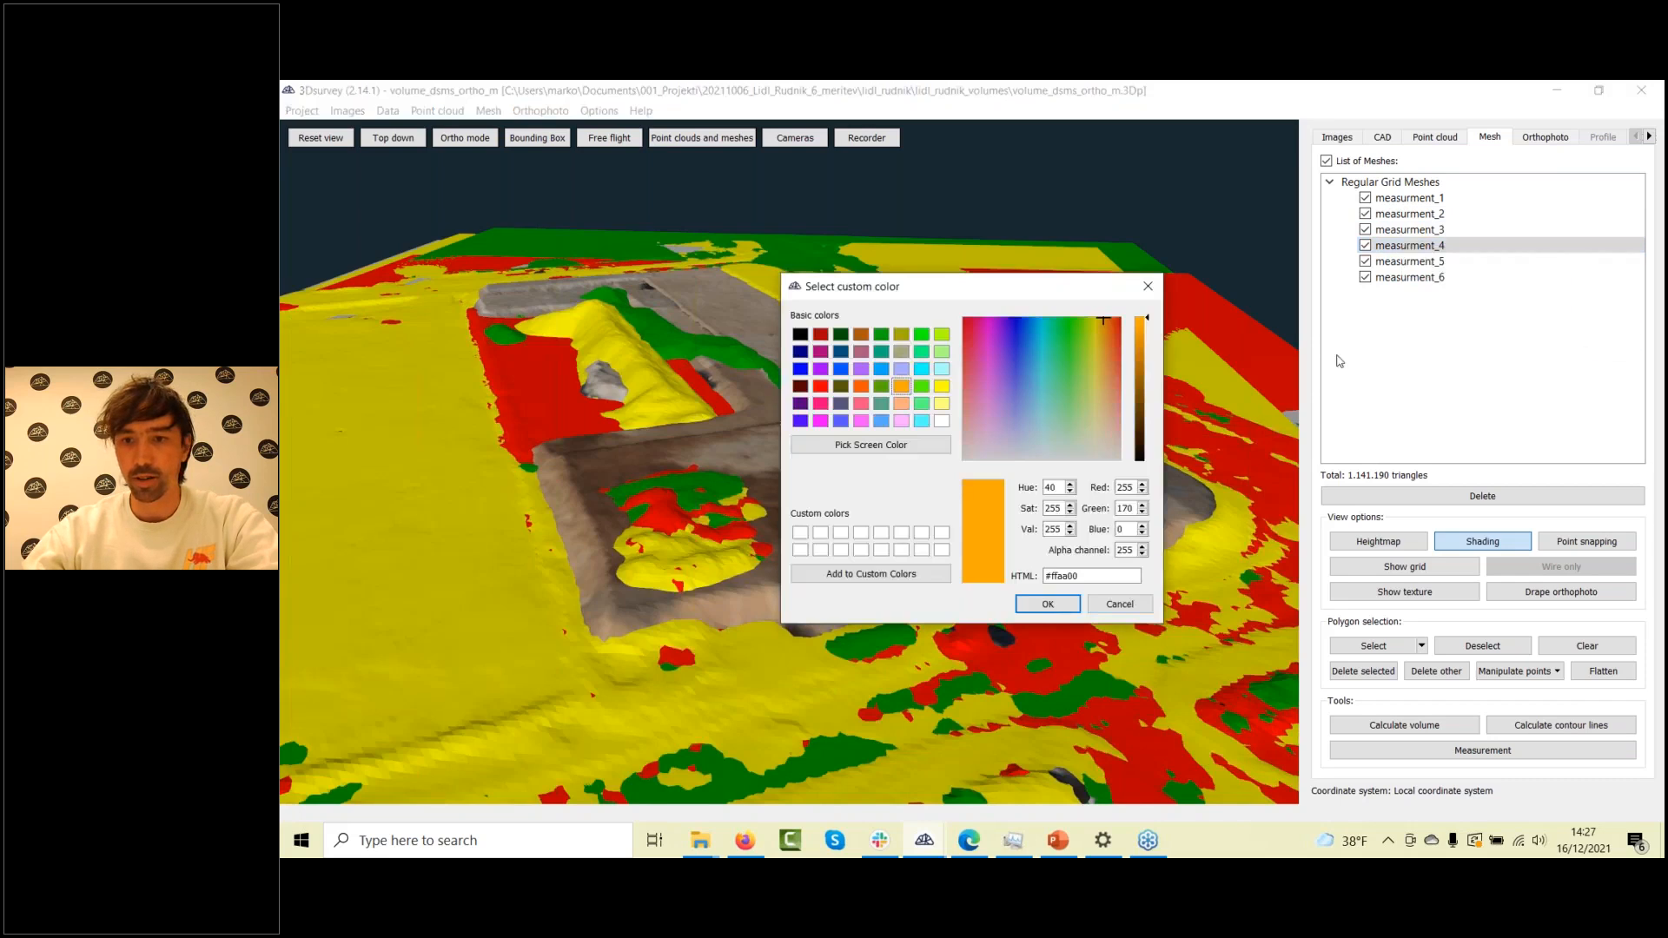
left_click(1048, 604)
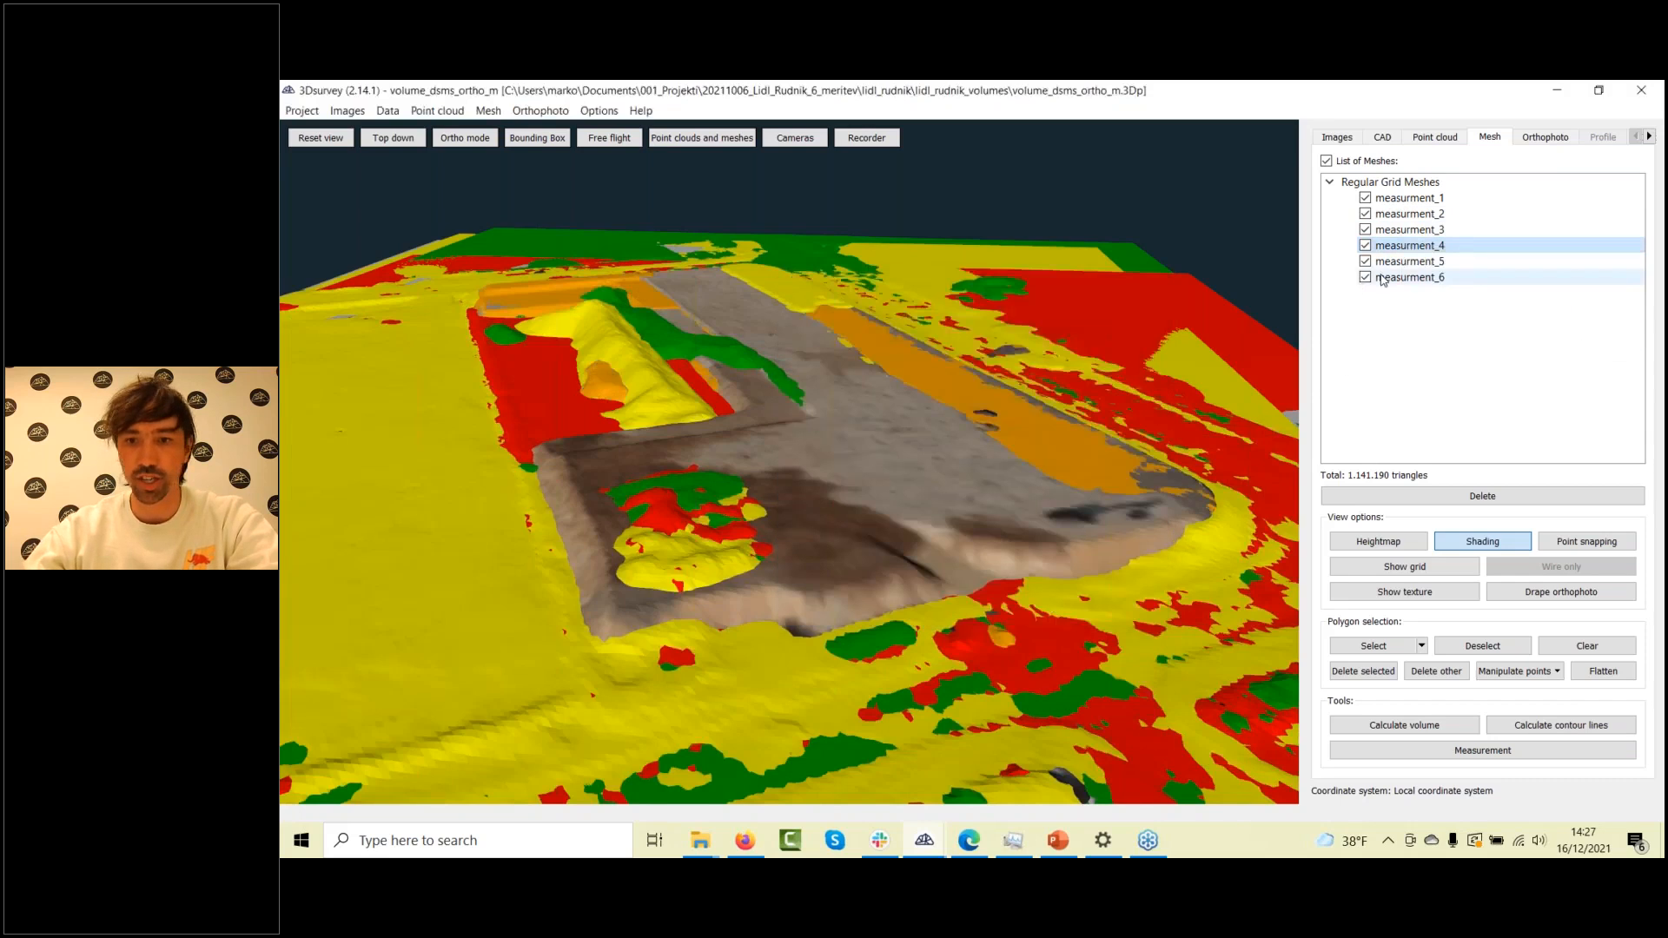
Give the measurment_5 mesh a custom blue surface colour, #00aaff
right_click(1395, 261)
mouse_move(1433, 348)
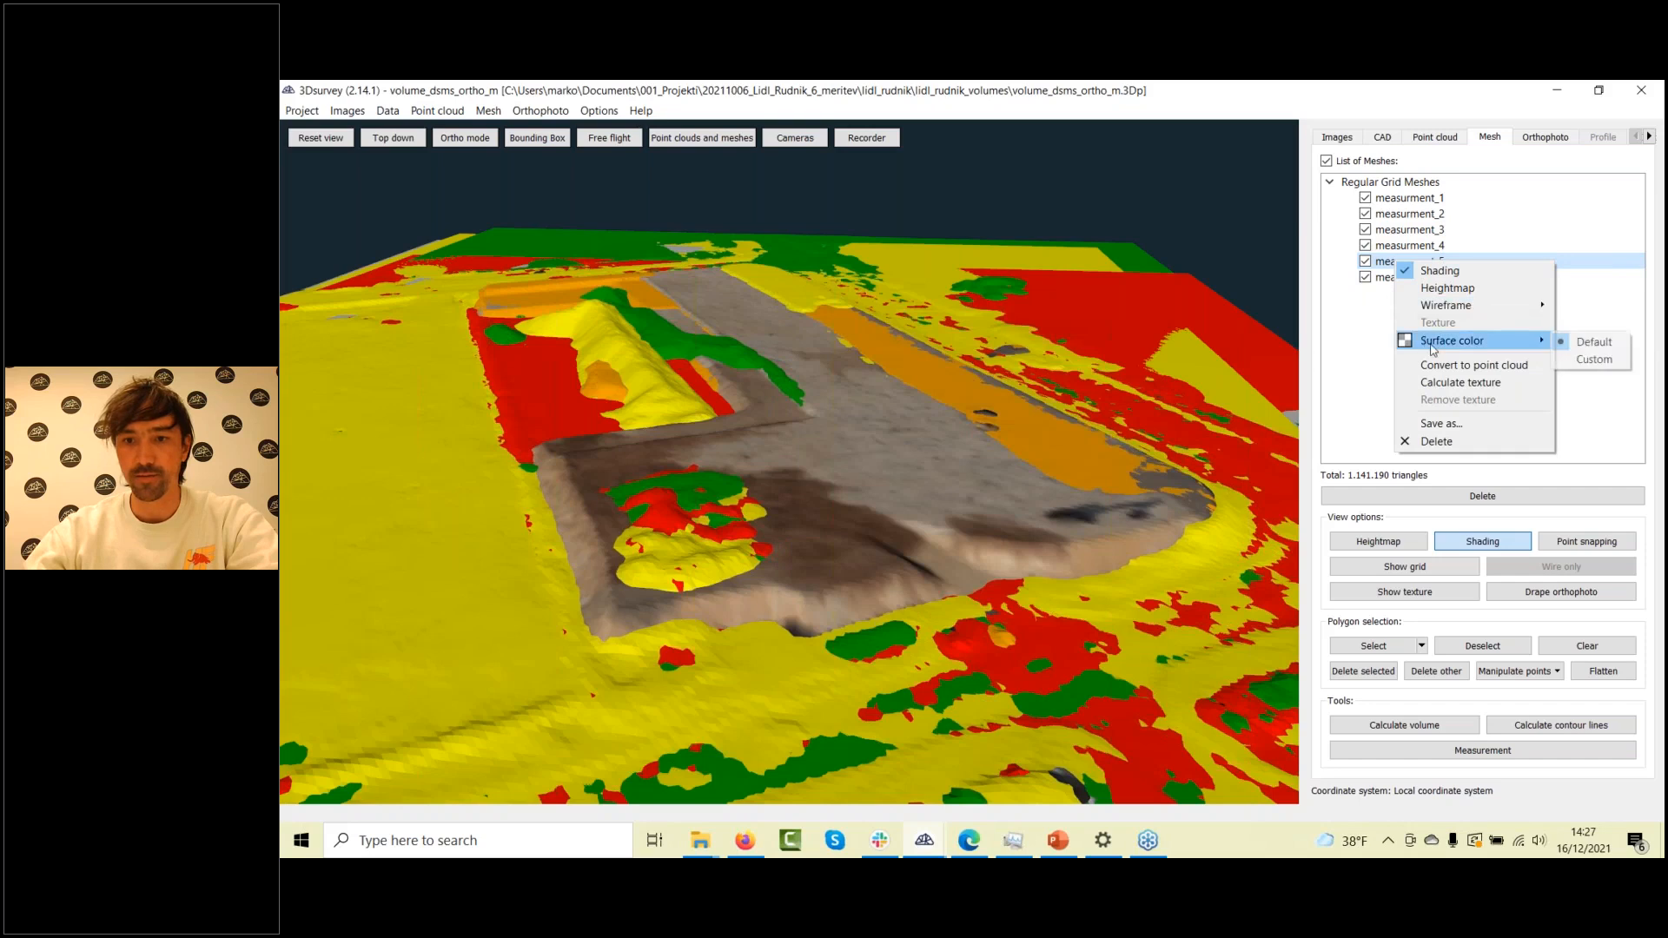
left_click(1594, 359)
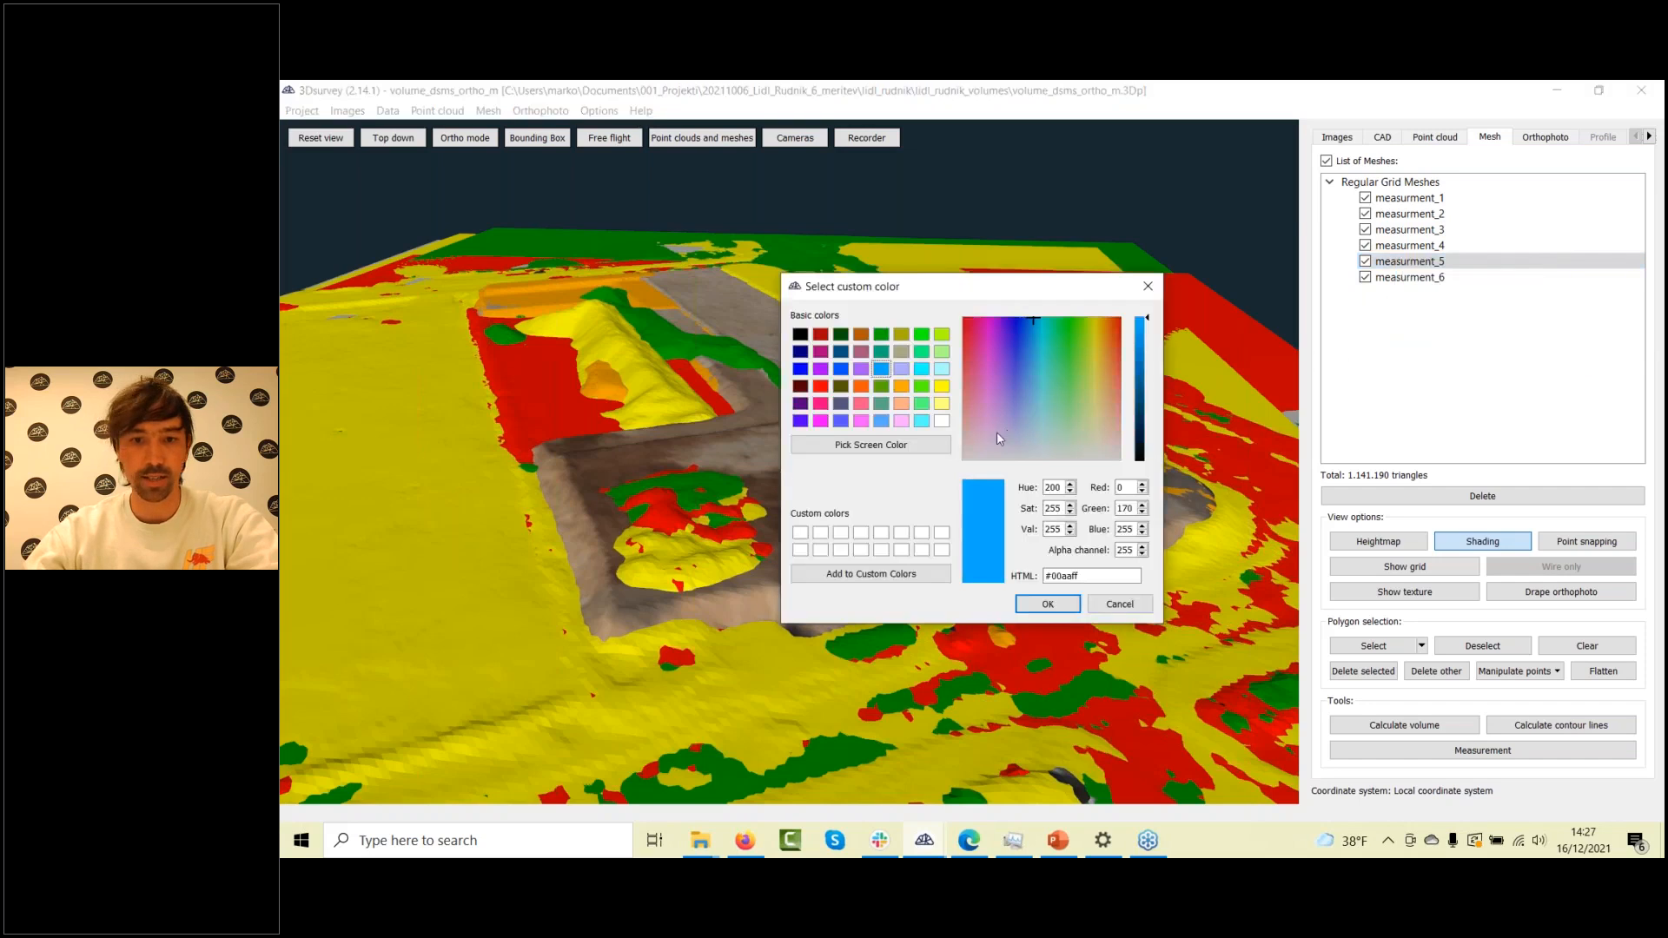
left_click(1051, 603)
right_click(1406, 278)
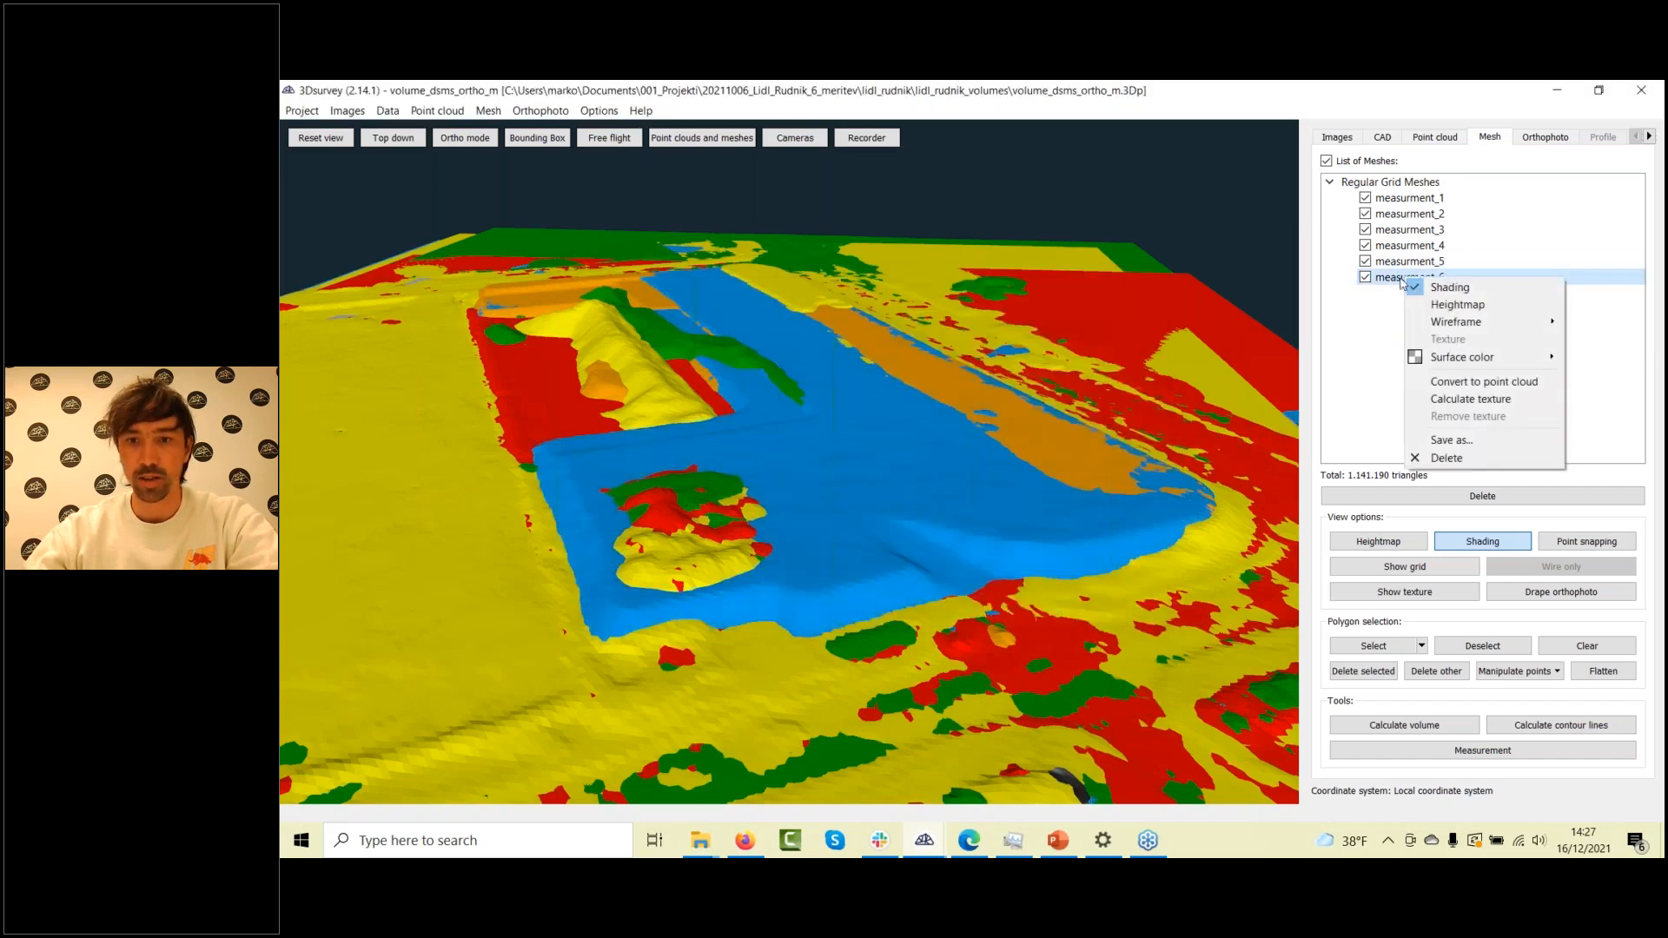
left_click(1382, 280)
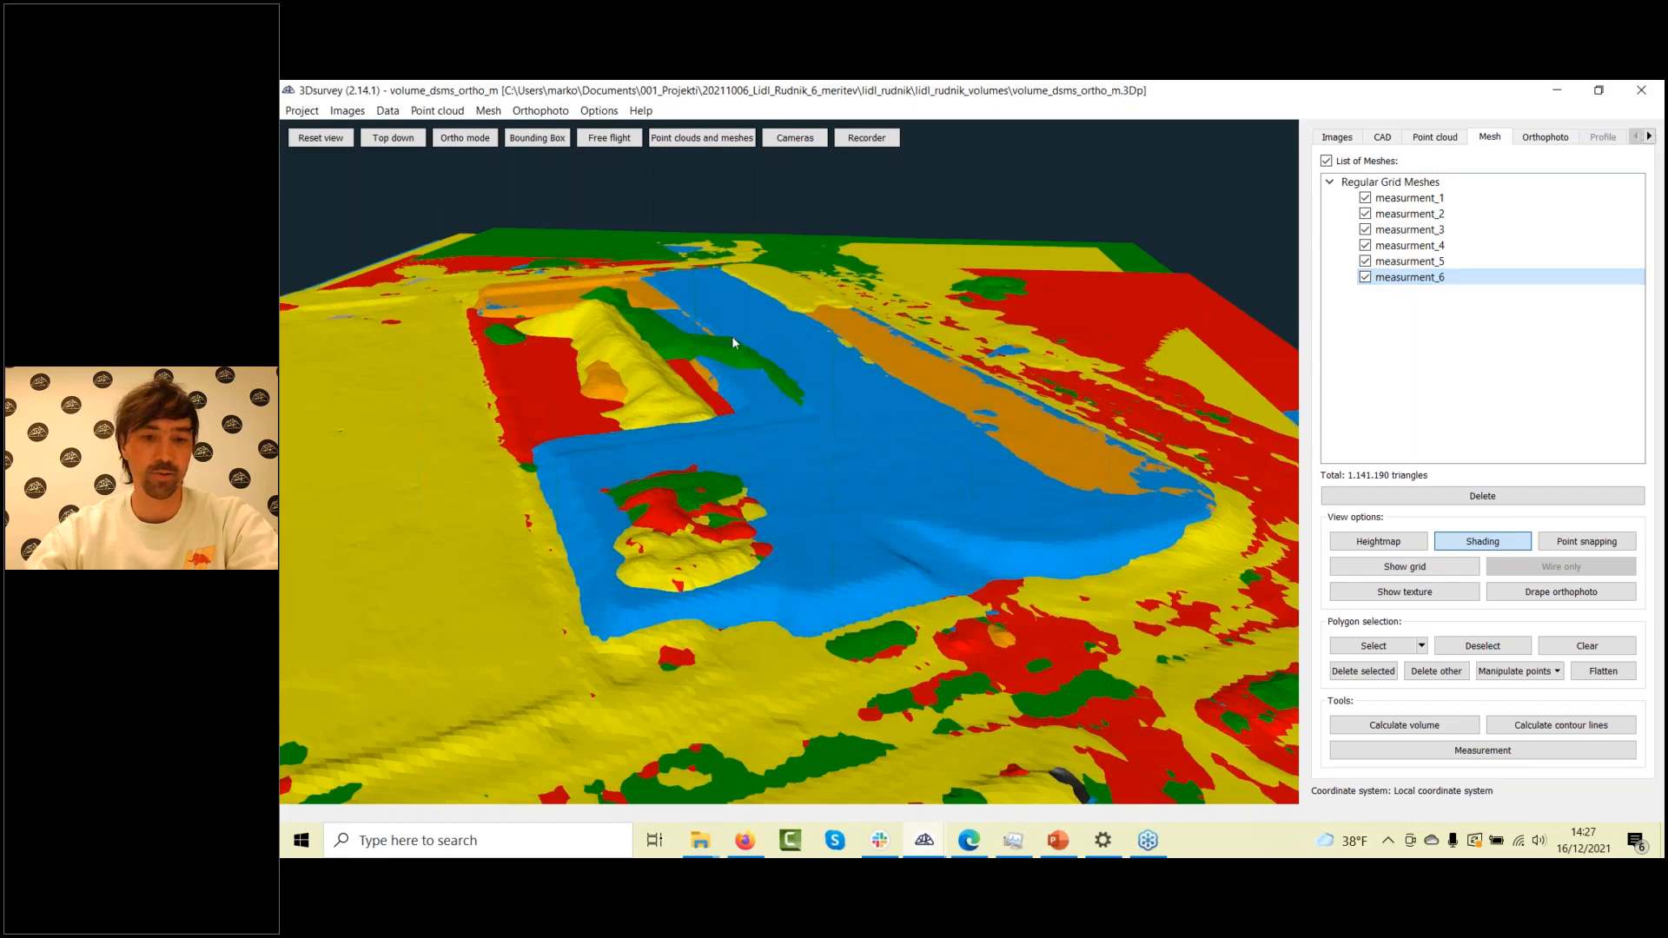
Examine the overlaid coloured meshes around the central plateau and the mounds from several angles and distances
left_click_drag(706, 339, 733, 452)
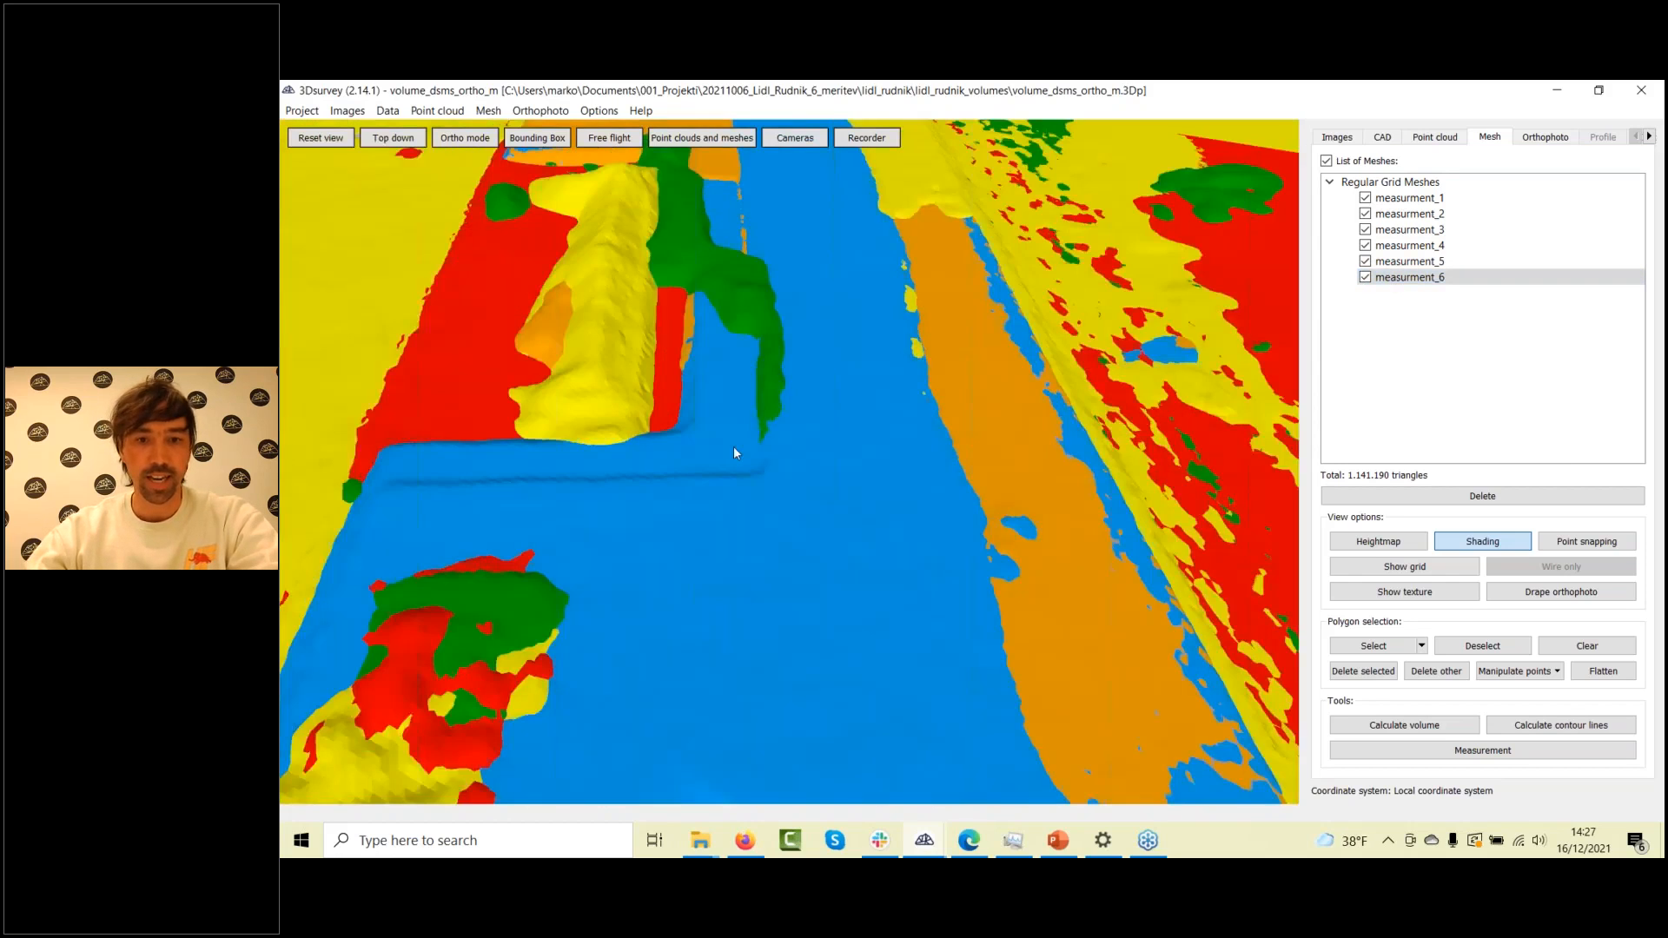
scroll(733, 446, "down", 5)
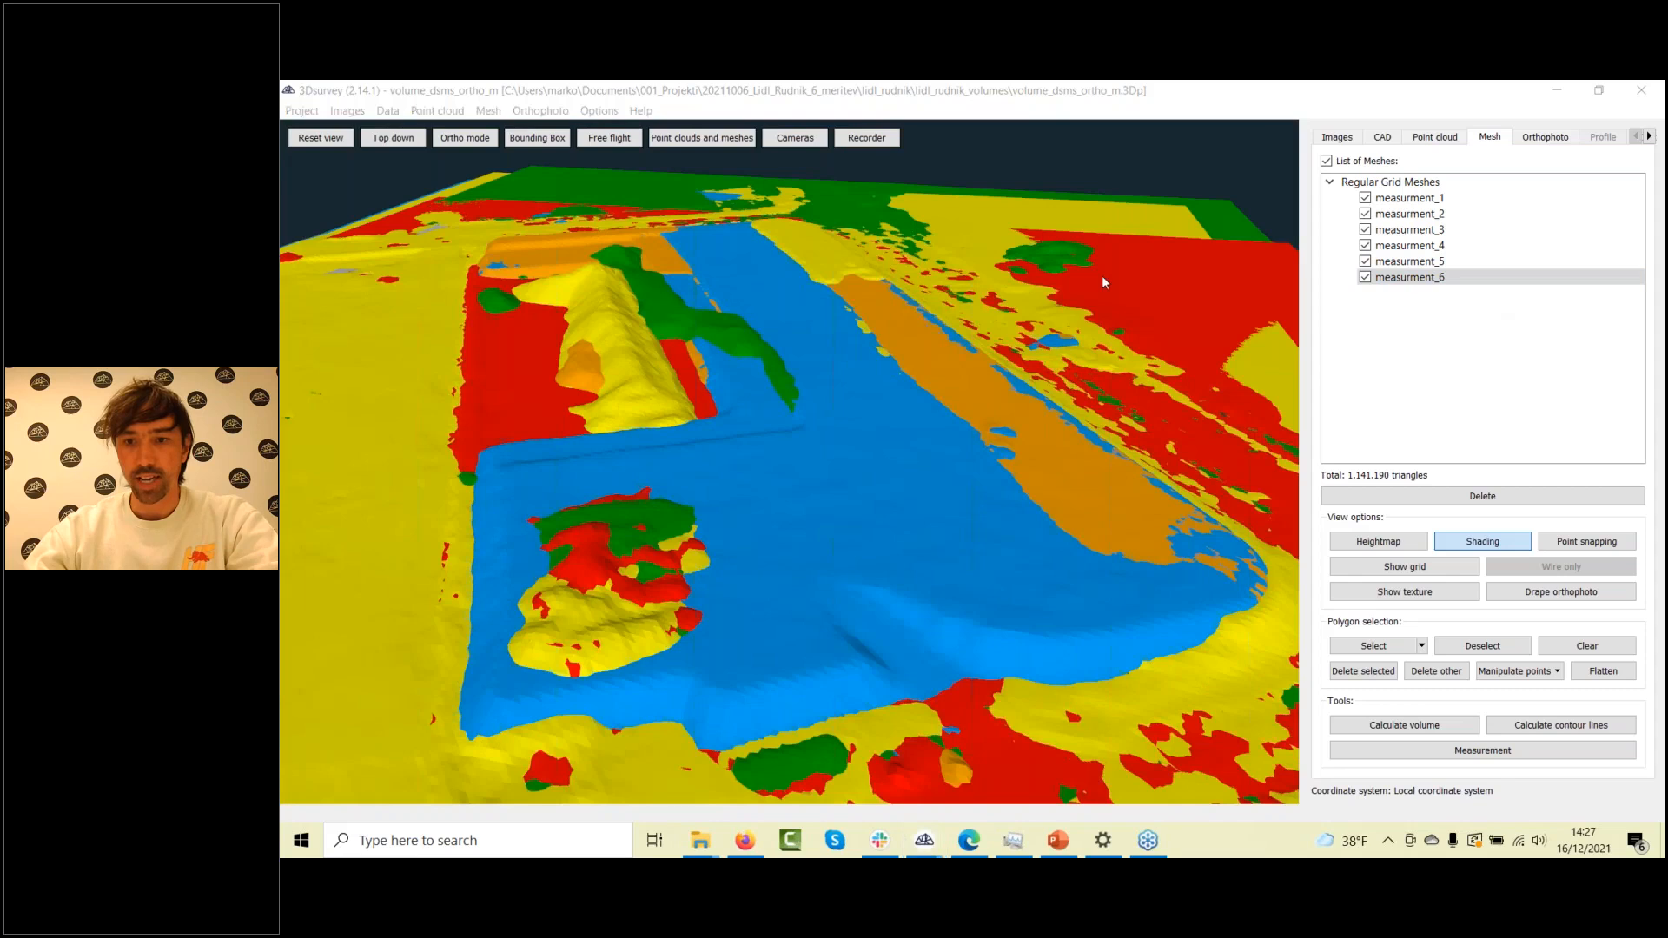
left_click_drag(756, 512, 641, 421)
scroll(641, 420, "up", 5)
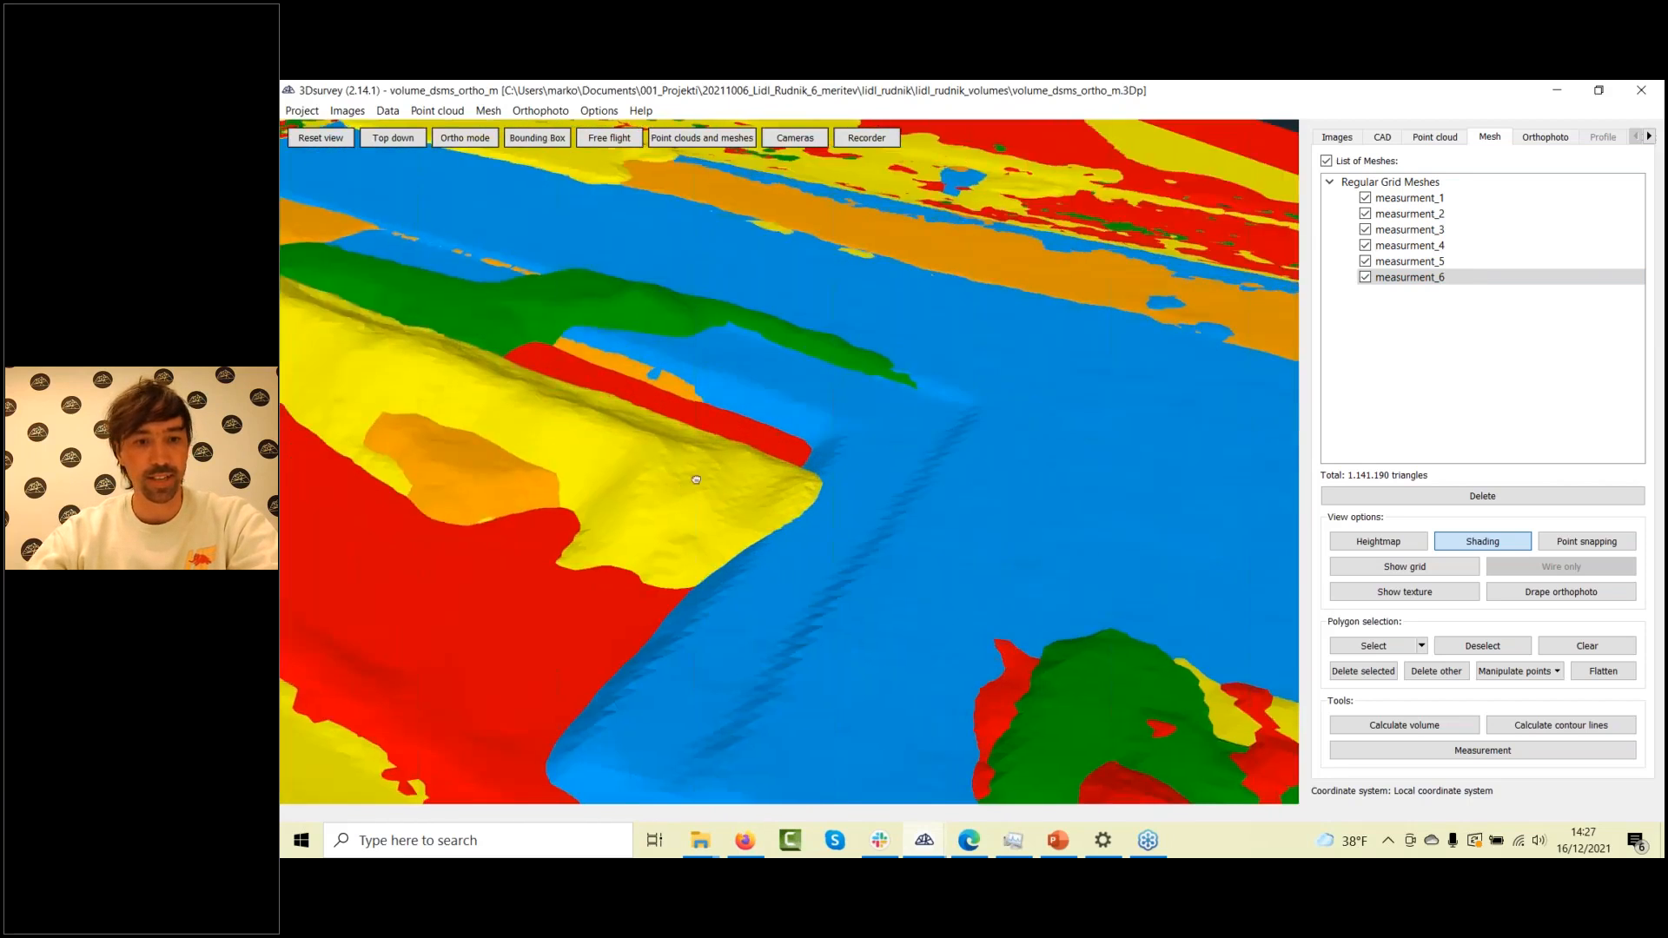
left_click_drag(696, 480, 809, 528)
scroll(971, 450, "down", 5)
scroll(810, 528, "down", 3)
Turn on the bounding box and shrink it to a thin vertical slice through all six meshes
left_click(537, 138)
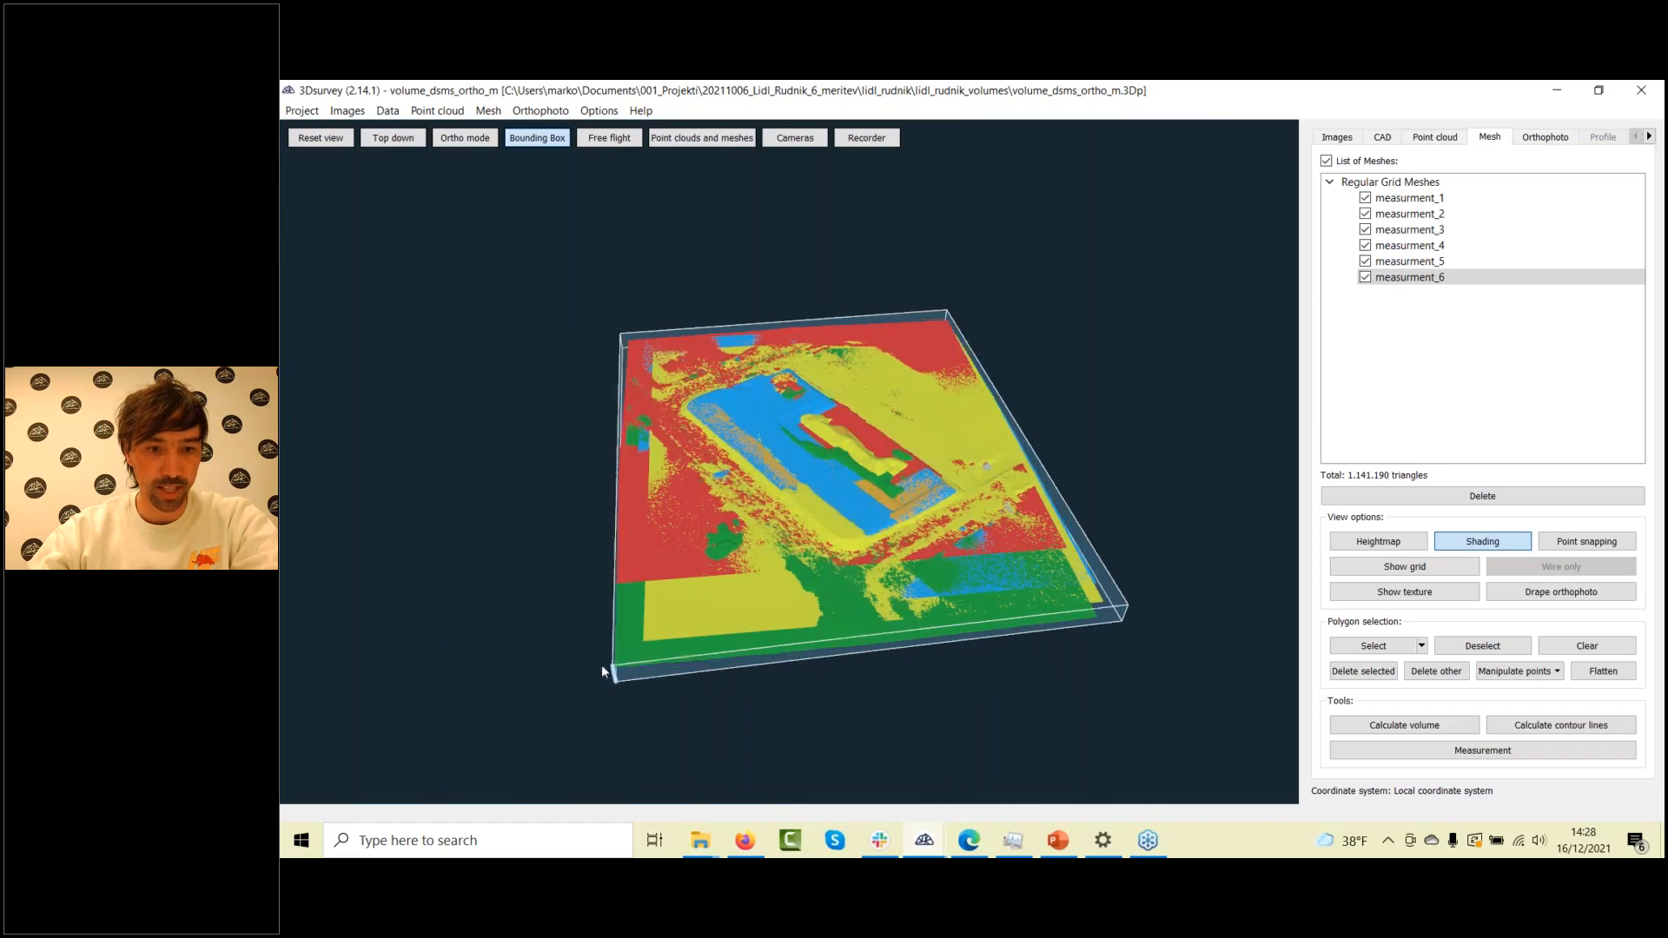
left_click_drag(601, 666, 979, 577)
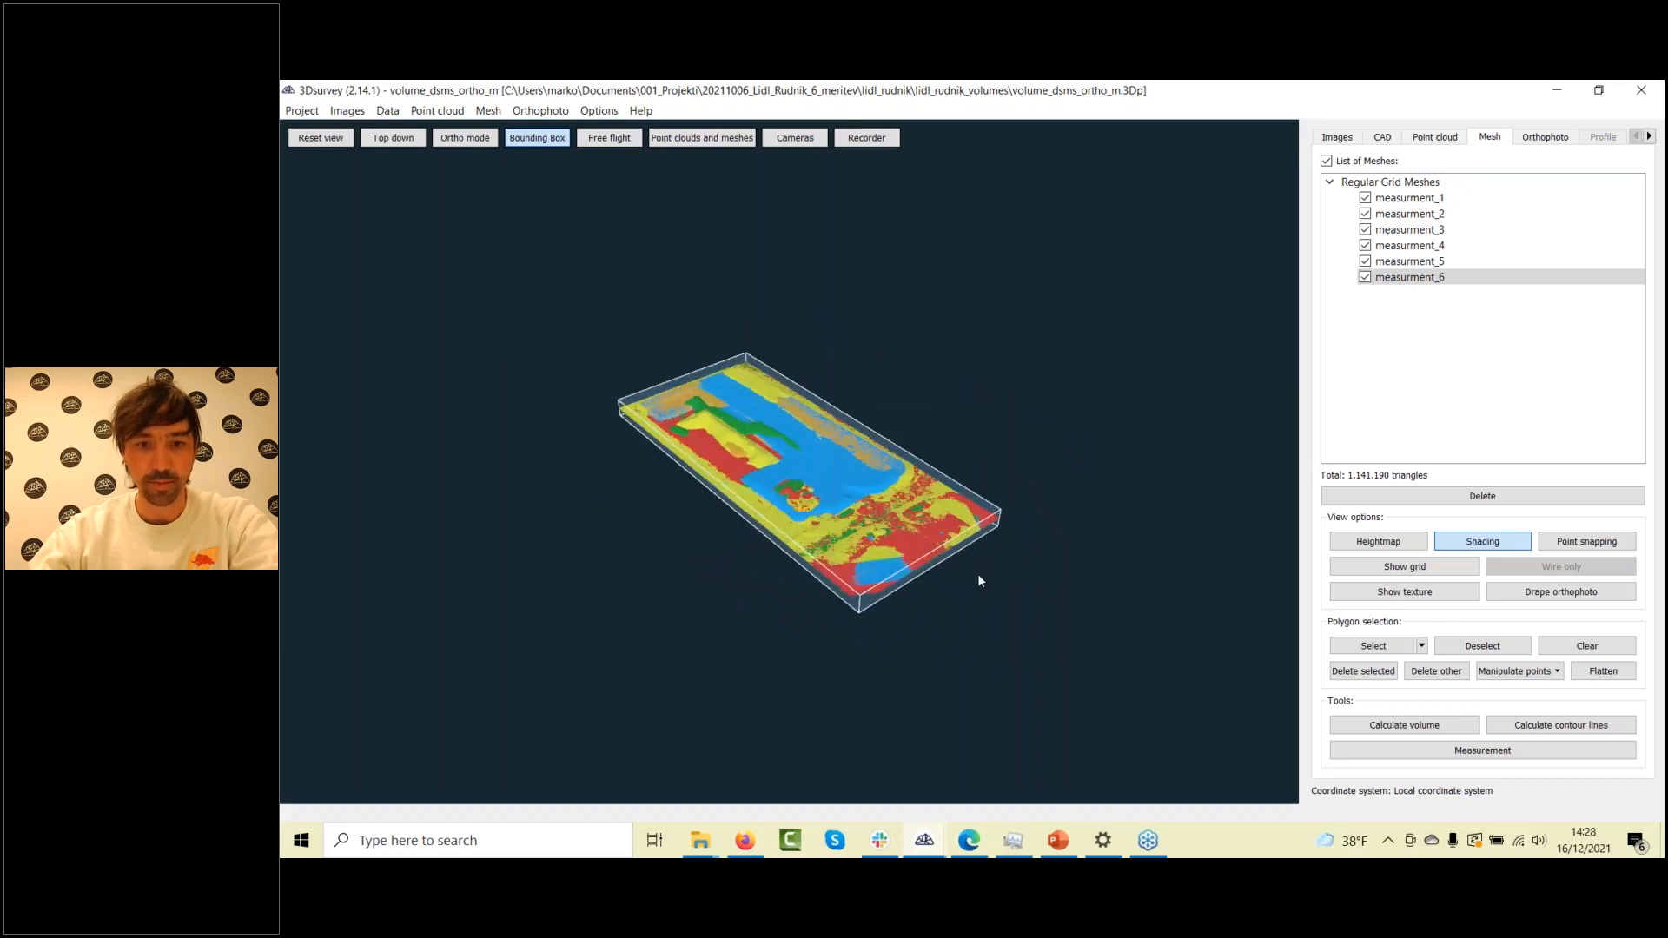
scroll(851, 545, "up", 5)
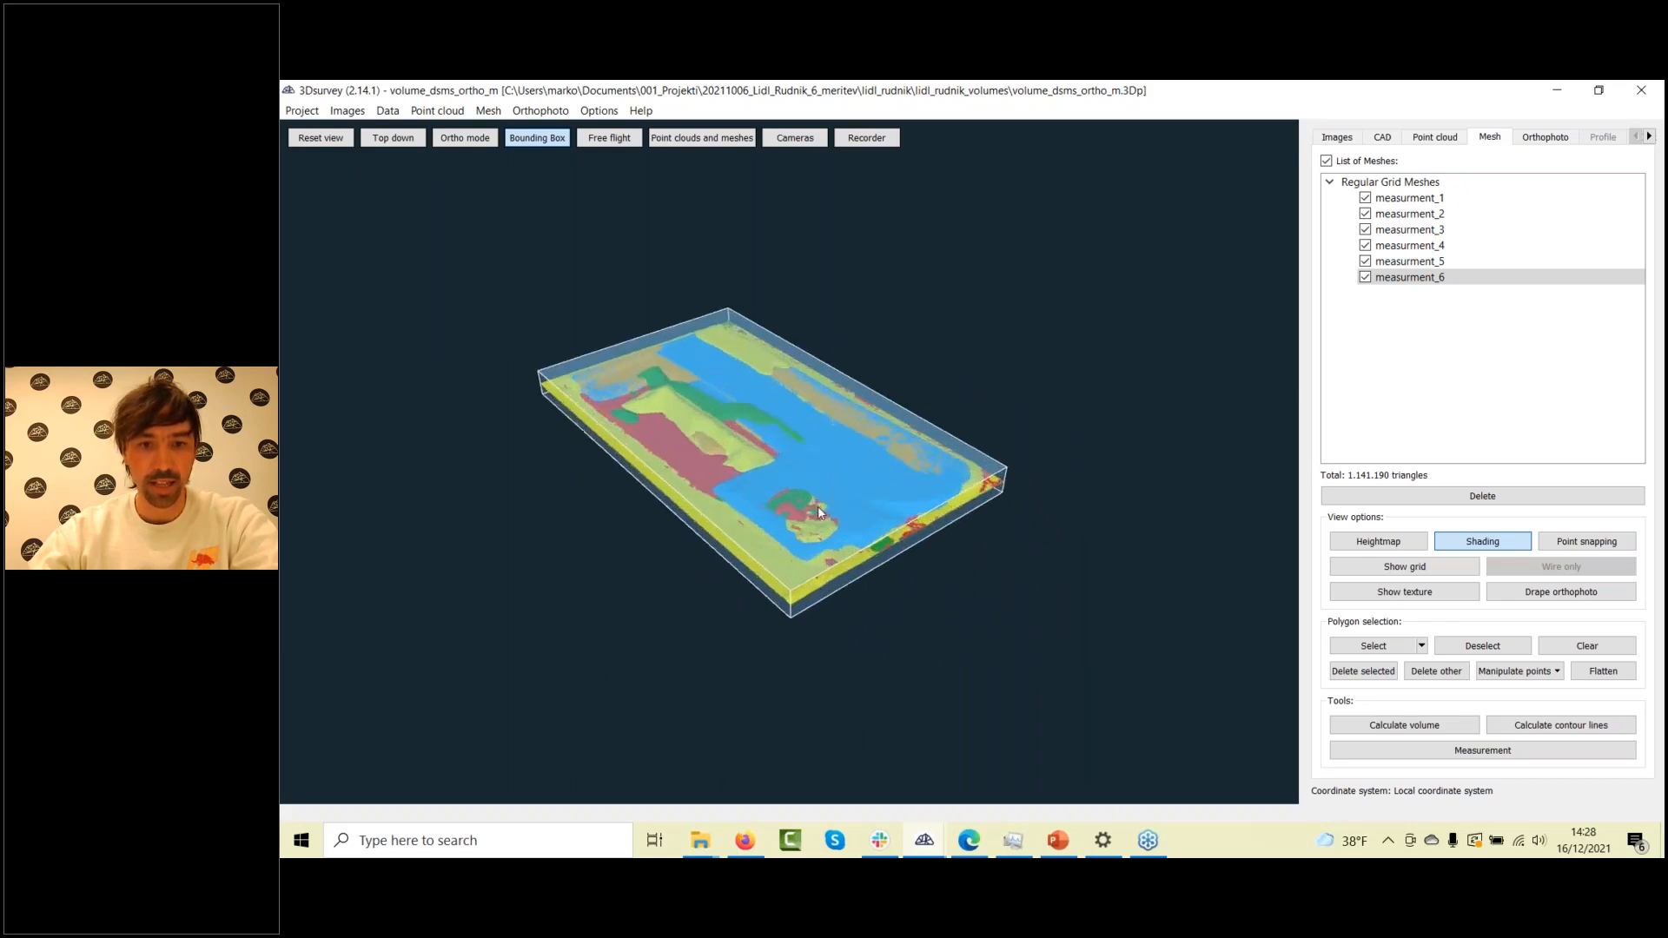
left_click_drag(772, 533, 842, 414)
scroll(842, 415, "up", 3)
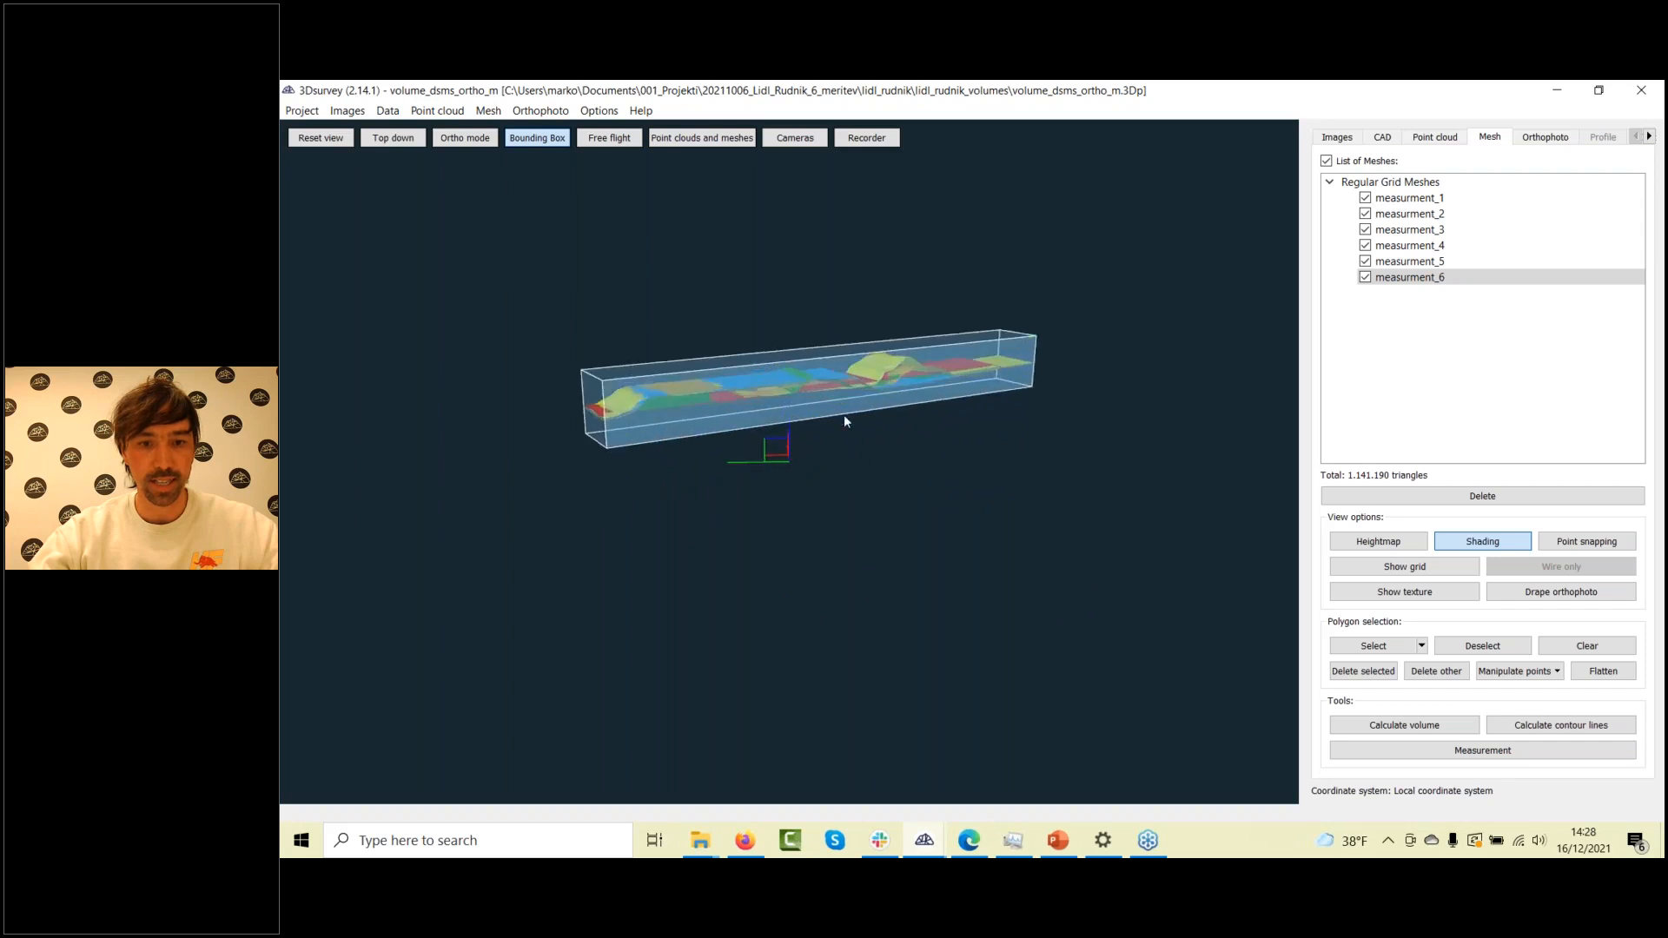
scroll(721, 602, "up", 2)
left_click_drag(692, 511, 754, 424)
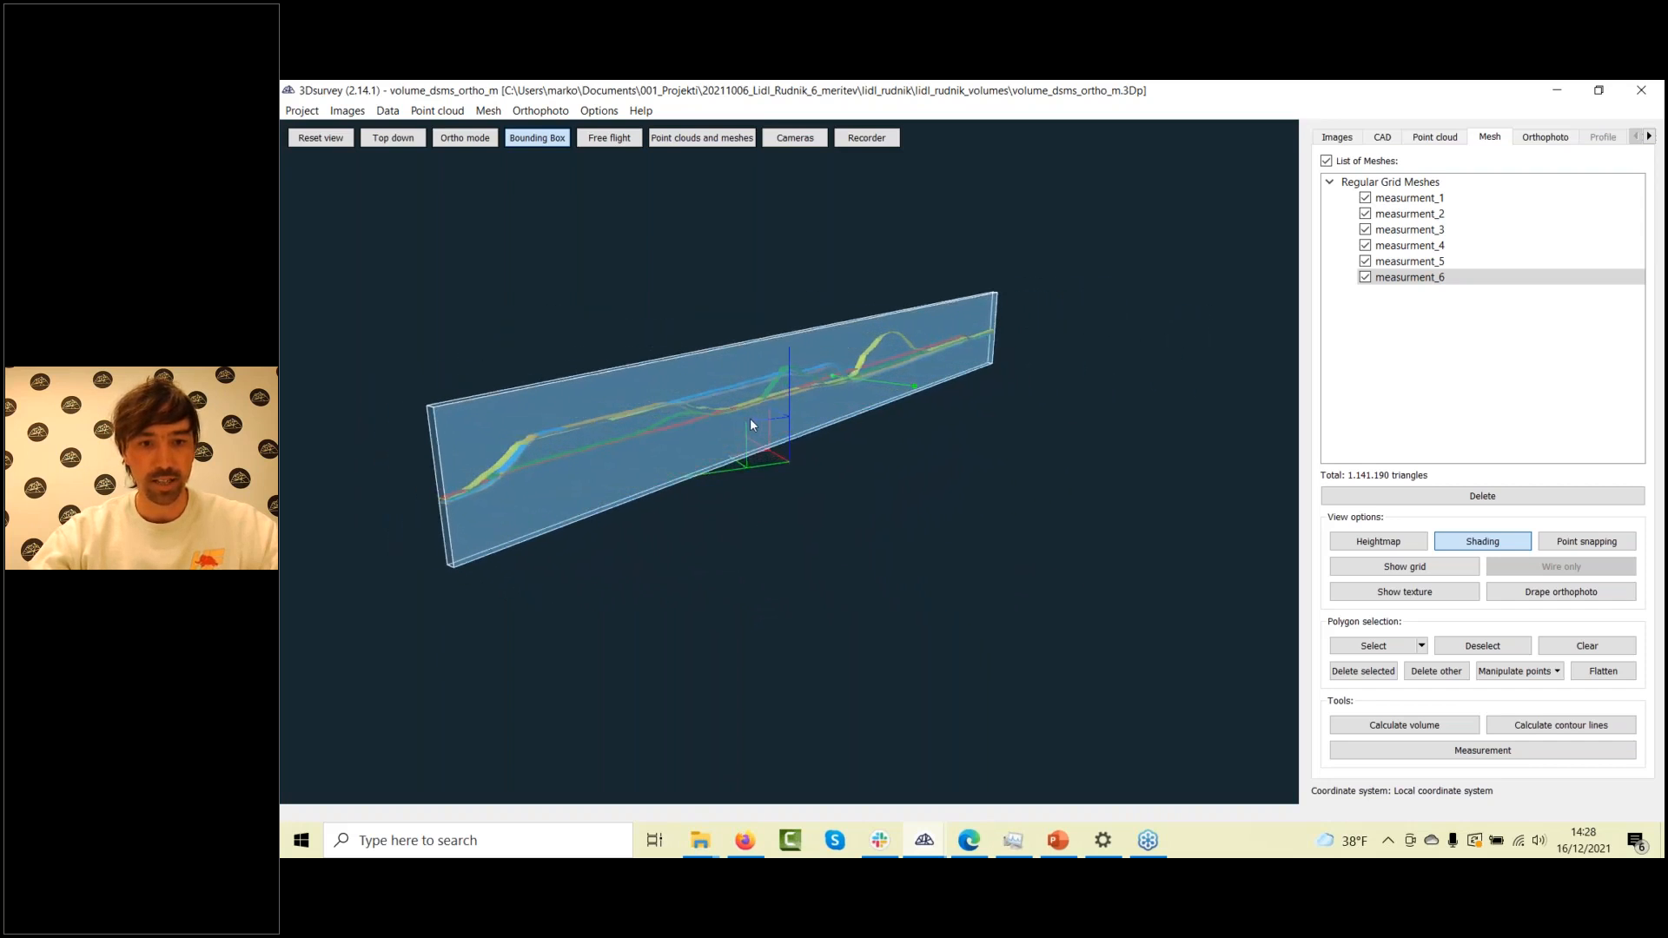
Inspect the sliced mesh layers up close and hide the bounding box while keeping the meshes clipped
scroll(749, 418, "up", 4)
right_click_drag(742, 387, 916, 592)
scroll(903, 577, "down", 2)
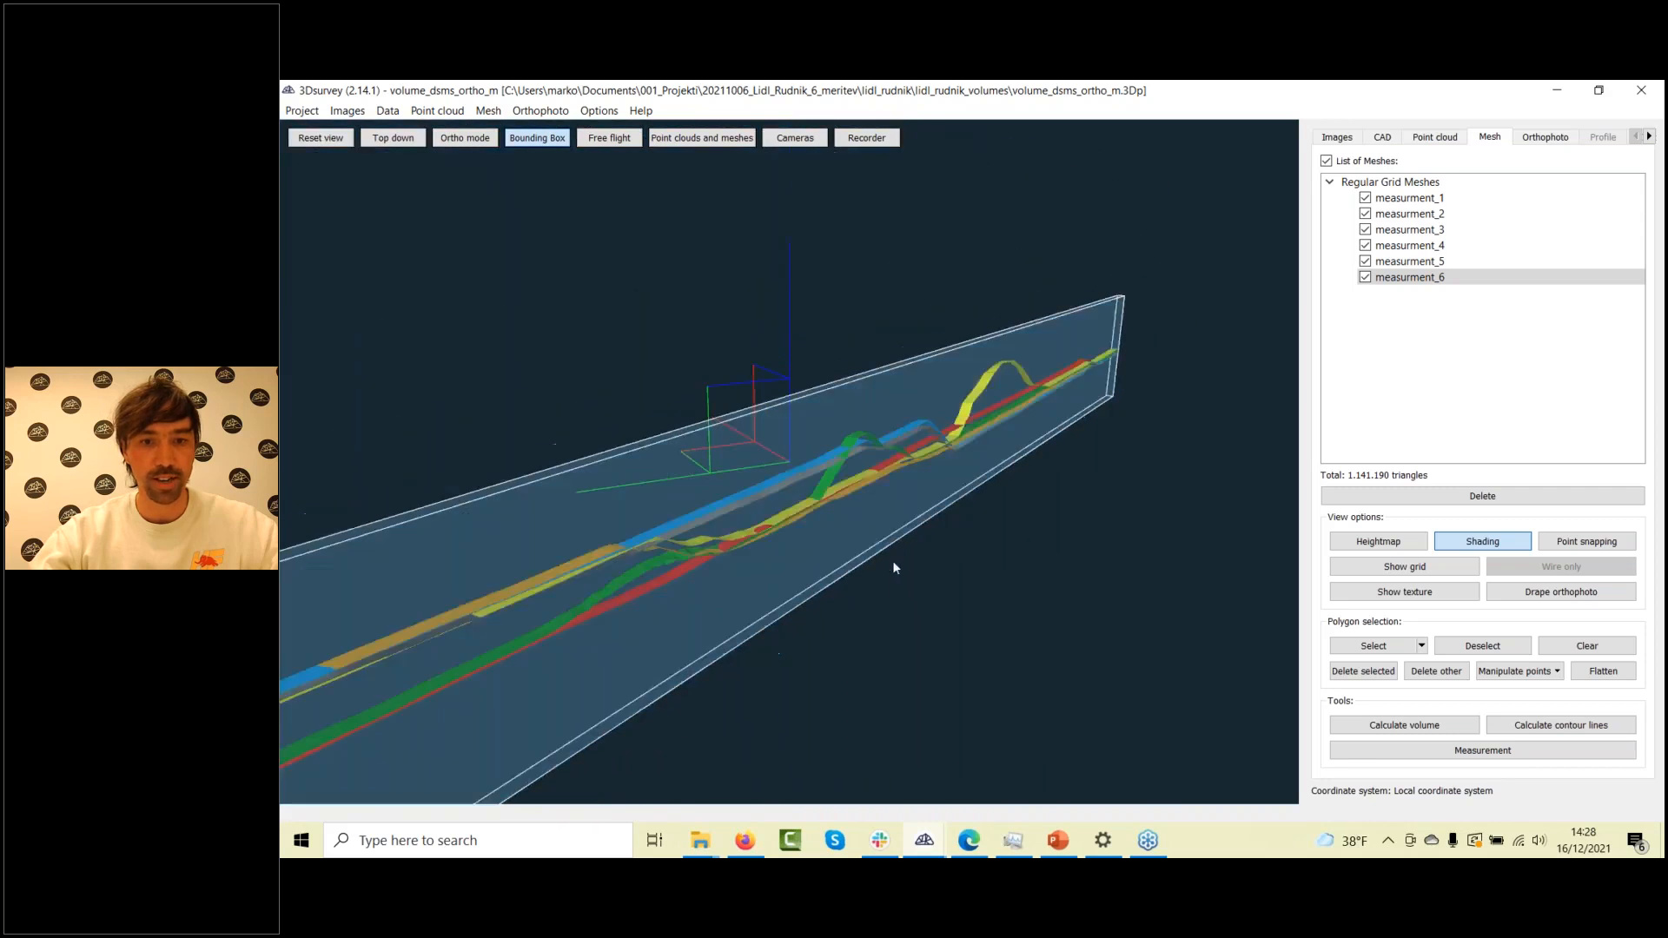
left_click_drag(893, 562, 833, 559)
left_click(537, 138)
left_click(525, 137)
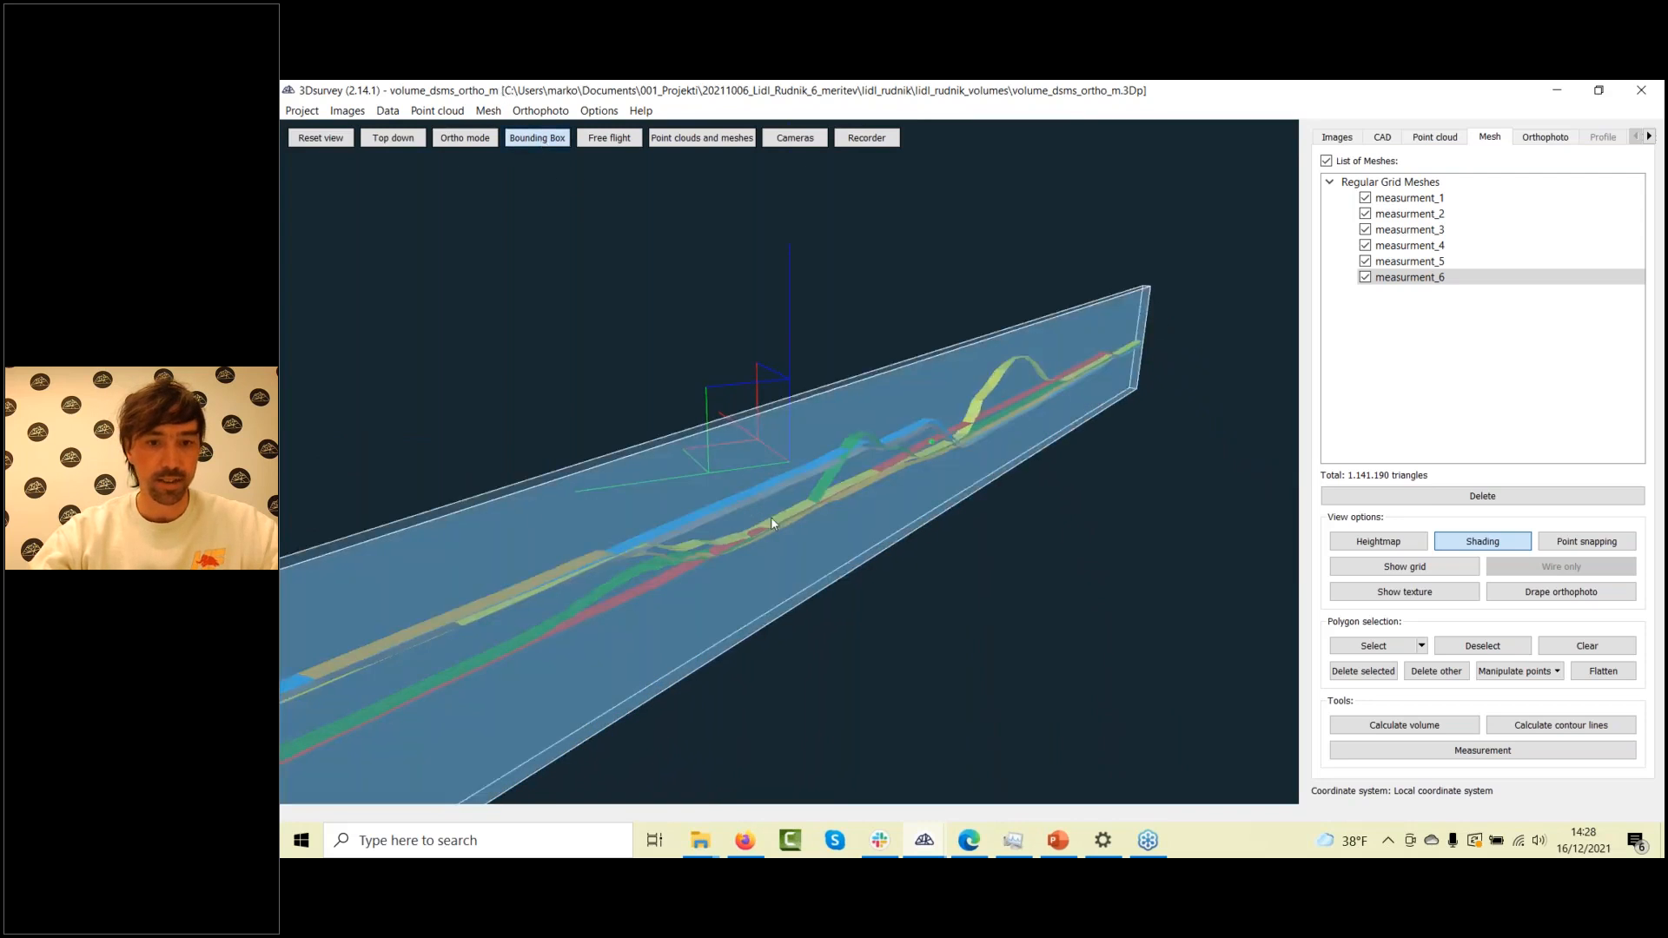
left_click_drag(830, 548, 818, 536)
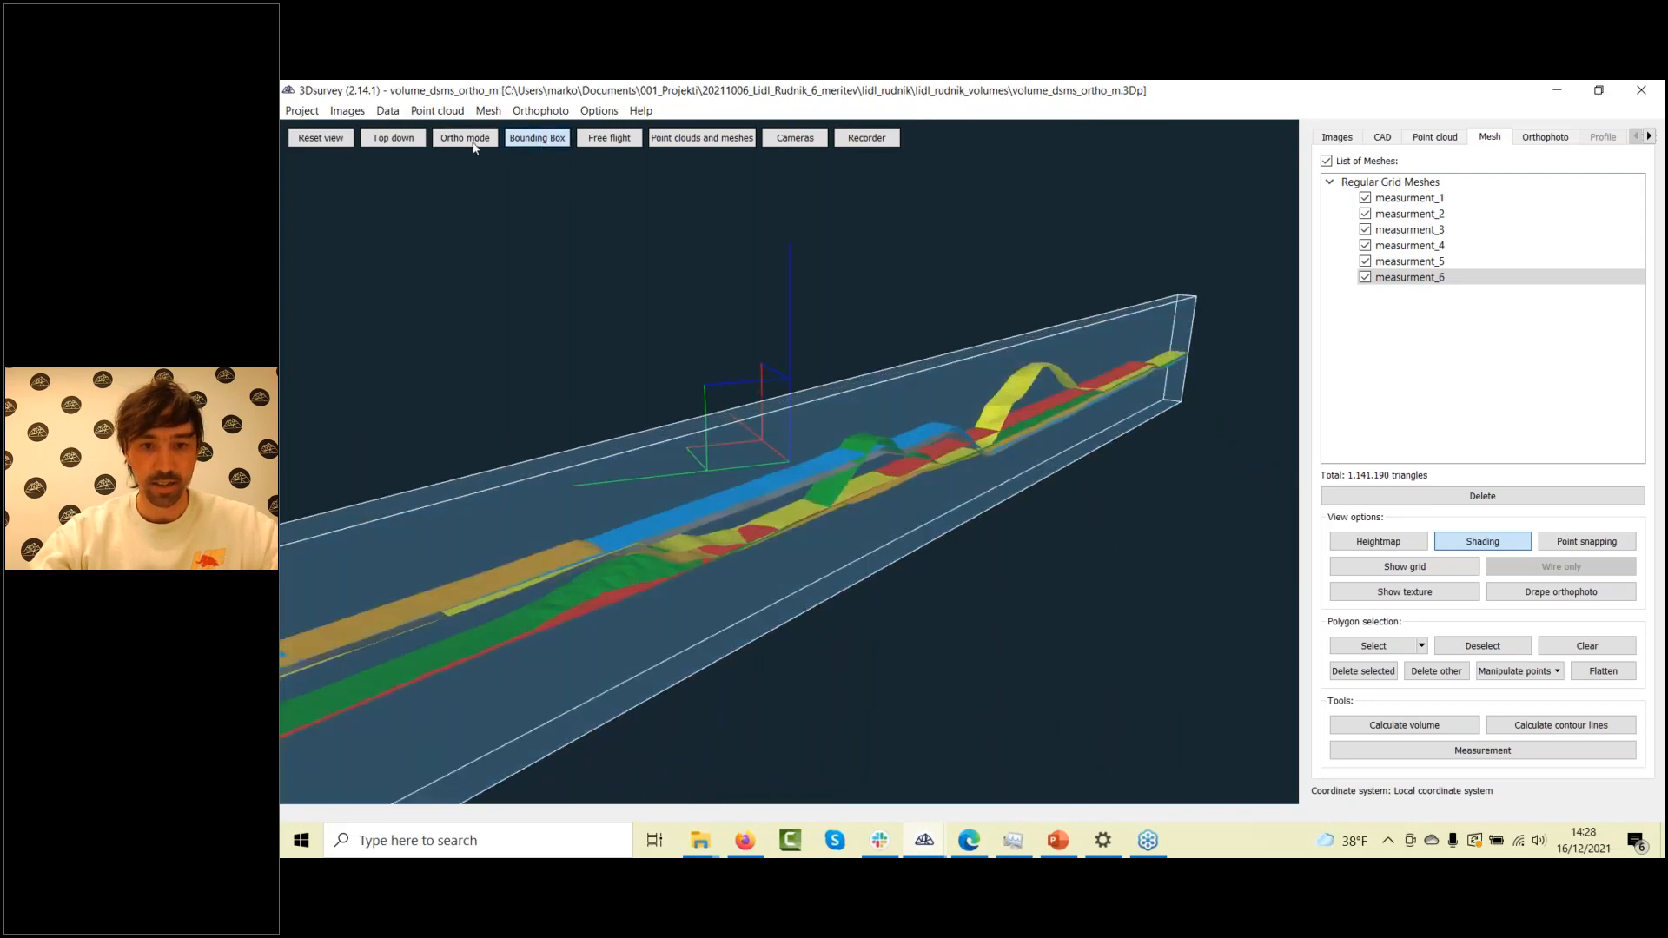
left_click(528, 141)
left_click_drag(957, 524, 910, 493)
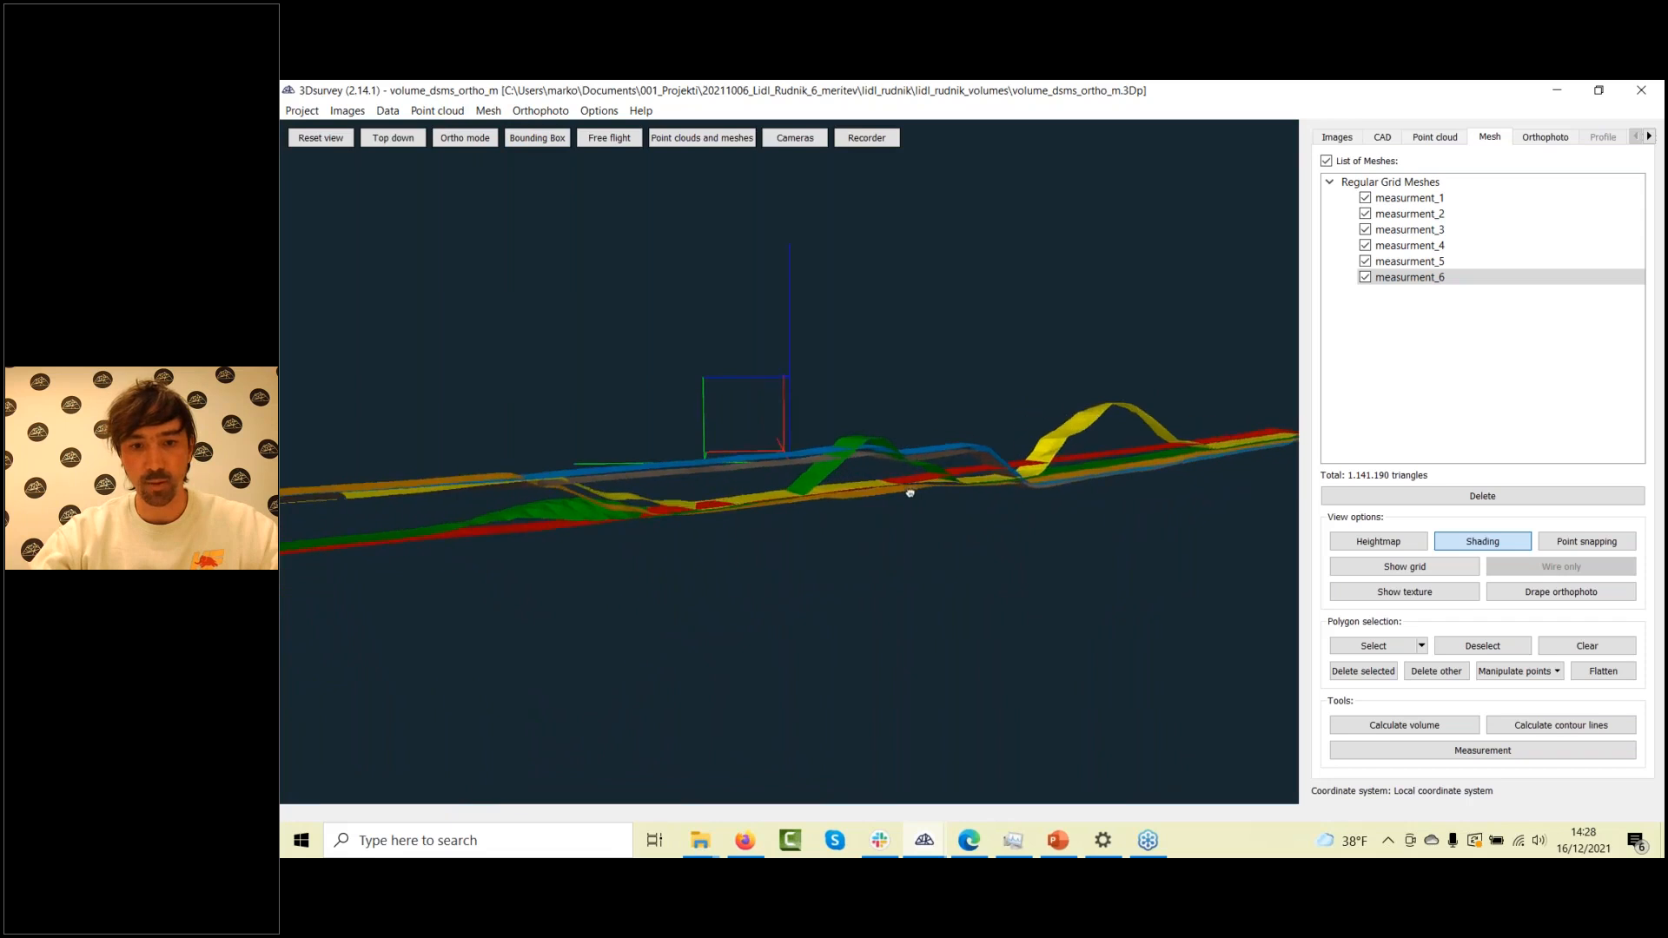
Compare the layers in the cross-section by hiding and reshowing the measurment_1 to measurment_5 meshes one at a time
left_click(1365, 198)
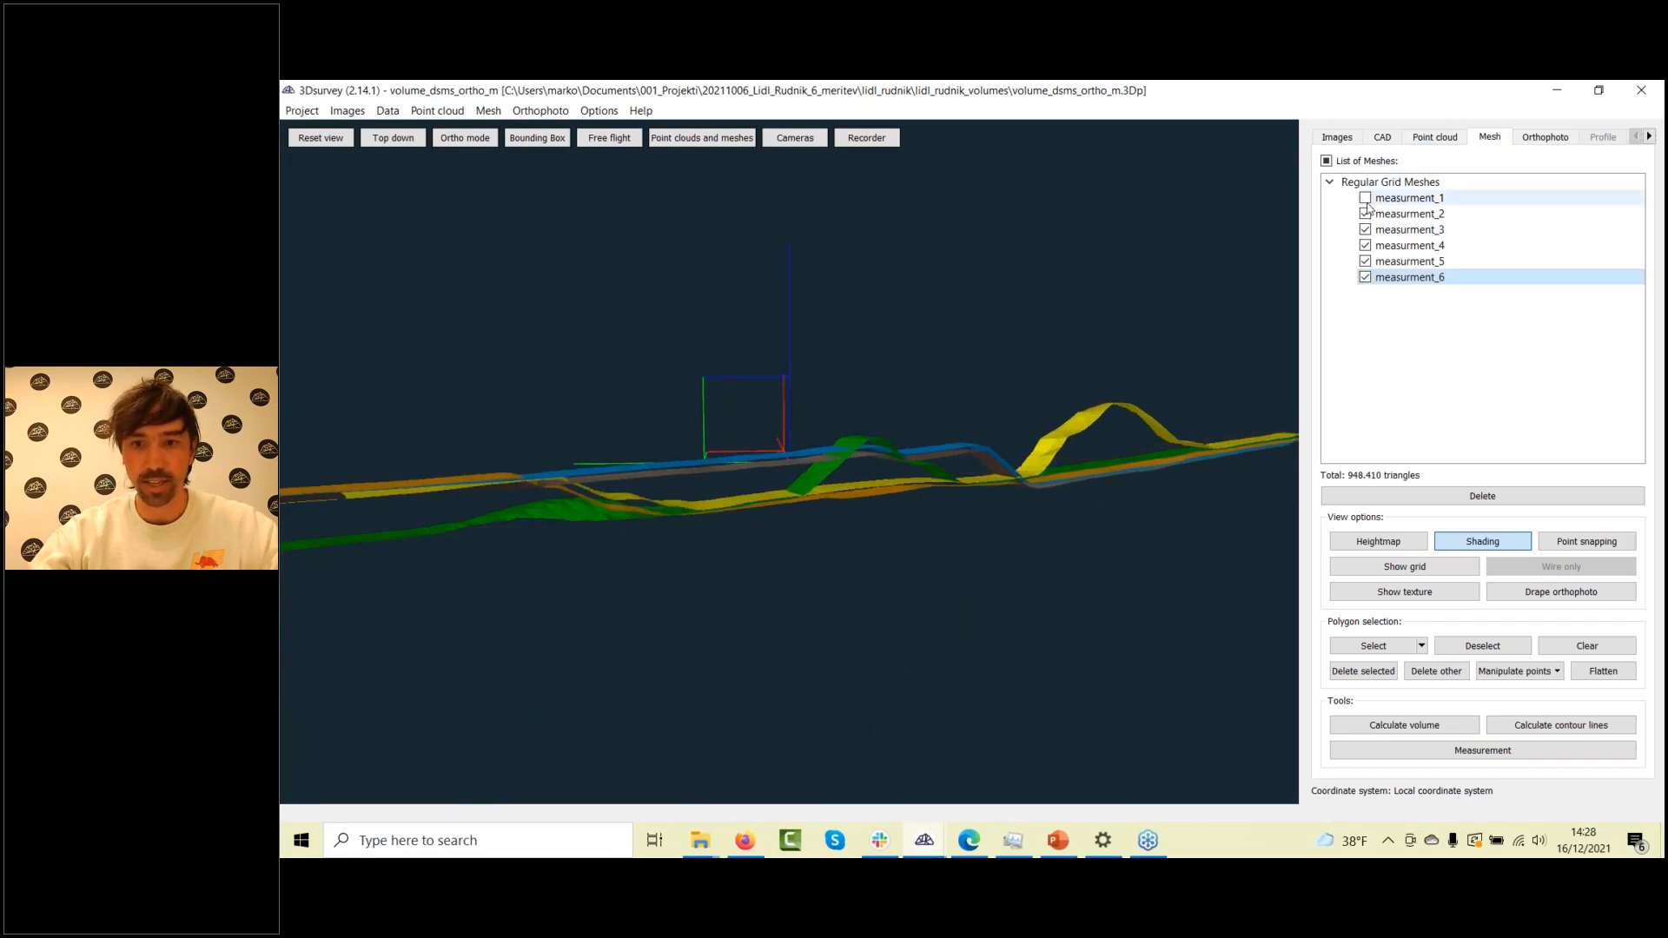
left_click(1366, 199)
left_click(1365, 215)
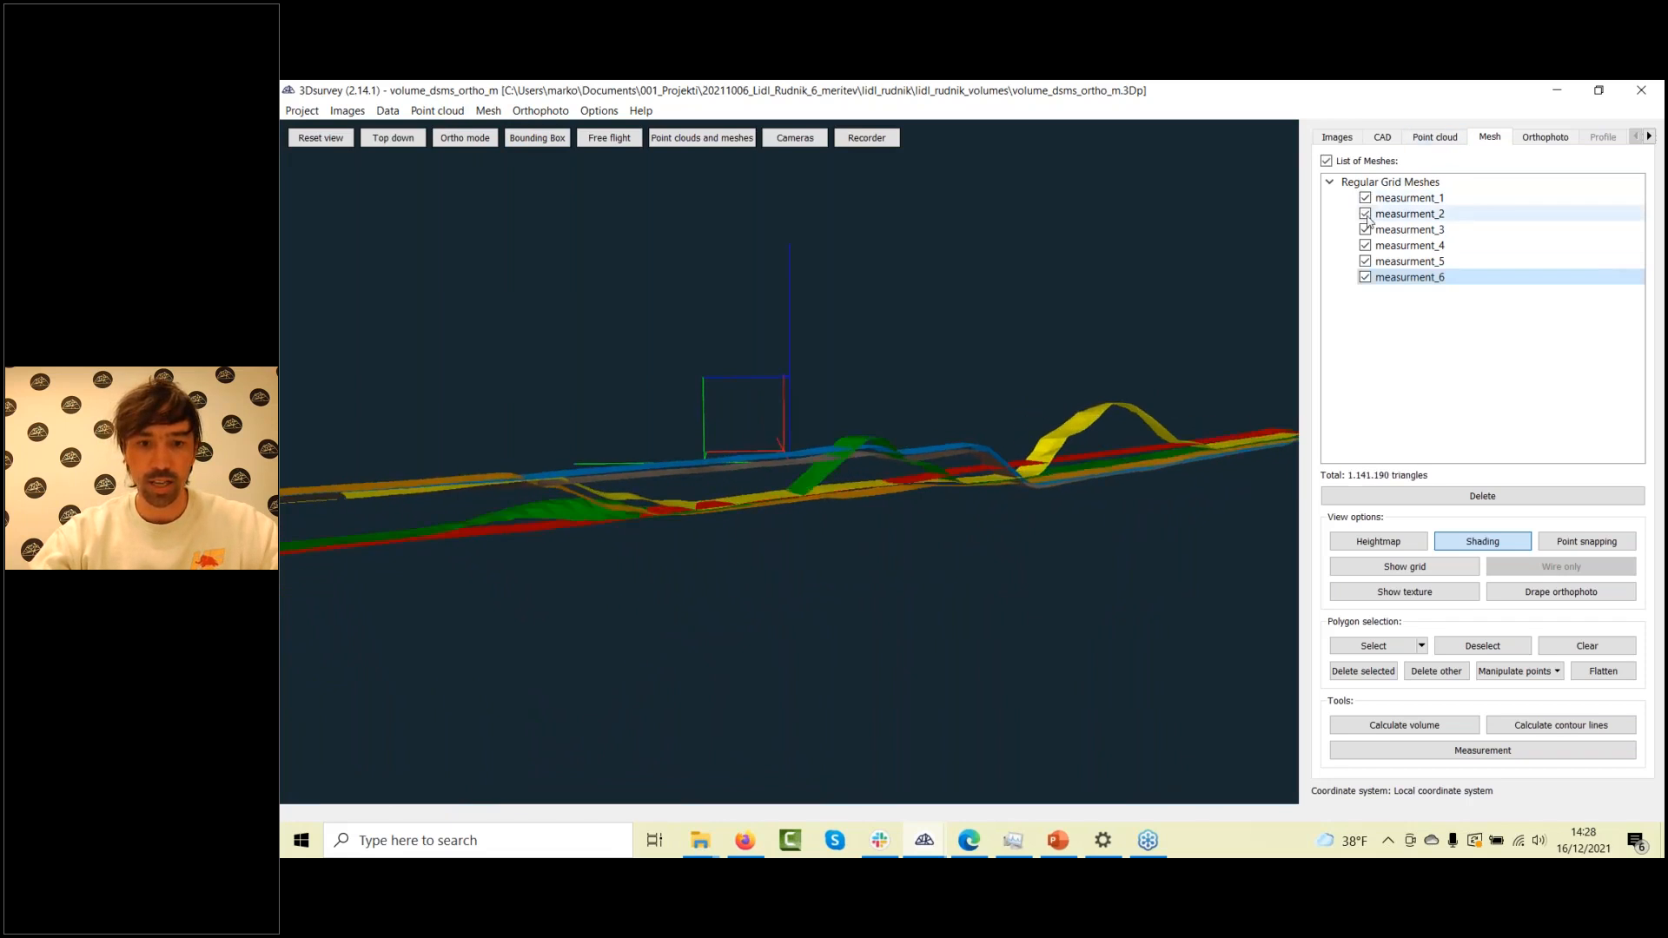
left_click_drag(819, 563, 875, 584)
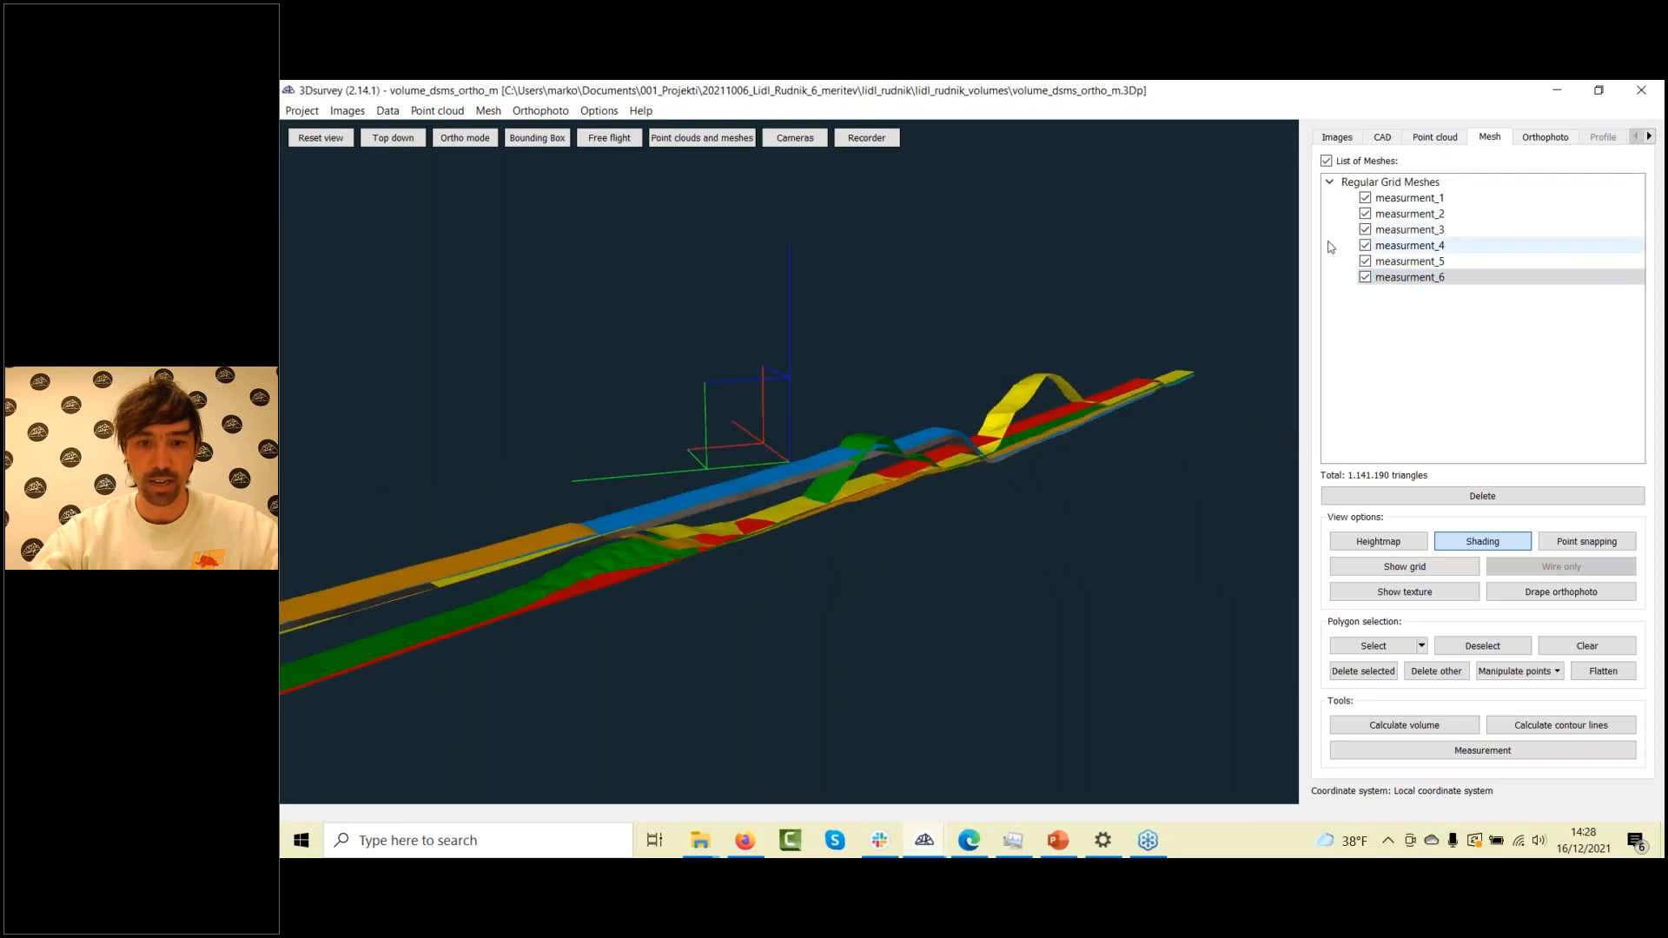
left_click(1365, 230)
left_click(1365, 230)
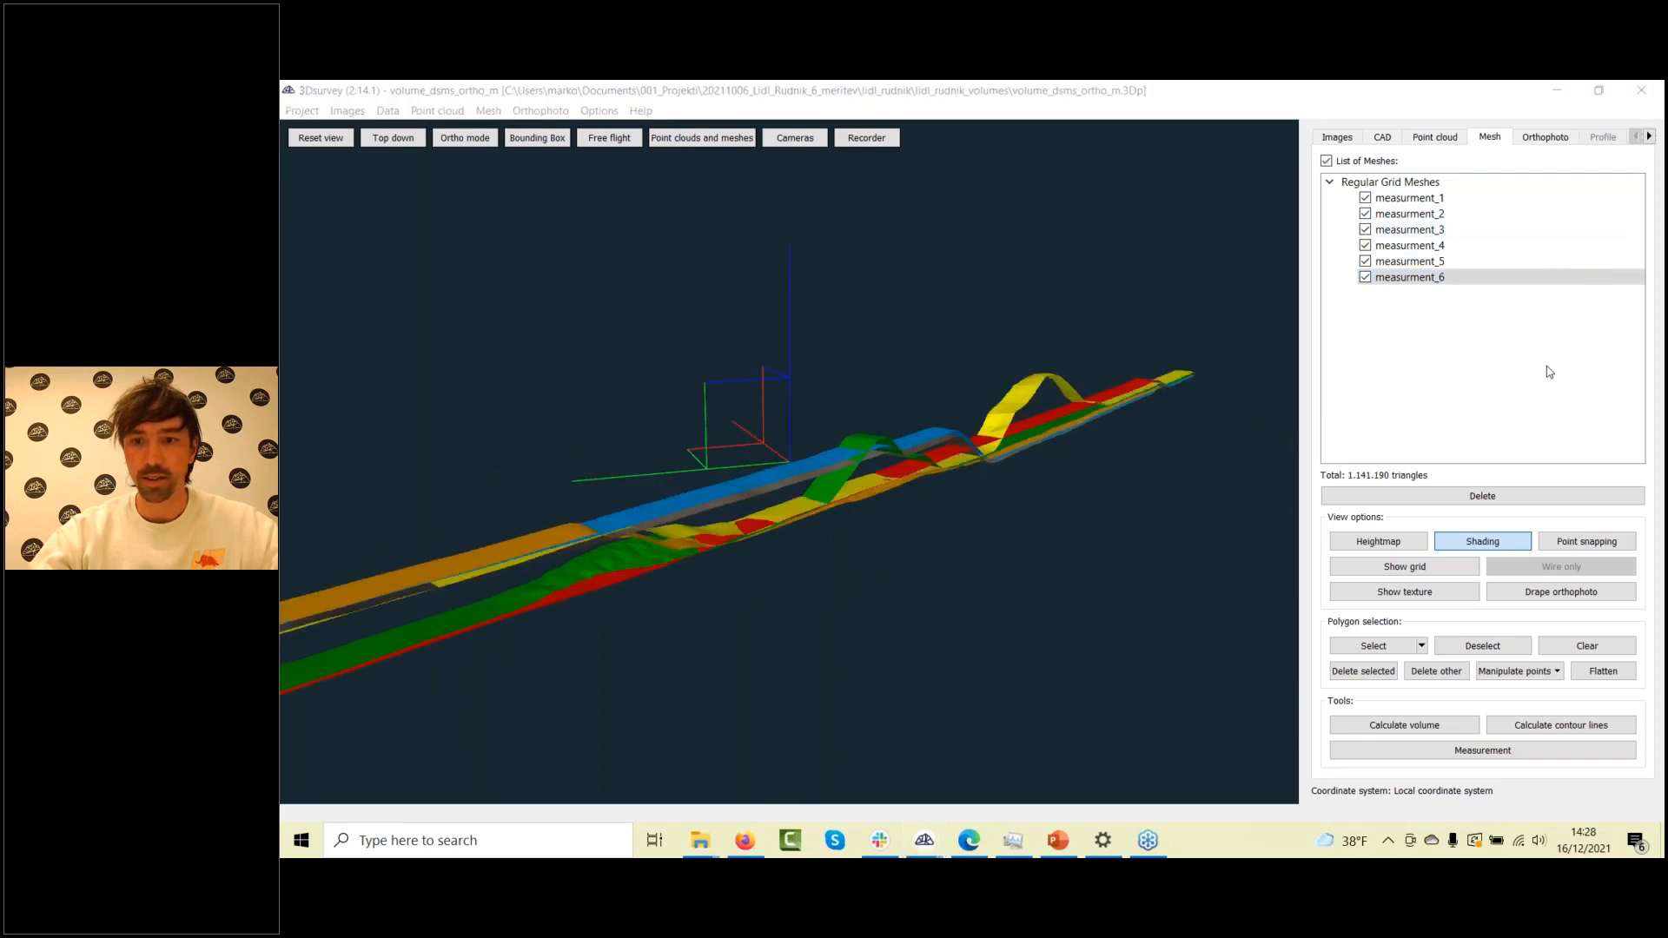
left_click(1365, 246)
left_click(1365, 246)
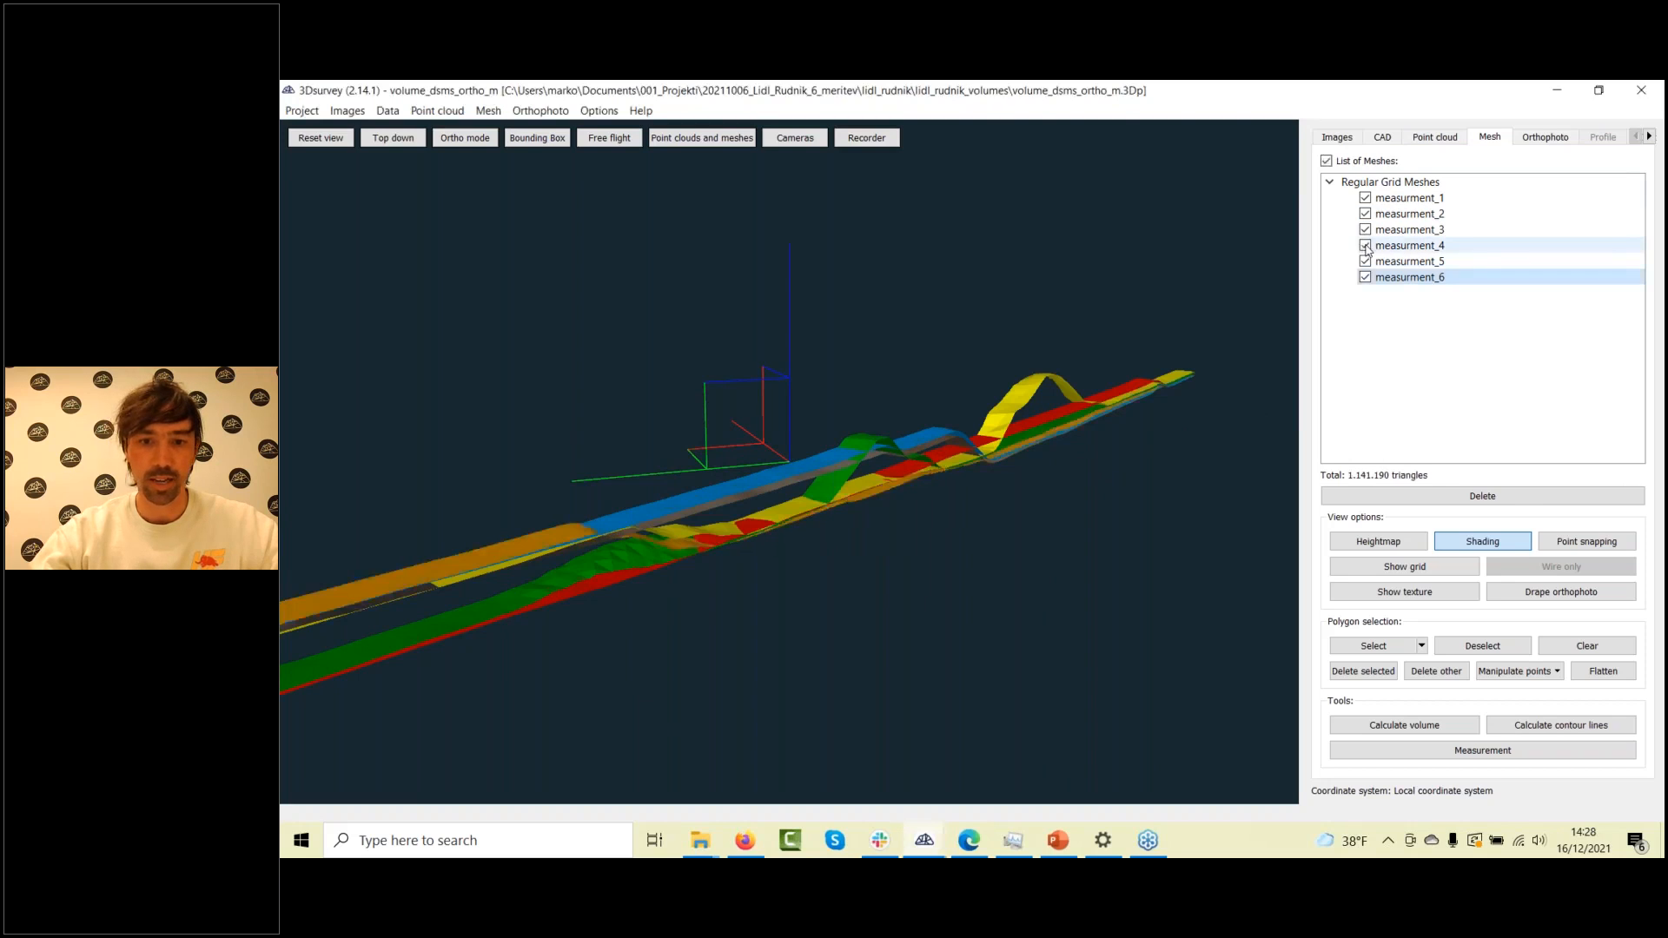
left_click(1365, 261)
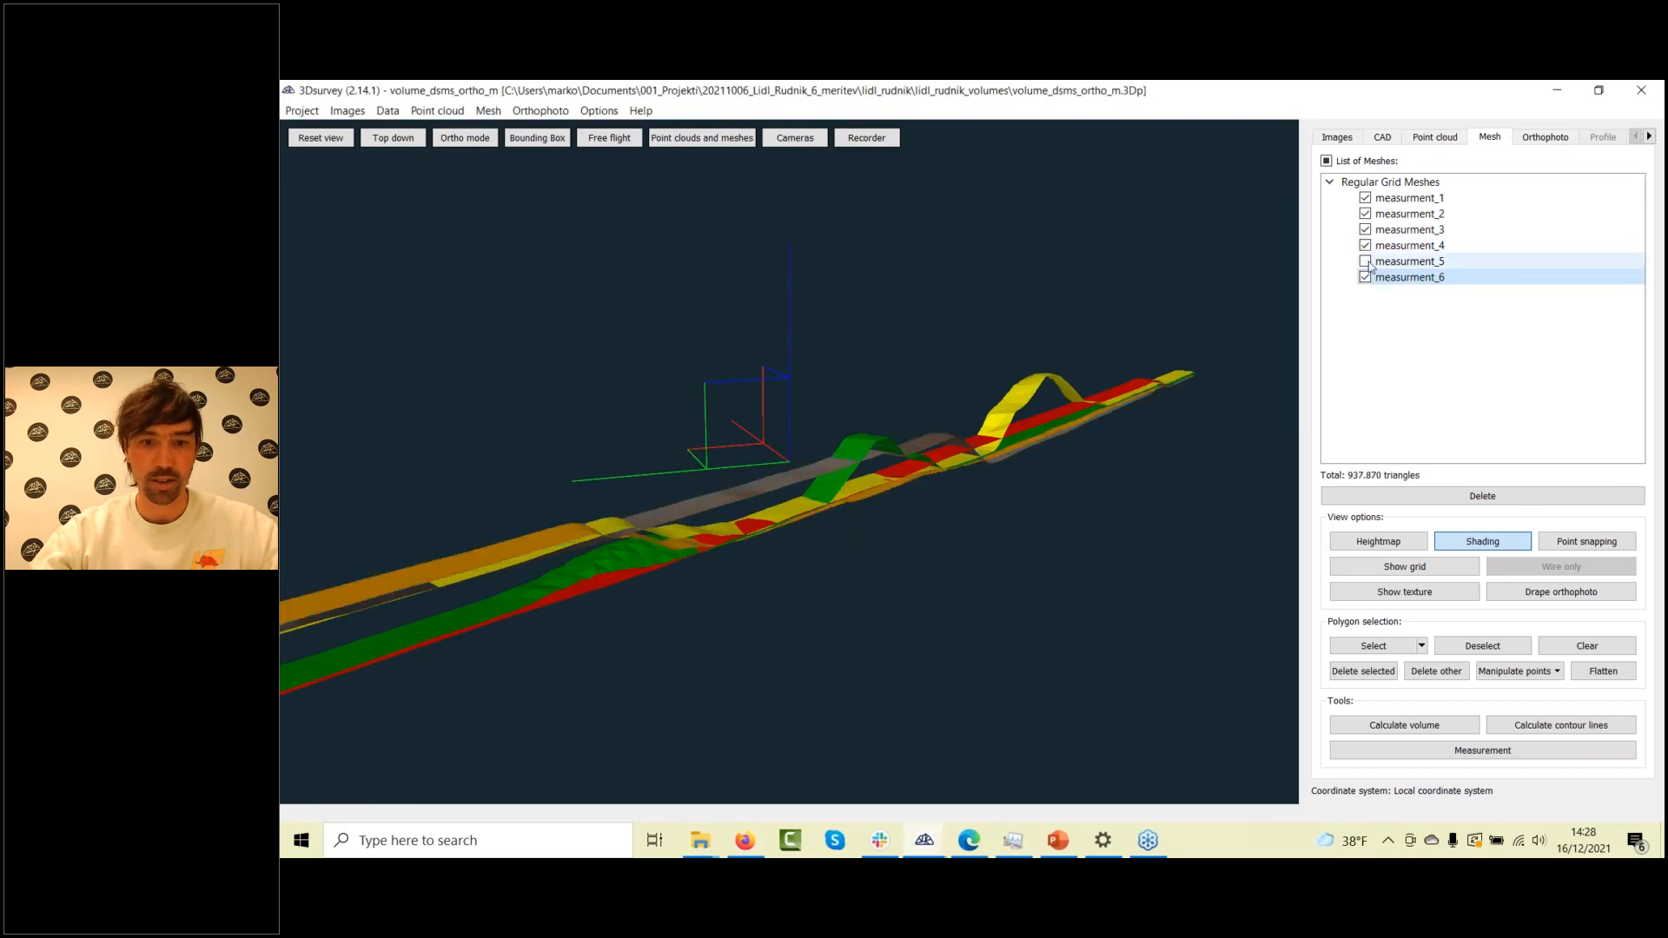
left_click(1364, 261)
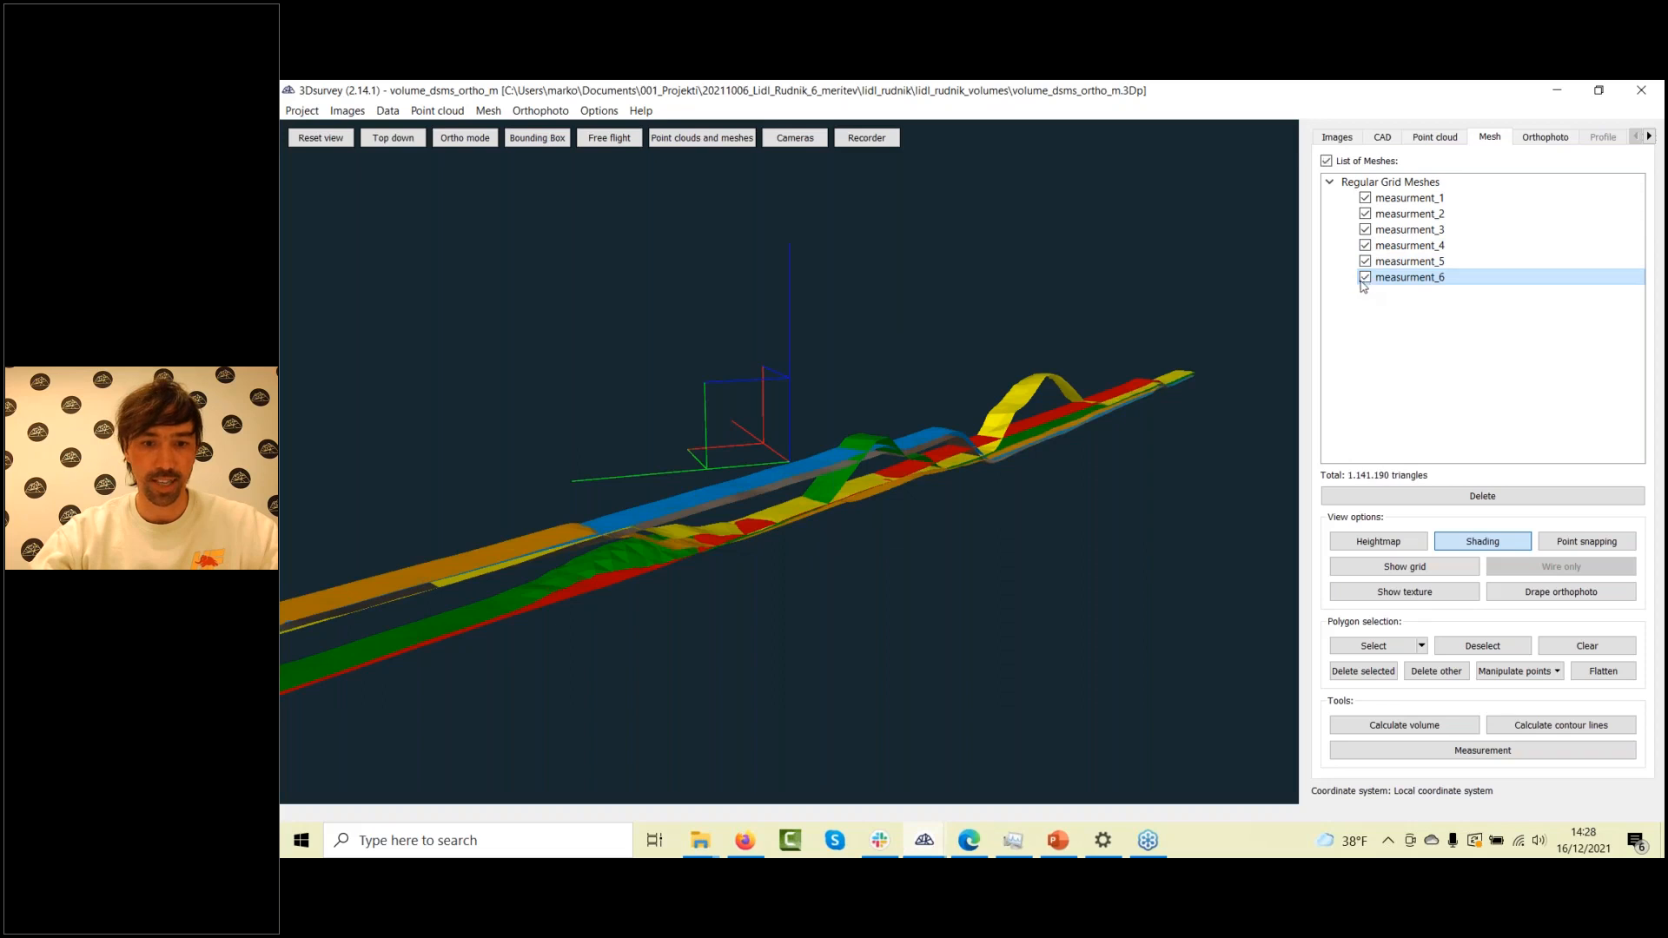
mouse_move(803, 521)
left_mouse_down()
mouse_move(794, 533)
mouse_move(830, 517)
mouse_move(808, 491)
left_mouse_up()
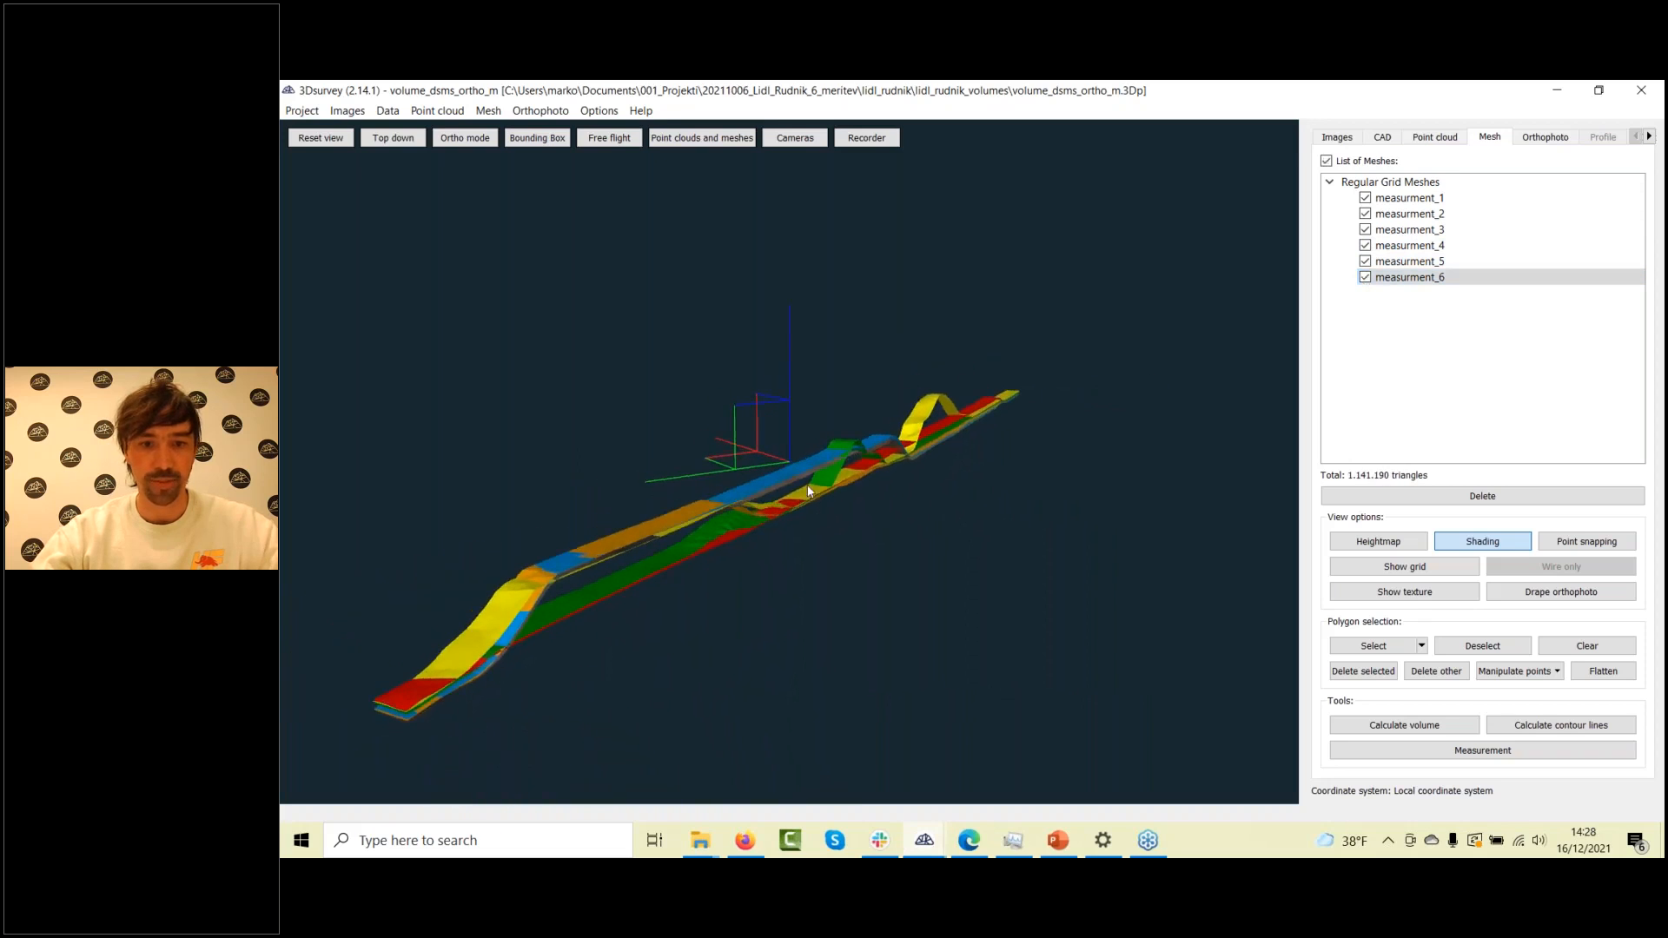
Widen the bounding box cut through the stacked meshes and restore the full view of the site
left_click(548, 145)
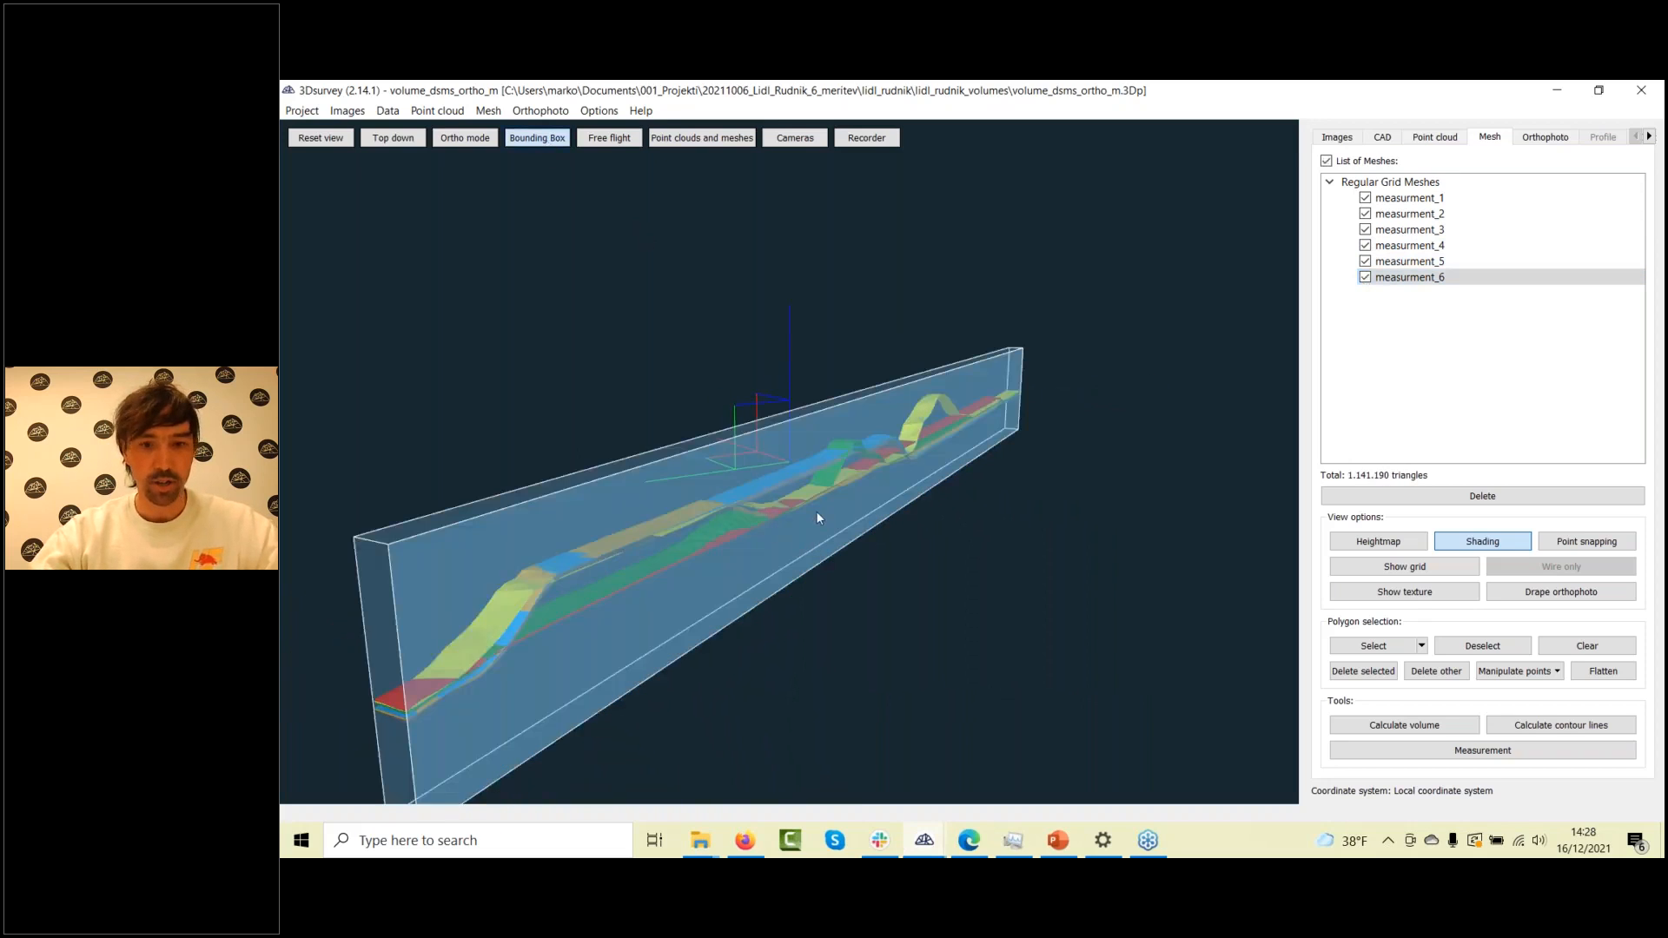
left_click_drag(811, 506, 764, 486)
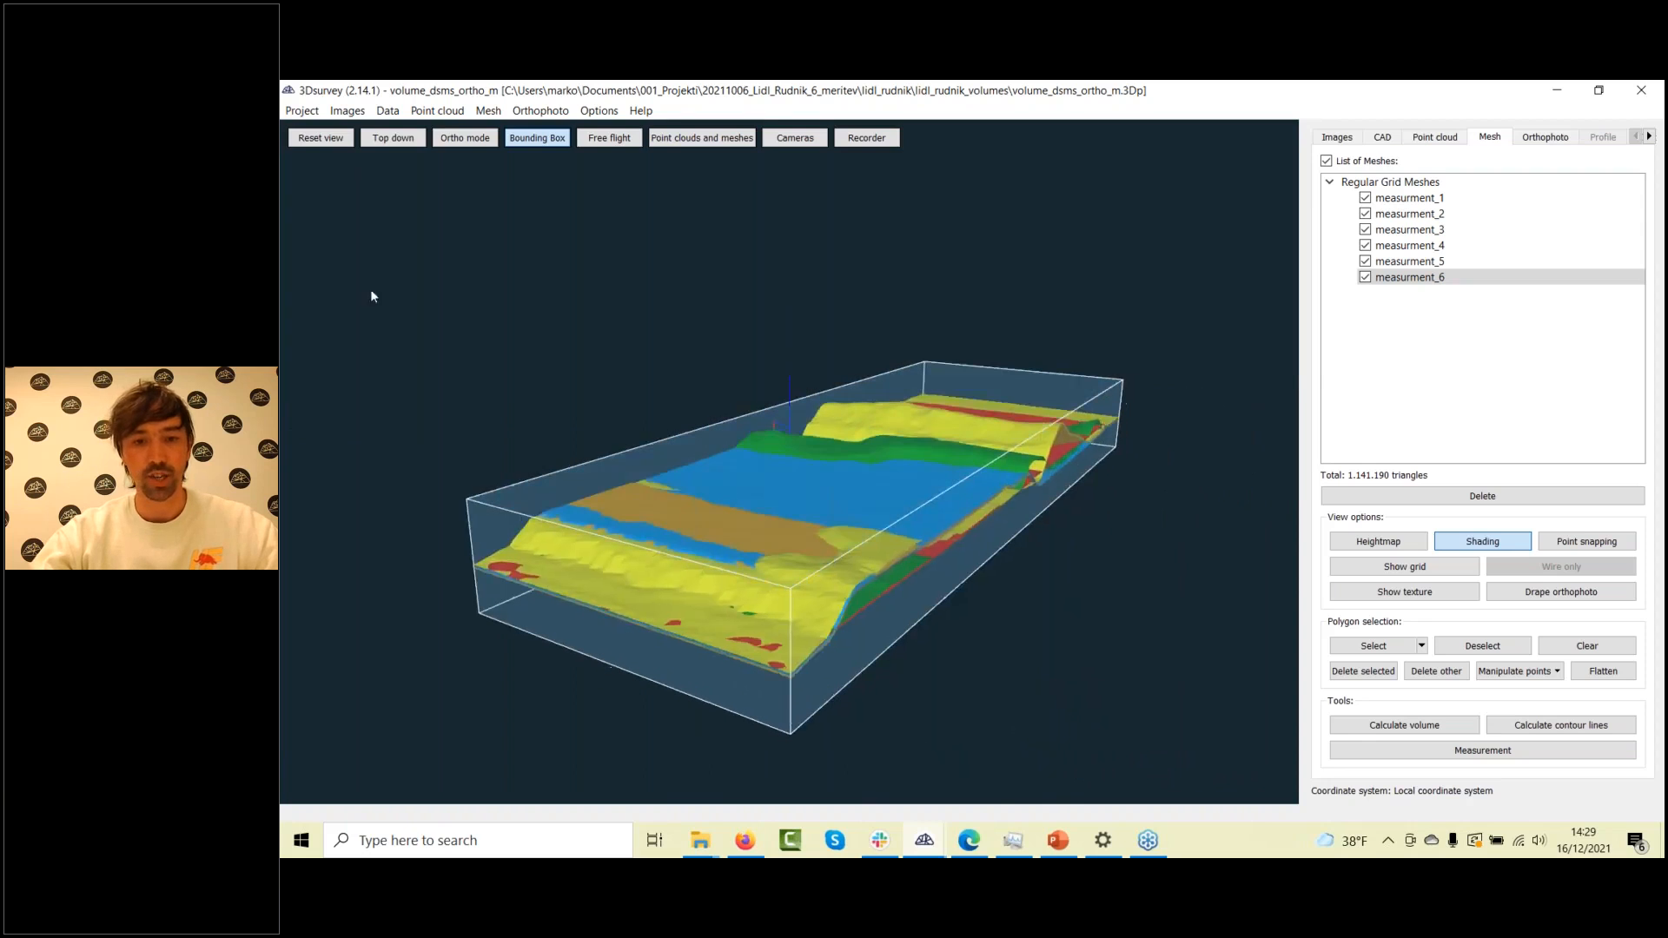
left_click(330, 140)
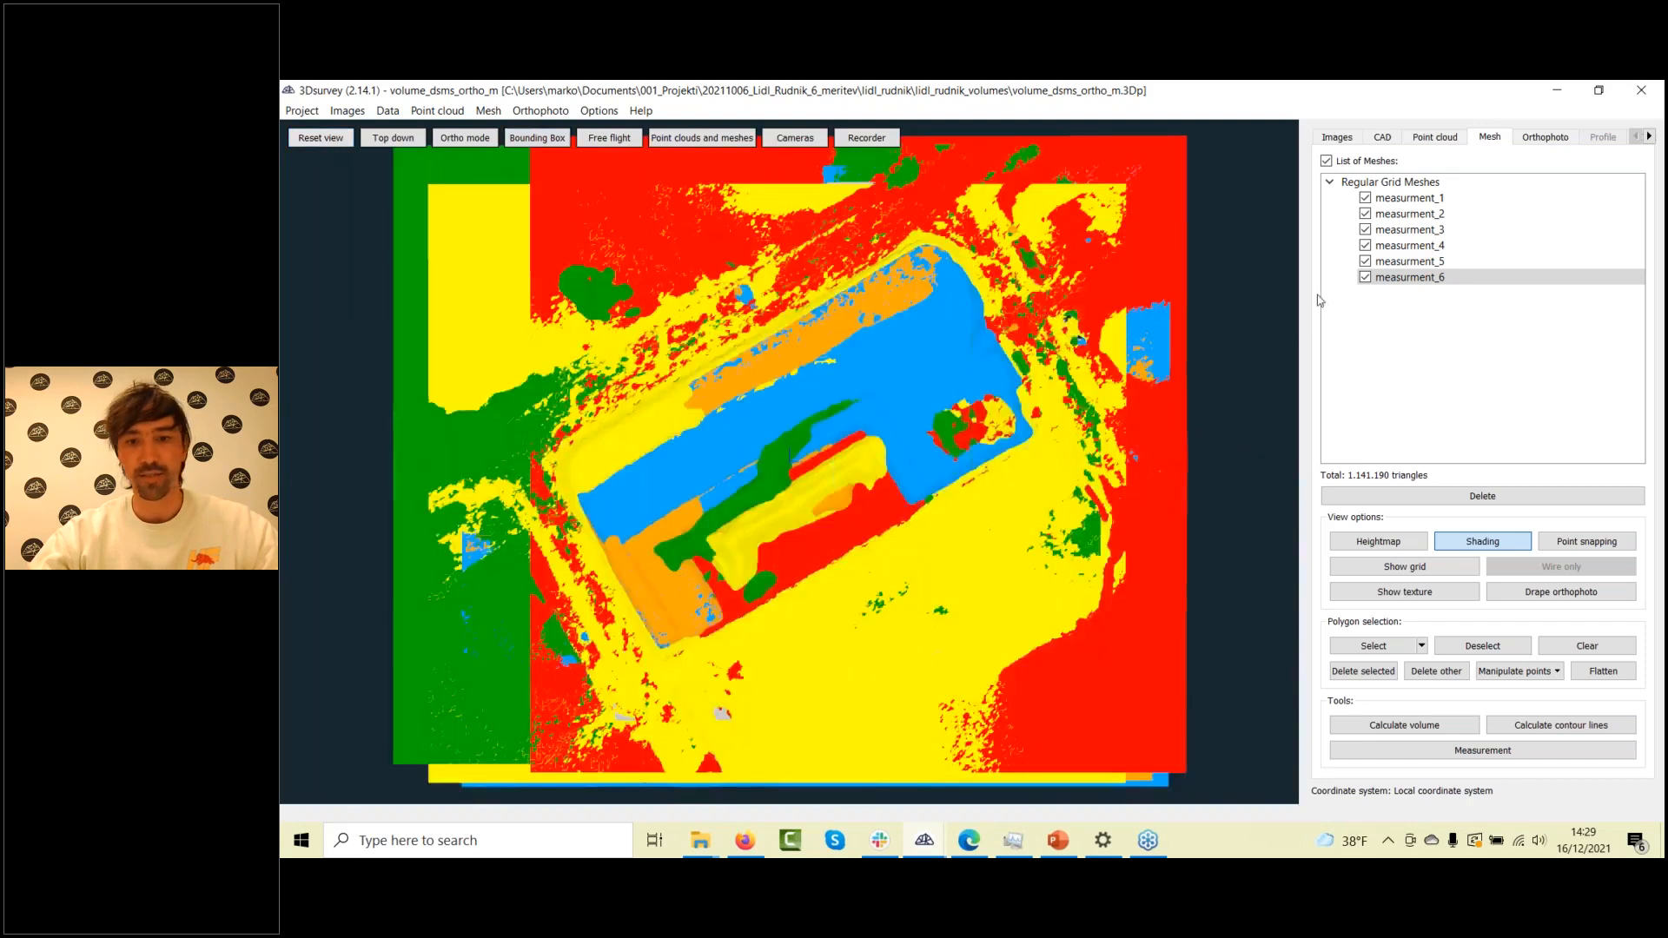
Show all six point clouds and set up a profile calculation with transverse profiles every 10 m, extending 40 m on each side
left_click(1435, 137)
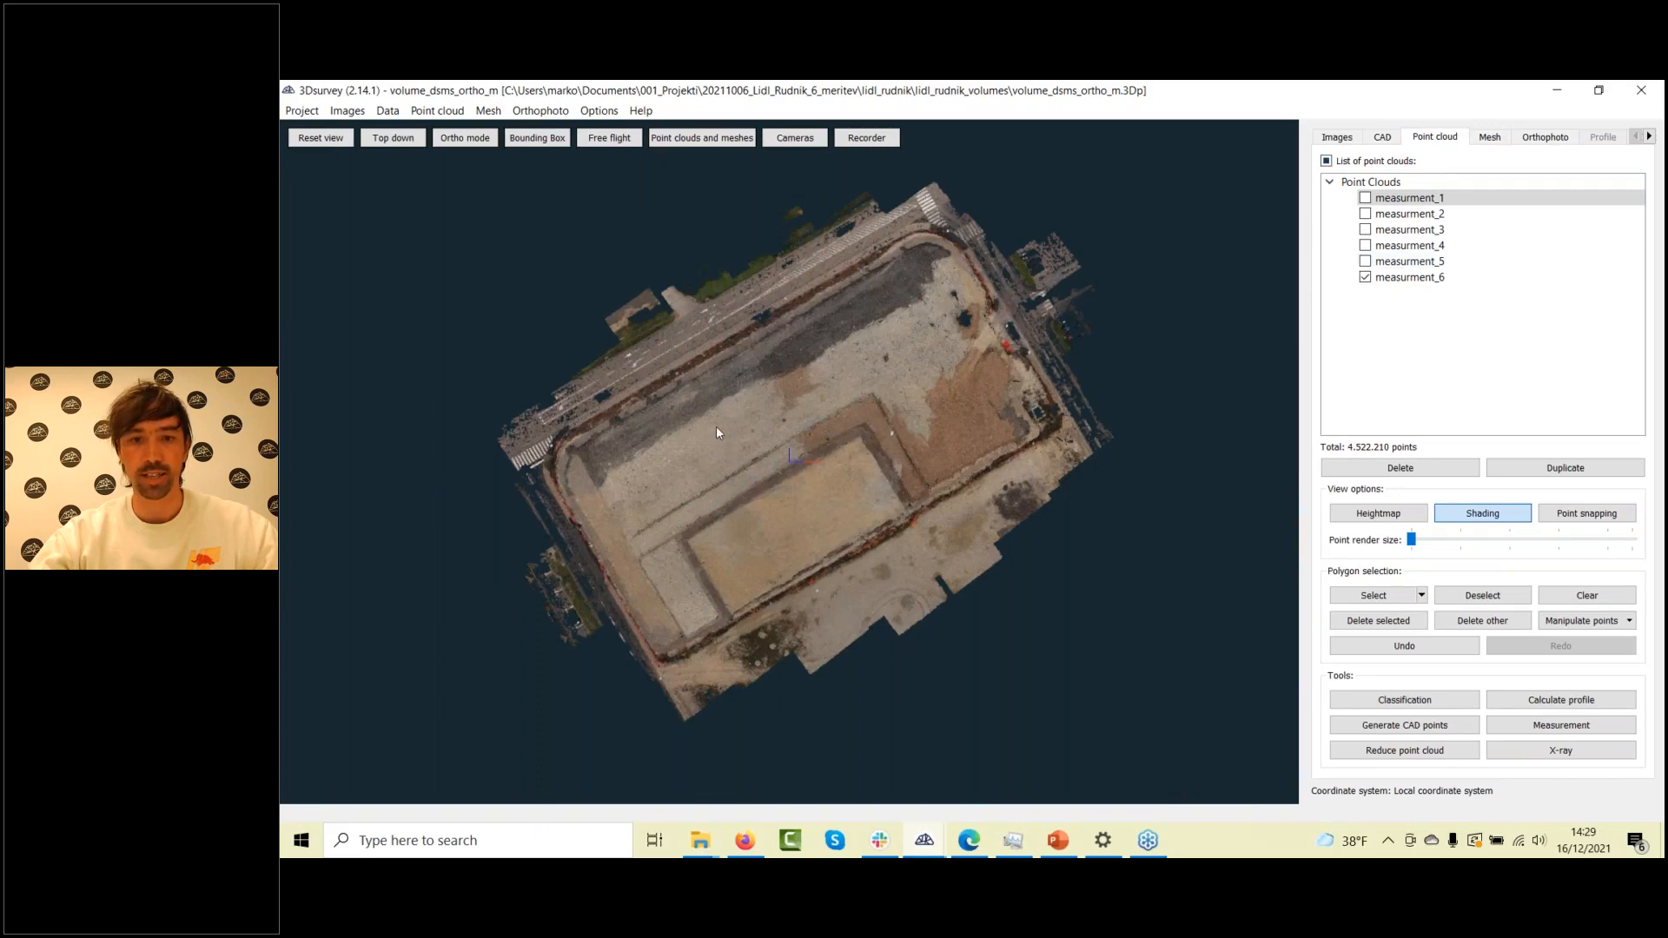
left_click(1326, 162)
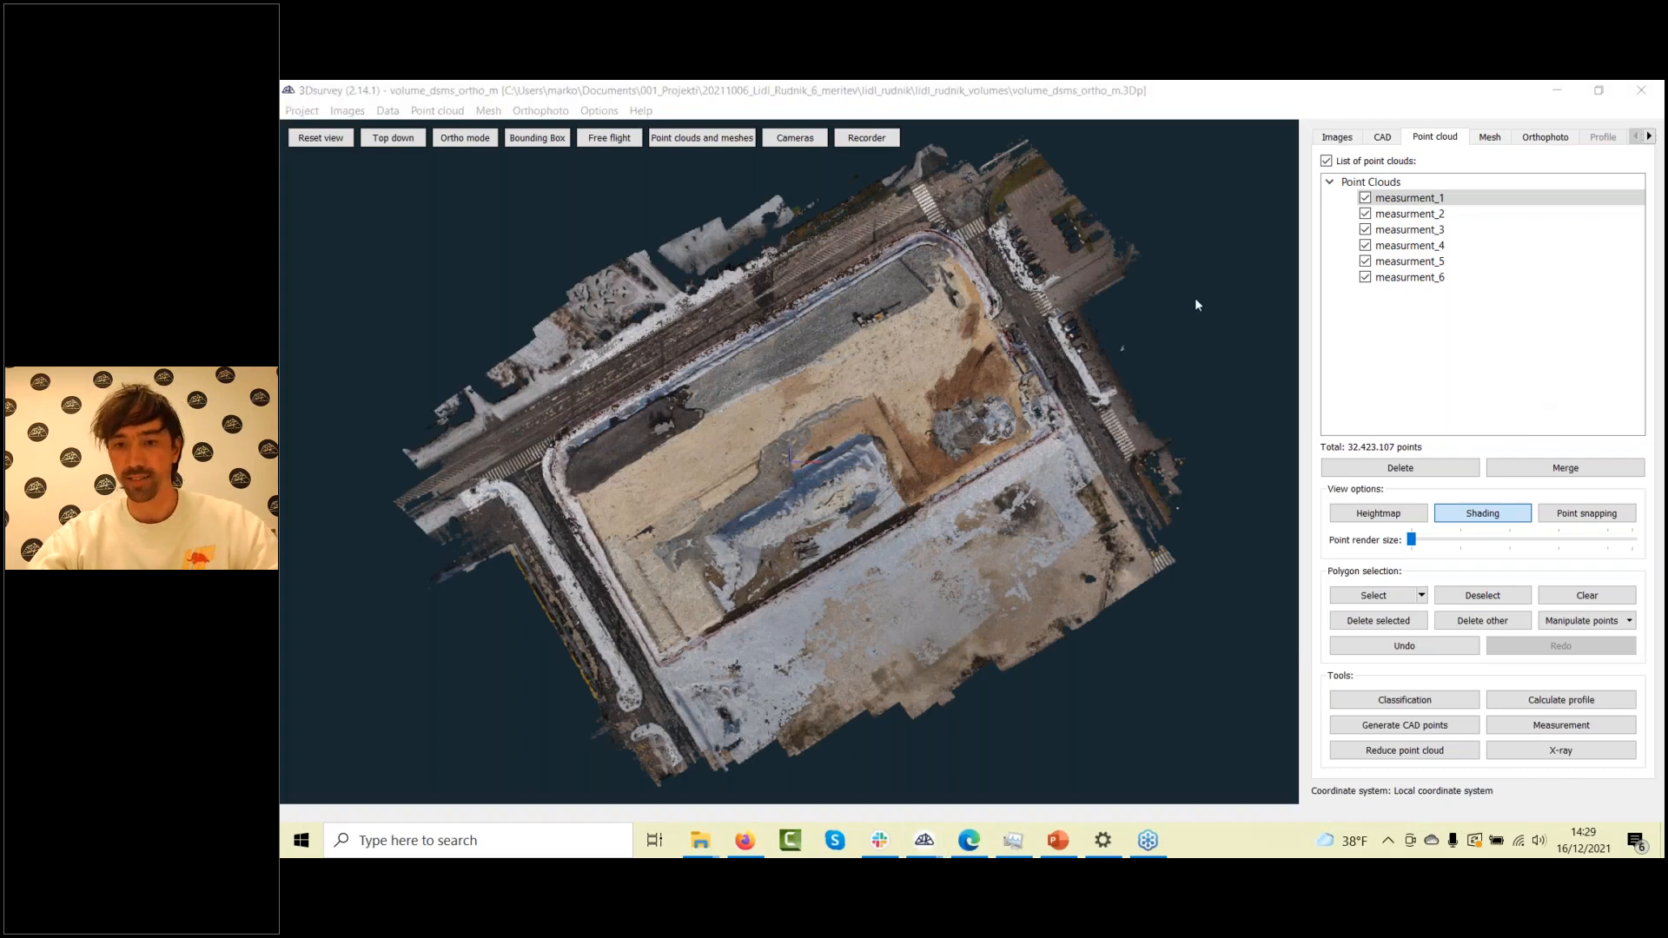
left_click(1529, 702)
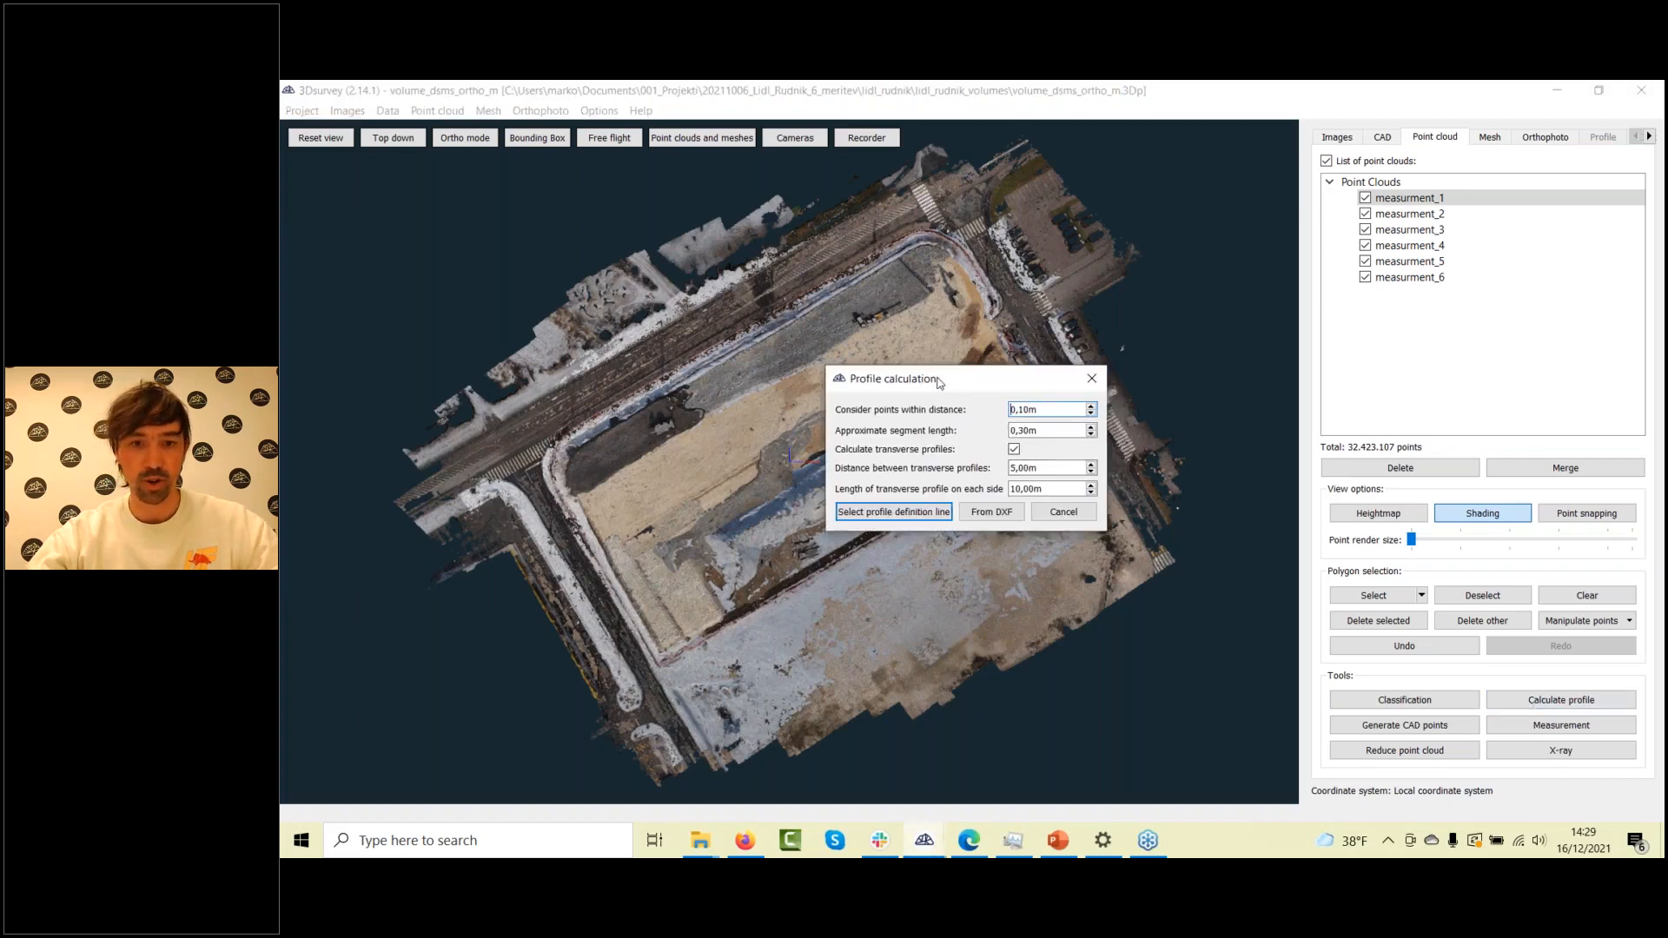
left_click_drag(960, 389, 621, 326)
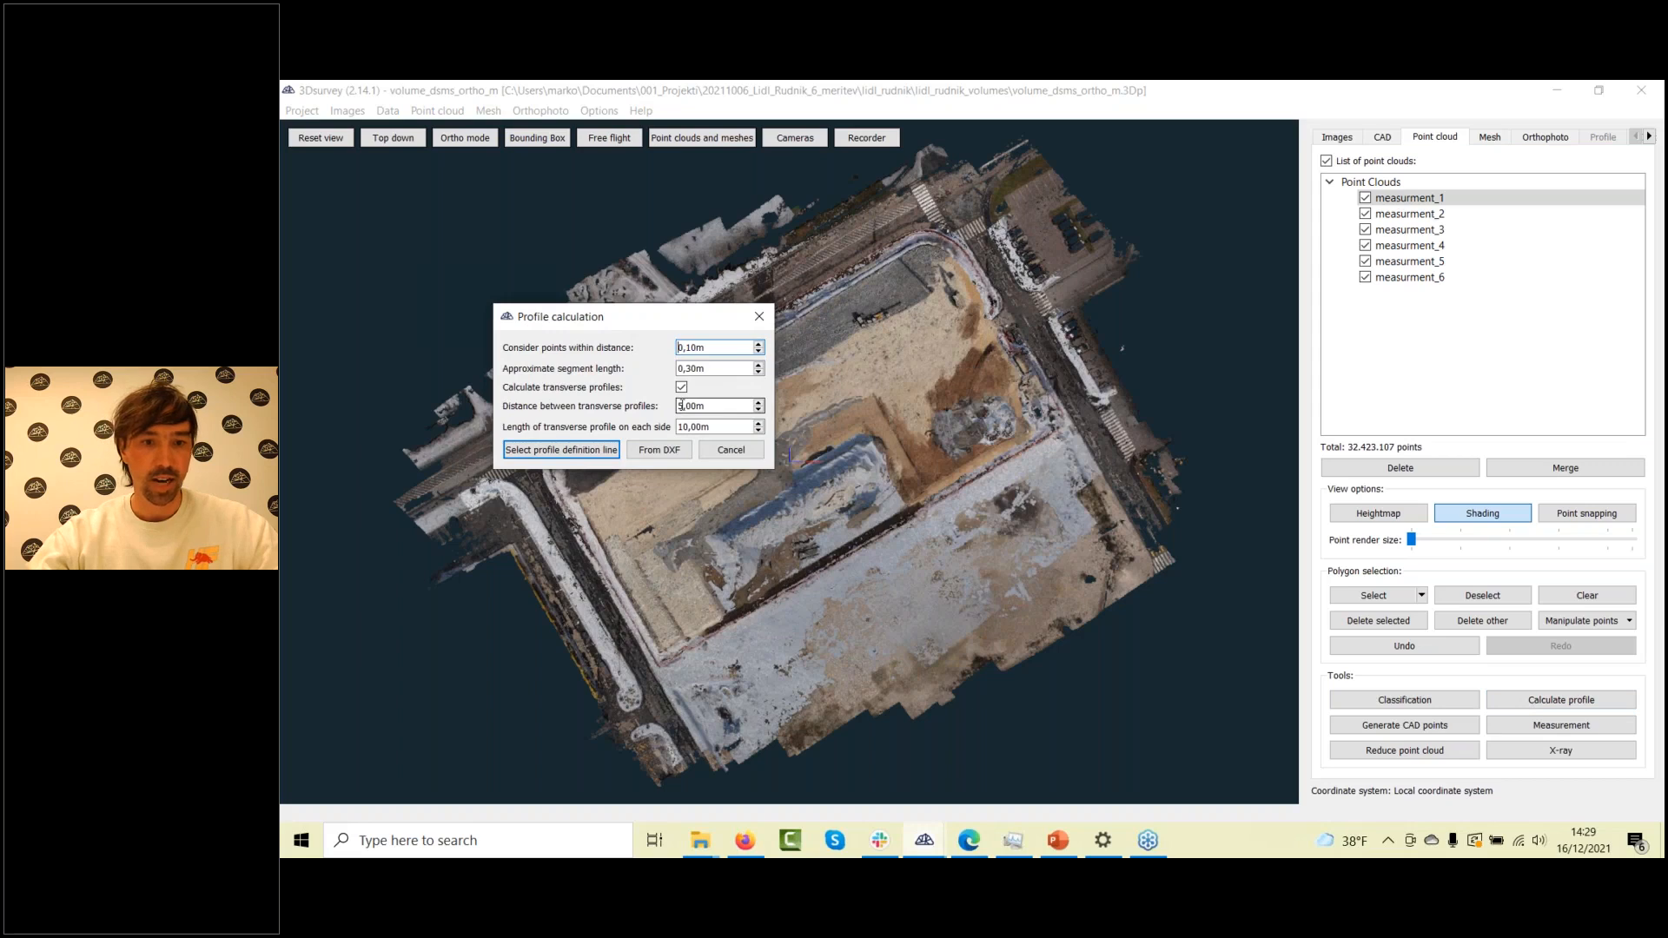
type("10")
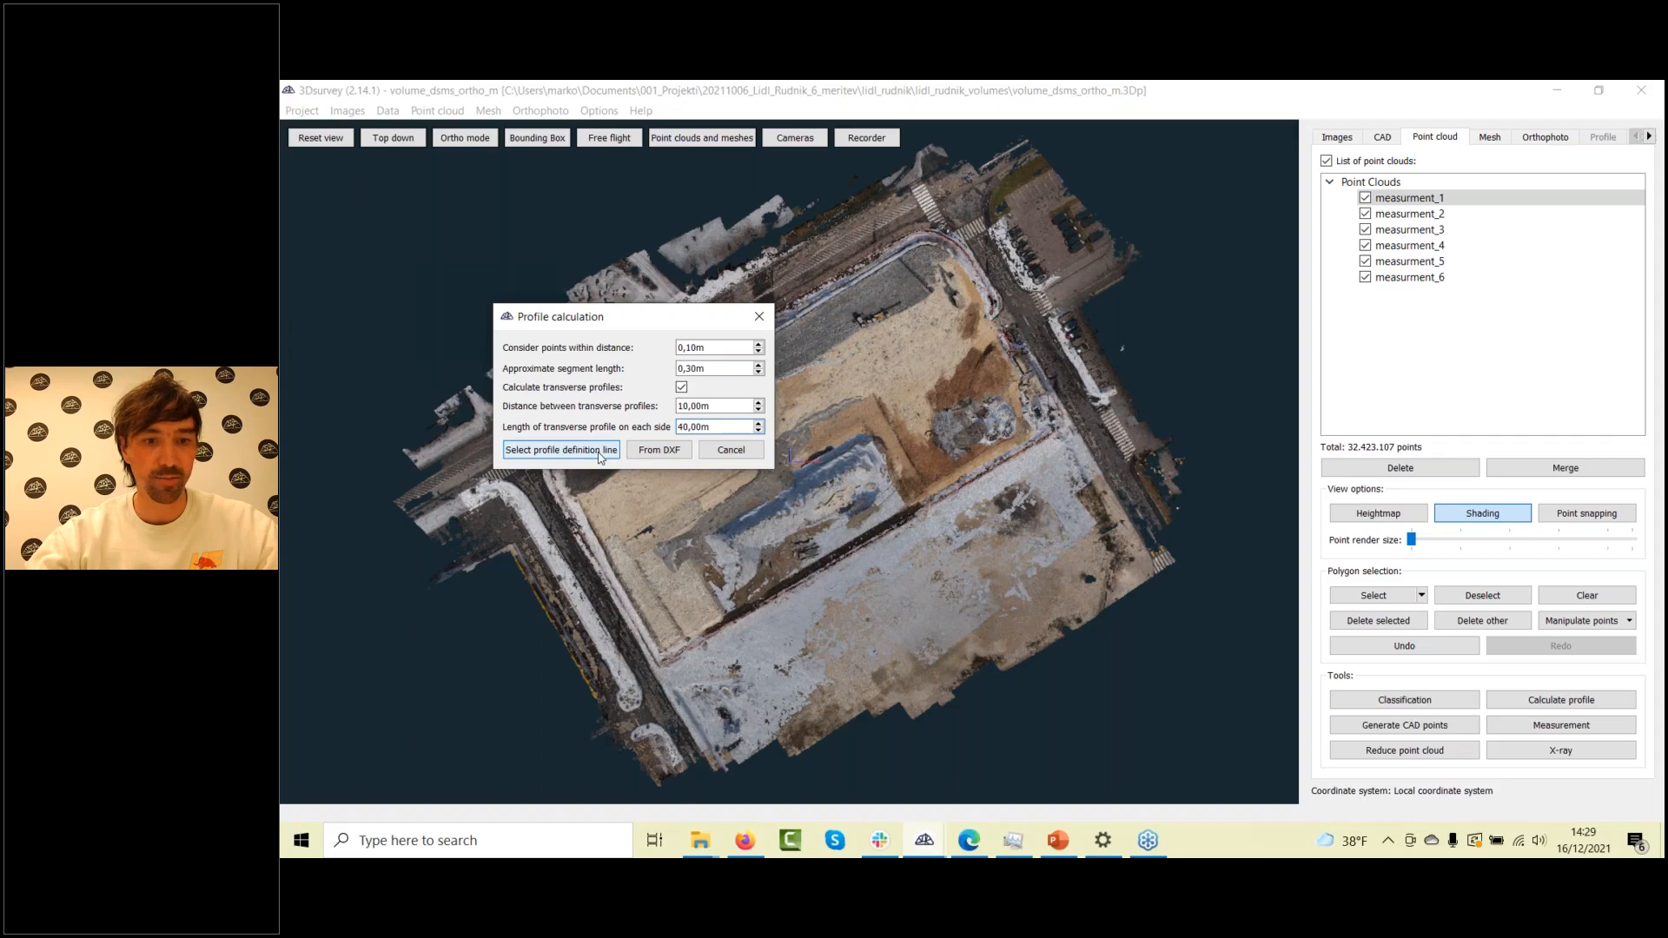
Draw the profile definition line lengthwise through the middle of the construction site and calculate the profiles
left_click(561, 450)
scroll(539, 582, "down", 3)
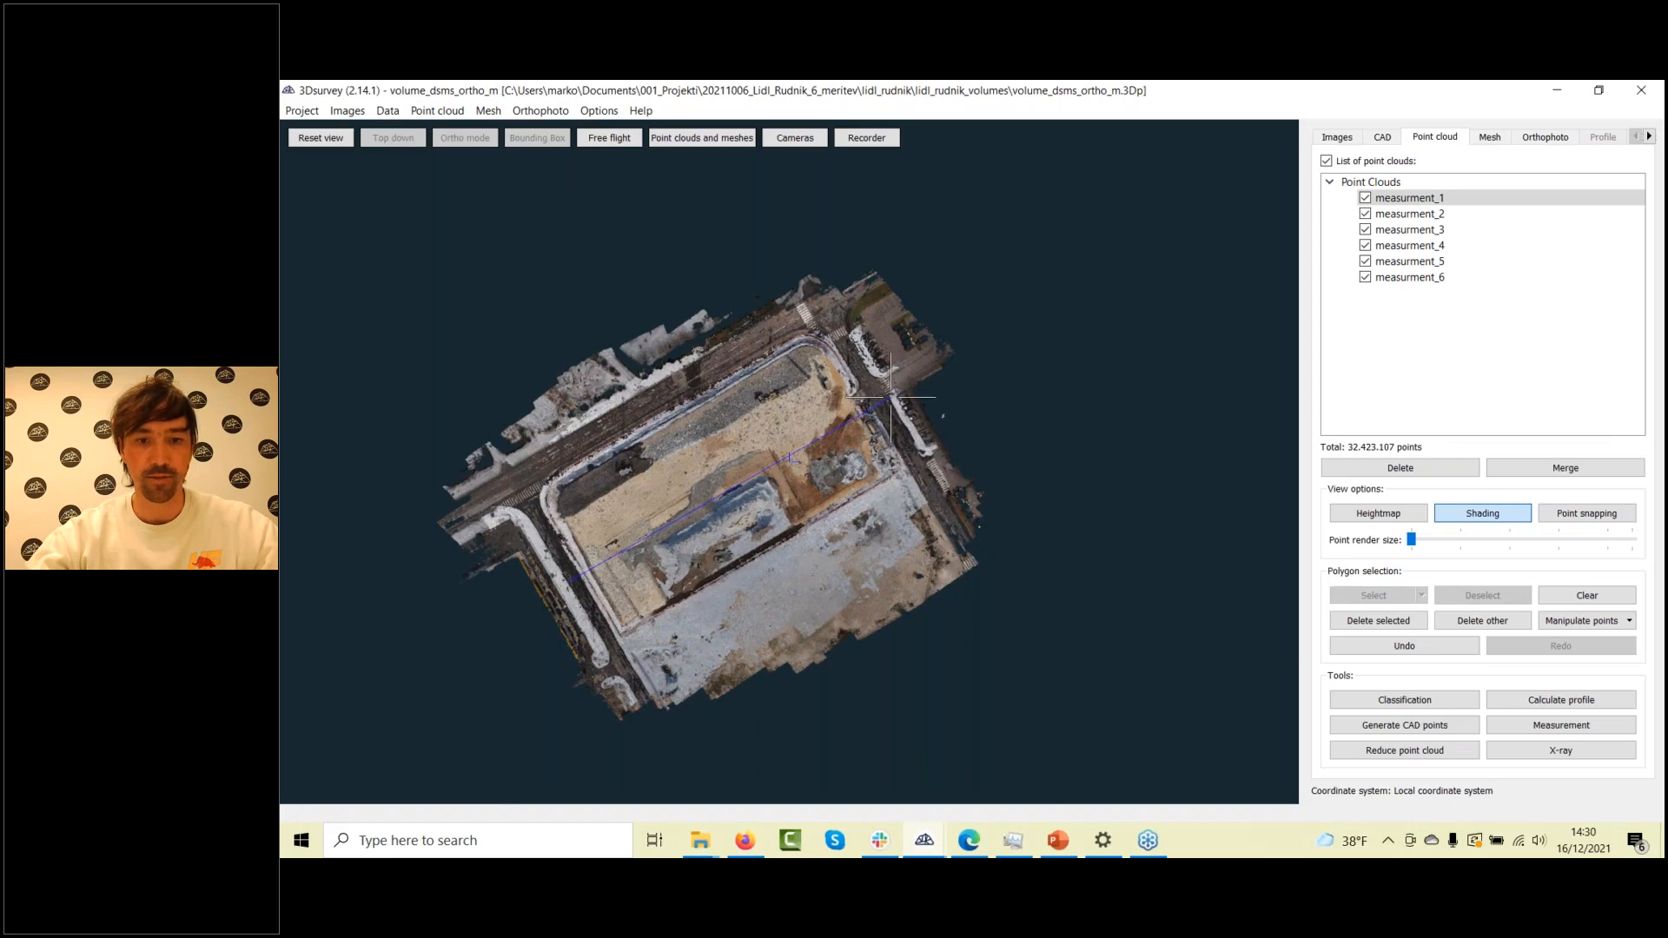
left_click(890, 397)
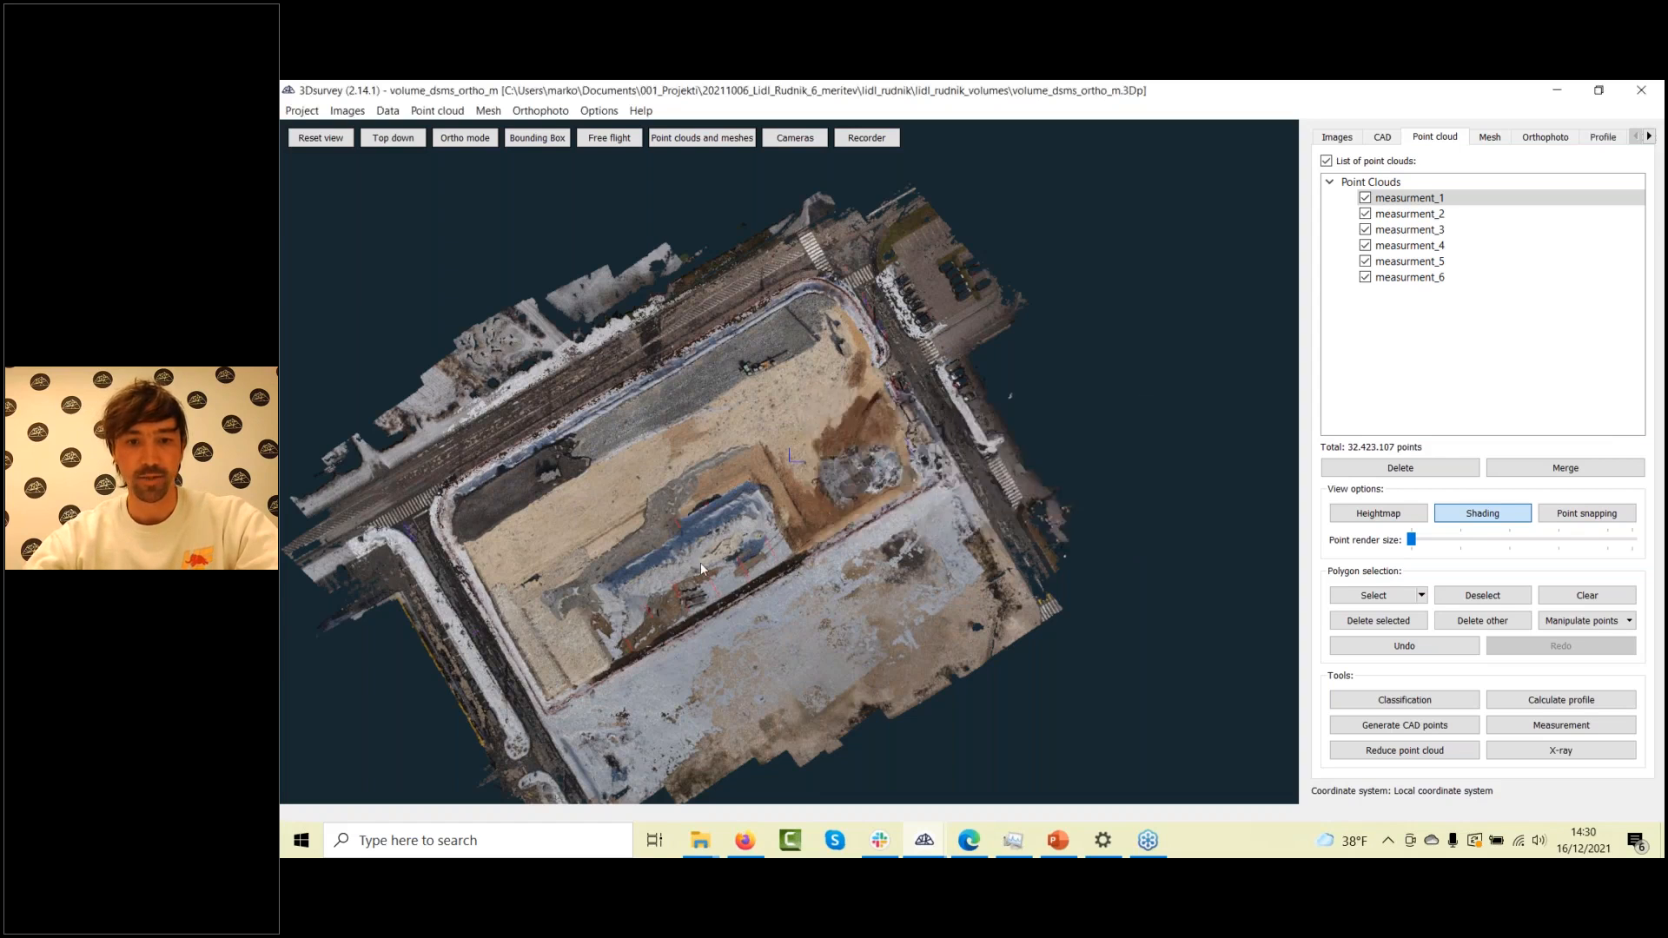
Hide all the point clouds and inspect the longitudinal and transverse profile lines alone in 3D
scroll(702, 569, "up", 10)
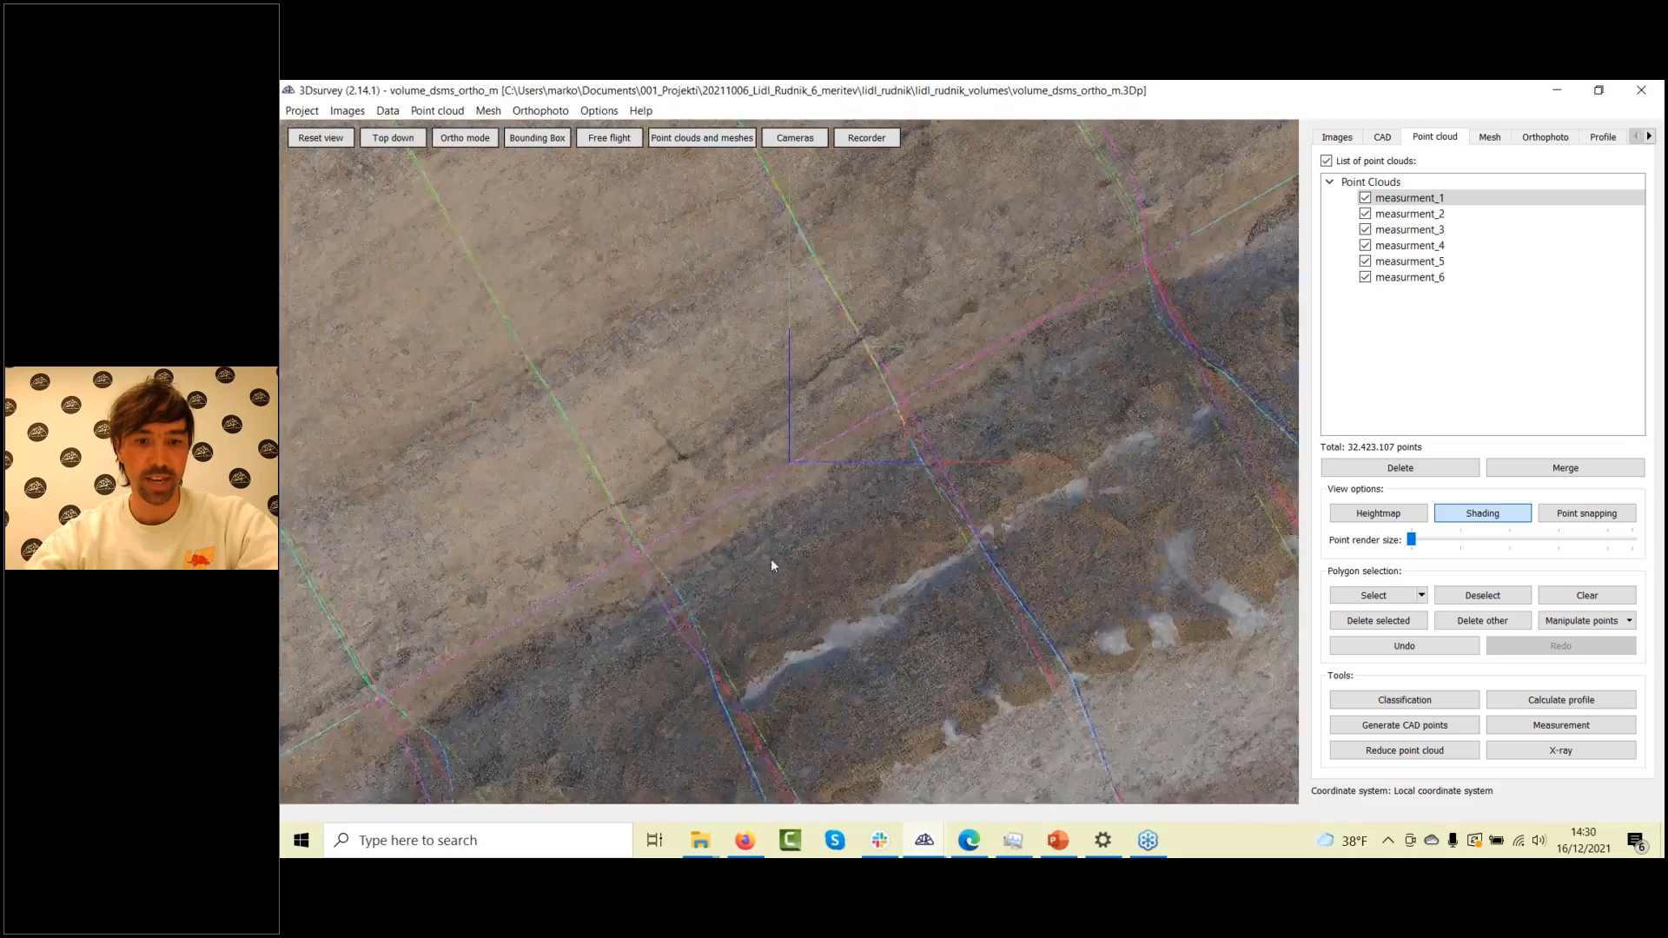
left_click_drag(770, 559, 837, 380)
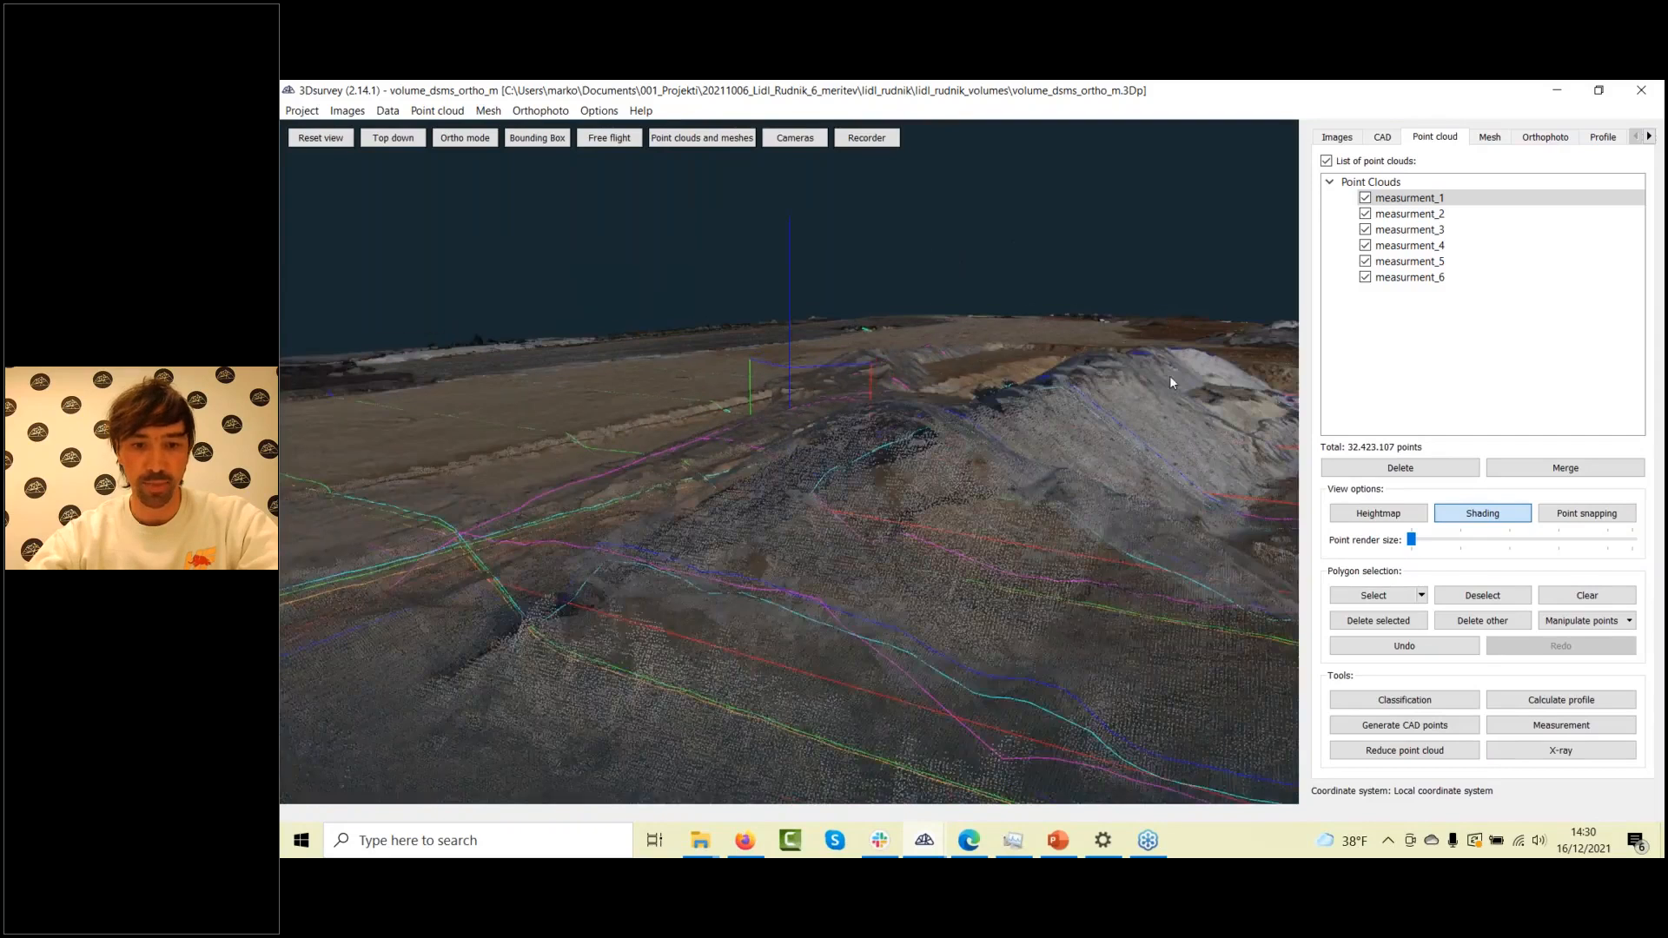
left_click(1326, 161)
left_click_drag(824, 427, 882, 483)
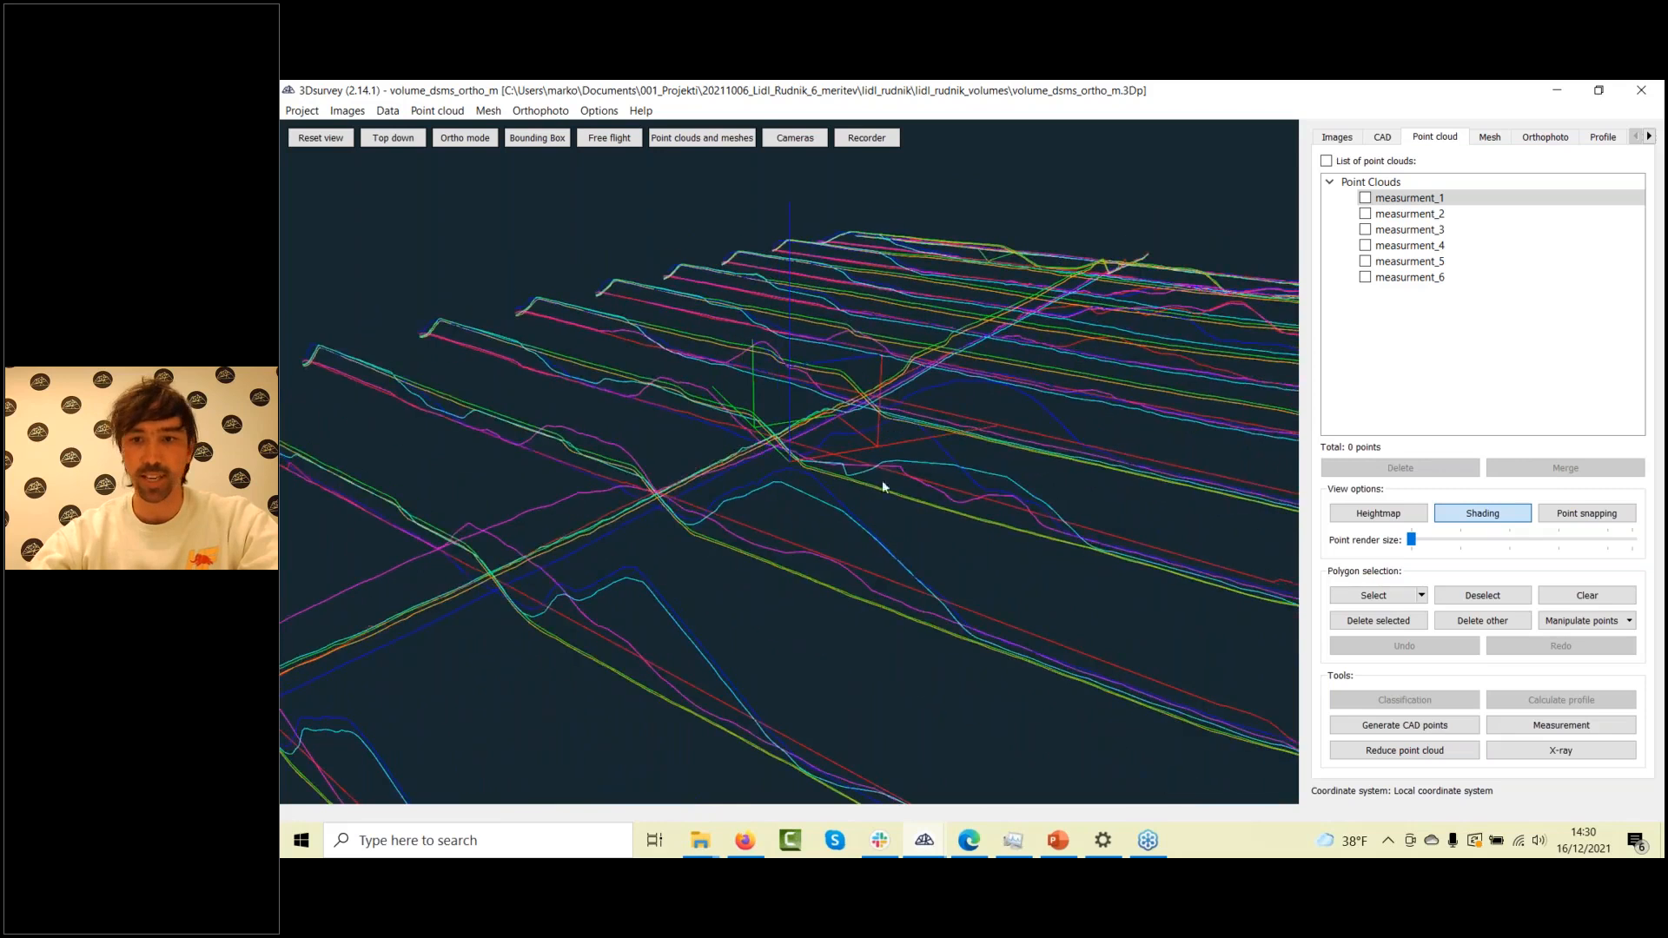
View the profile lines together with the six coloured surface meshes in 3D
left_click(1490, 138)
left_click_drag(660, 513, 563, 459)
left_click_drag(518, 477, 515, 481)
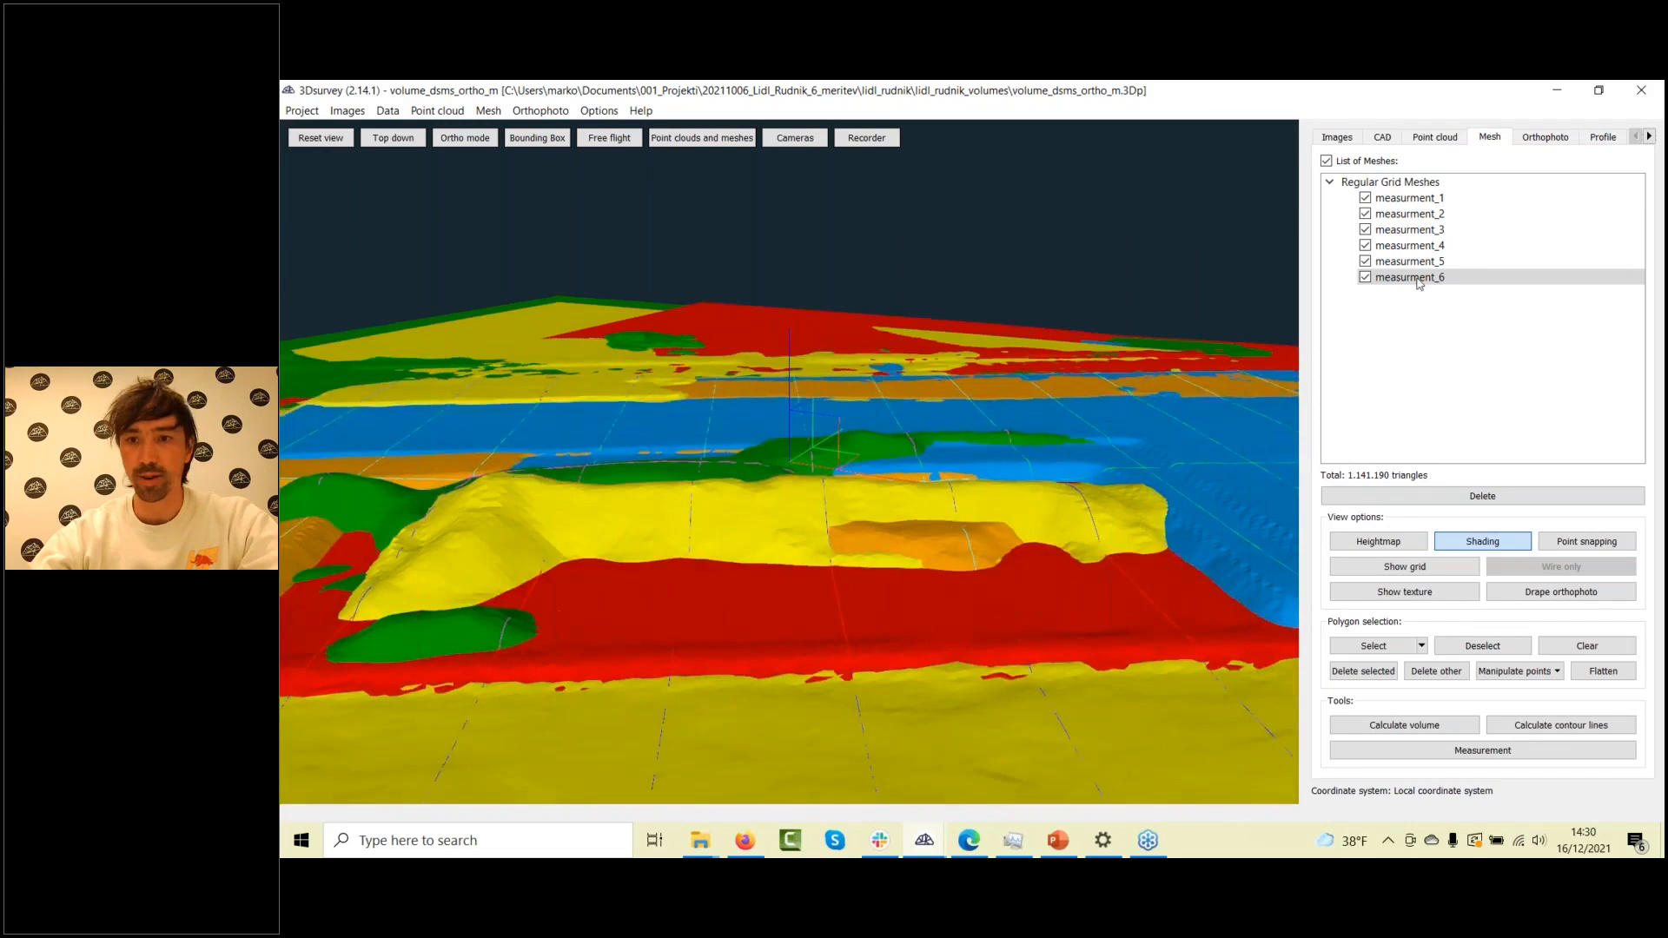
Examine the position of the profile lines over the site's orthophotos, especially around the excavator end of the site
left_click(1546, 139)
scroll(780, 447, "up", 4)
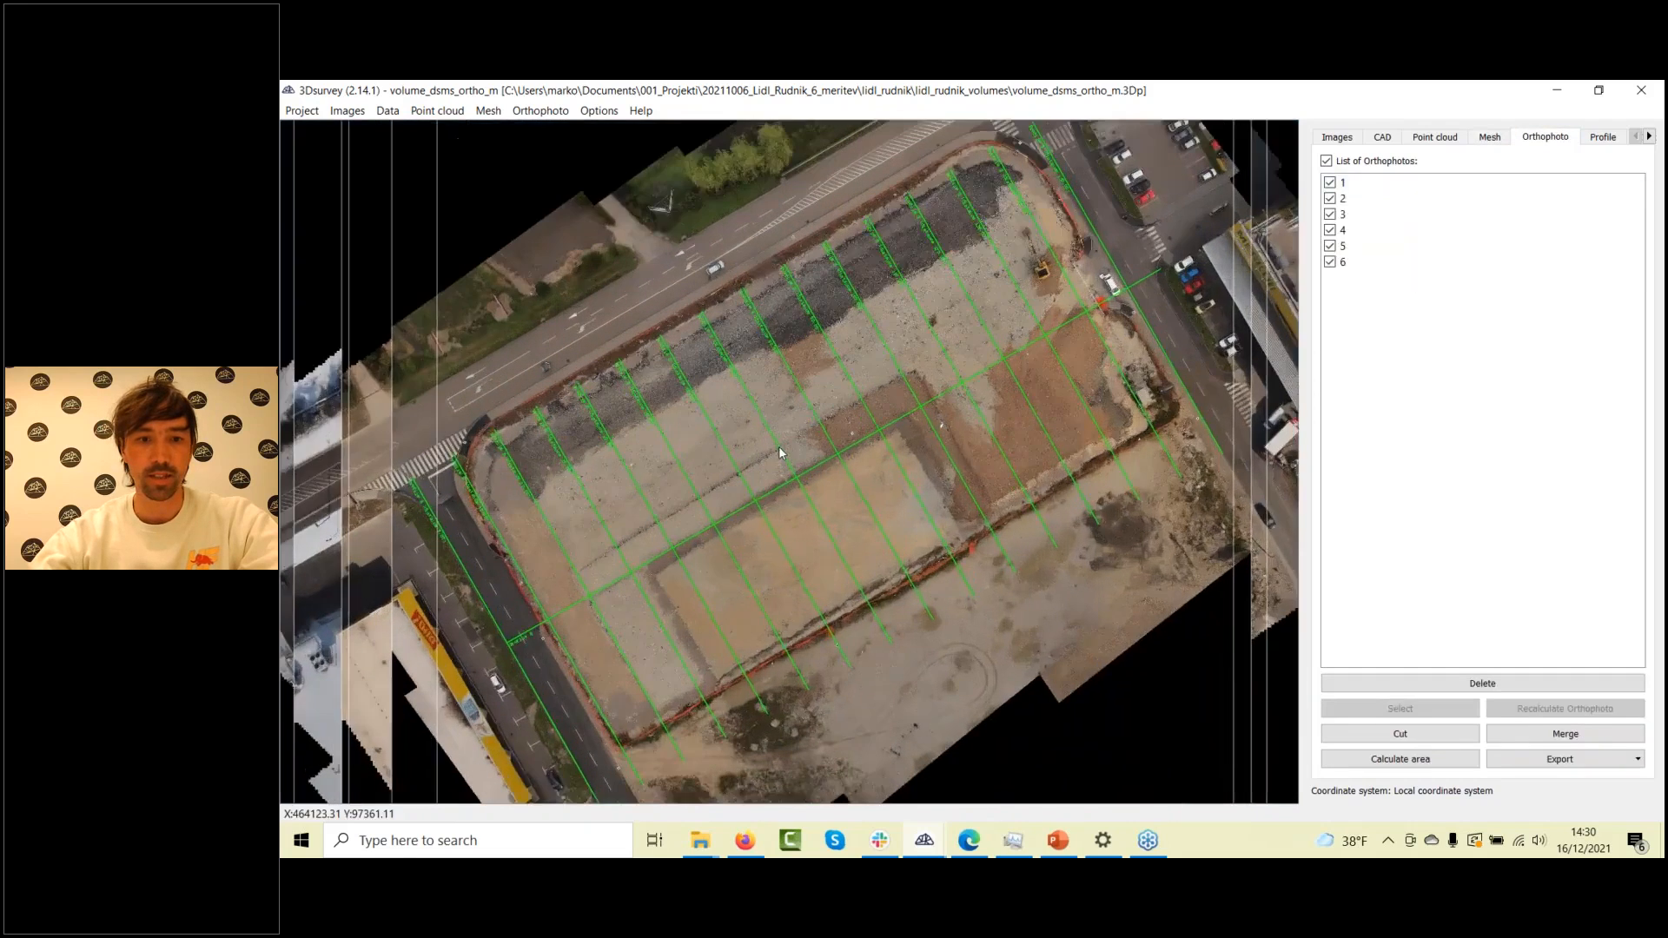
scroll(785, 462, "up", 1)
left_click_drag(784, 505, 646, 522)
left_click_drag(1020, 275, 847, 479)
scroll(847, 479, "up", 2)
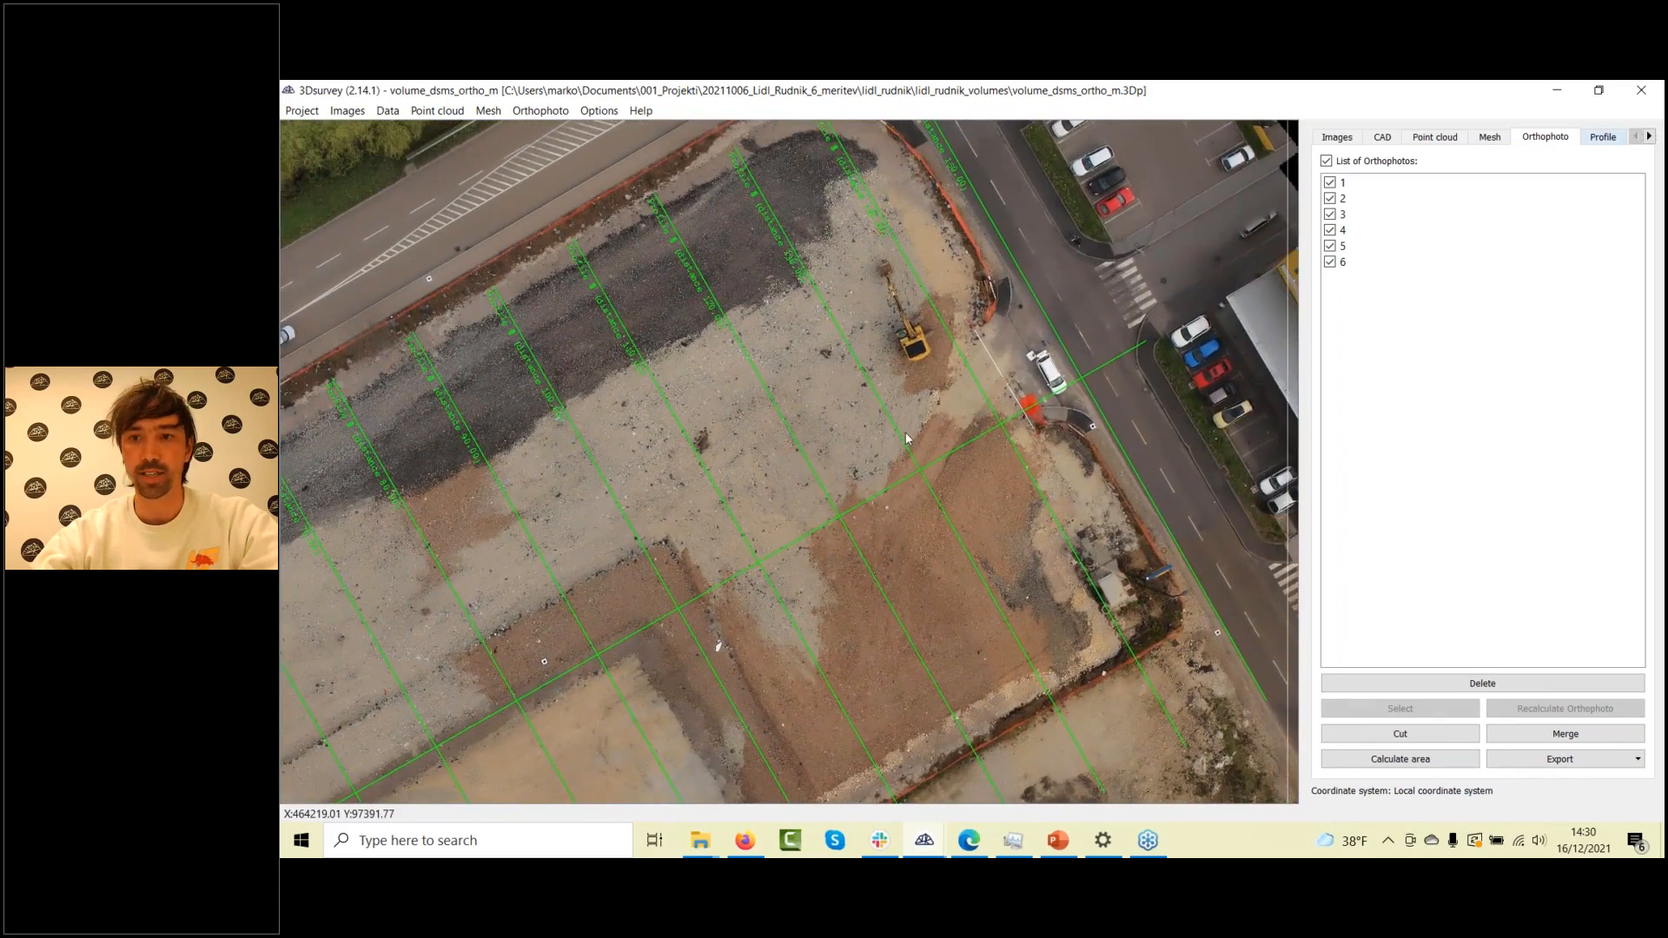
Display the calculated profile drawings and hide their anchor points so only the coloured lines remain
left_click(1603, 137)
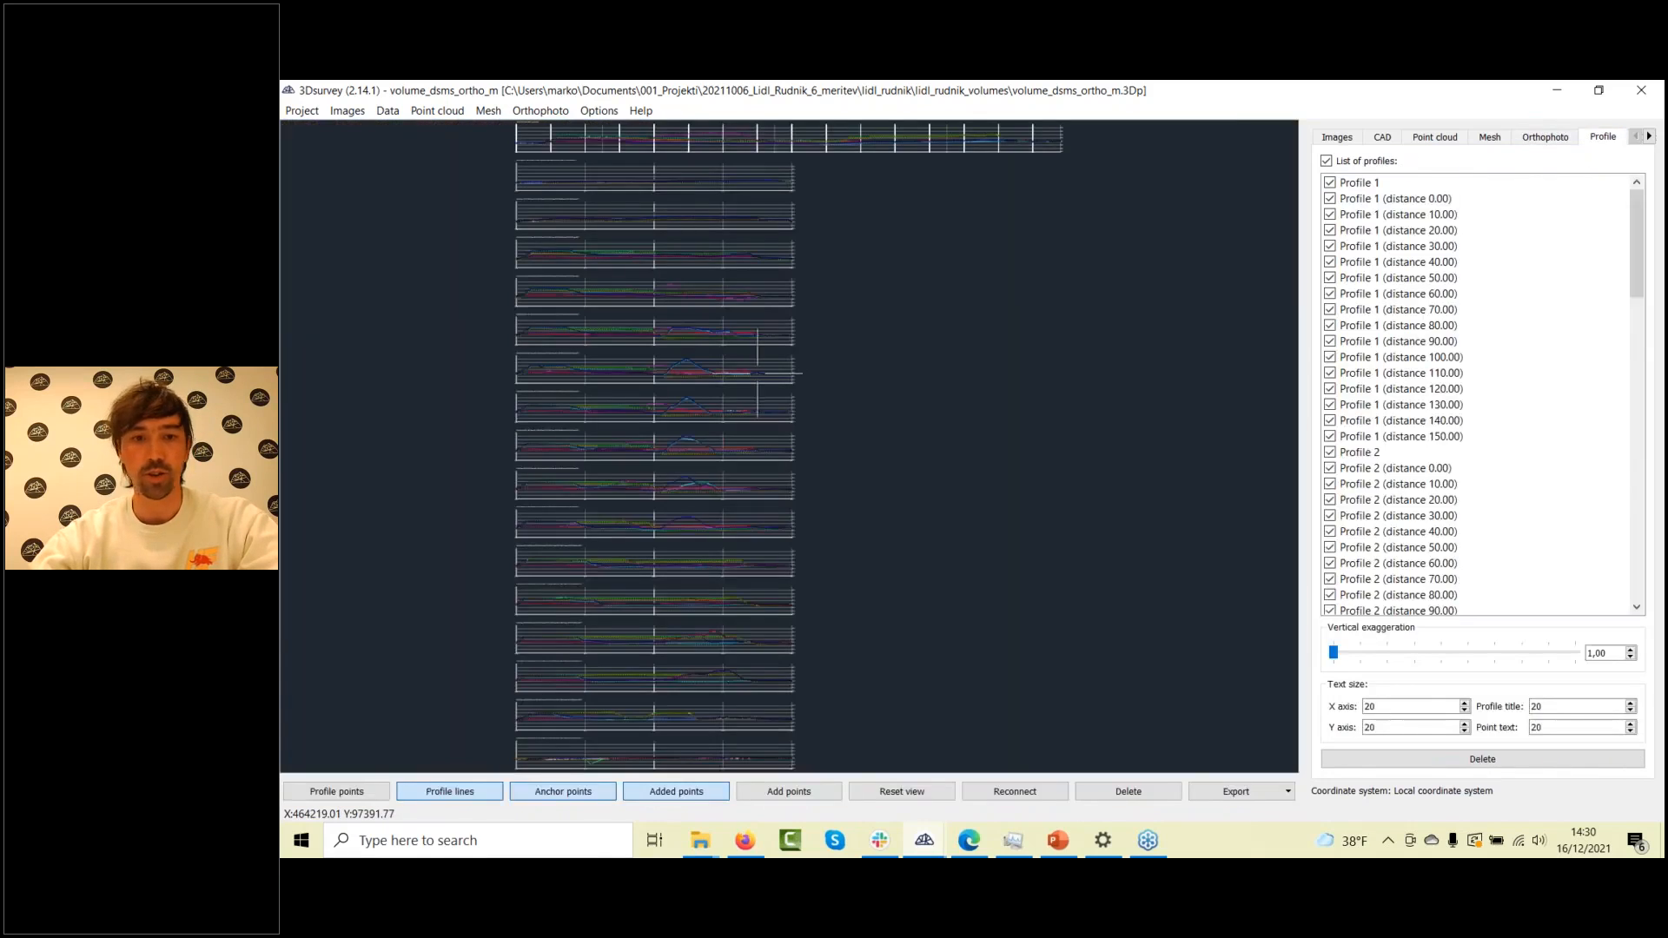
left_click_drag(652, 356, 667, 471)
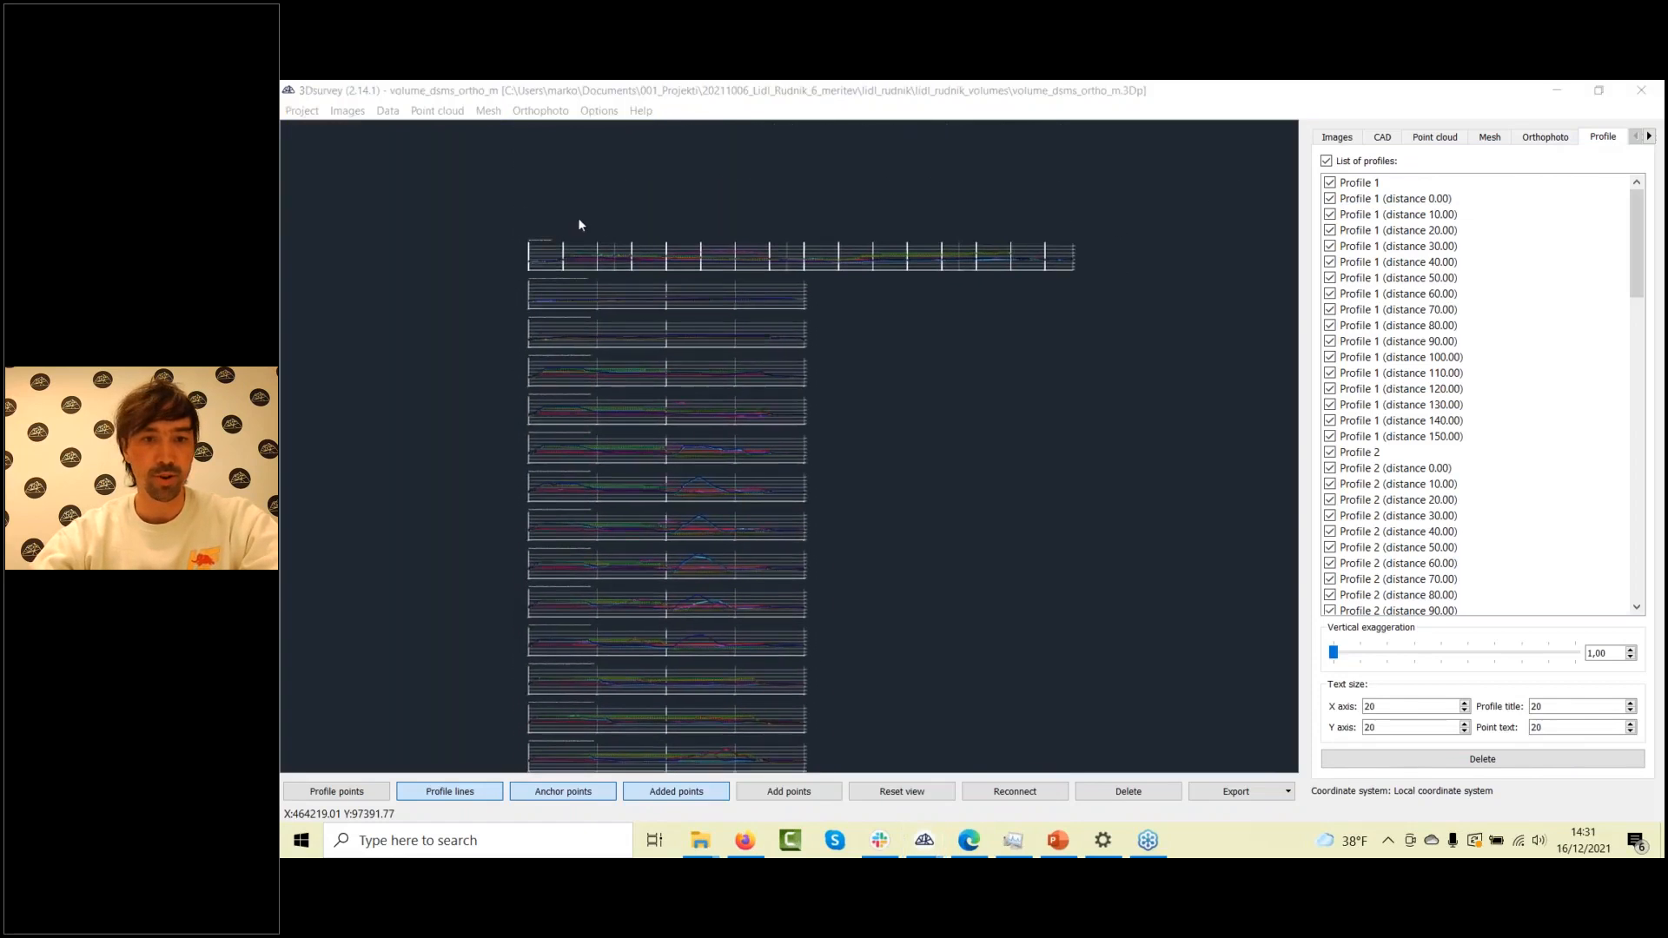
scroll(578, 220, "up", 6)
left_click_drag(742, 285, 340, 269)
left_click_drag(1097, 488, 601, 397)
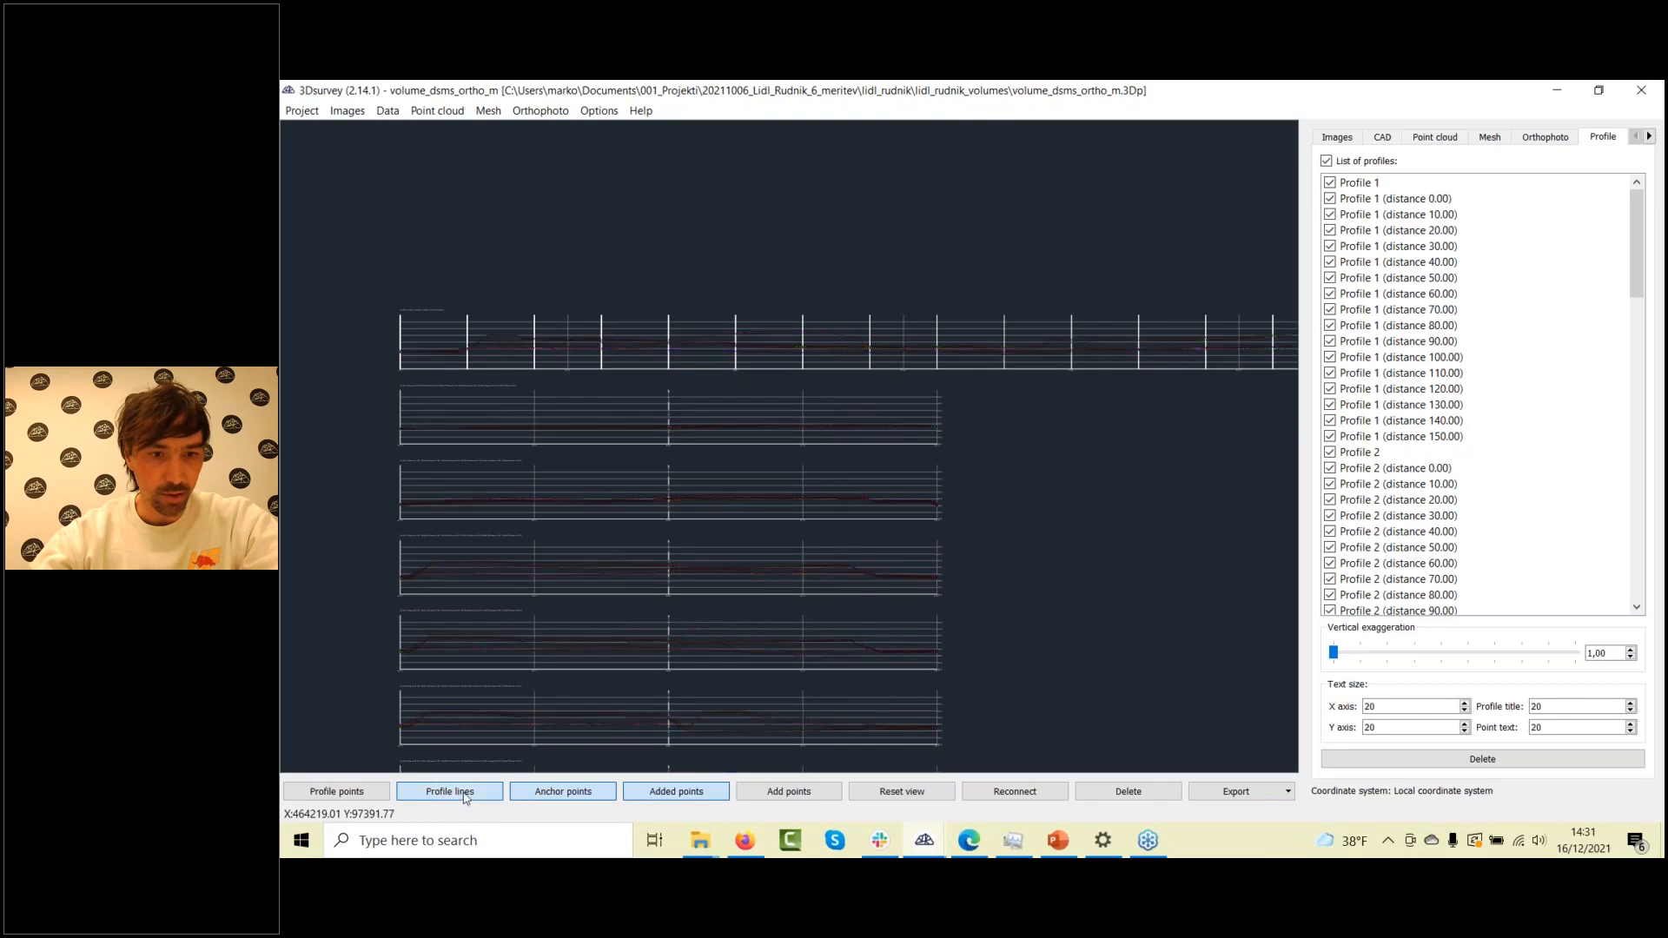
scroll(793, 406, "up", 5)
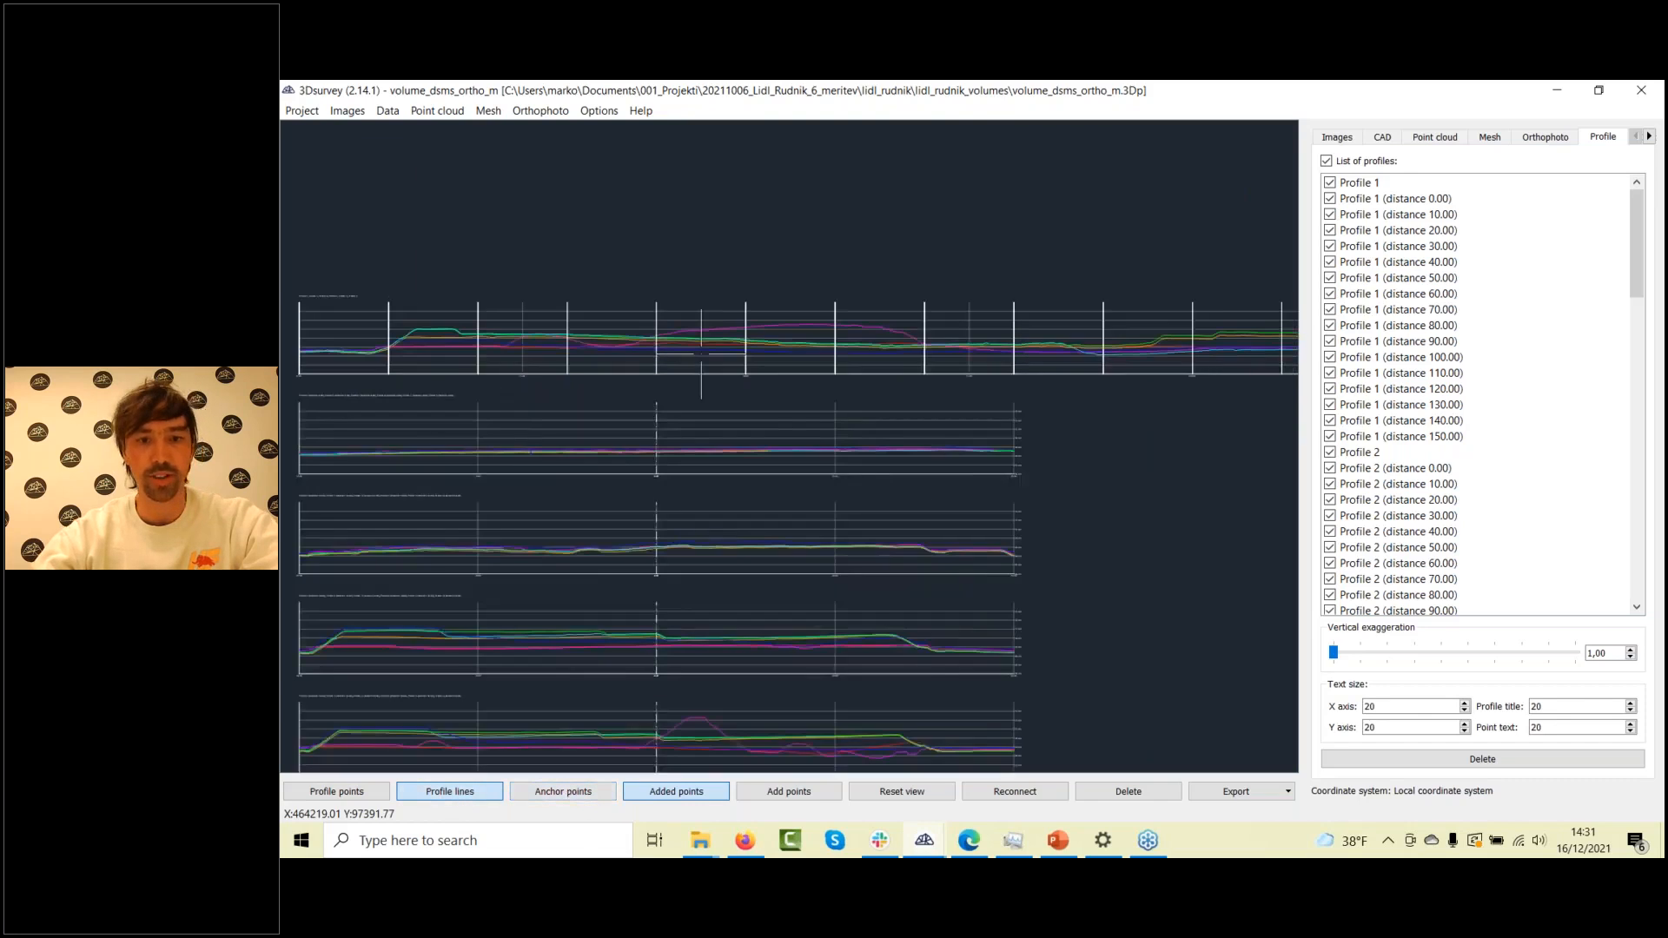
Compare the surface lines of the six measurements across the longitudinal profile and the transverse profiles
scroll(793, 406, "up", 5)
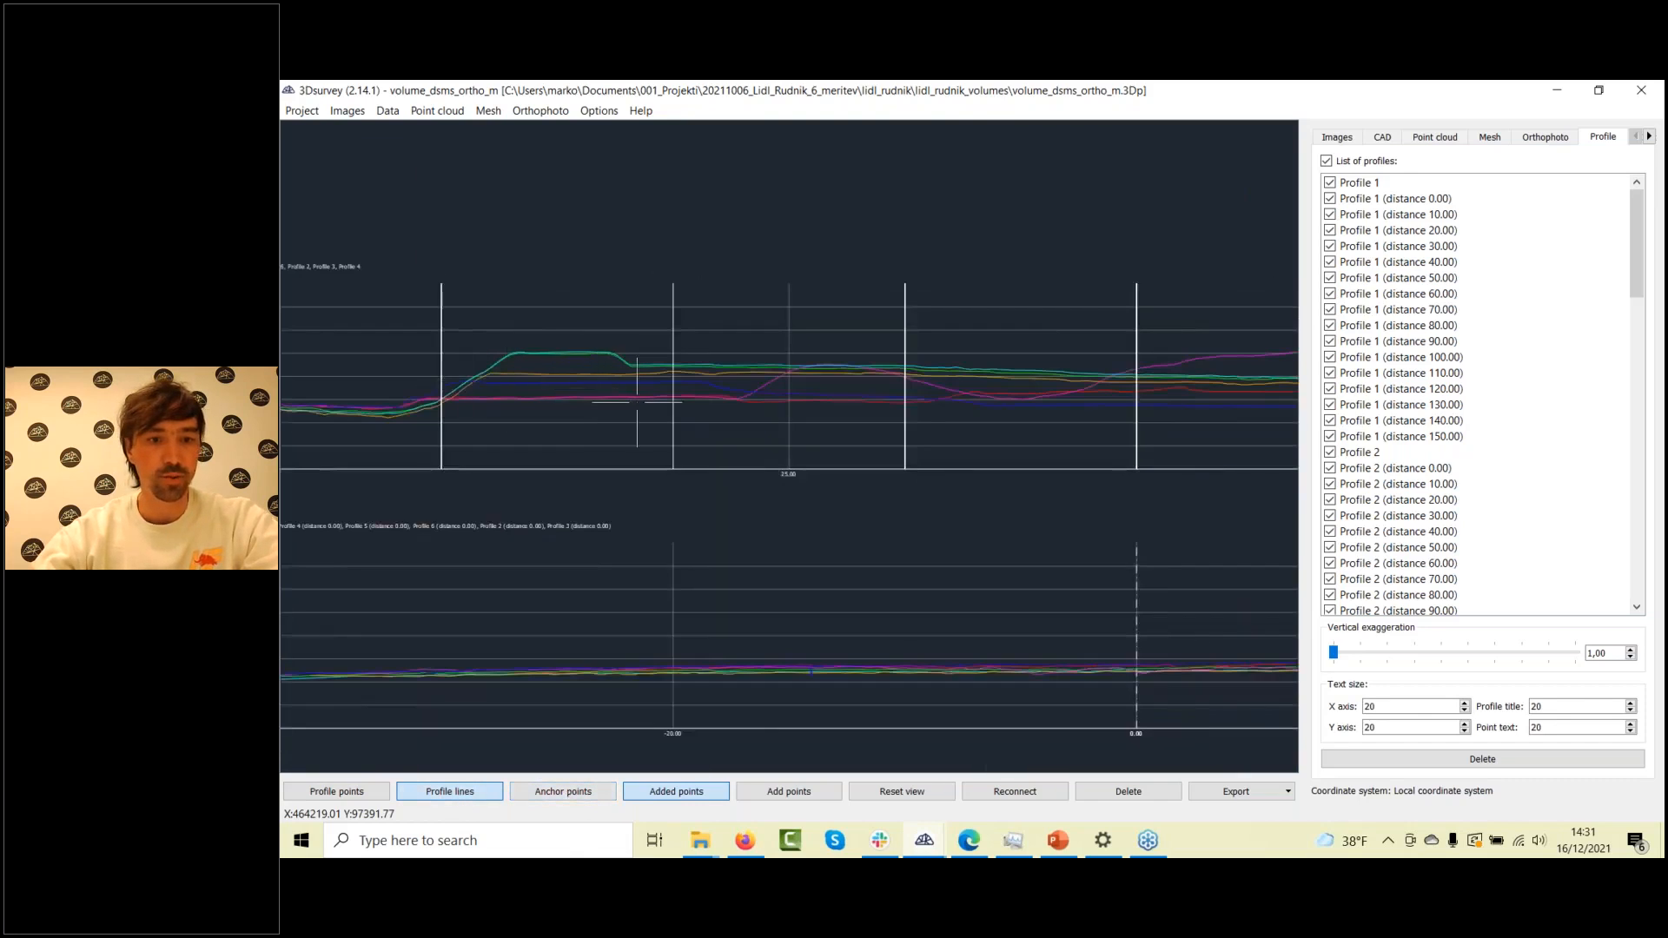
scroll(830, 206, "down", 6)
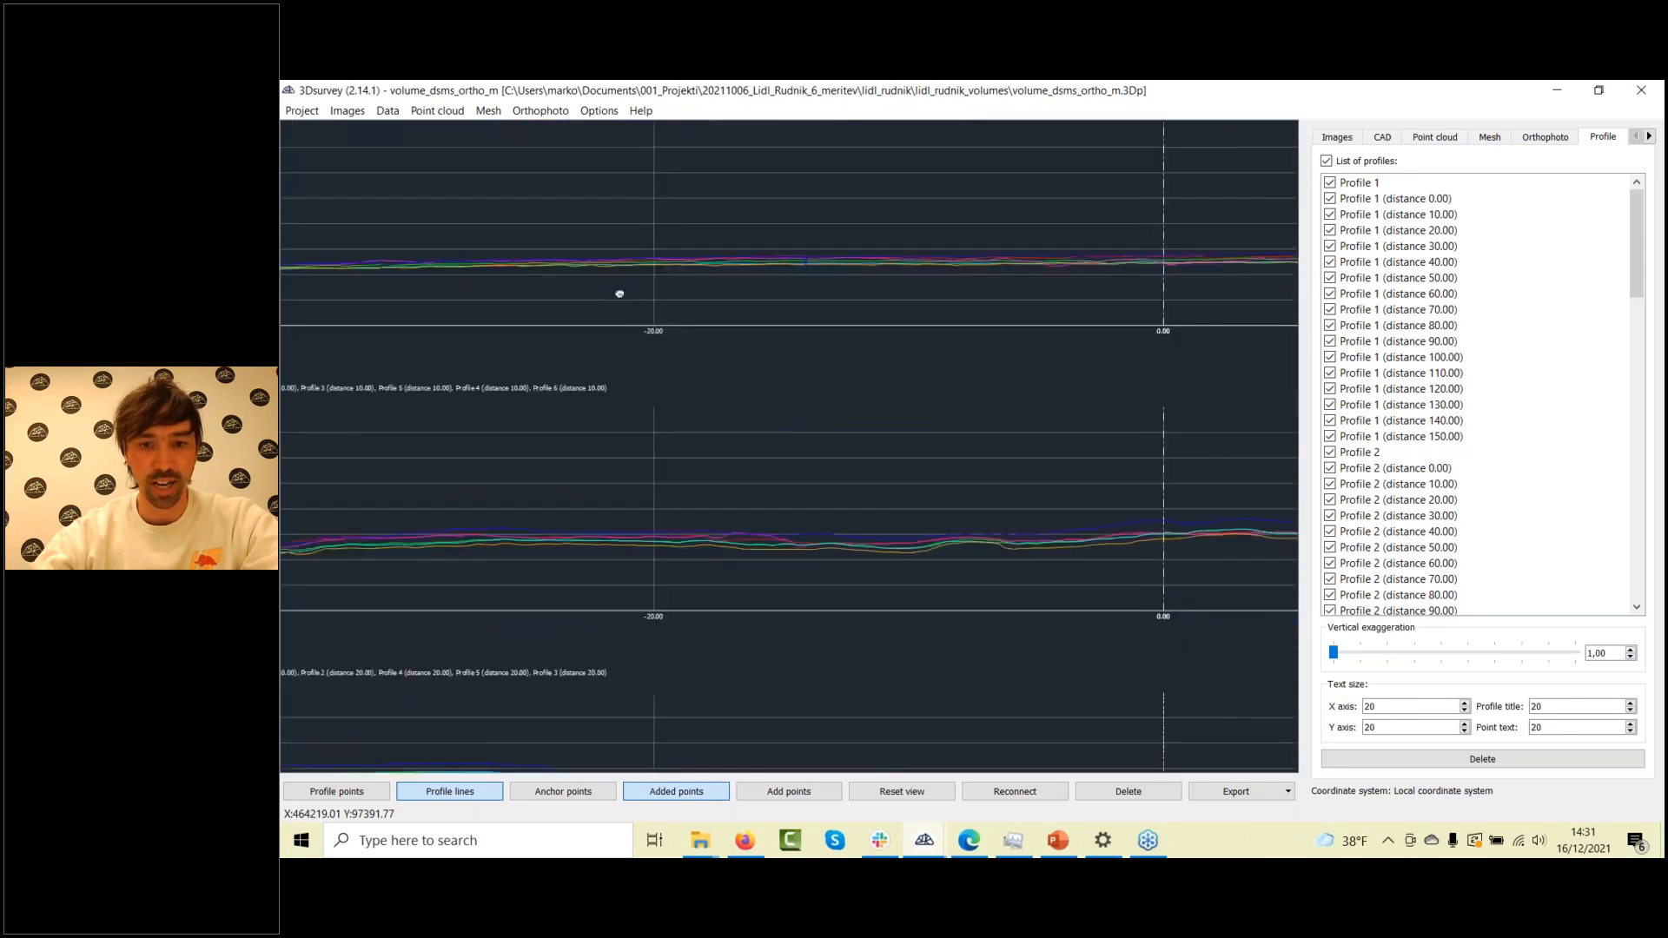
scroll(700, 275, "up", 5)
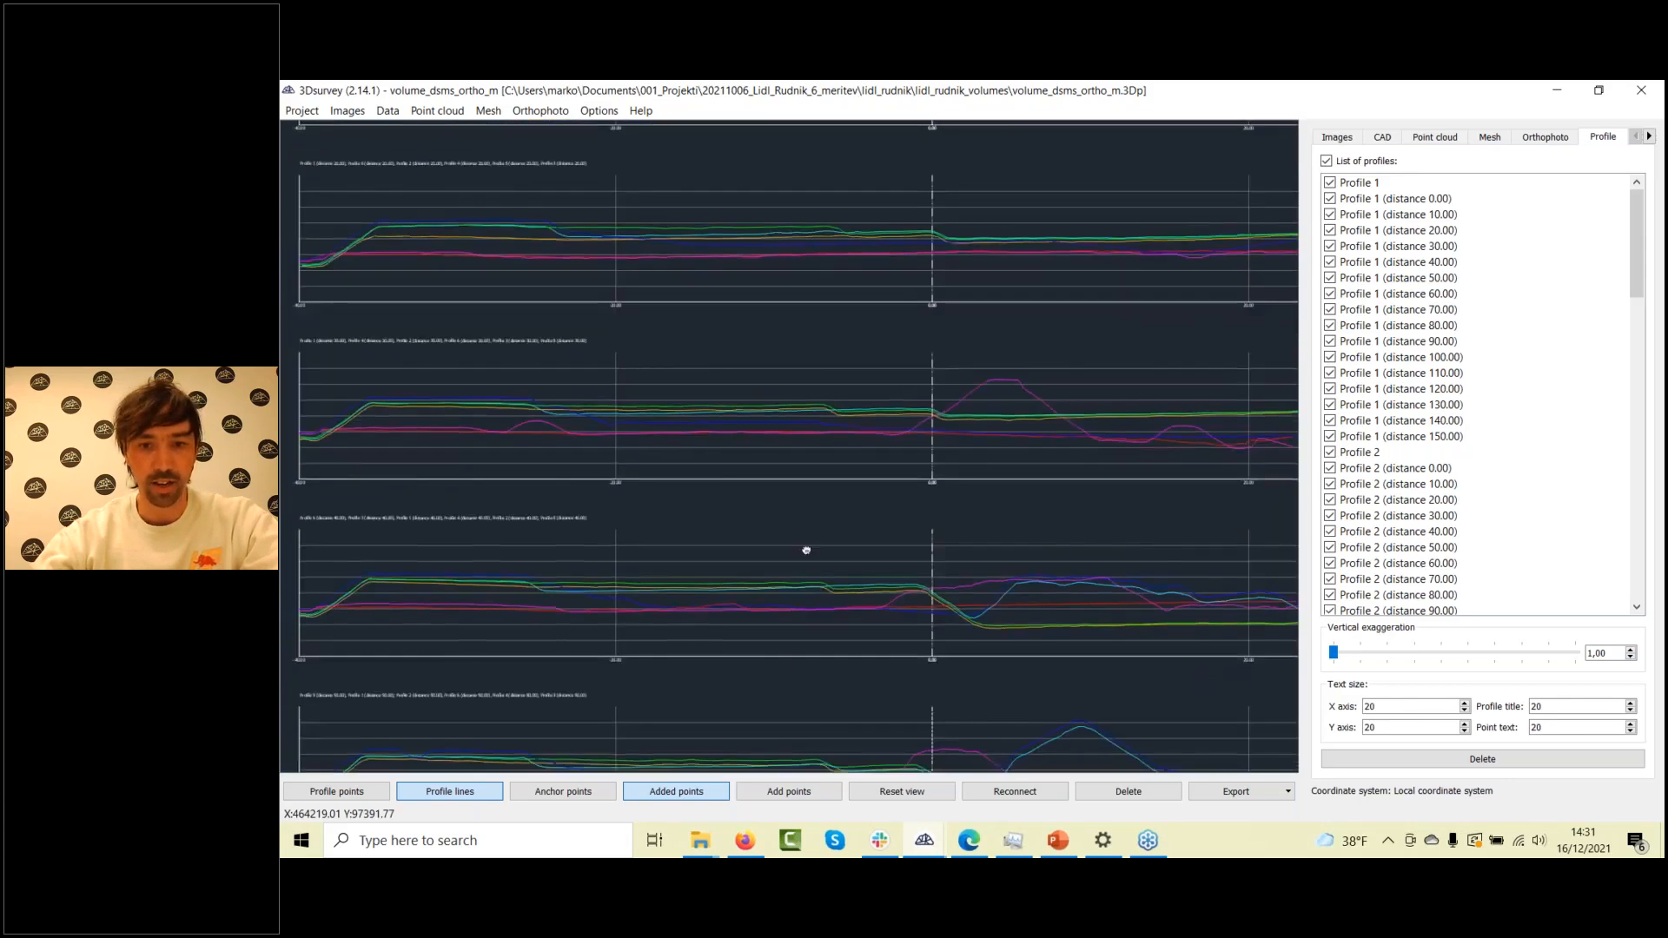
scroll(1080, 558, "up", 5)
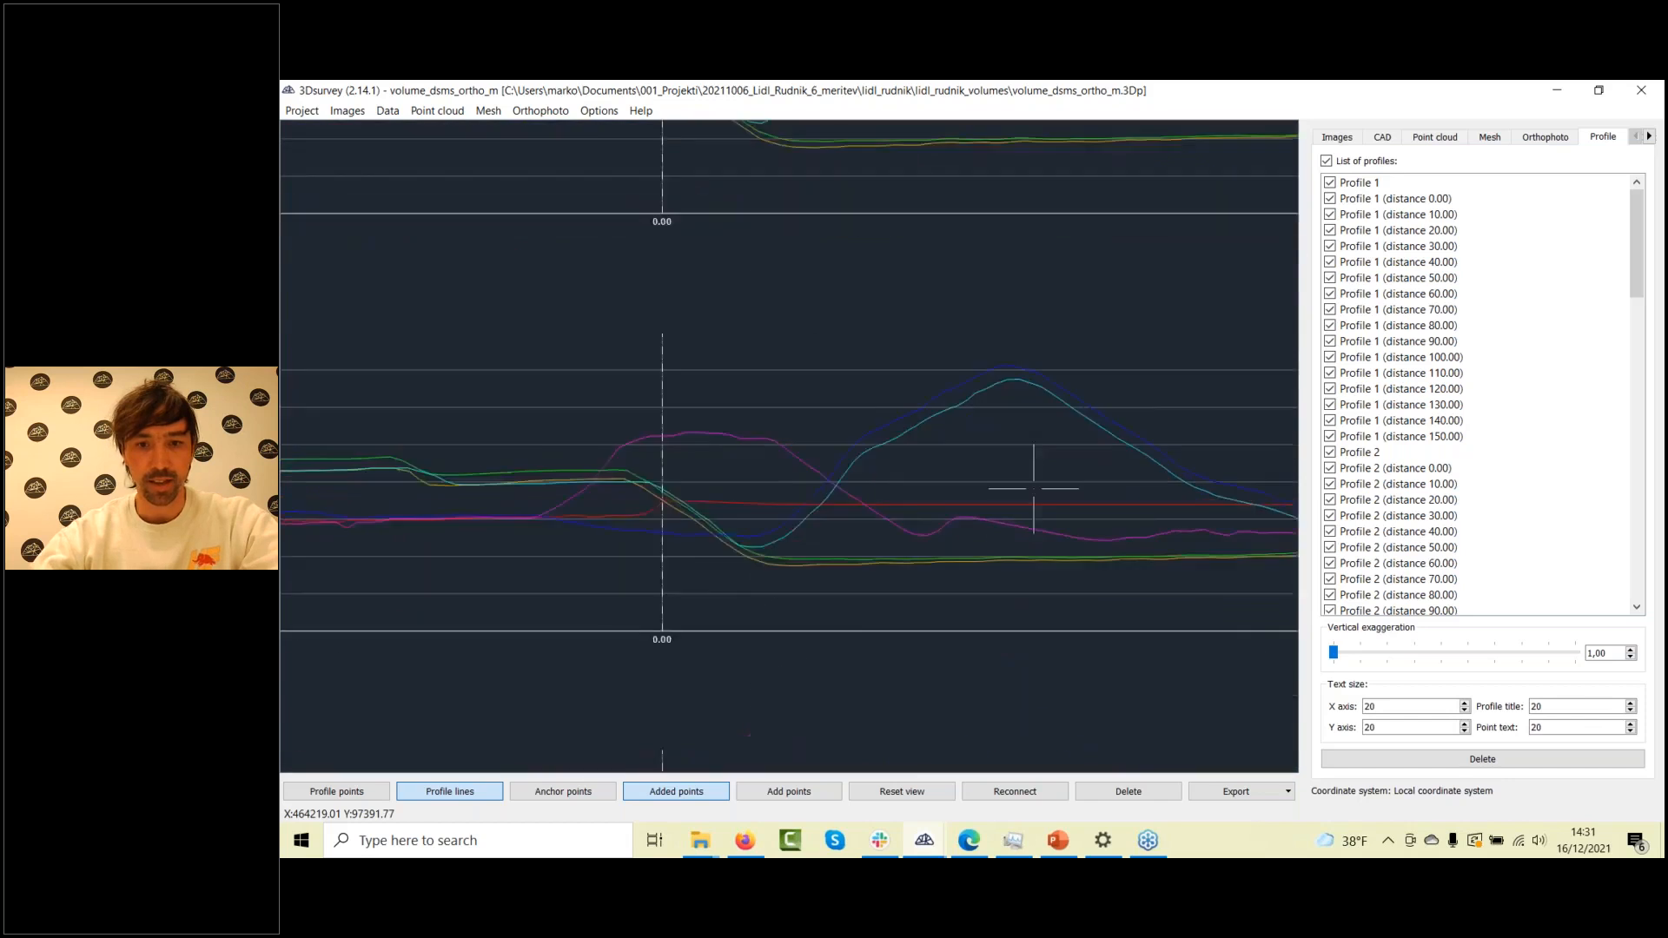
left_click_drag(961, 511, 708, 528)
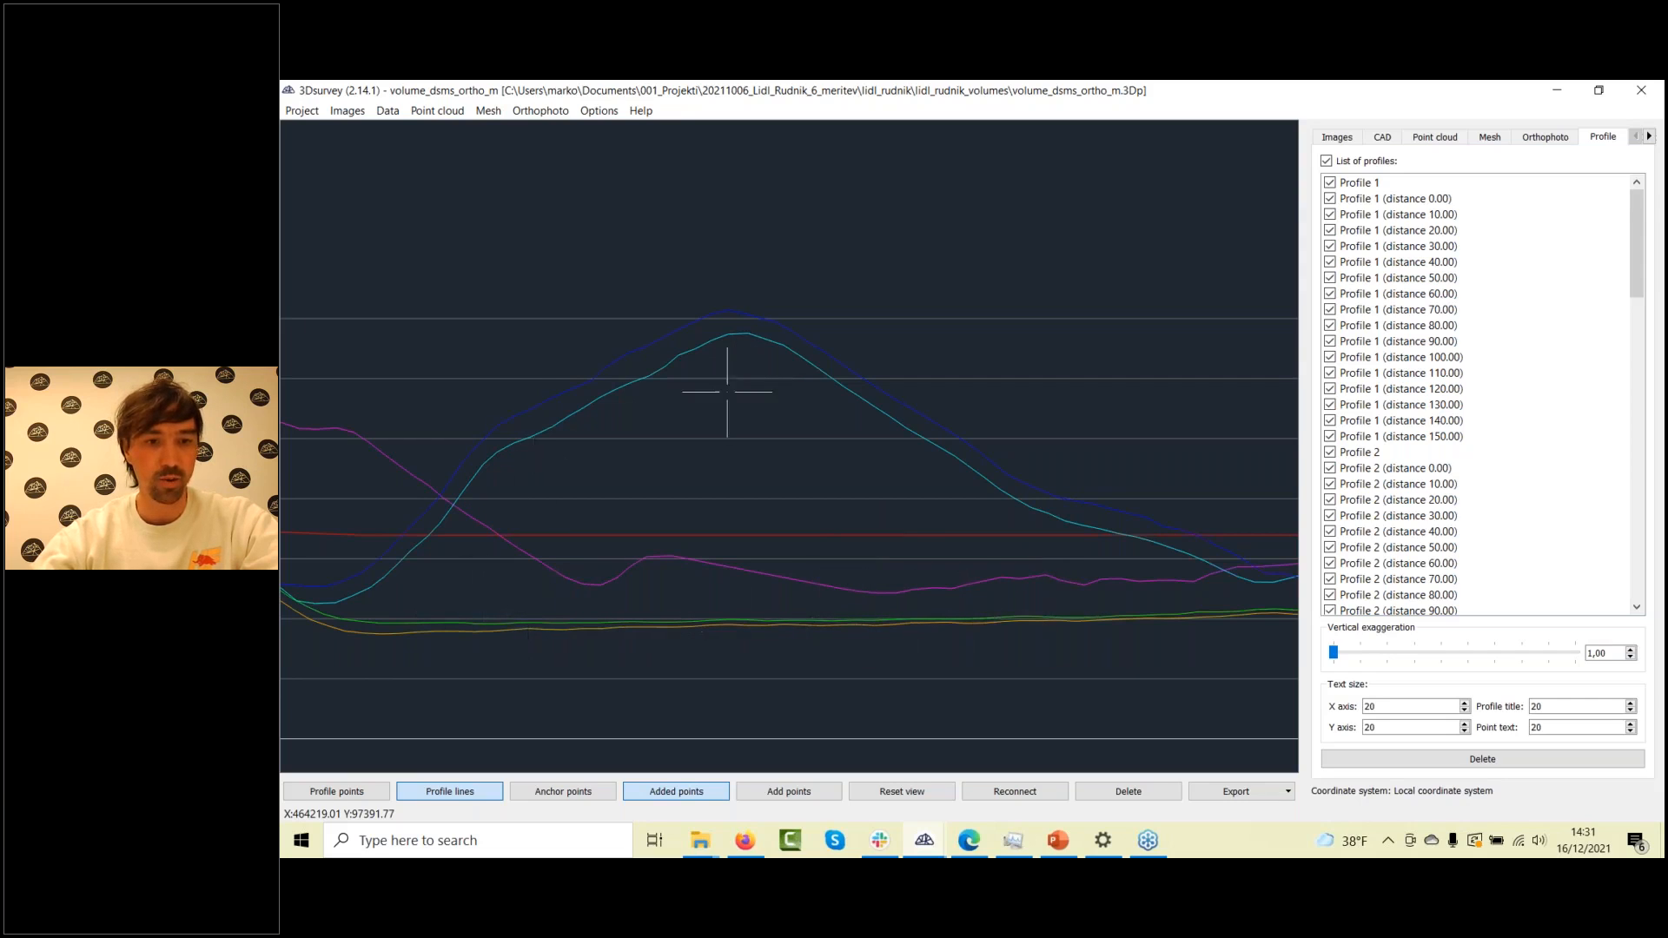
scroll(721, 387, "down", 5)
scroll(718, 441, "down", 8)
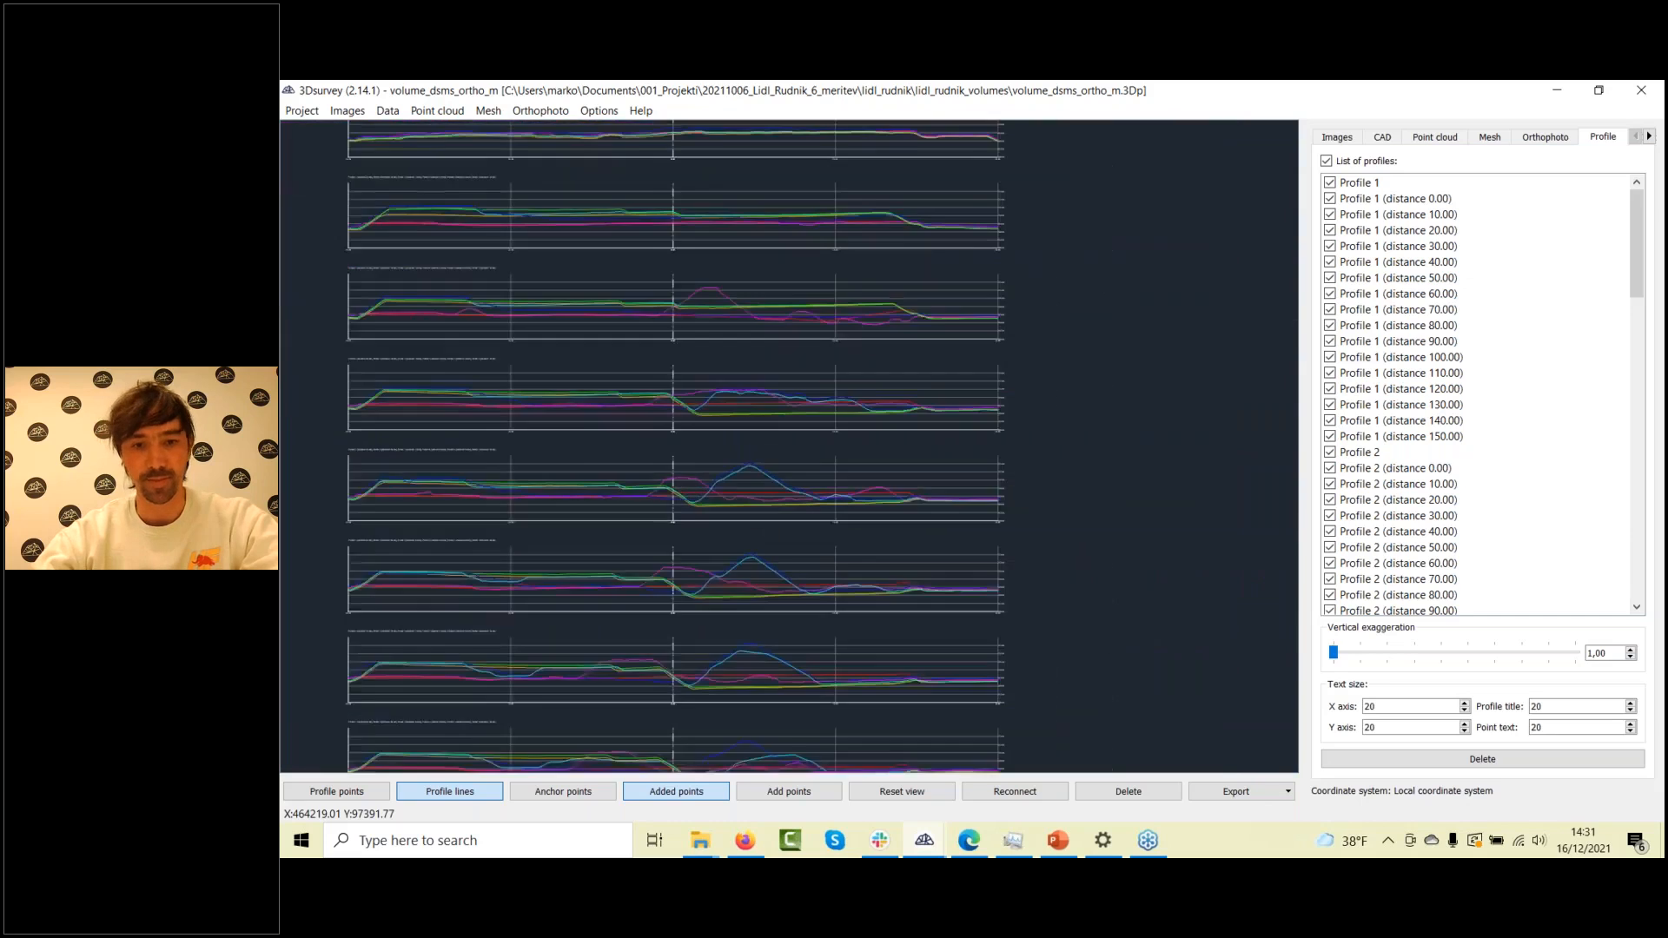
scroll(946, 470, "up", 3)
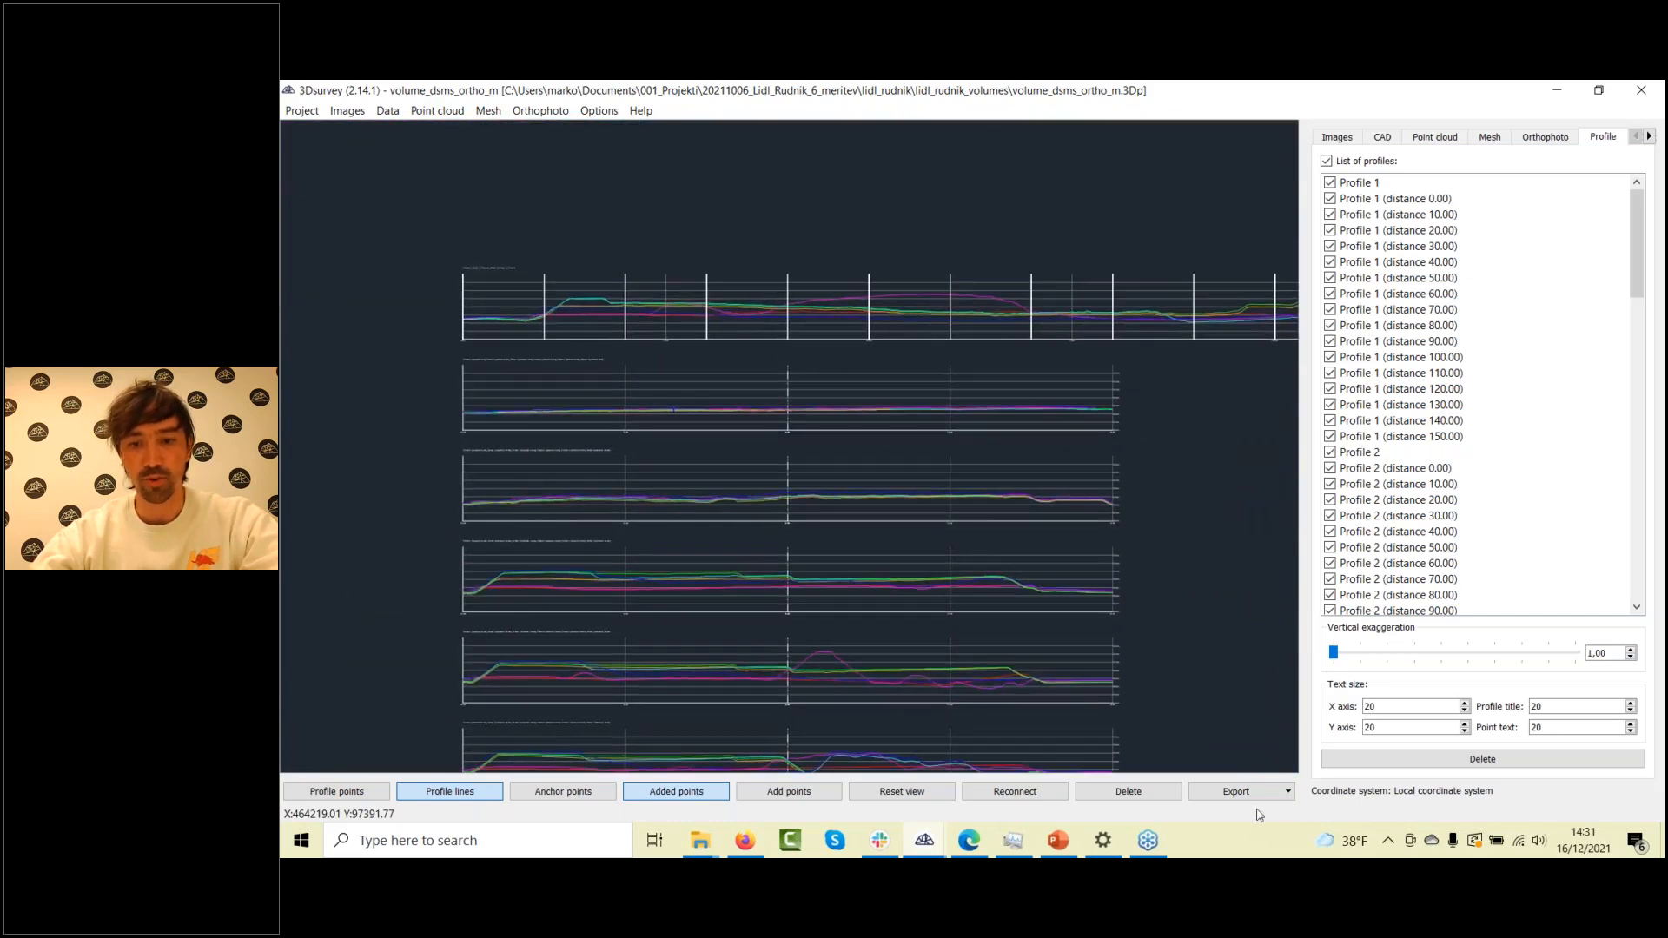
Check which export formats are offered for the profiles
left_click(1262, 794)
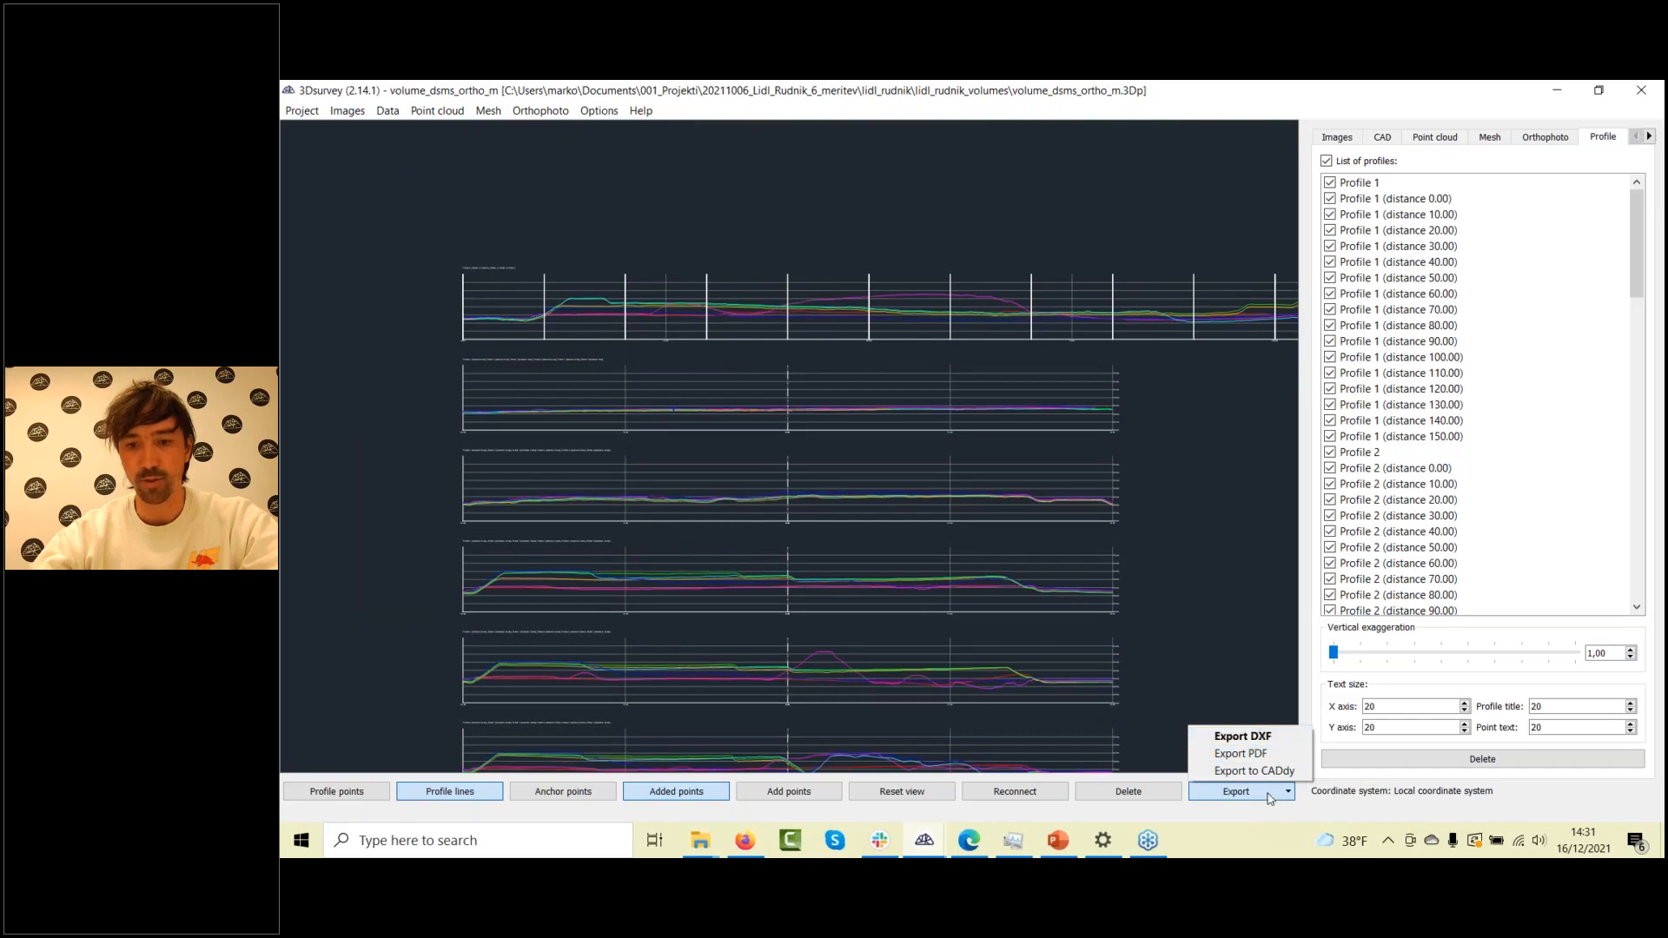
left_click(1260, 812)
scroll(1117, 603, "down", 5)
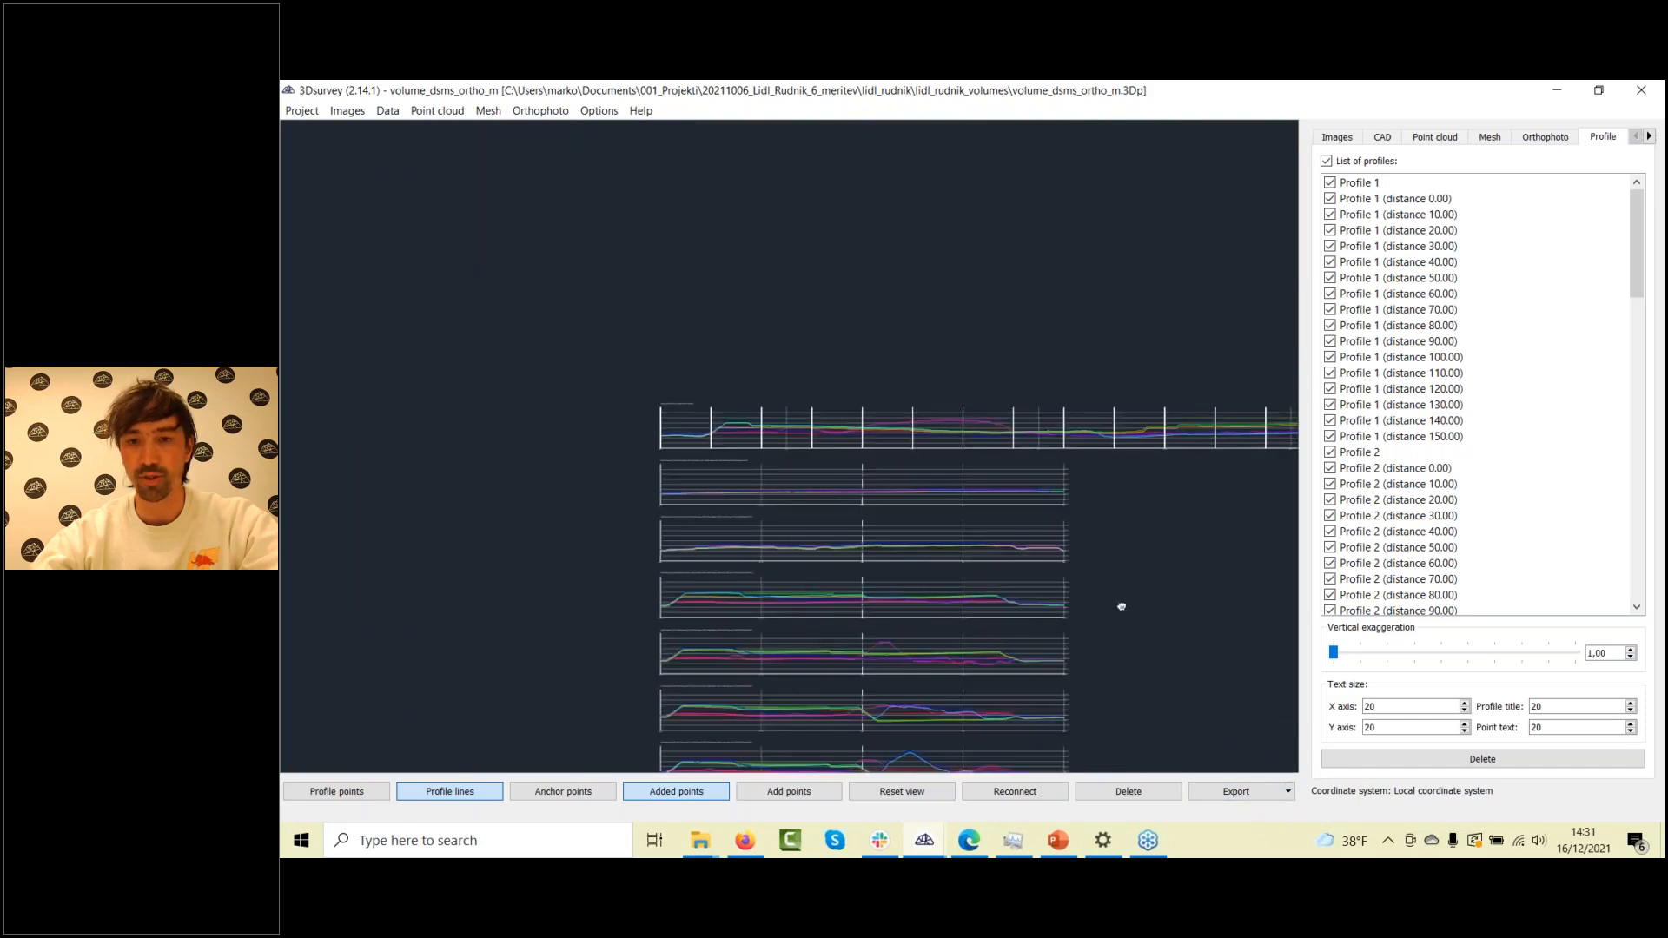
scroll(705, 554, "up", 6)
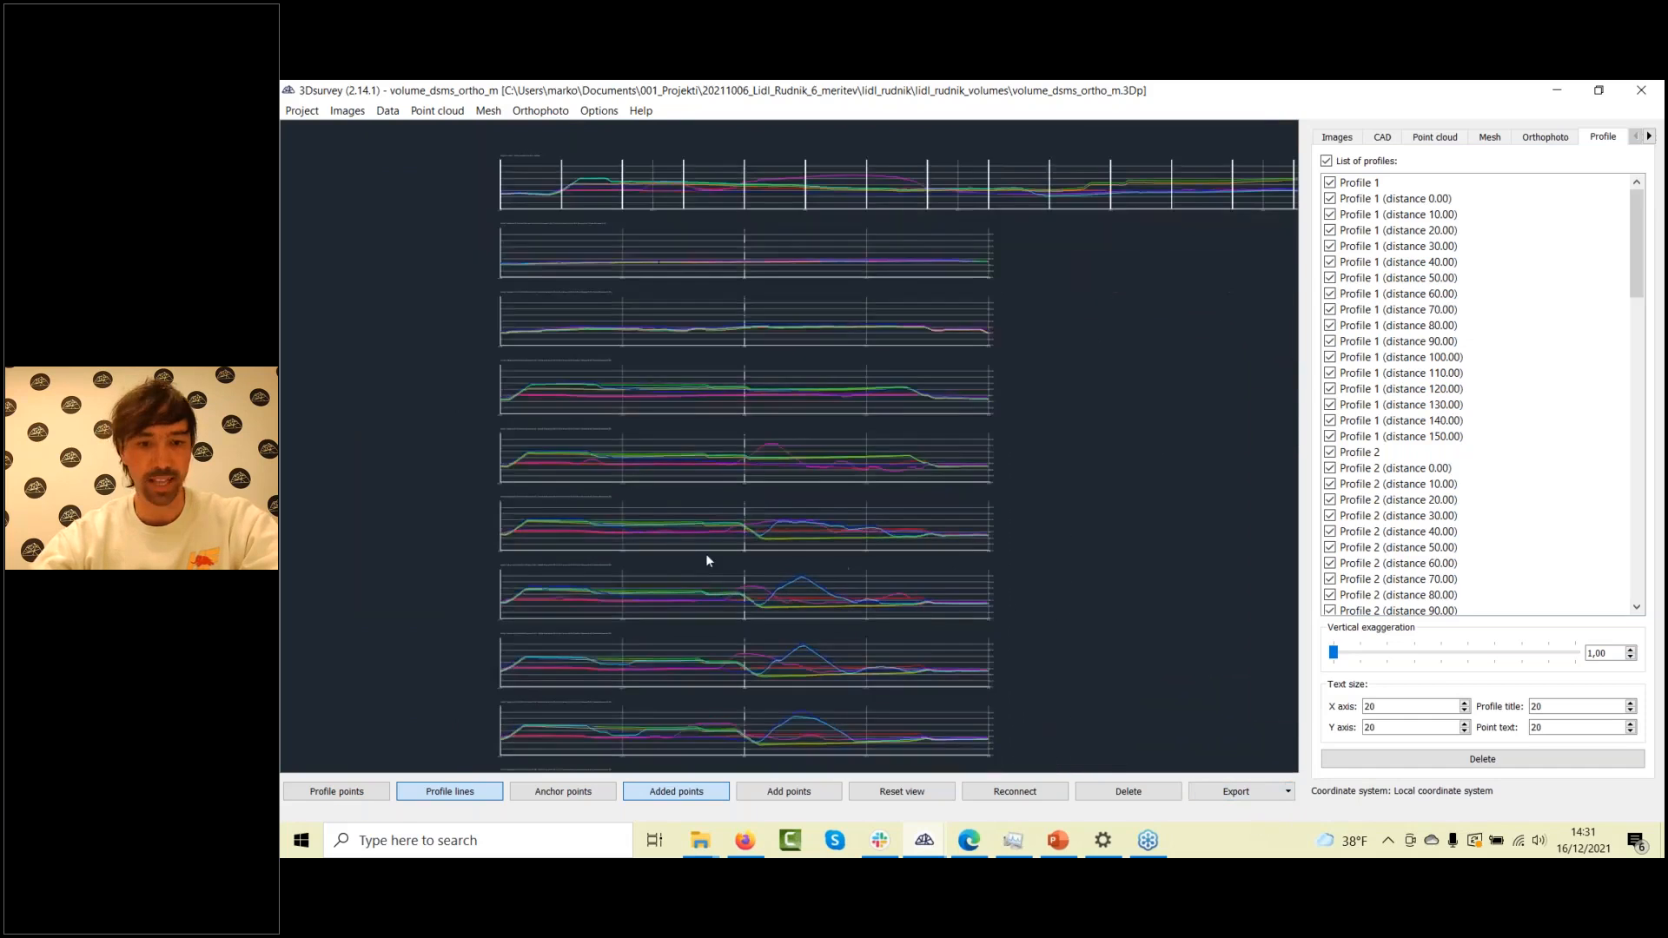
Show the profile points and anchor points, and raise one anchor point of the blue profile line into a peak
scroll(927, 573, "up", 4)
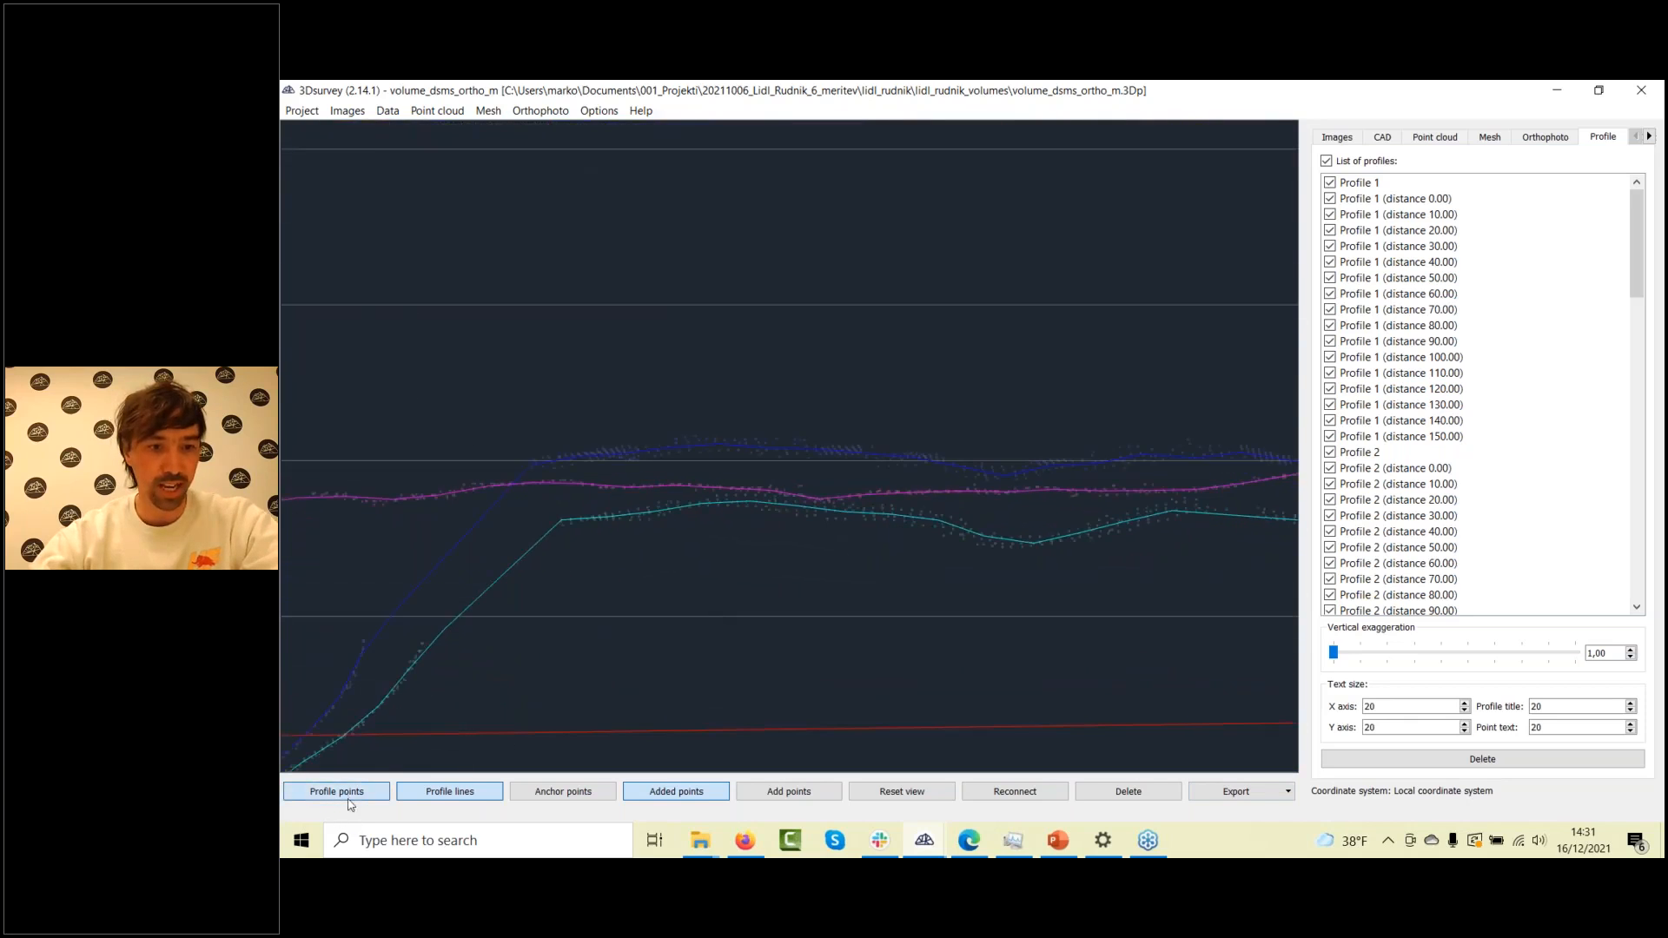
left_click(569, 792)
left_click_drag(720, 444, 726, 316)
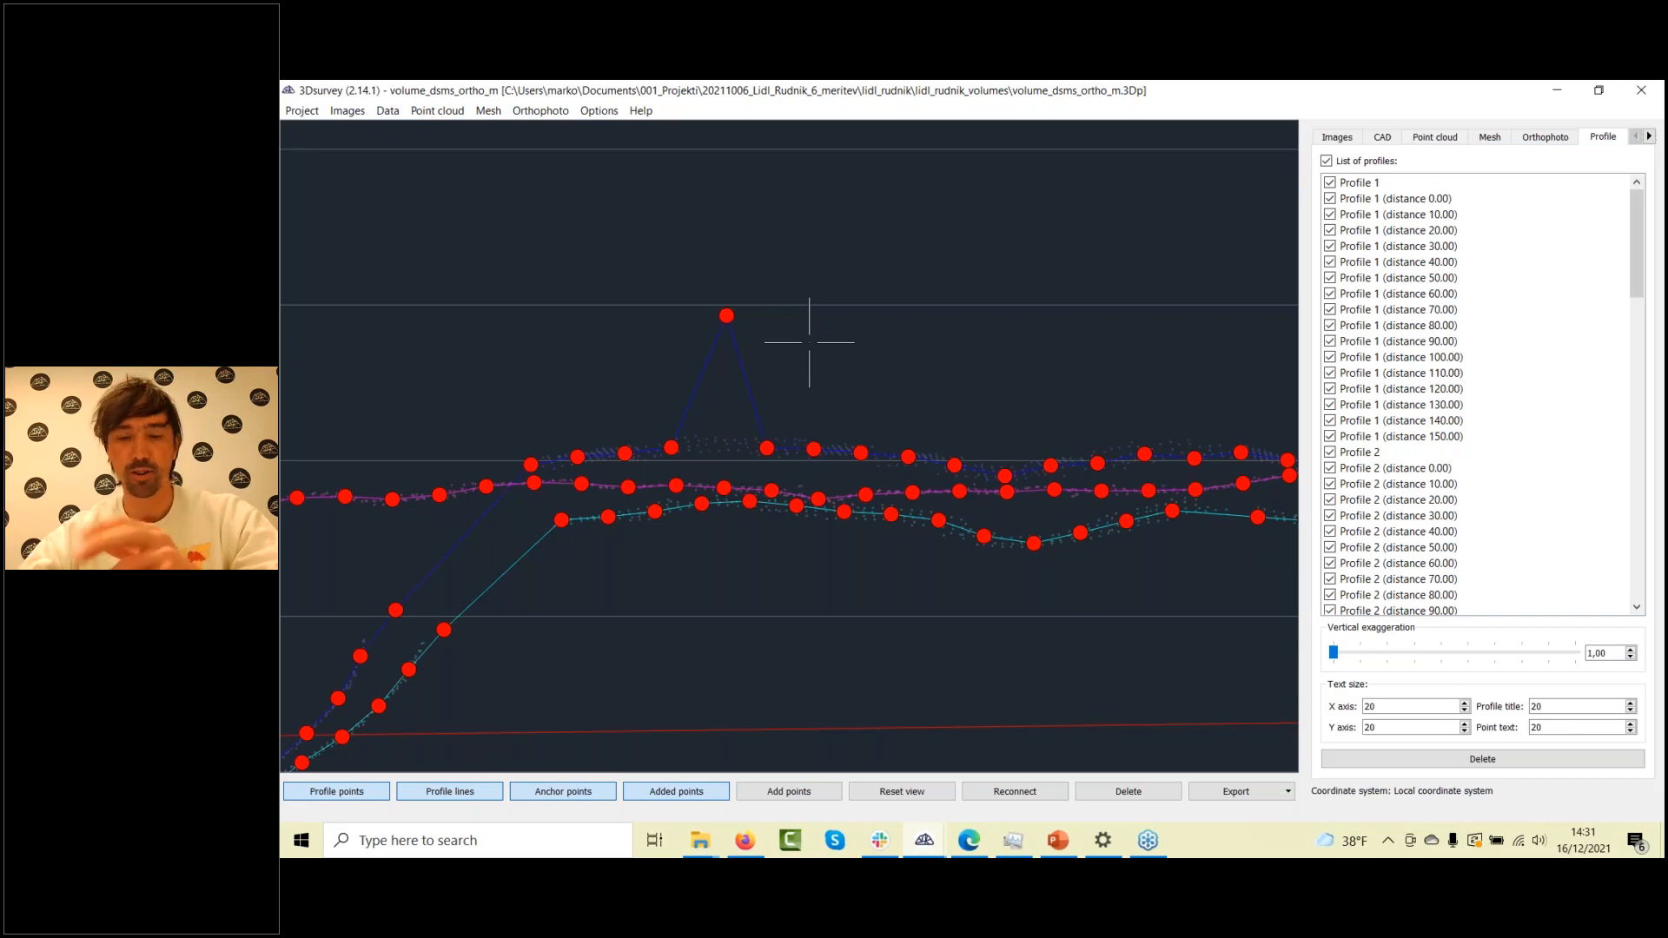
Raise the neighbouring anchor point on the blue line, lower it back onto the profile points, and hide the anchor points
left_click_drag(767, 449, 791, 304)
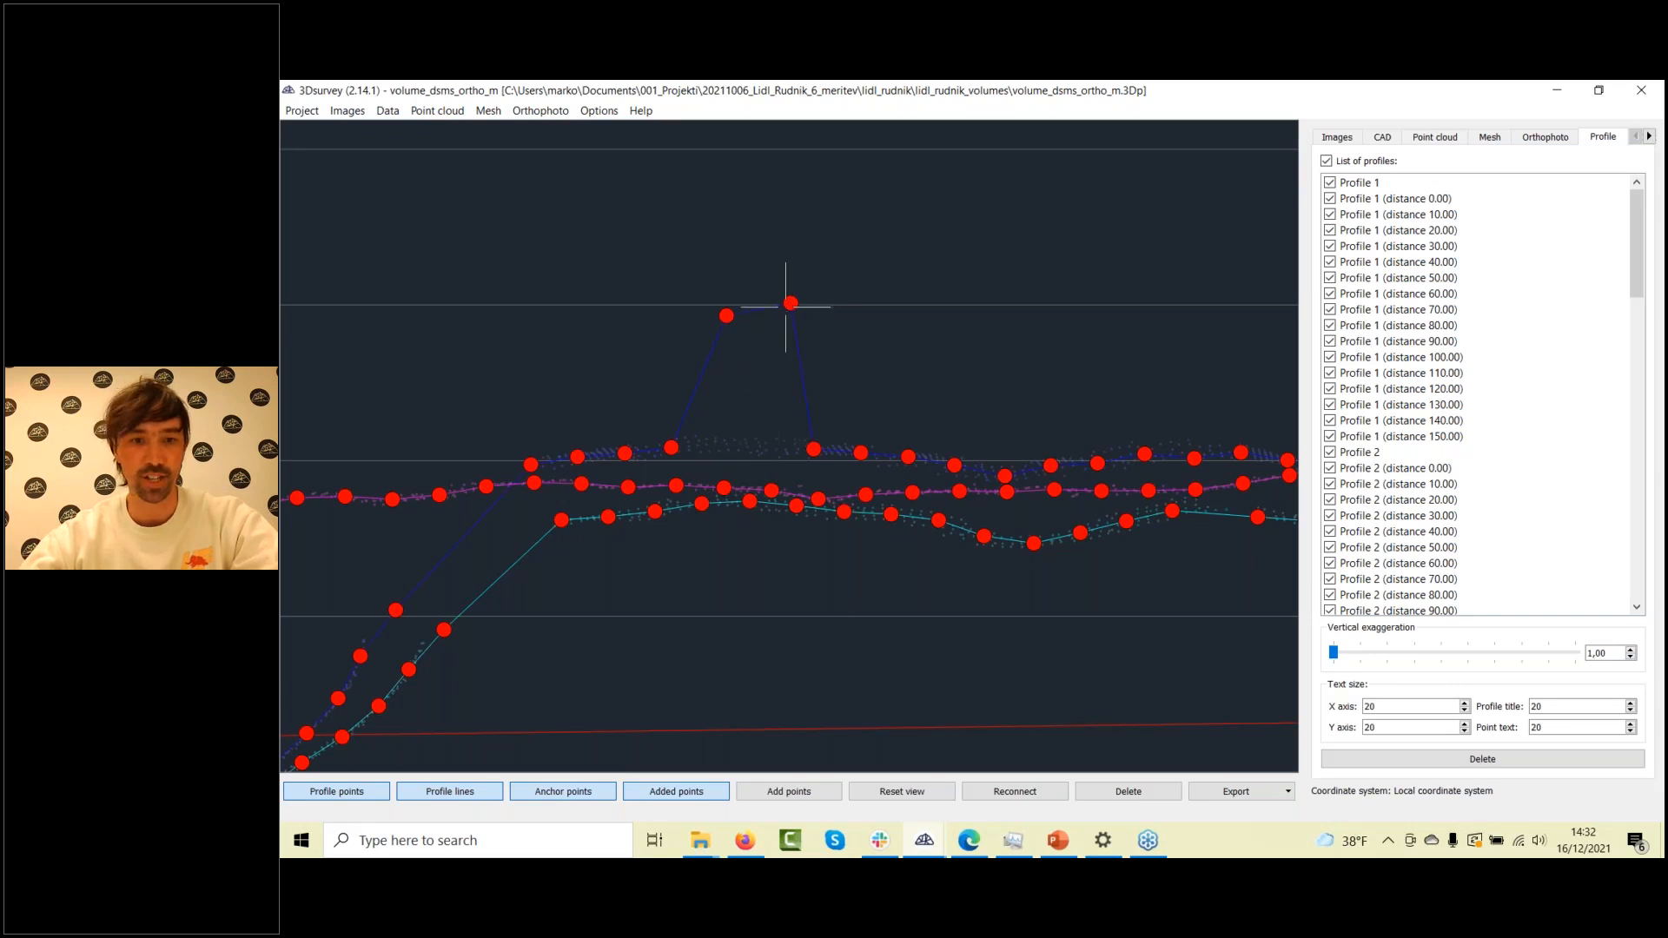
left_click_drag(790, 303, 755, 450)
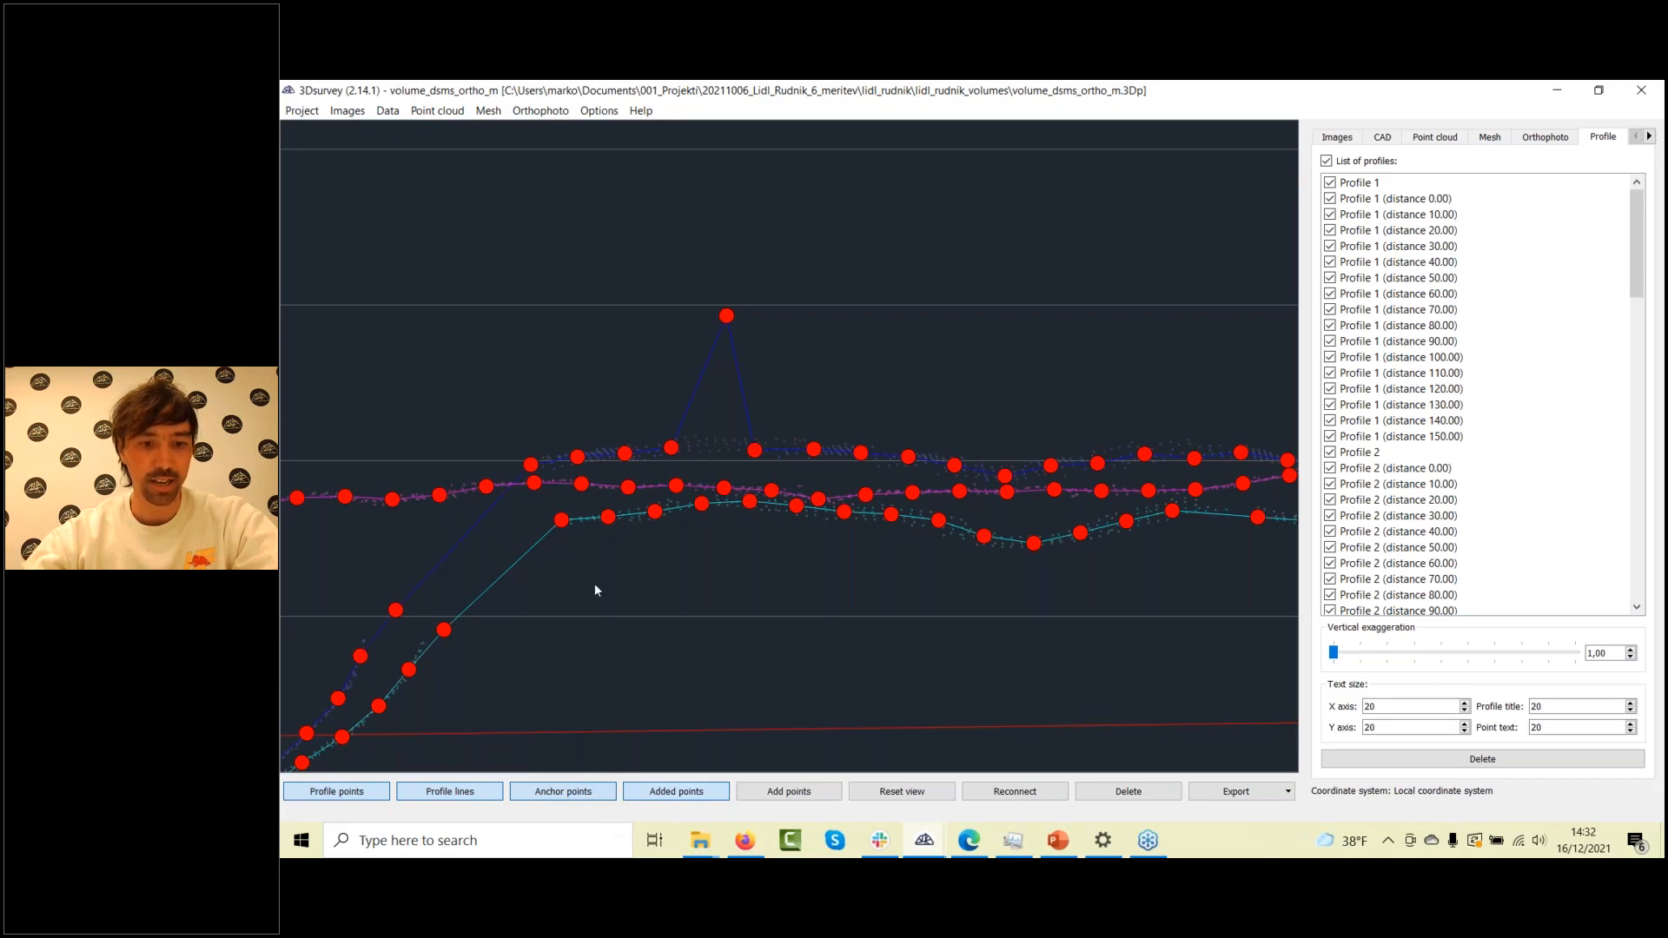
left_click(563, 791)
scroll(841, 435, "down", 12)
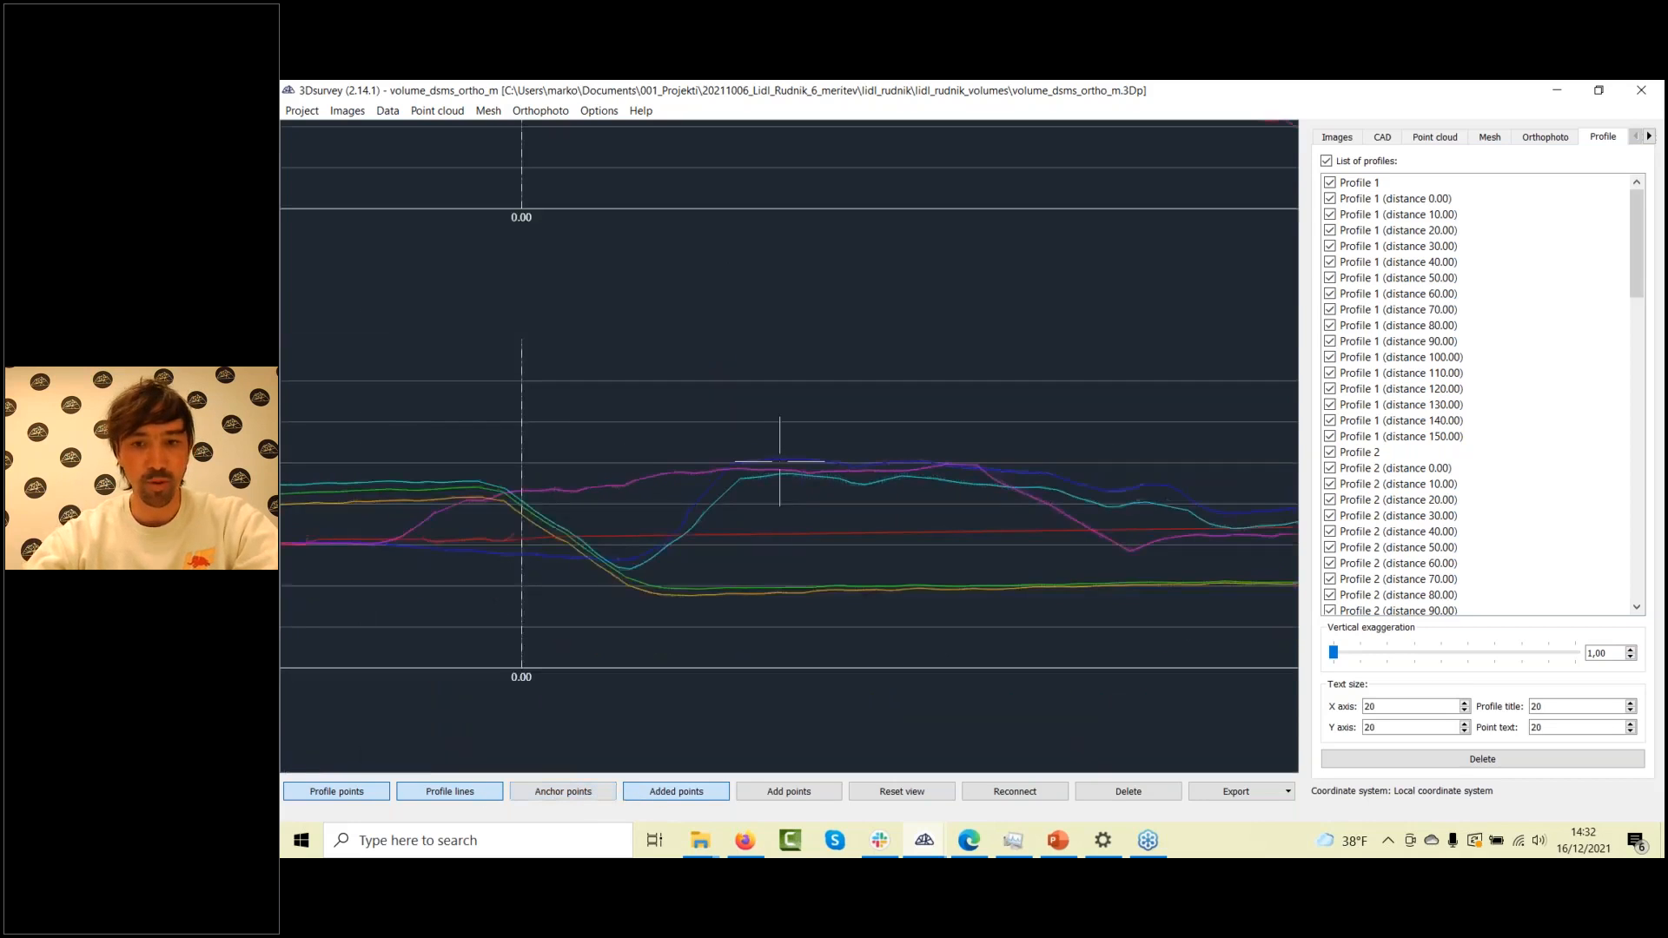
Create a measurements report that includes Profiles 1 to 6 and orthophoto 1
scroll(764, 473, "down", 3)
scroll(739, 396, "down", 1)
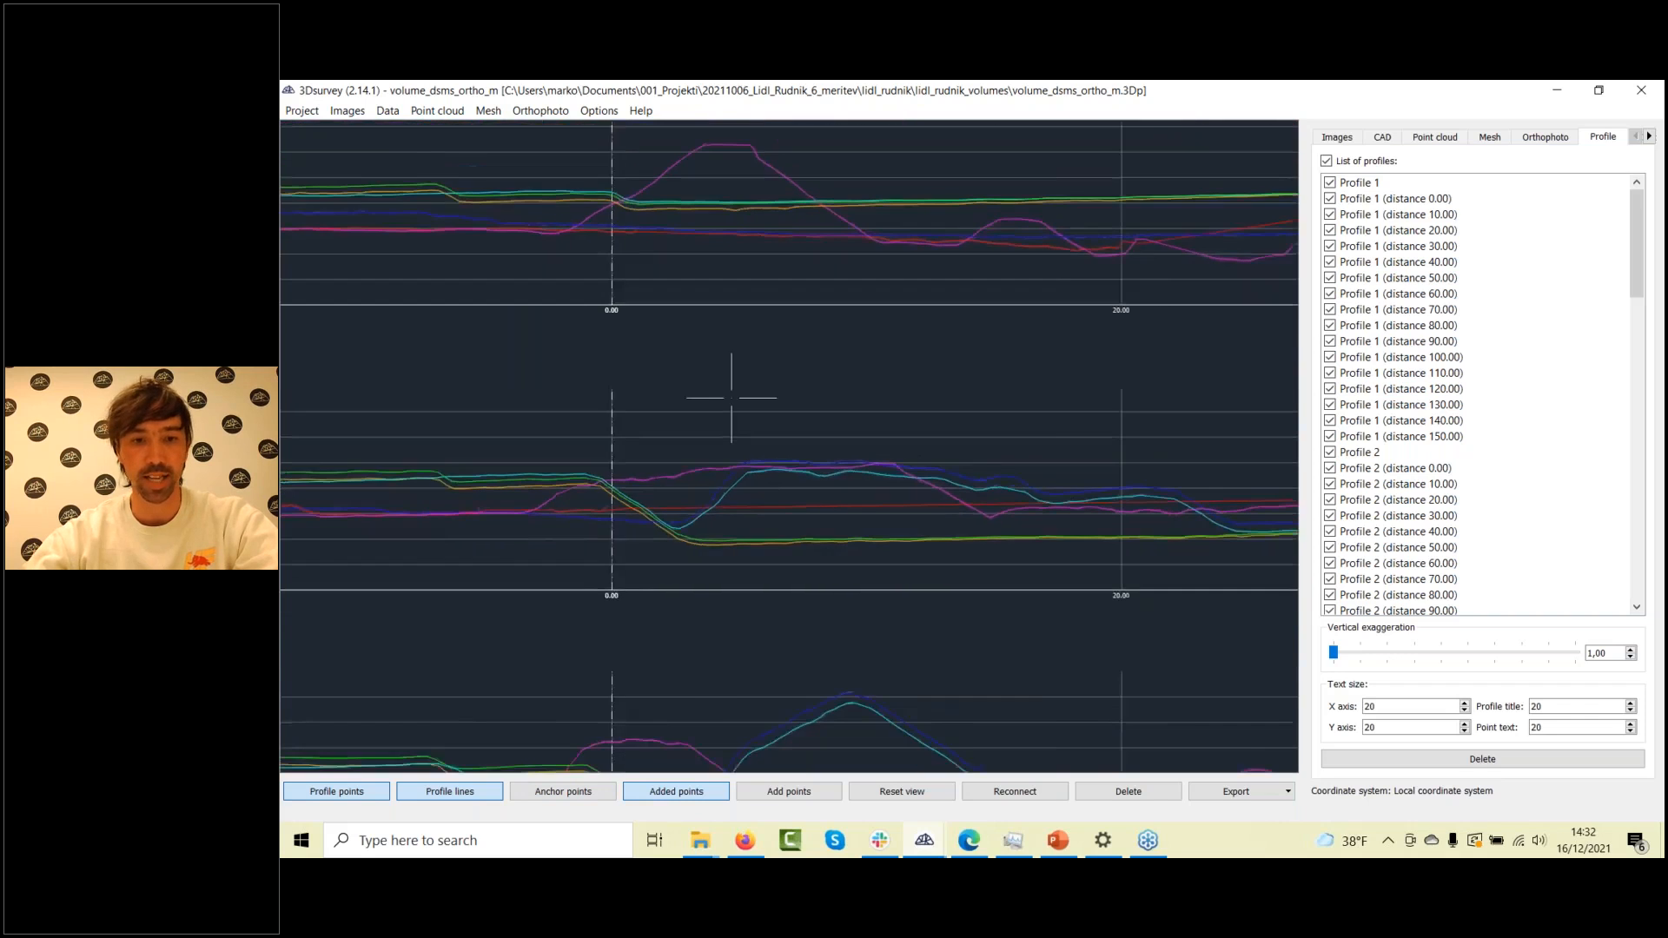
scroll(733, 396, "down", 1)
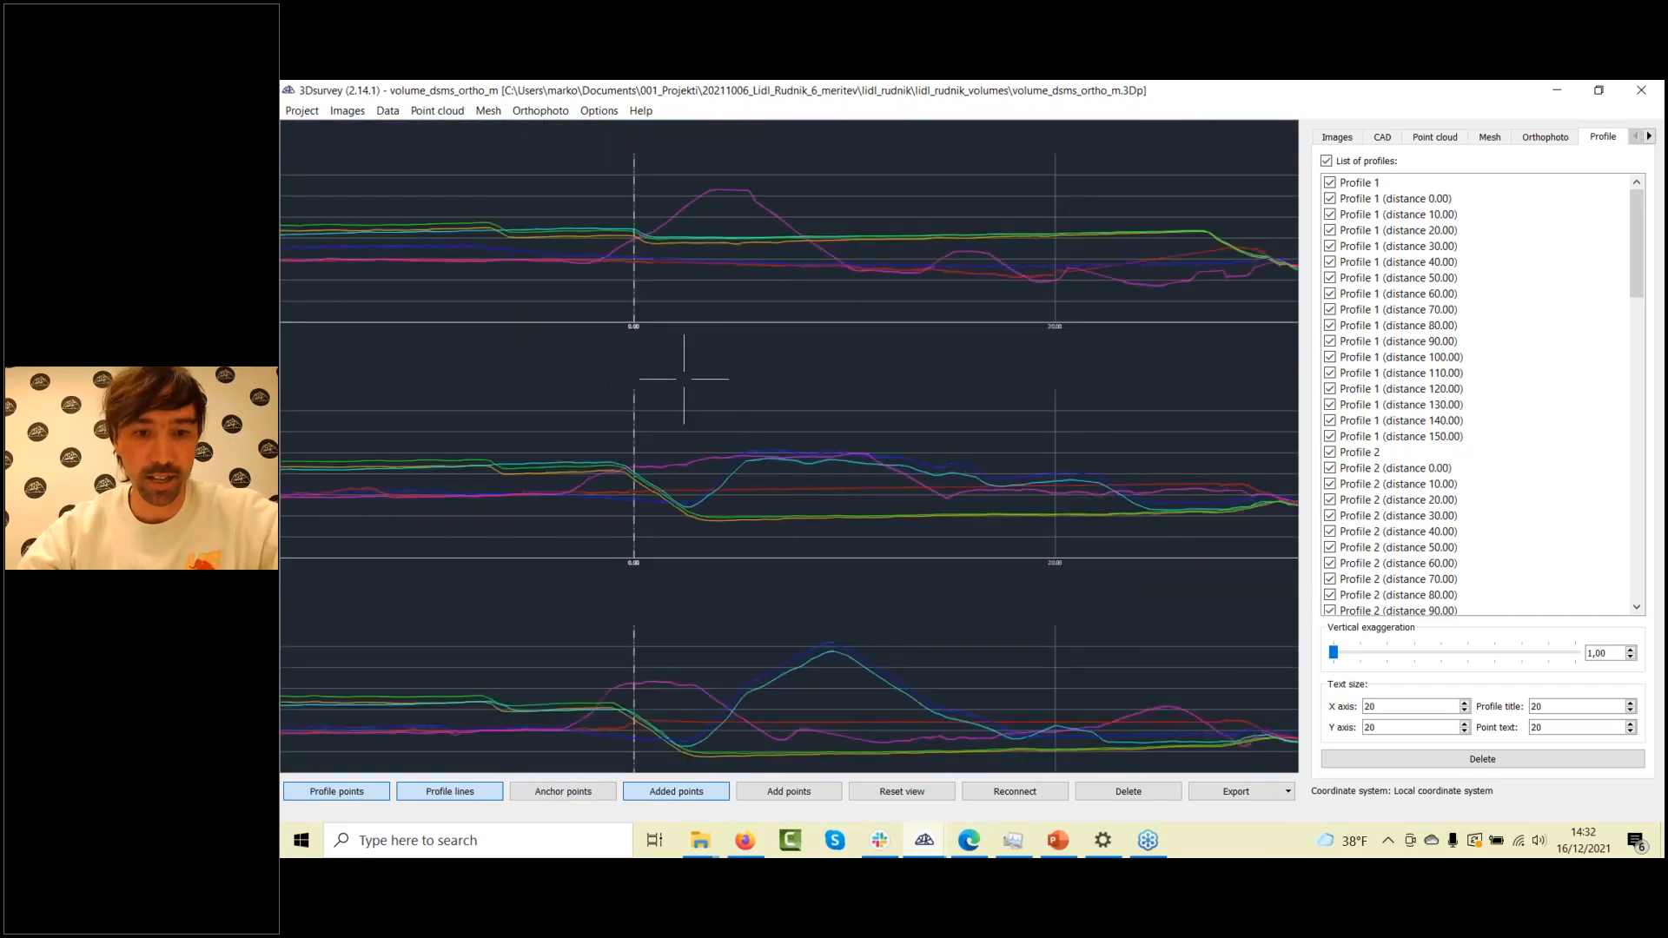
scroll(668, 434, "down", 3)
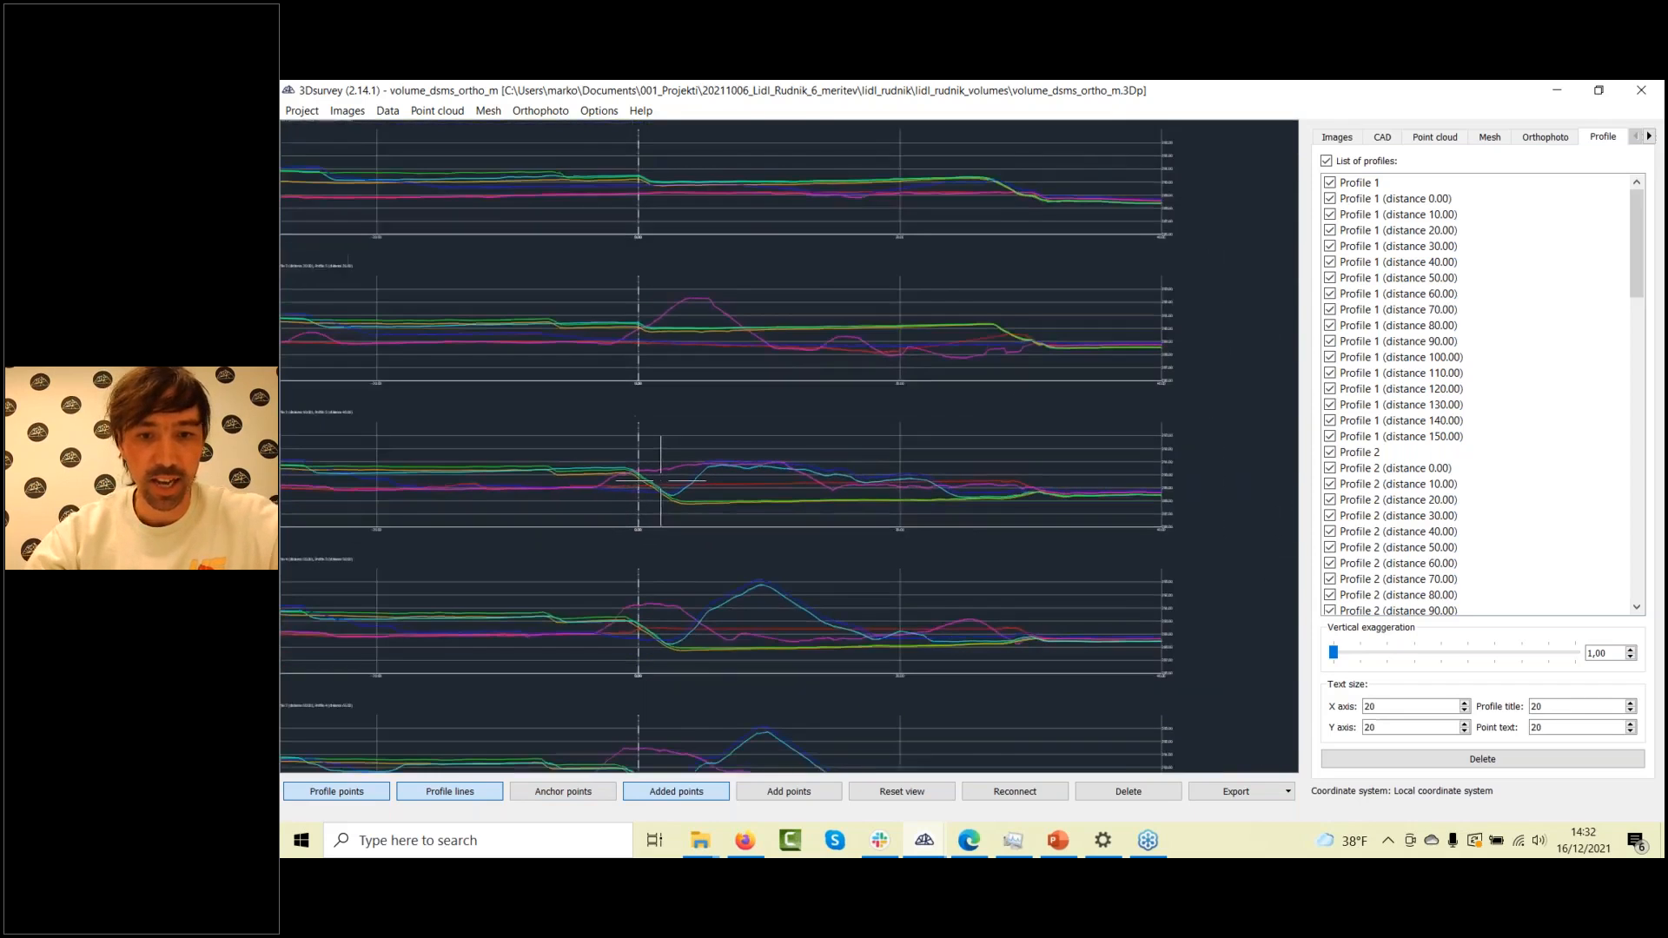
scroll(695, 476, "up", 3)
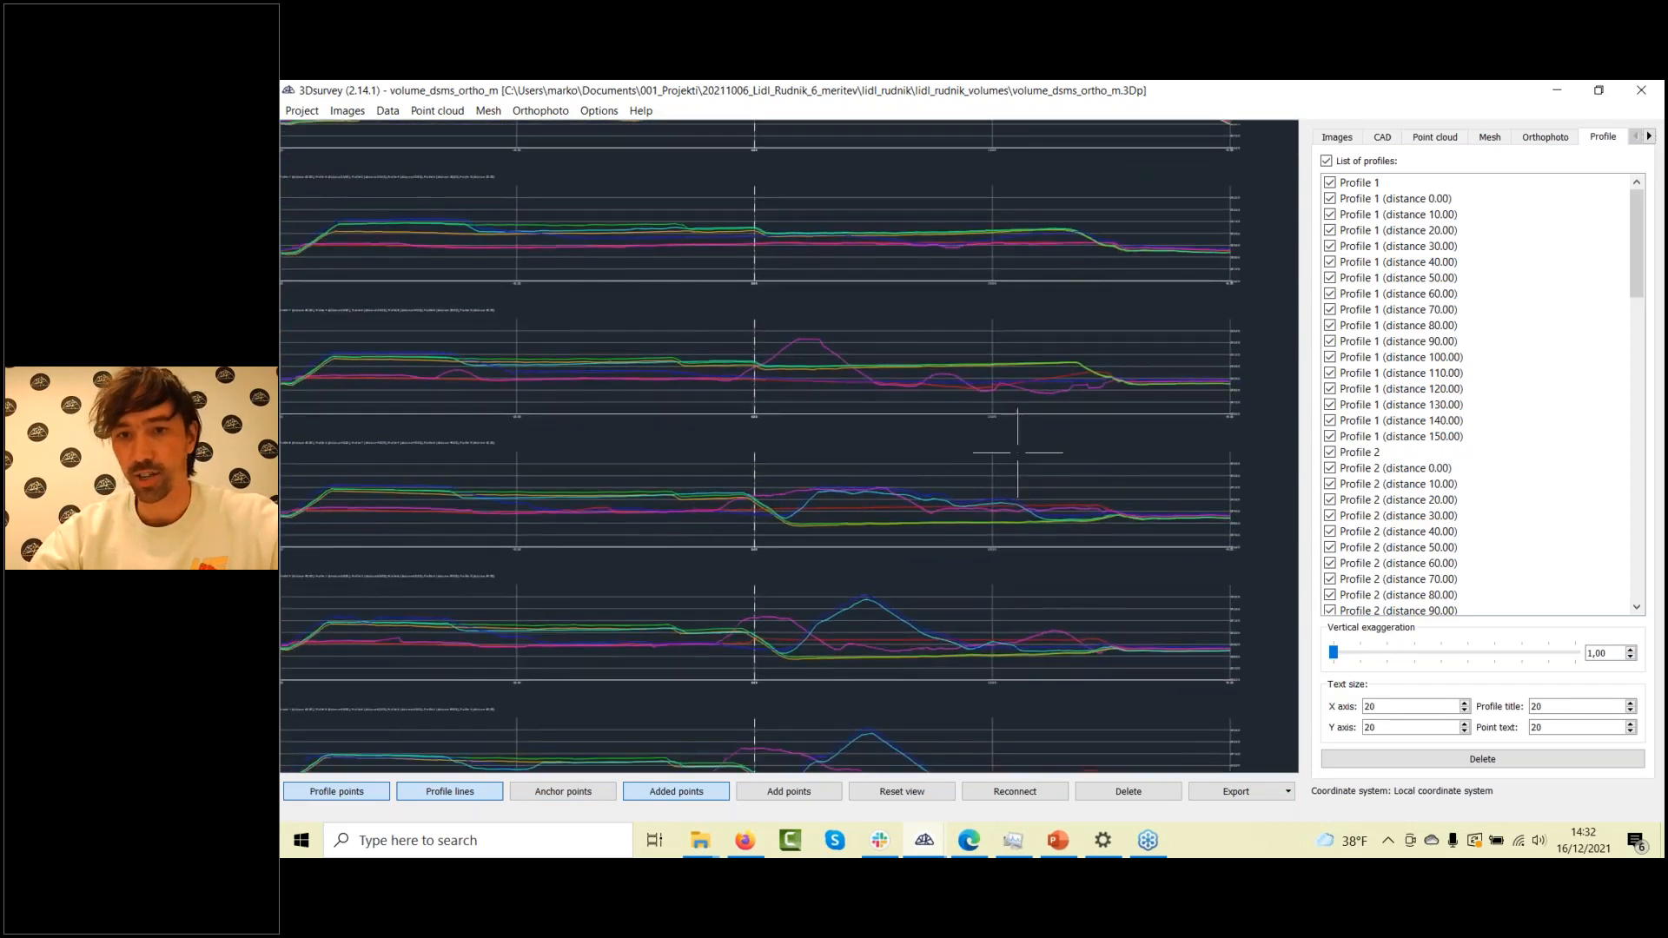
left_click(308, 113)
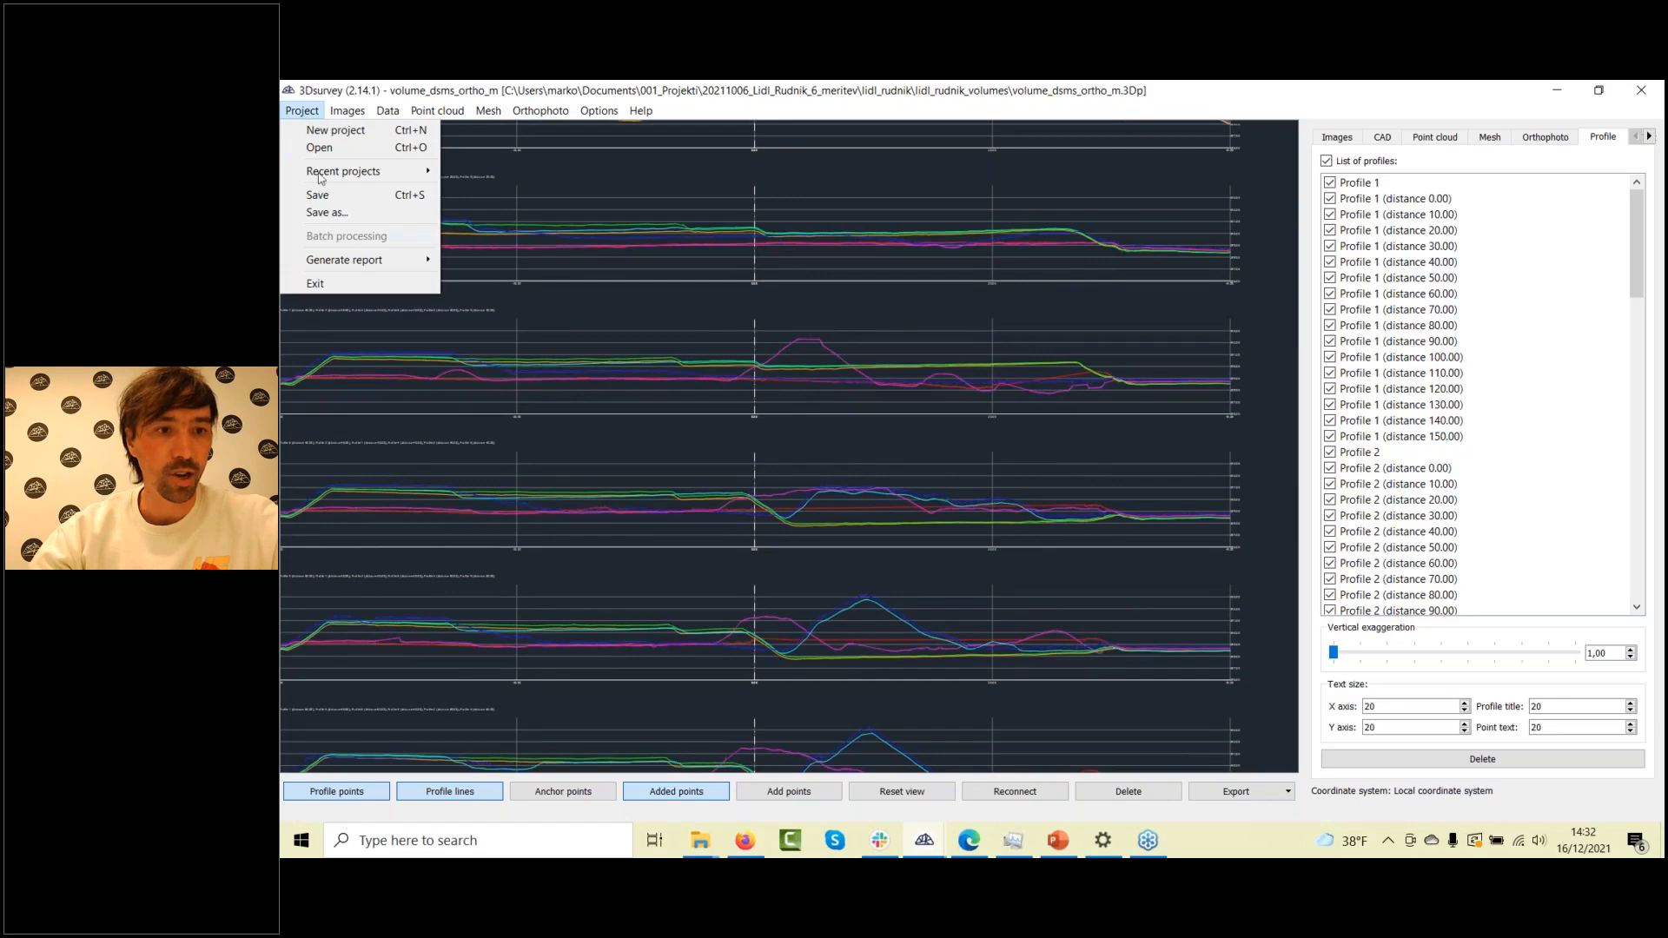
mouse_move(337, 262)
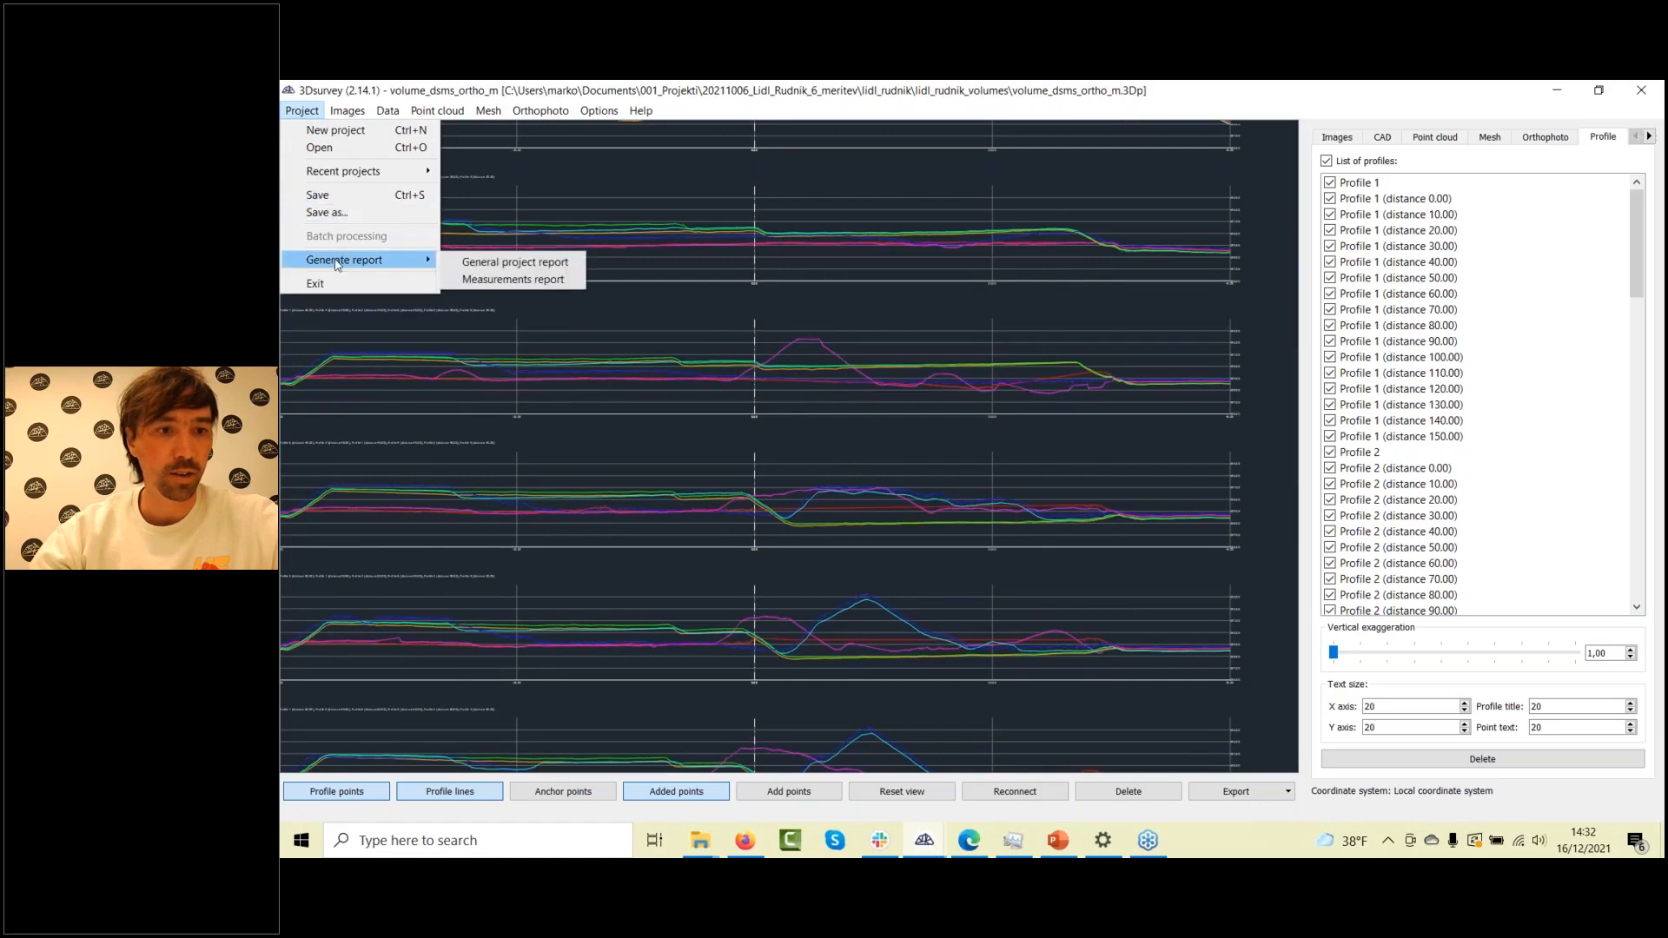
left_click(484, 279)
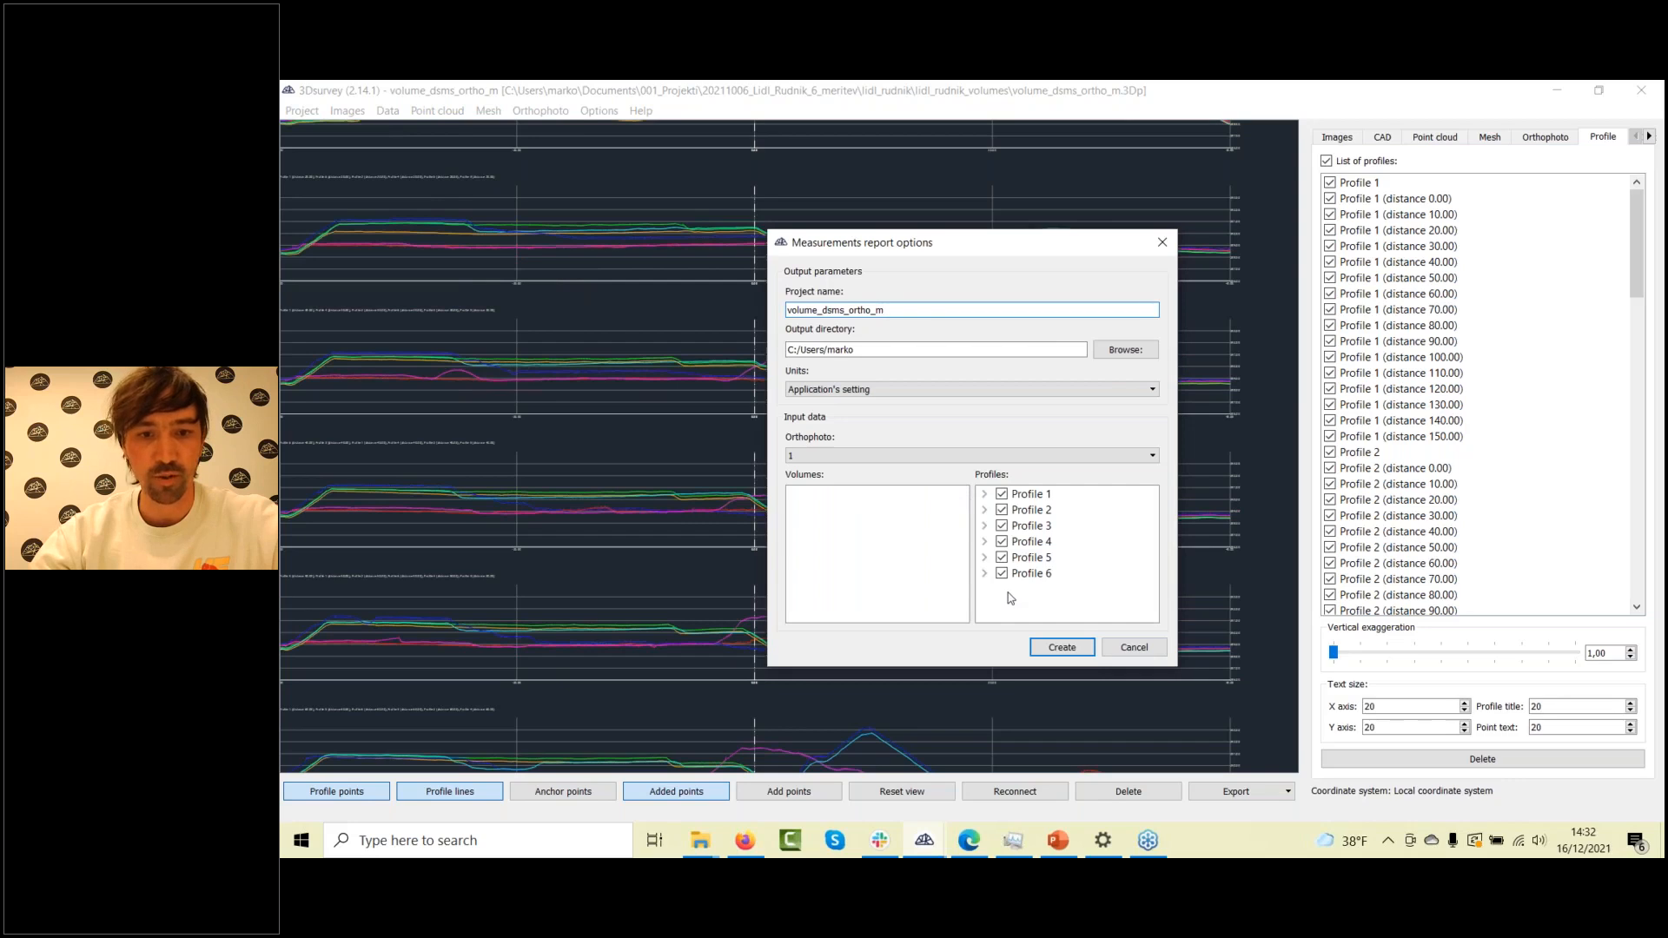
left_click(1057, 650)
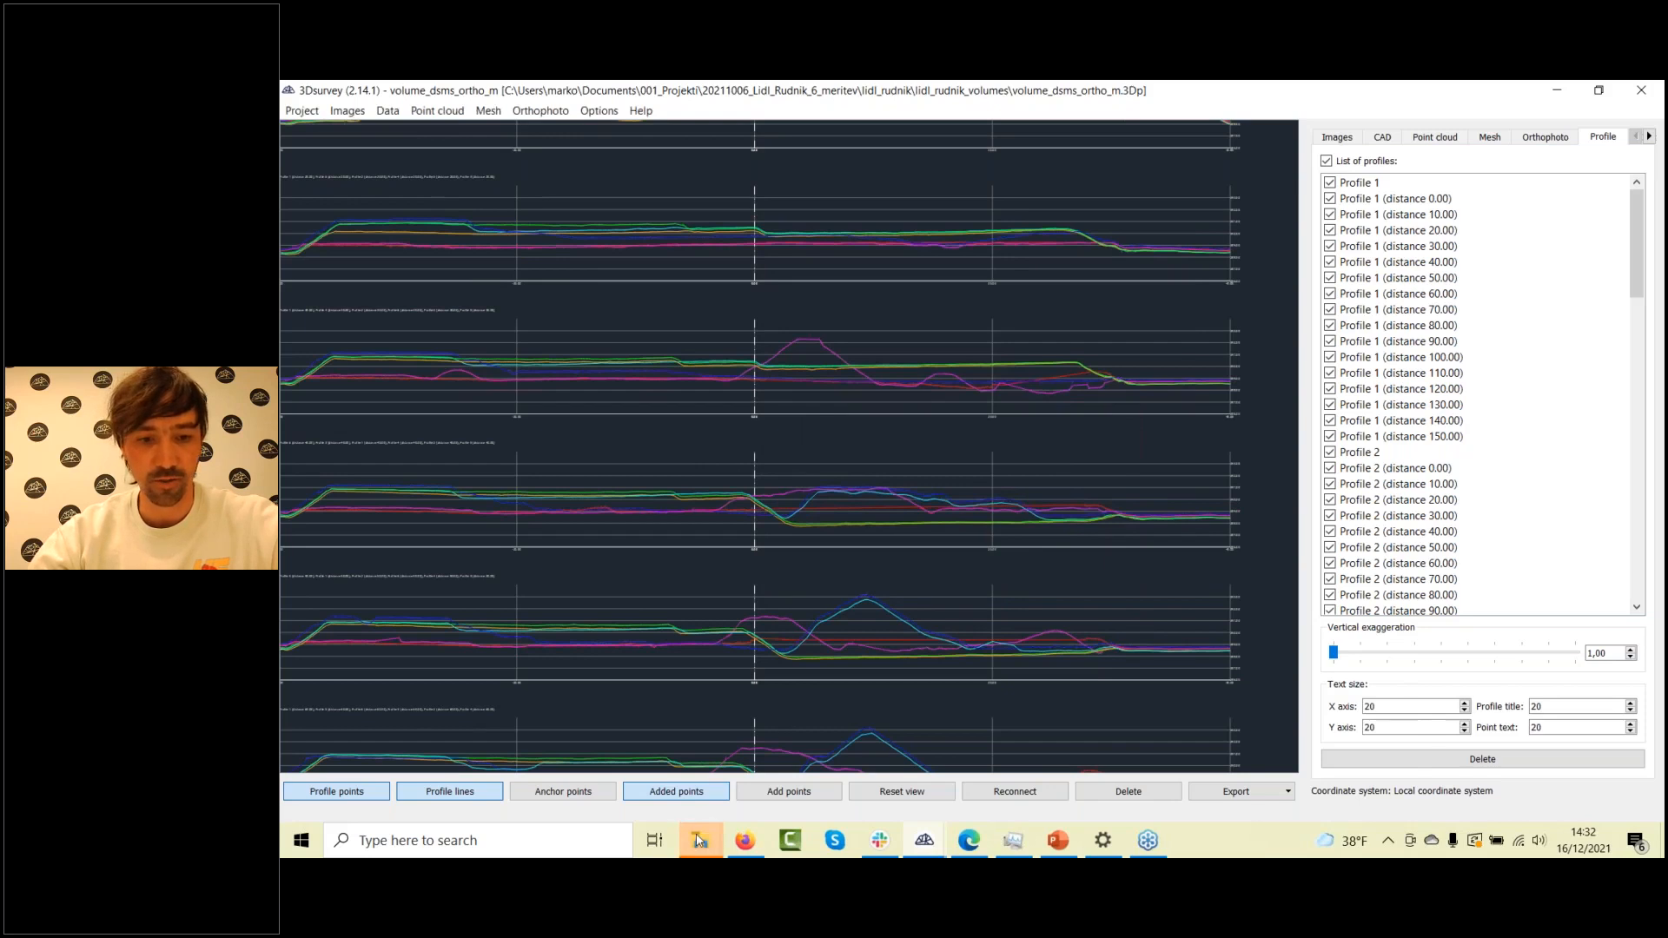
Switch to File Explorer and open the generated report volume_dsms_ortho_m-measurements.docx in Word
mouse_move(696, 838)
left_click(1320, 768)
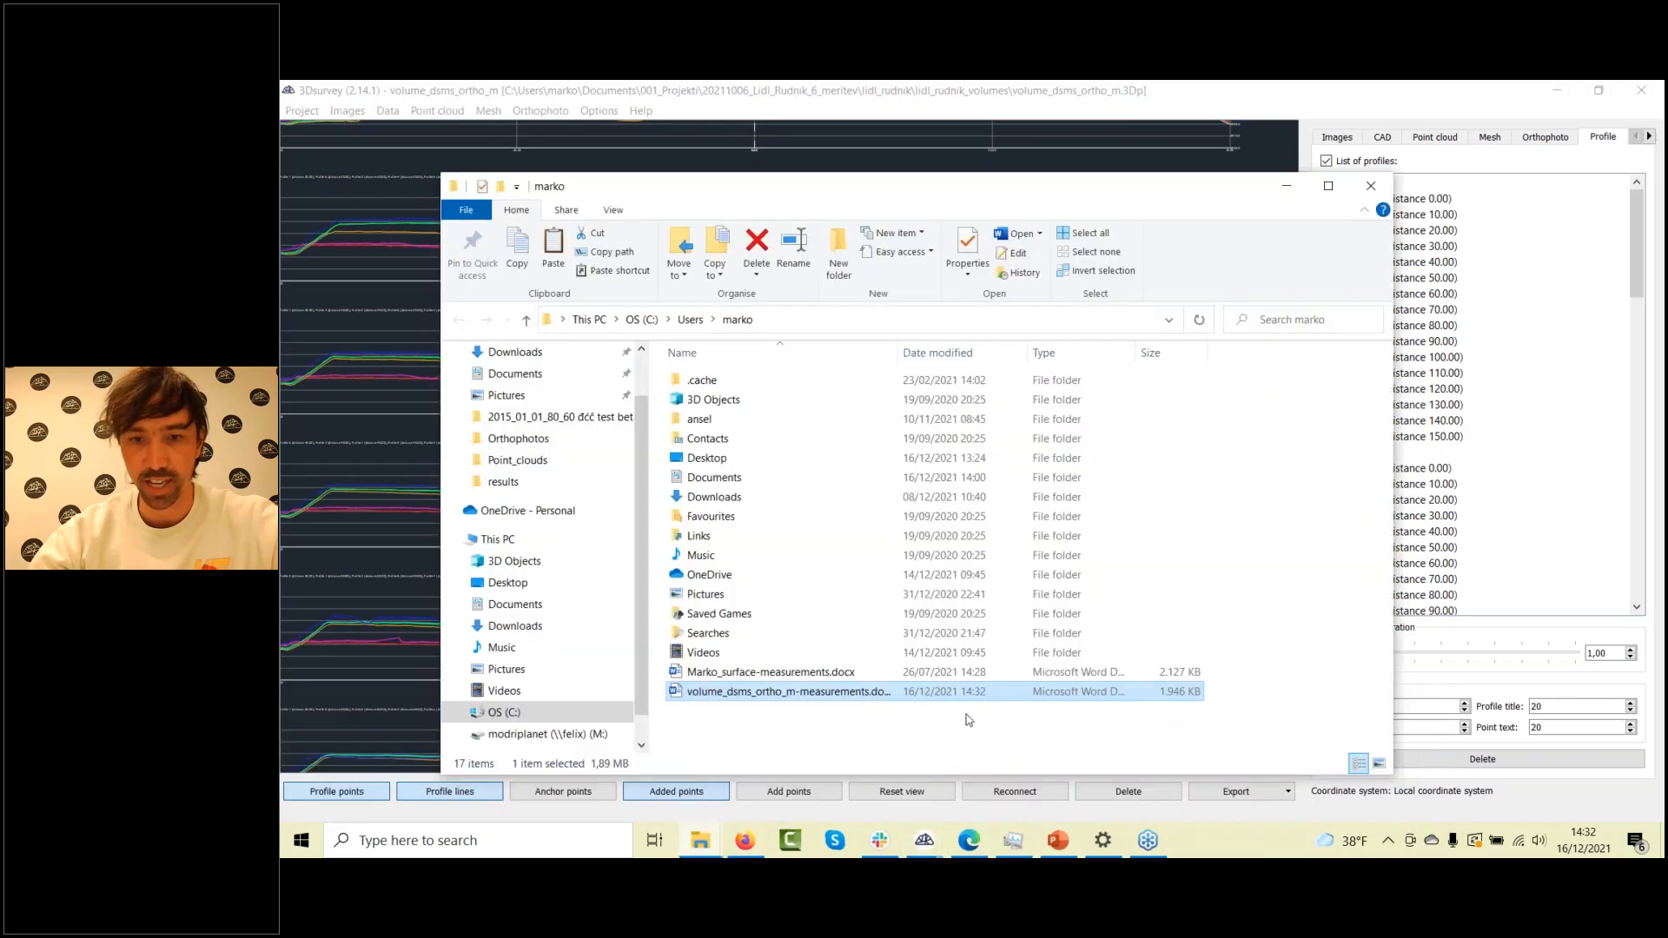
double_click(876, 692)
Examine the report's orthophoto with profile lines, the break point coordinate tables and the transverse profile charts through distance 150.00
scroll(811, 487, "down", 5)
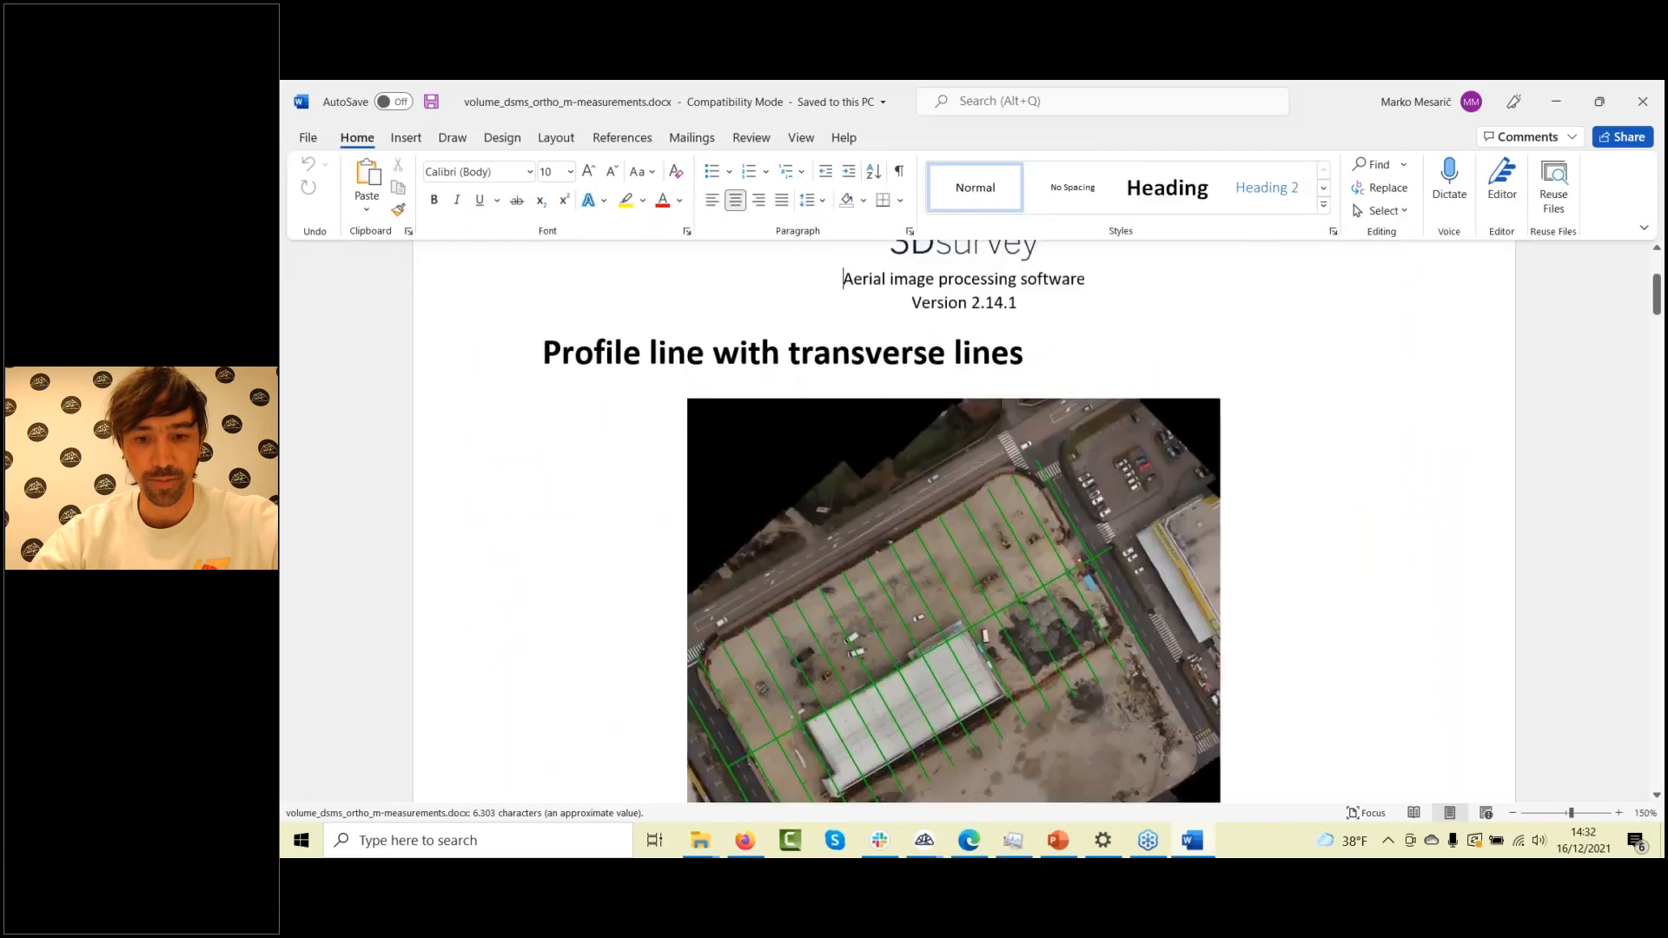
scroll(704, 347, "down", 8)
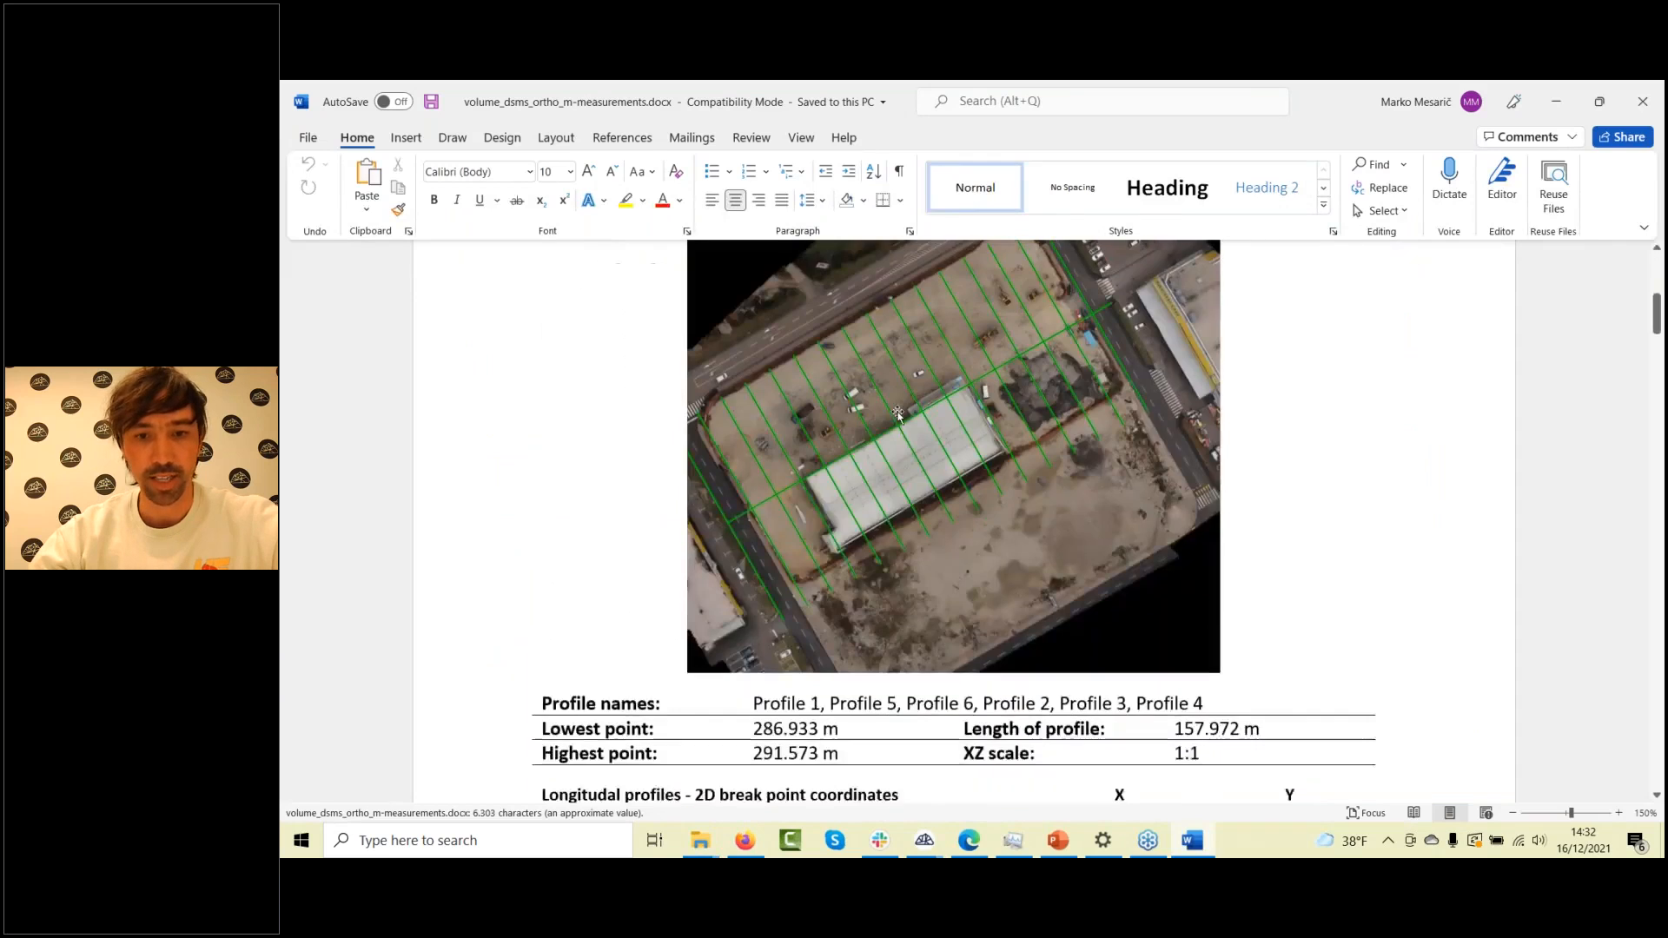
scroll(898, 409, "down", 15)
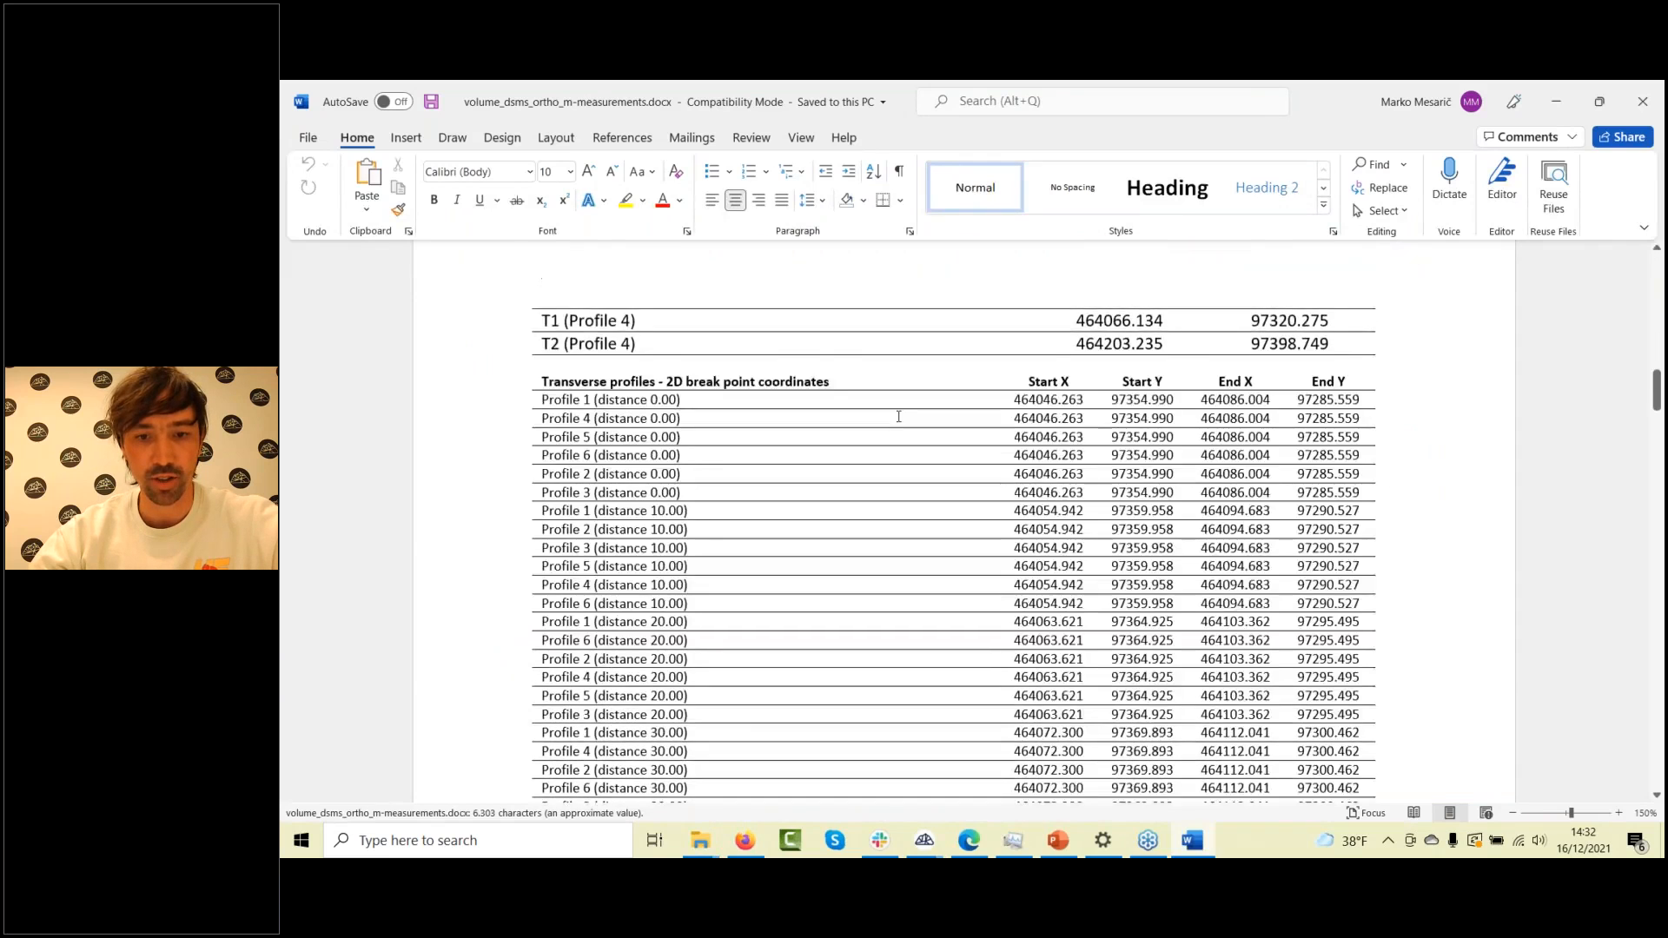
scroll(876, 461, "down", 15)
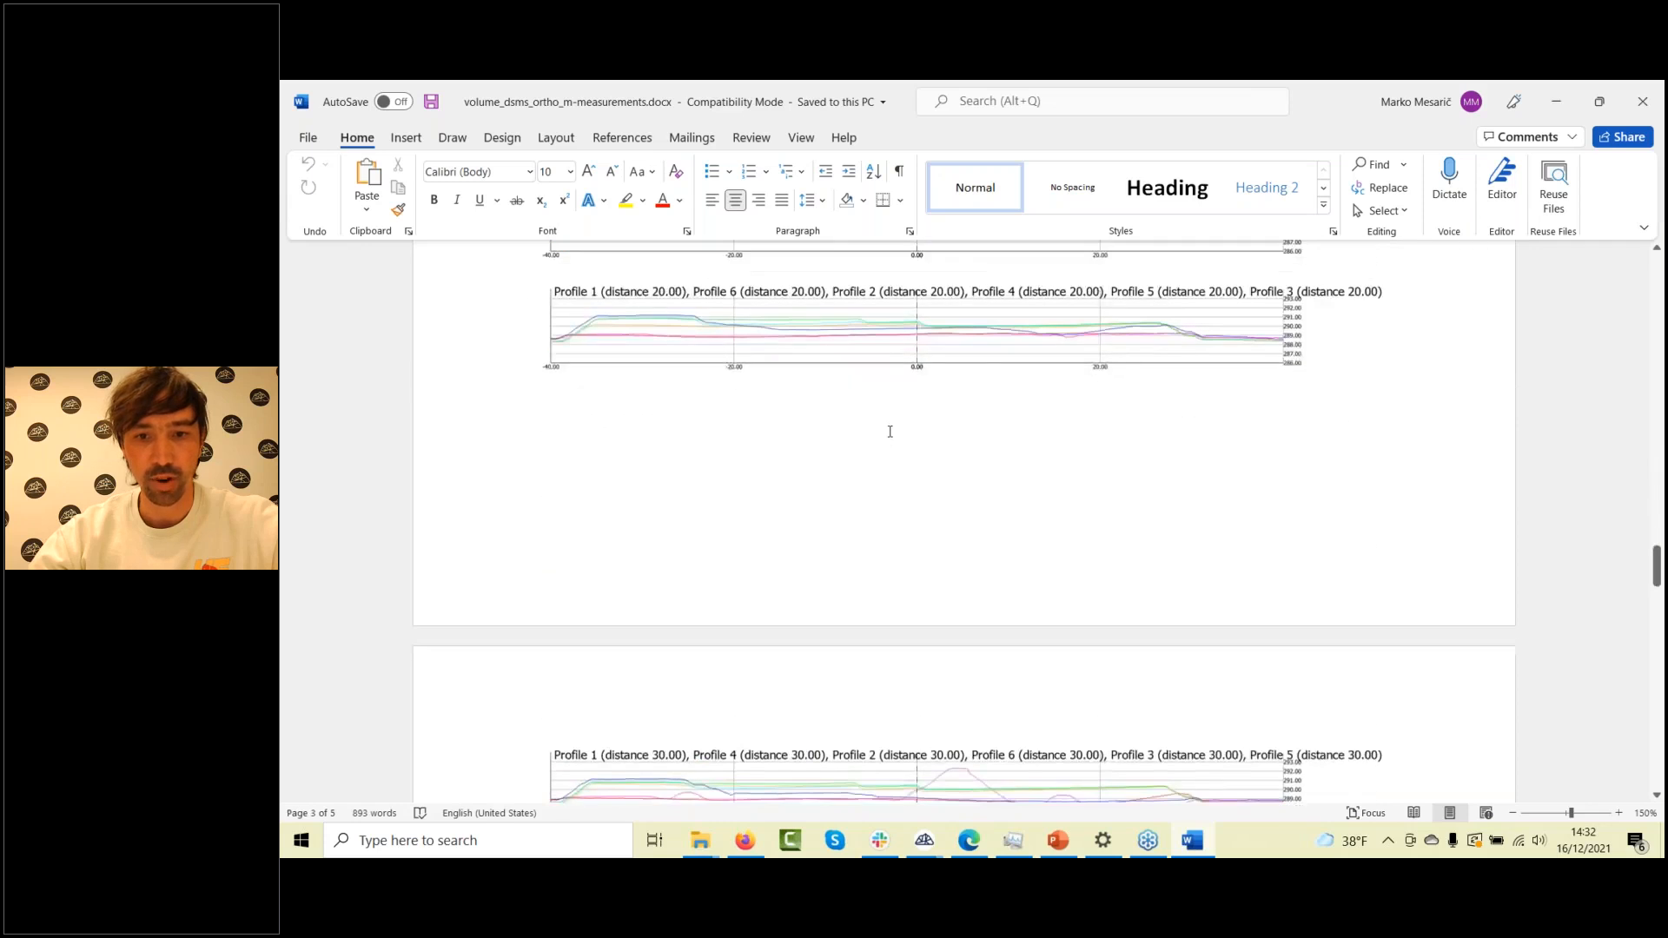
scroll(876, 461, "down", 5)
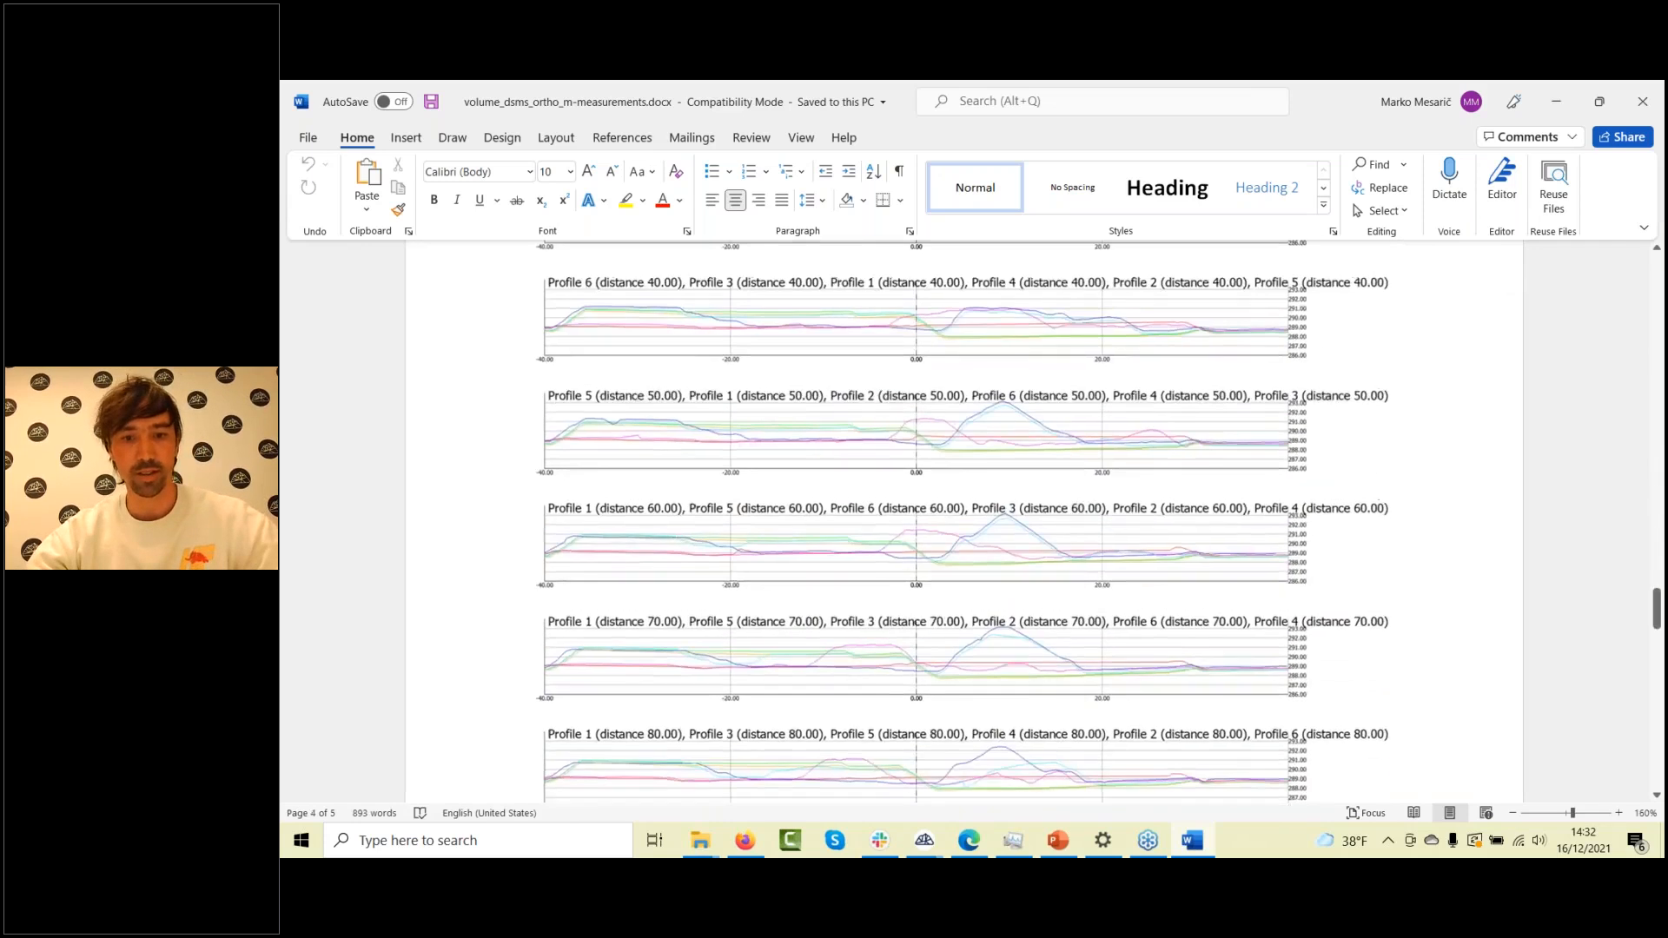
scroll(876, 462, "up", 4, "ctrl")
scroll(881, 509, "up", 1, "ctrl")
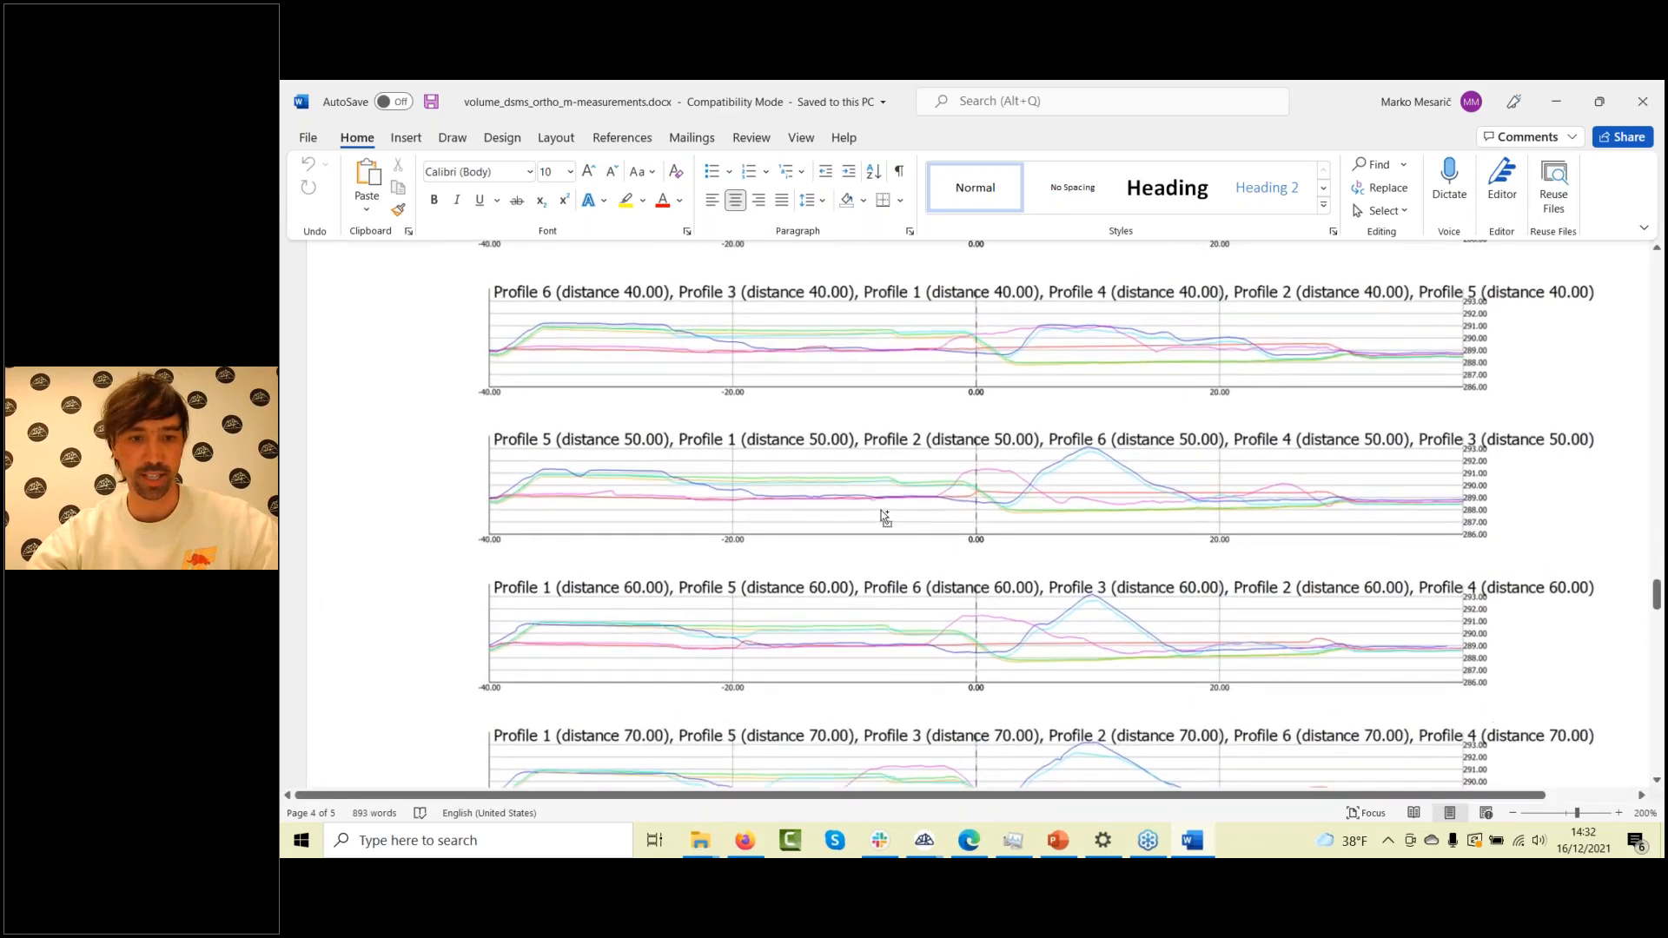
scroll(881, 509, "down", 3)
scroll(832, 470, "down", 12)
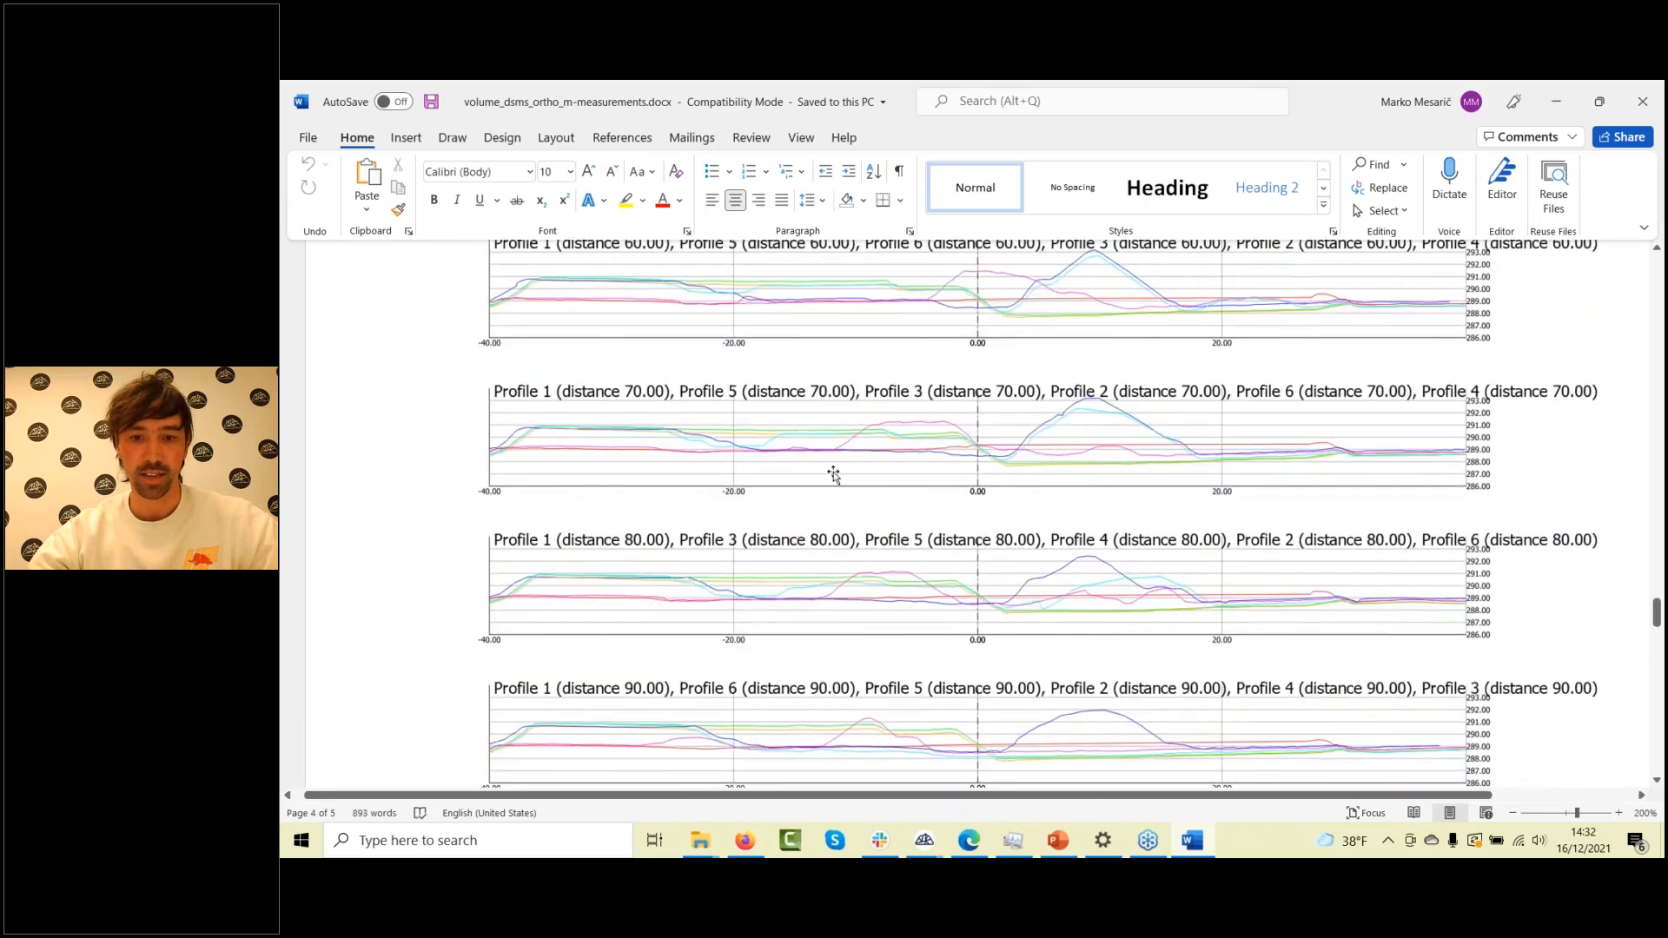
scroll(982, 513, "down", 12)
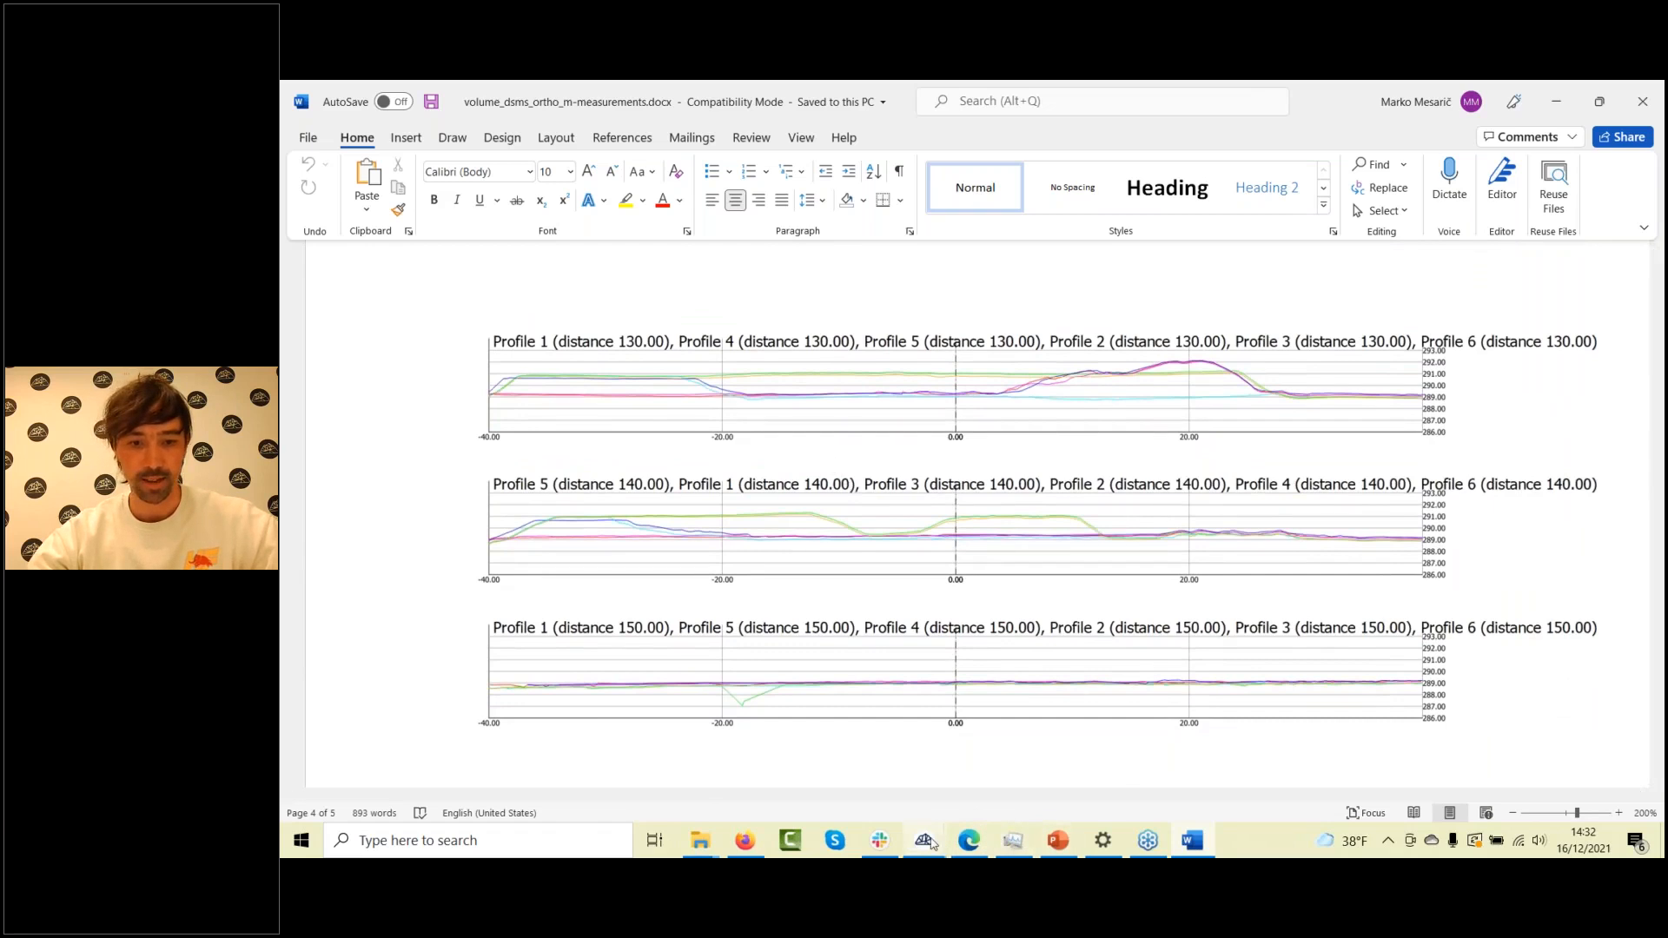
Switch back to 3Dsurvey and hide all profiles in the profile list
mouse_move(927, 841)
left_click(857, 754)
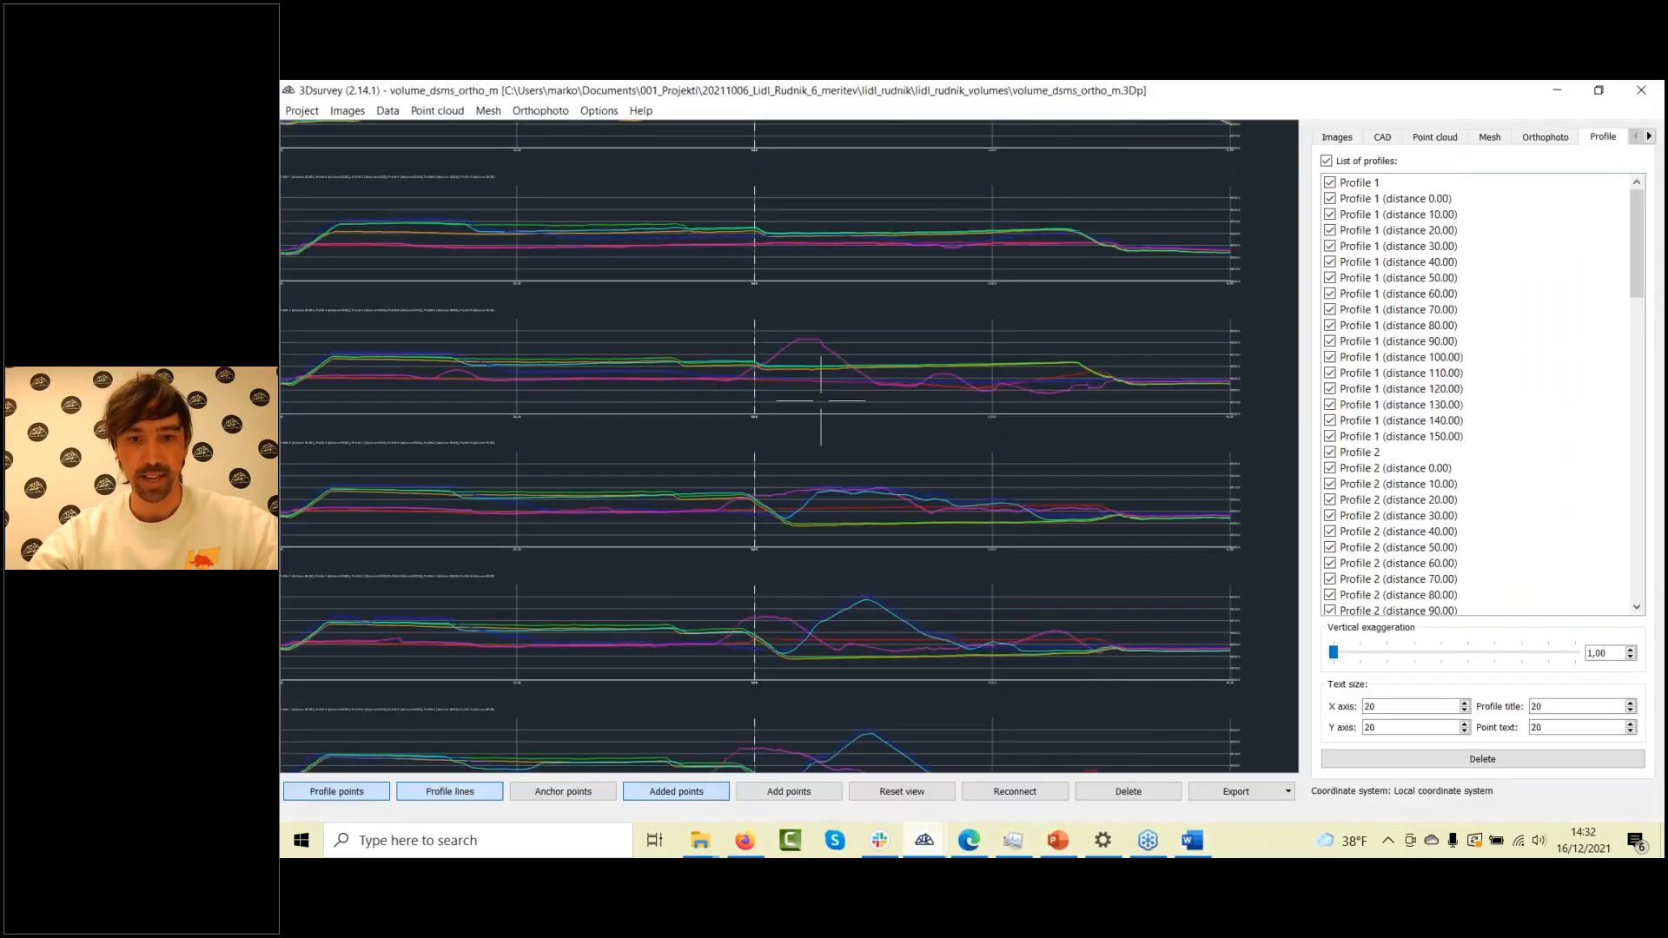
scroll(1190, 358, "down", 3)
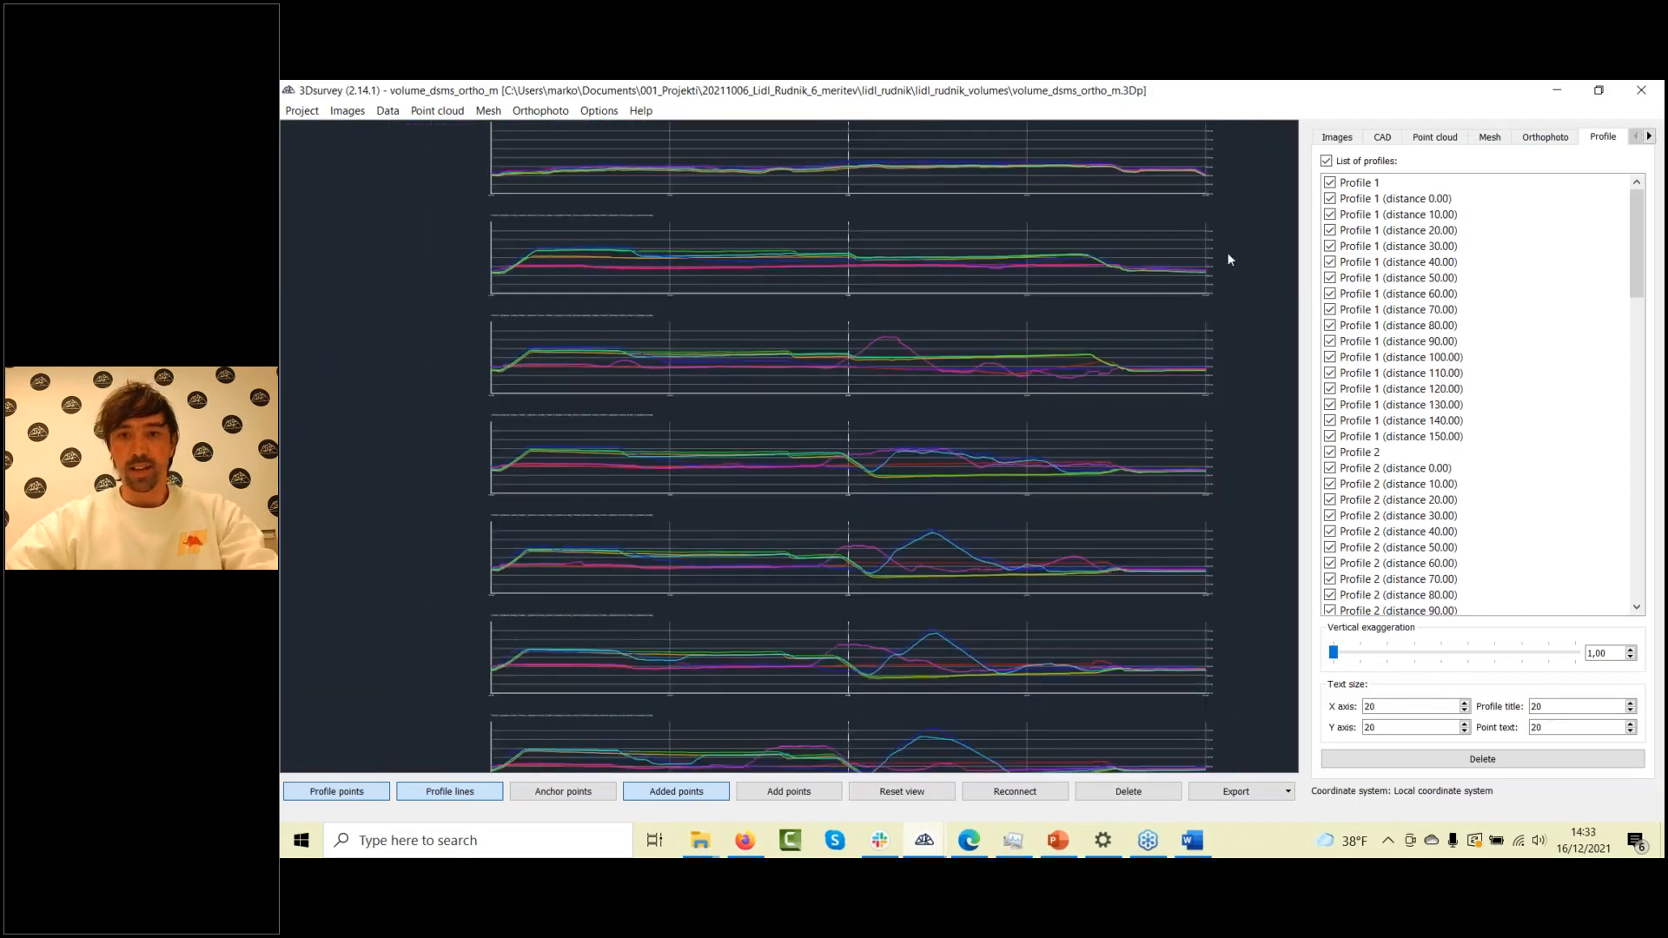
left_click(1433, 138)
left_click(1481, 142)
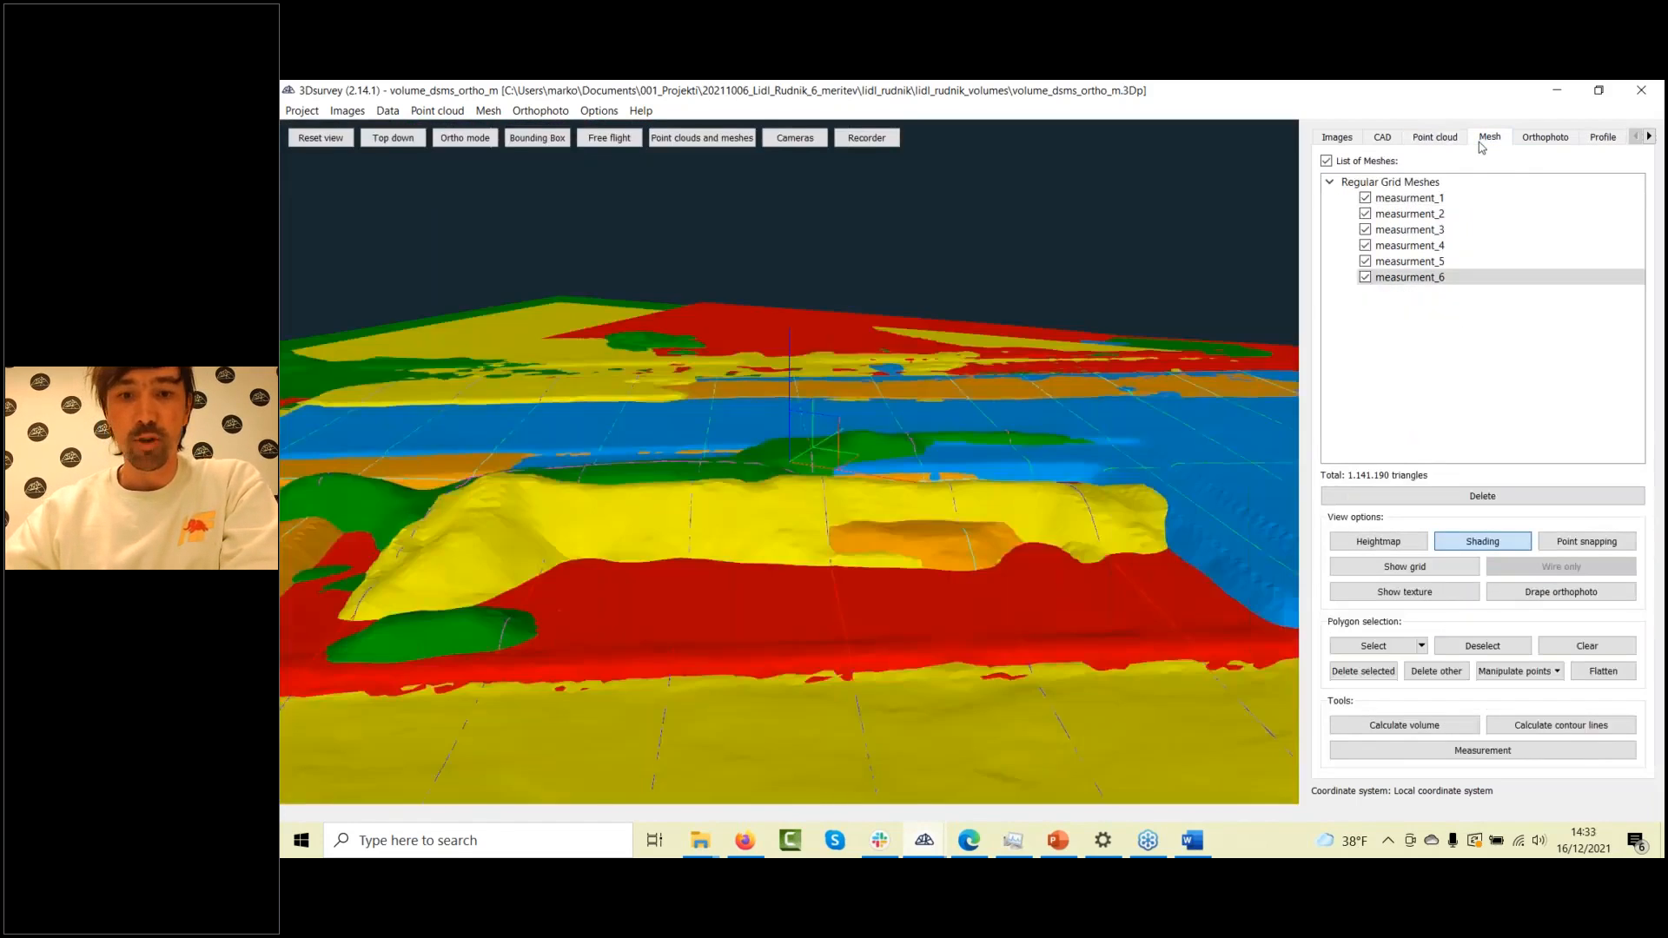
left_click(1545, 139)
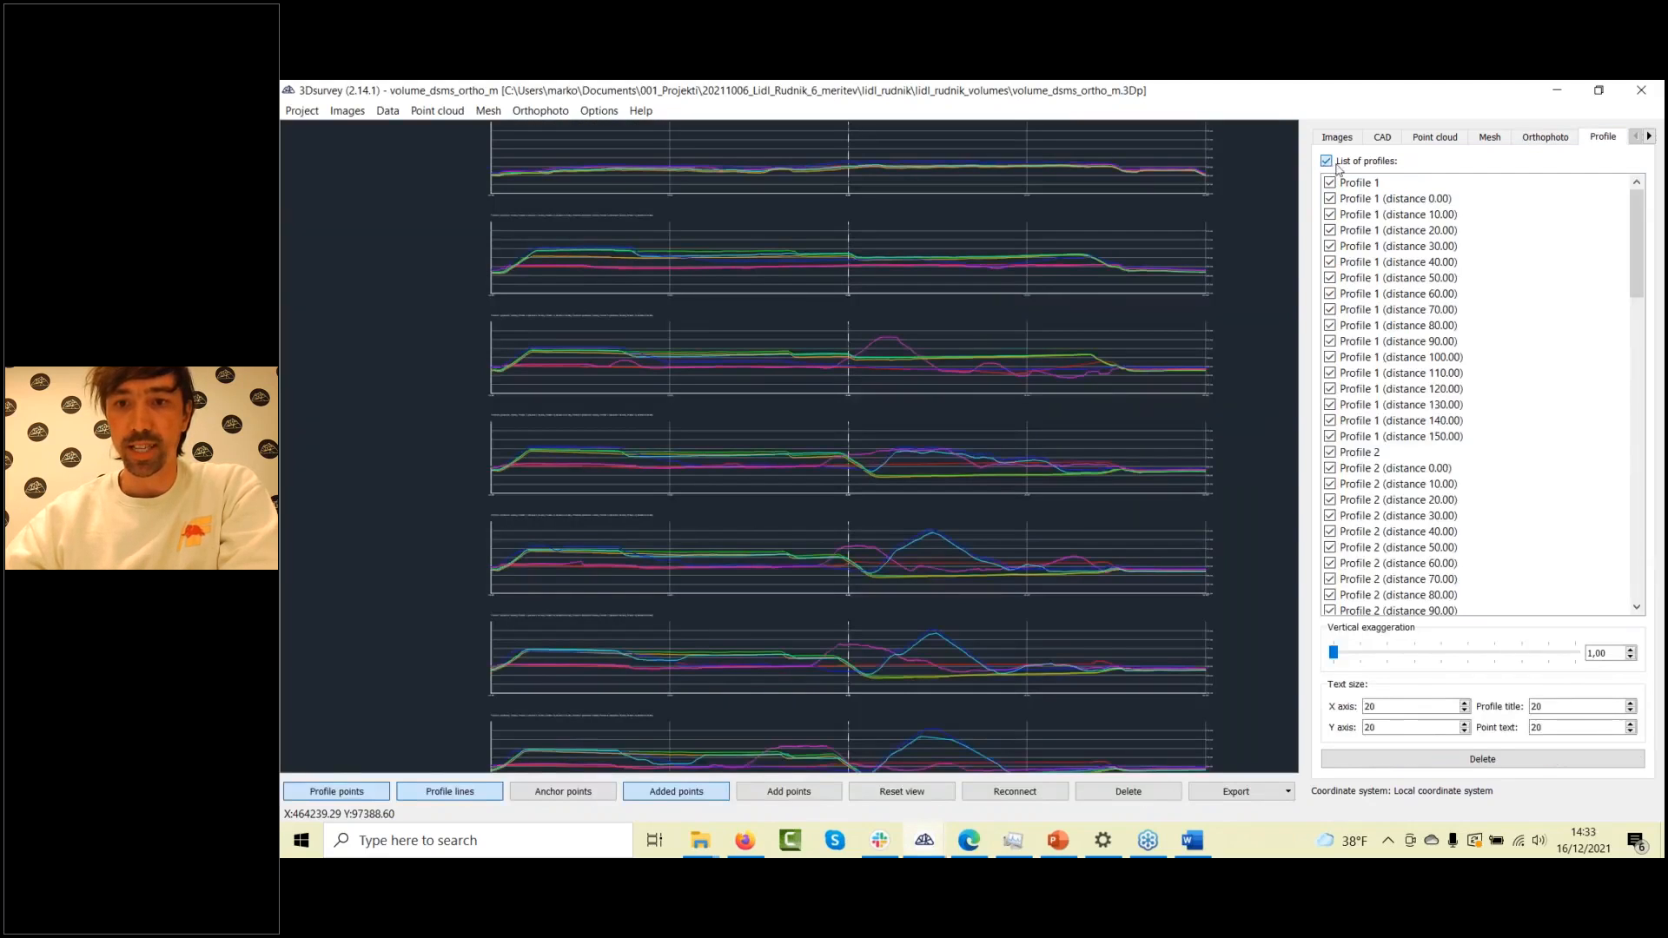
left_click(1326, 162)
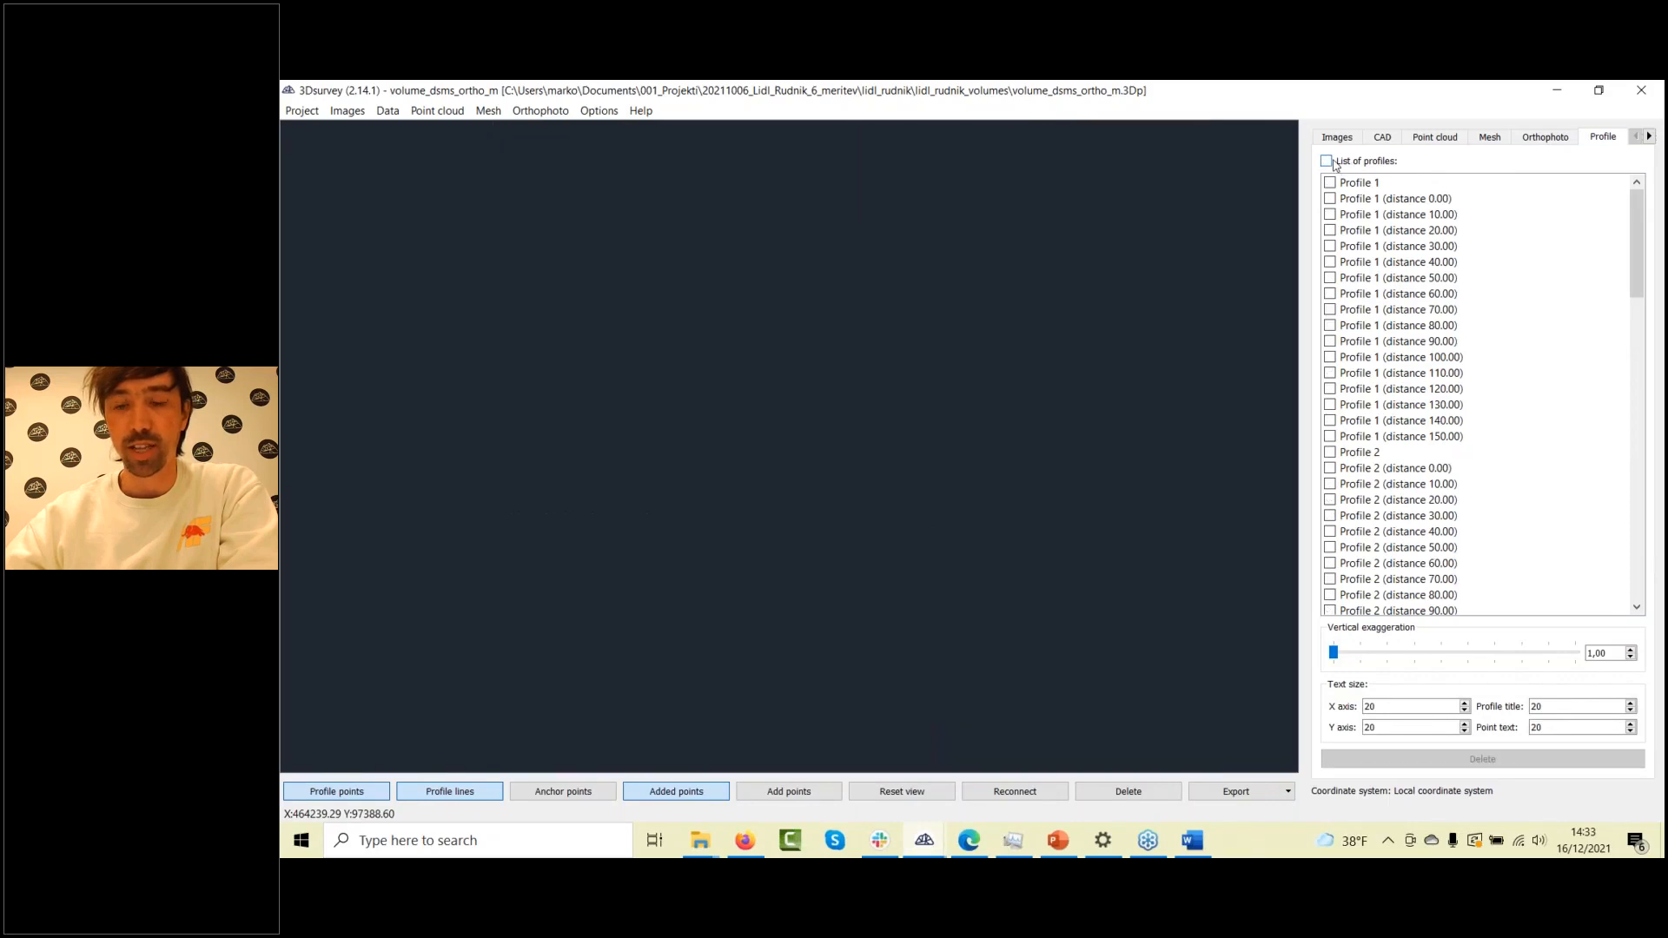
Display the whole construction site in the orthophoto view with only orthophoto 1 visible
left_click(1543, 137)
scroll(997, 401, "down", 5)
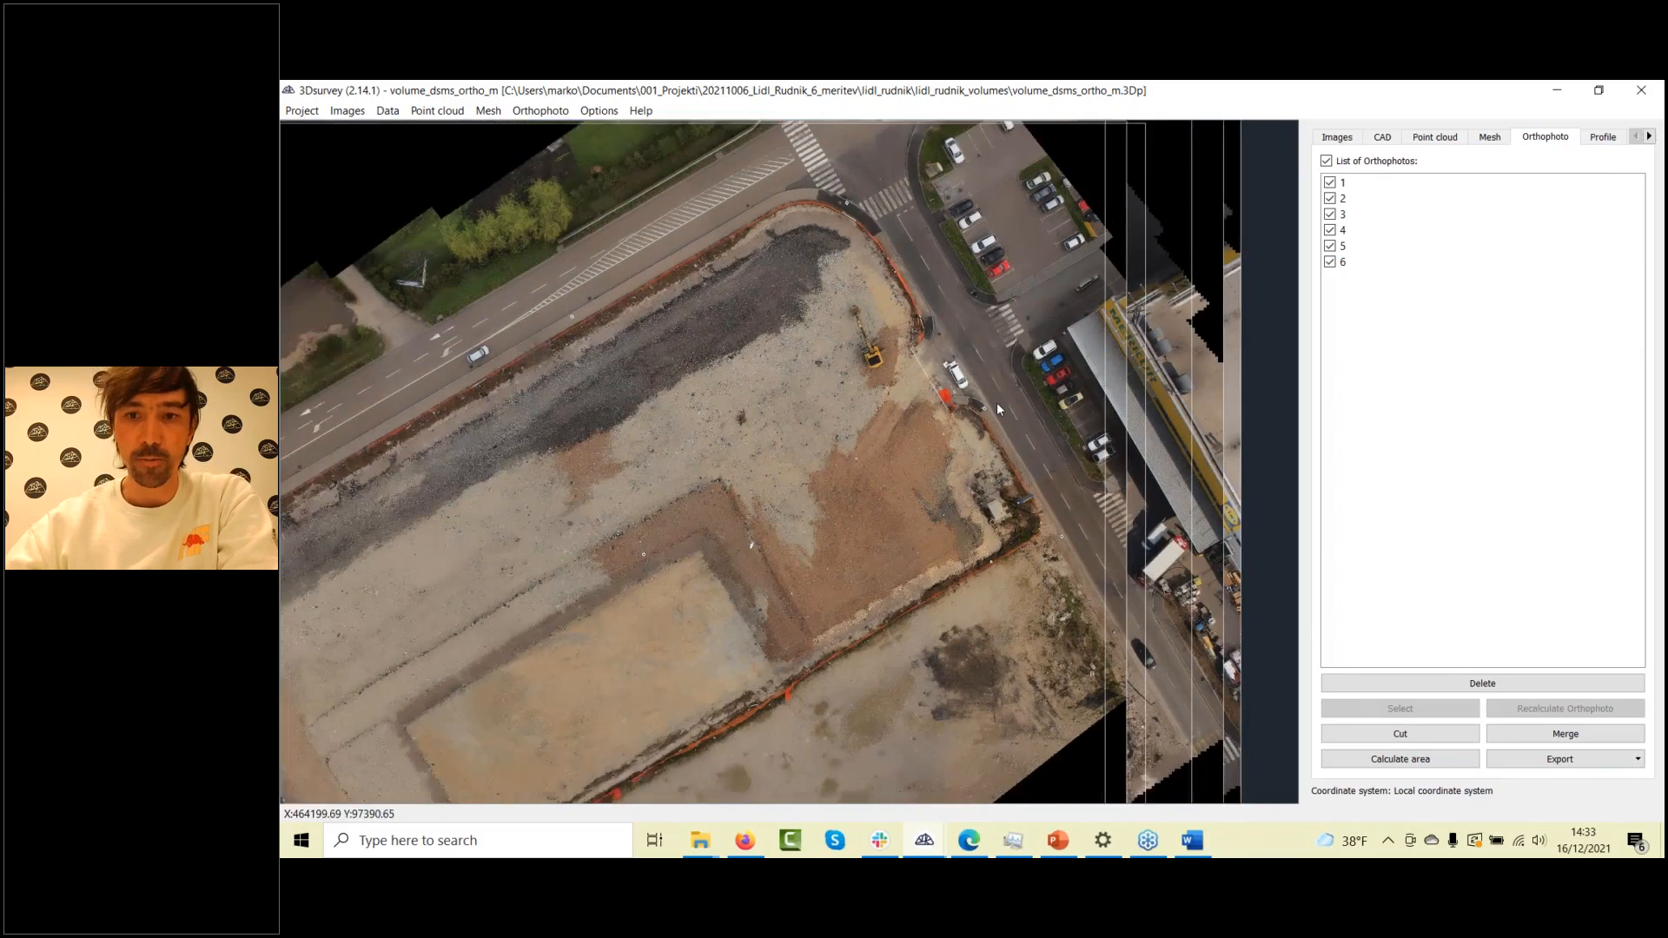
scroll(748, 368, "down", 1)
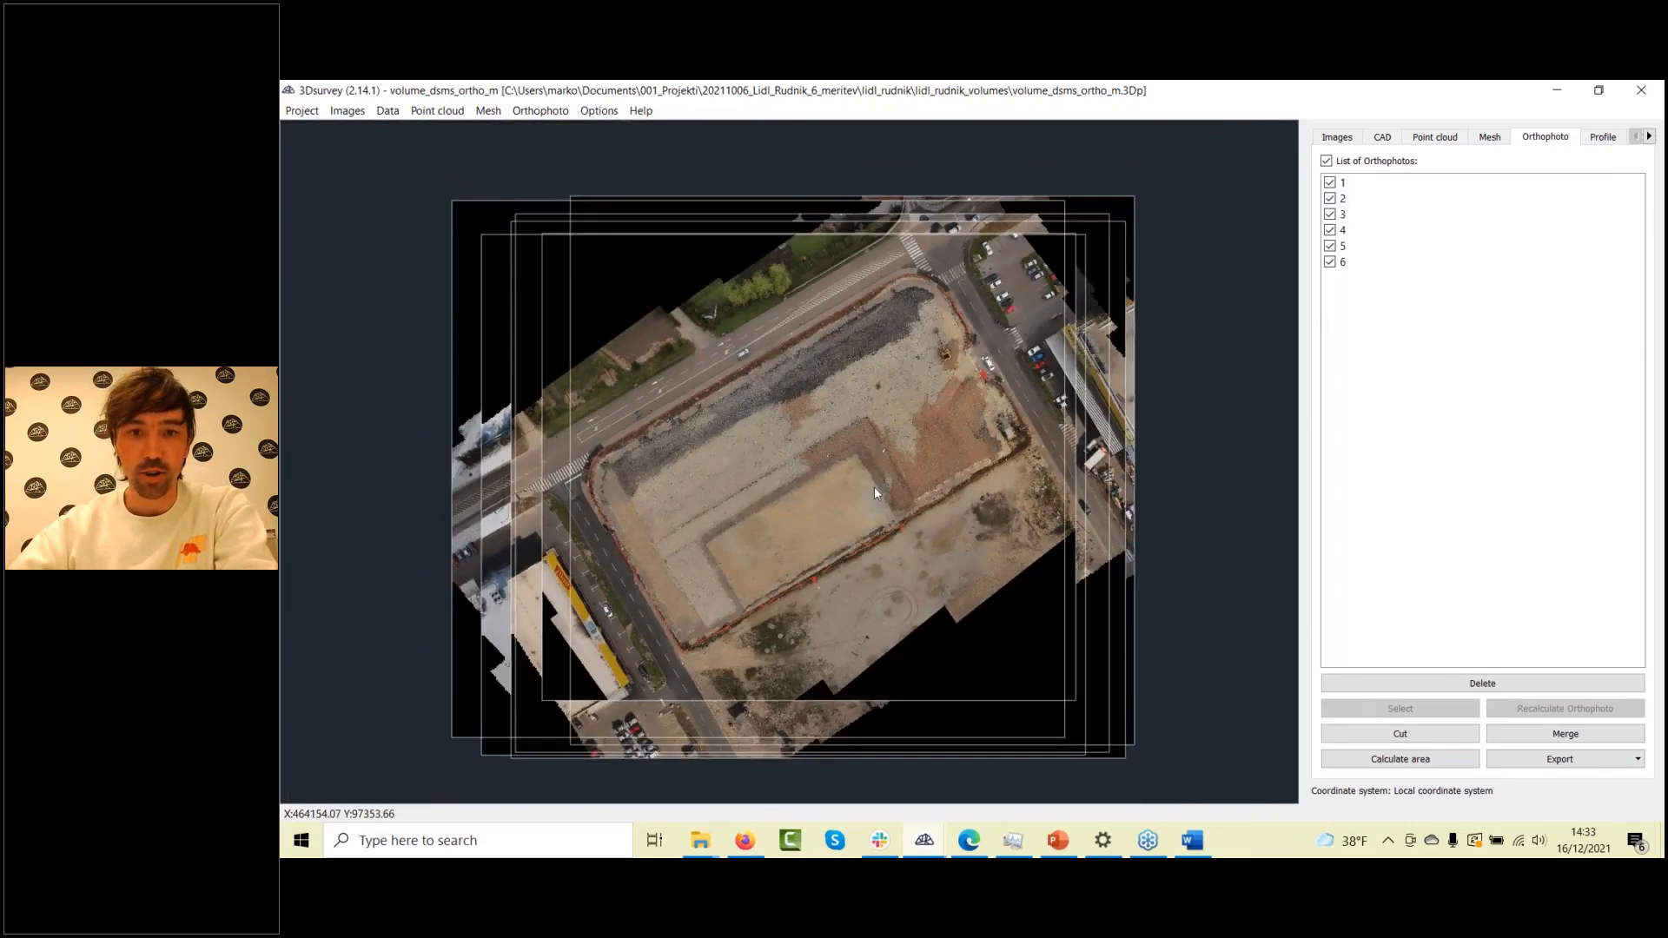
left_click(1326, 162)
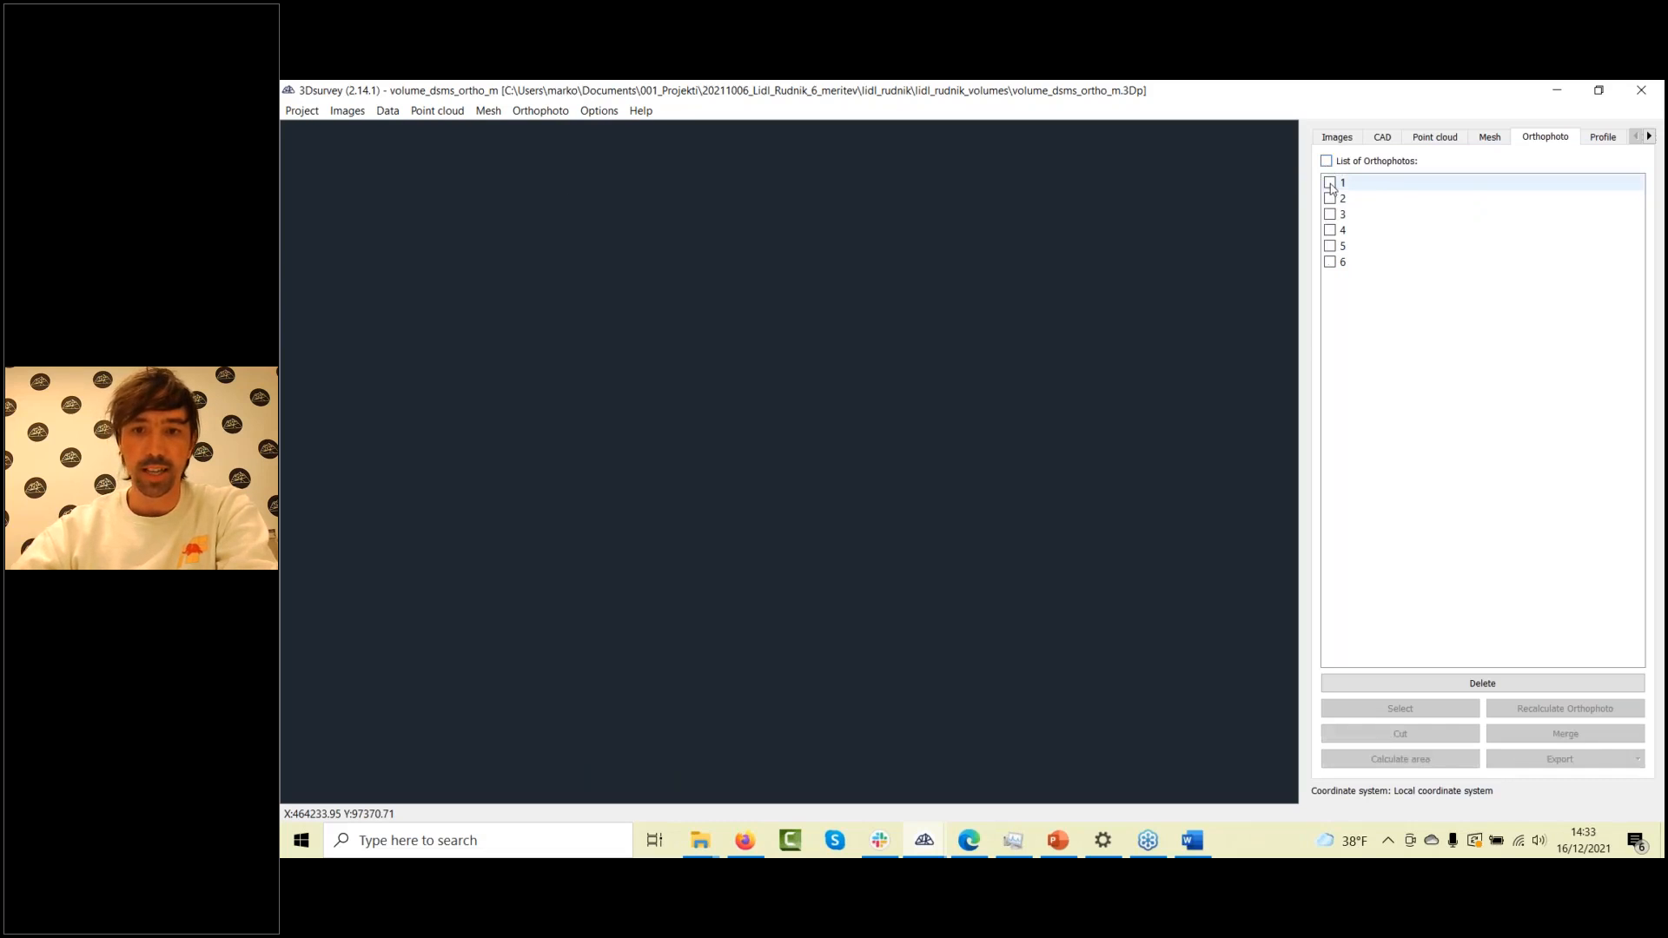
left_click(1330, 184)
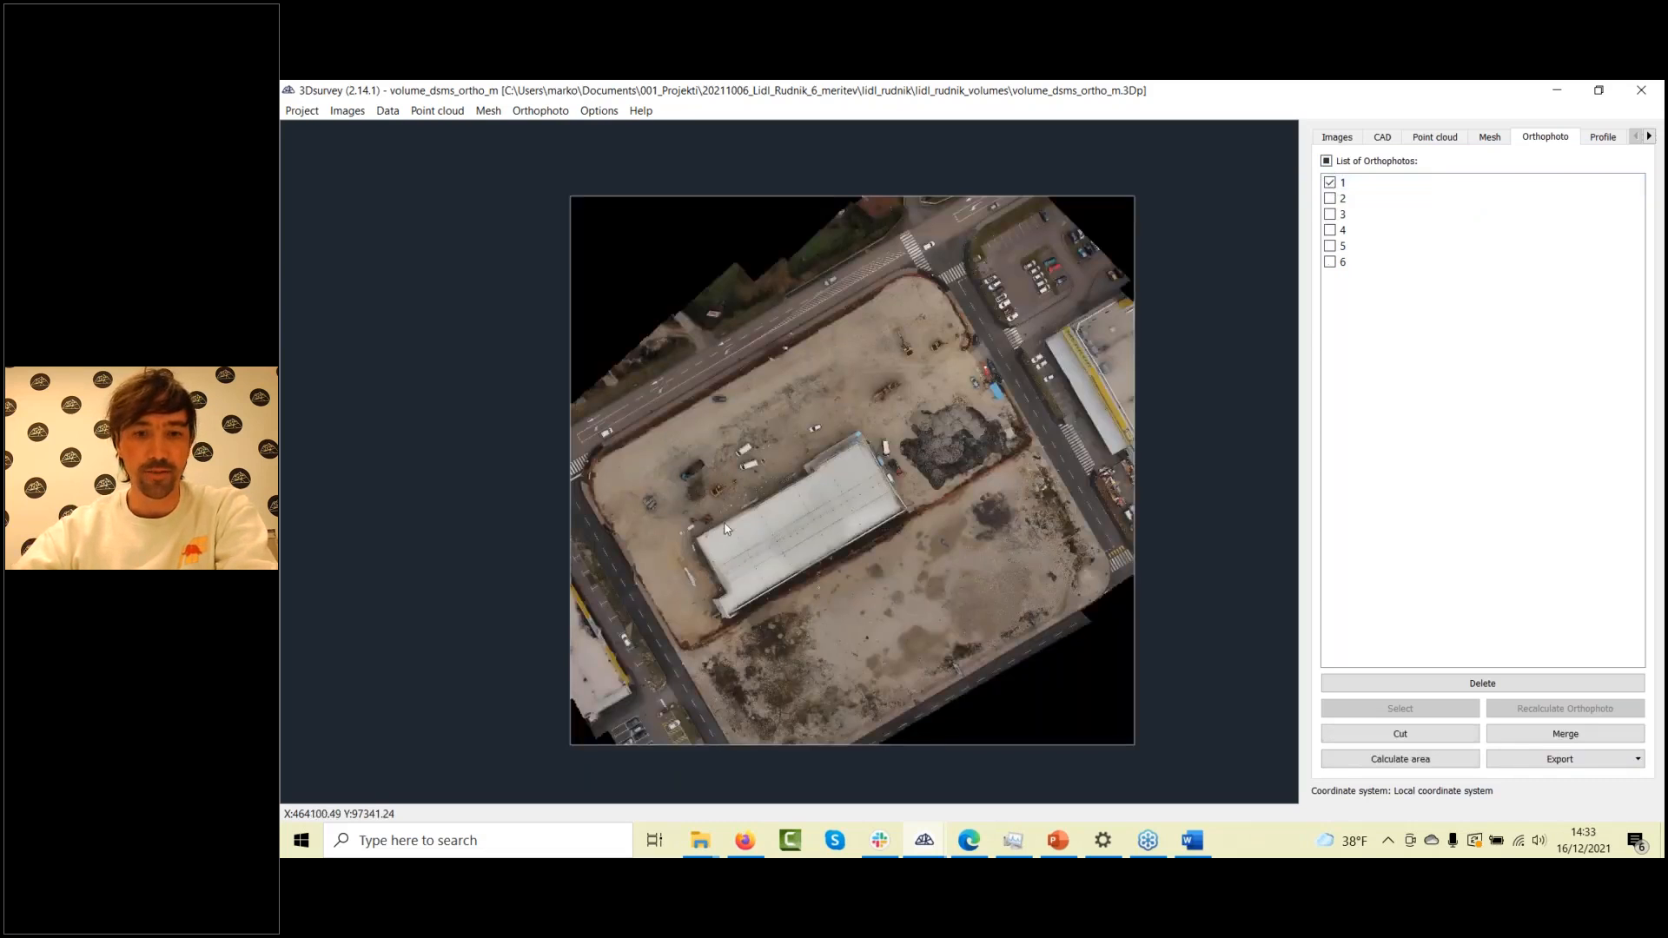
Overlay orthophotos 2, 3, 4, 5 and 6 one after another to compare the construction site's progress
left_click(1330, 199)
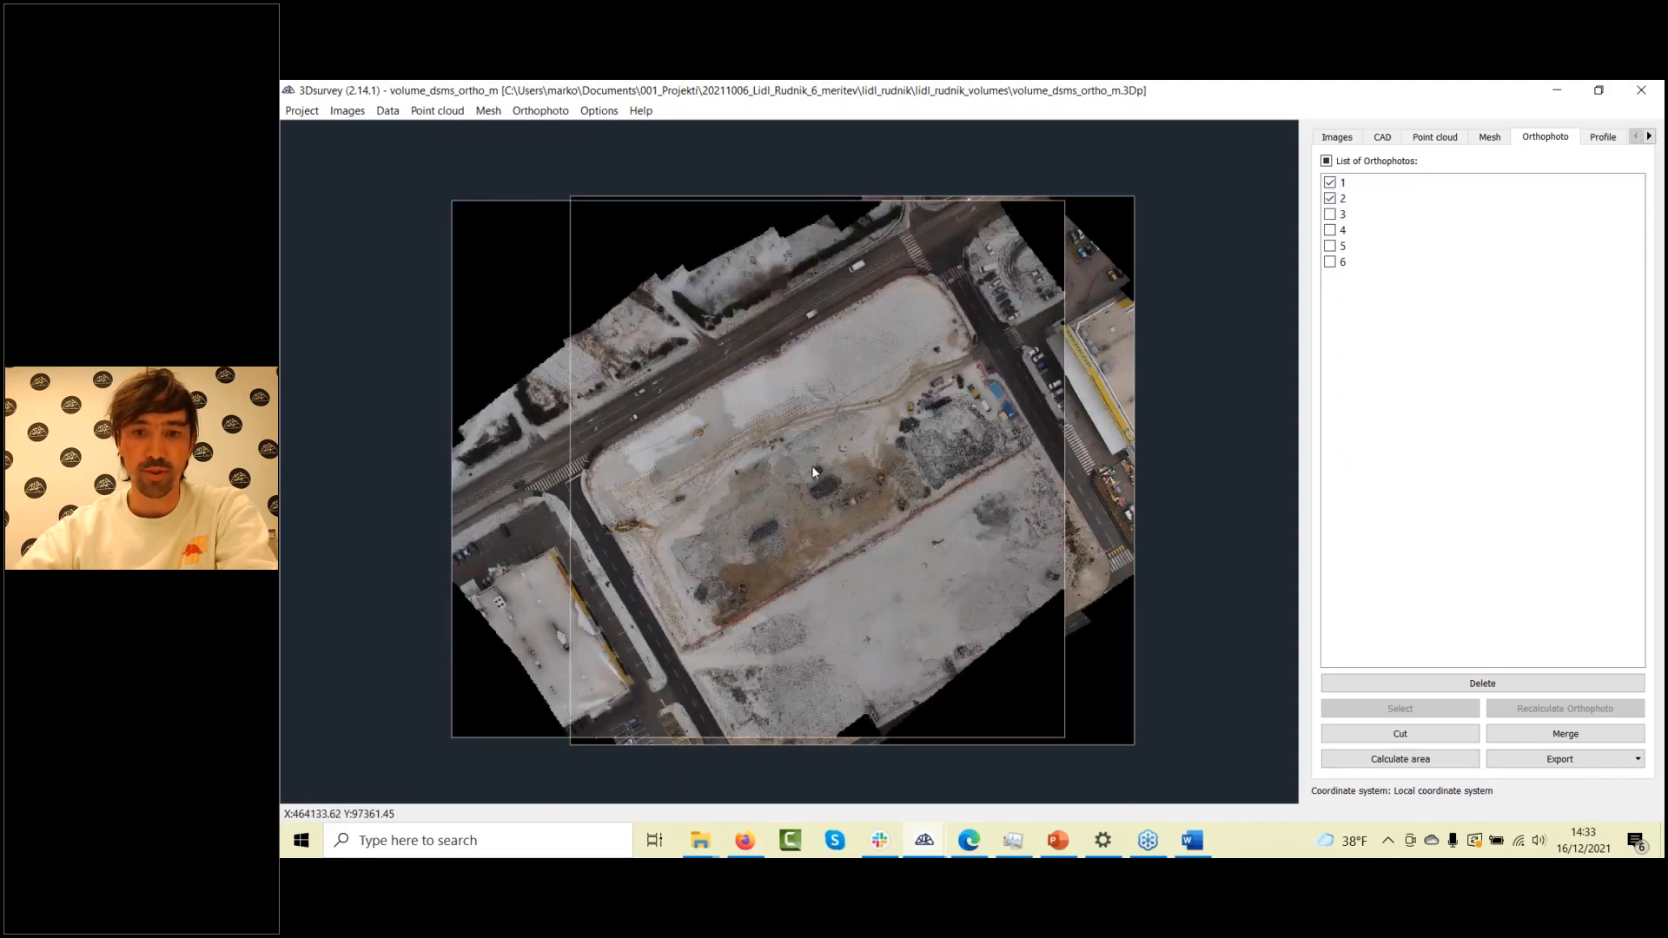
scroll(811, 467, "up", 5)
left_click(1330, 215)
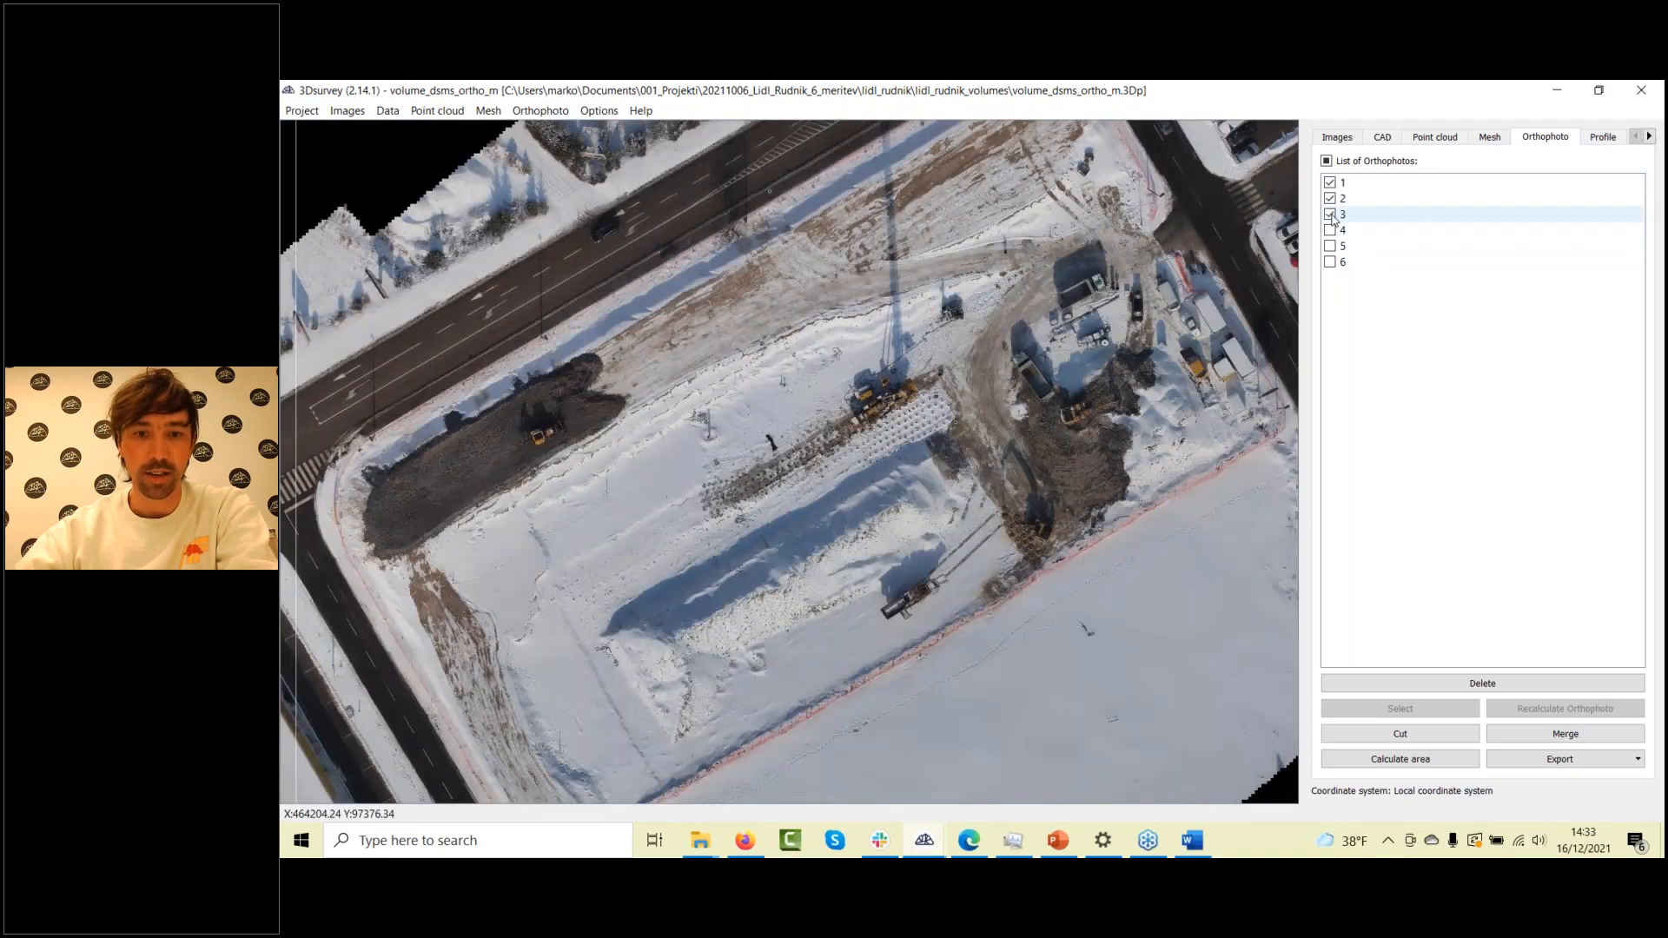
left_click(1330, 231)
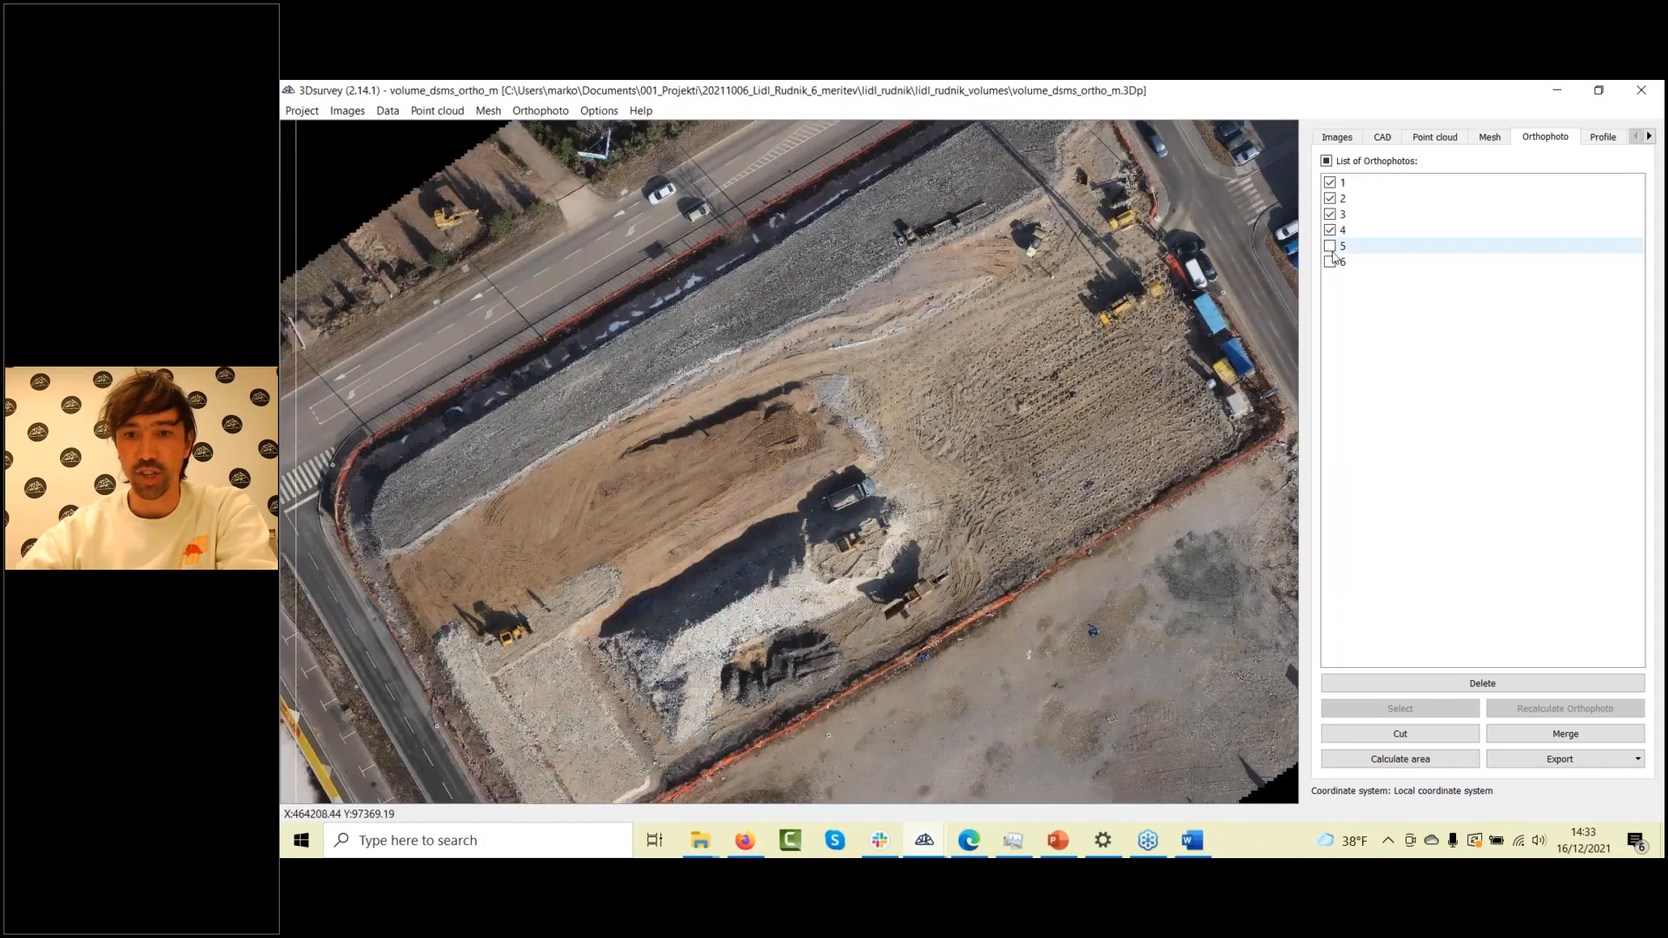
left_click(1335, 251)
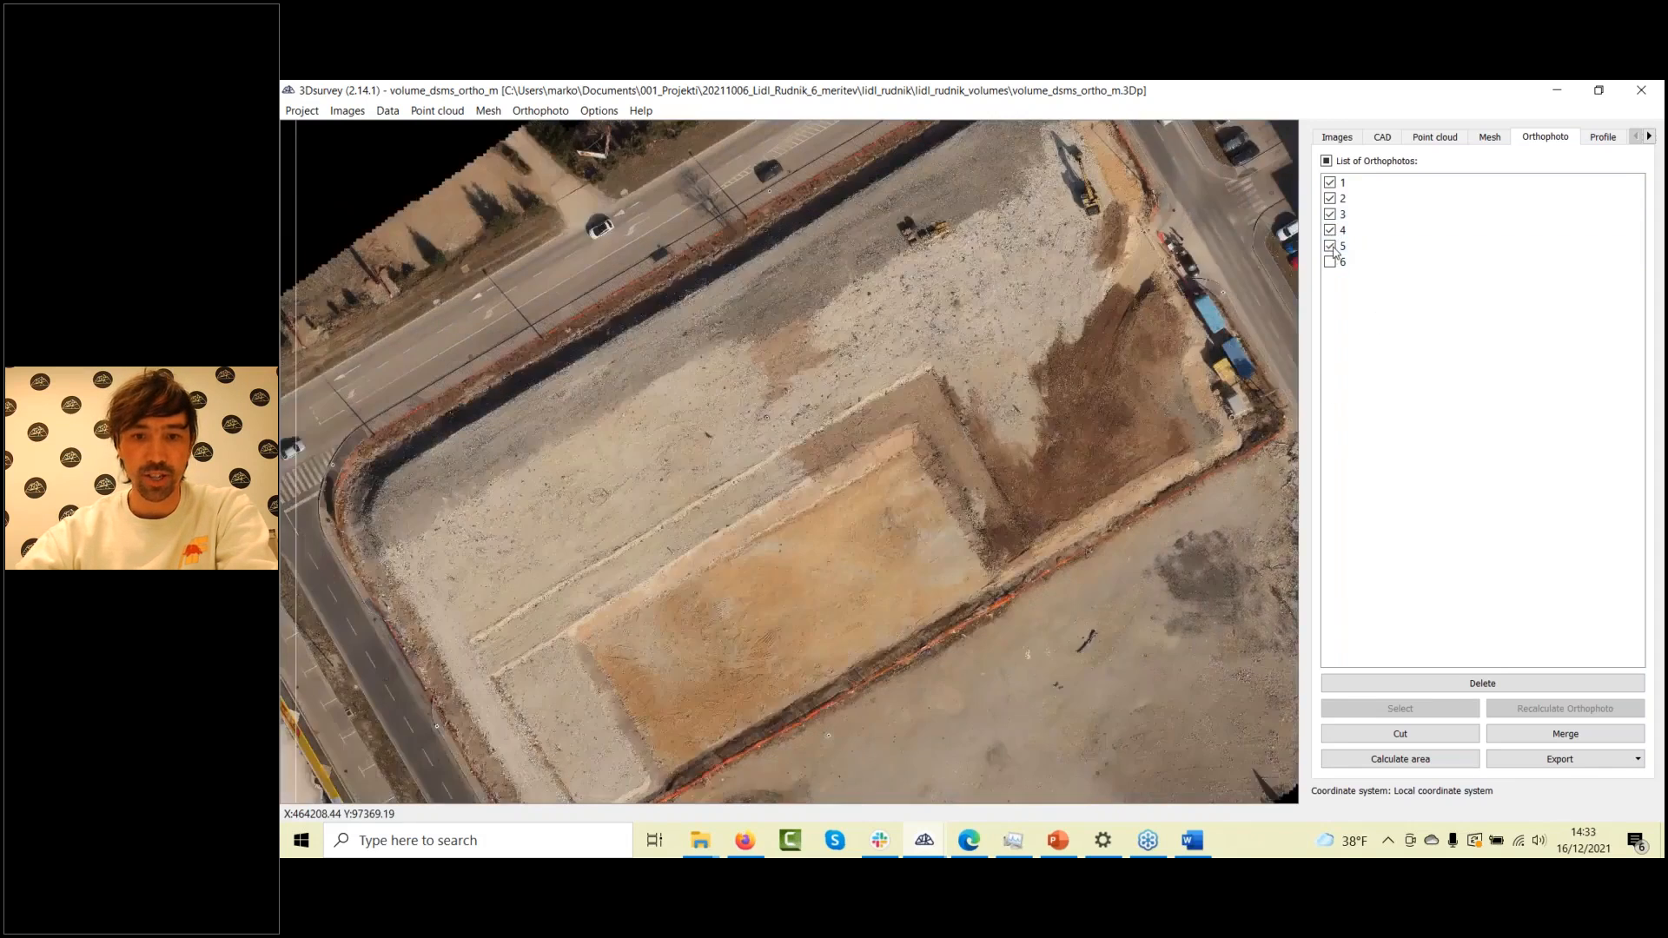
left_click(1329, 263)
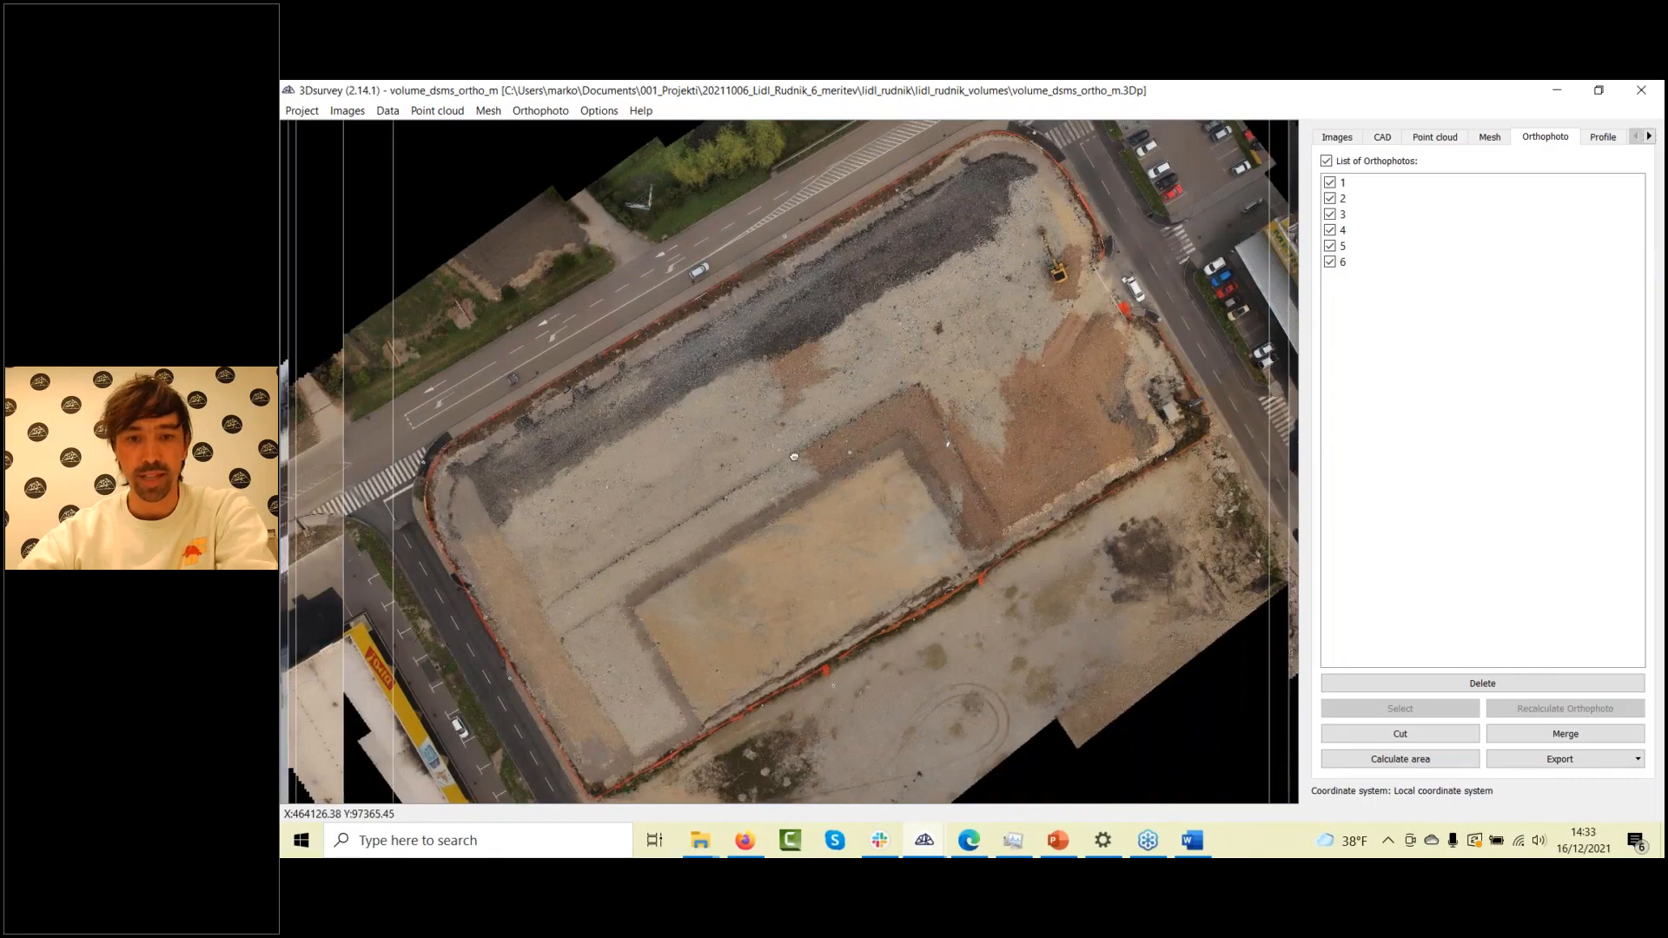
middle_click_drag(780, 439, 817, 476)
scroll(816, 477, "up", 1)
scroll(907, 535, "down", 2)
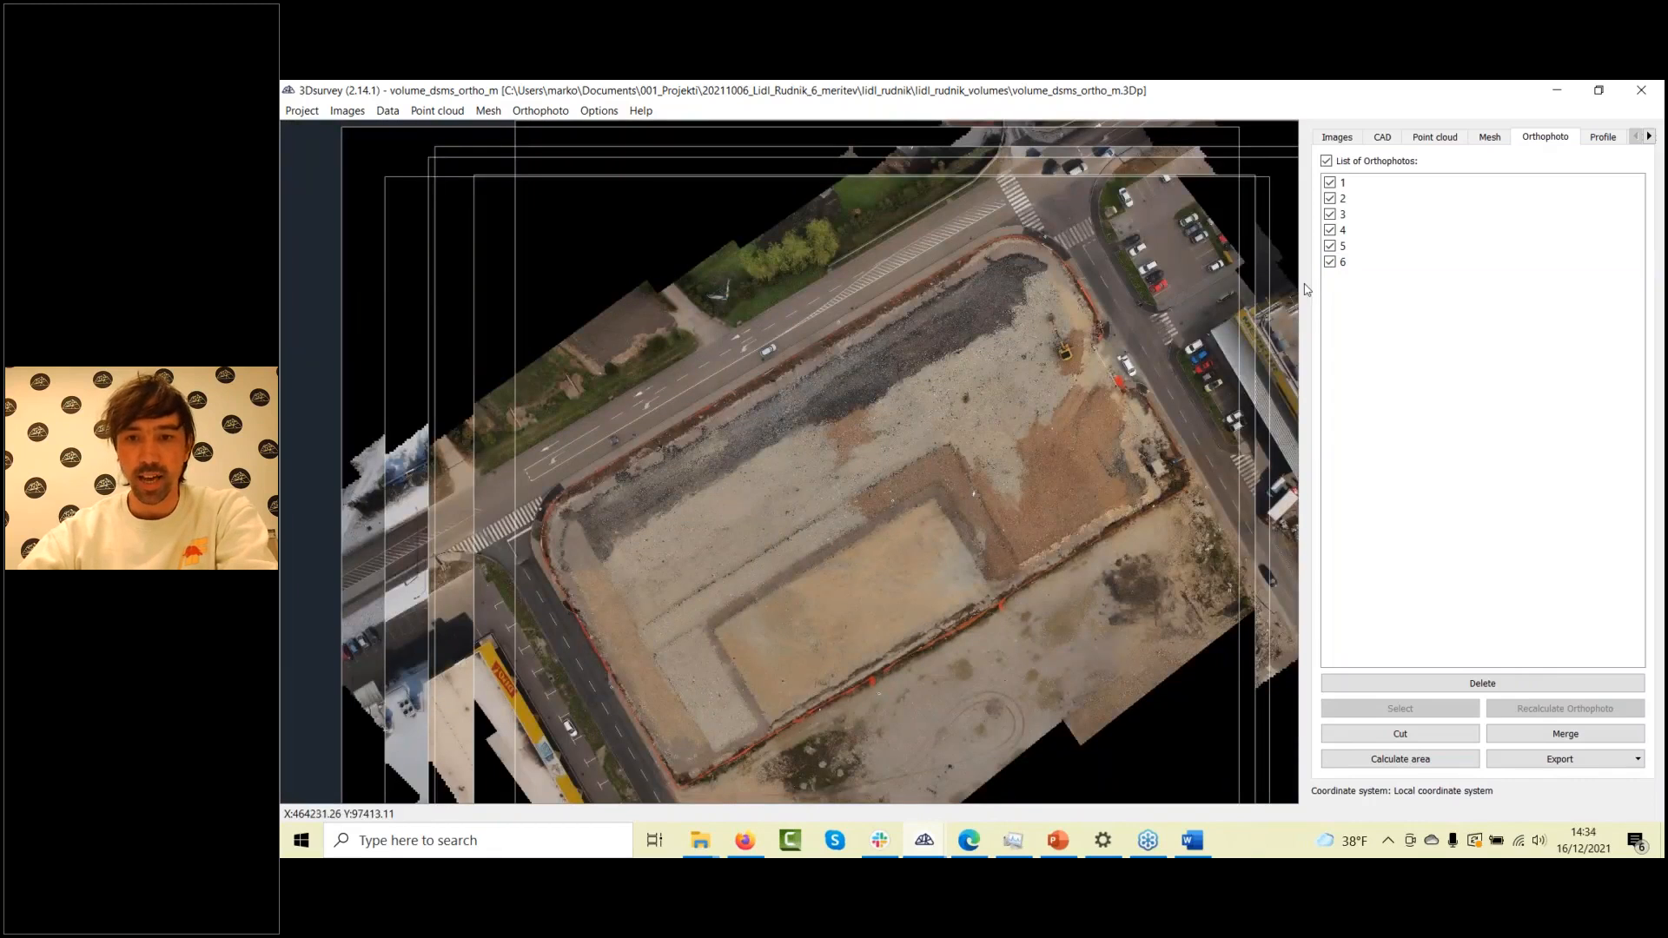
scroll(978, 403, "up", 2)
scroll(974, 417, "down", 3)
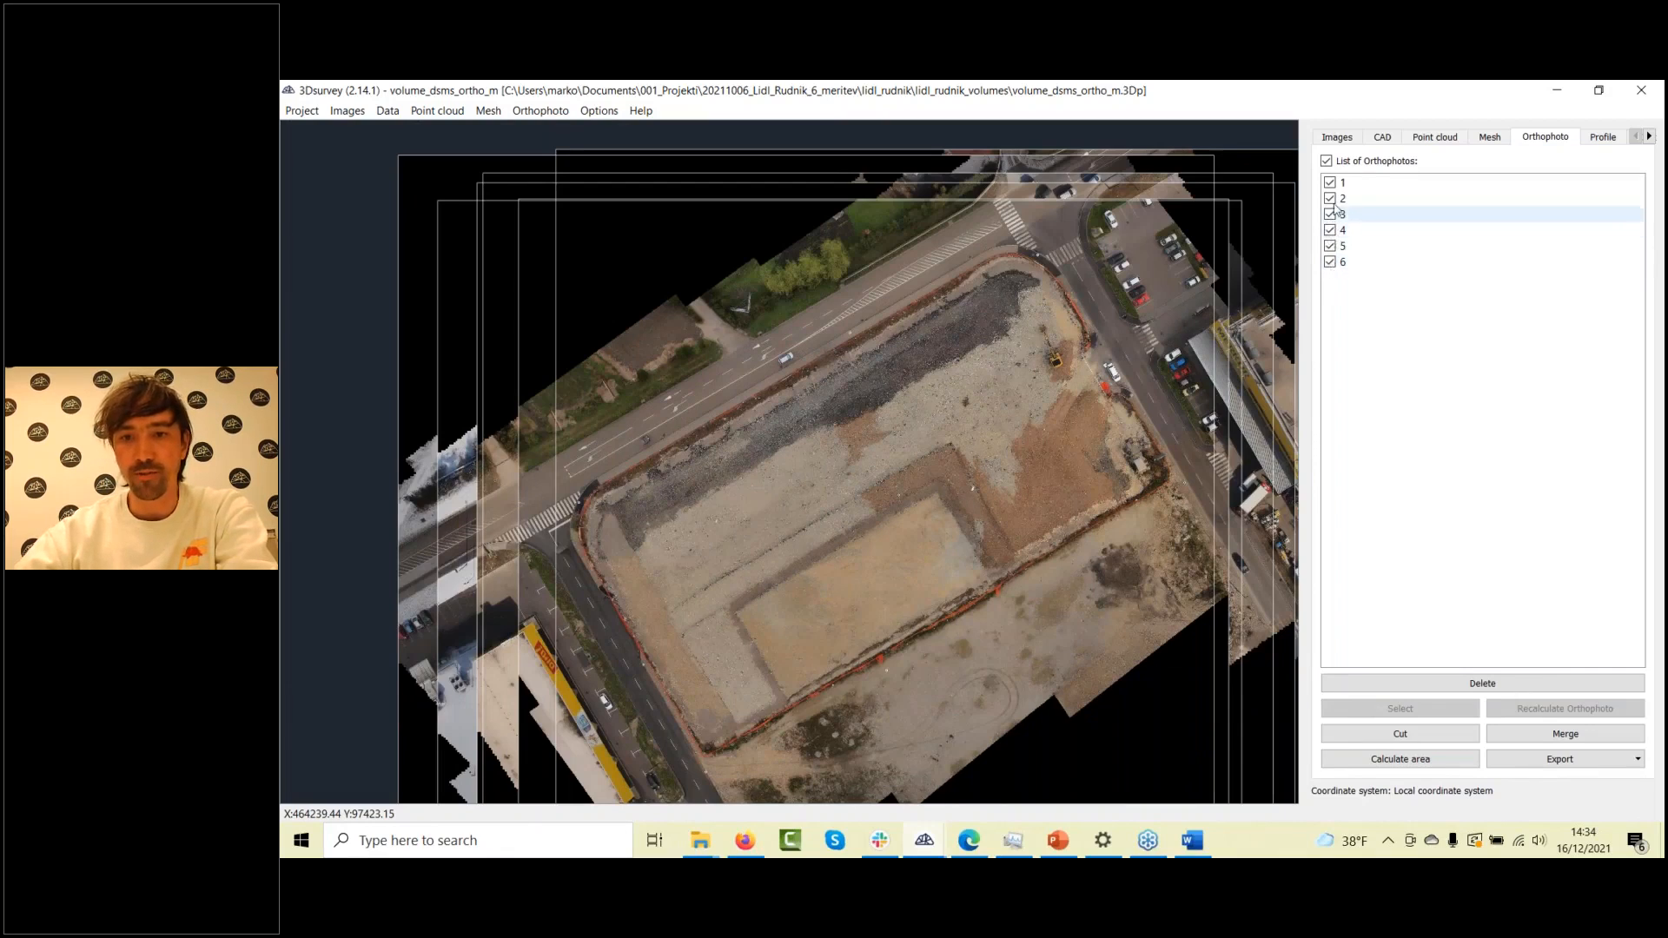
View orthophoto 4 on its own and turn all six orthophotos back on
left_click(1327, 162)
left_click(1330, 230)
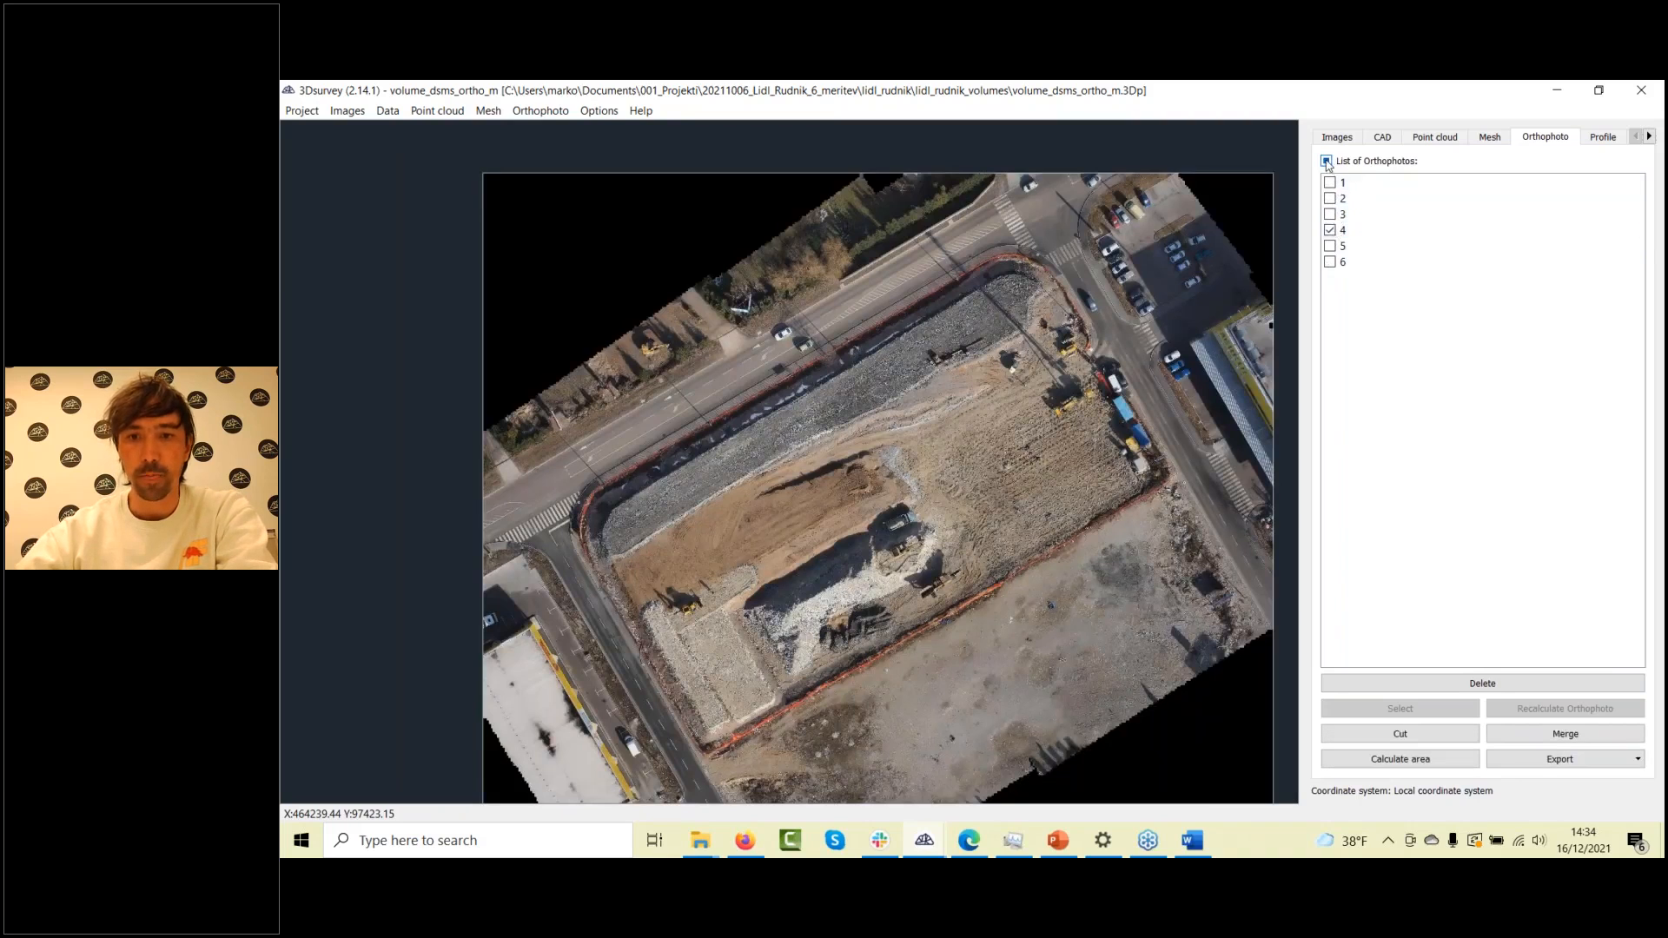
left_click(1327, 162)
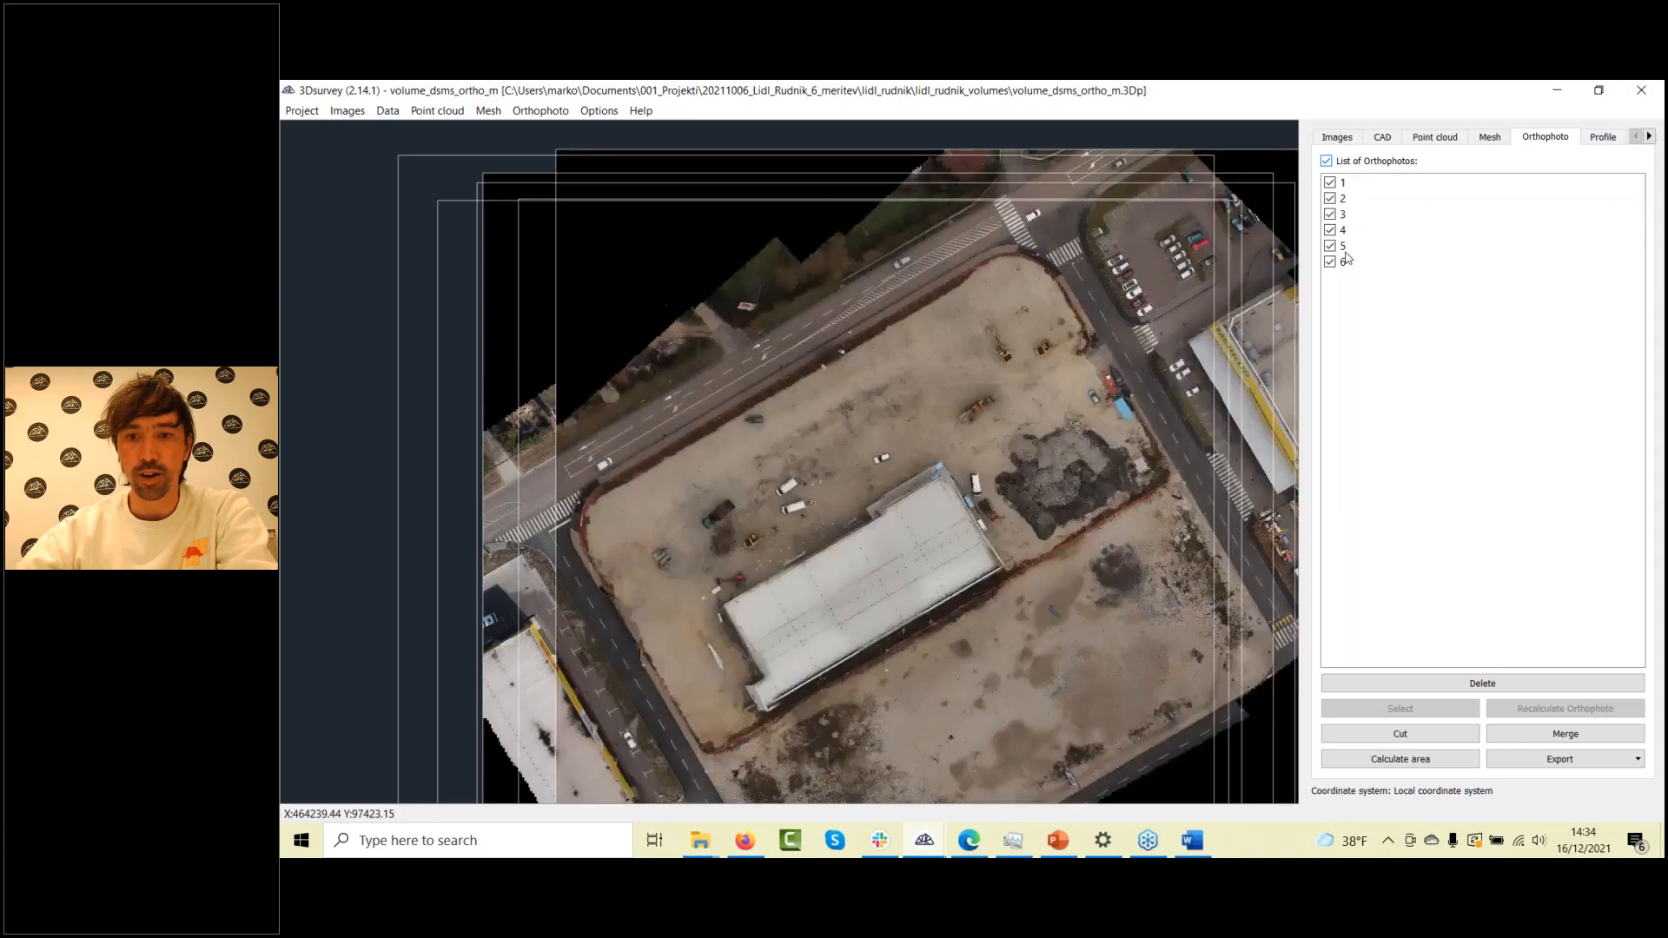
Reorder the orthophoto list by moving orthophoto 4 and then orthophoto 1 to the end, and view the resulting overlay
left_click(1357, 234)
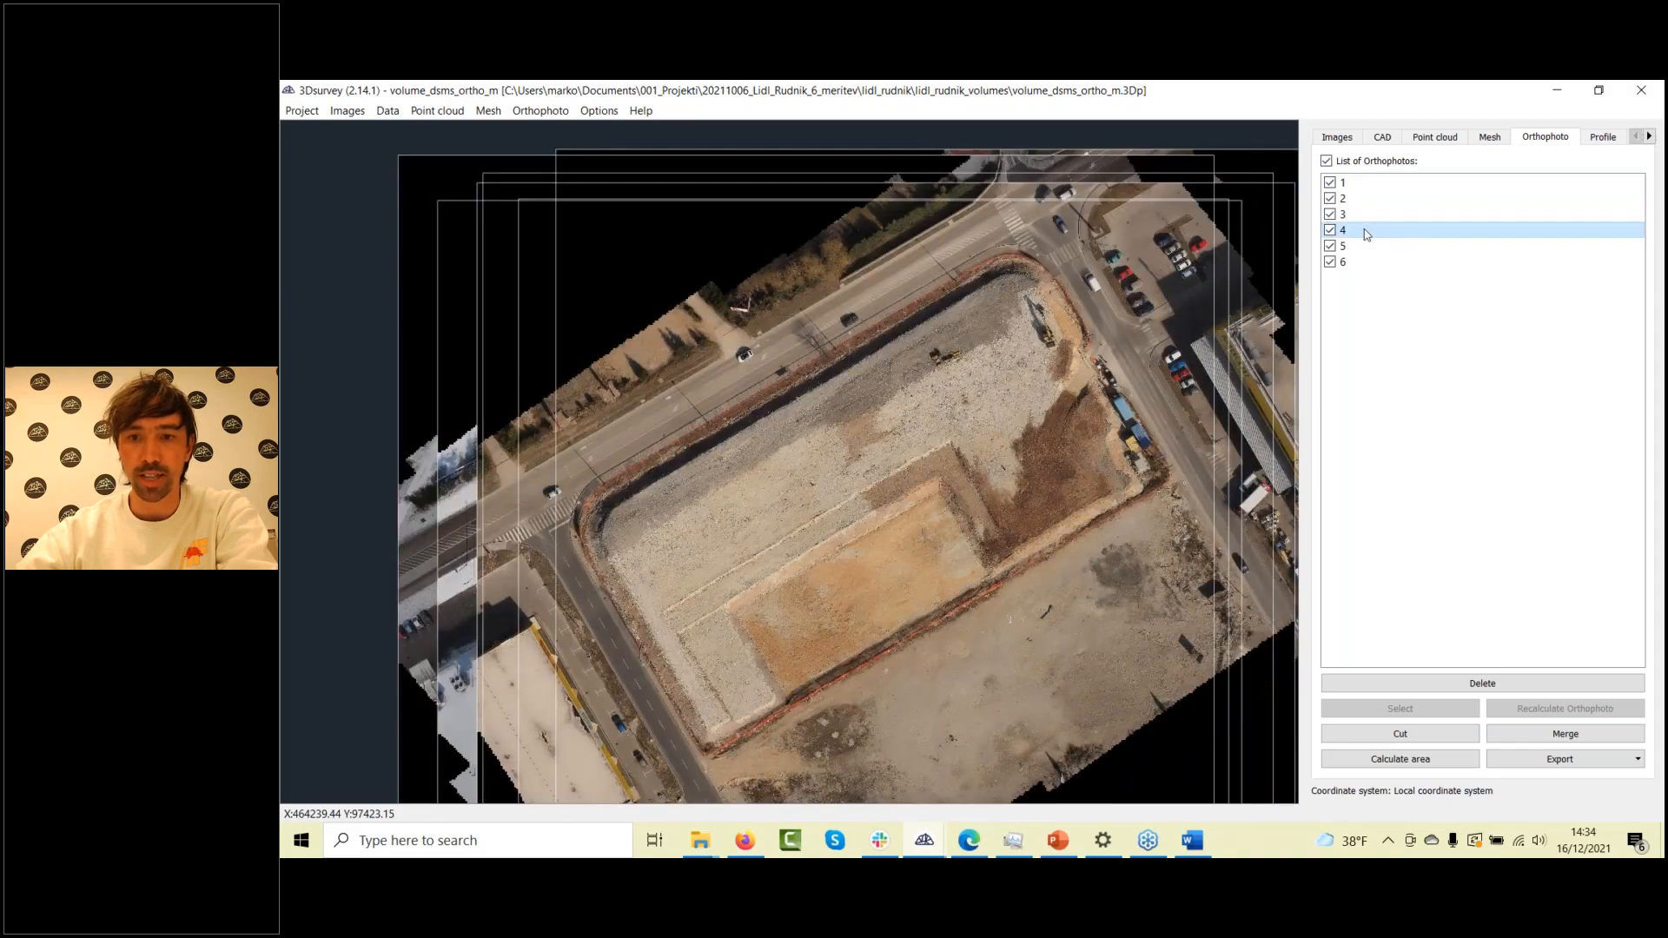
left_click_drag(1364, 231, 1371, 266)
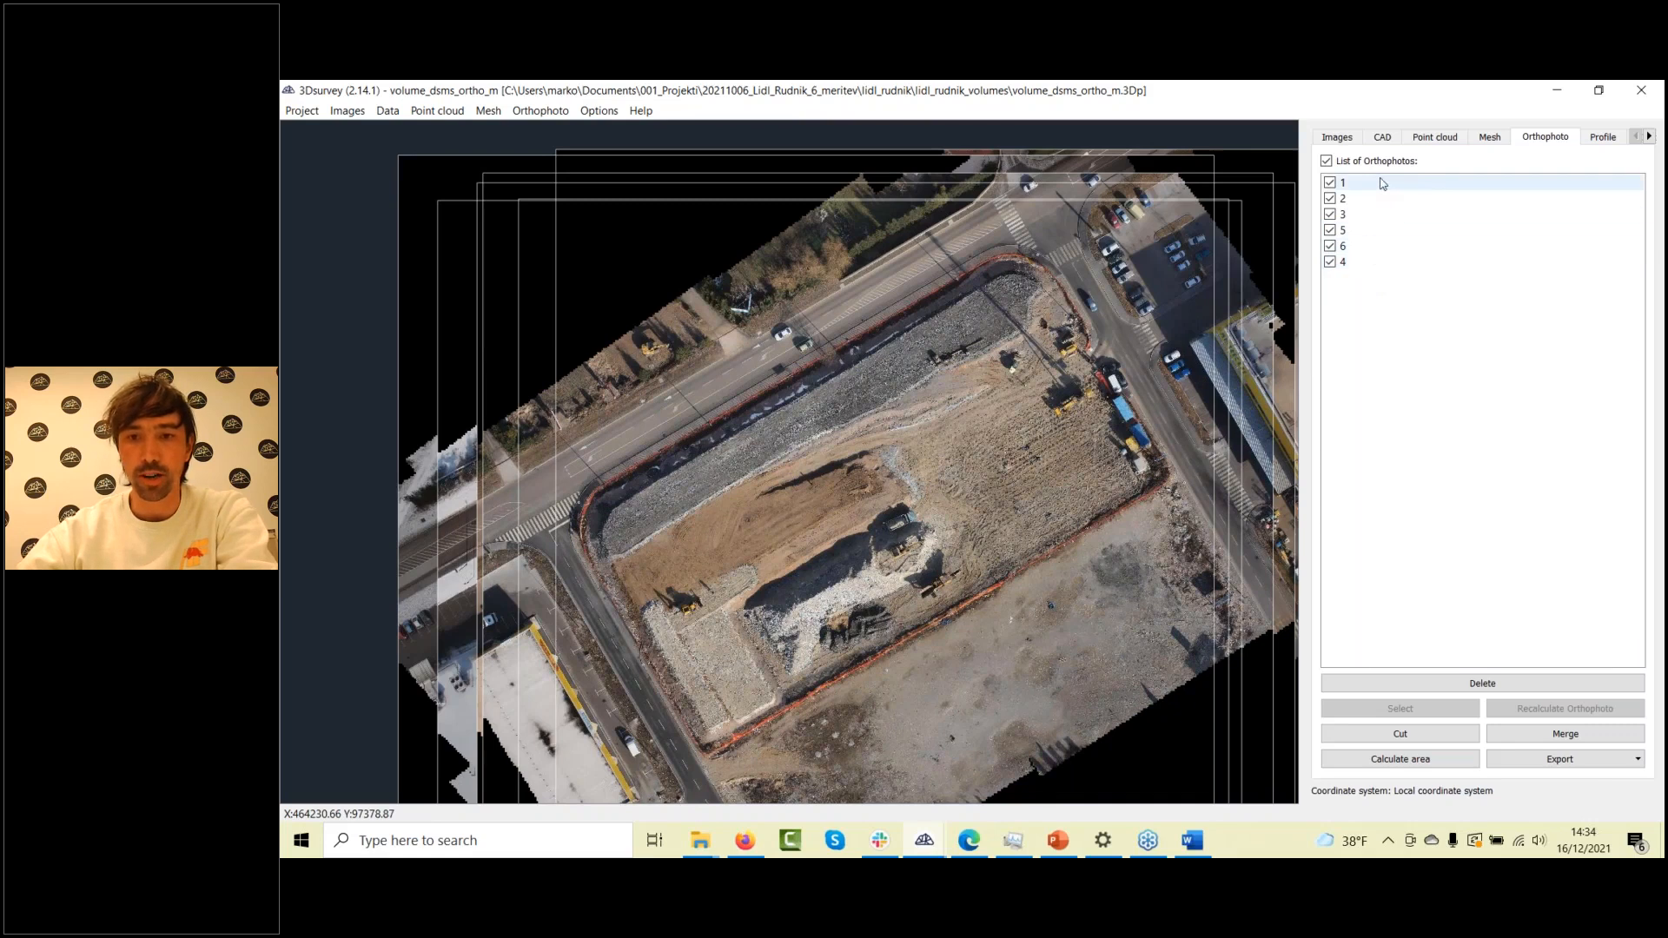
left_click_drag(1382, 183, 1390, 271)
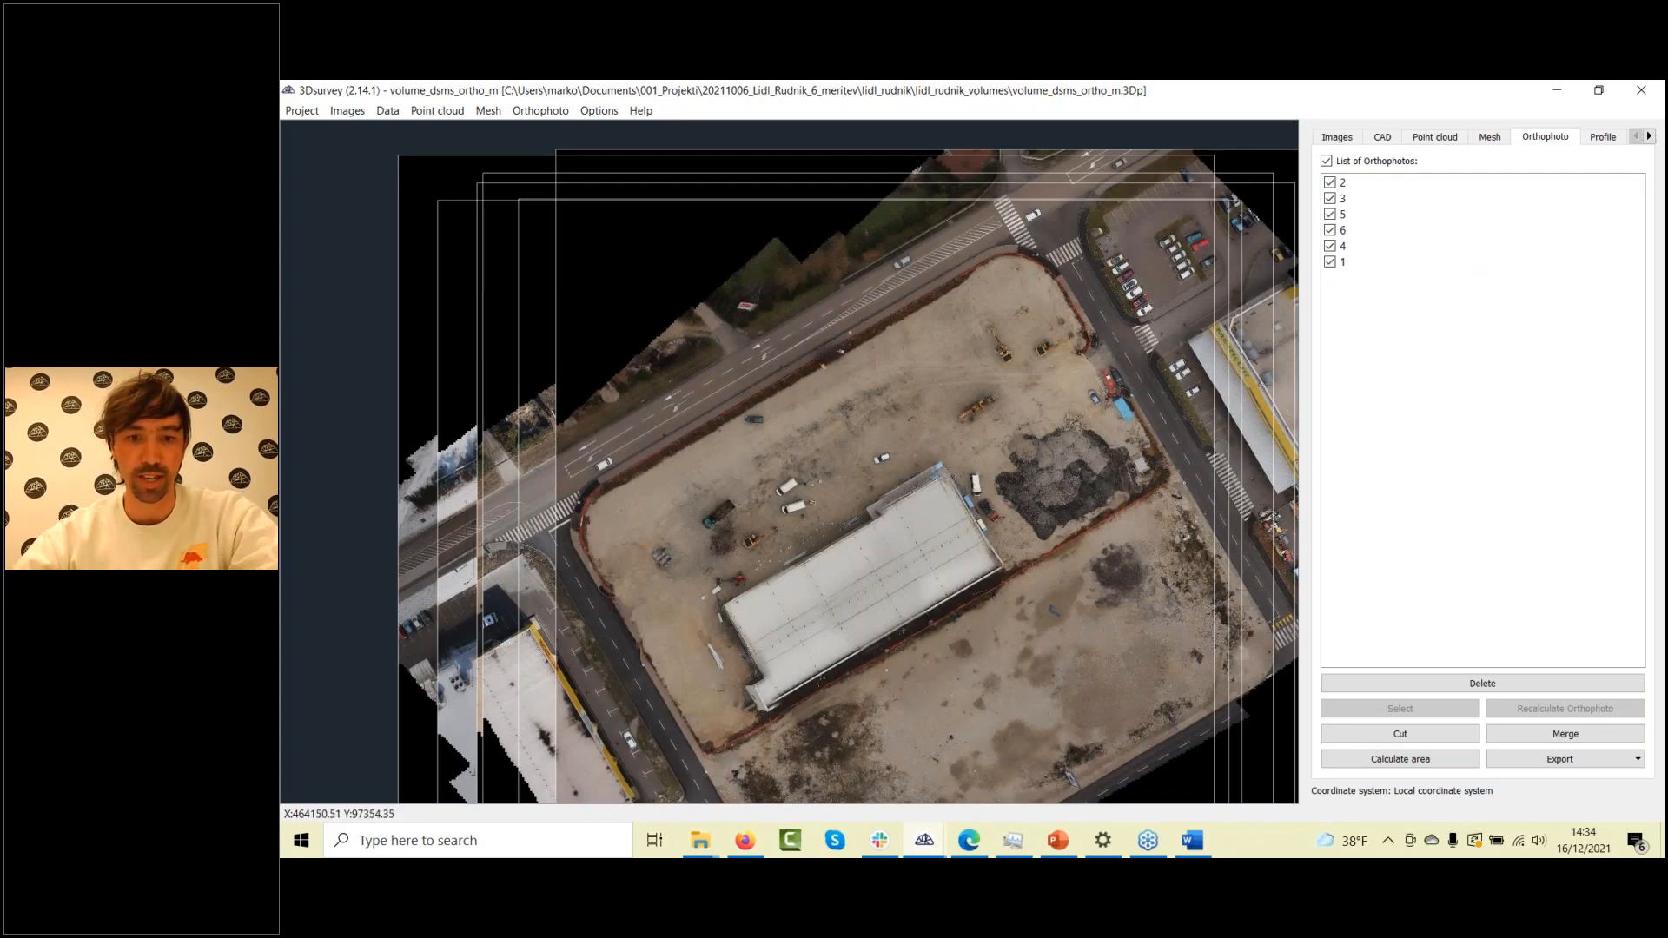
left_click_drag(944, 521, 930, 464)
scroll(936, 468, "up", 1)
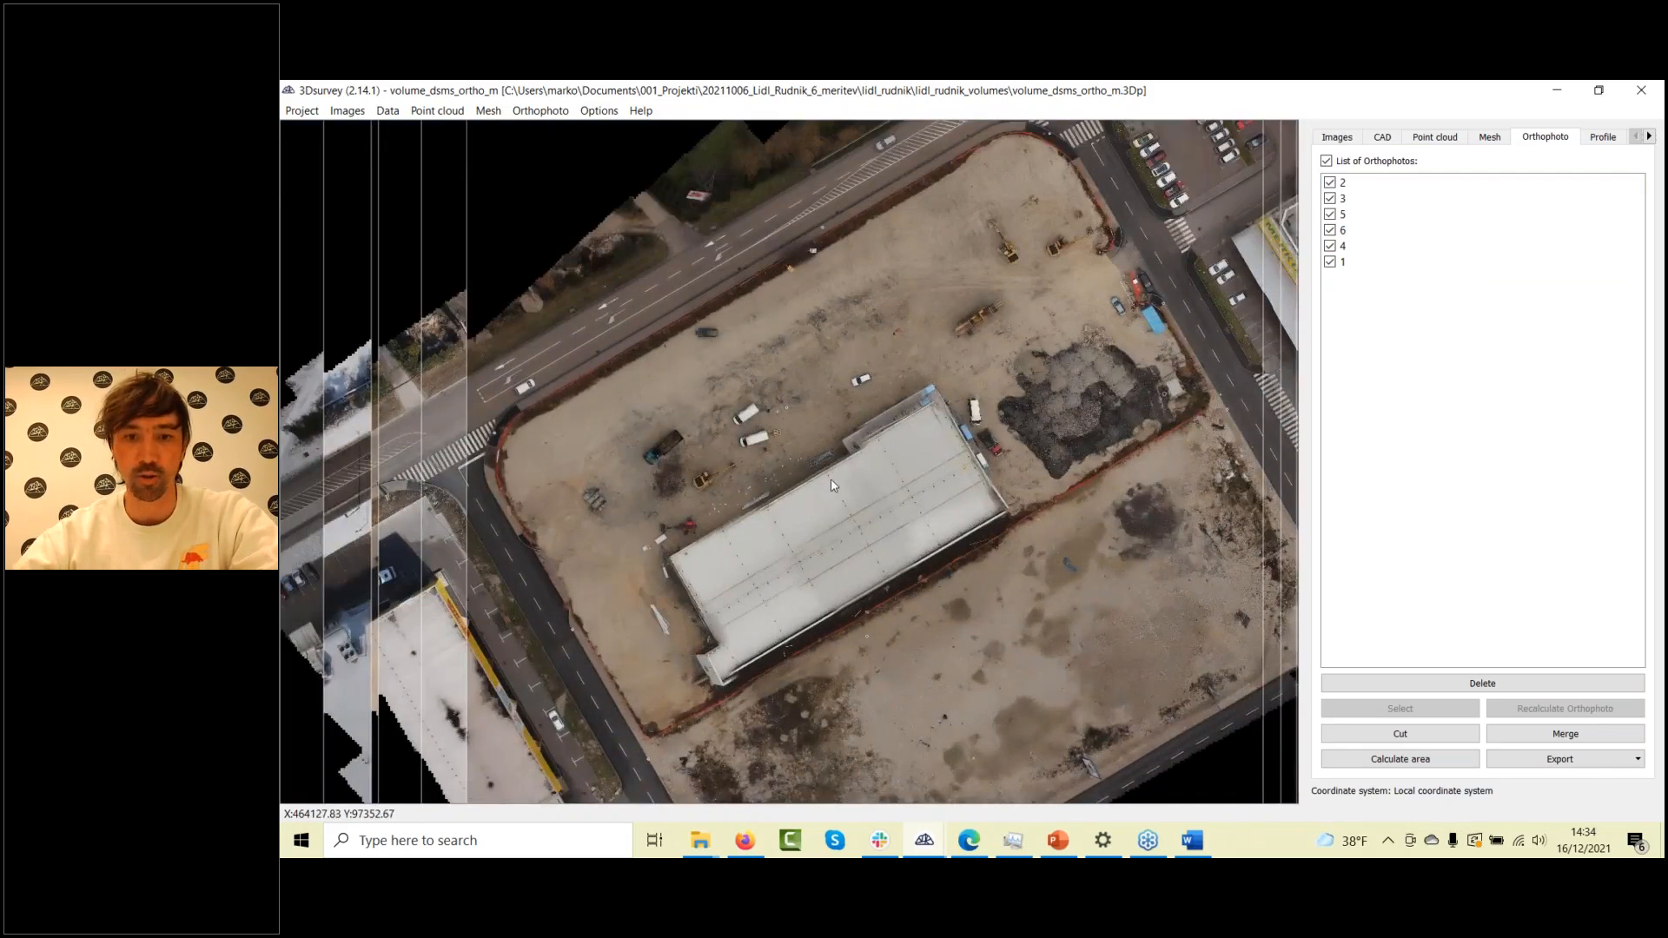
scroll(835, 473, "down", 3)
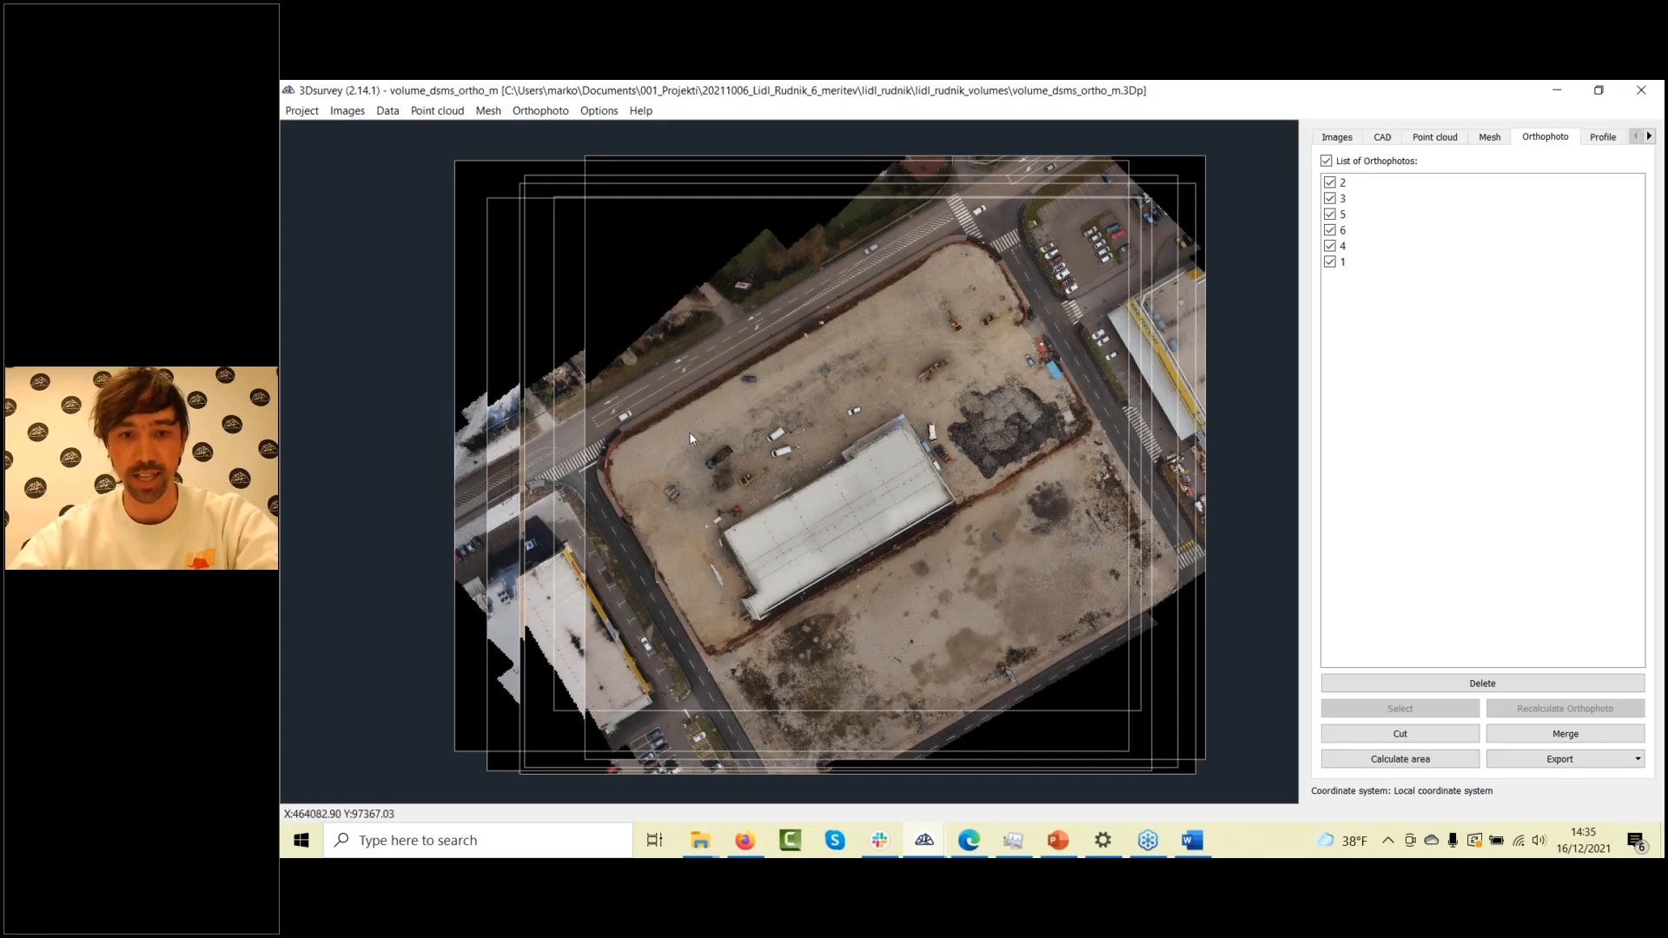
scroll(786, 430, "down", 2)
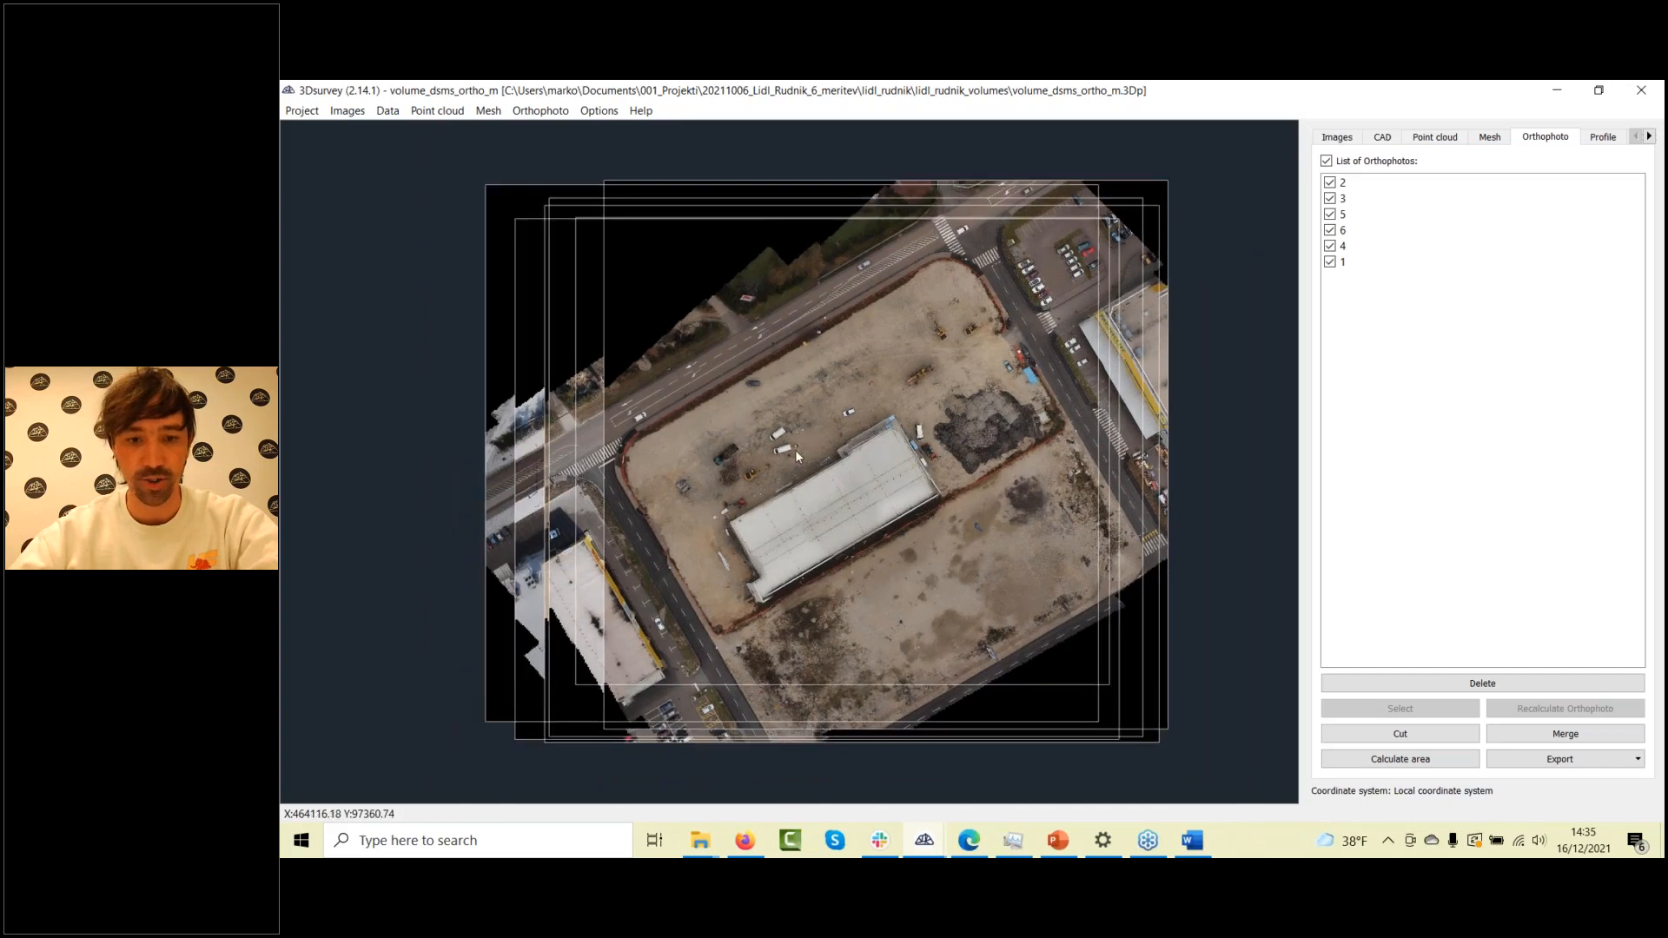
scroll(795, 450, "up", 2)
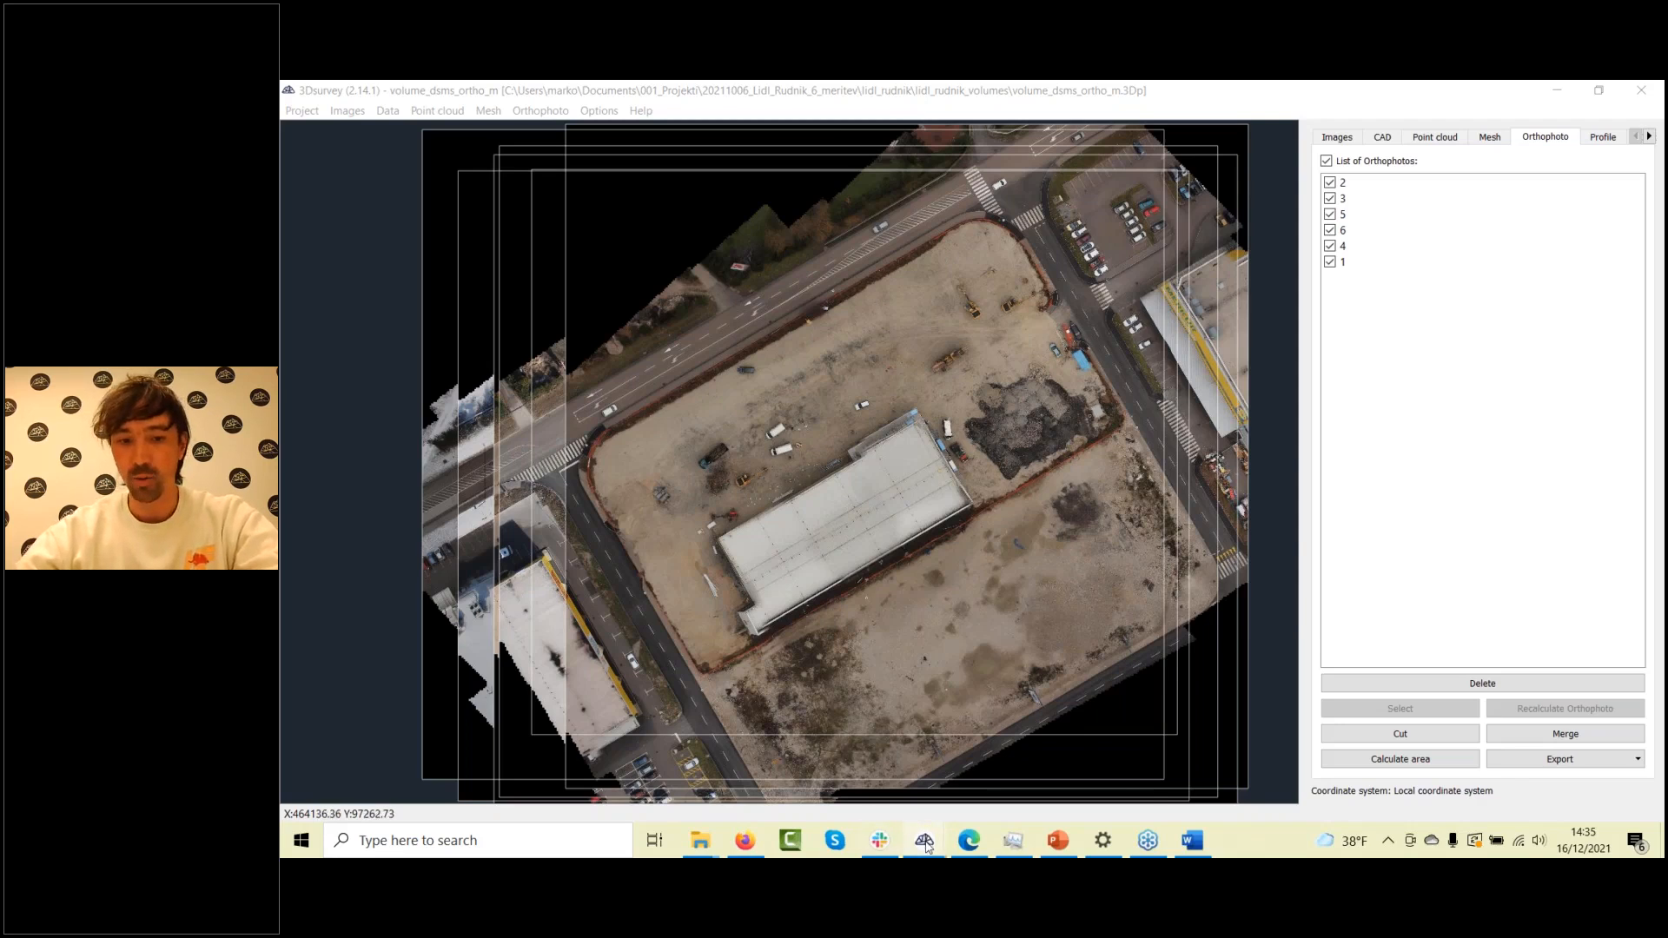
Switch to PowerPoint, show the agenda slide full screen, and end the slide show
left_click(1062, 849)
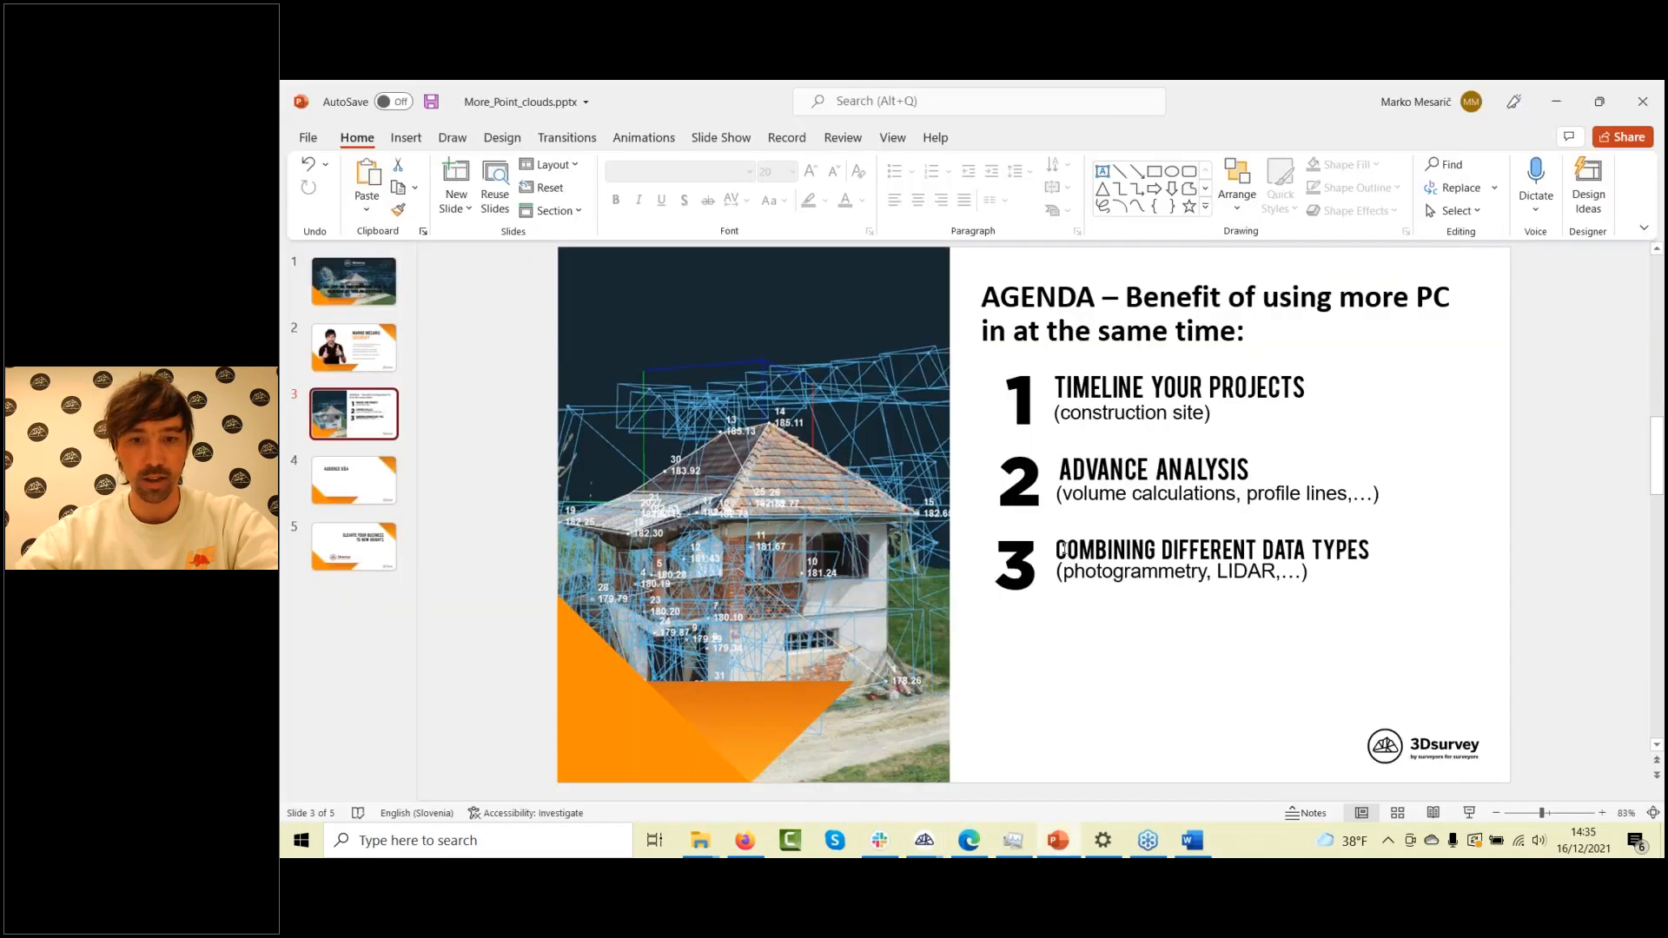
left_click(1470, 813)
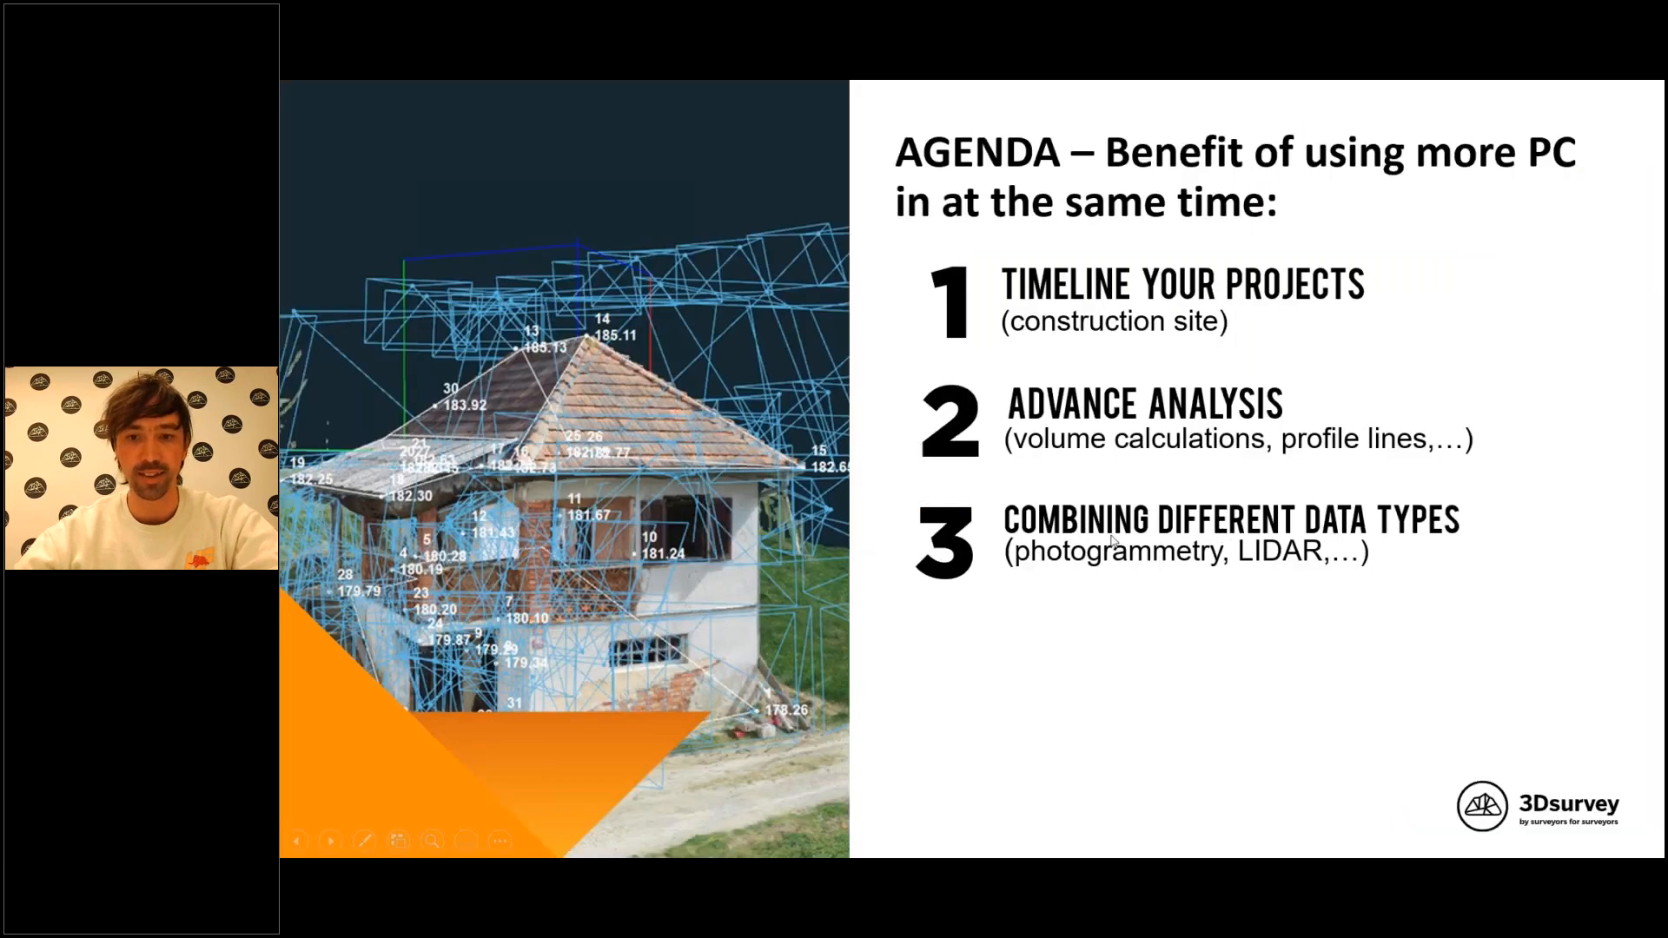
key("Escape")
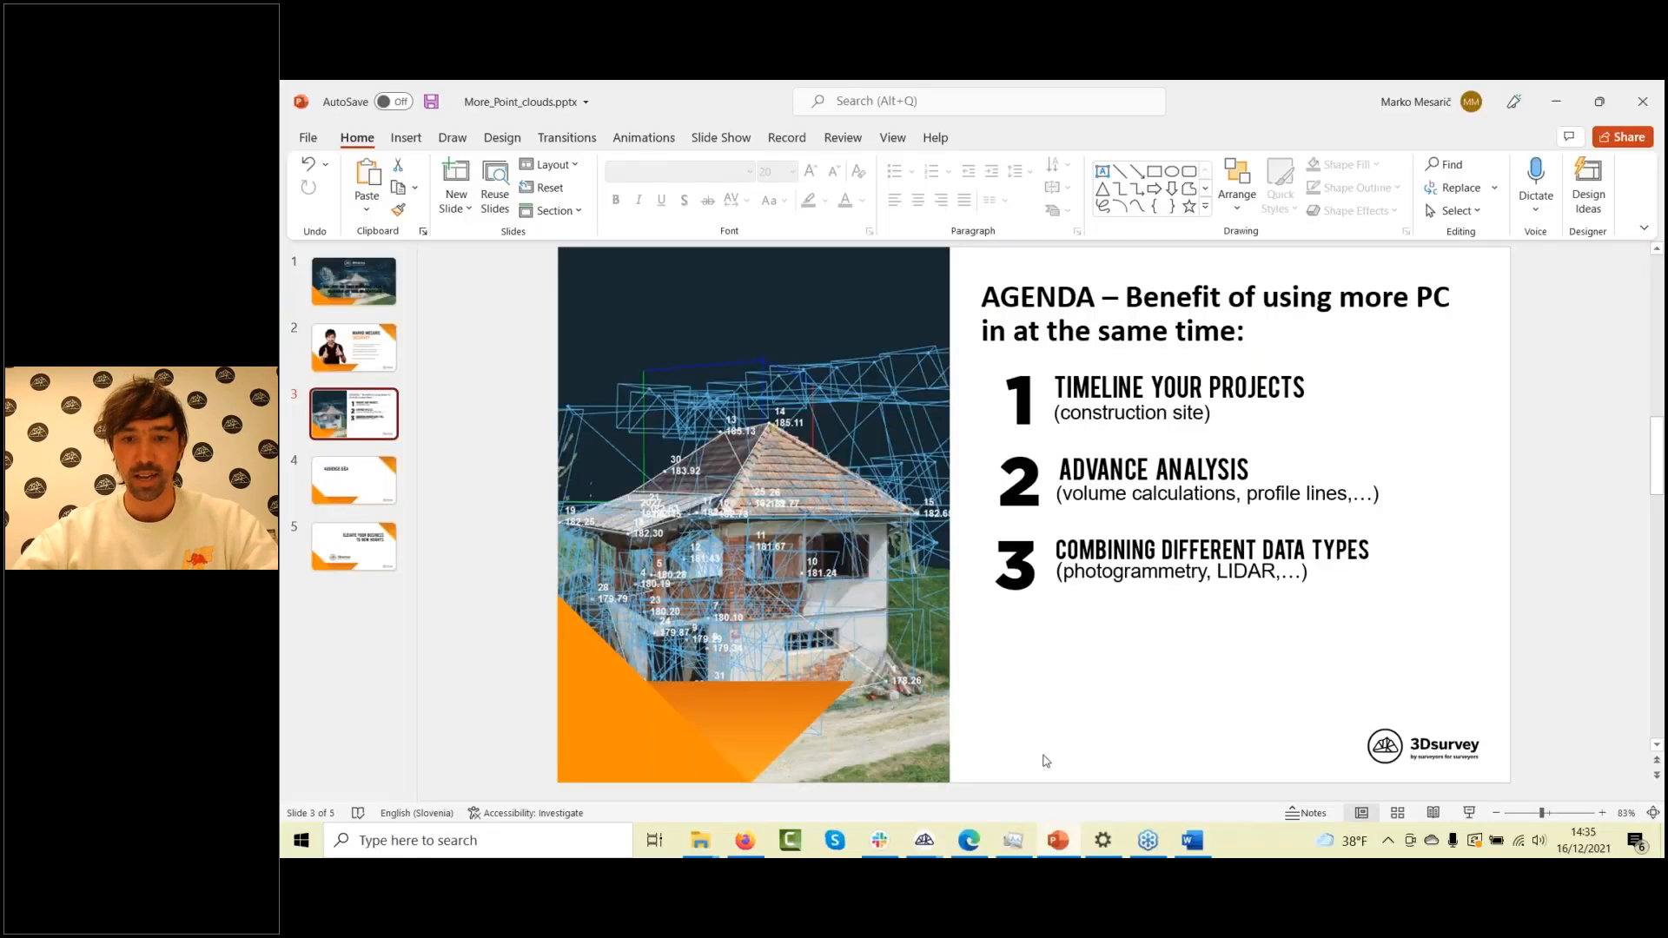
Switch to the 3Dsurvey window with the new project and examine the quarry point cloud from above and at an oblique angle
mouse_move(924, 840)
left_click(967, 745)
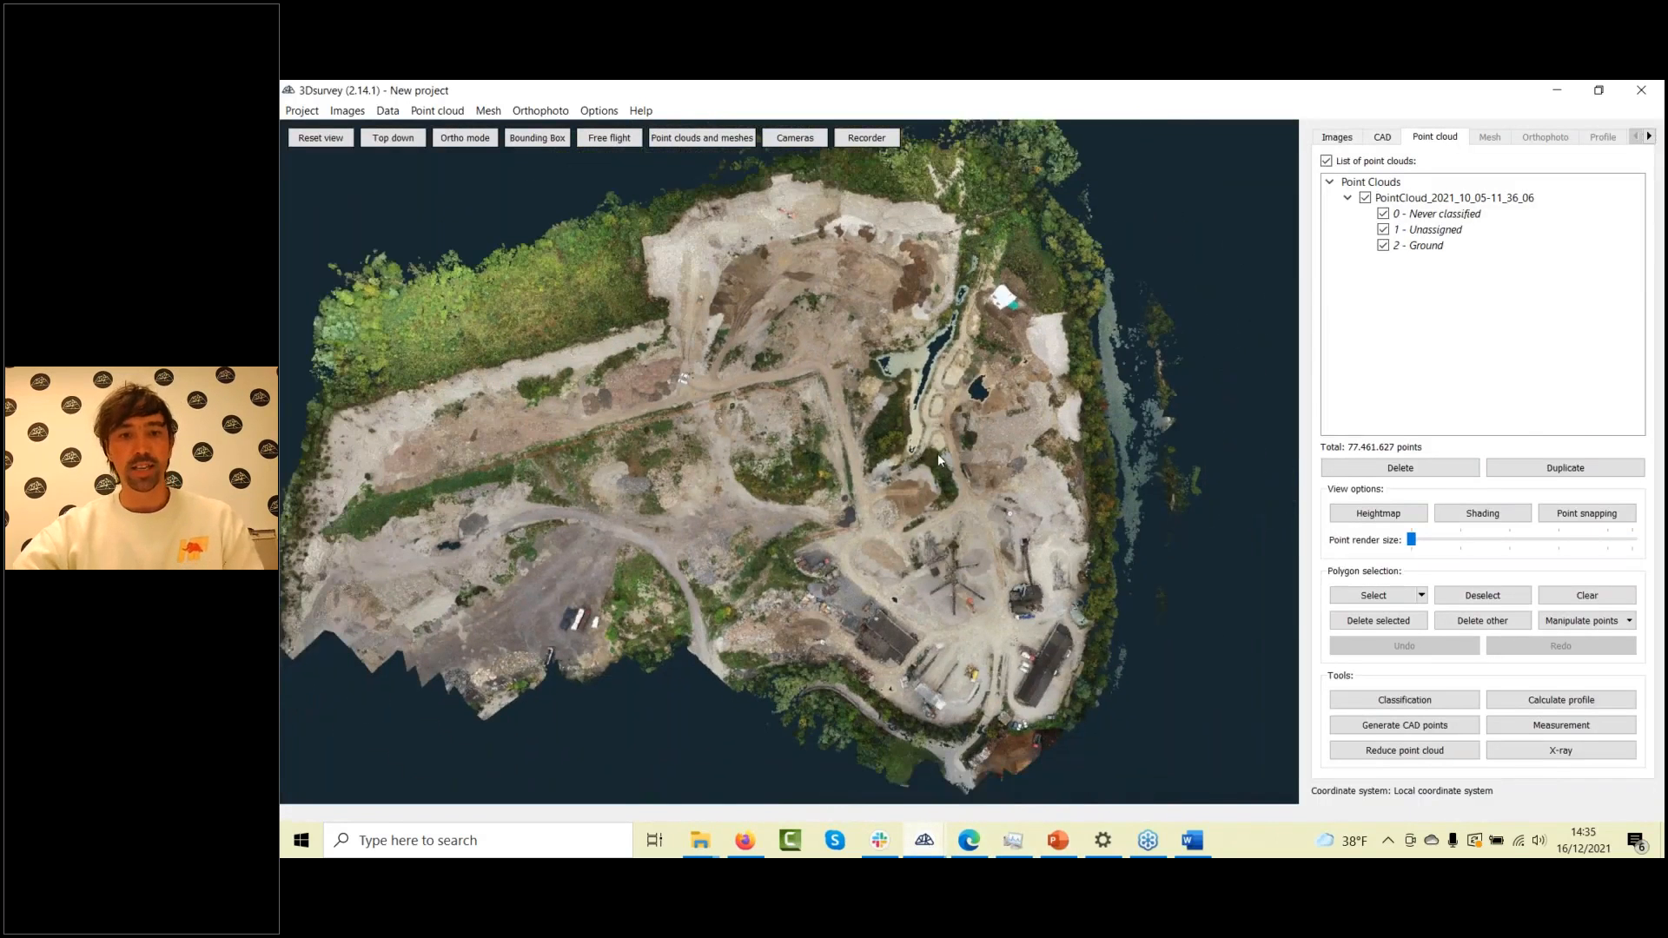
scroll(939, 459, "down", 2)
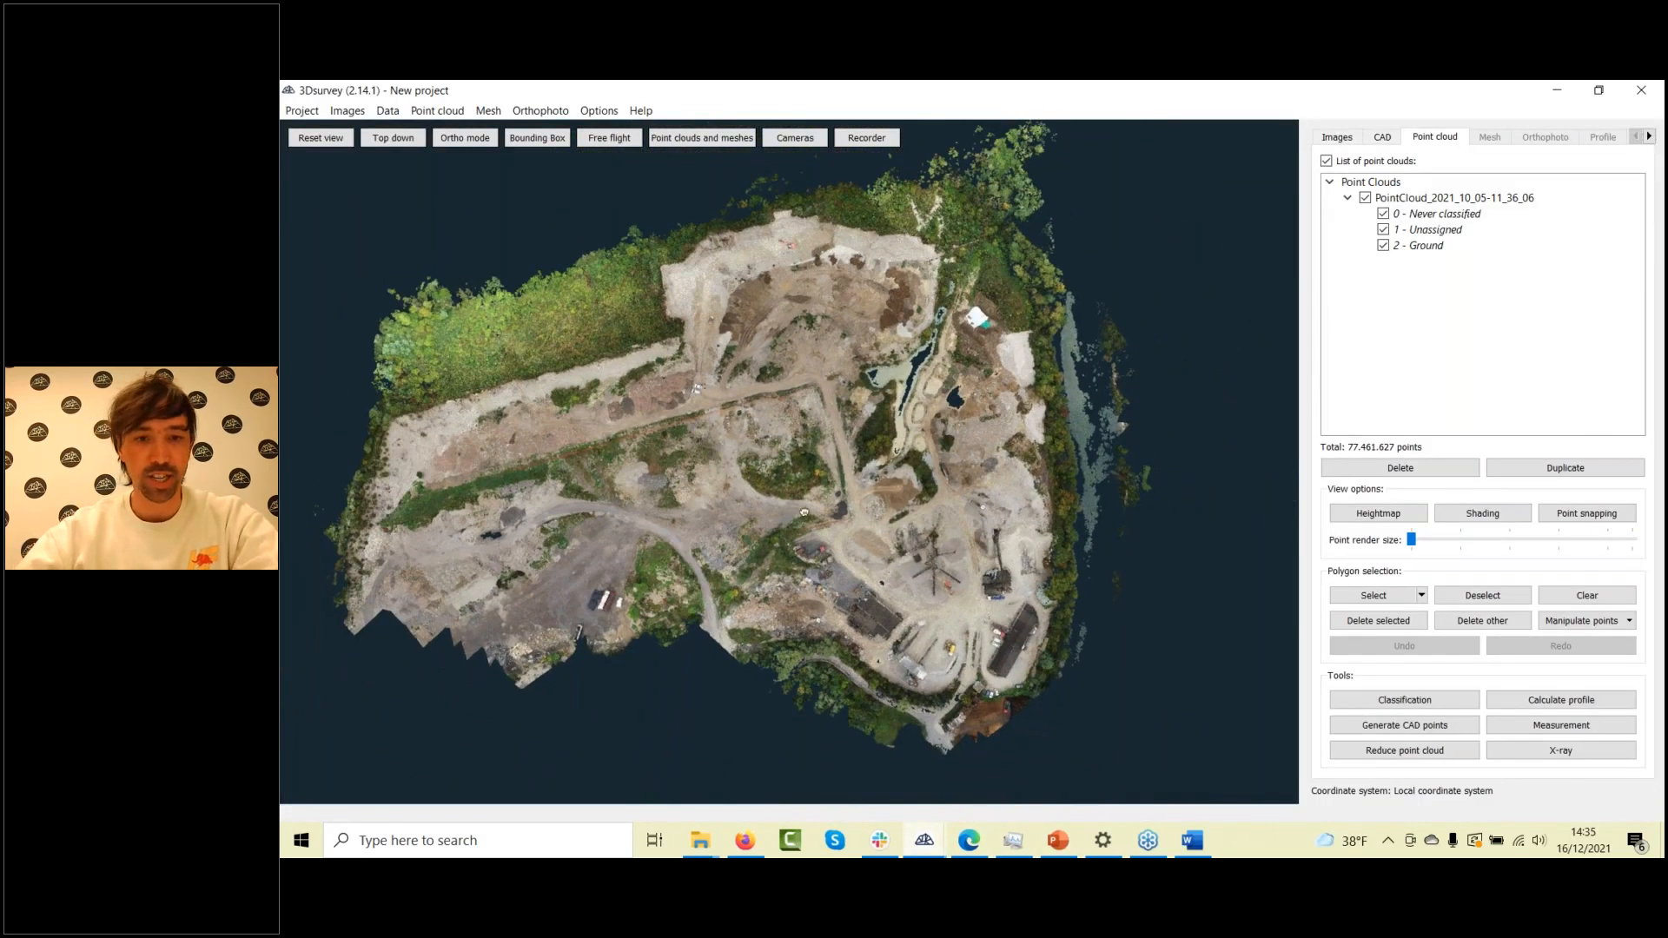
left_click_drag(804, 512, 918, 575)
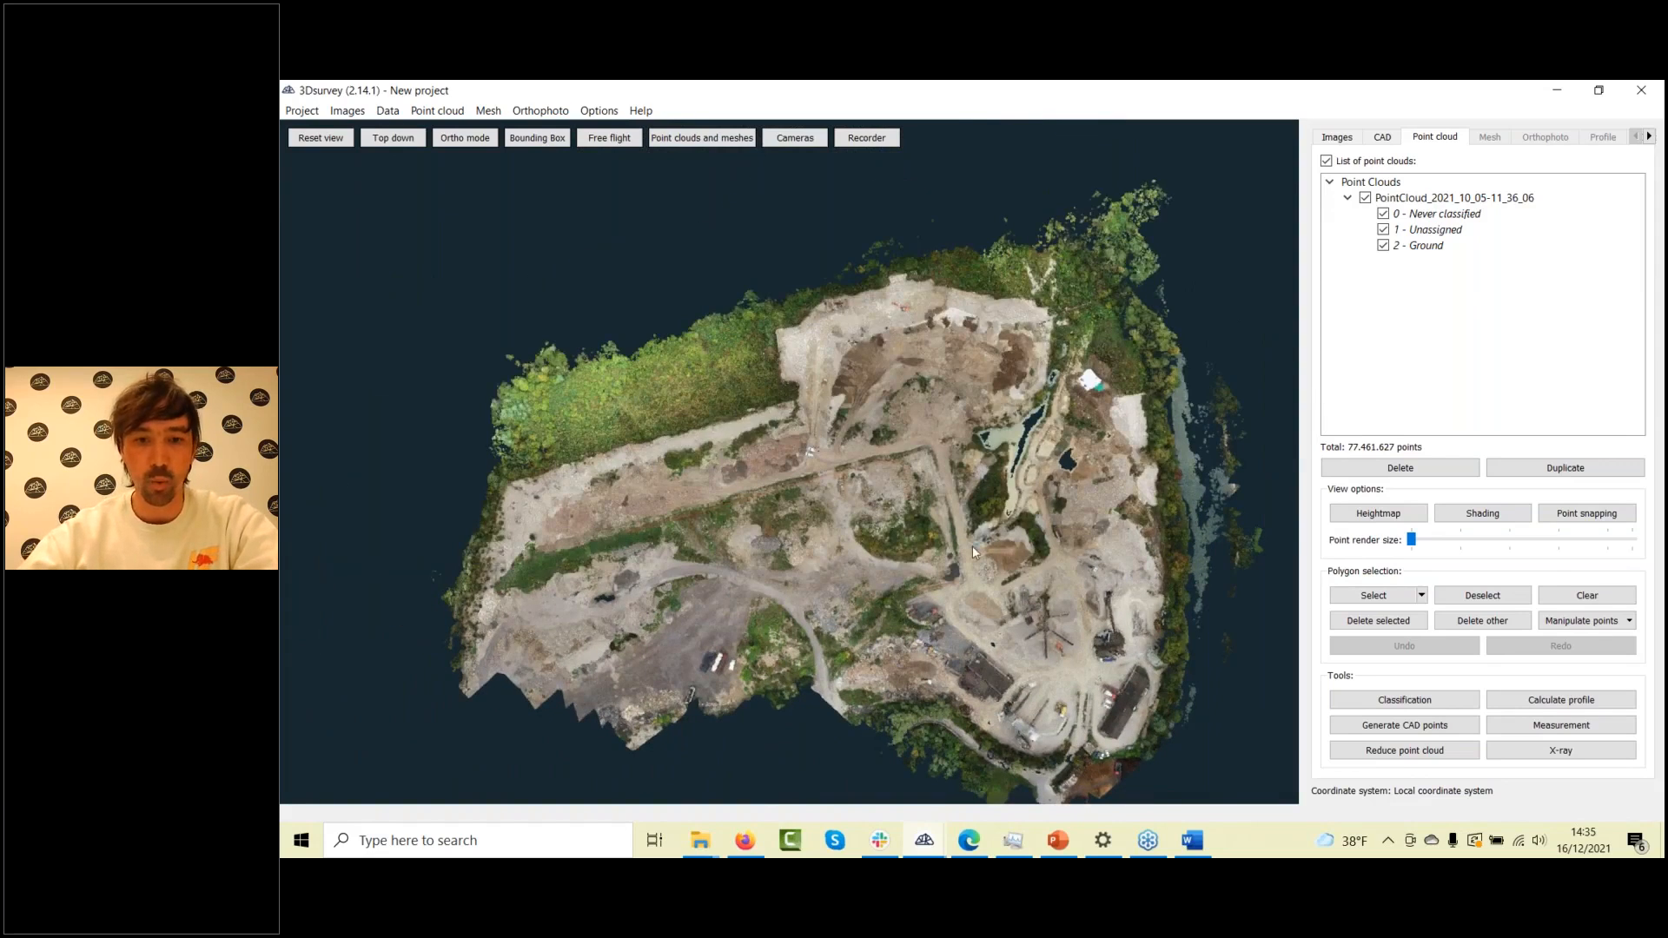
scroll(1032, 568, "up", 3)
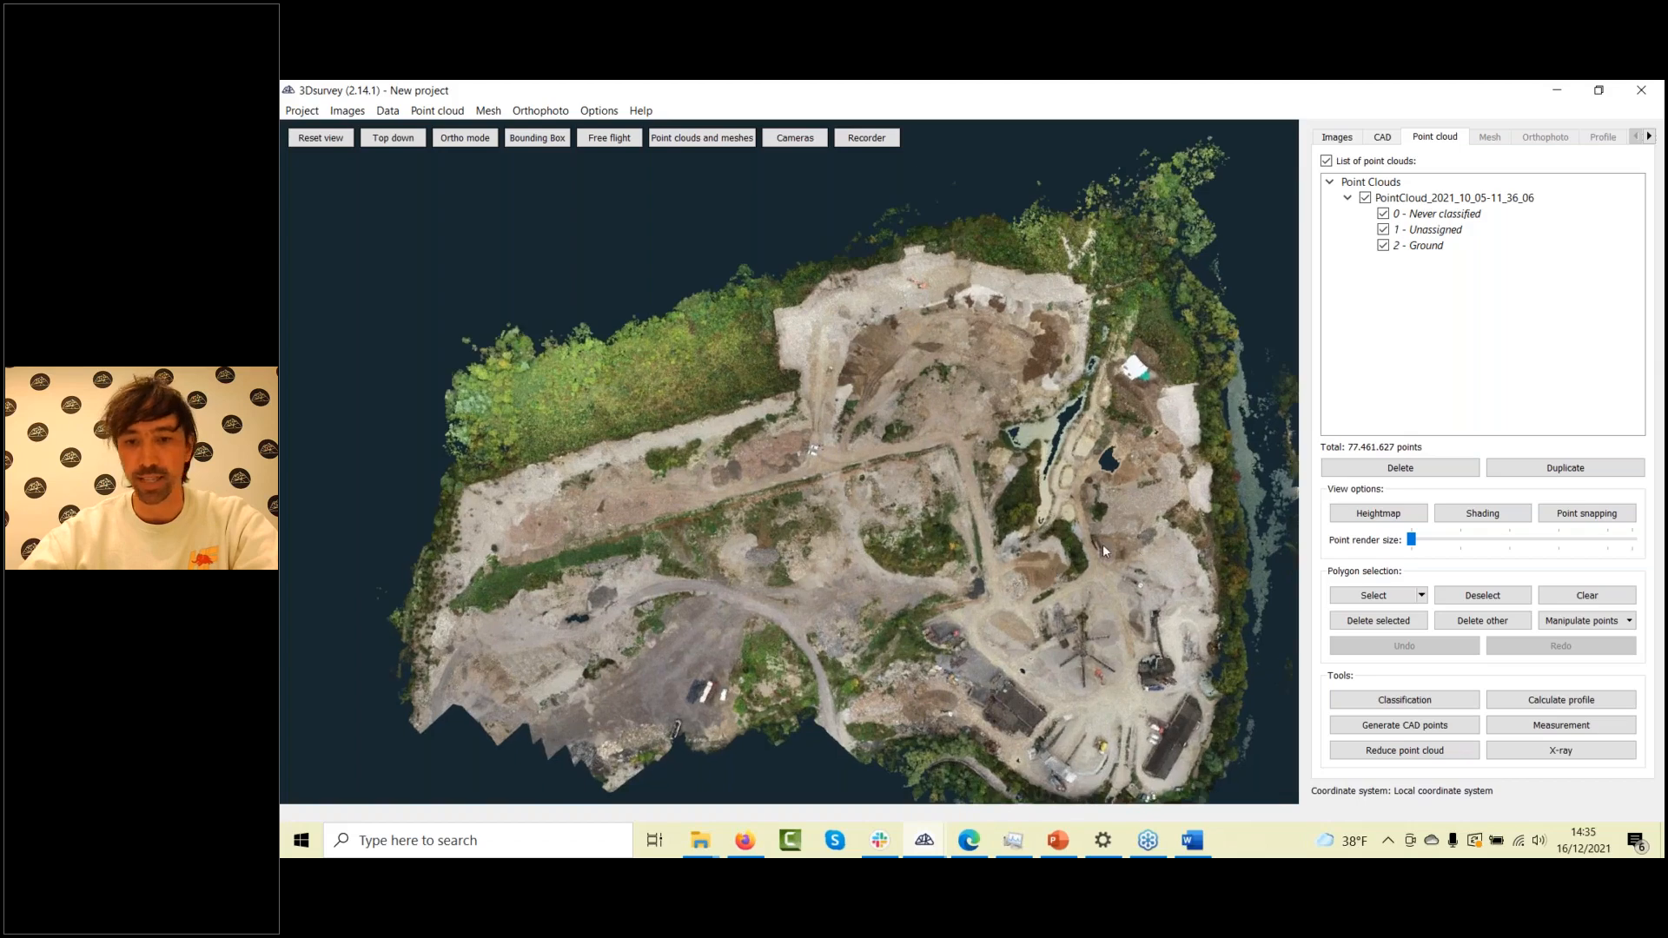
scroll(1100, 544, "up", 5)
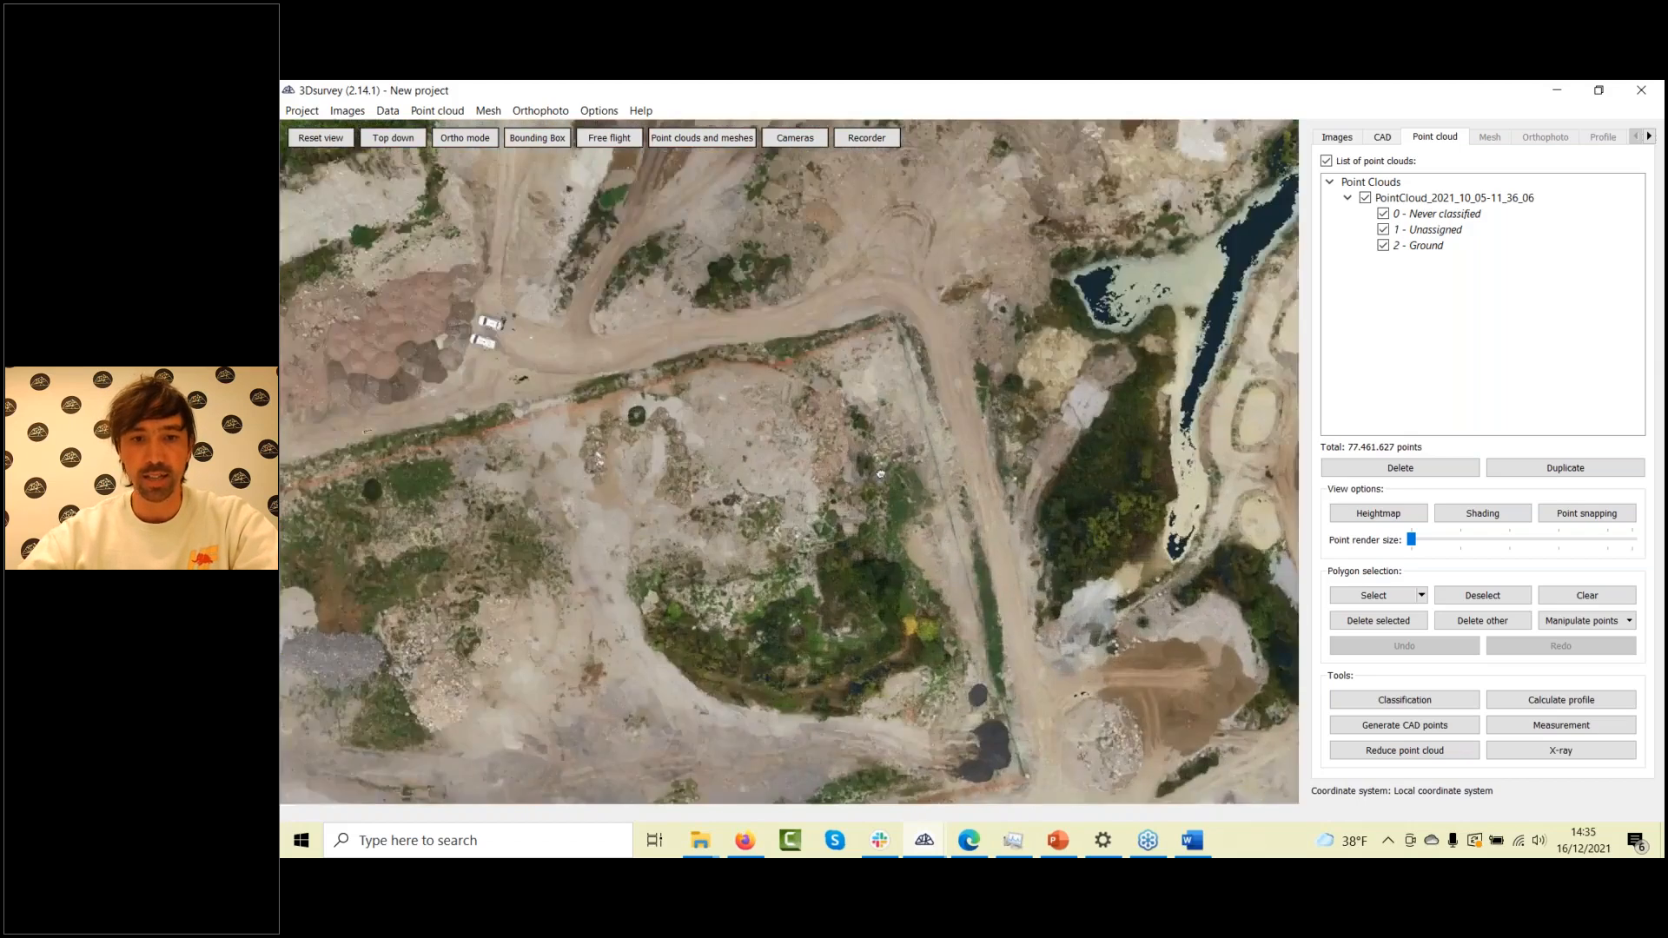
left_click_drag(879, 474, 732, 472)
scroll(732, 472, "down", 3)
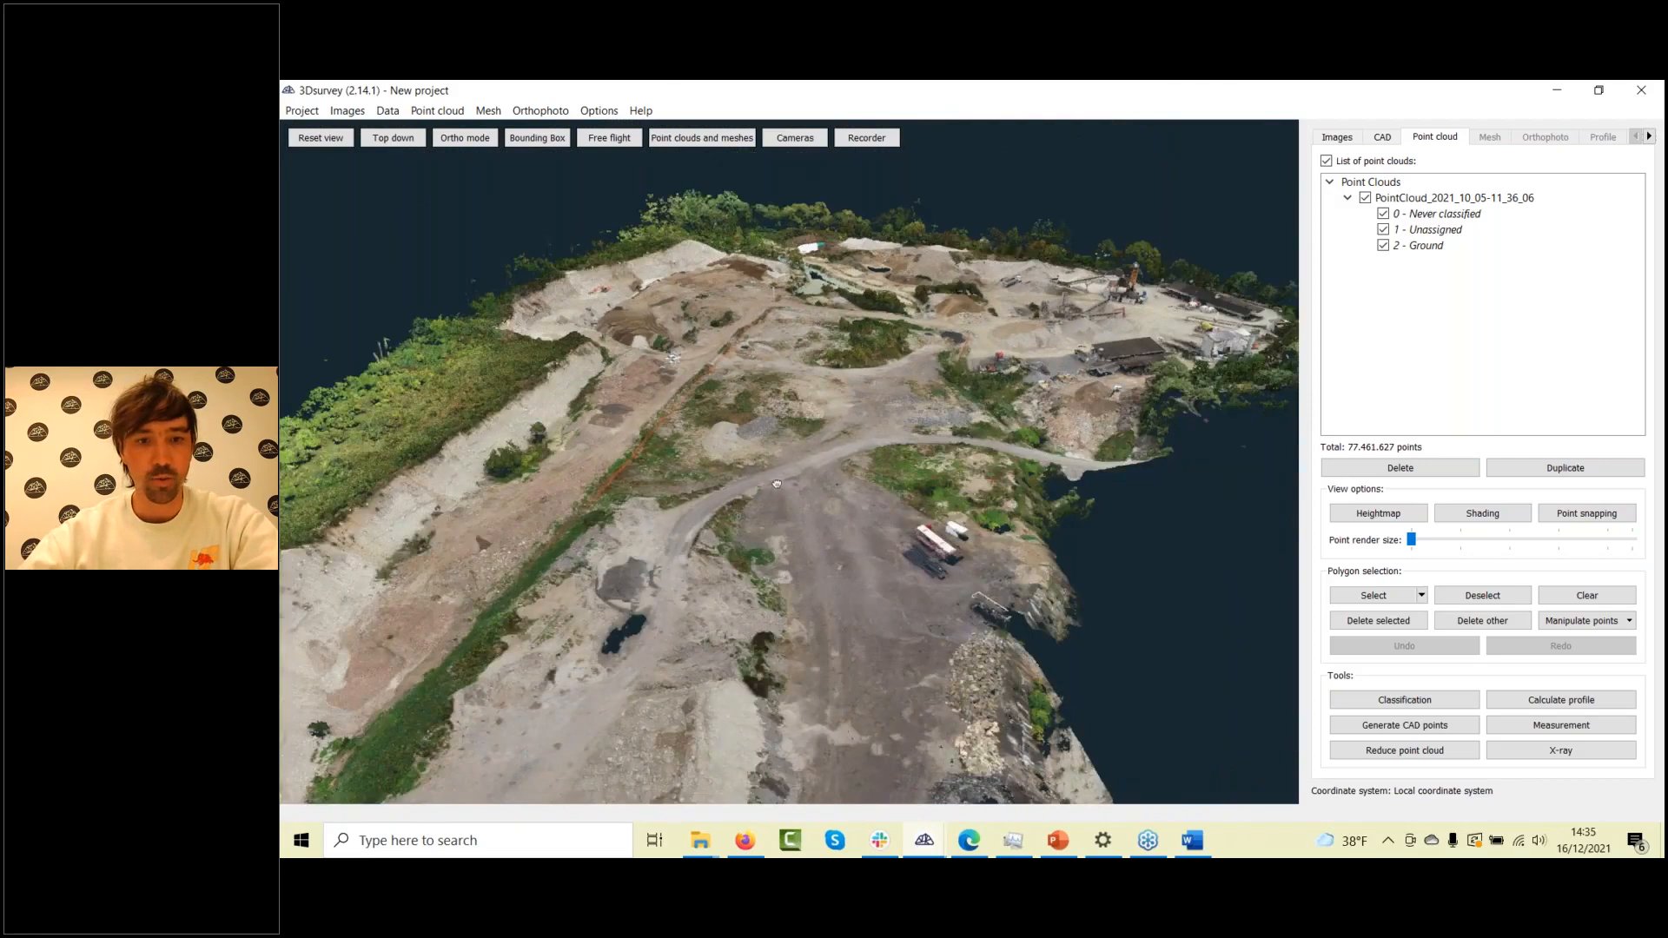
scroll(796, 490, "down", 2)
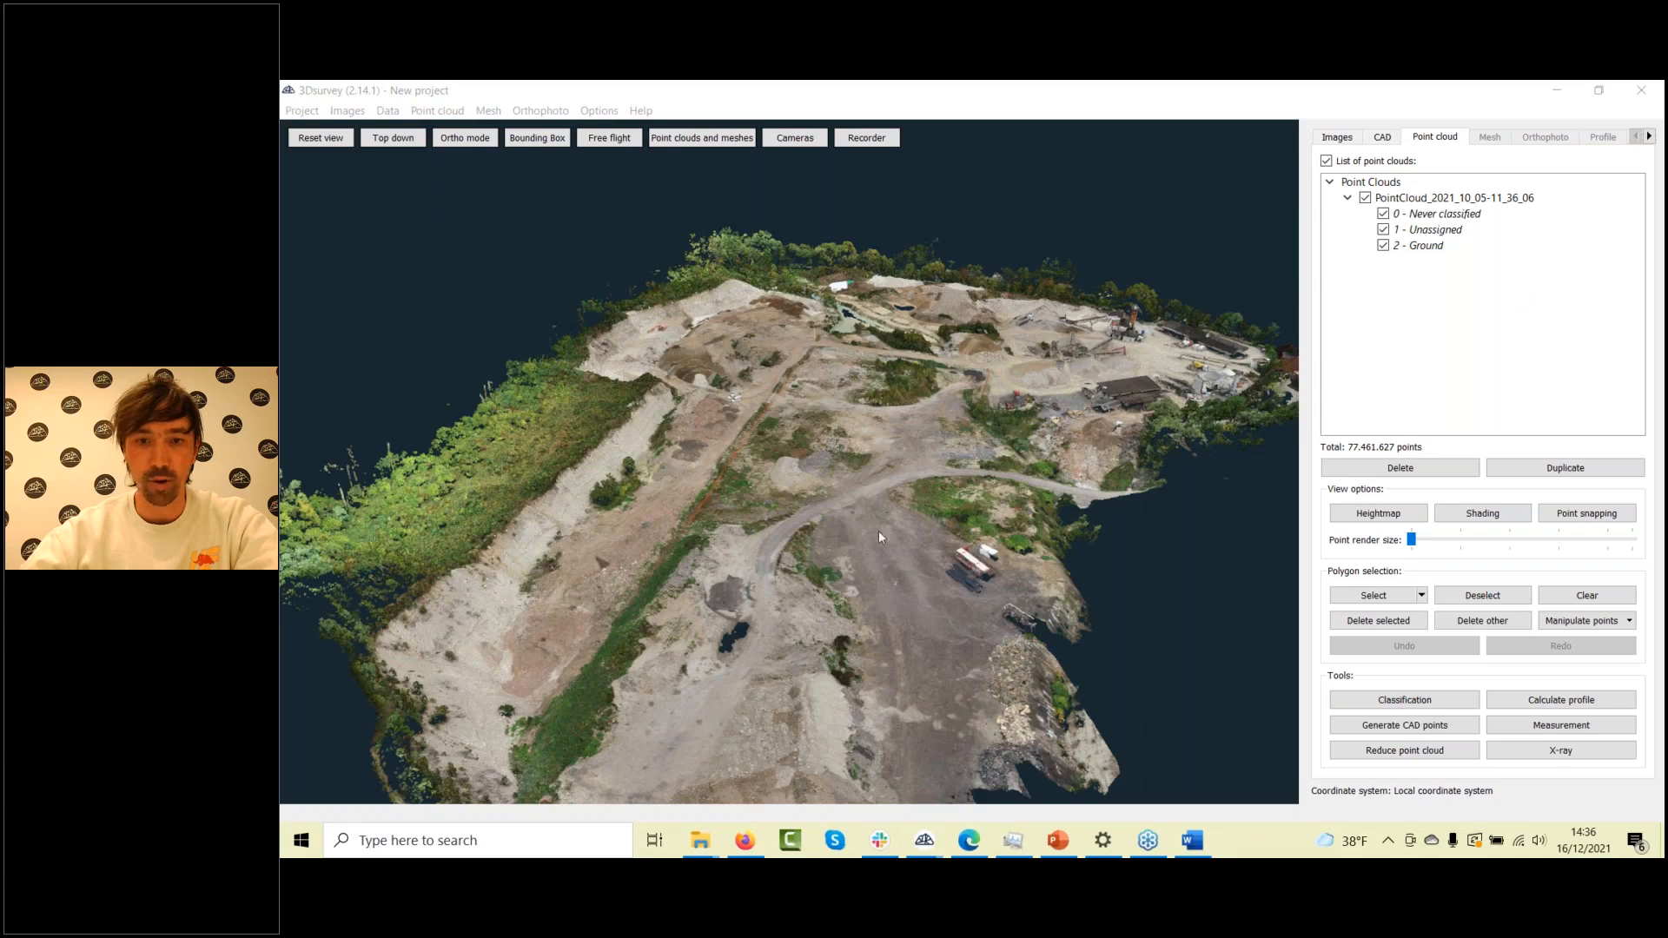
Examine the quarry's truck, stockpiles and conveyor plant up close in the point cloud
scroll(1031, 512, "up", 5)
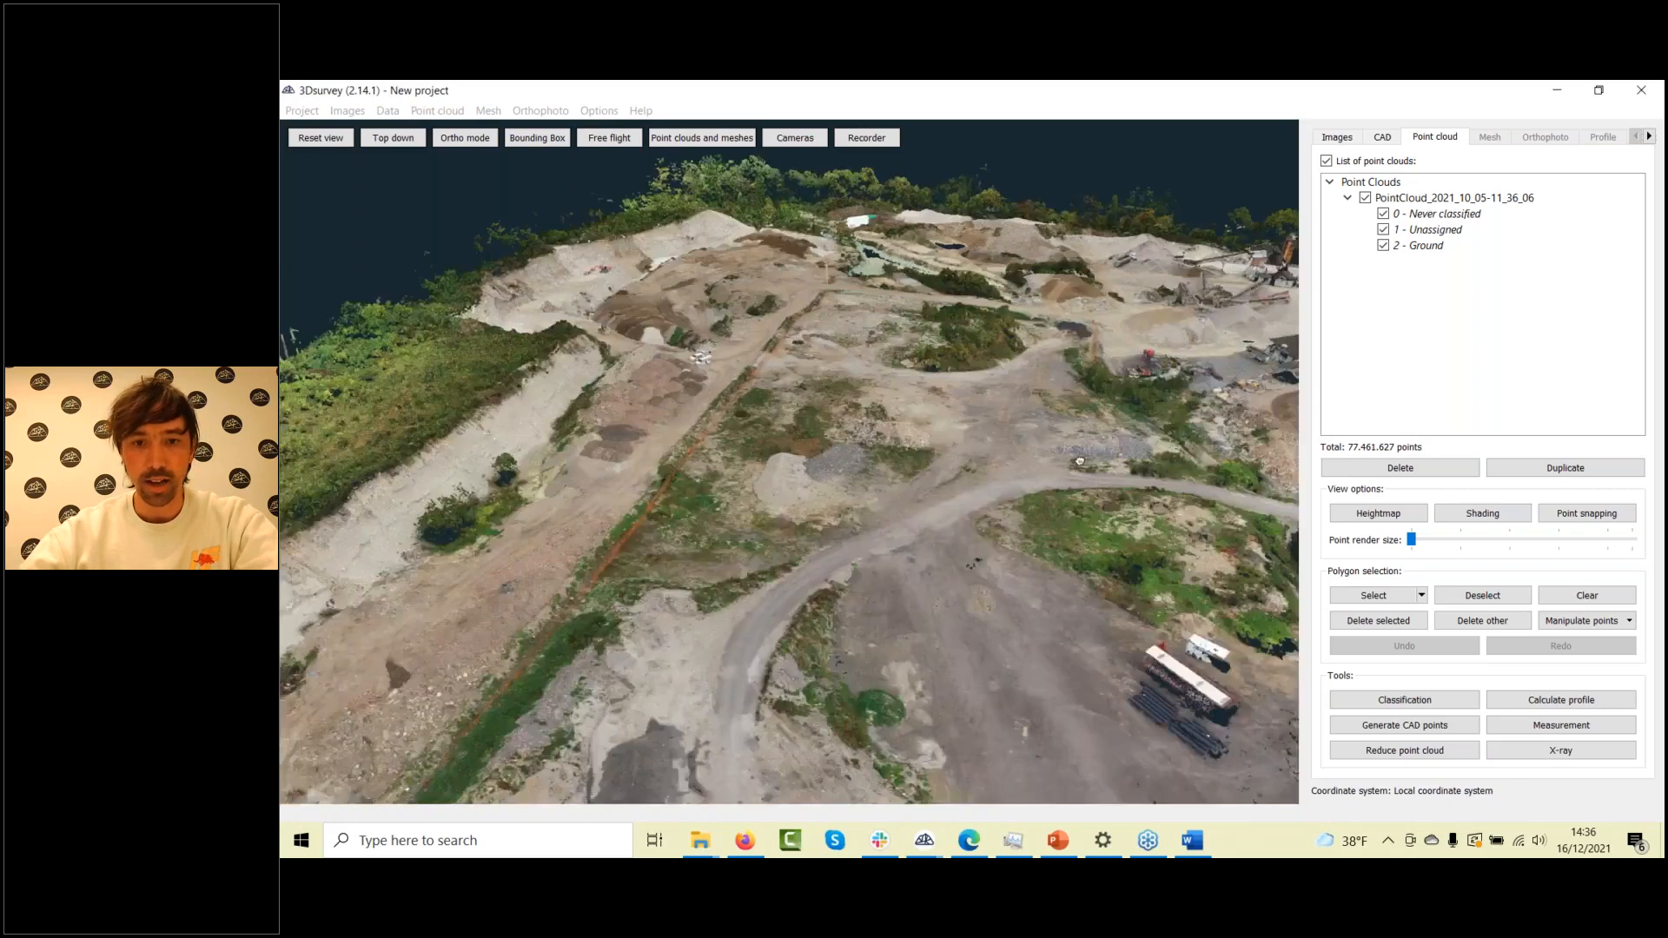
left_click_drag(1031, 512, 712, 484)
scroll(713, 484, "up", 4)
scroll(712, 482, "up", 5)
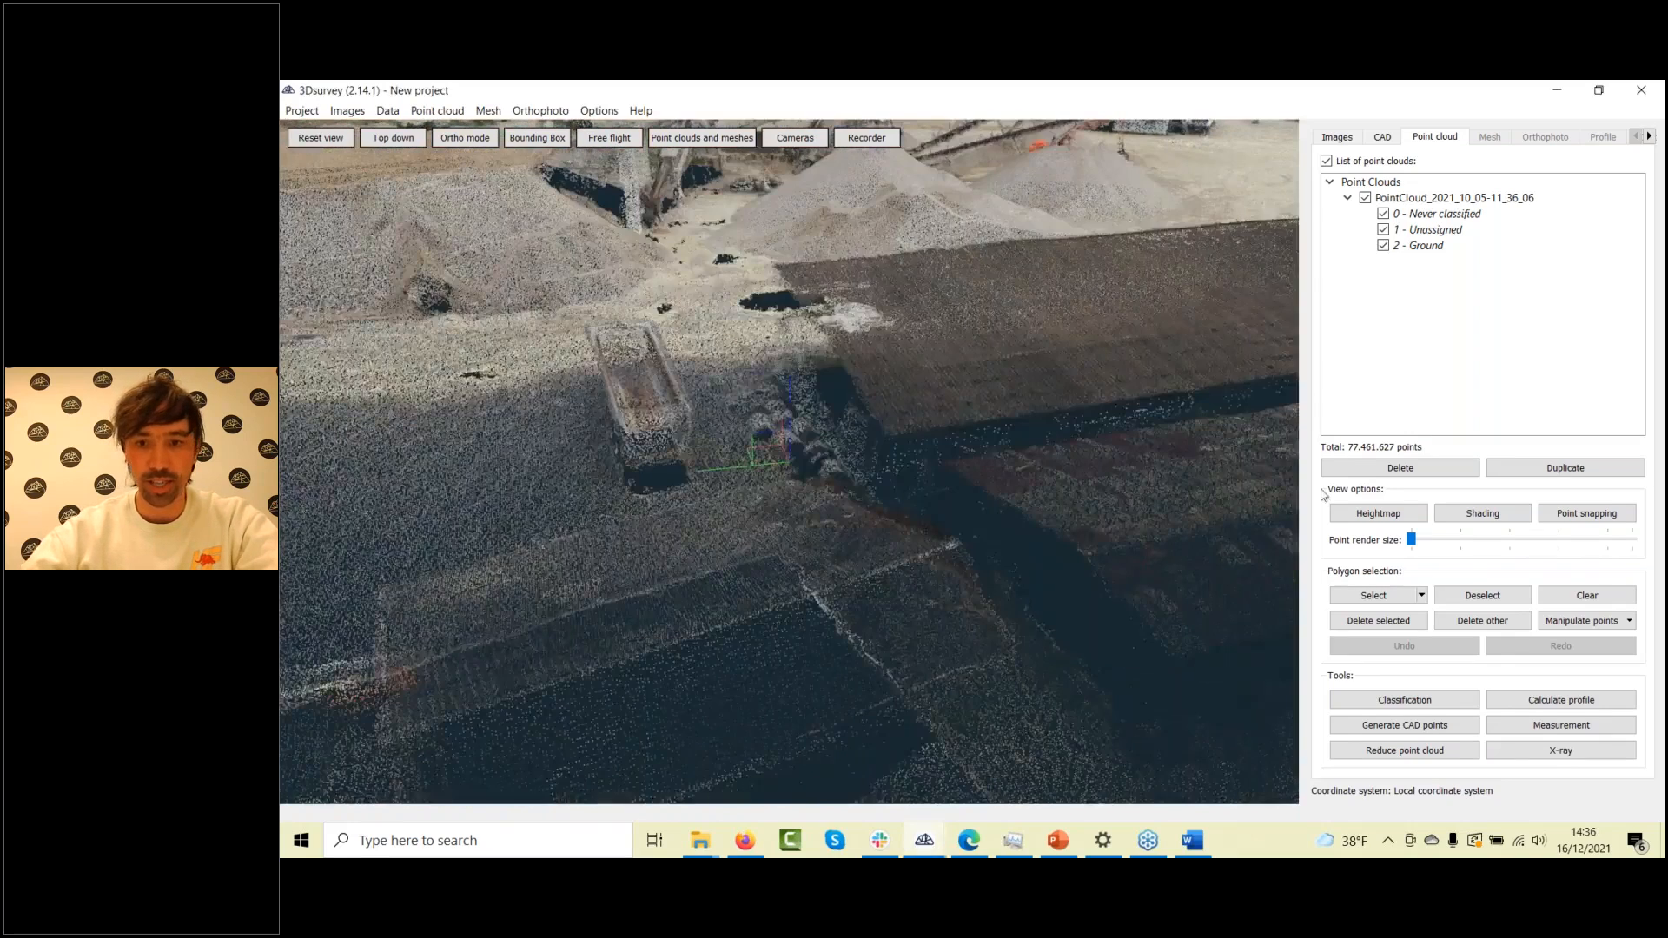
scroll(884, 470, "down", 10)
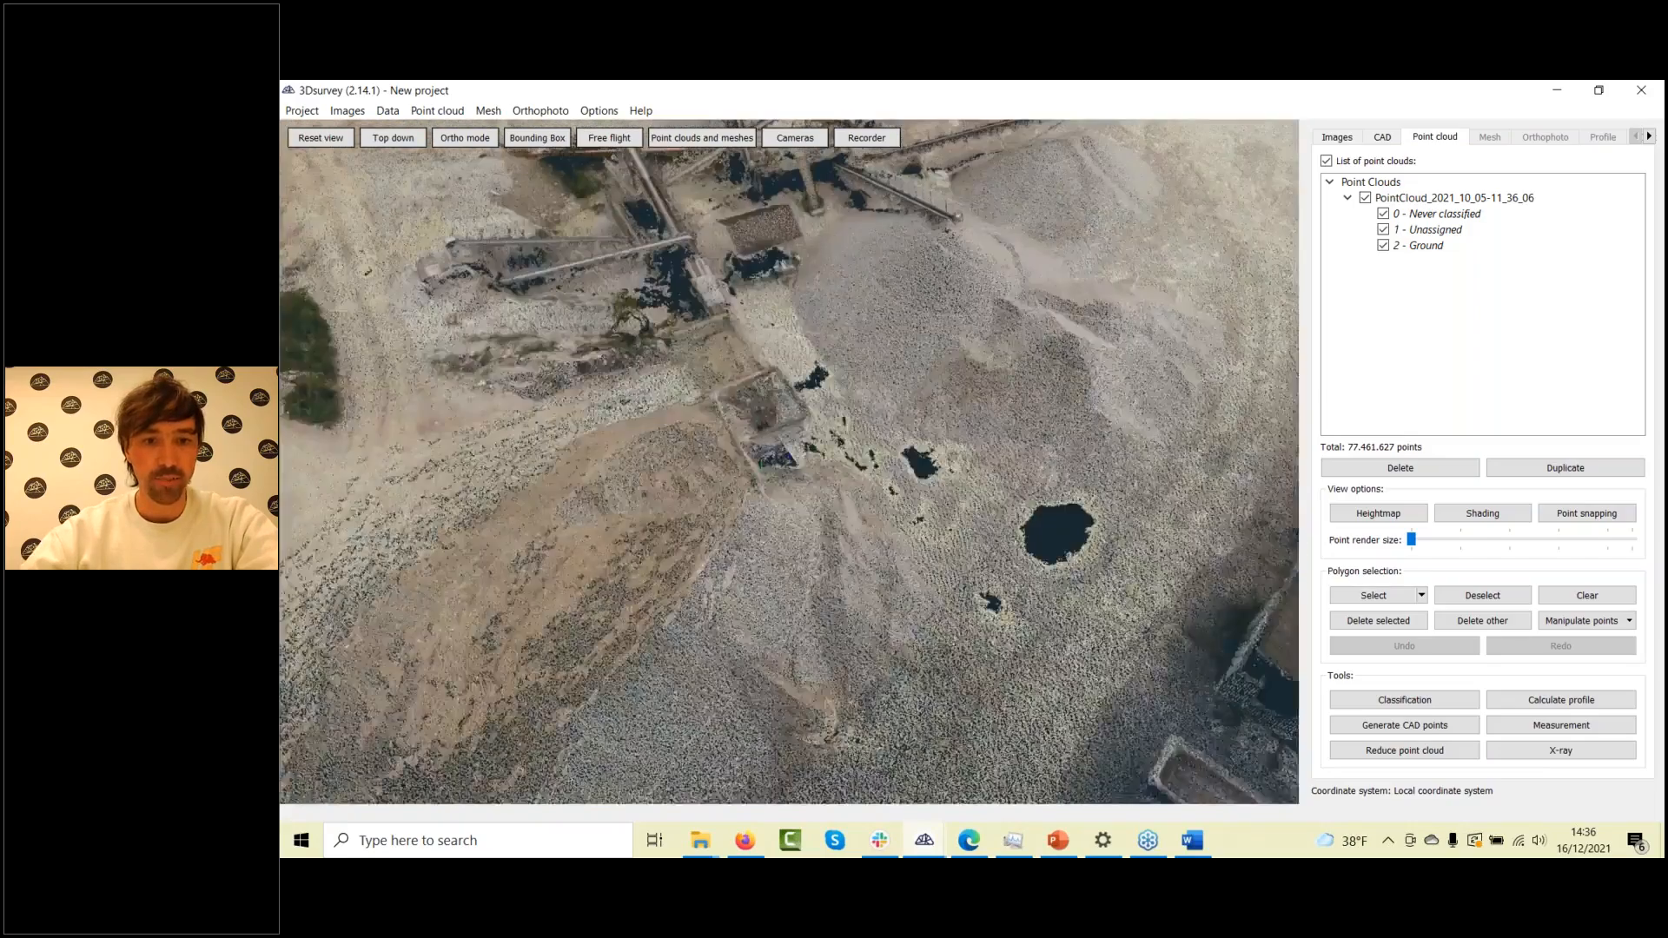
left_click_drag(786, 244, 793, 639)
right_click_drag(793, 640, 574, 486)
left_click_drag(469, 321, 886, 443)
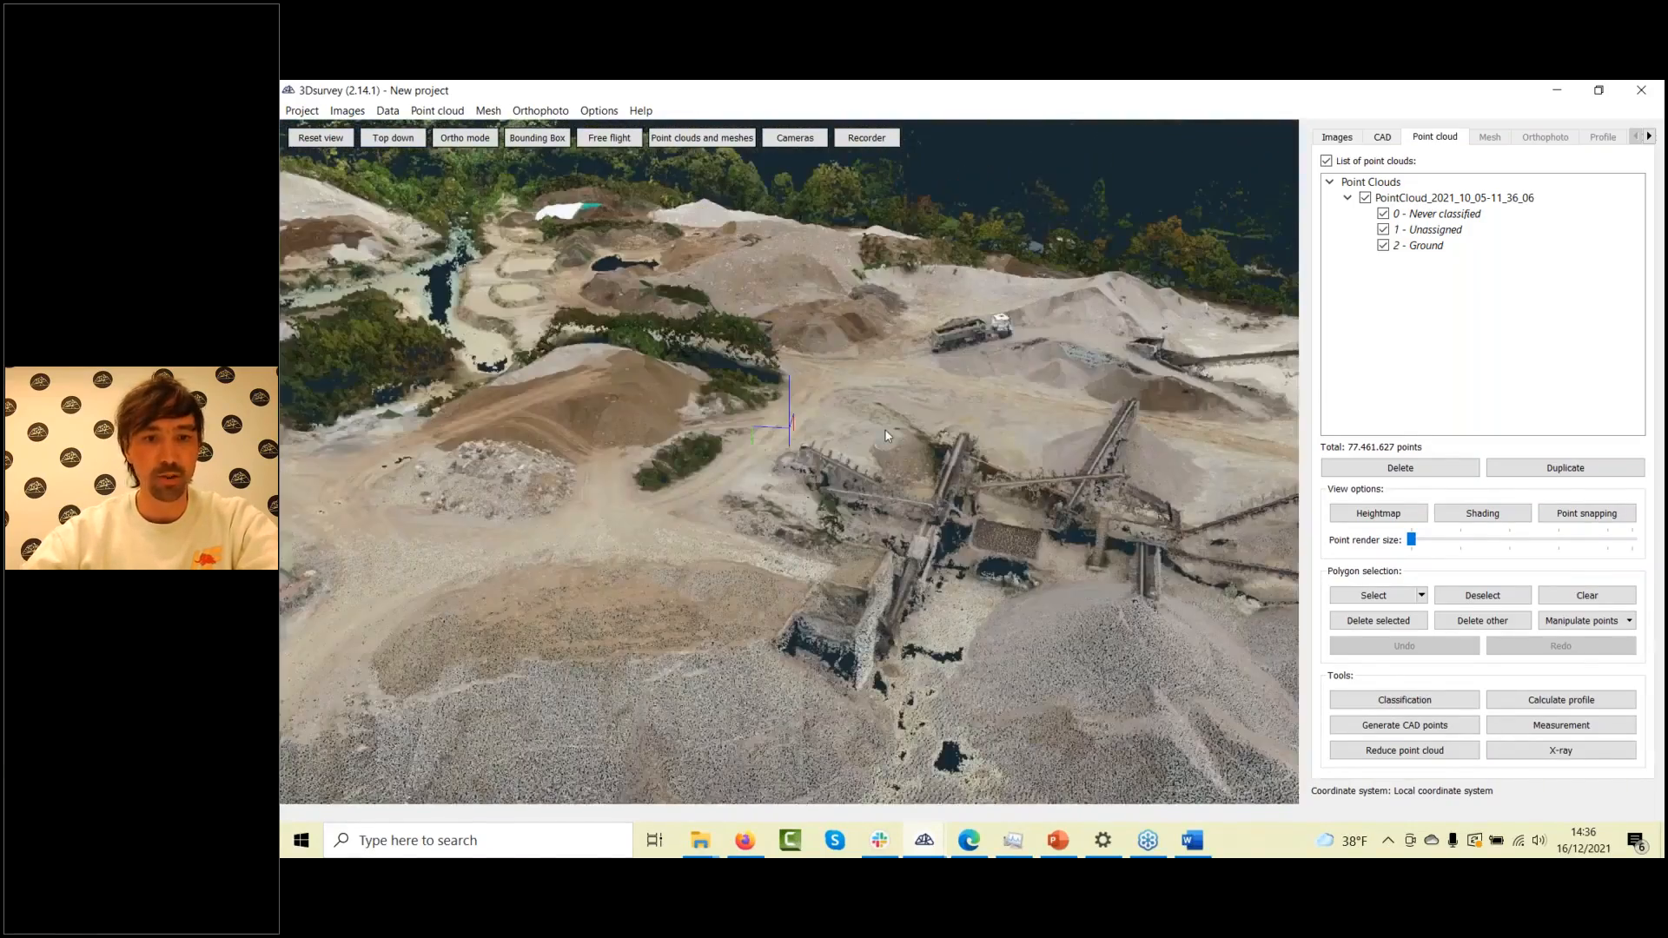
right_click_drag(884, 429, 799, 342)
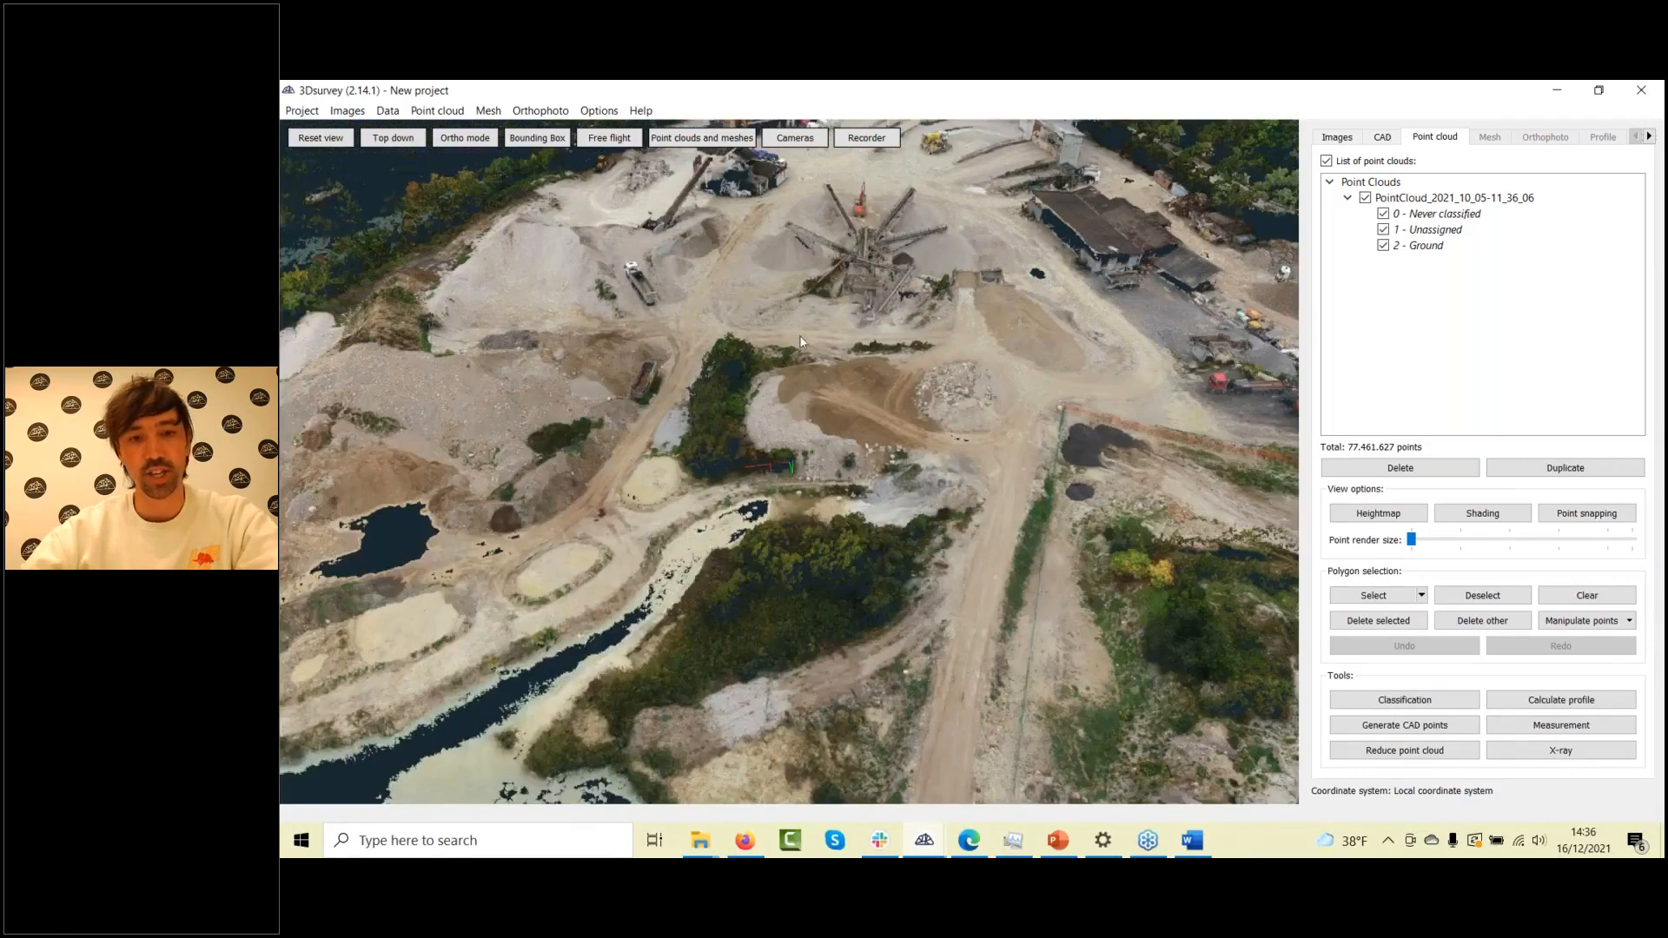
Examine the quarry's ponds, surrounding terrain and buildings, ending with a view of the site from above
right_click_drag(832, 410, 796, 515)
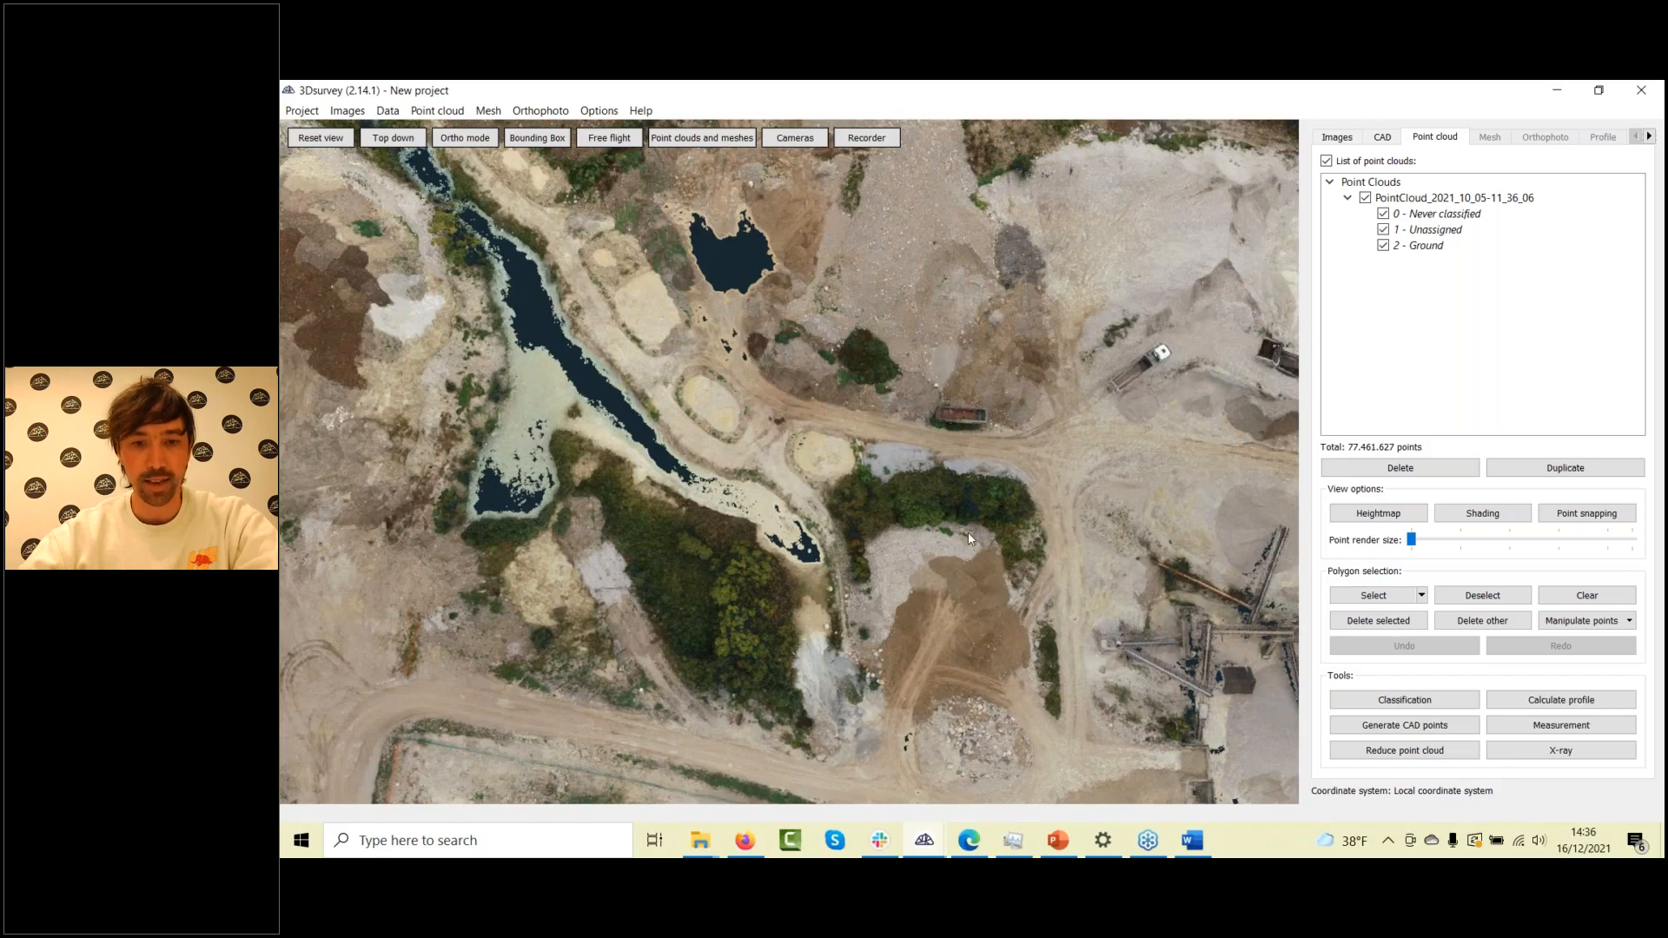
scroll(968, 532, "up", 3)
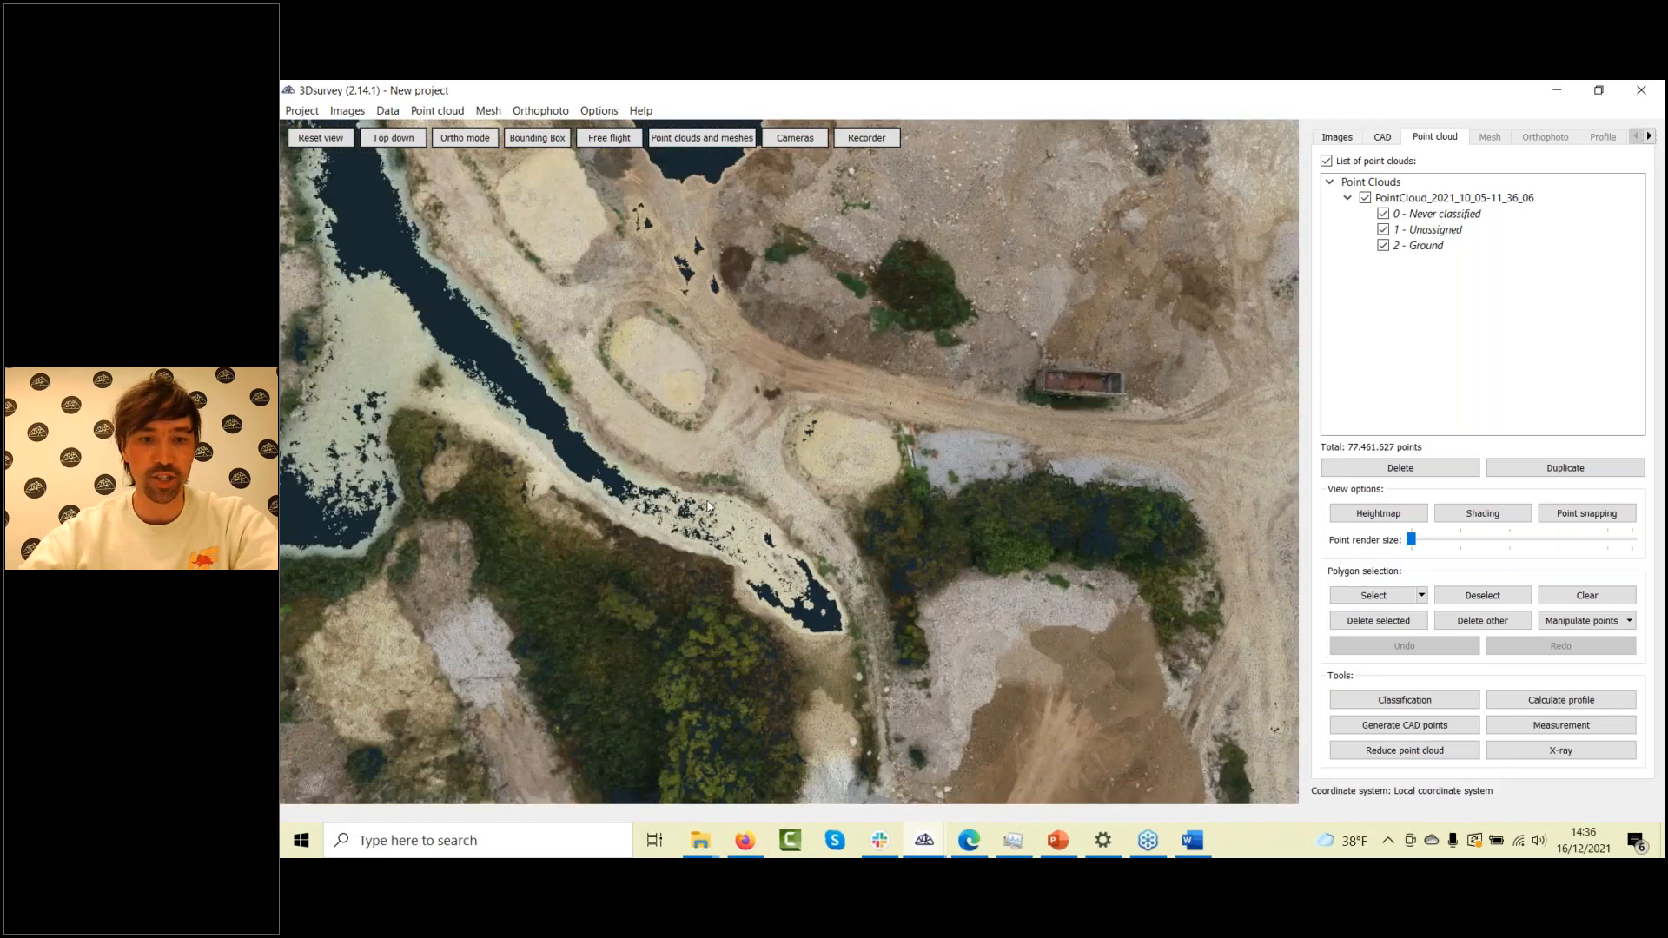
scroll(708, 506, "down", 5)
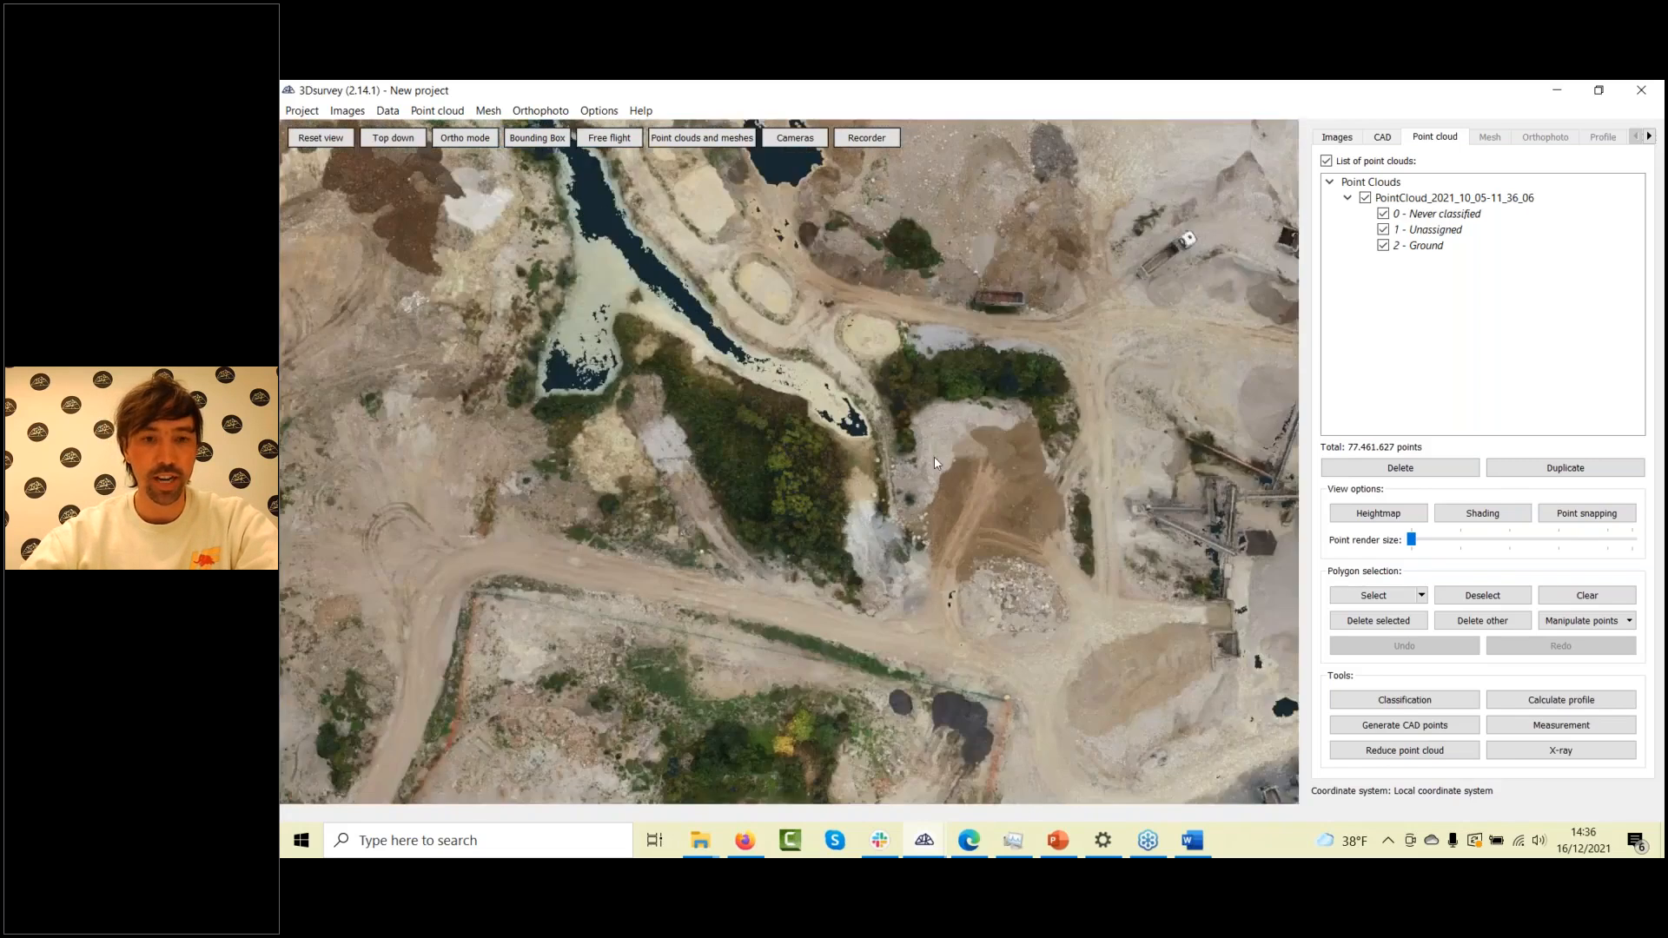
scroll(830, 686, "down", 3)
scroll(814, 521, "up", 3)
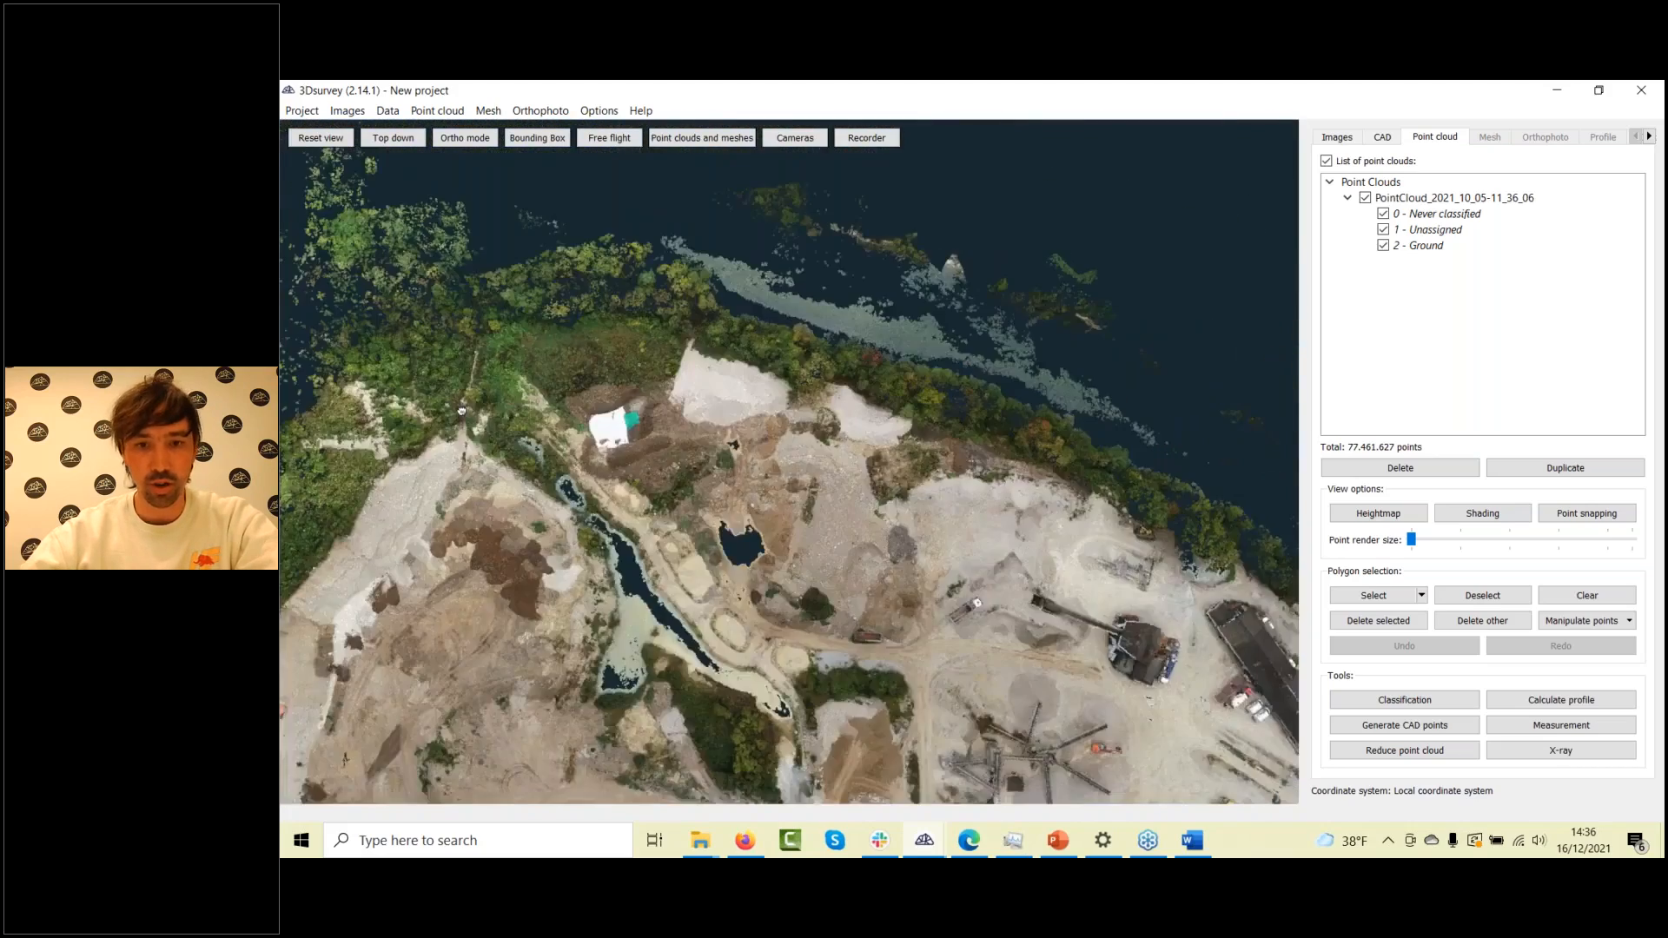
left_click_drag(814, 516, 680, 429)
scroll(682, 436, "down", 5)
left_click_drag(599, 625, 769, 483)
scroll(821, 589, "up", 5)
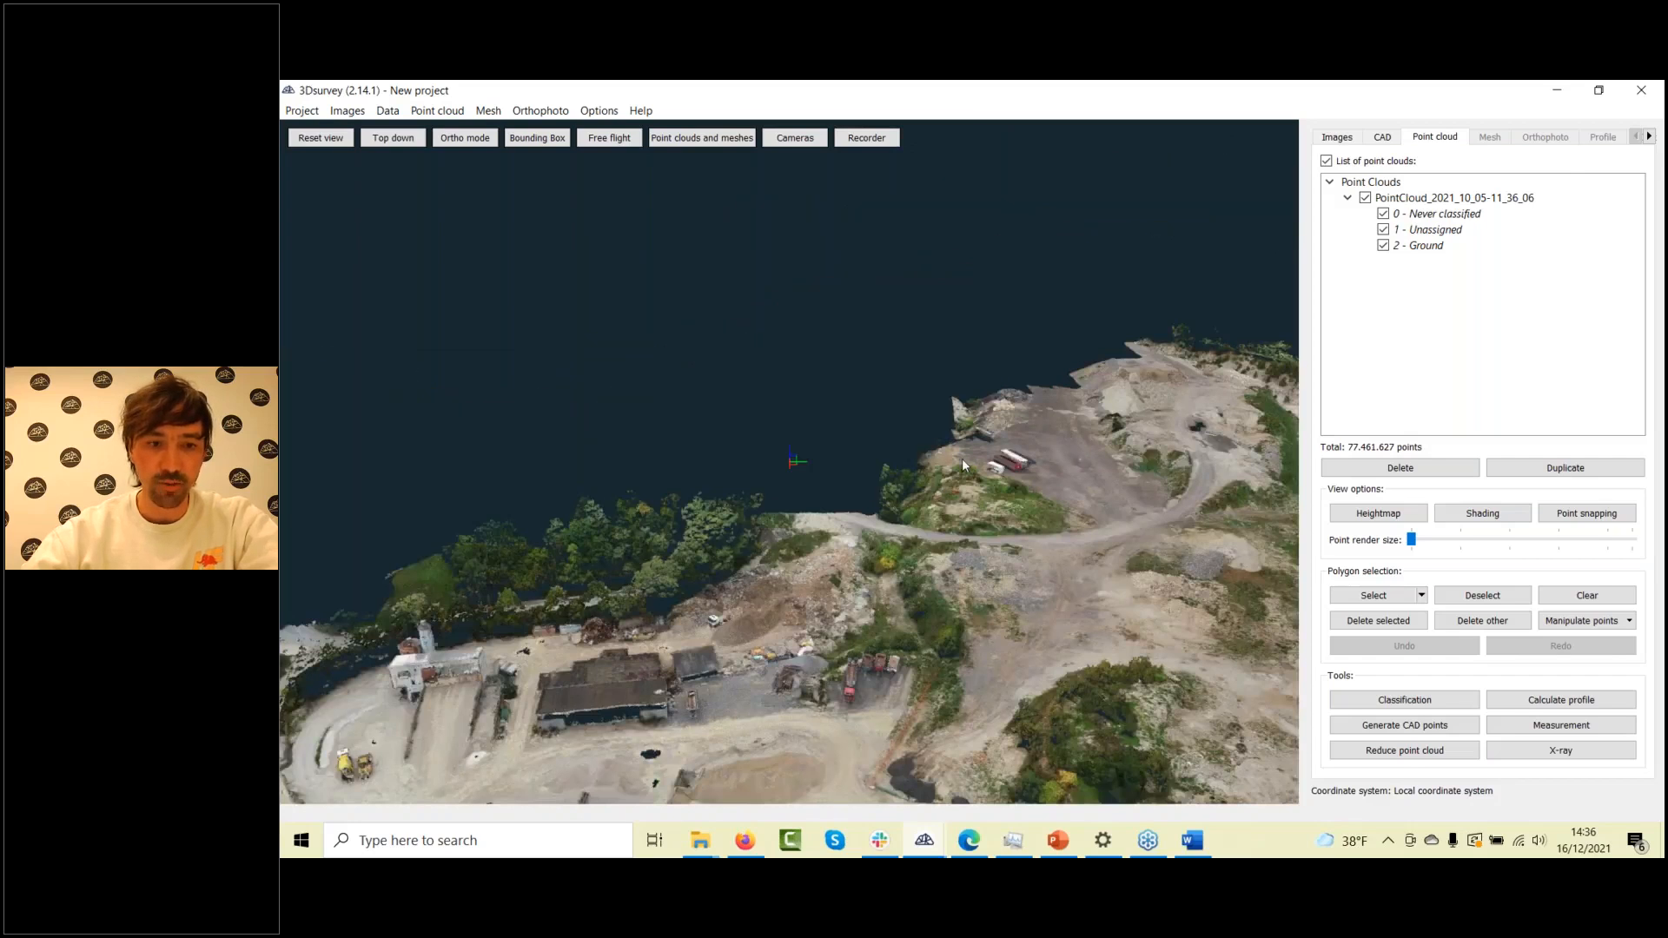
left_click_drag(962, 460, 806, 523)
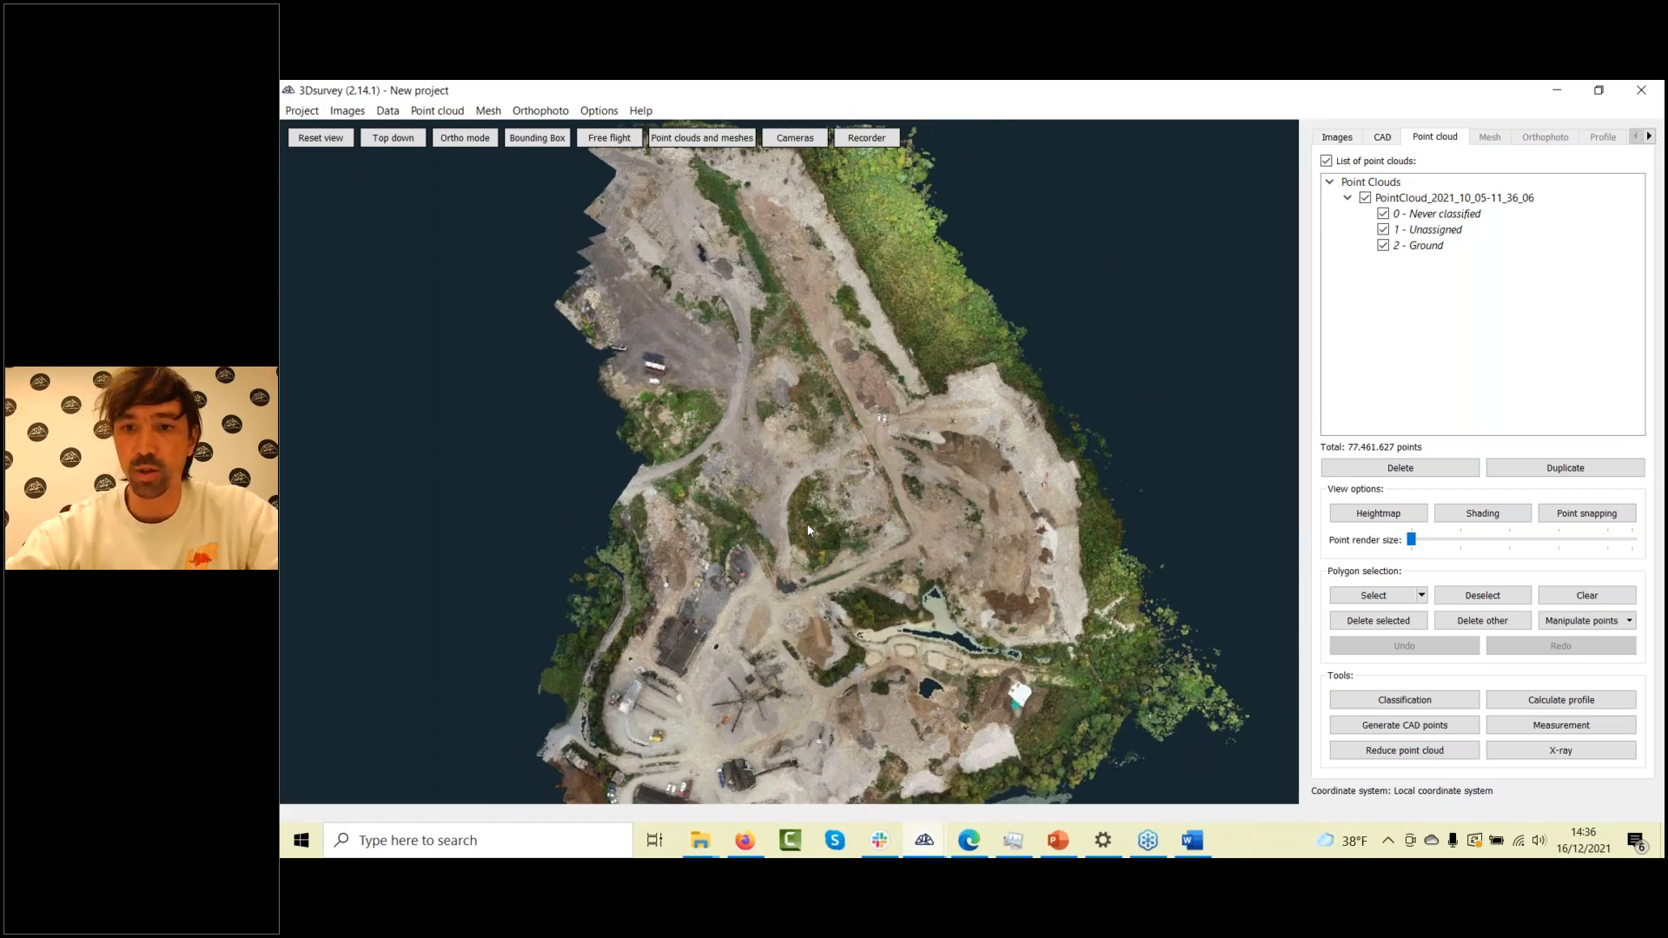
left_click(1601, 248)
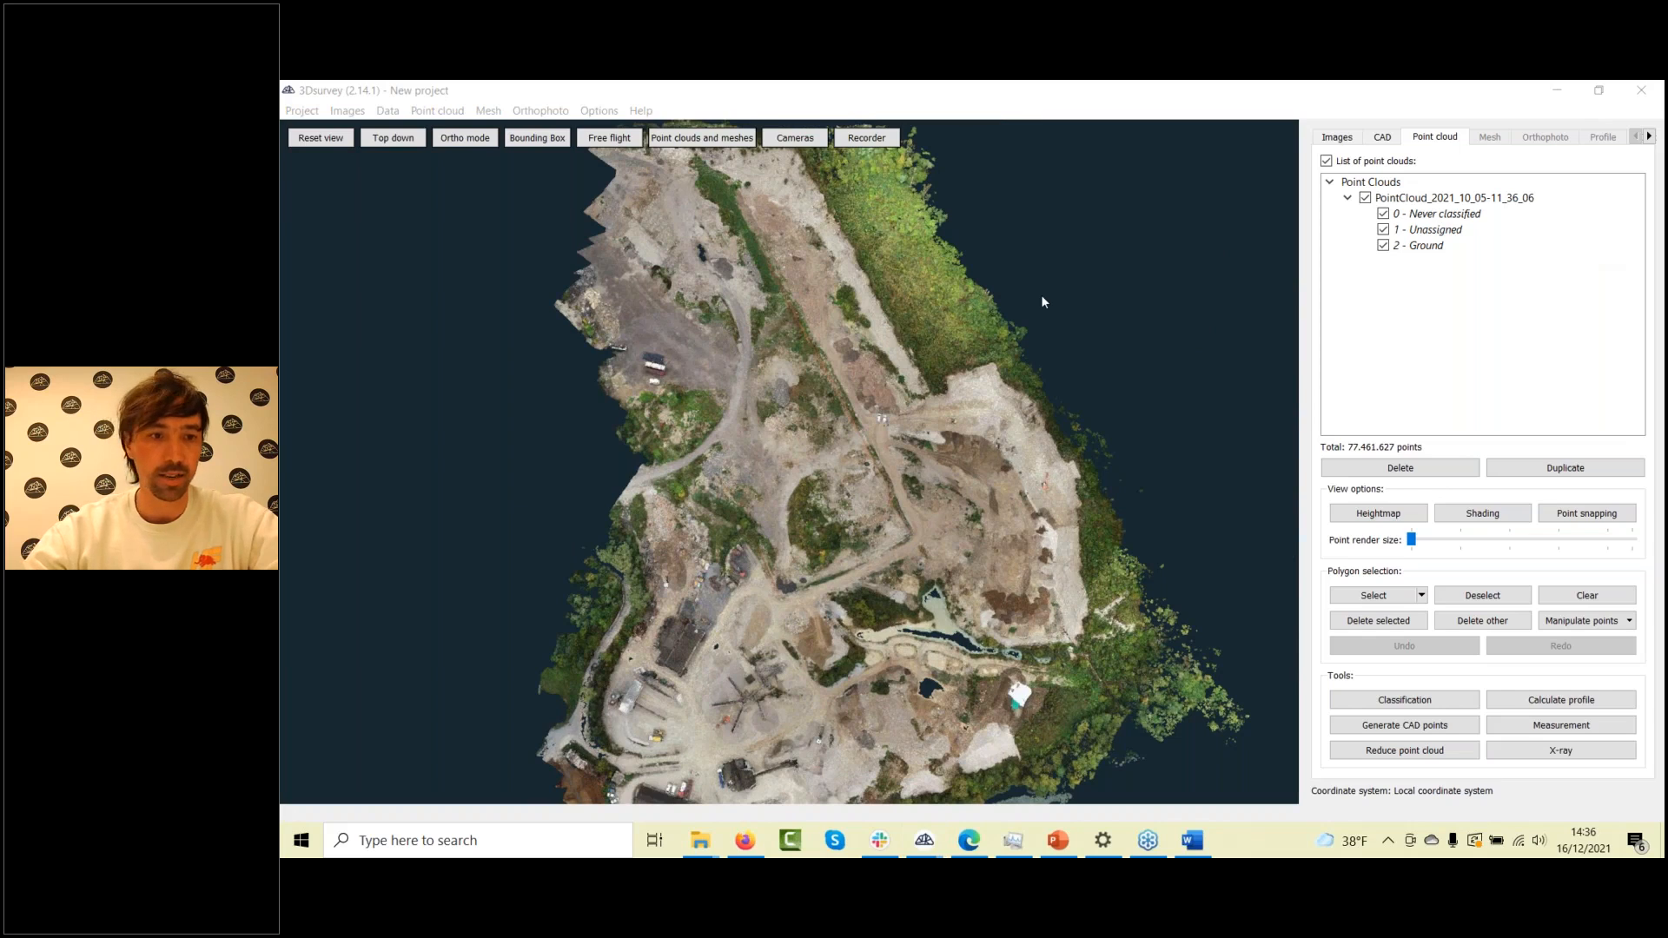
left_click(867, 488)
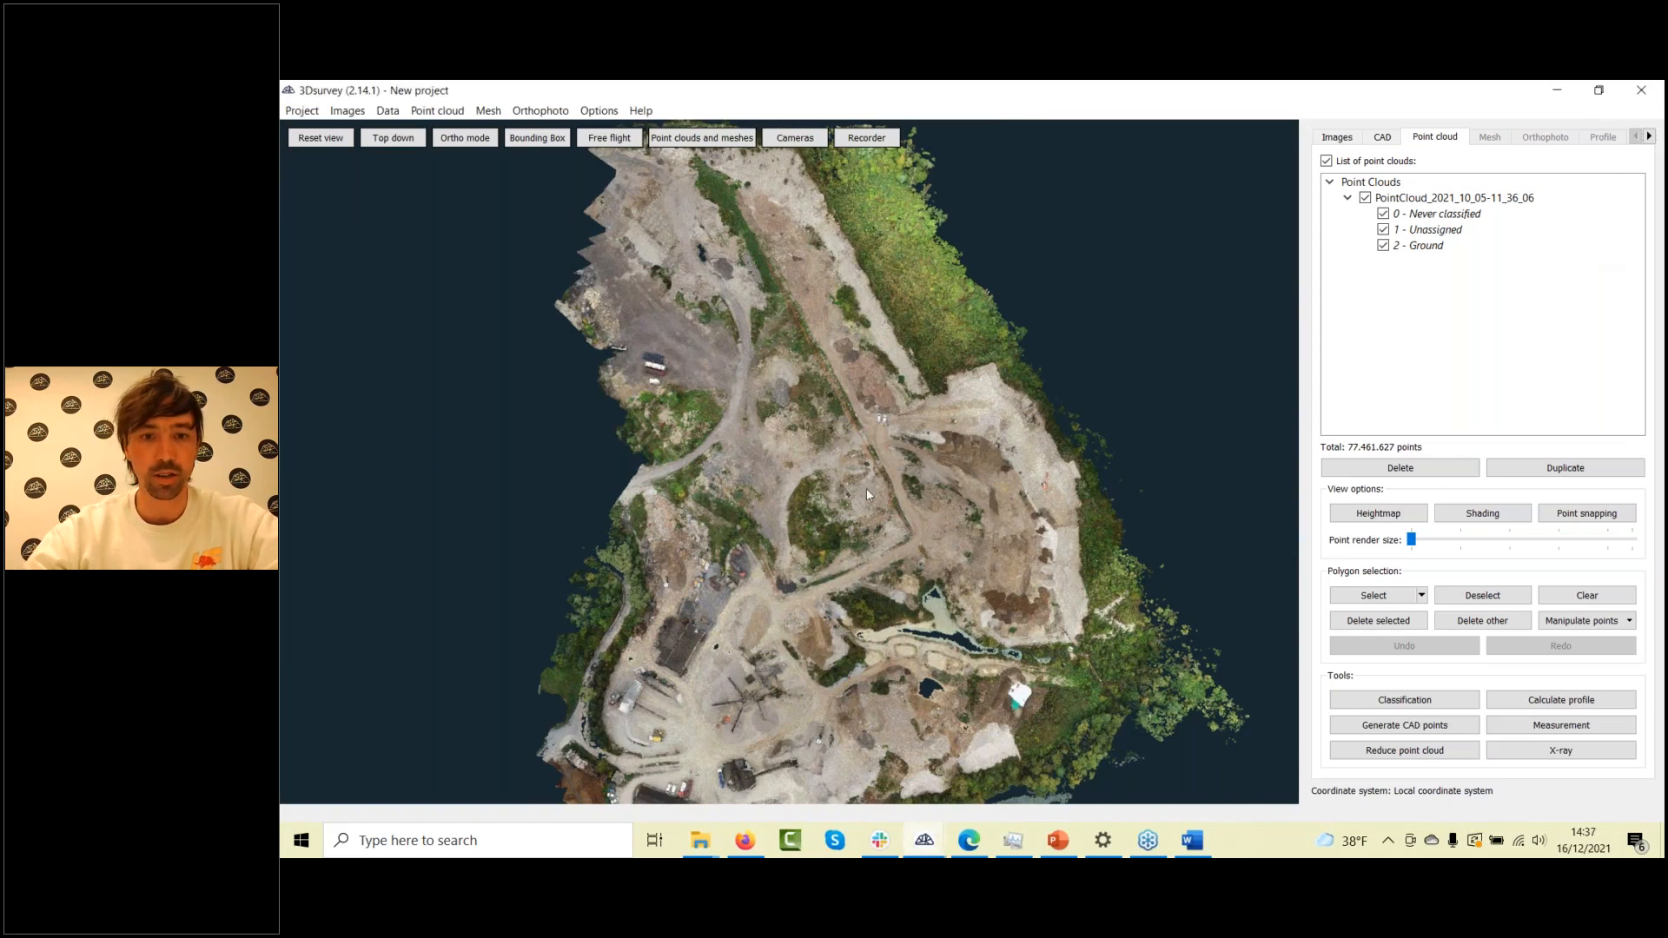
left_click_drag(867, 488, 958, 514)
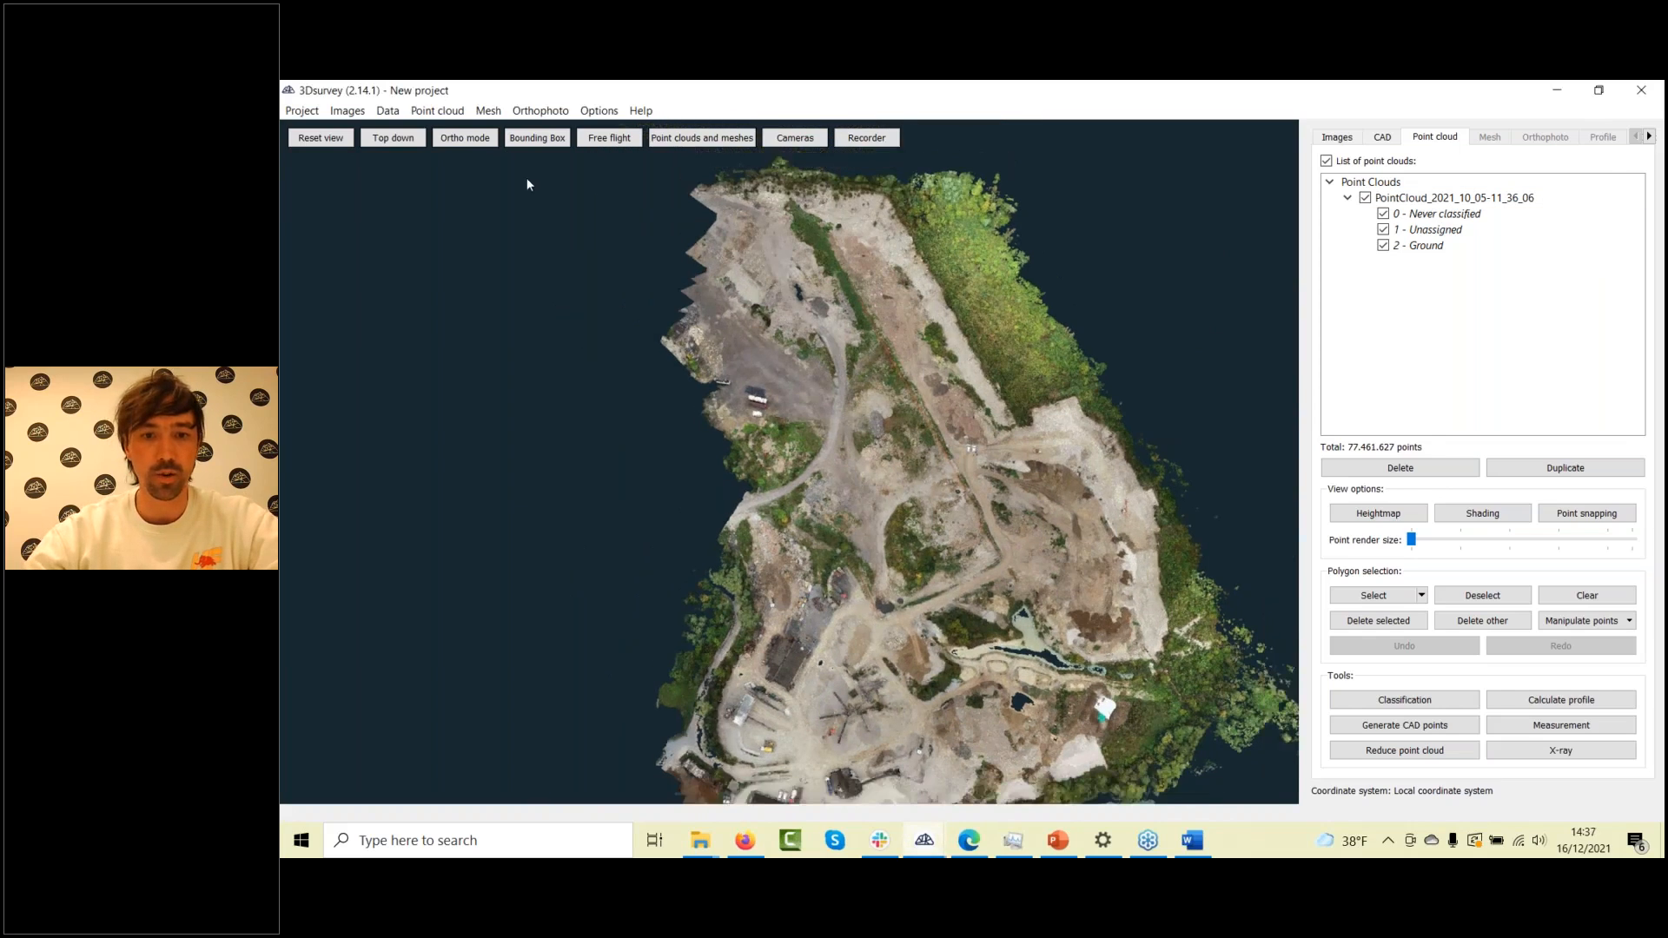
Load the LIDAR point clouds TMR_437_132.zlas and TMR_437_133.zlas from the results folder into the quarry project
left_click(462, 119)
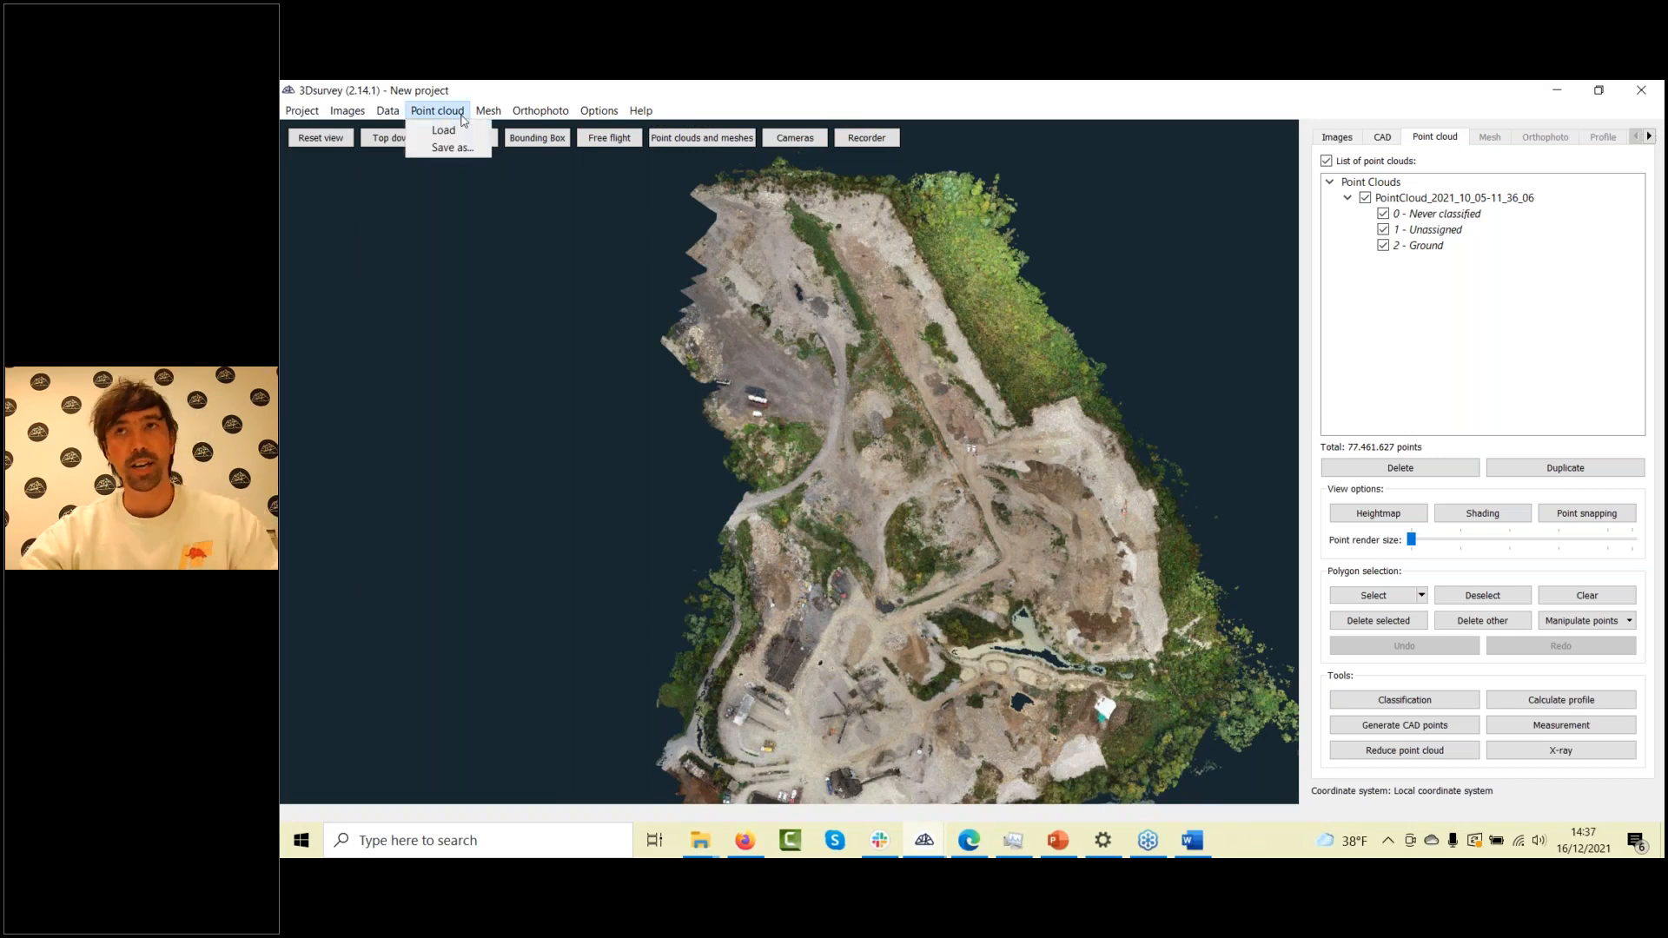
left_click(459, 120)
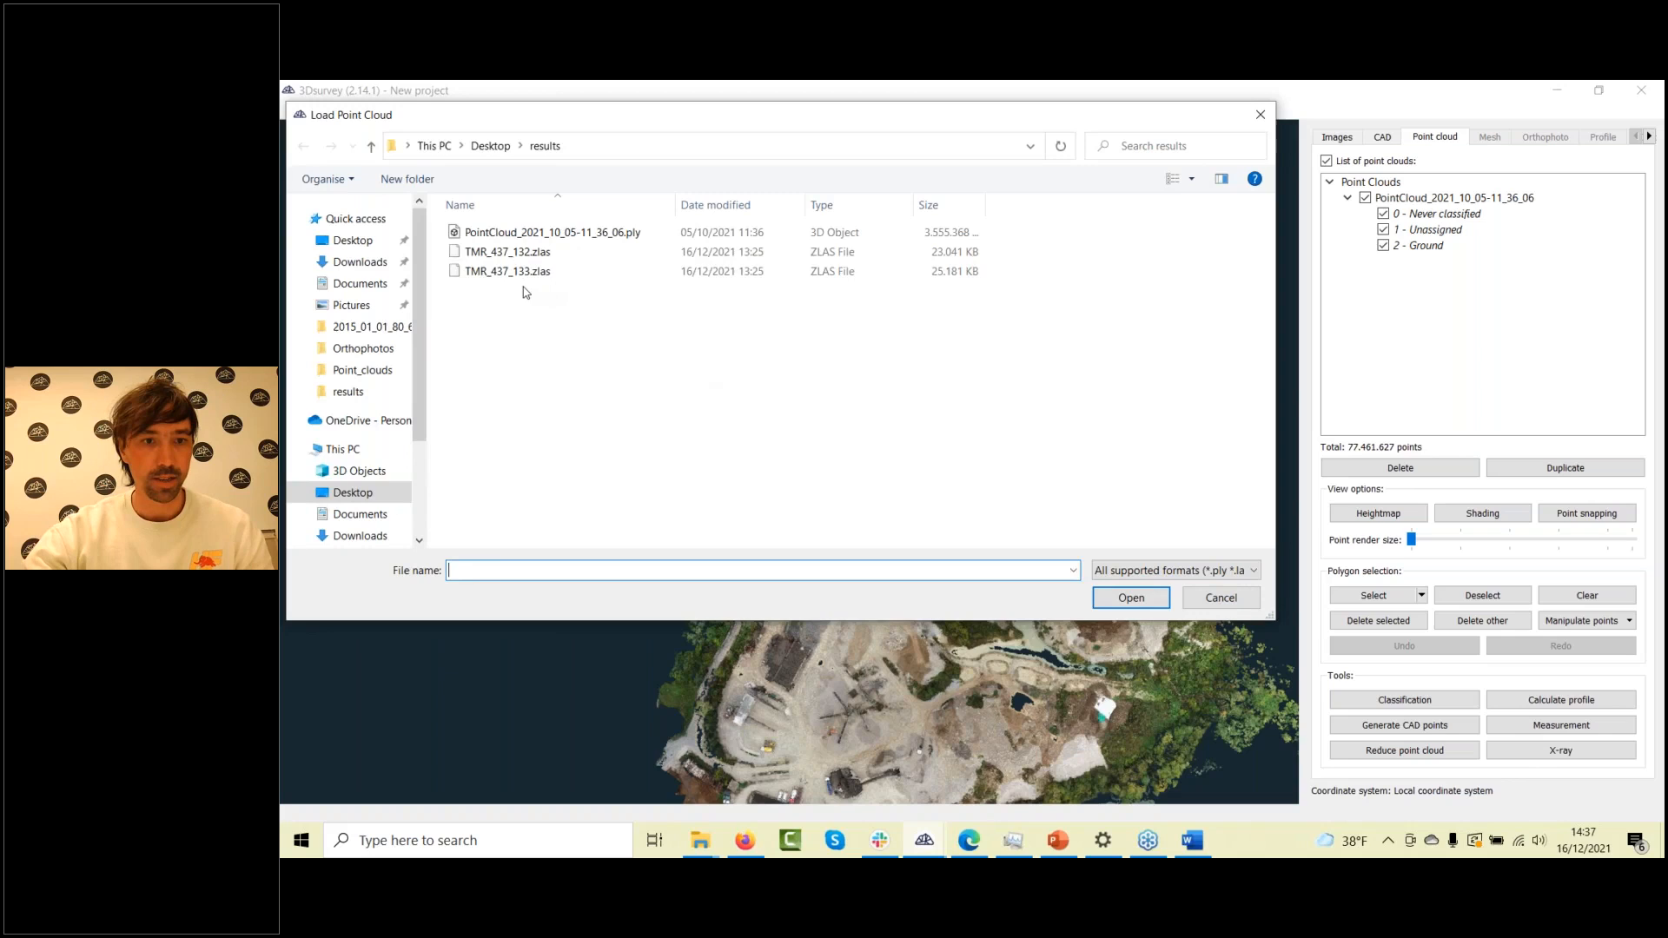
left_click(521, 271)
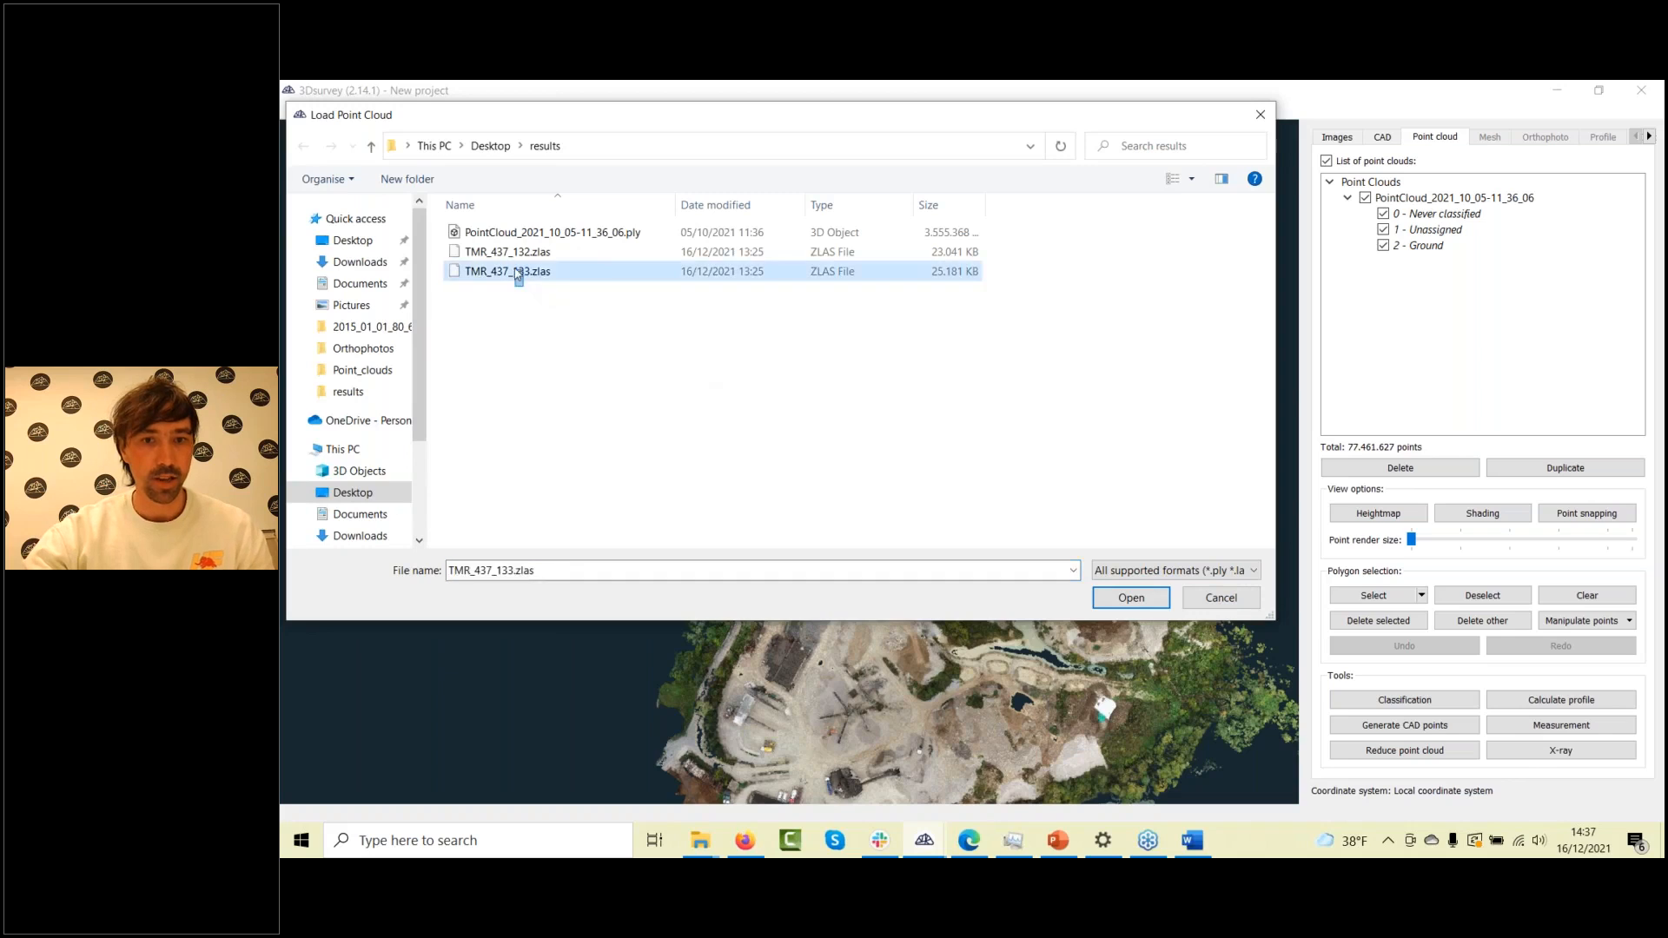
left_click(518, 251, "shift")
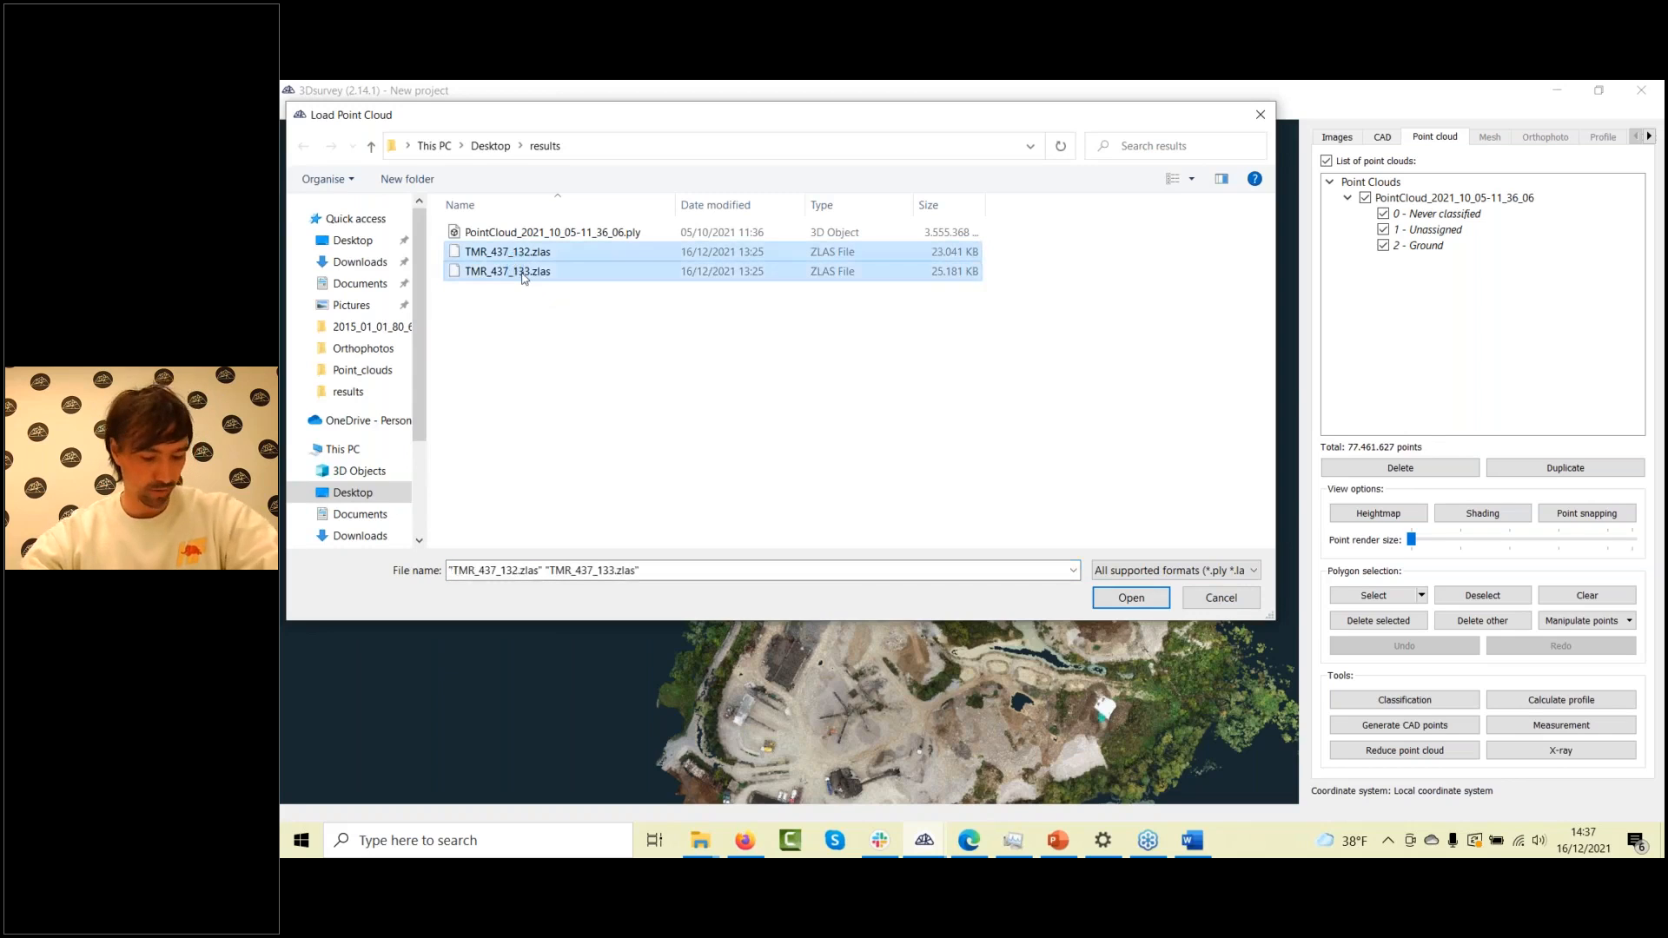
left_click(1131, 599)
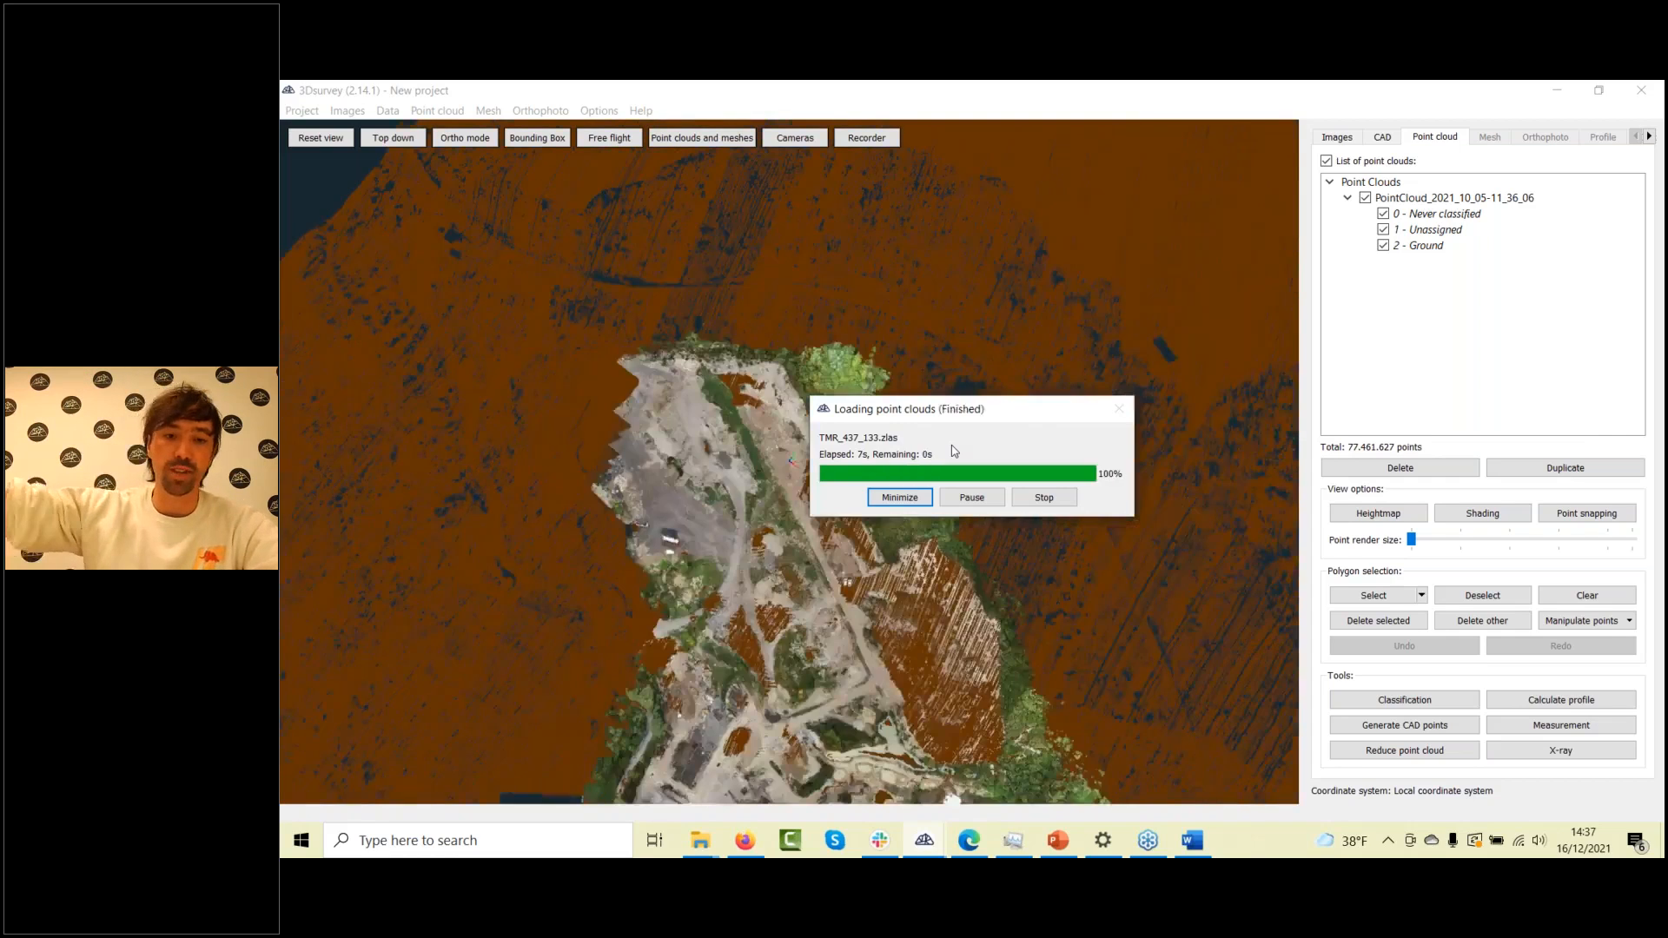
Enlarge the point render size and examine how the LIDAR points overlap the photogrammetry cloud around the excavated slope and haul road
scroll(909, 481, "up", 5)
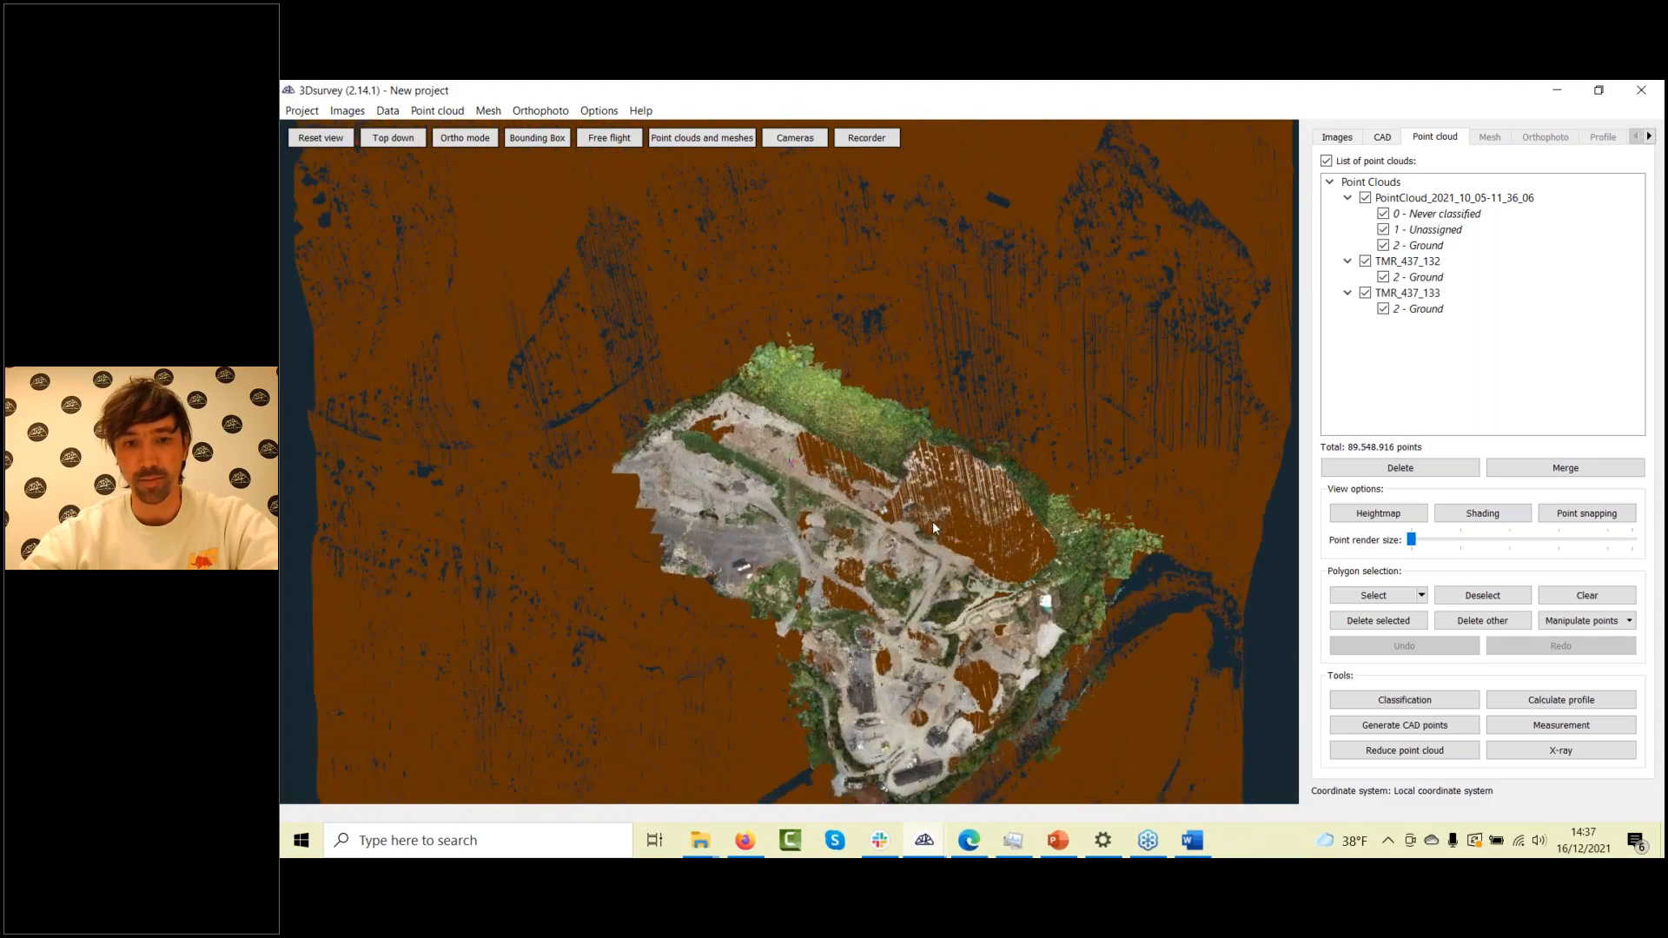
scroll(933, 525, "up", 4)
scroll(951, 472, "up", 6)
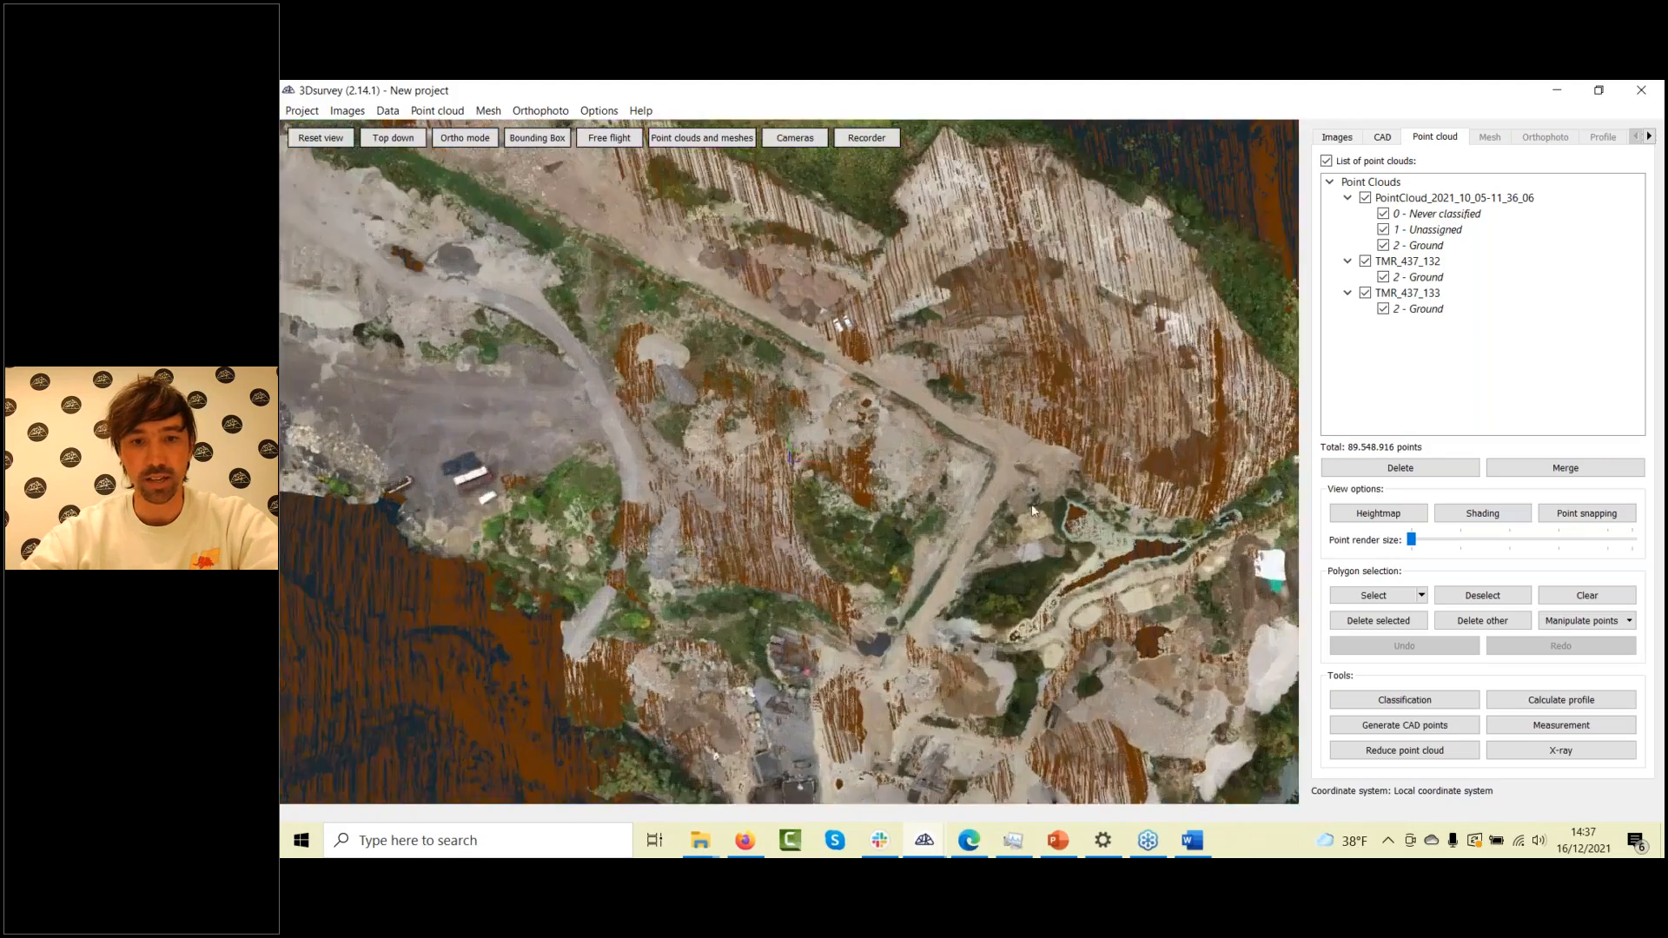
right_click_drag(1030, 504, 790, 560)
left_click_drag(790, 560, 1170, 527)
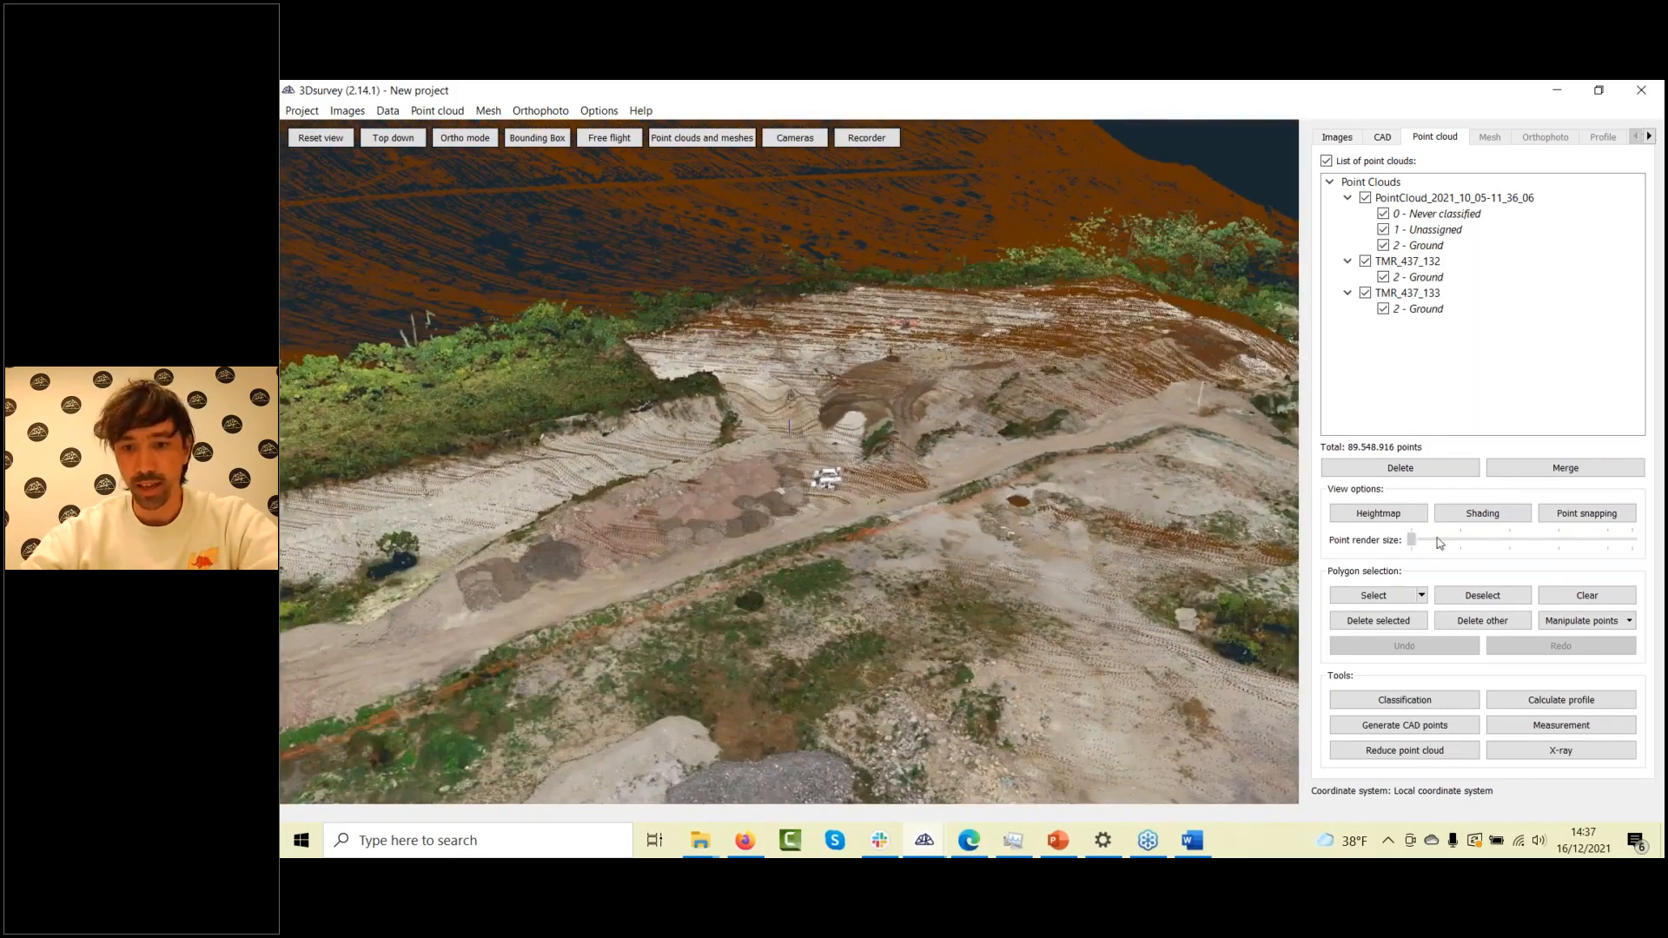
left_click(1483, 540)
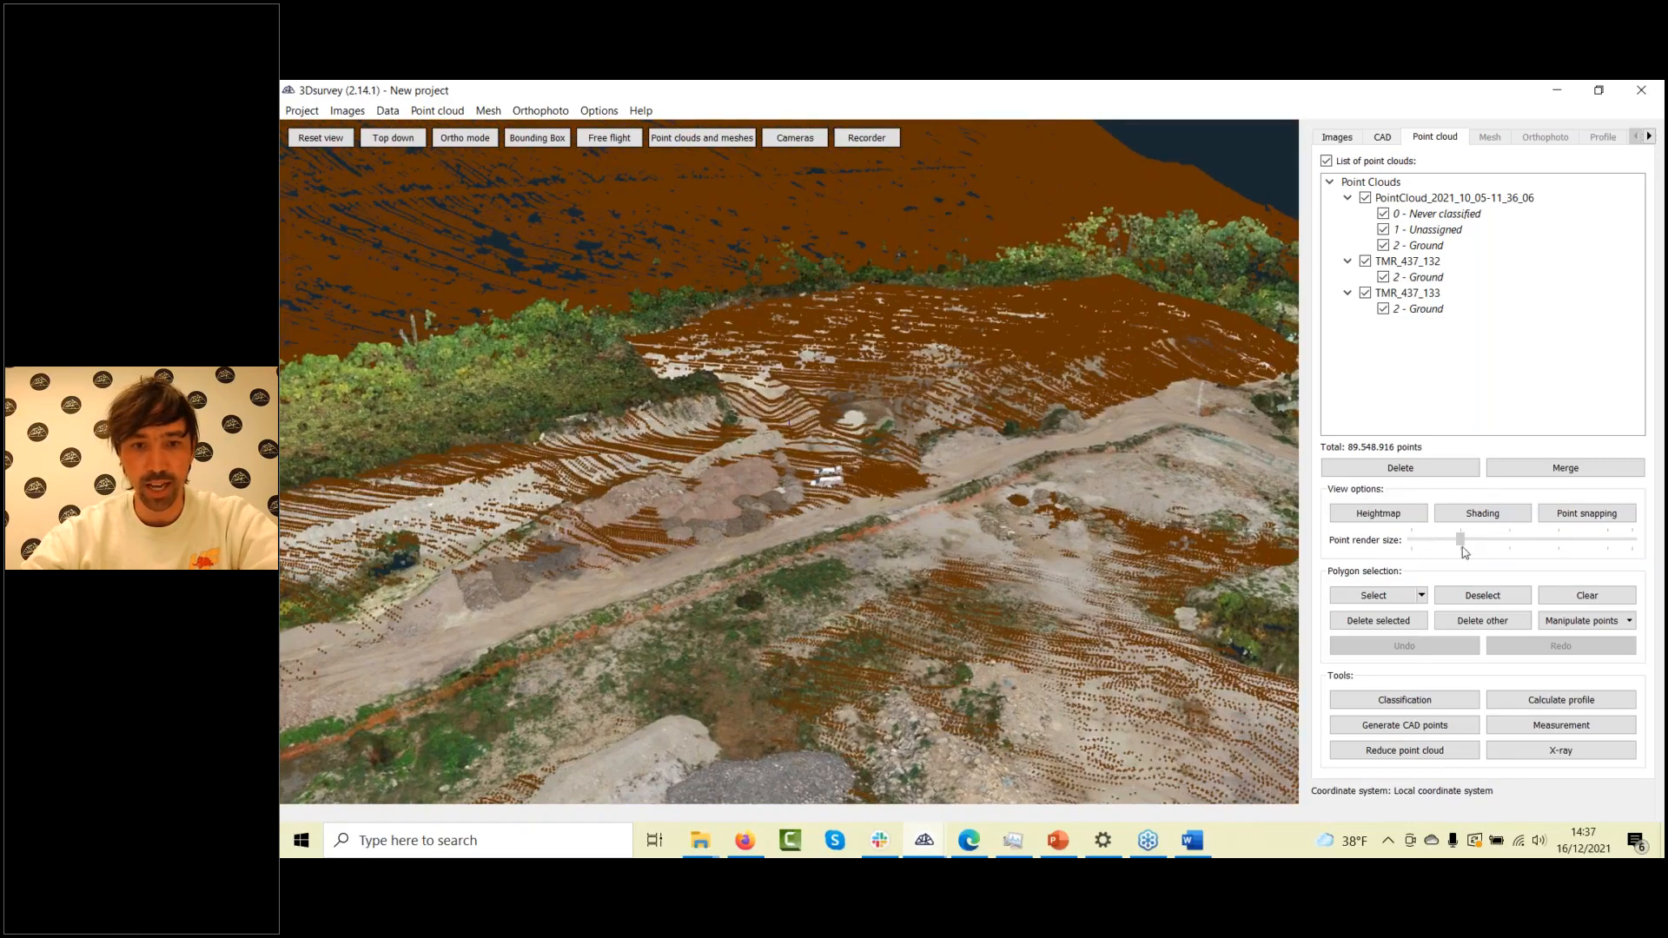
left_click_drag(1143, 499, 948, 641)
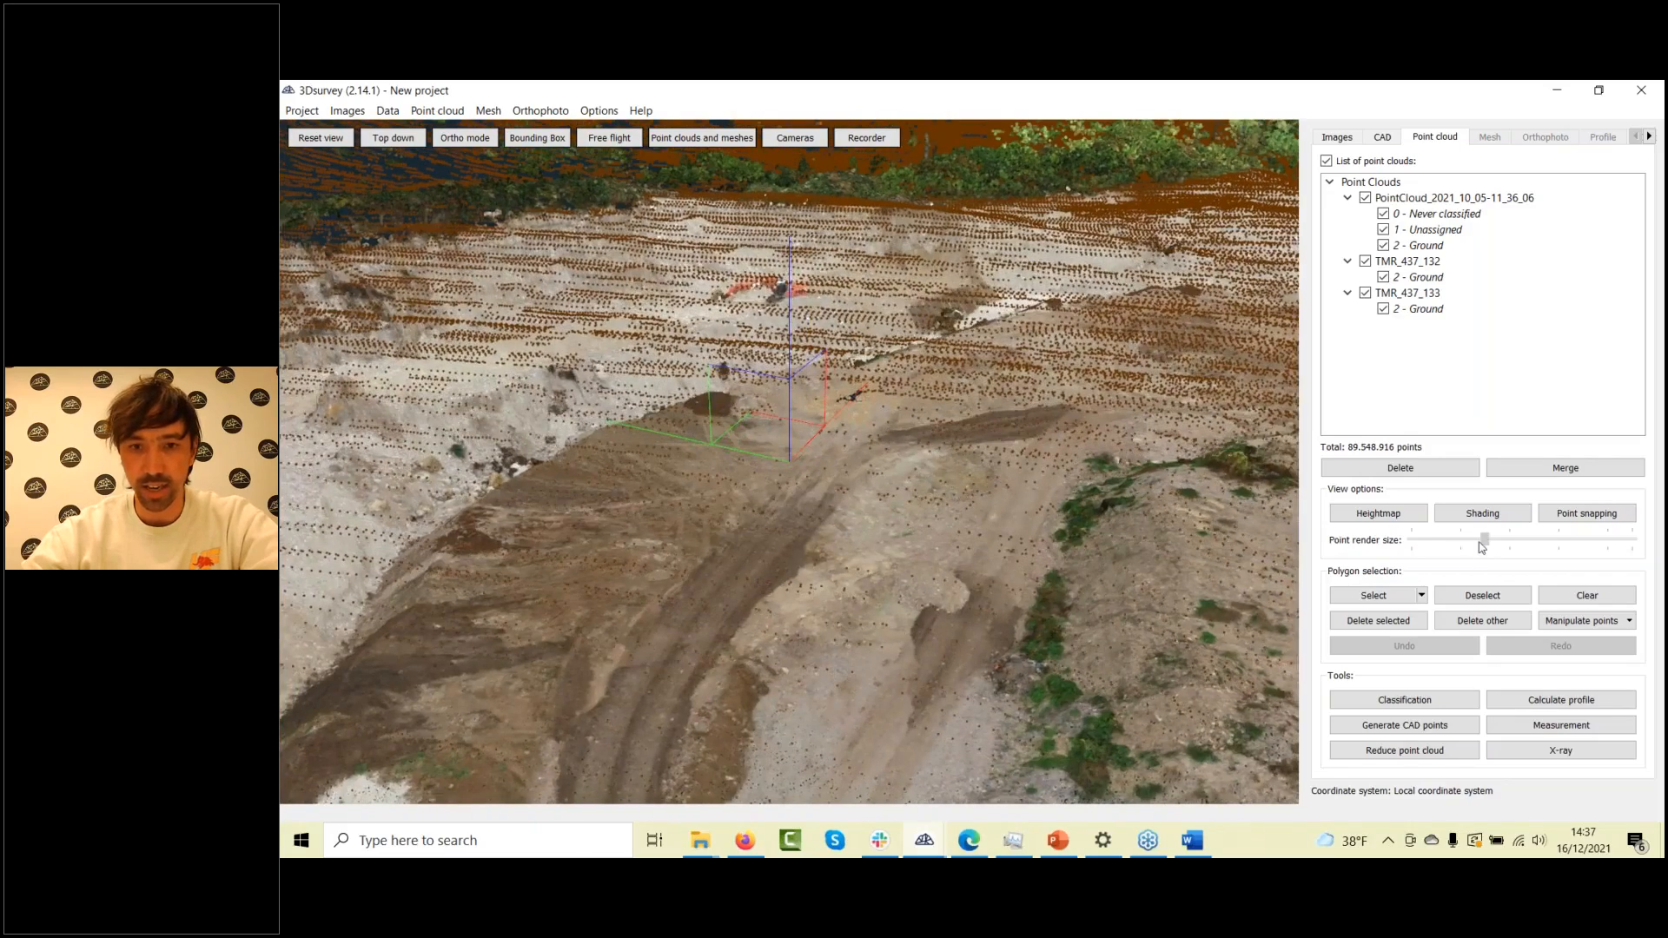
left_click_drag(1483, 540, 1582, 540)
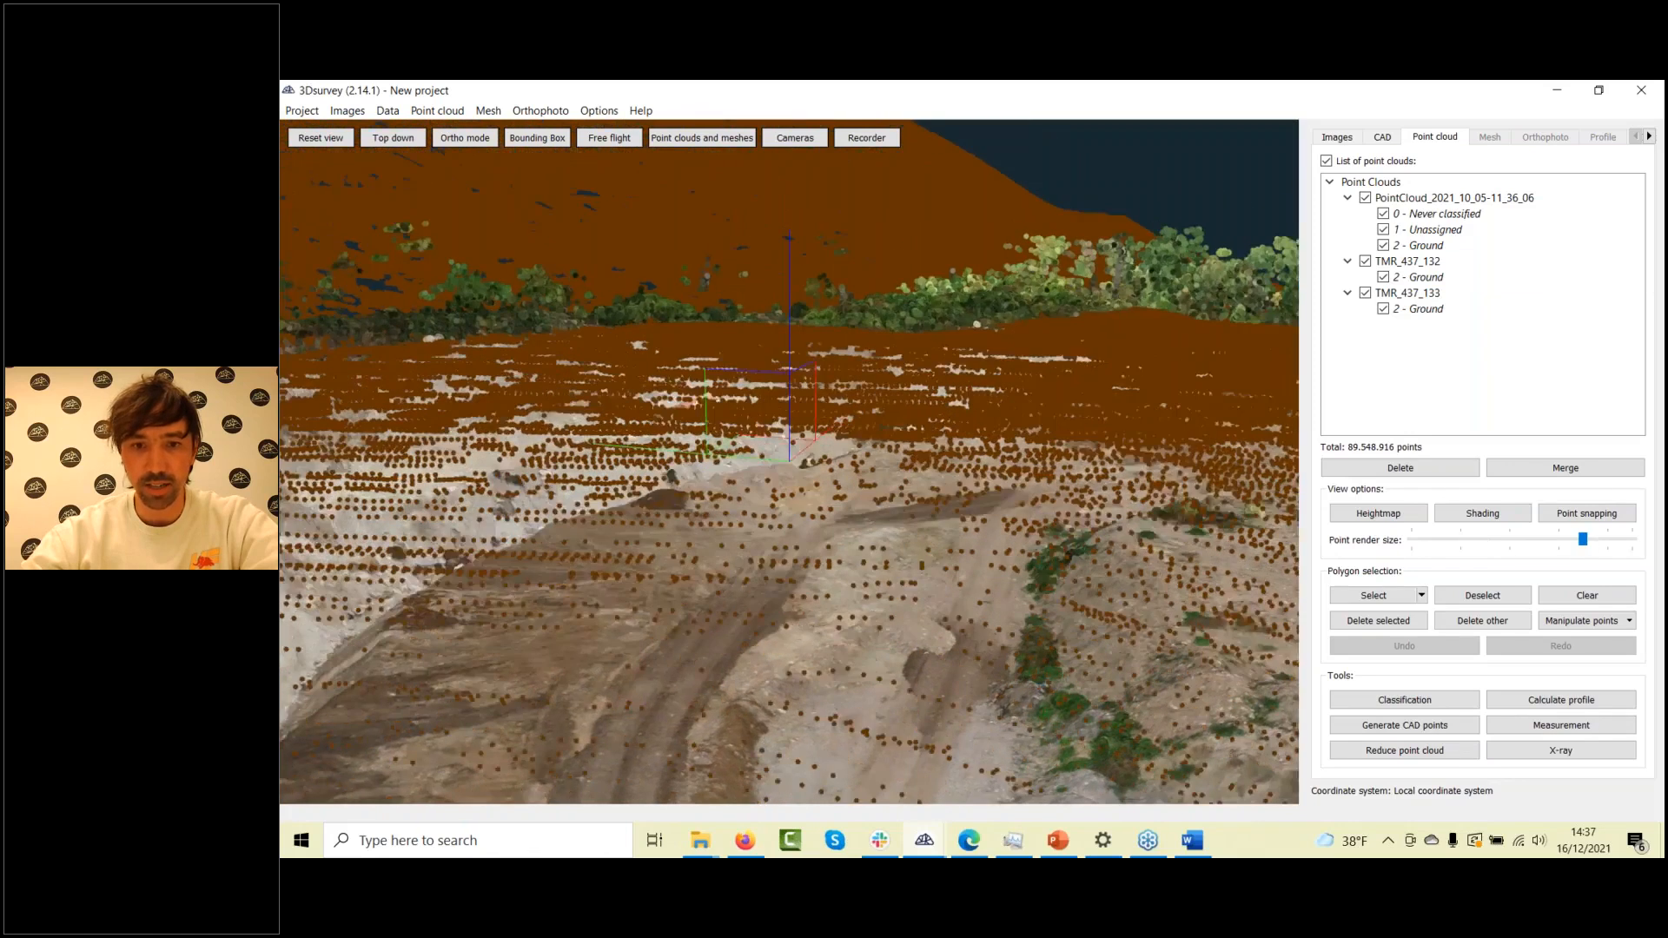
Hide the Ground class of both LIDAR clouds and show it again to compare it with the photogrammetry surface
left_click(1383, 277)
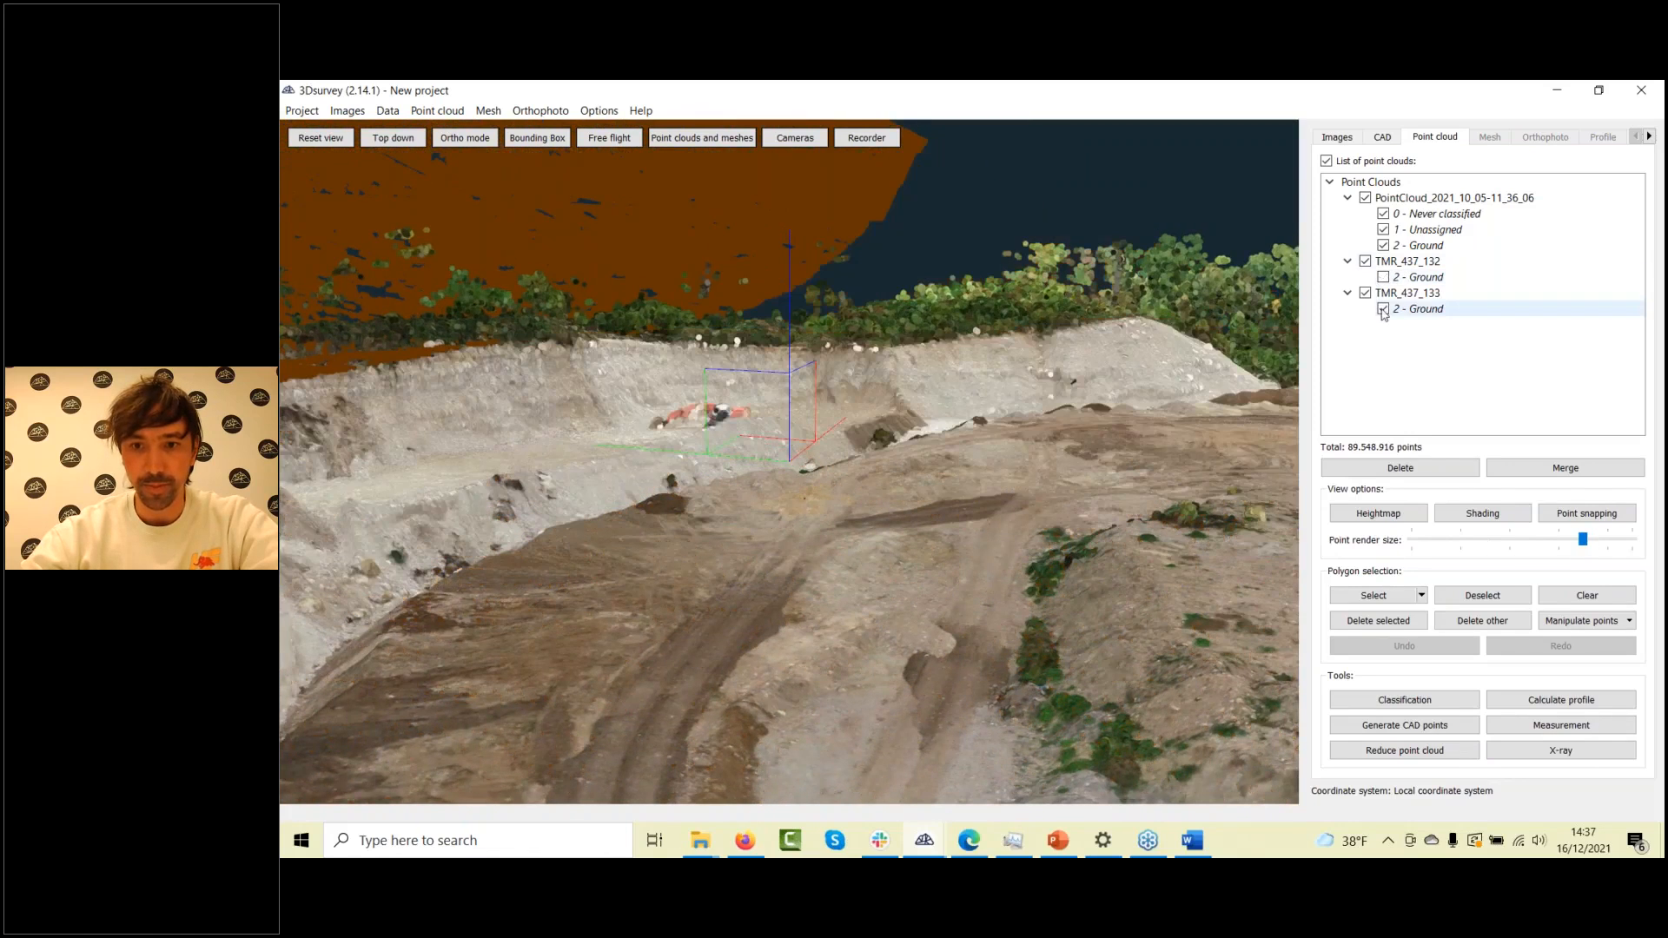
left_click(1382, 308)
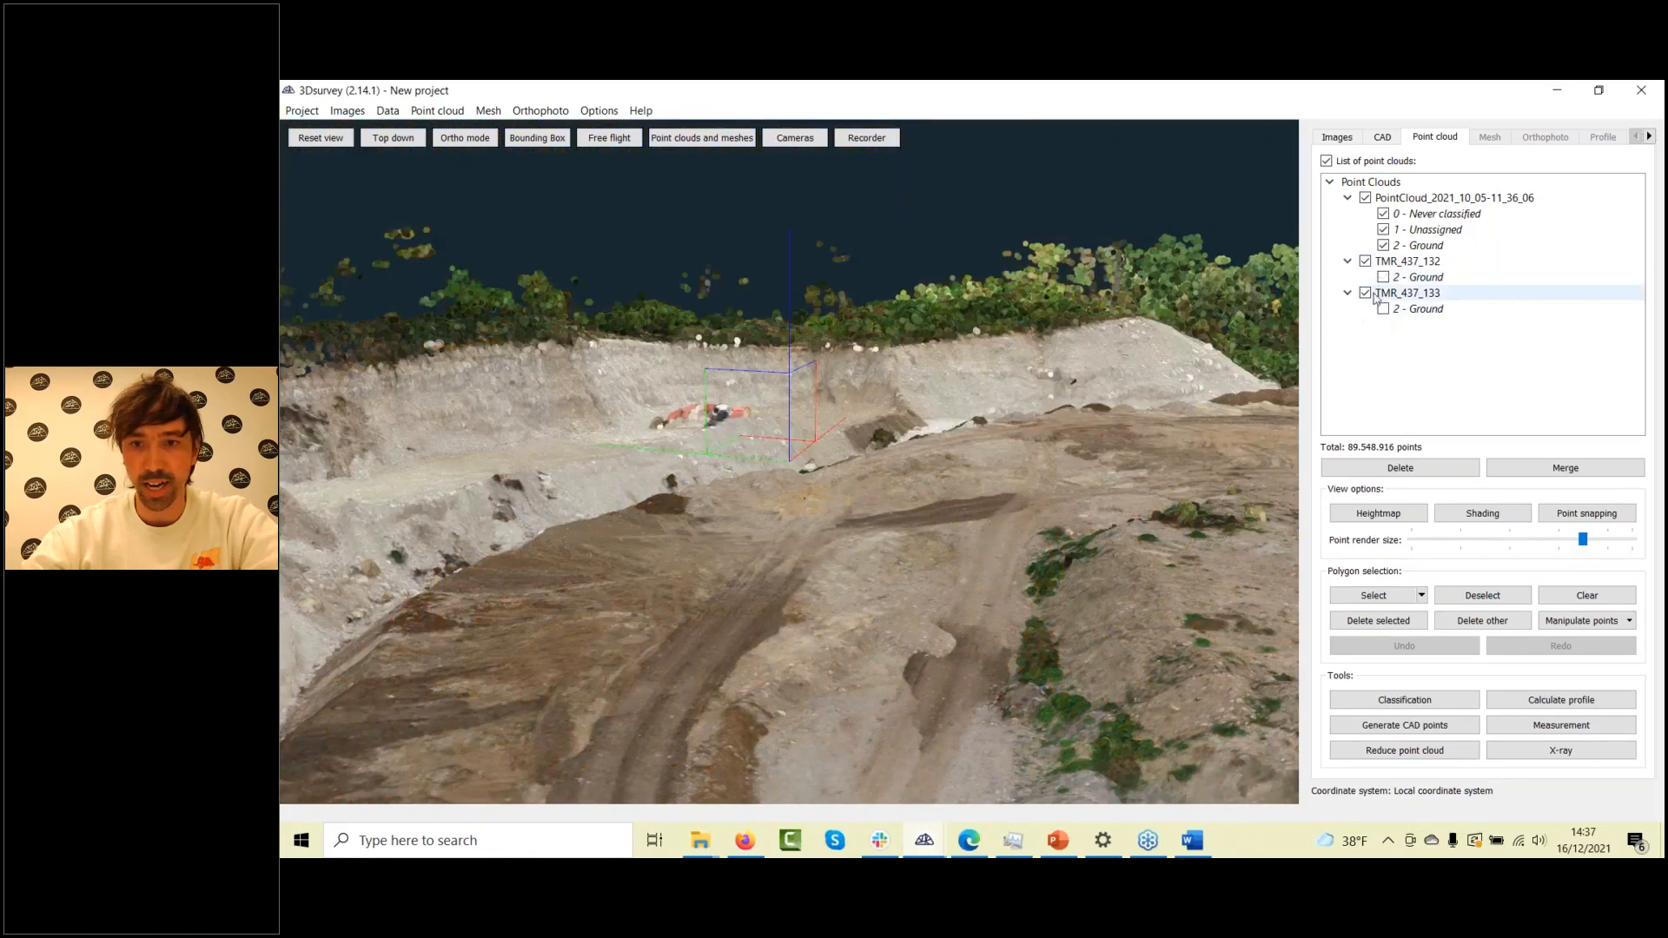
left_click(1383, 308)
left_click(1383, 277)
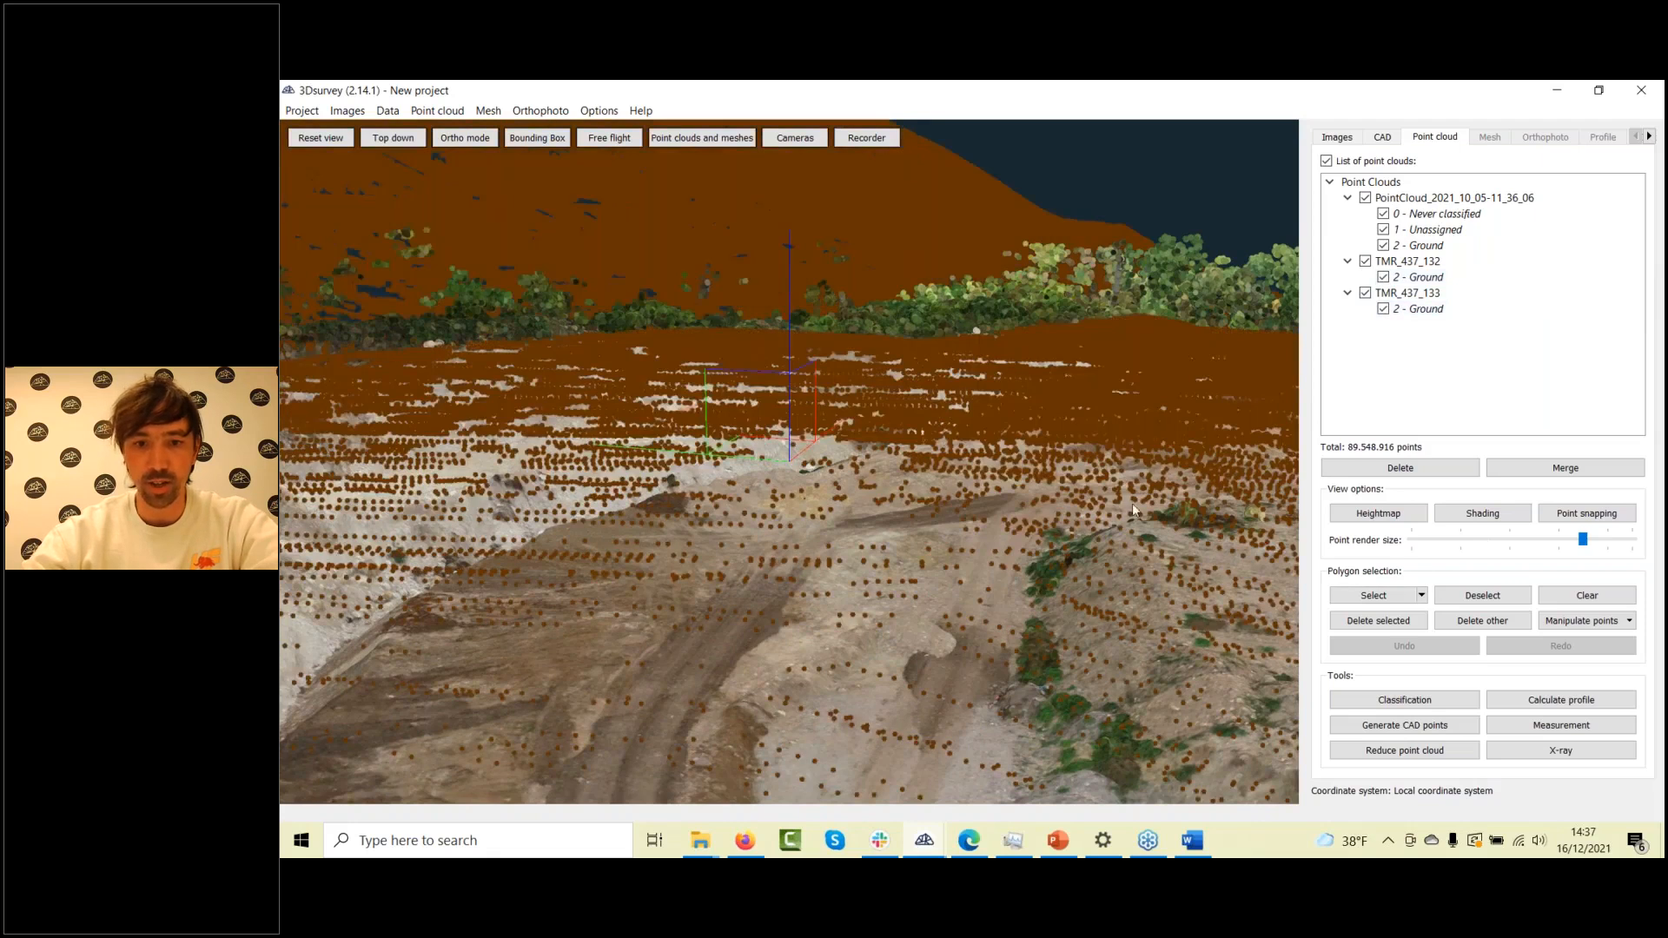
Reduce the point render size and examine the combined clouds up to the bare ridge beside the overgrown slope
left_click_drag(1133, 503, 1052, 612)
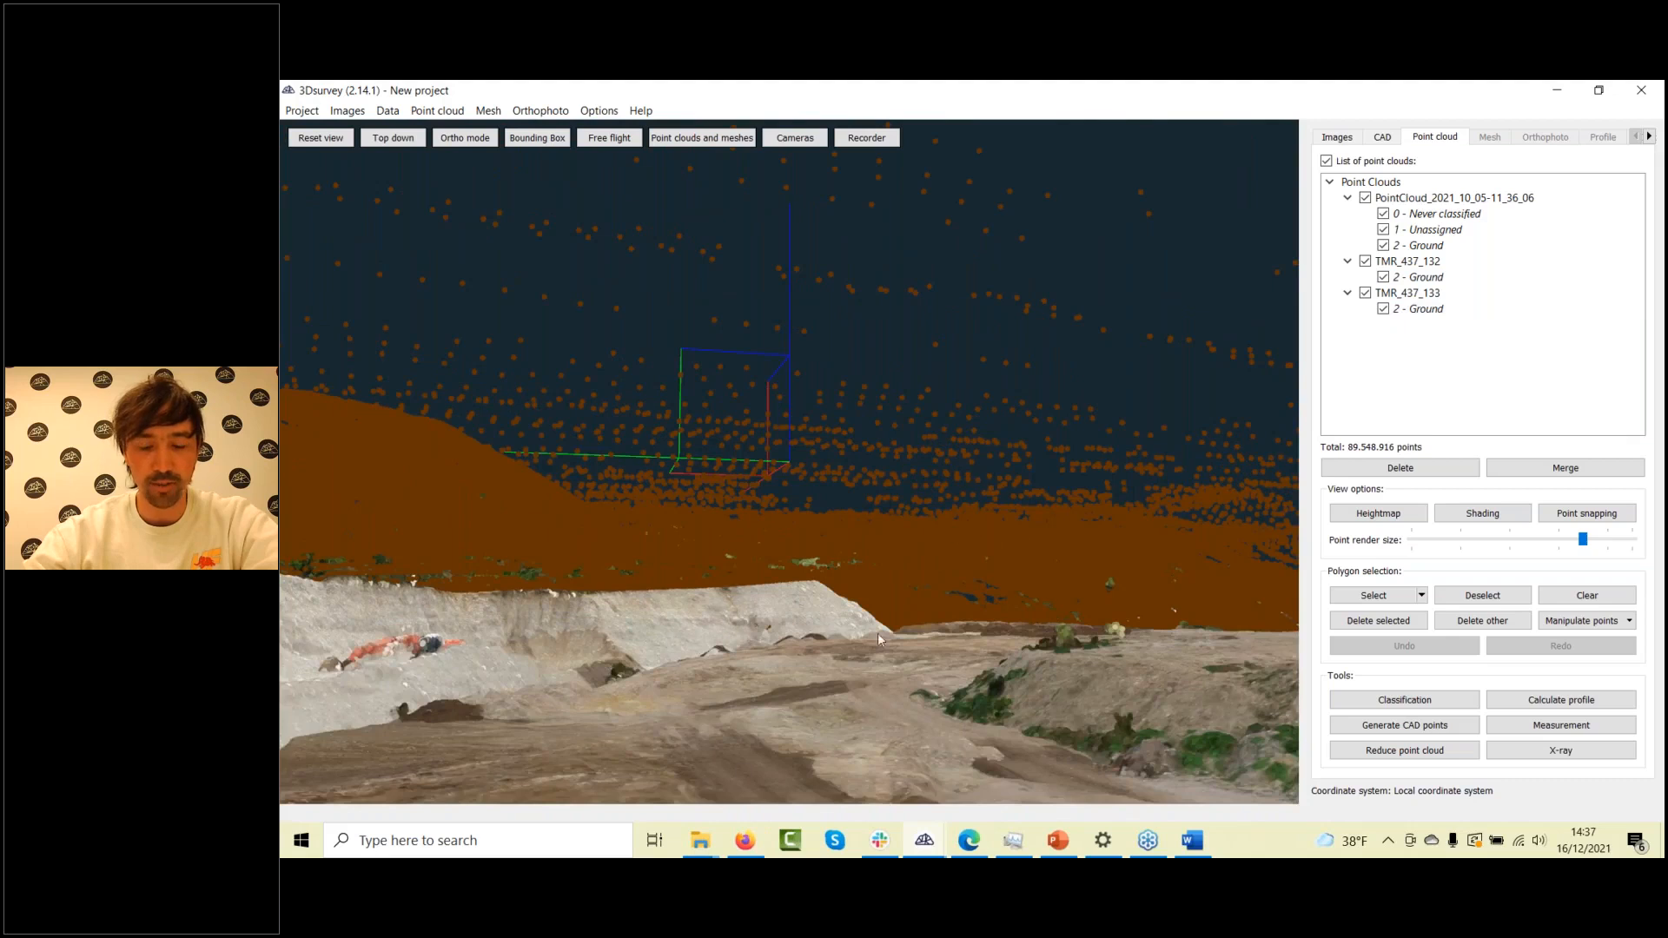
left_click_drag(951, 634, 973, 556)
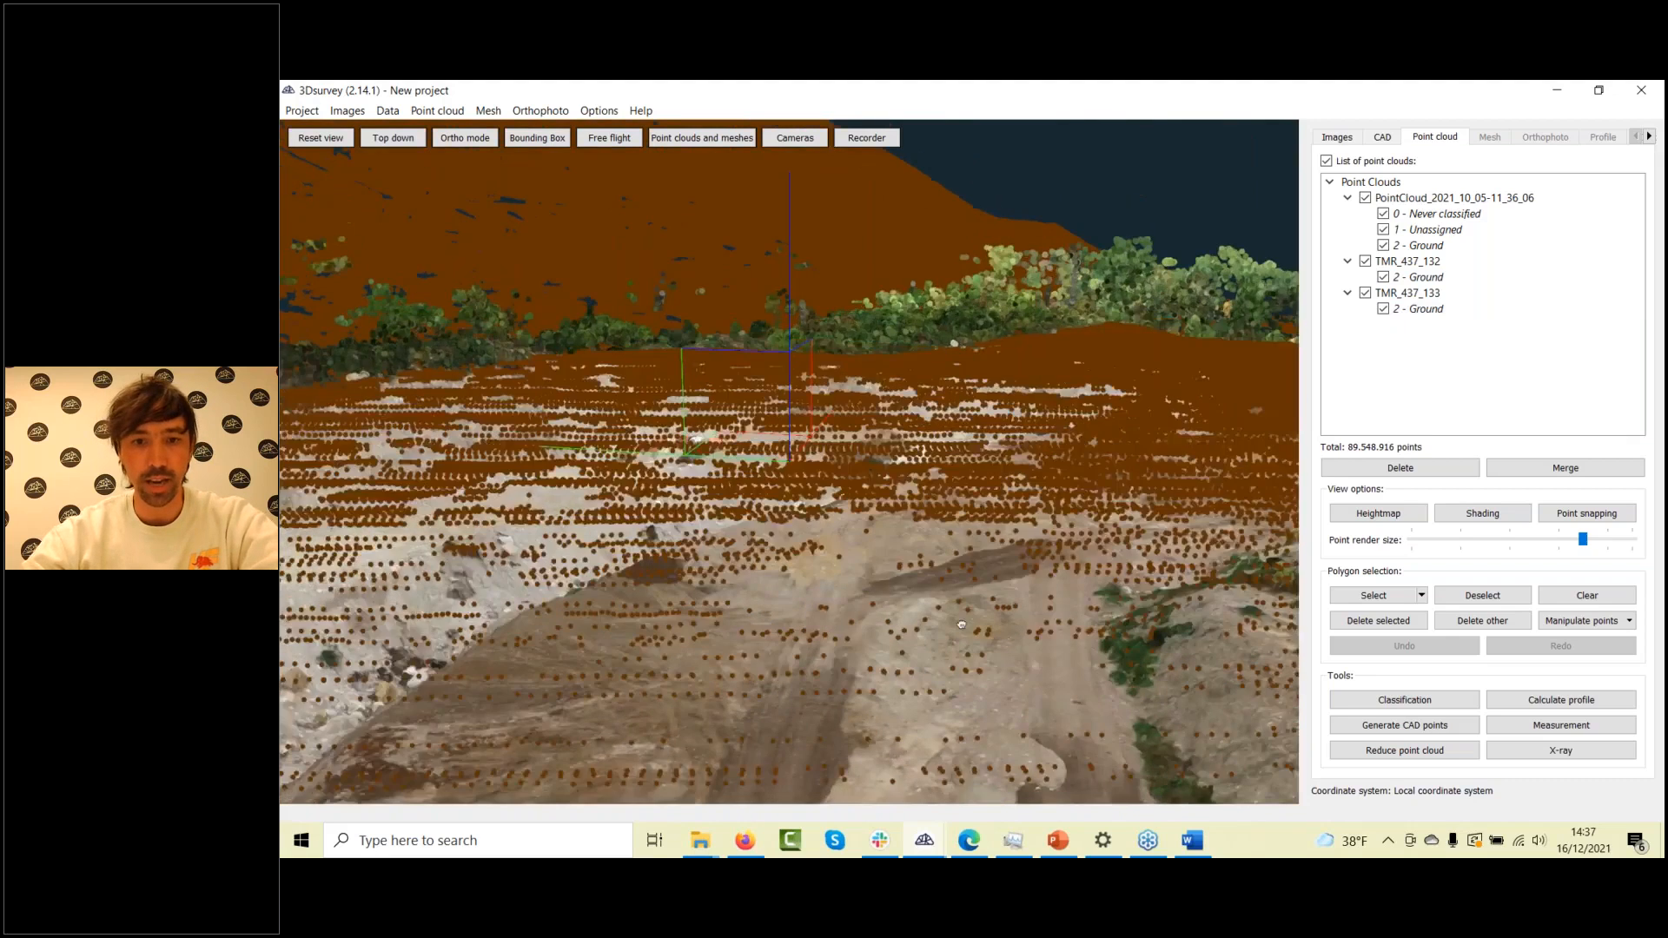
scroll(973, 556, "down", 2)
left_click_drag(1577, 545, 1460, 540)
left_click_drag(1155, 492, 799, 444)
Measure the height difference between two neighbouring points on the bare ridge at the edge of the overgrown area
left_click(1382, 138)
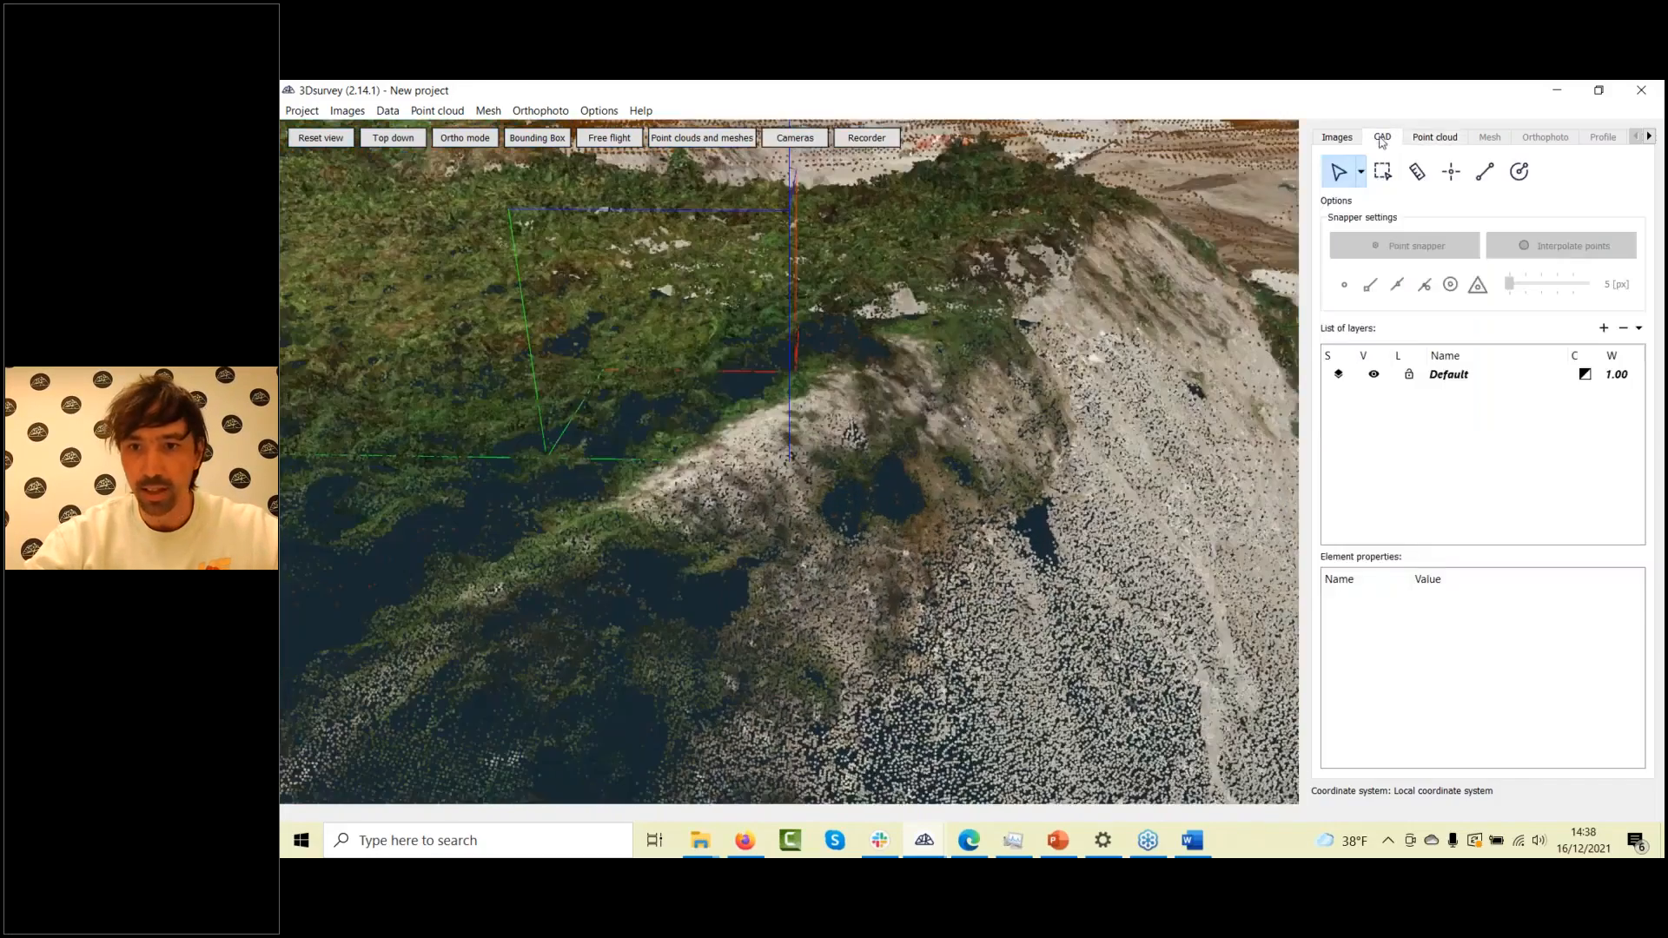
left_click(1418, 171)
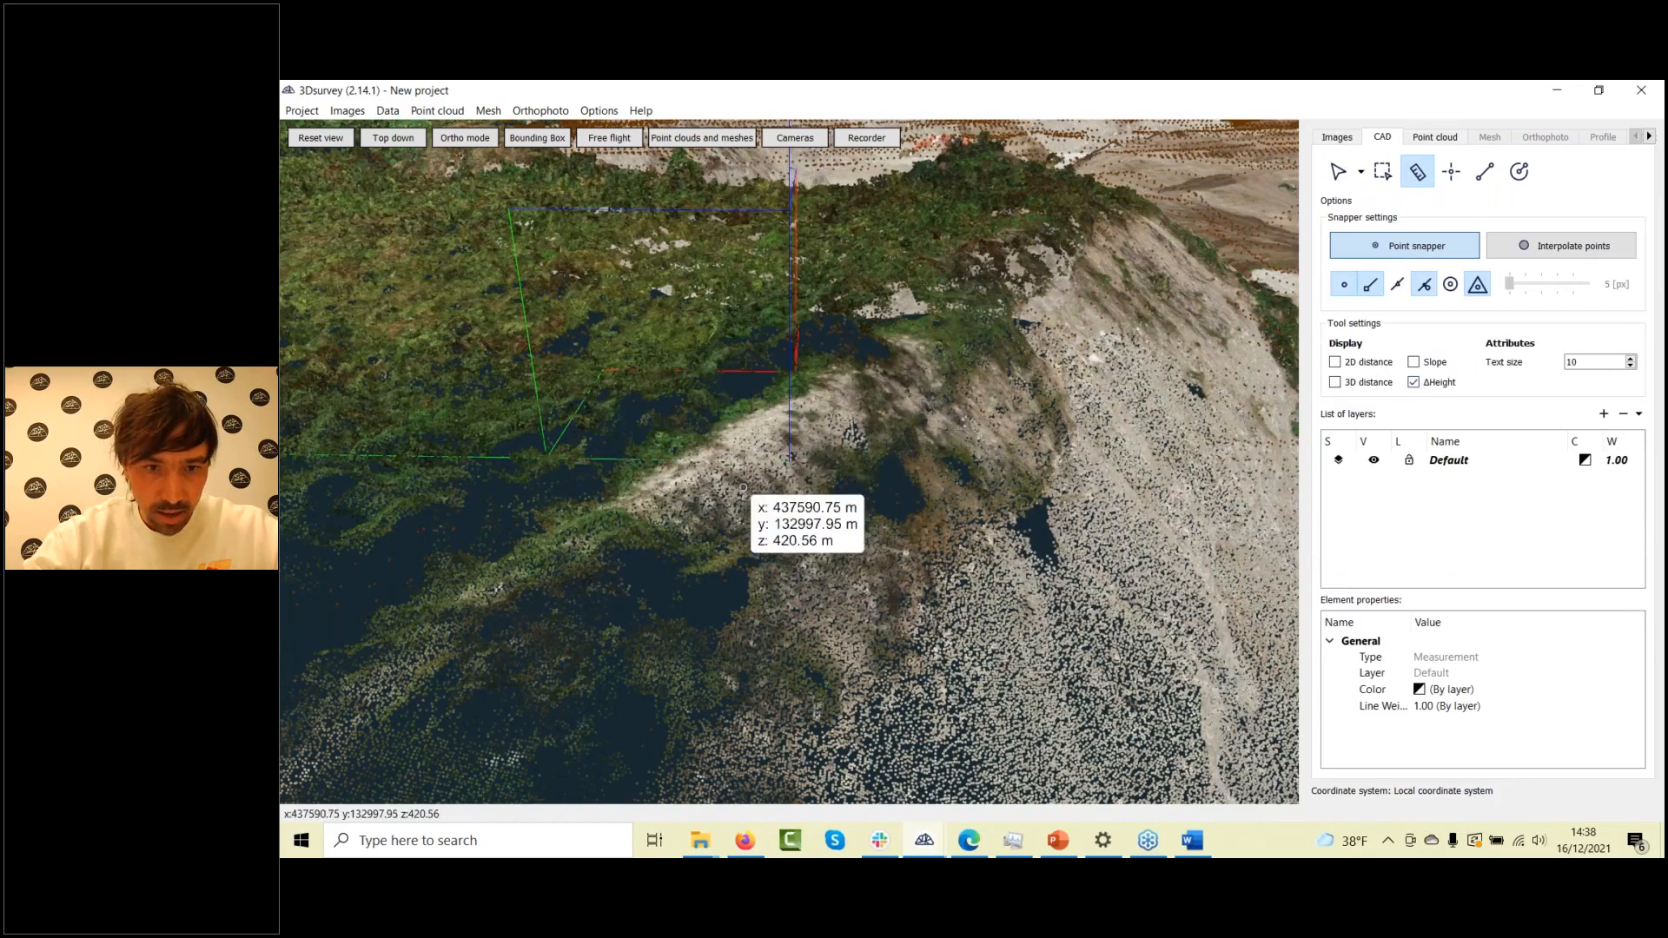
mouse_move(743, 475)
left_mouse_down()
mouse_move(713, 457)
mouse_move(762, 453)
mouse_move(740, 449)
left_mouse_up()
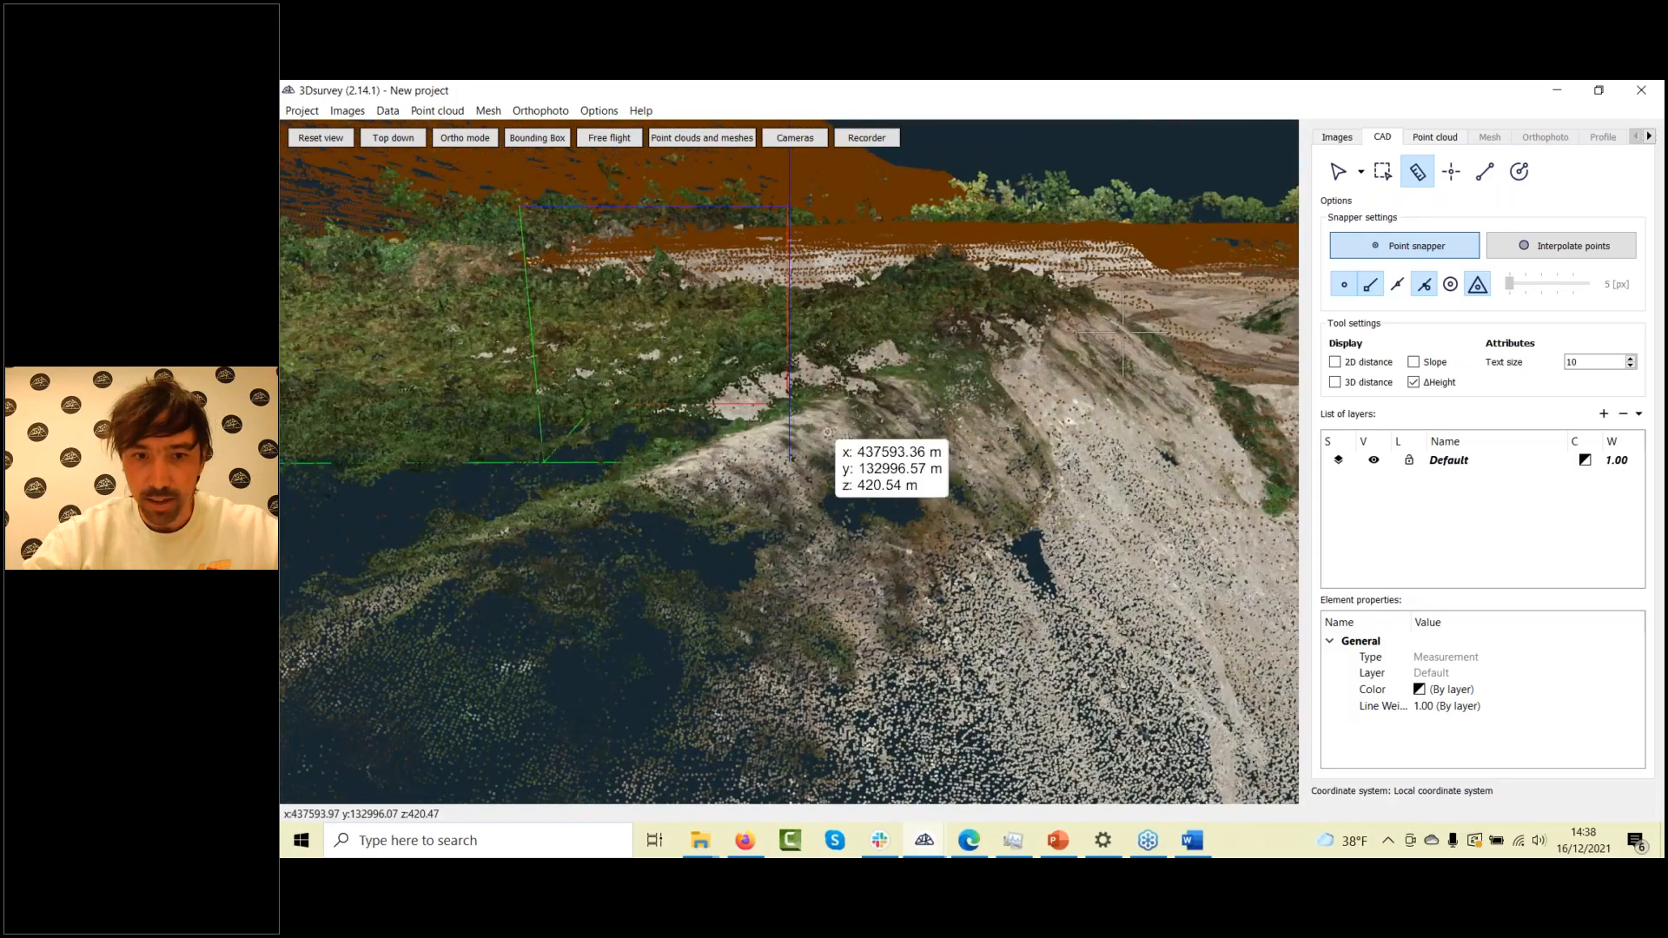
left_click(745, 441)
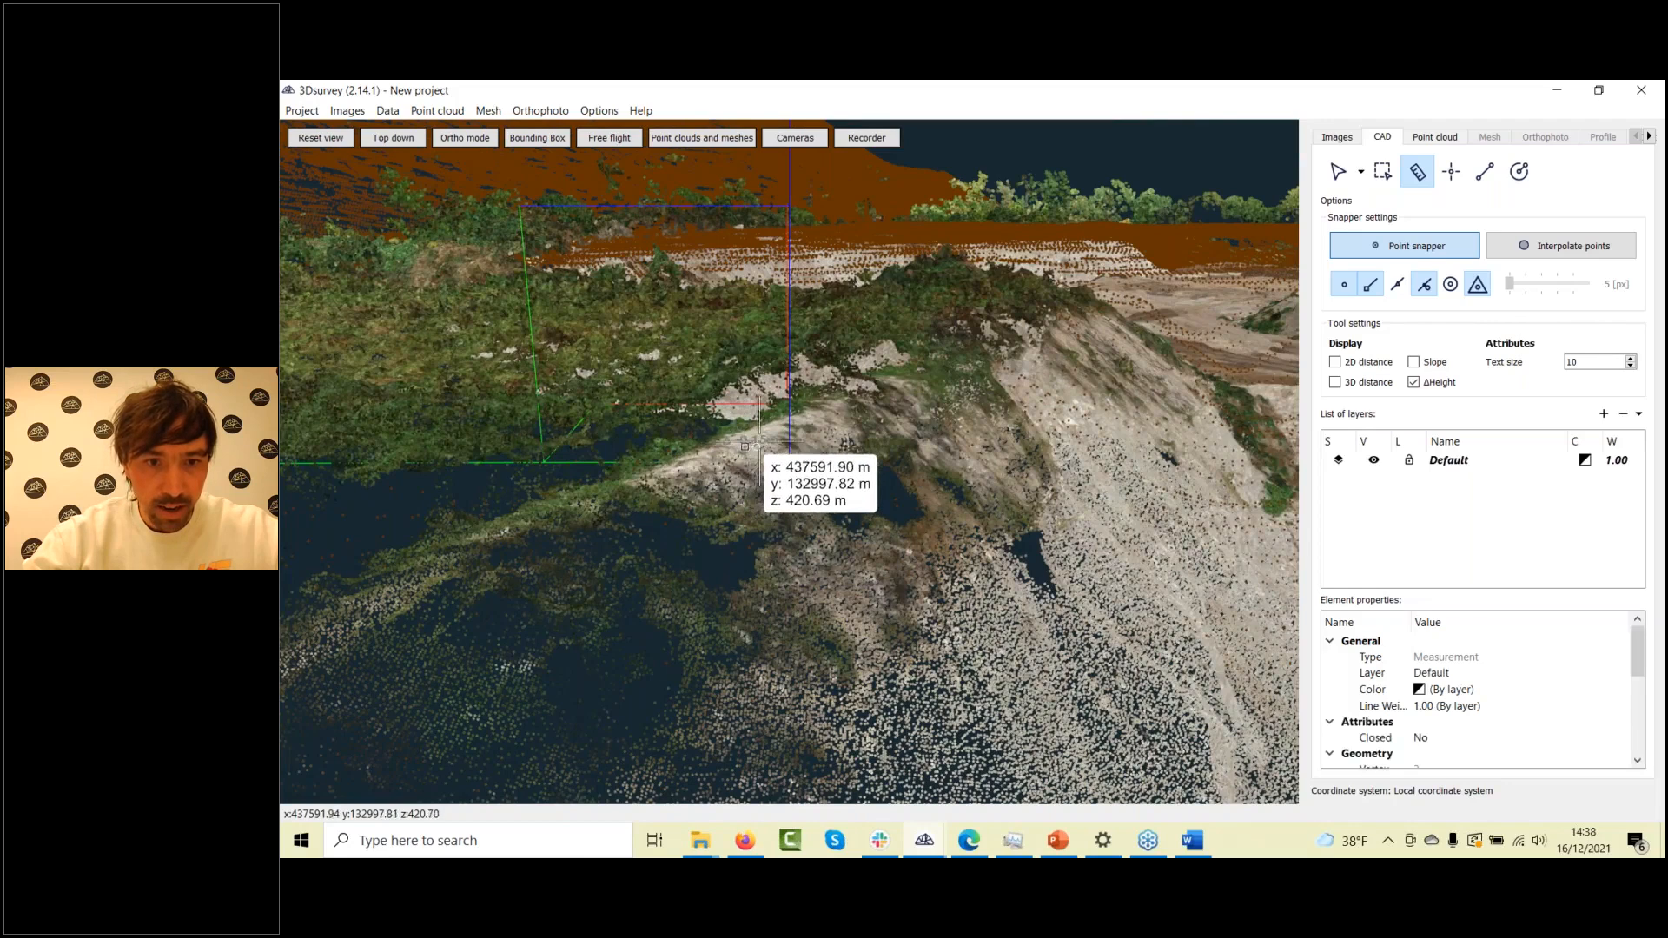
scroll(738, 465, "up", 1)
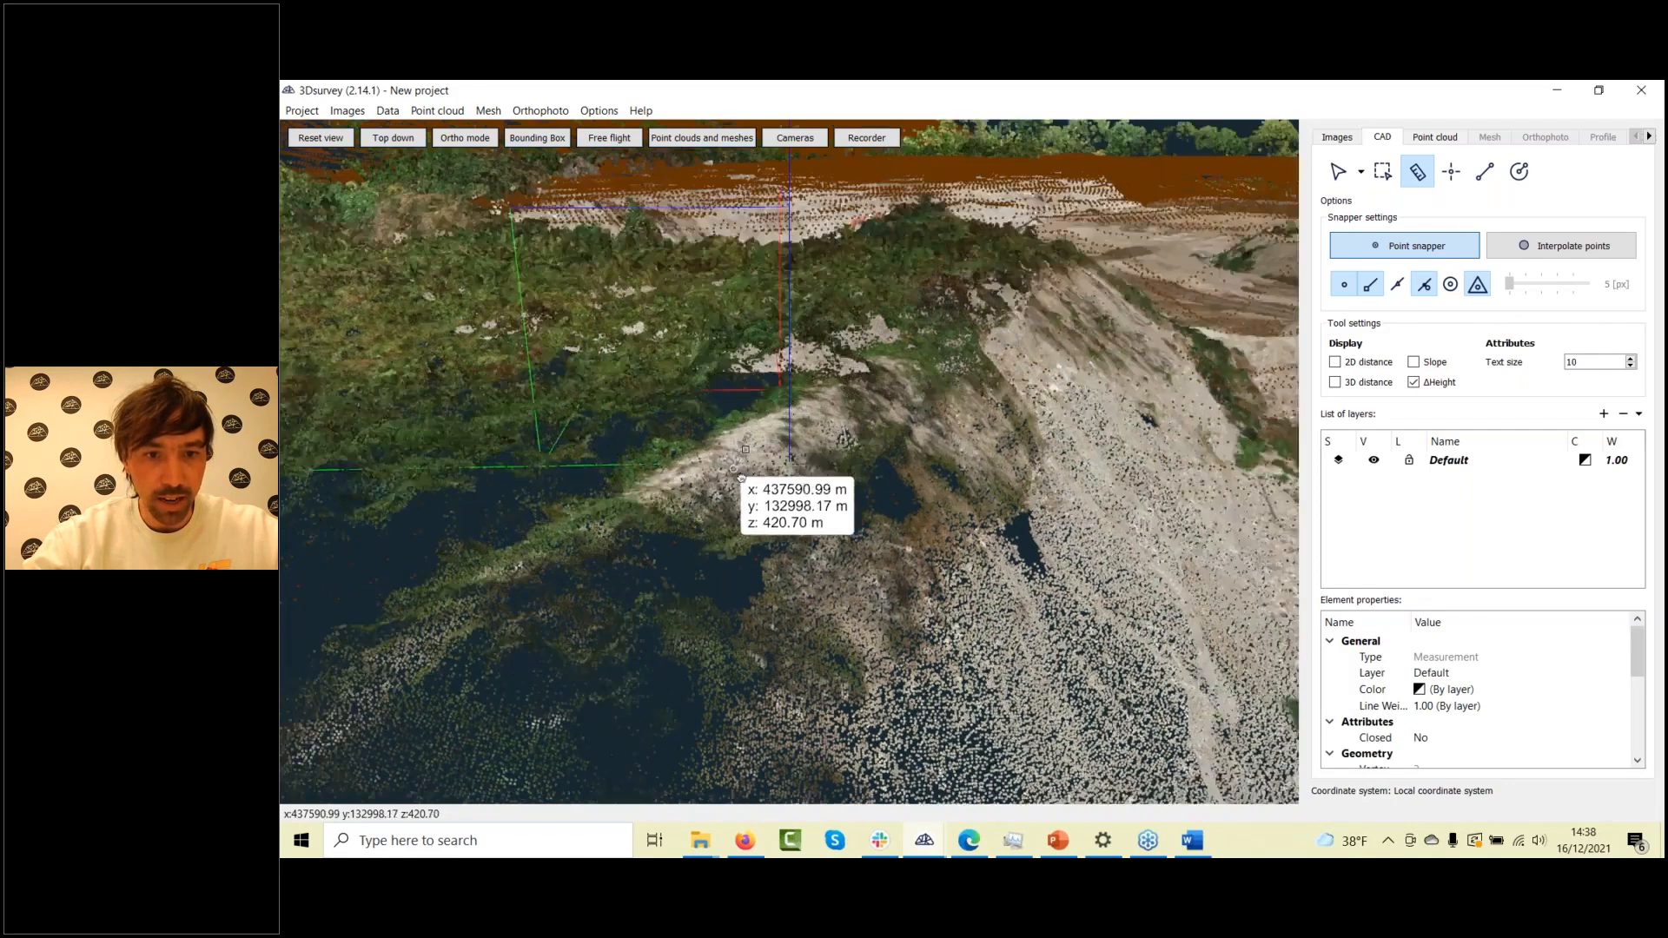
scroll(740, 476, "up", 4)
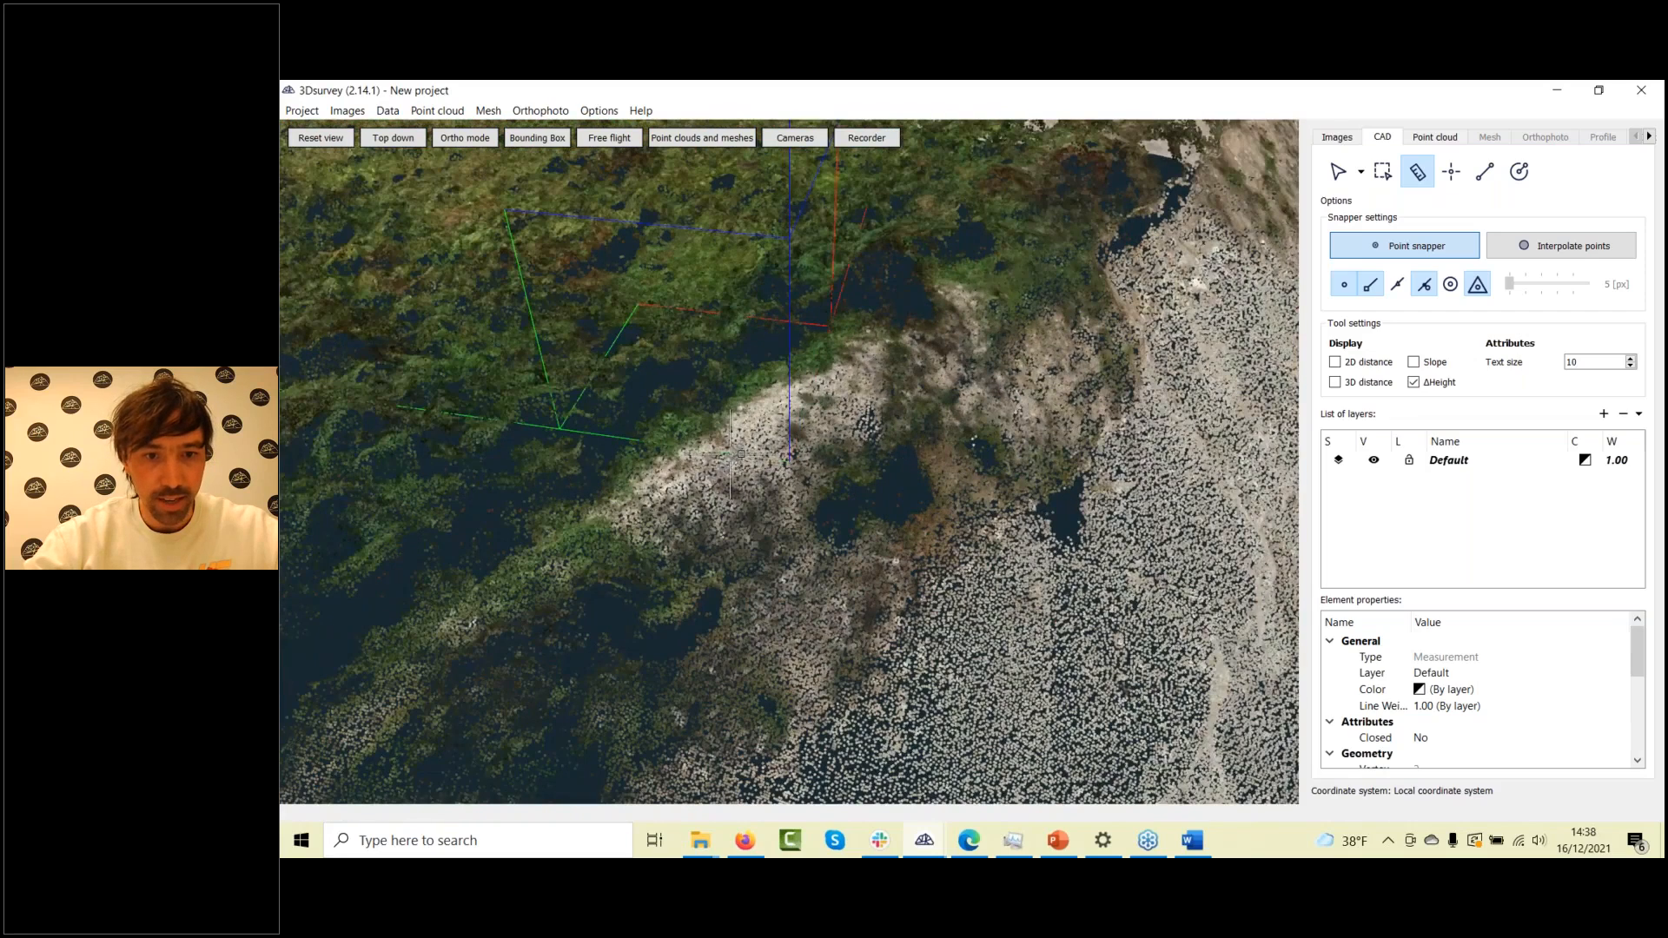
right_click(730, 451)
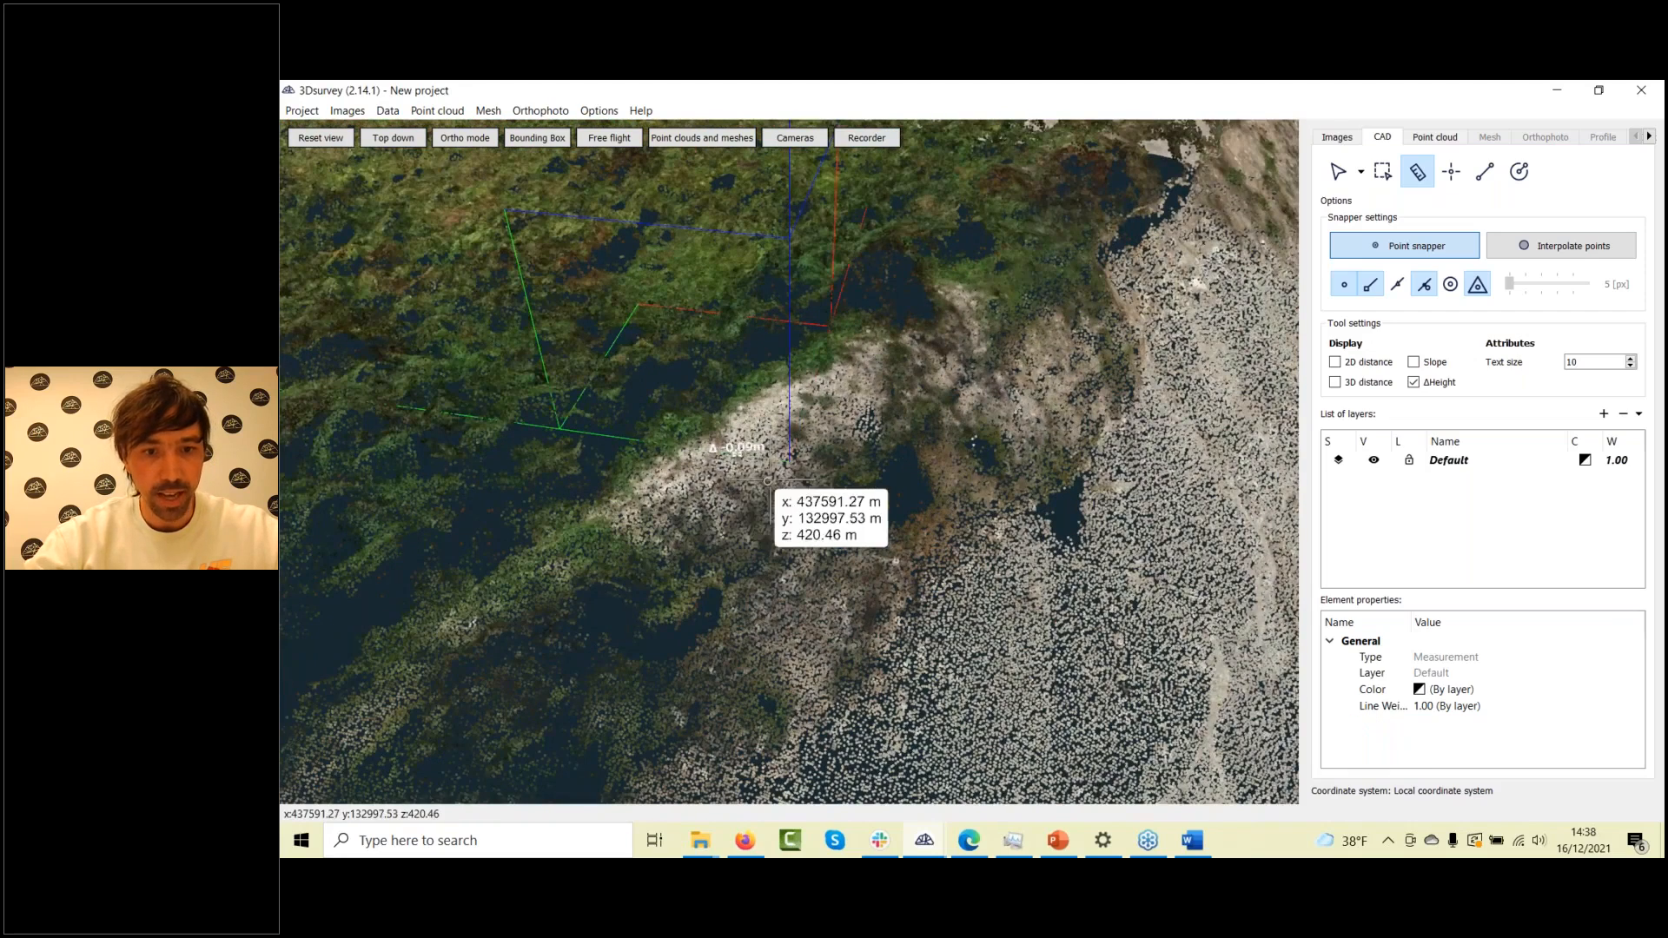
Examine the measured ridge from several sides, leave the measurement tool, and view the surrounding slope and whole quarry
left_click_drag(784, 535, 733, 509)
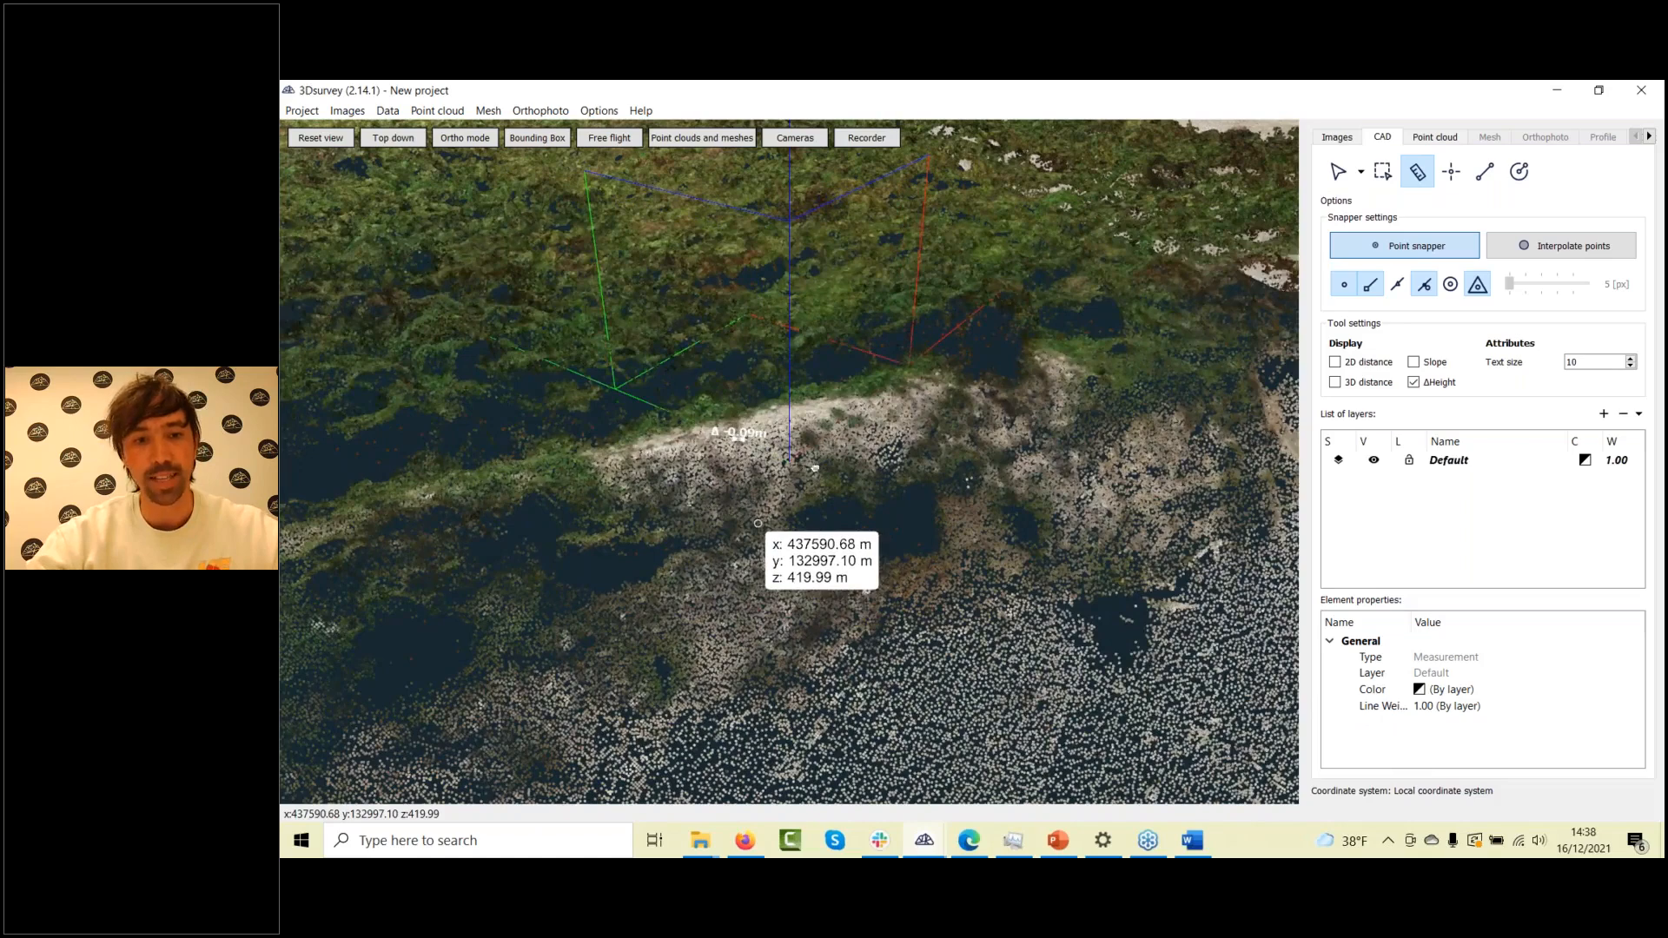
left_click_drag(841, 467, 872, 473)
scroll(872, 474, "down", 5)
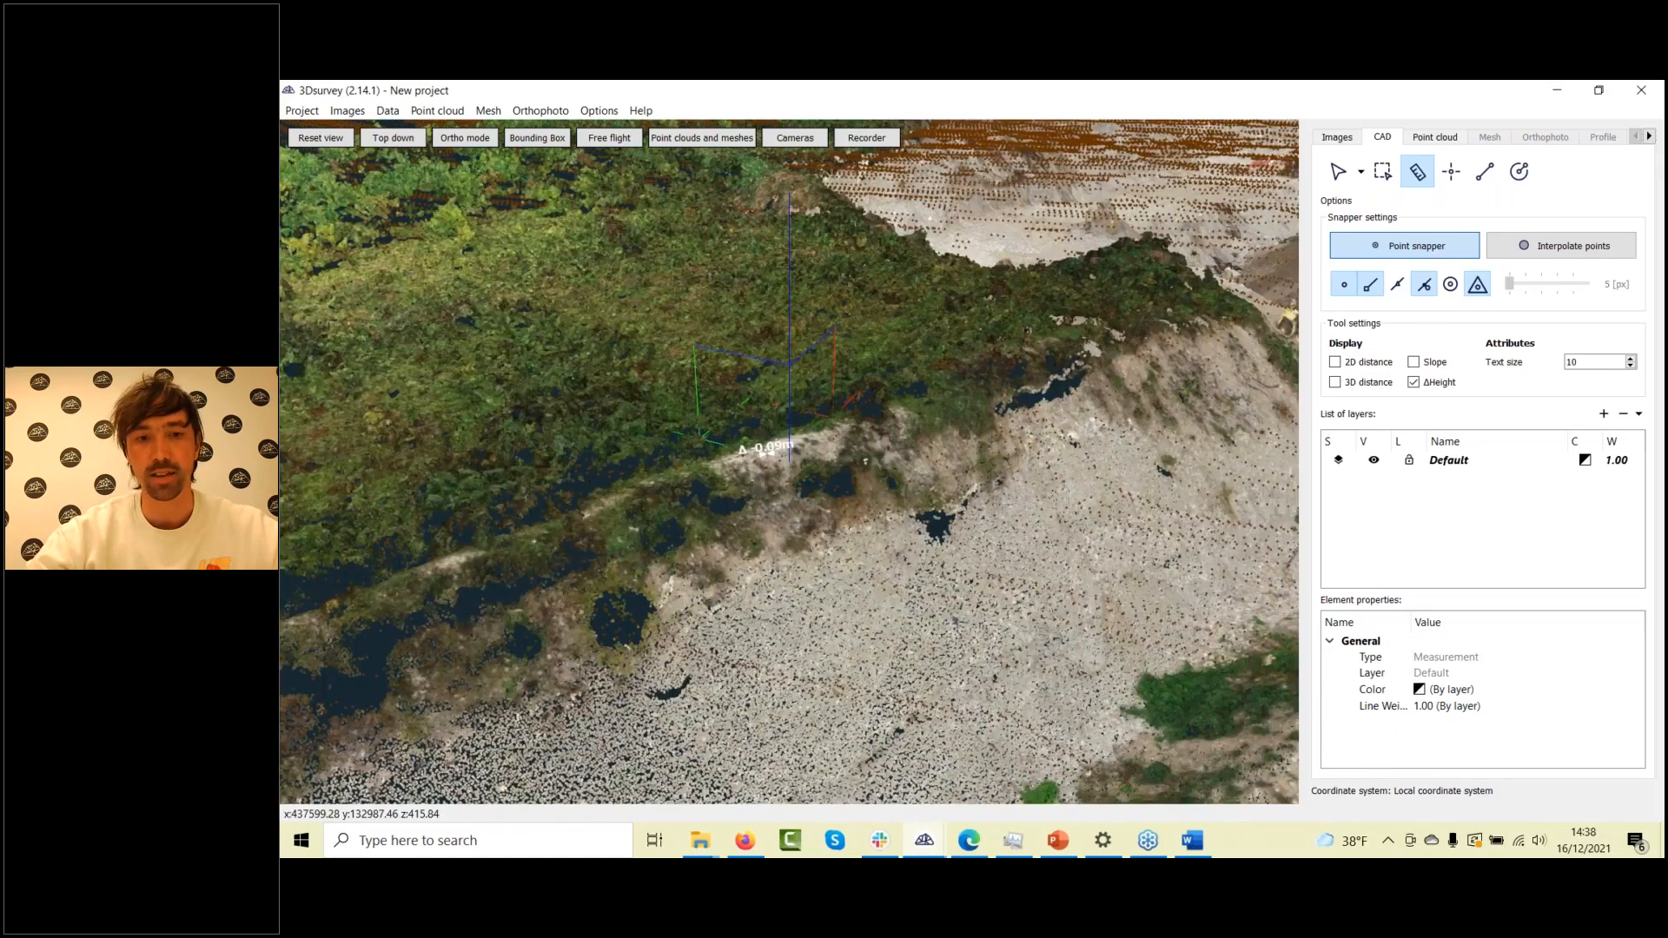
middle_click_drag(703, 540, 974, 564)
mouse_move(974, 563)
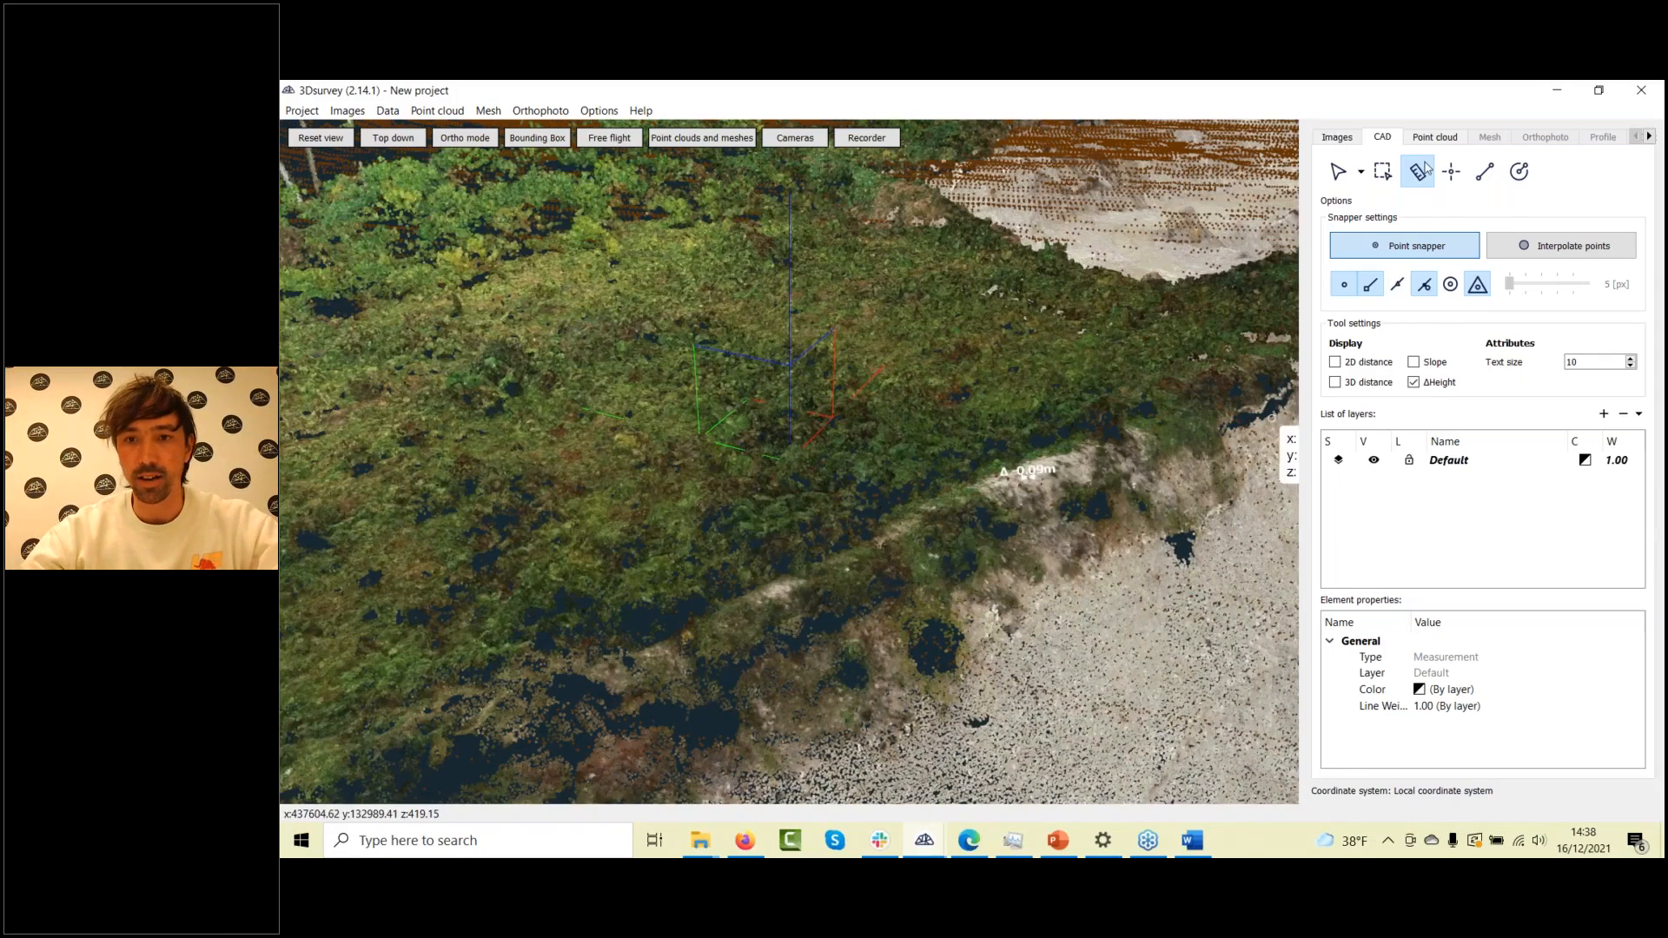
left_click(1338, 171)
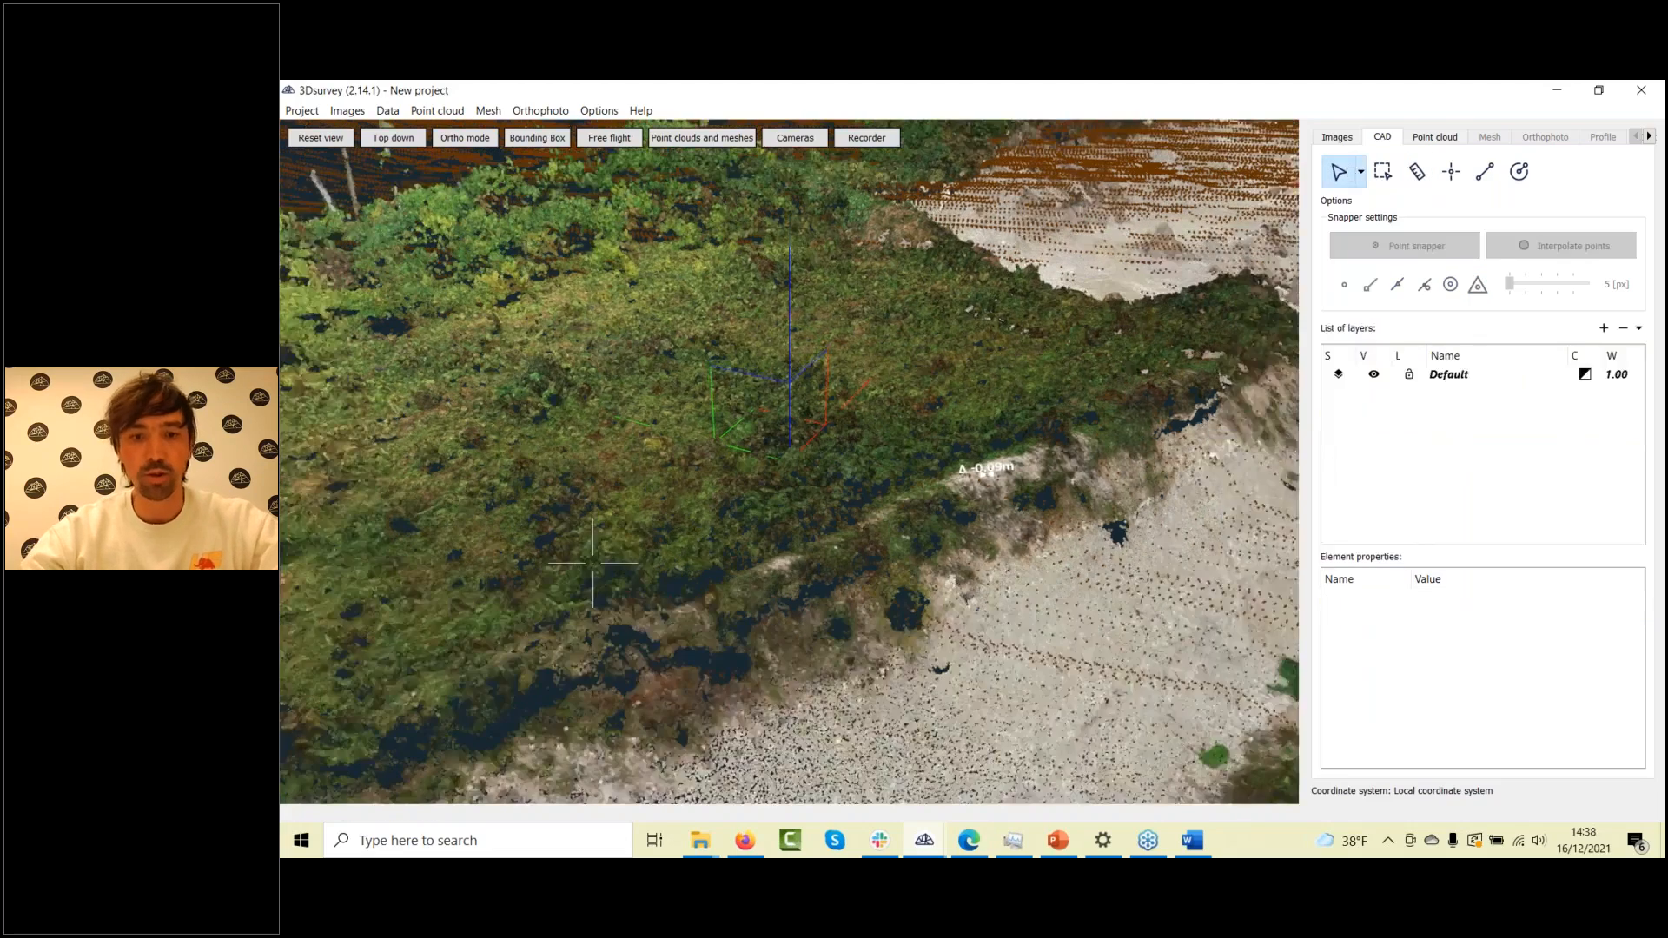
left_click_drag(593, 563, 829, 558)
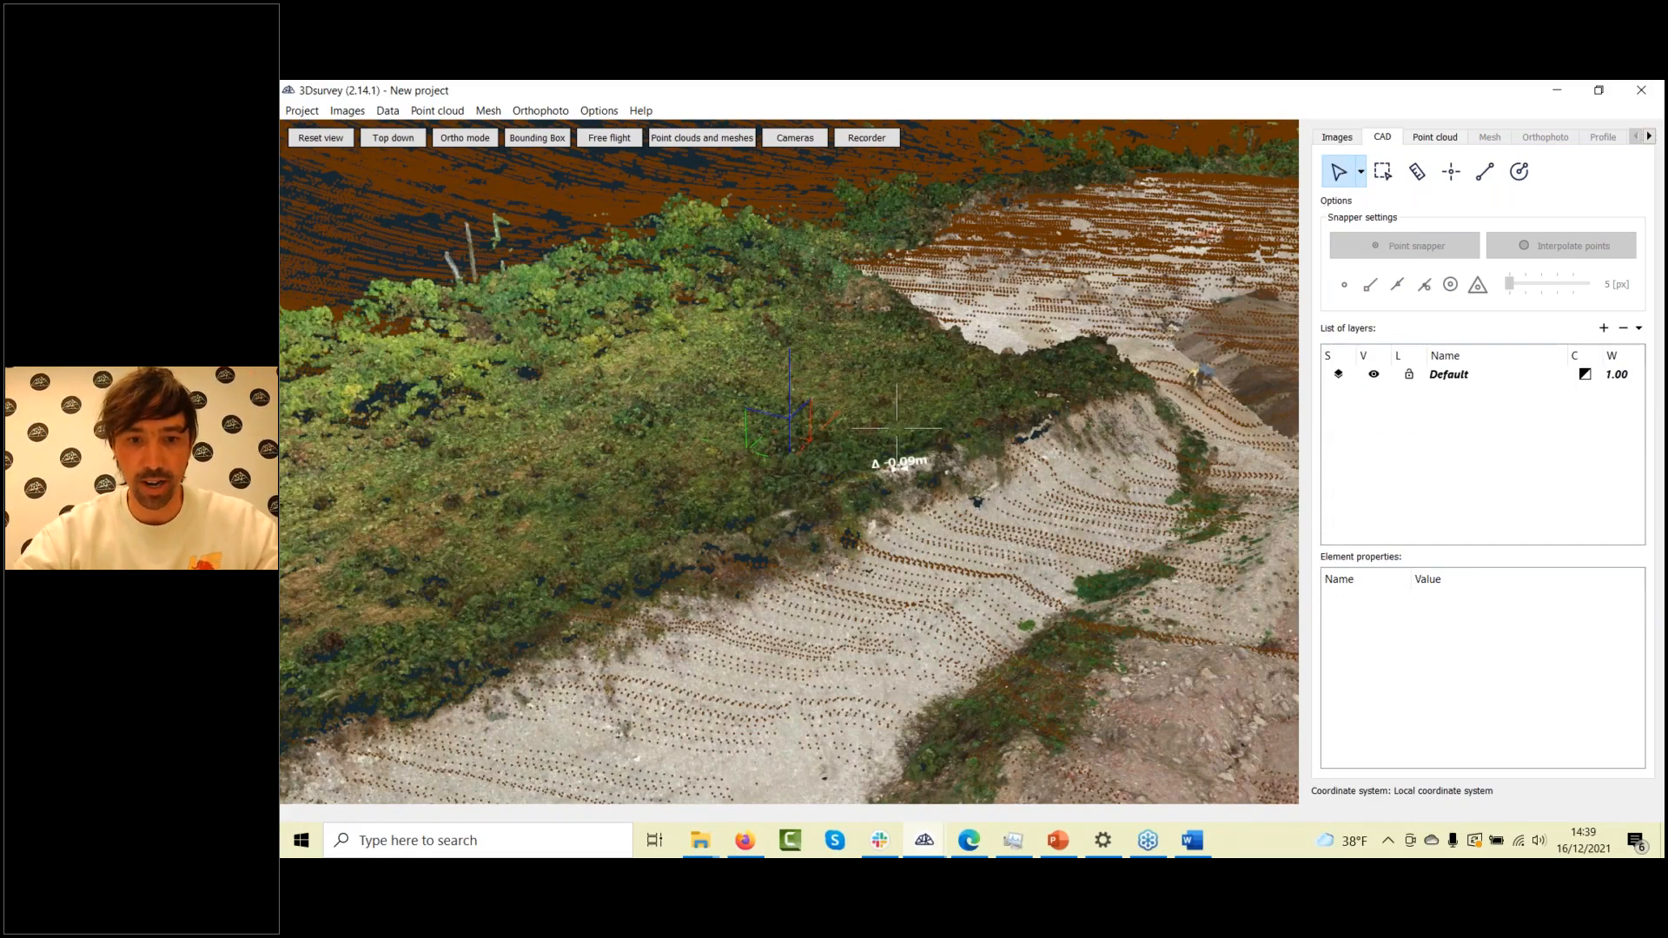
left_click_drag(896, 433, 1051, 426)
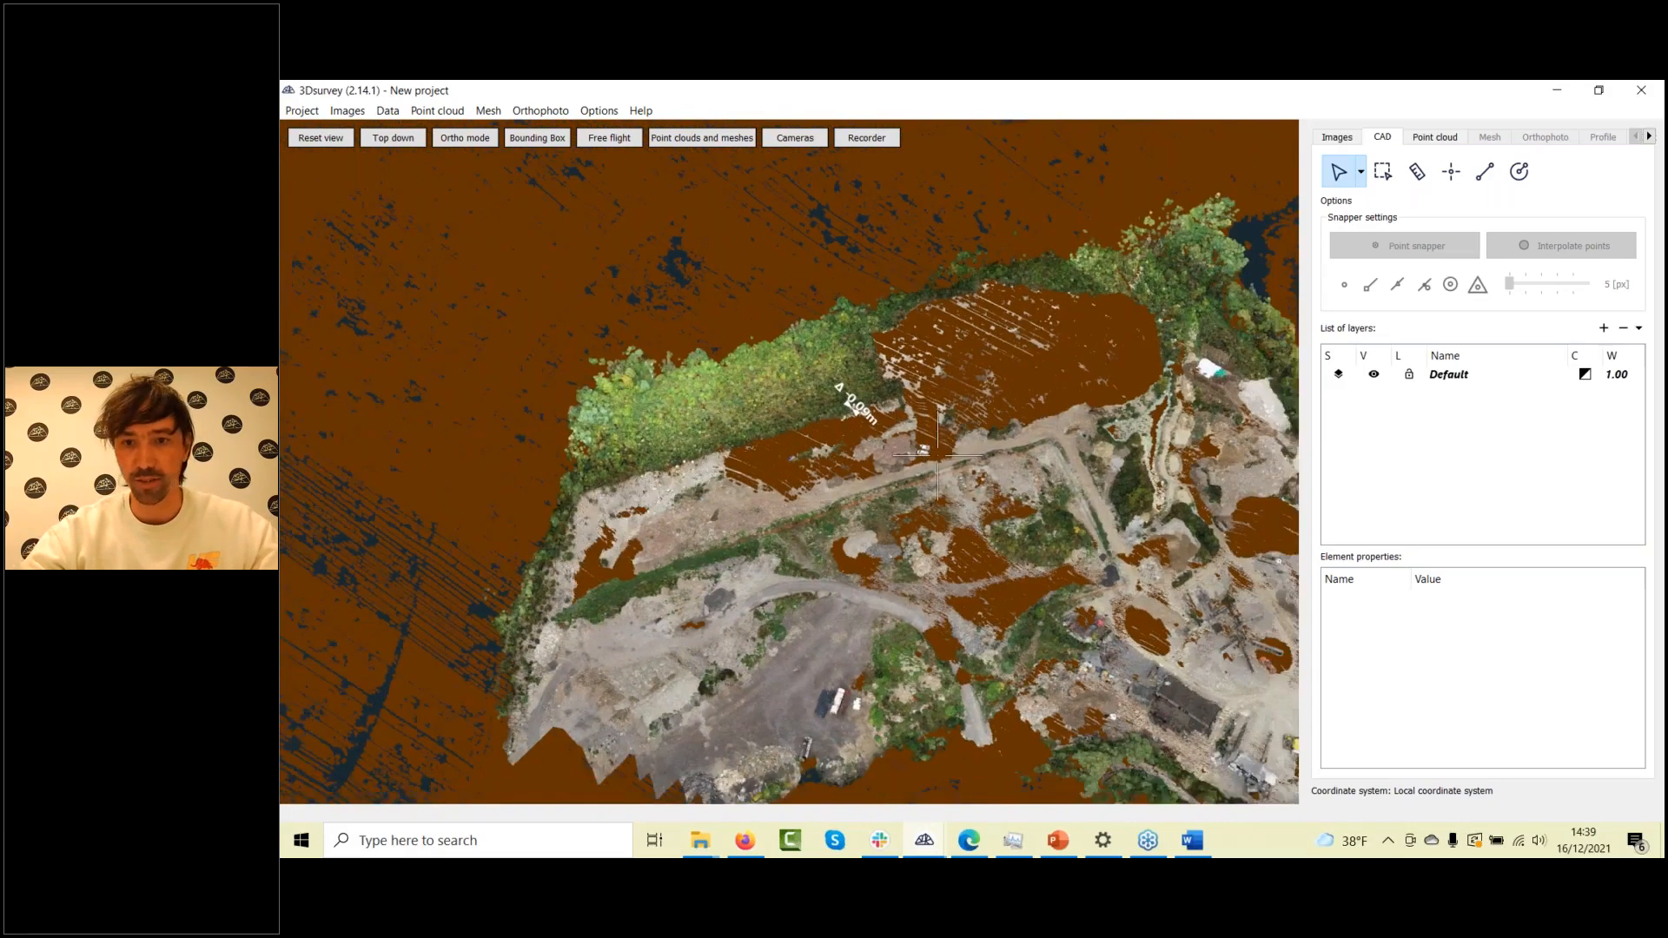
Set the point render size of the combined clouds to its minimum with the whole quarry in view
left_click(1434, 137)
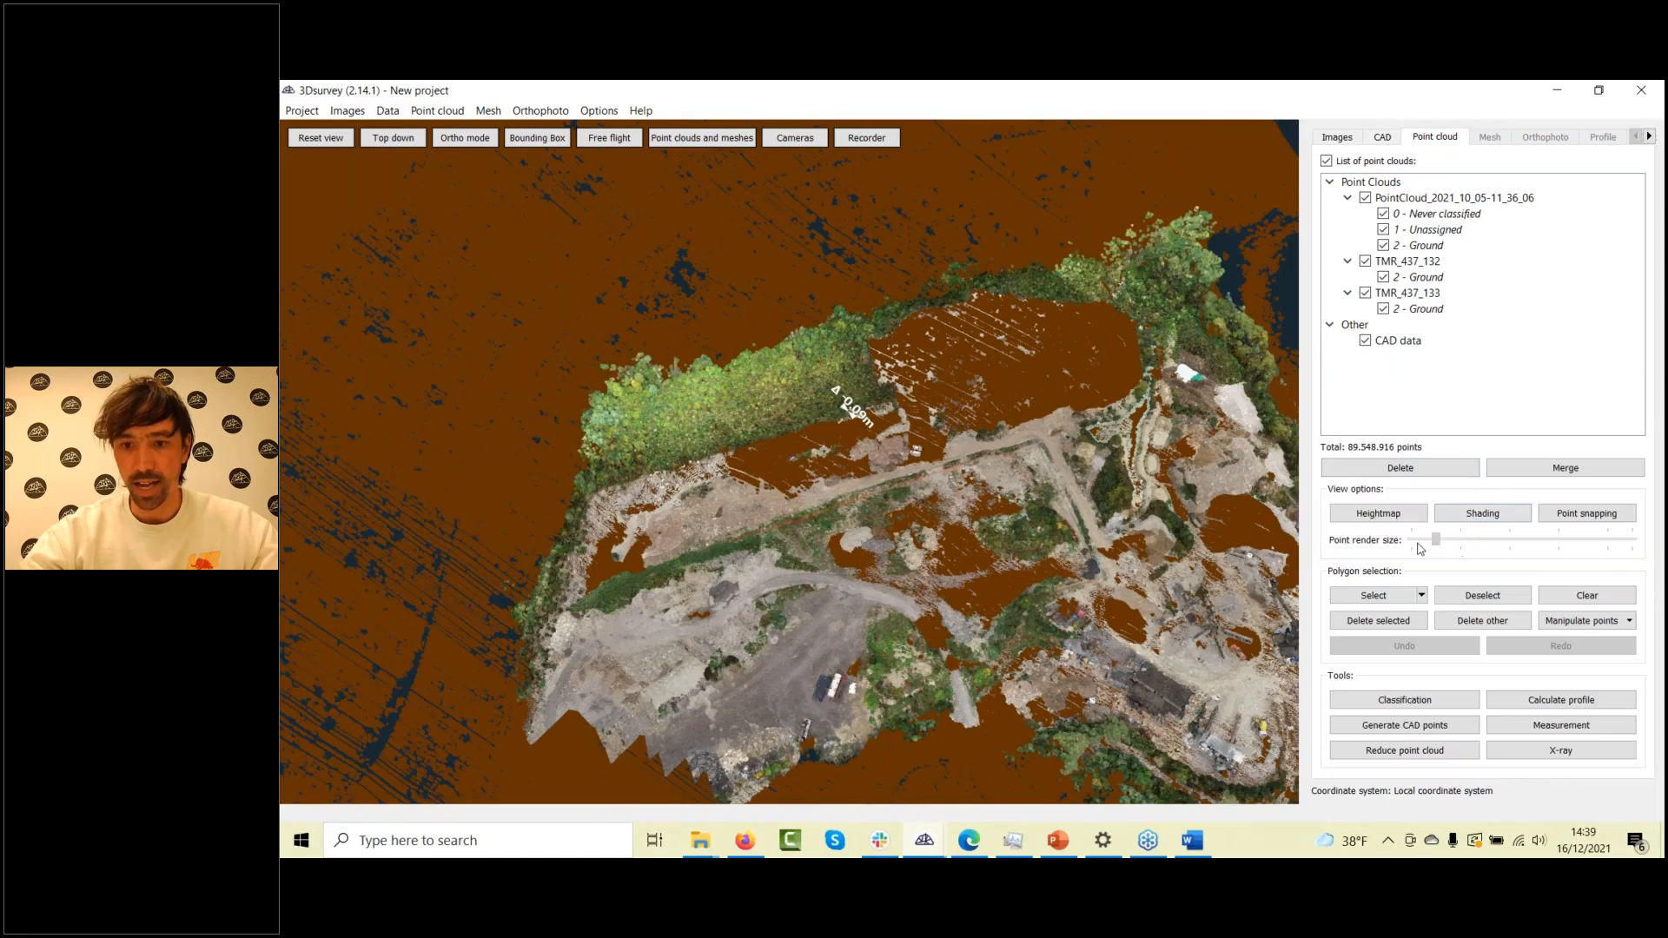
left_click_drag(1419, 549, 1390, 550)
scroll(1273, 406, "down", 2)
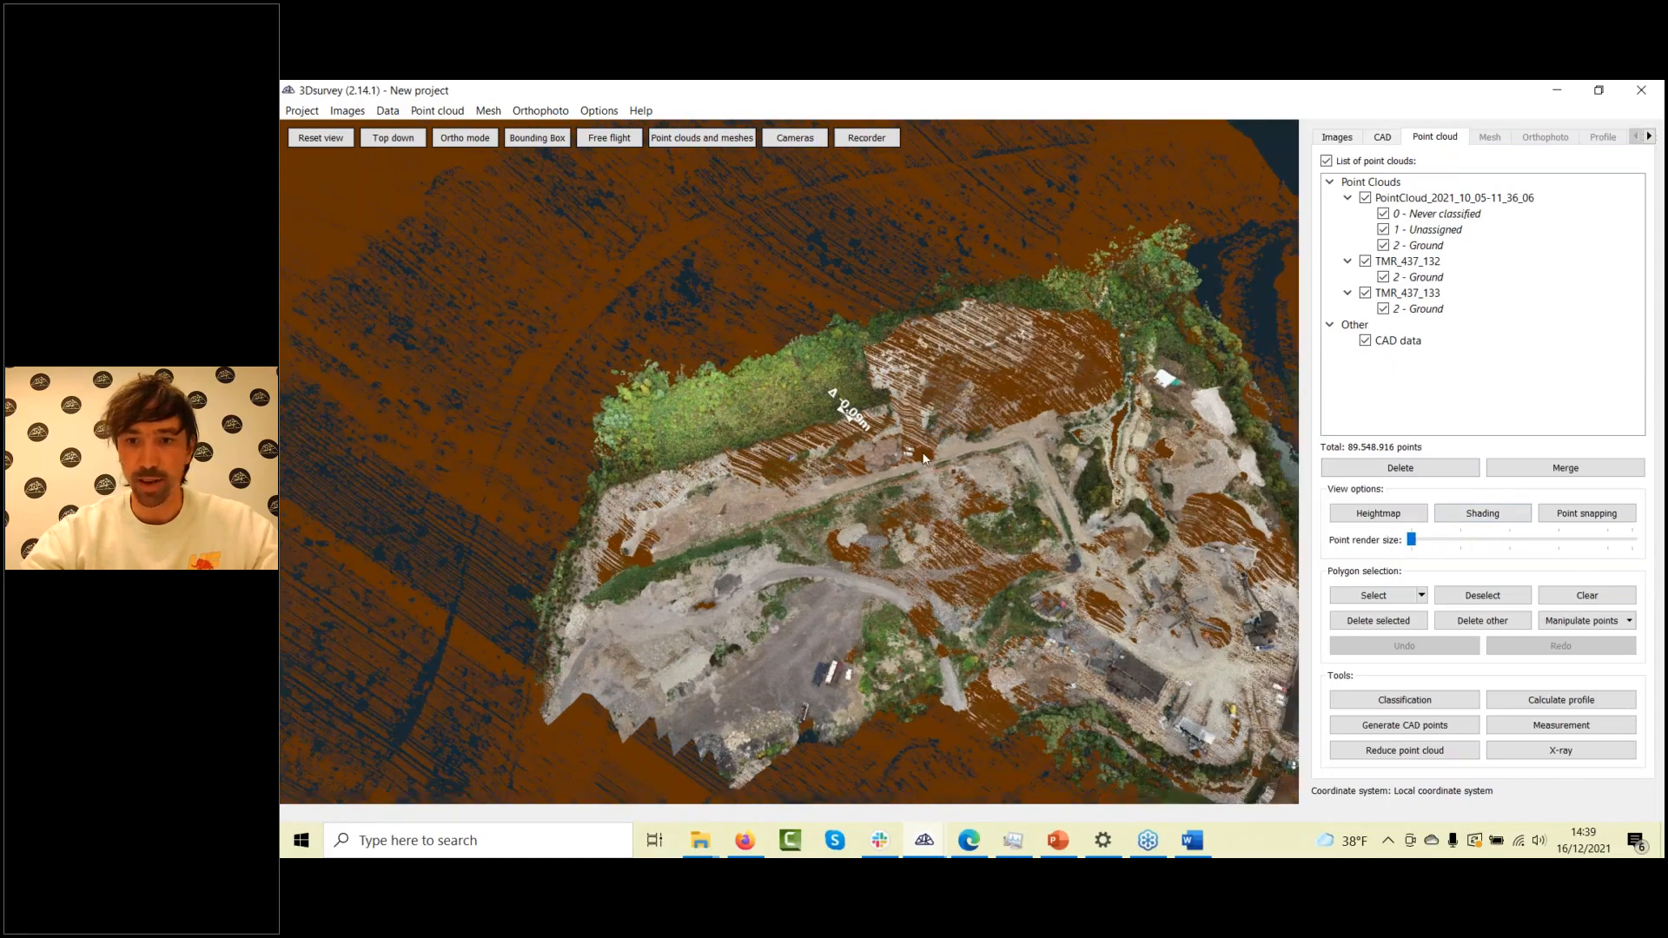
scroll(931, 398, "down", 2)
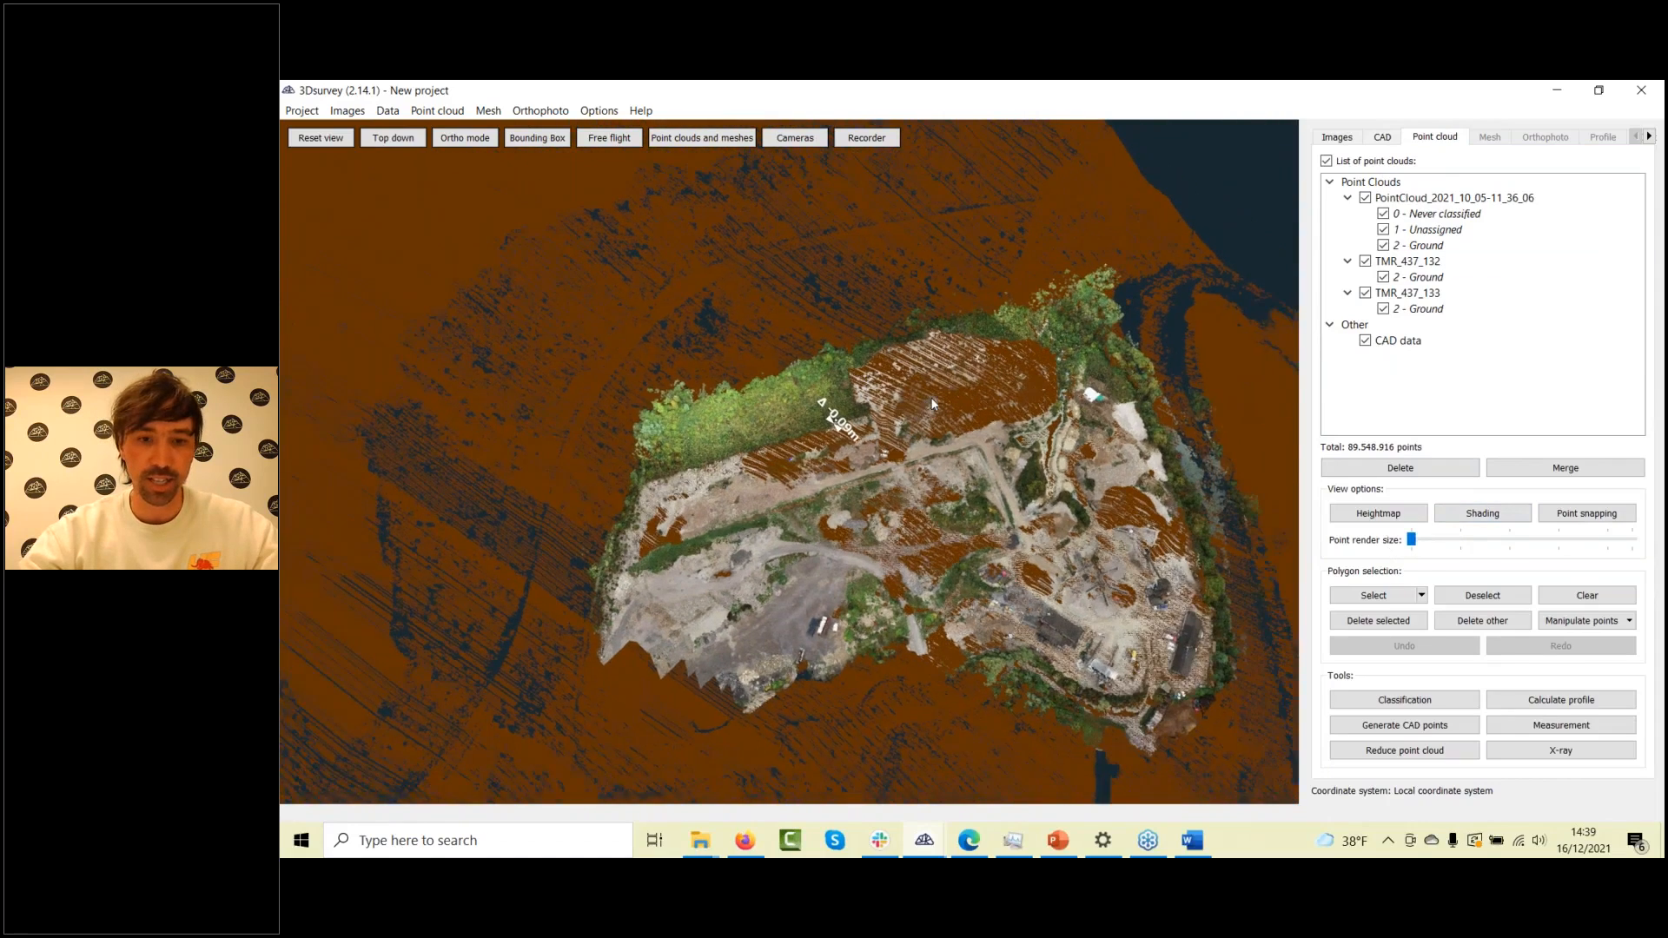
Add a new CAD layer named LIDAR_area
scroll(881, 474, "up", 3)
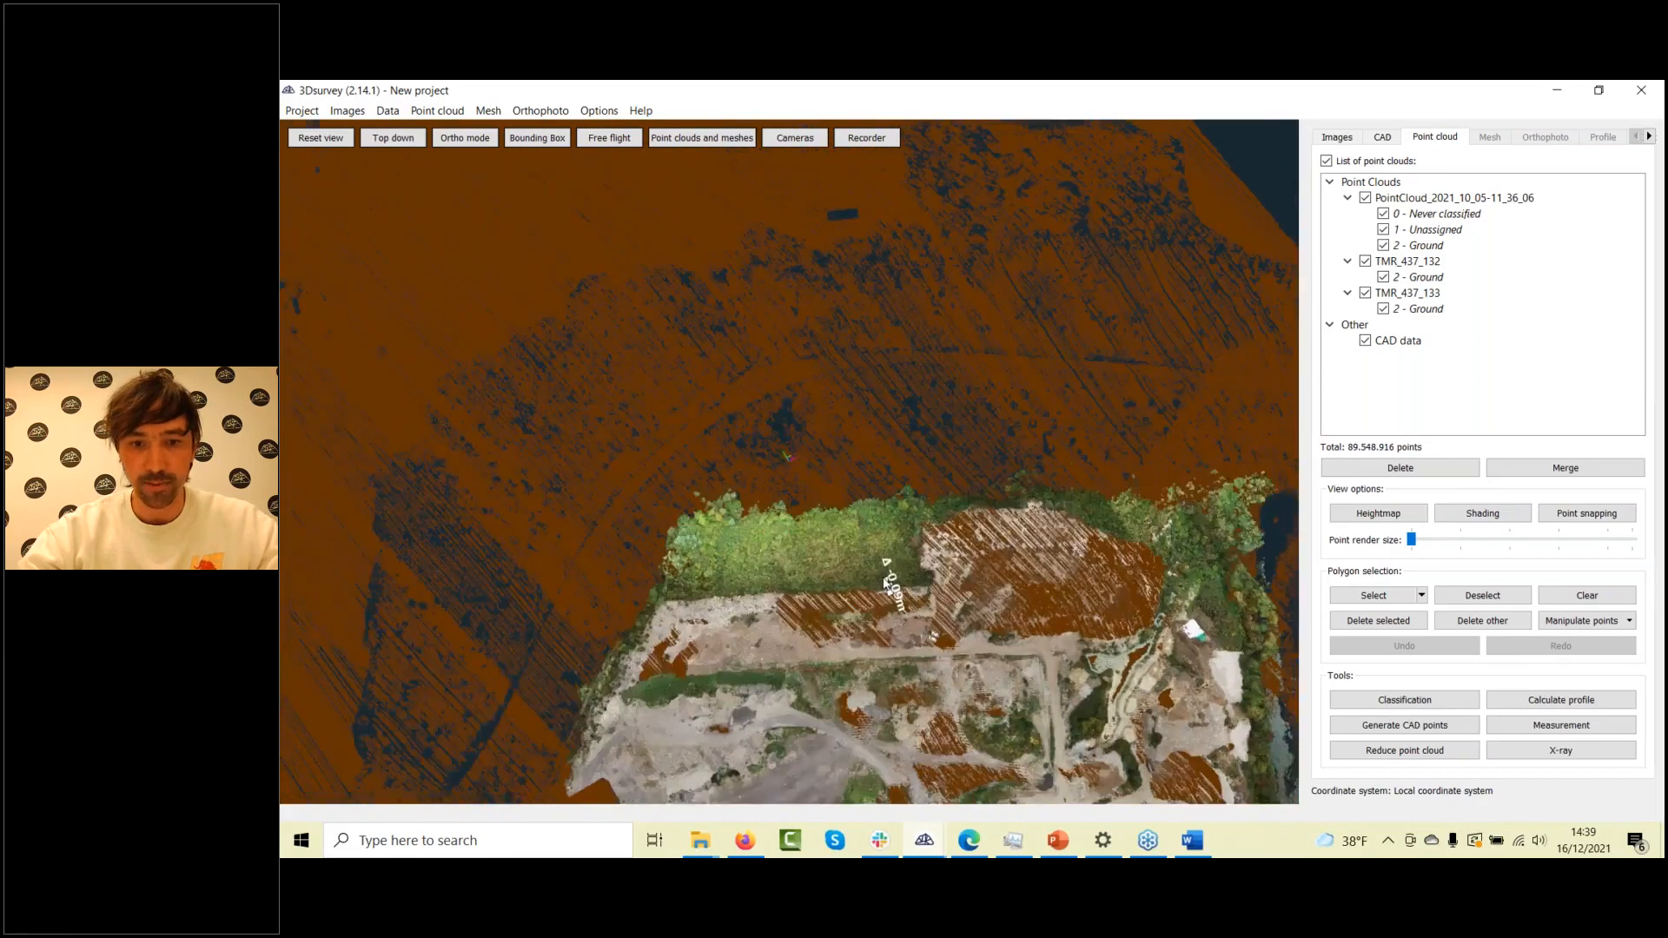
scroll(886, 584, "up", 4)
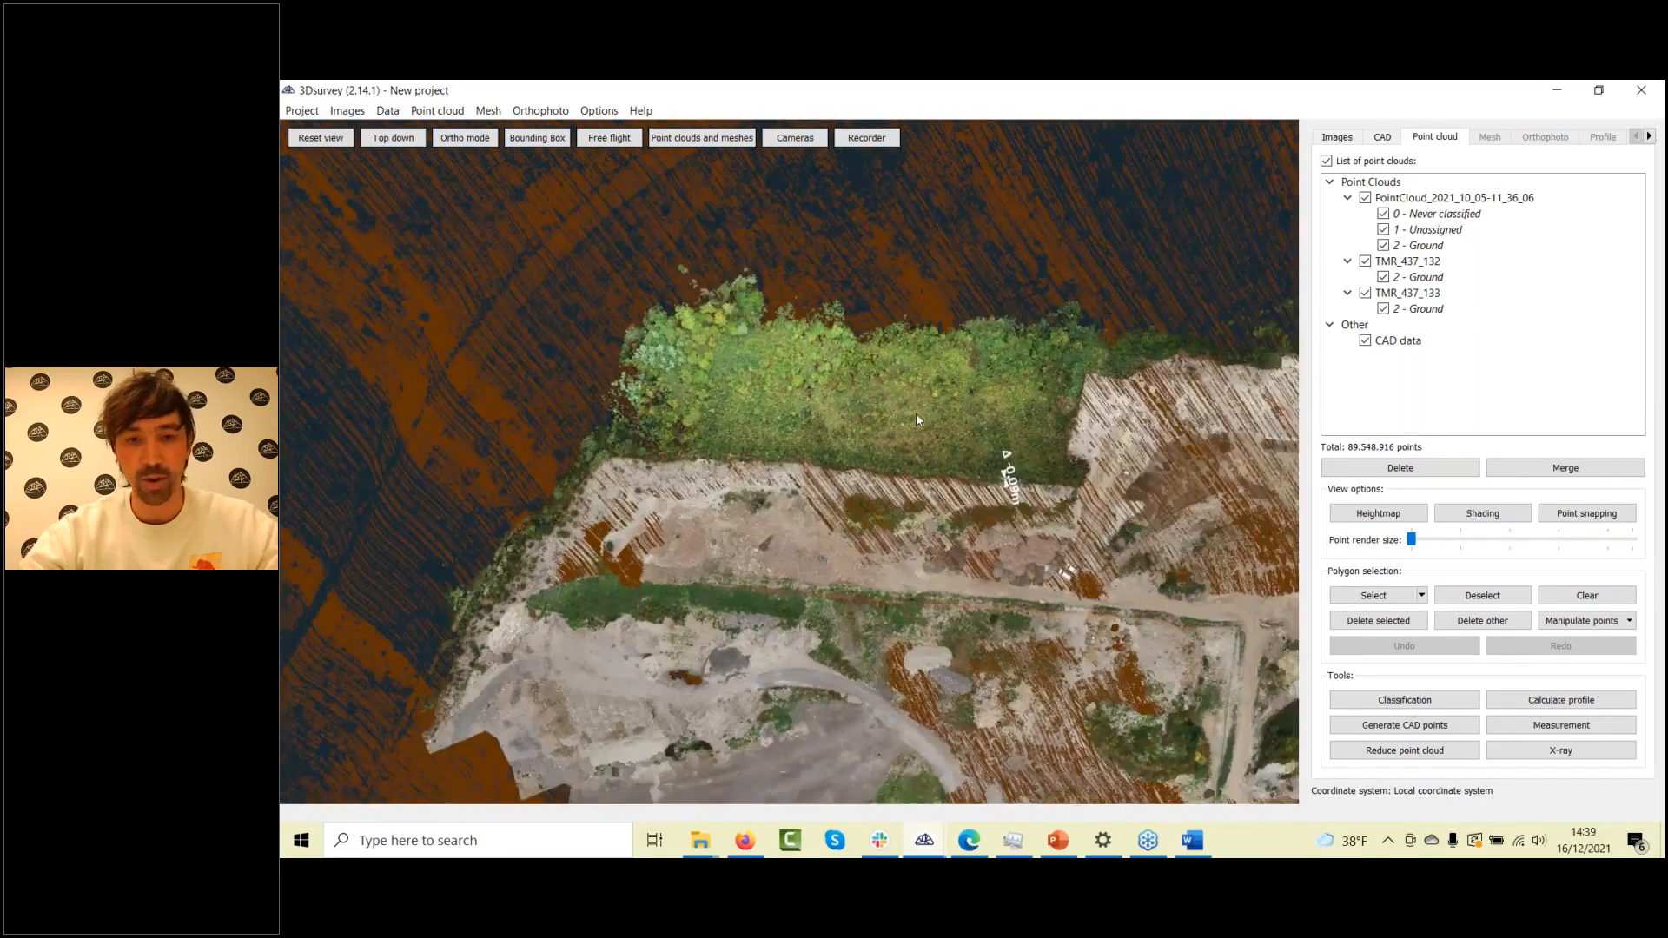
left_click_drag(915, 413, 1053, 440)
left_click(1383, 139)
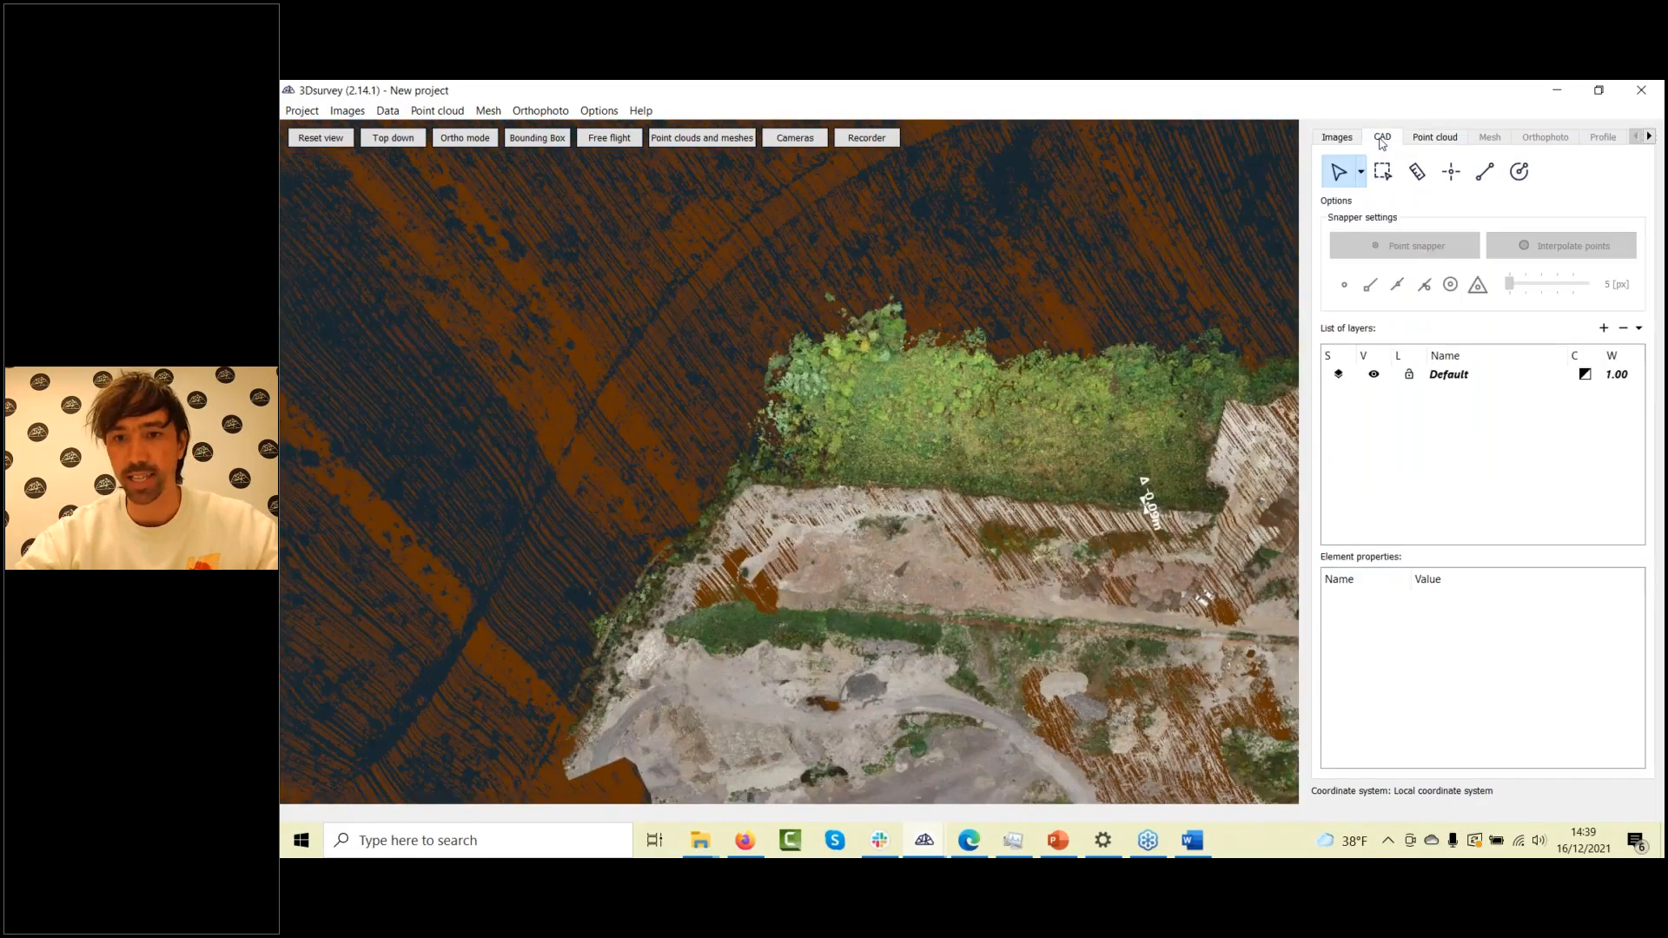
left_click(1605, 328)
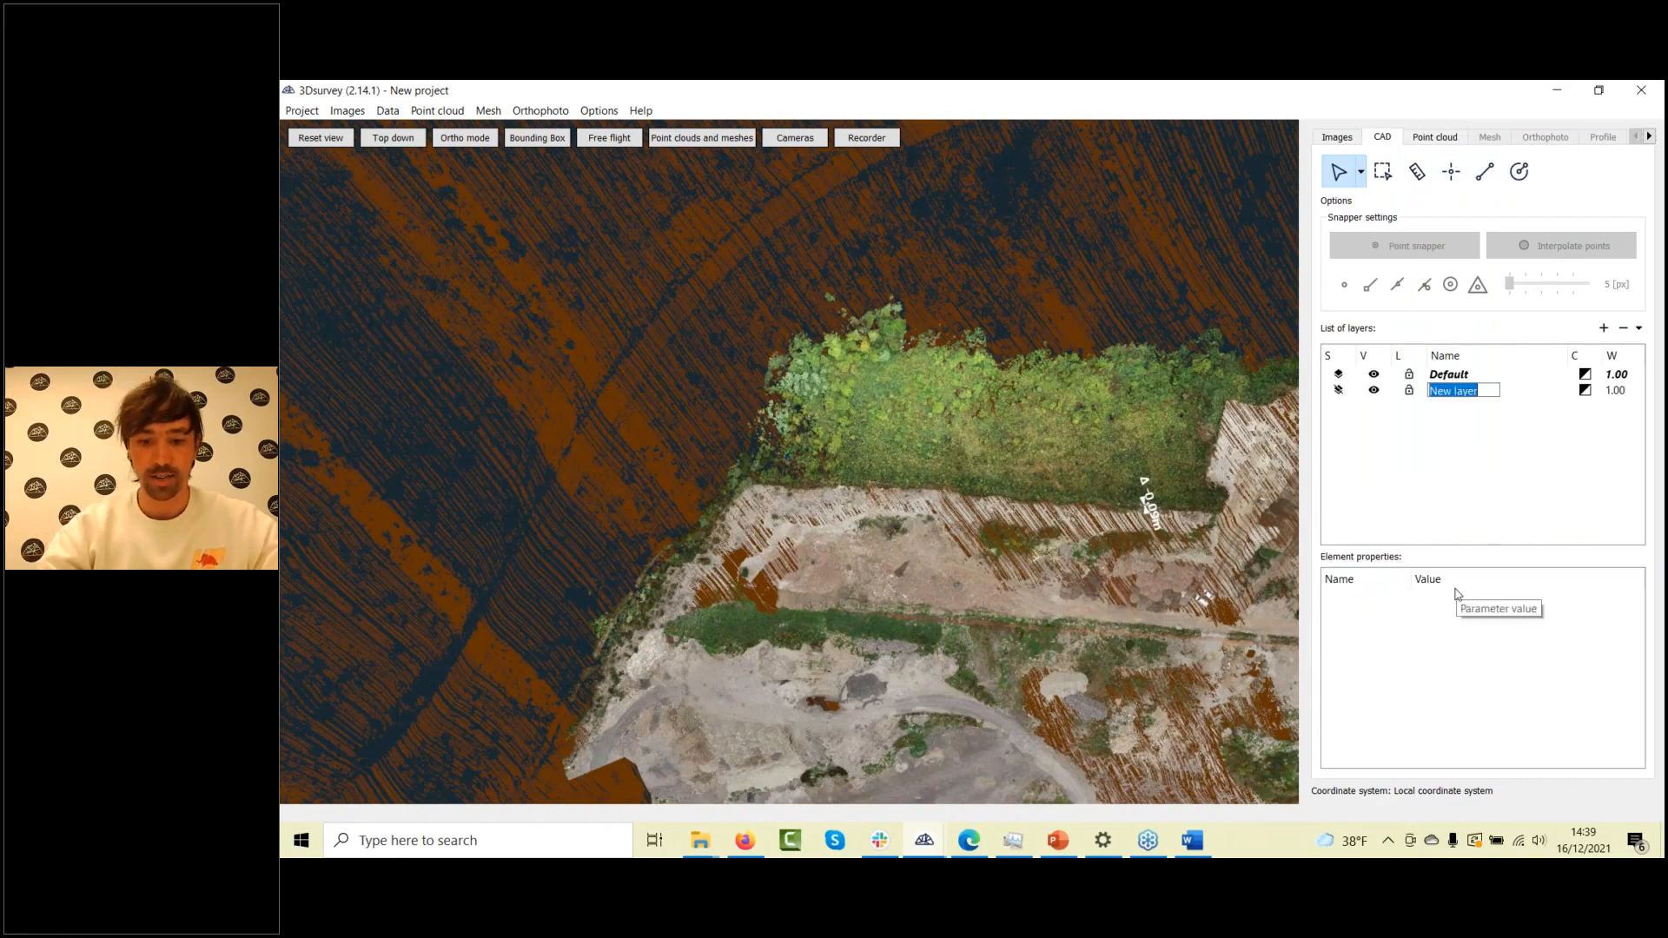
type("LIDAR")
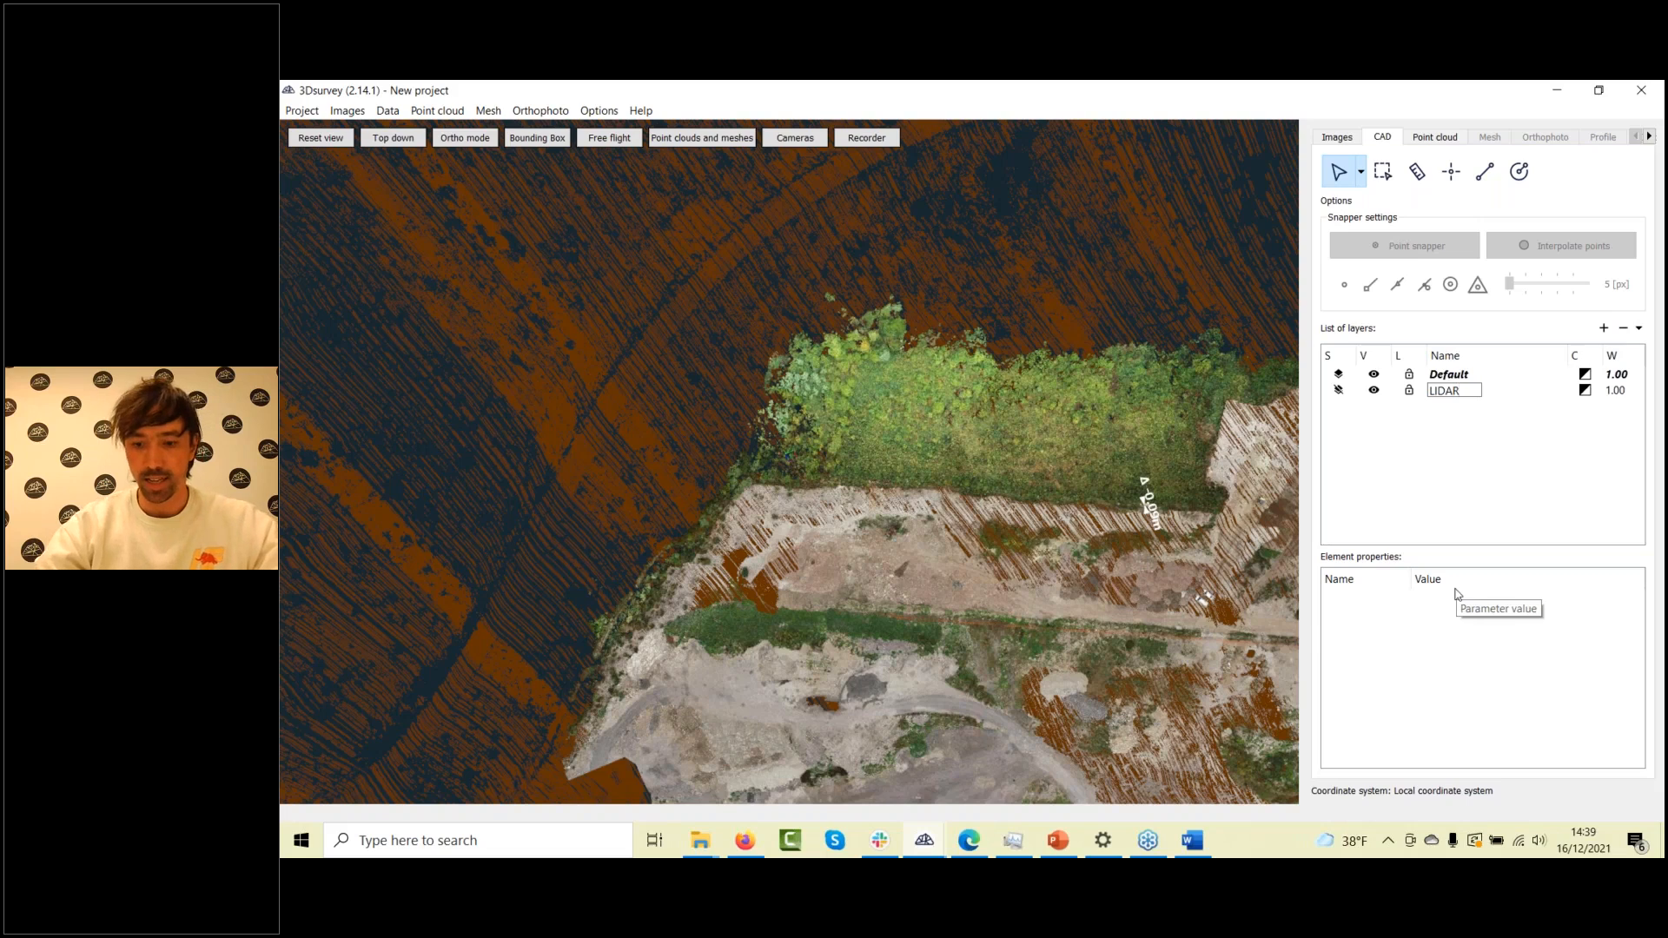
type("_area")
key("Return")
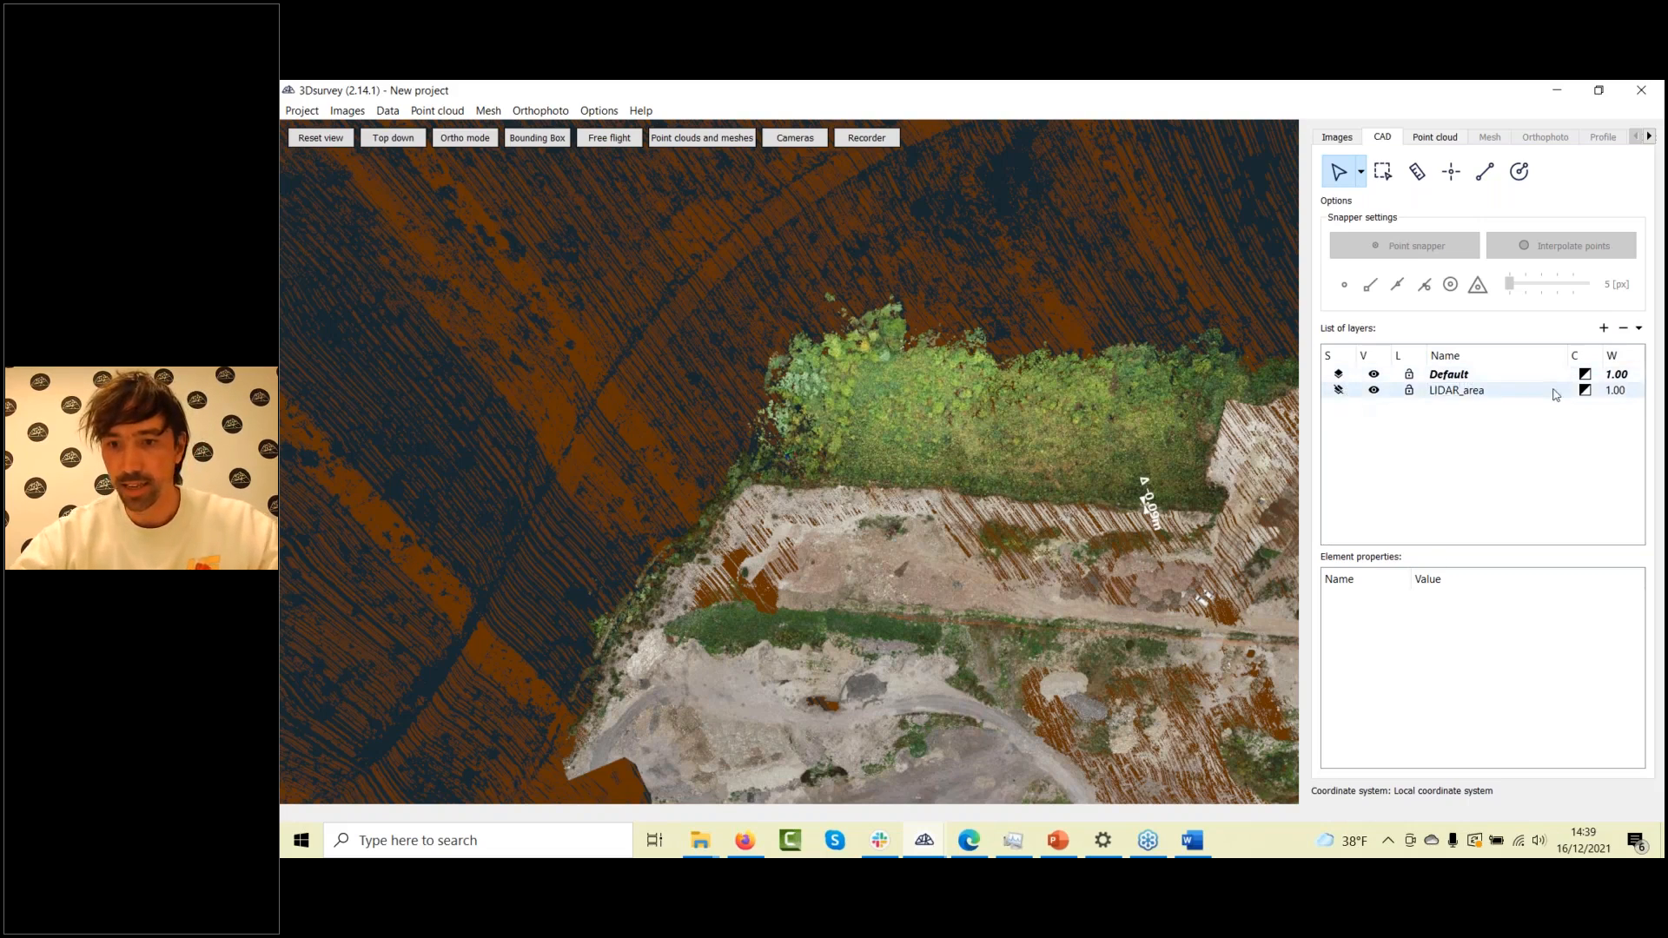
Make the LIDAR_area layer the active one, with red (#ff0000) as its line color and a line weight of 3
left_click(1336, 390)
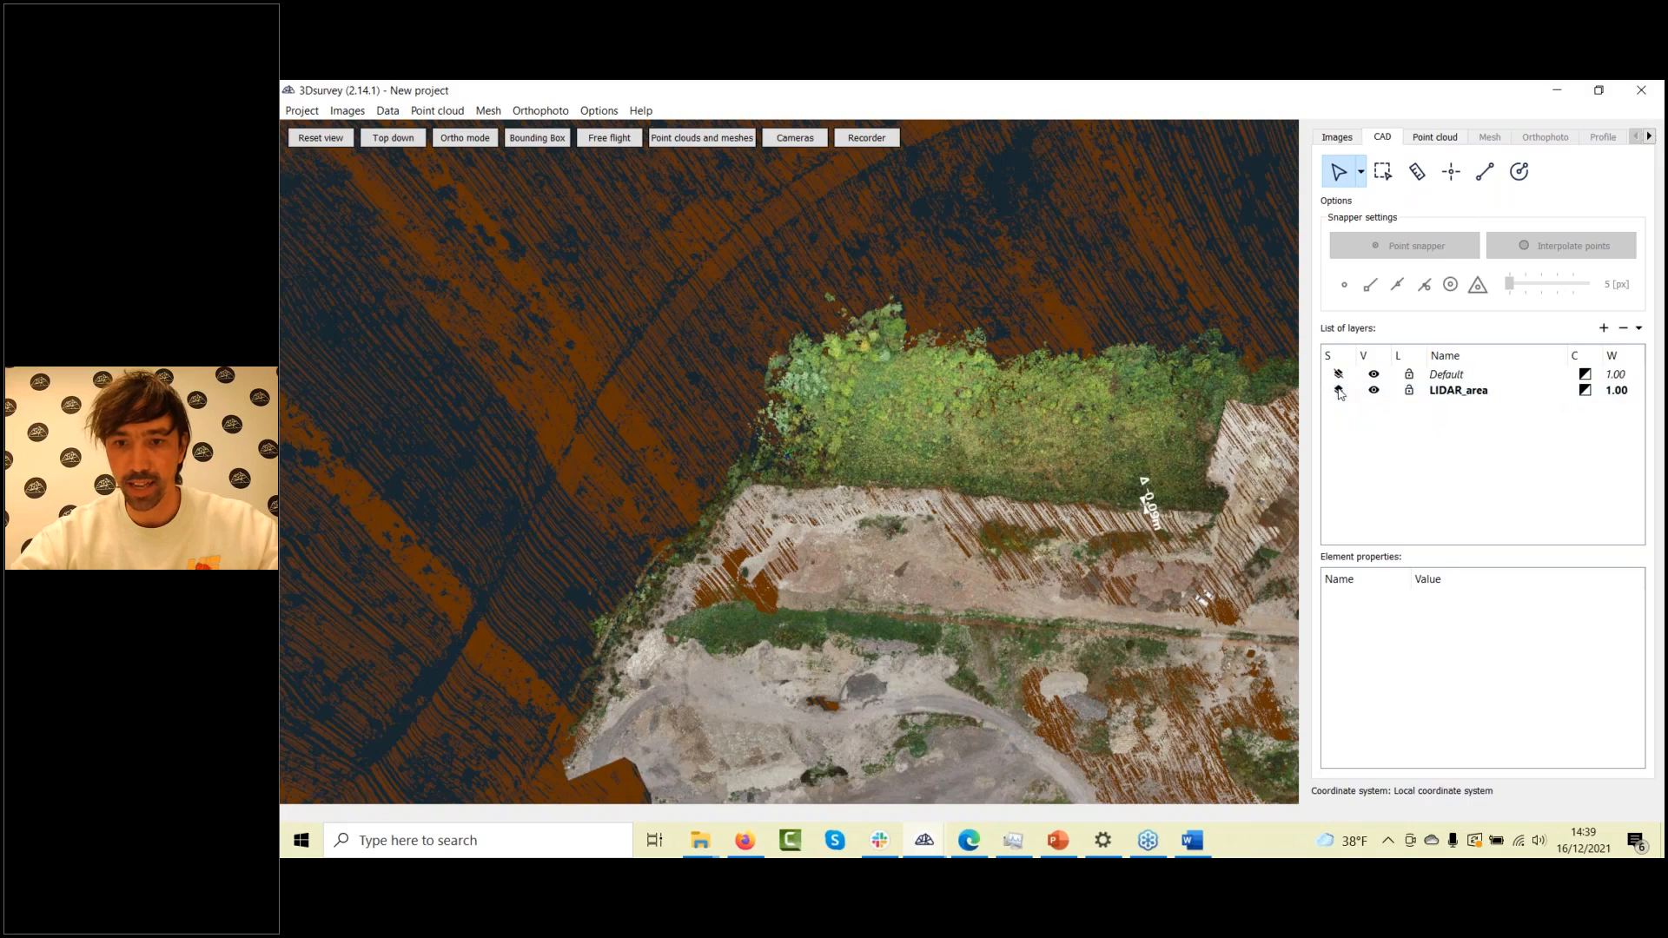
left_click(1586, 391)
left_click(820, 396)
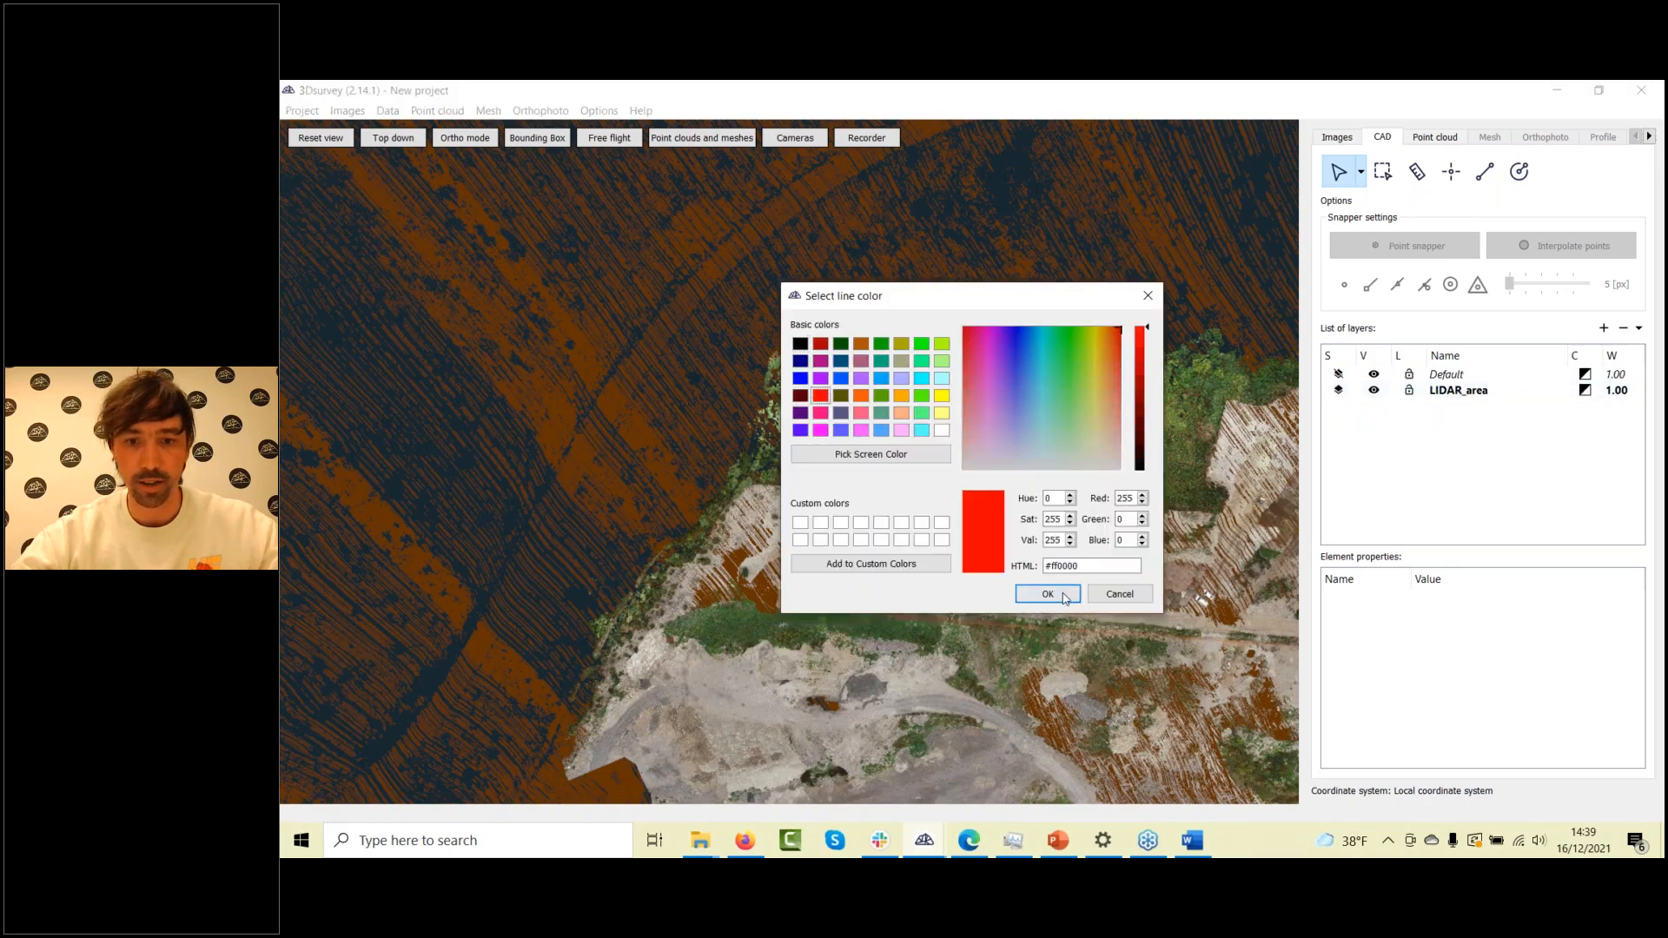
left_click(1049, 594)
double_click(1637, 390)
type("3")
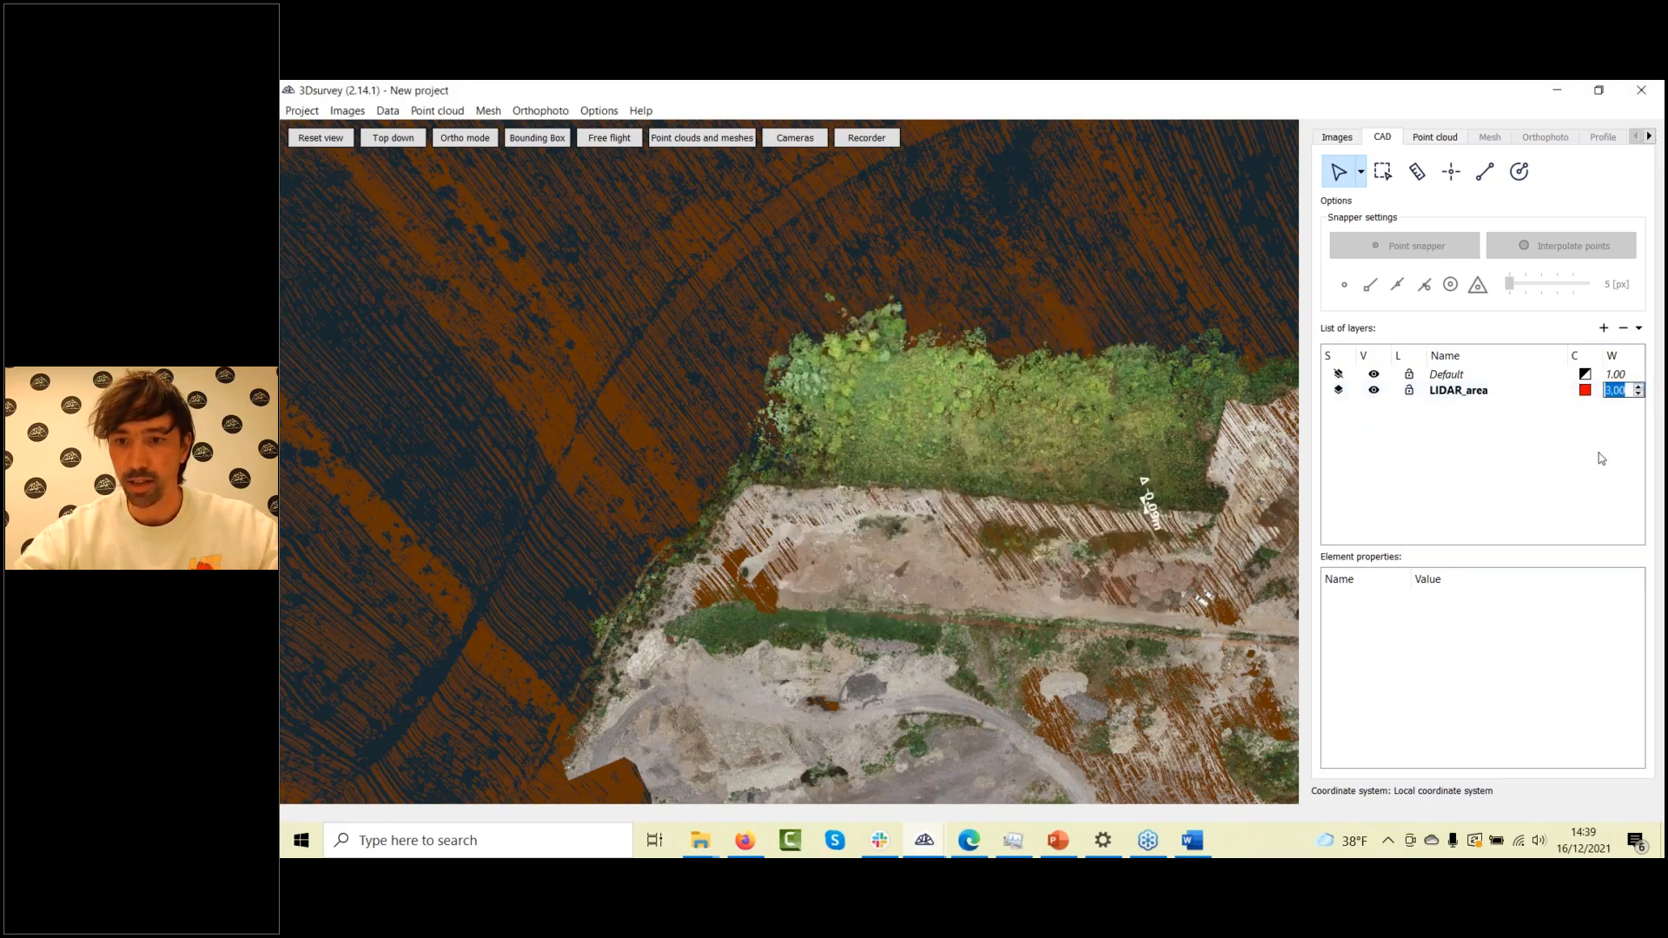
key("Return")
Draw a closed polyline around the overgrown slope, following its boundary with the bare ground and enclosing a margin of LIDAR ground beyond it
left_click(1488, 174)
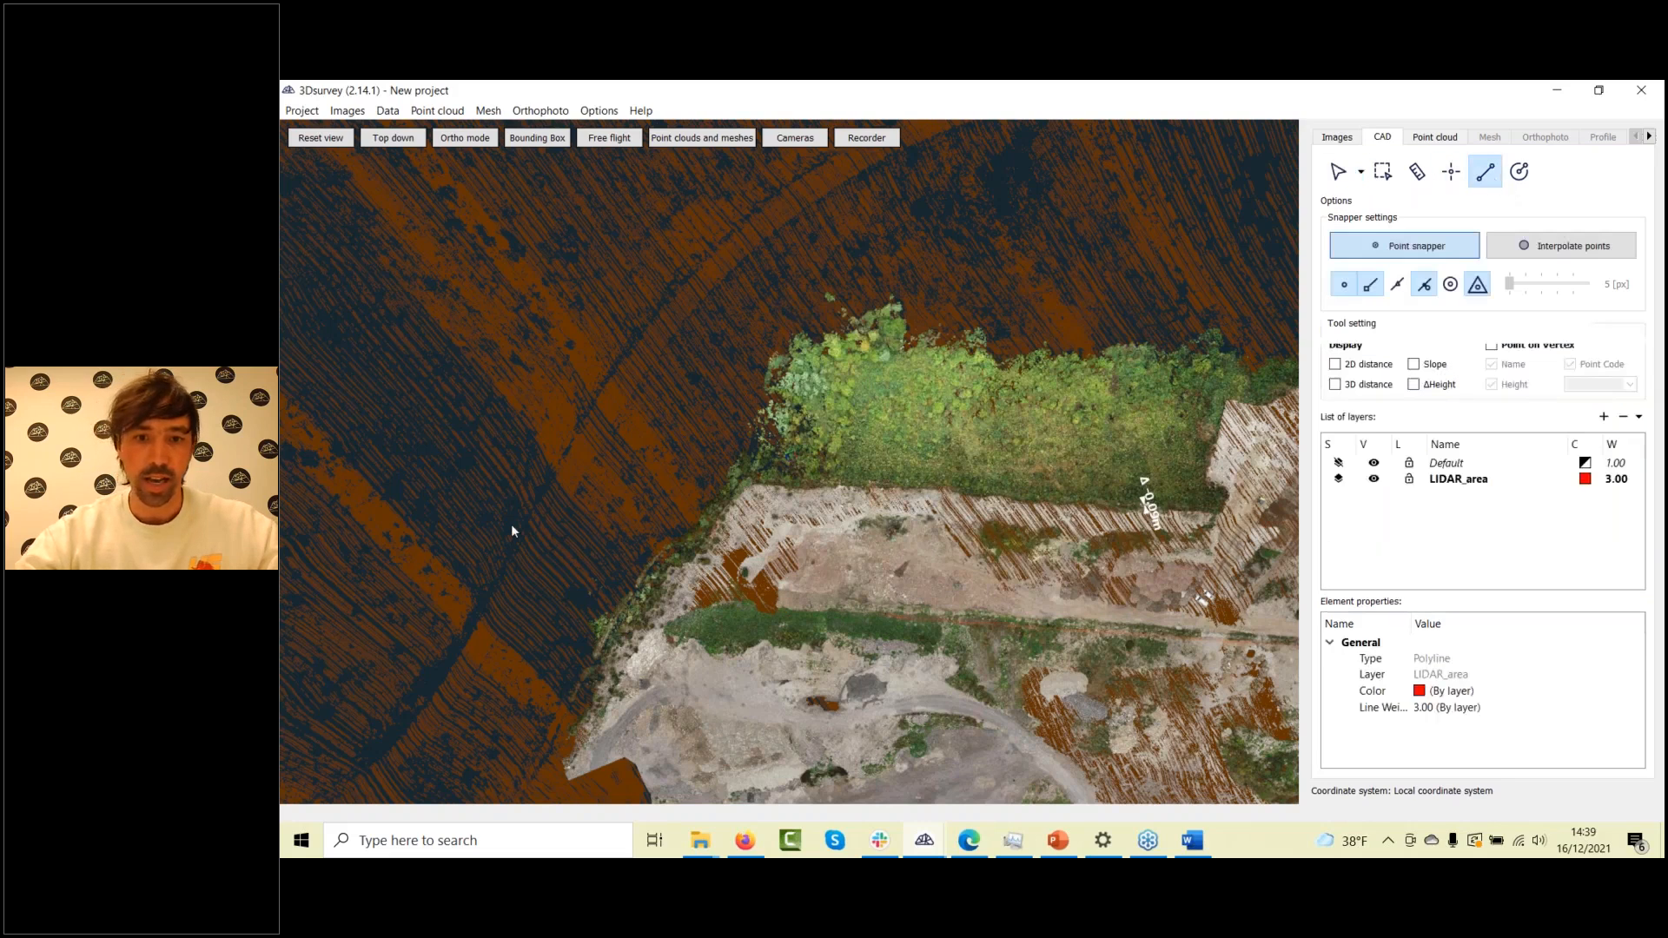
left_click(726, 272)
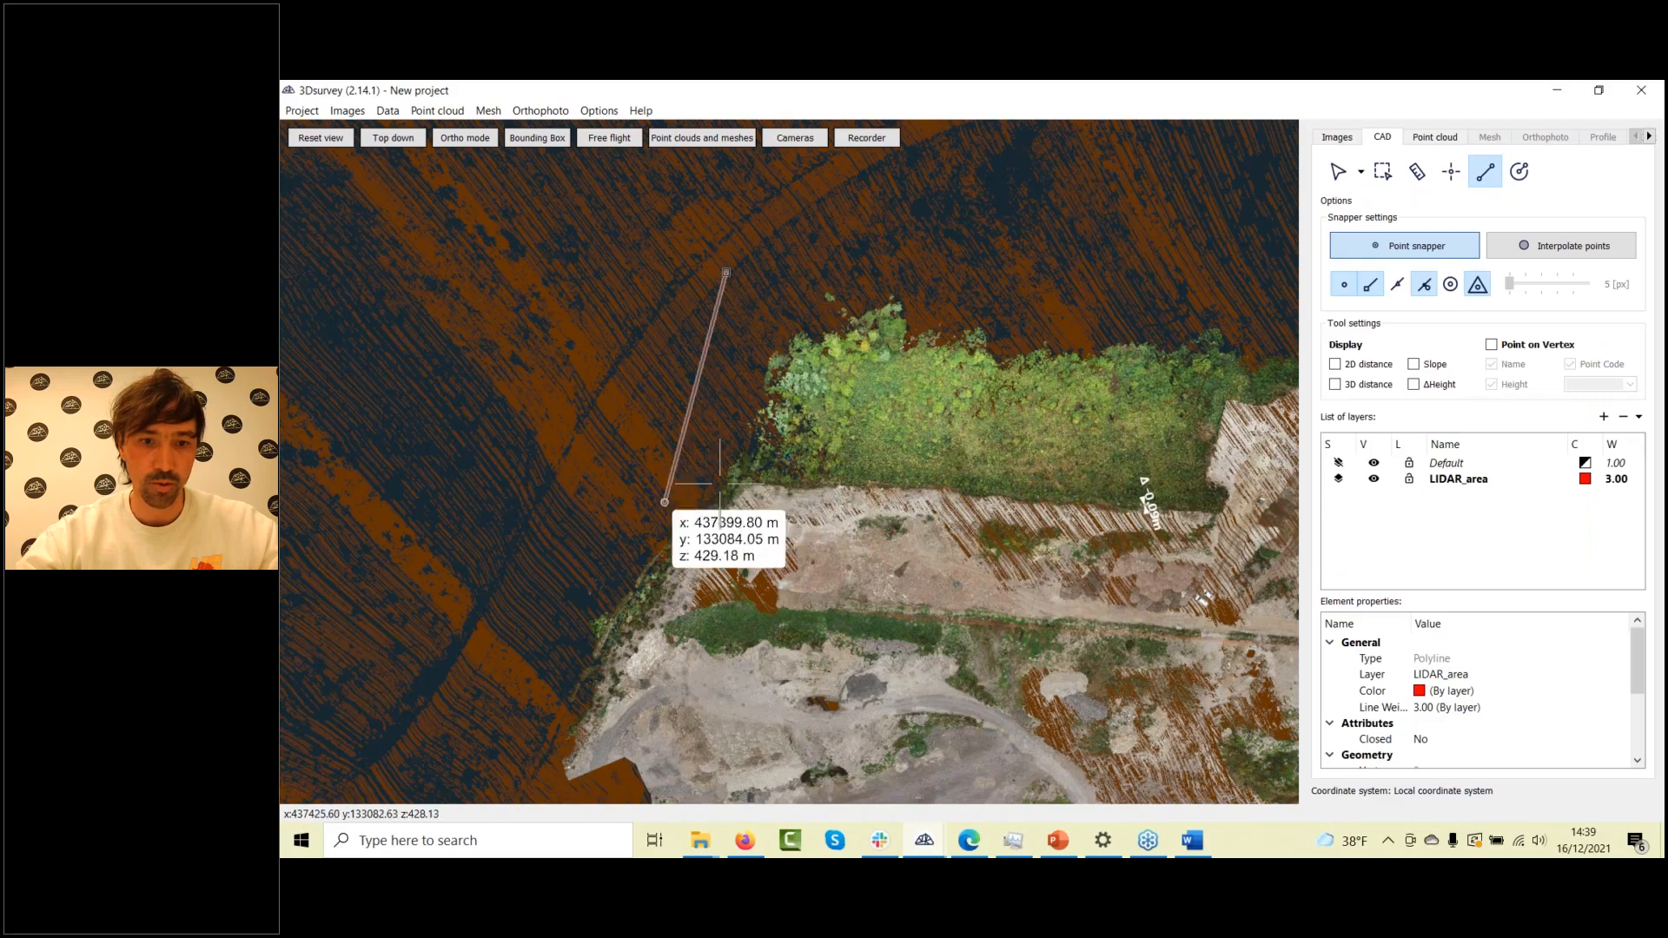
left_click(748, 478)
left_click(788, 494)
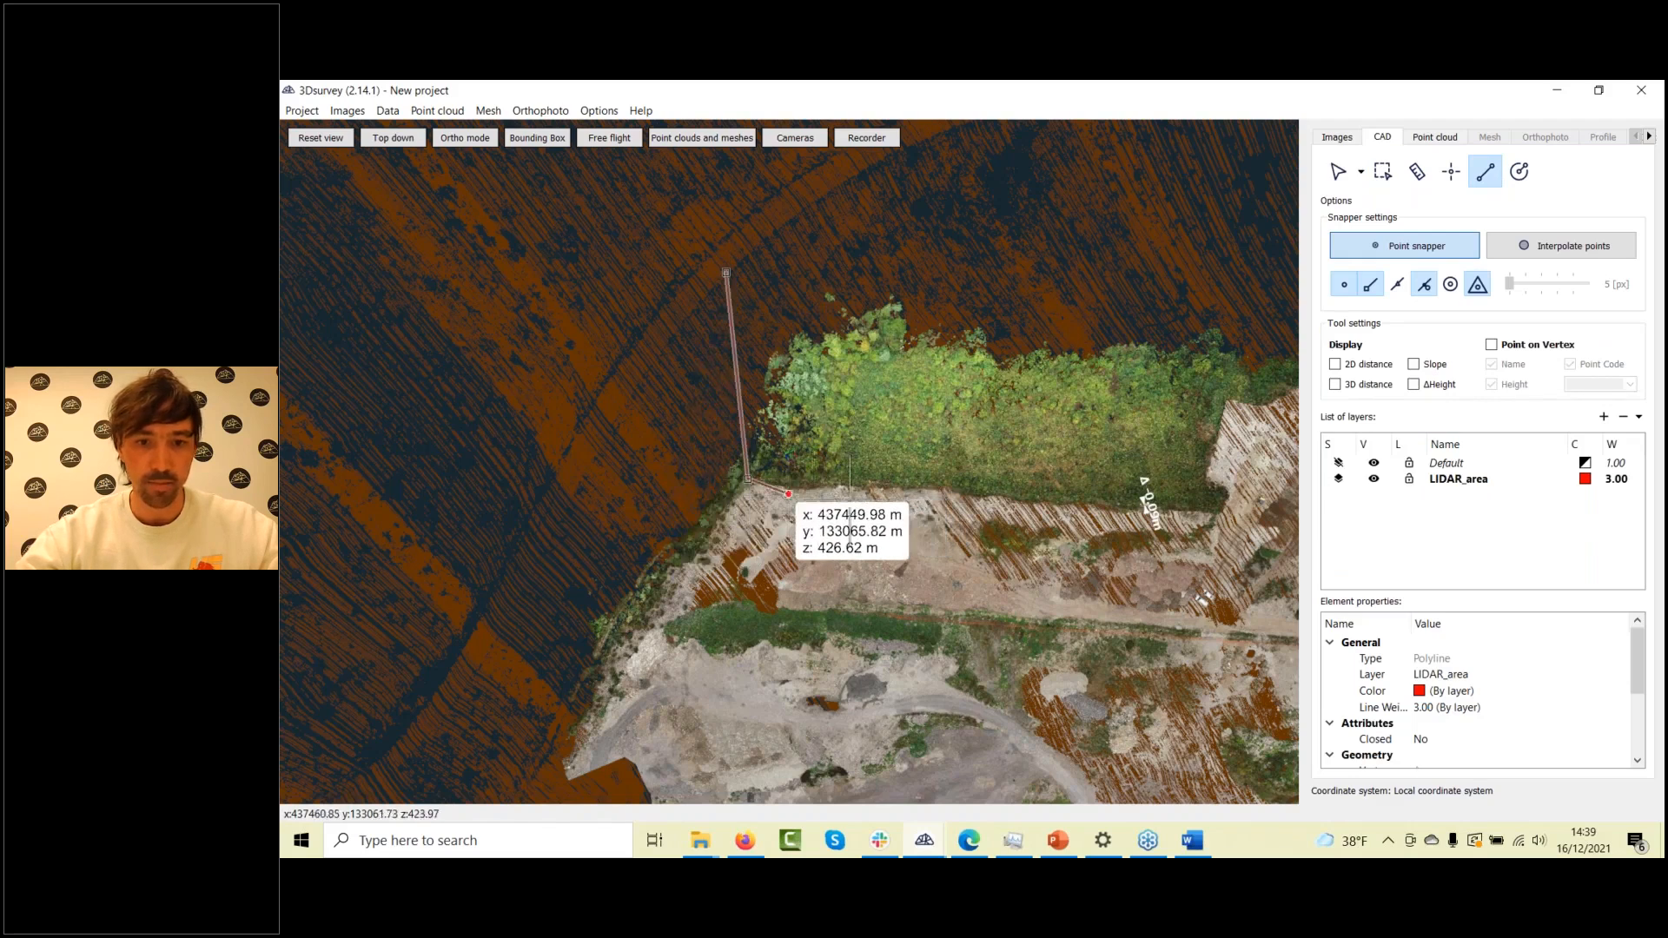
left_click(910, 492)
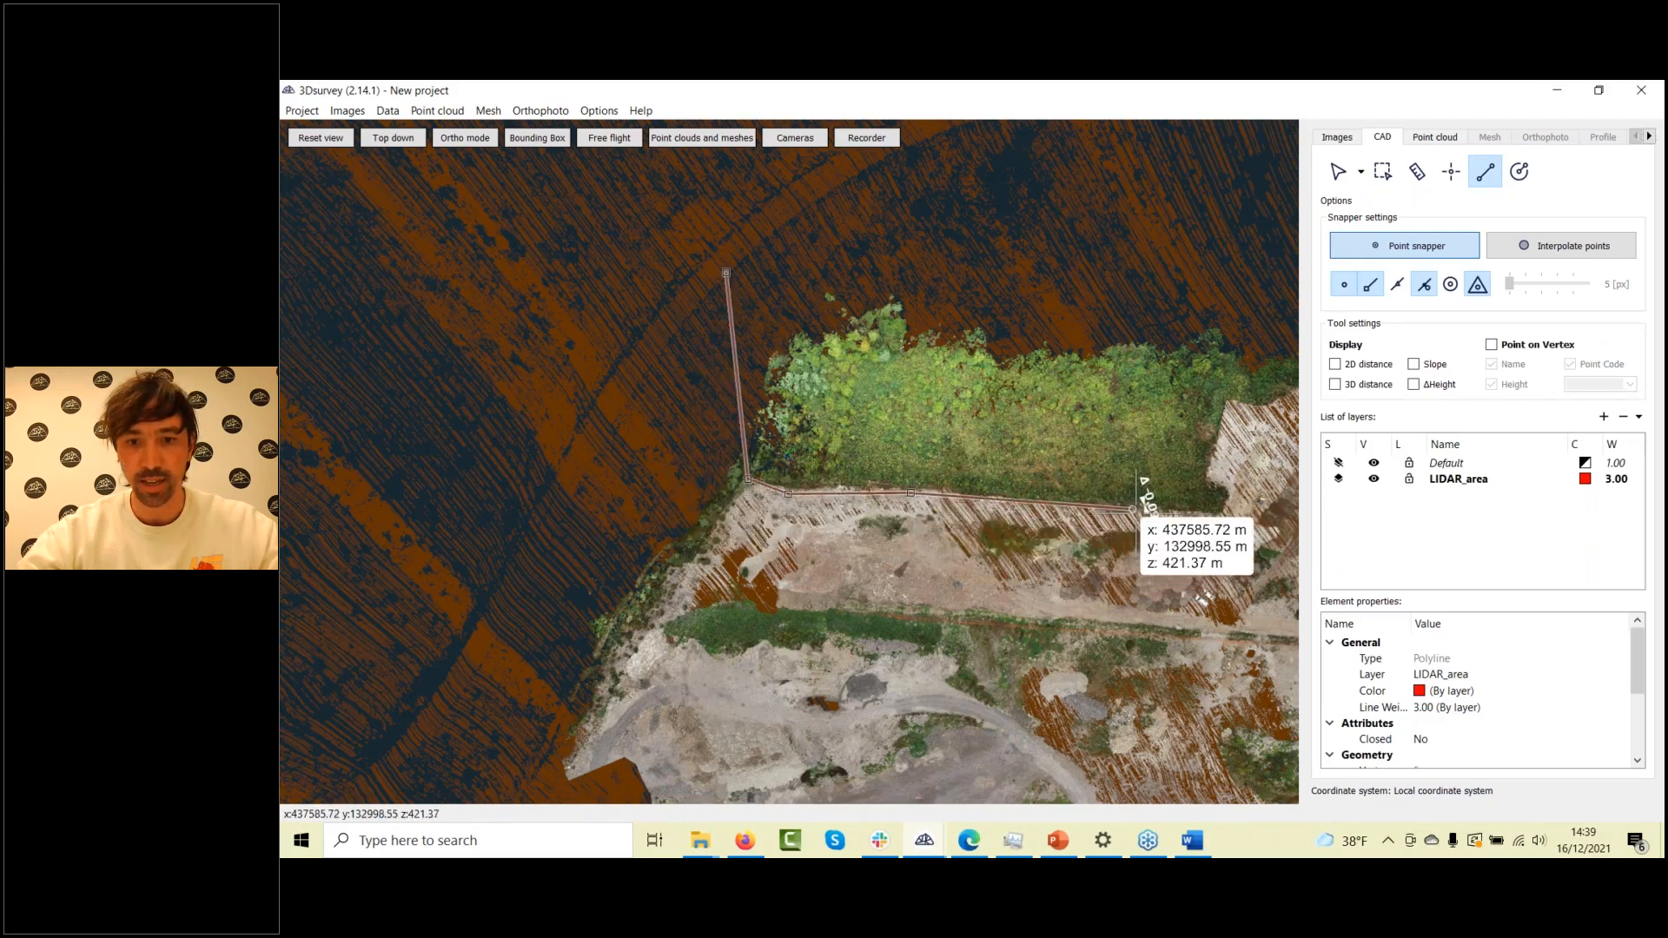
left_click(1131, 510)
left_click(1230, 514)
left_click(1230, 488)
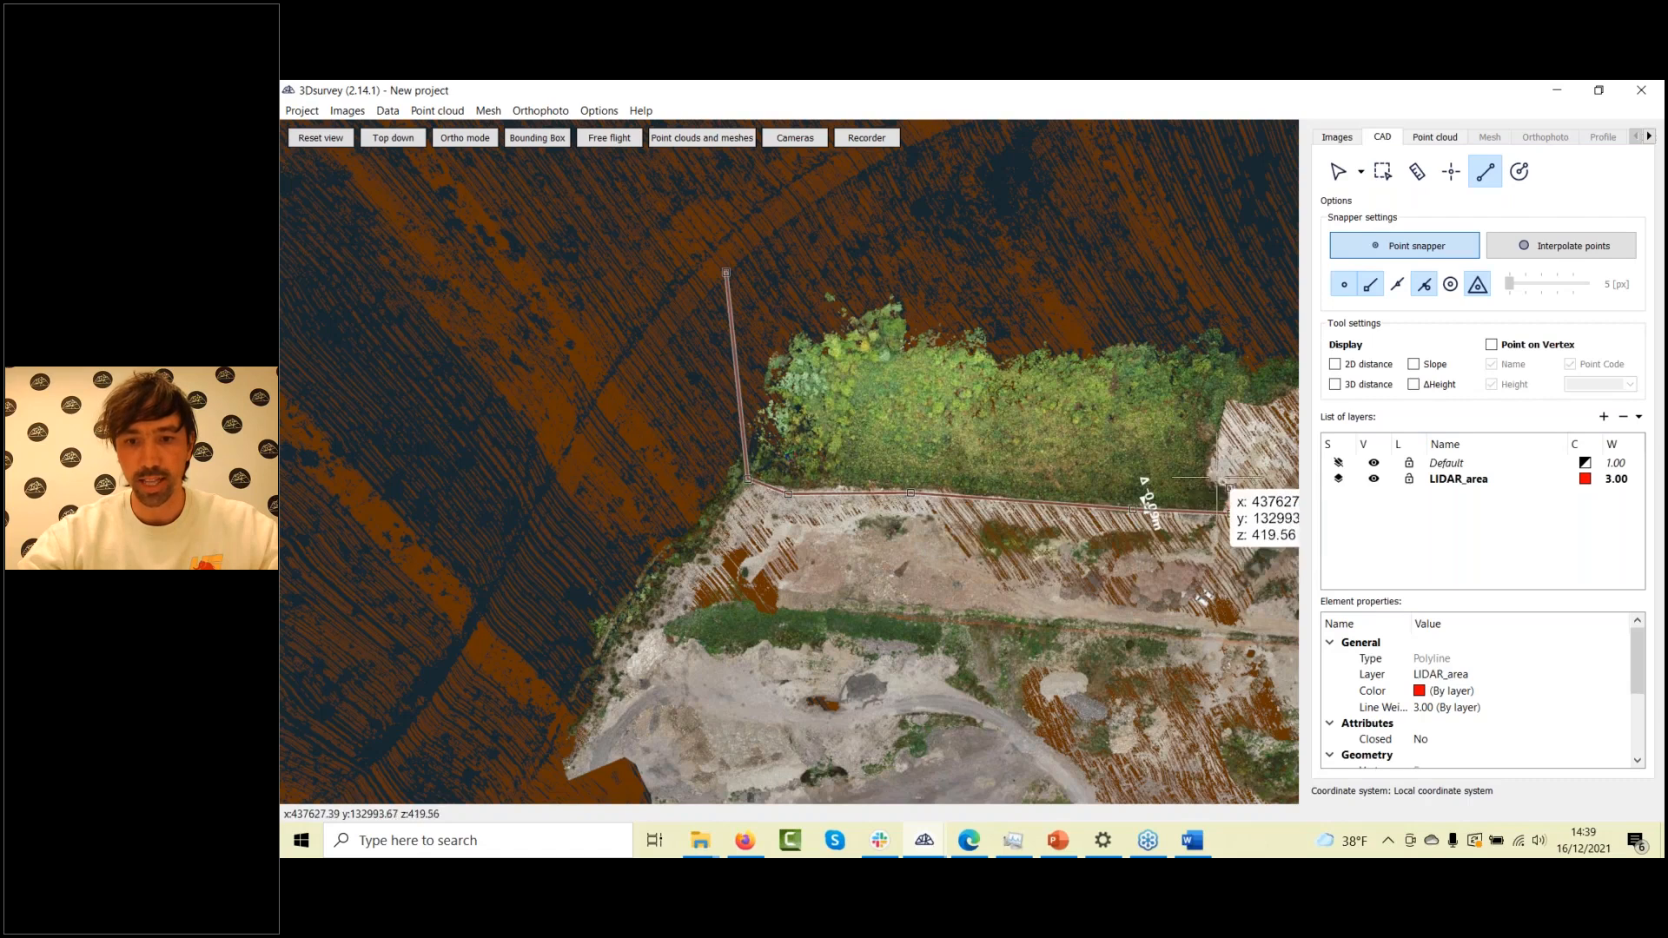
left_click(1208, 471)
left_click(1223, 407)
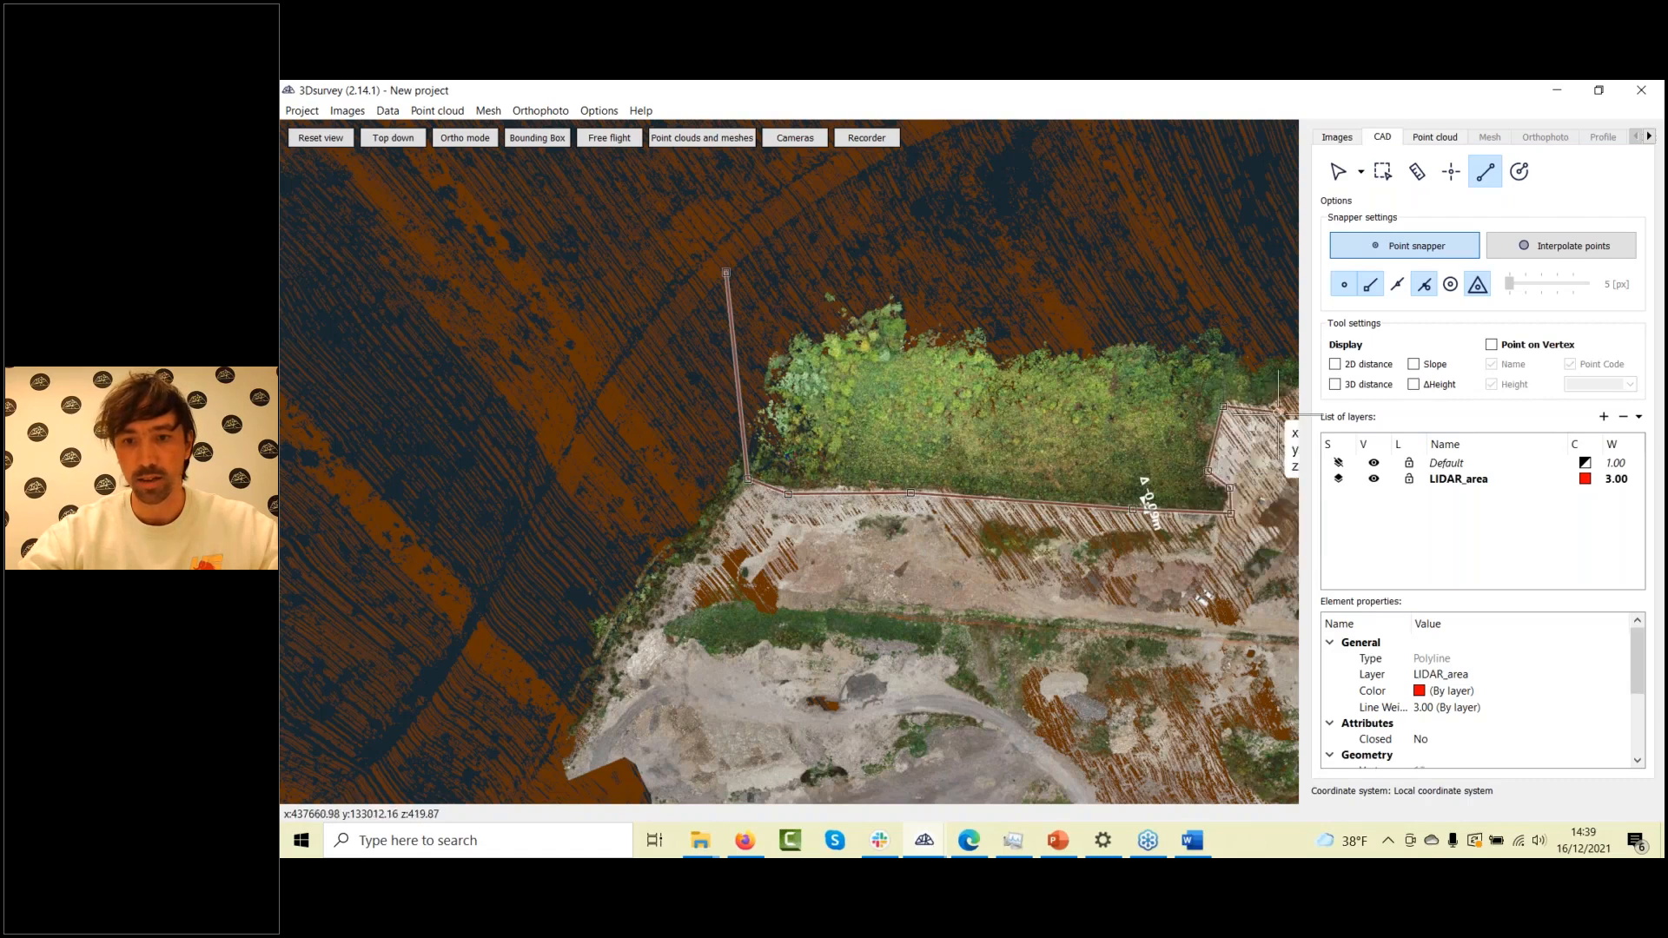
left_click(1277, 412)
left_click(1295, 354)
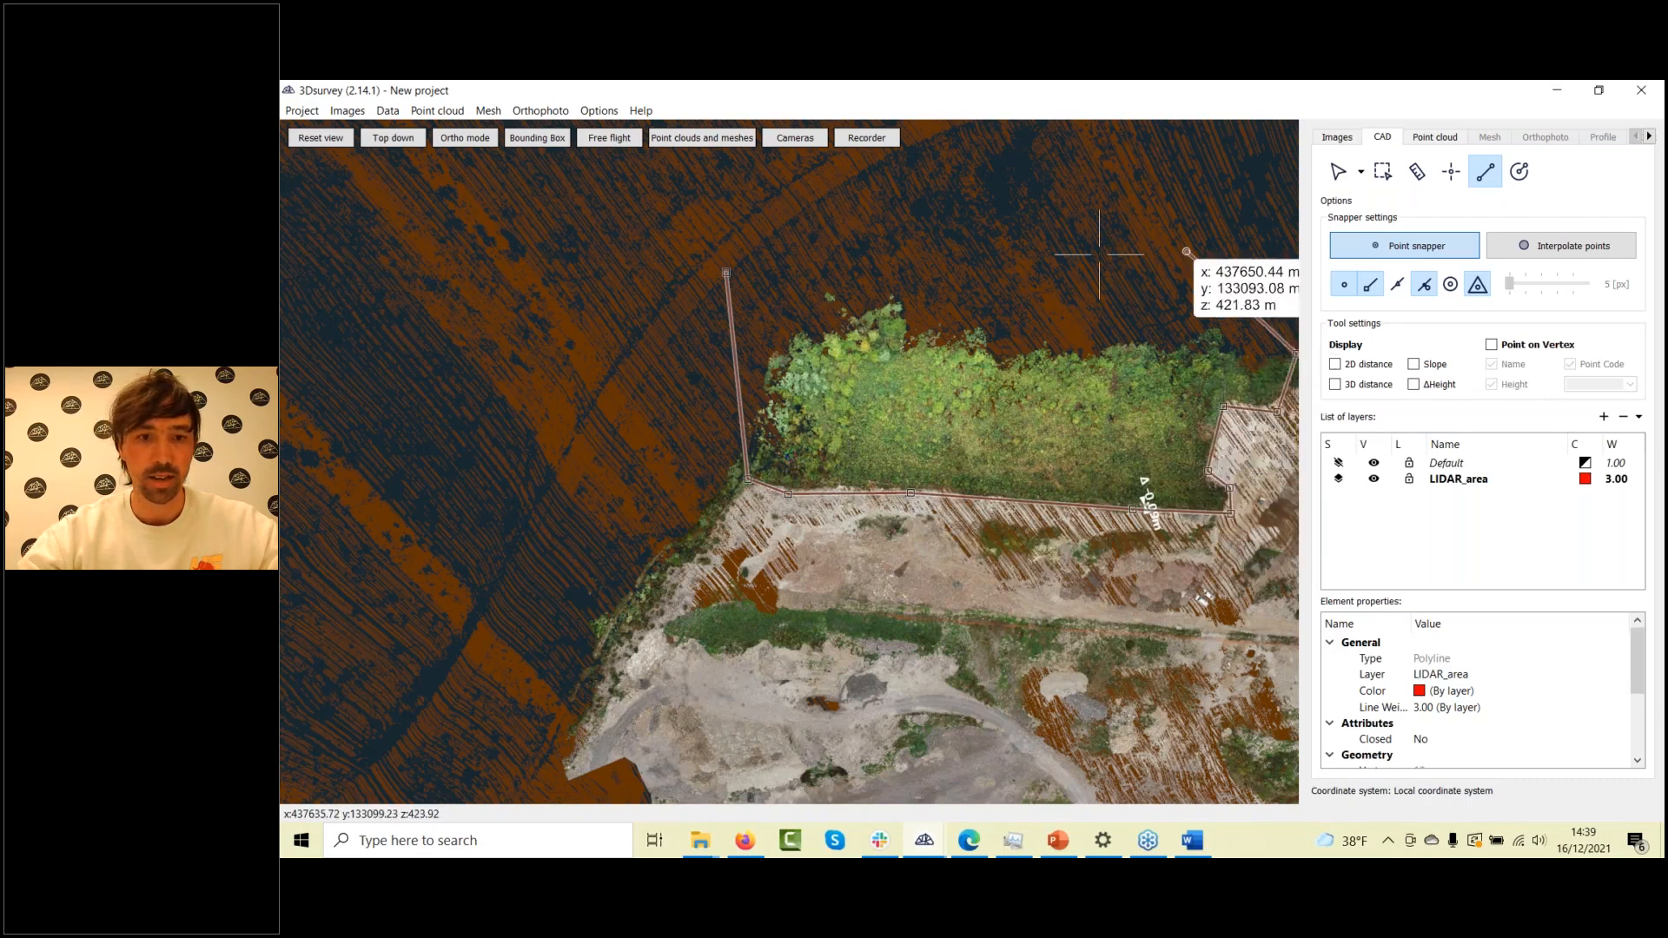
left_click(1184, 252)
left_click(726, 273)
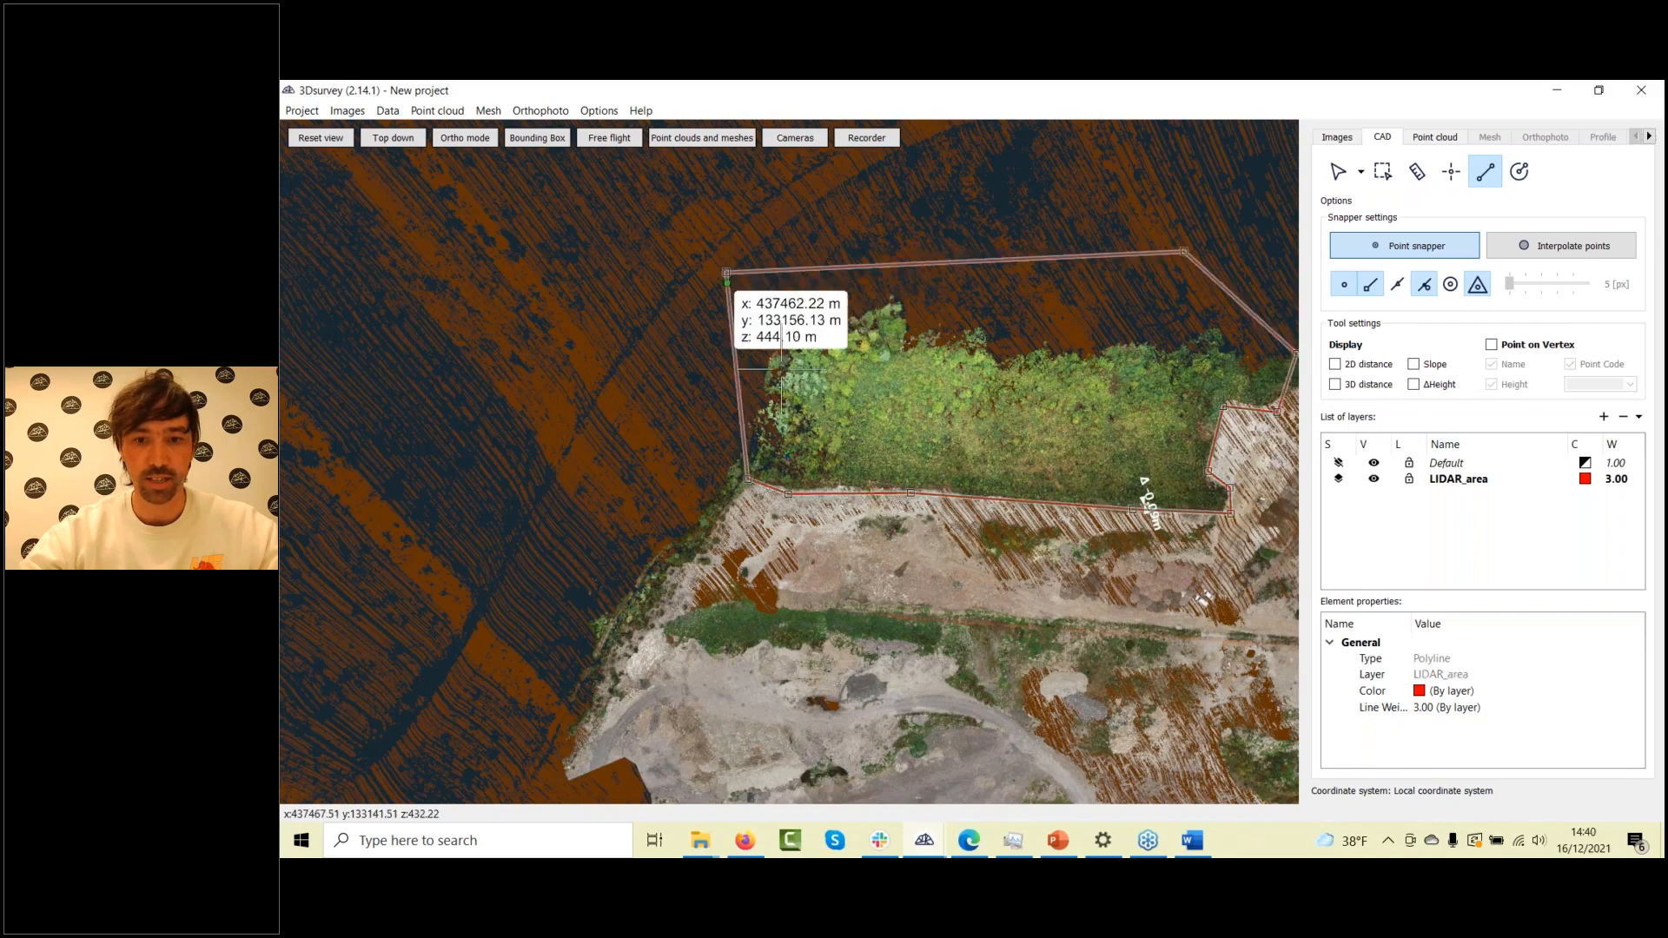
Draw a second closed polyline around the wooded strip between the bare hill and the river, starting from a corner of the first outline
scroll(782, 370, "down", 3)
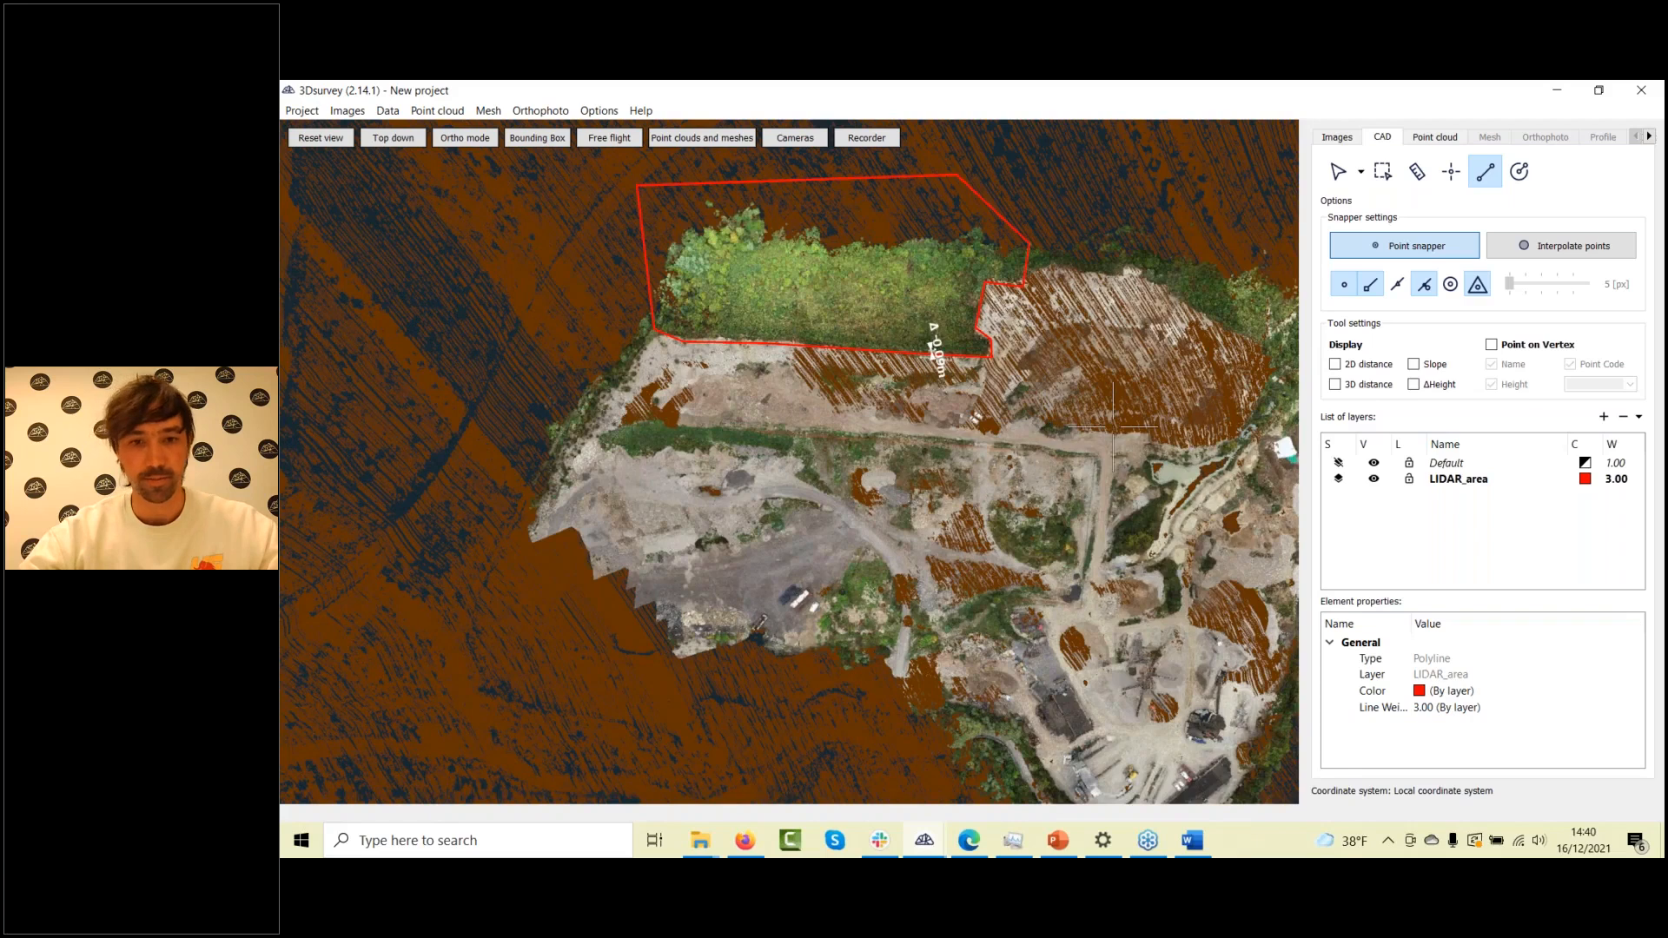
middle_click_drag(1113, 426, 768, 368)
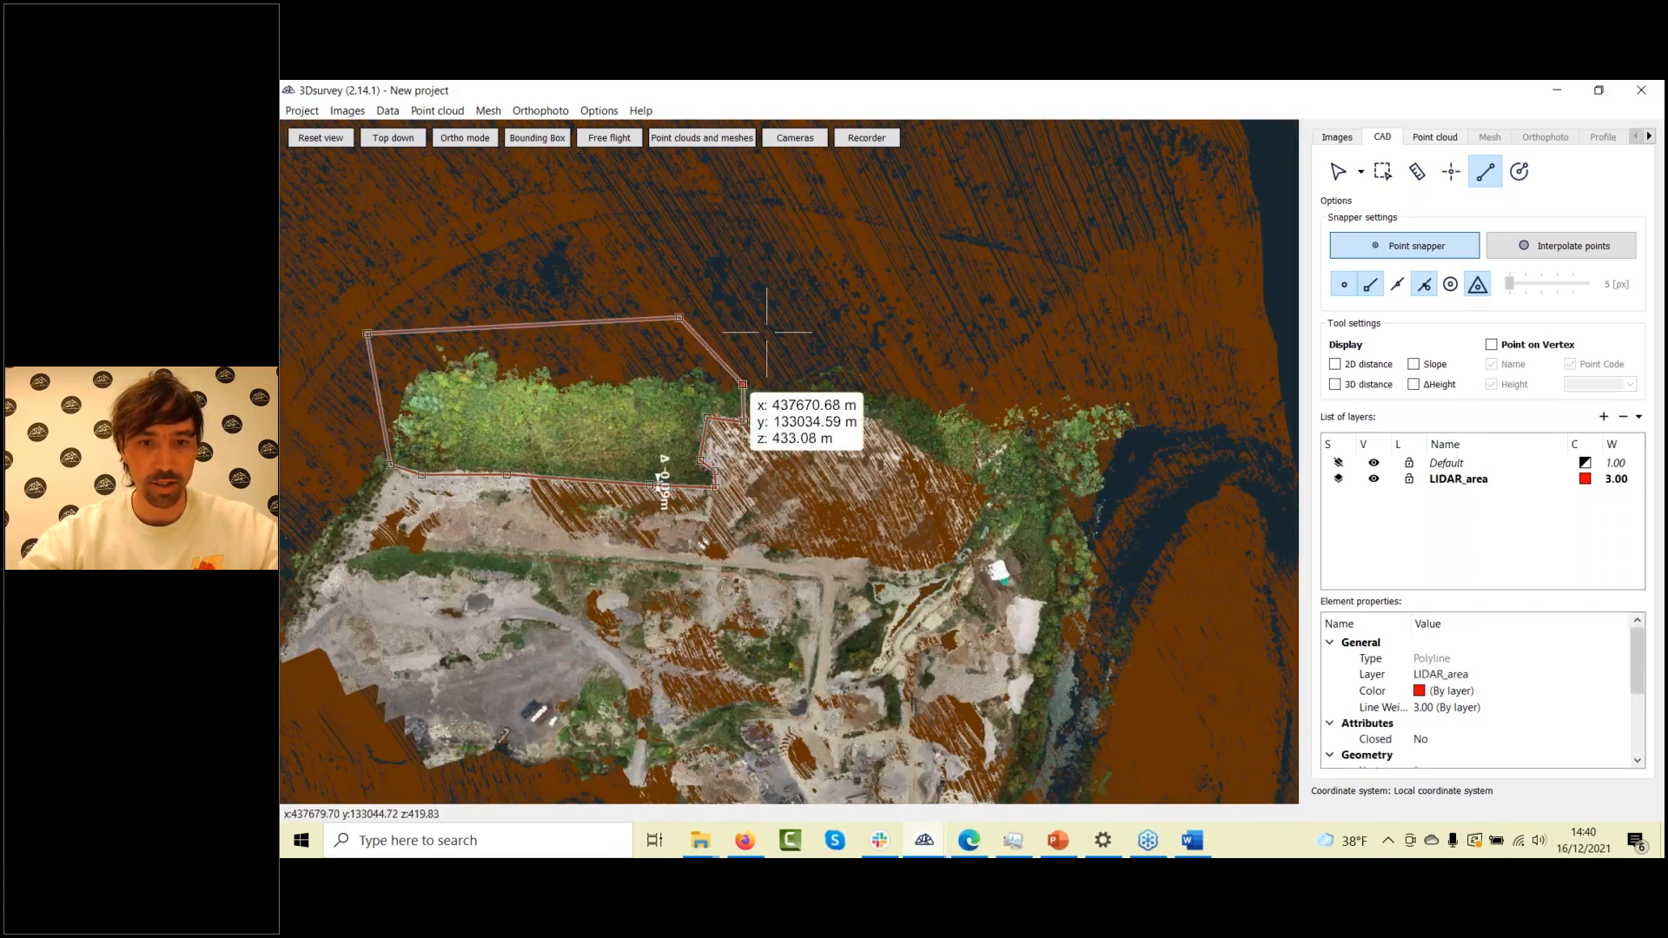
left_click(742, 383)
left_click(774, 327)
left_click(1156, 374)
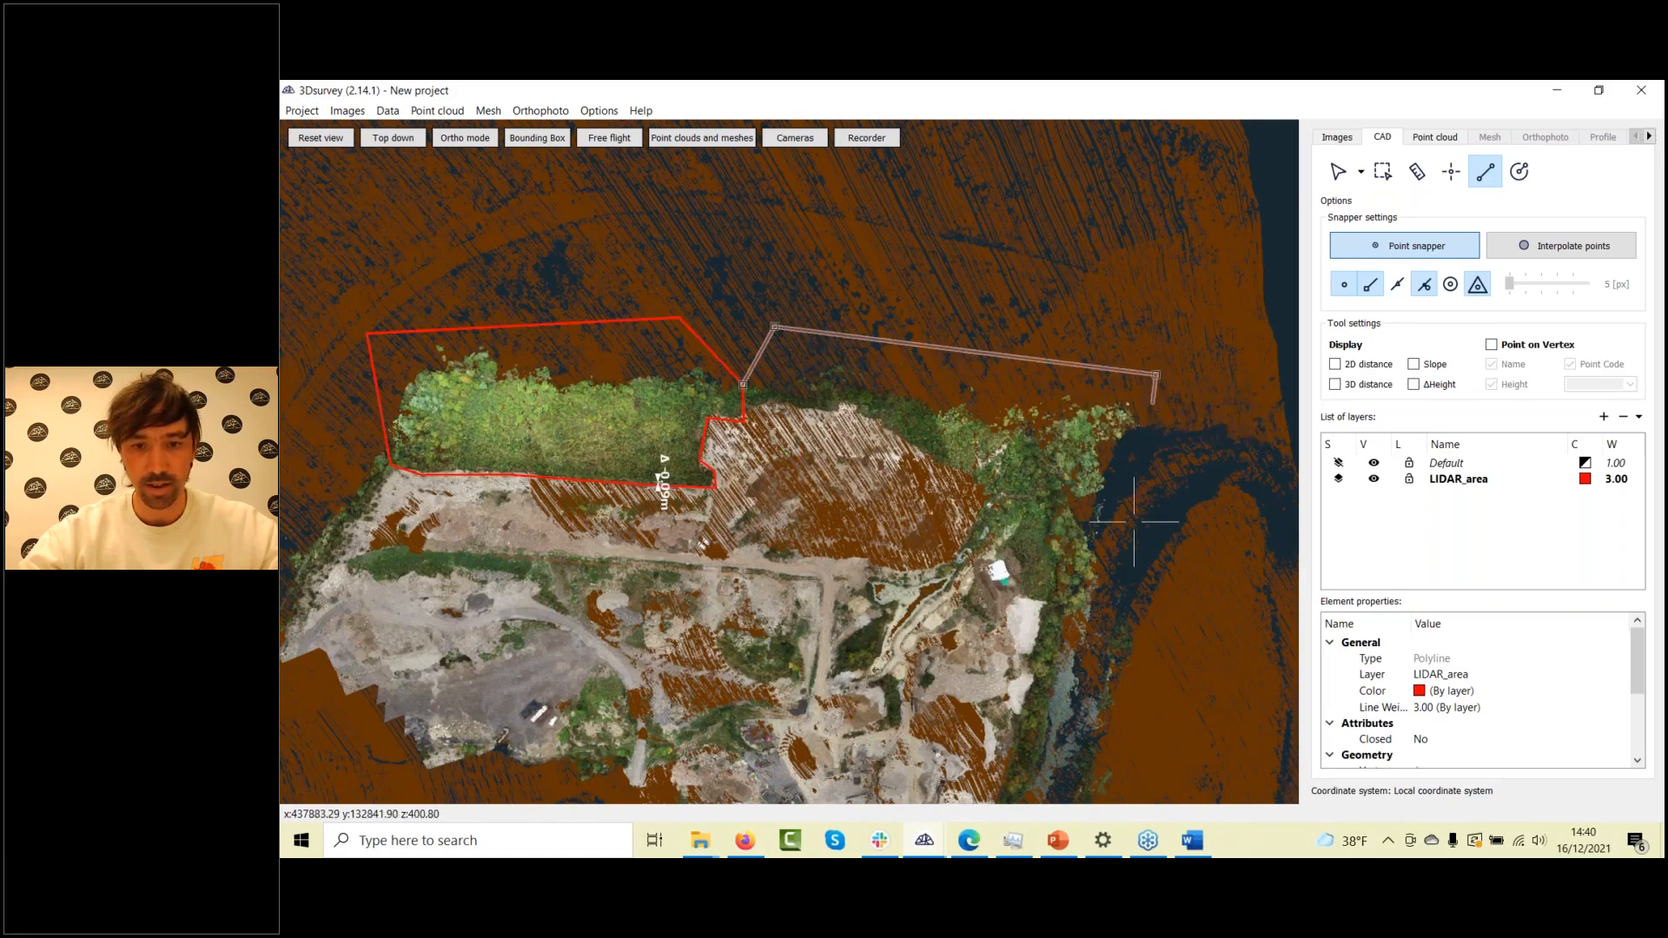
left_click(1032, 624)
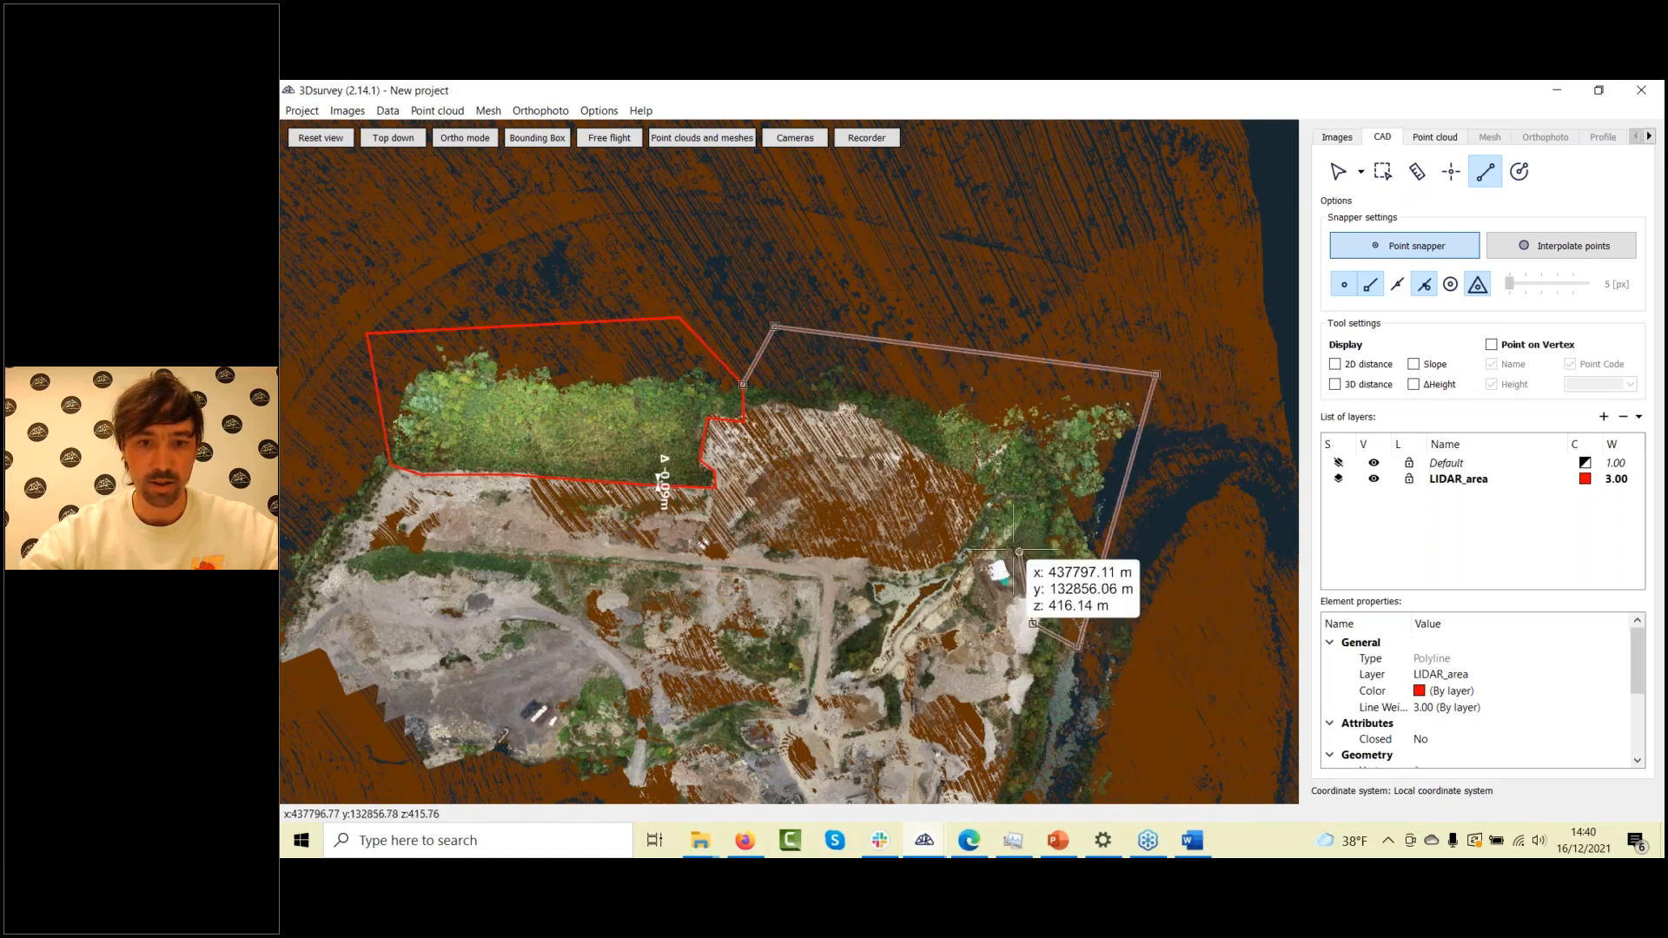
left_click(1016, 553)
left_click(972, 483)
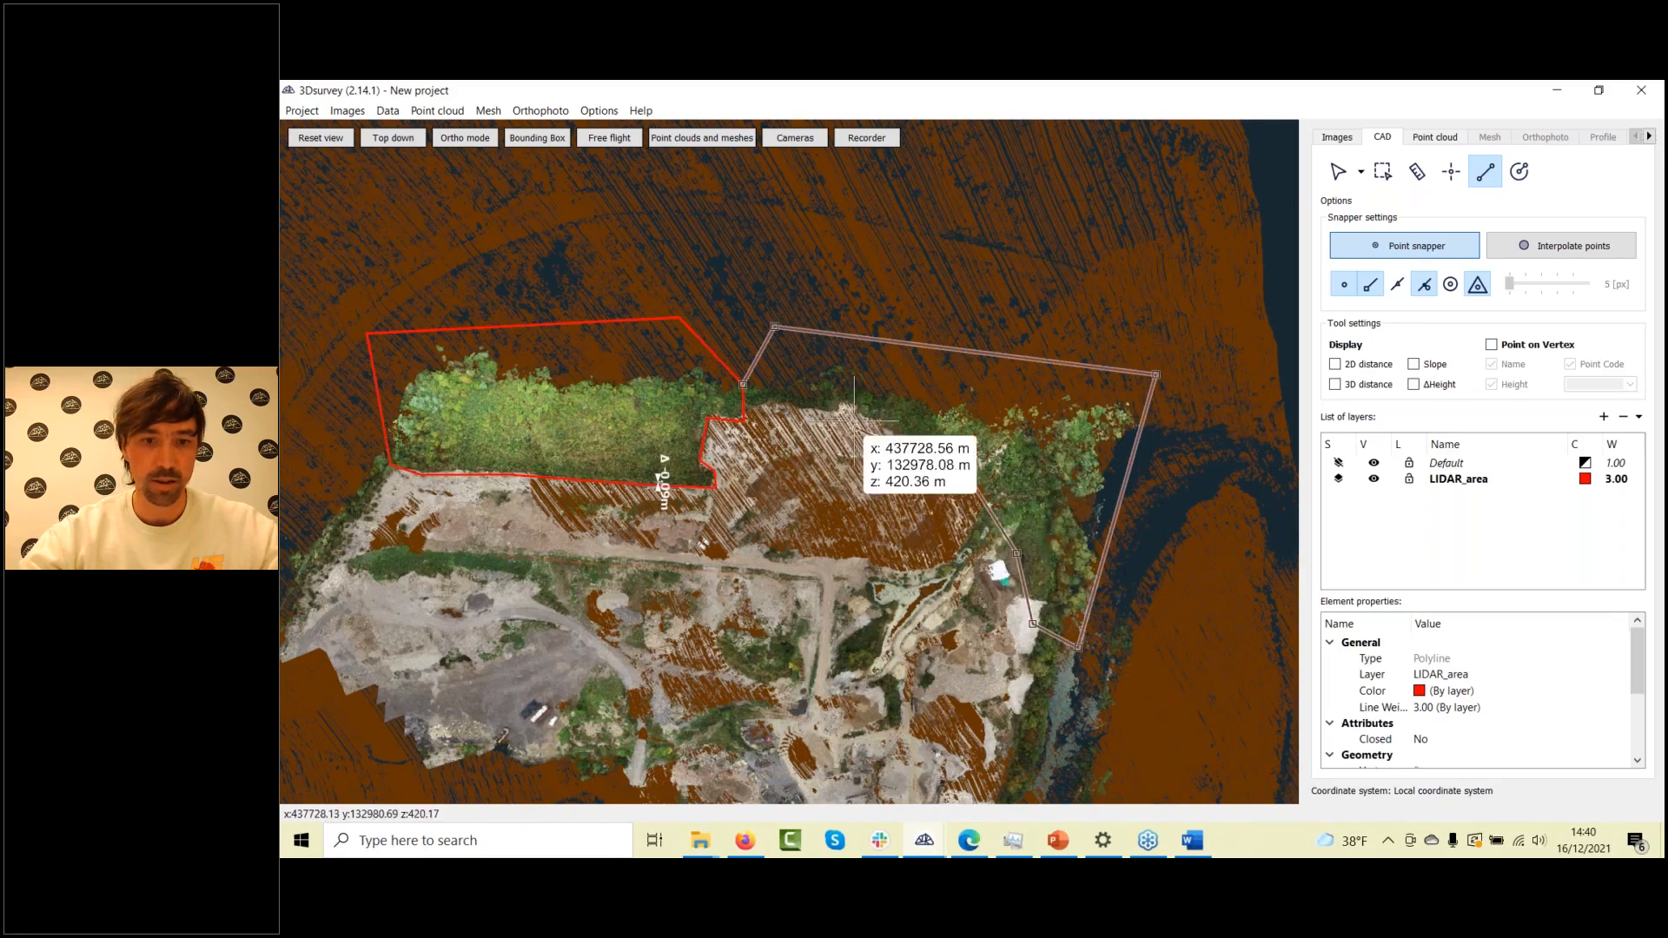
left_click(784, 404)
left_click(744, 411)
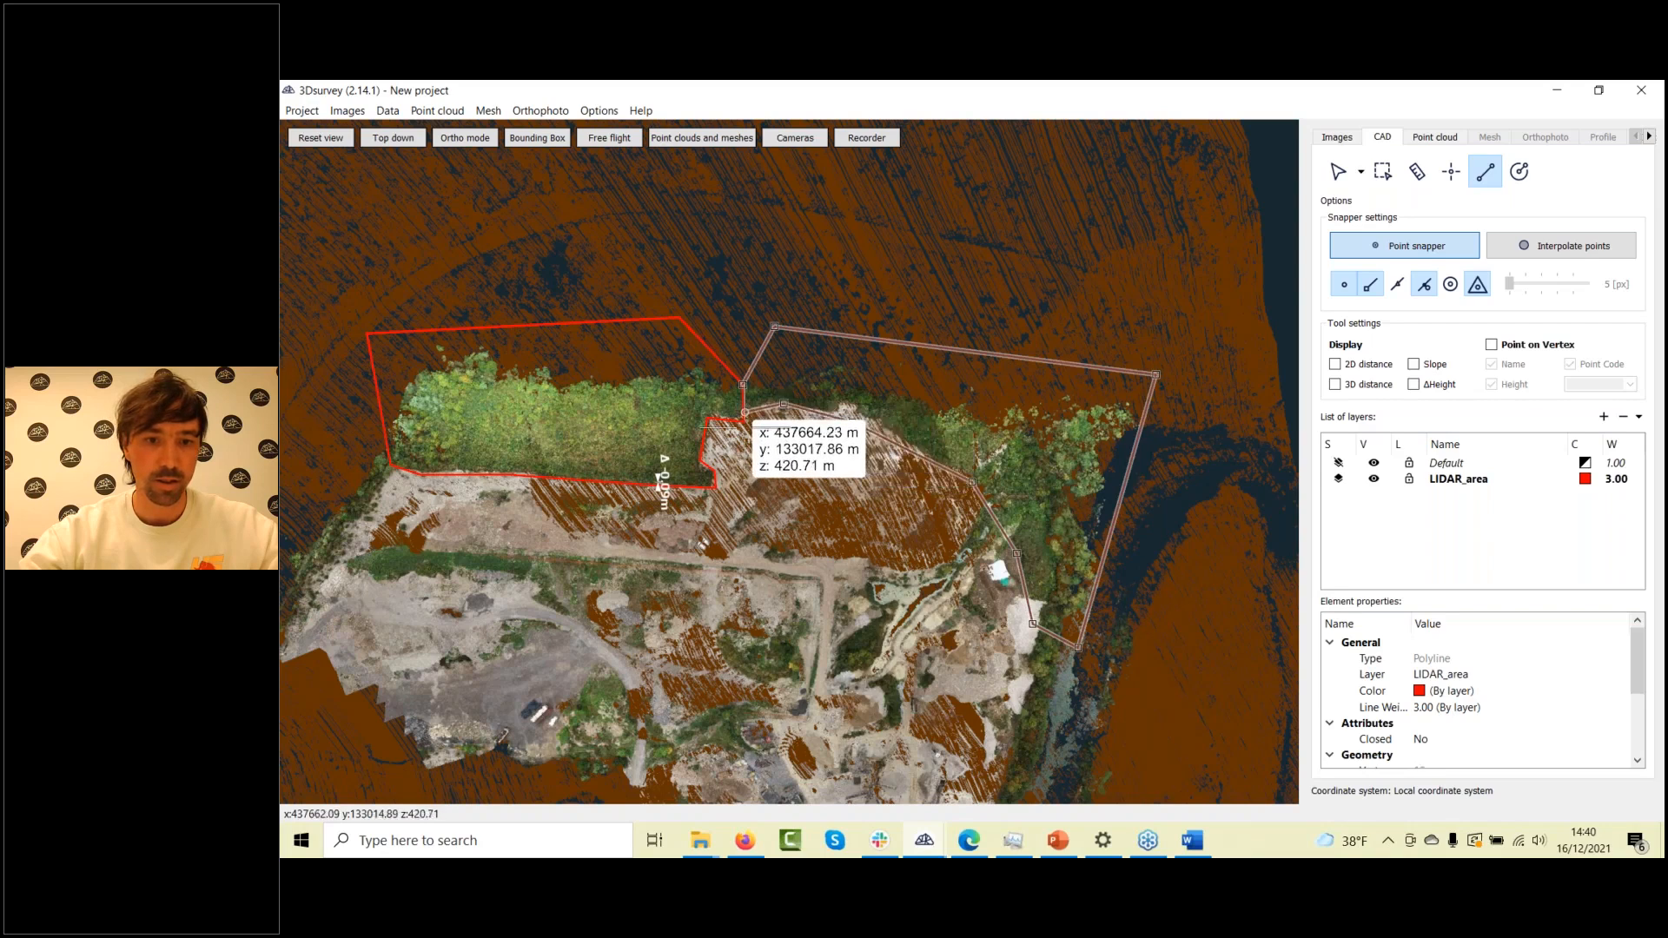
left_click(744, 383)
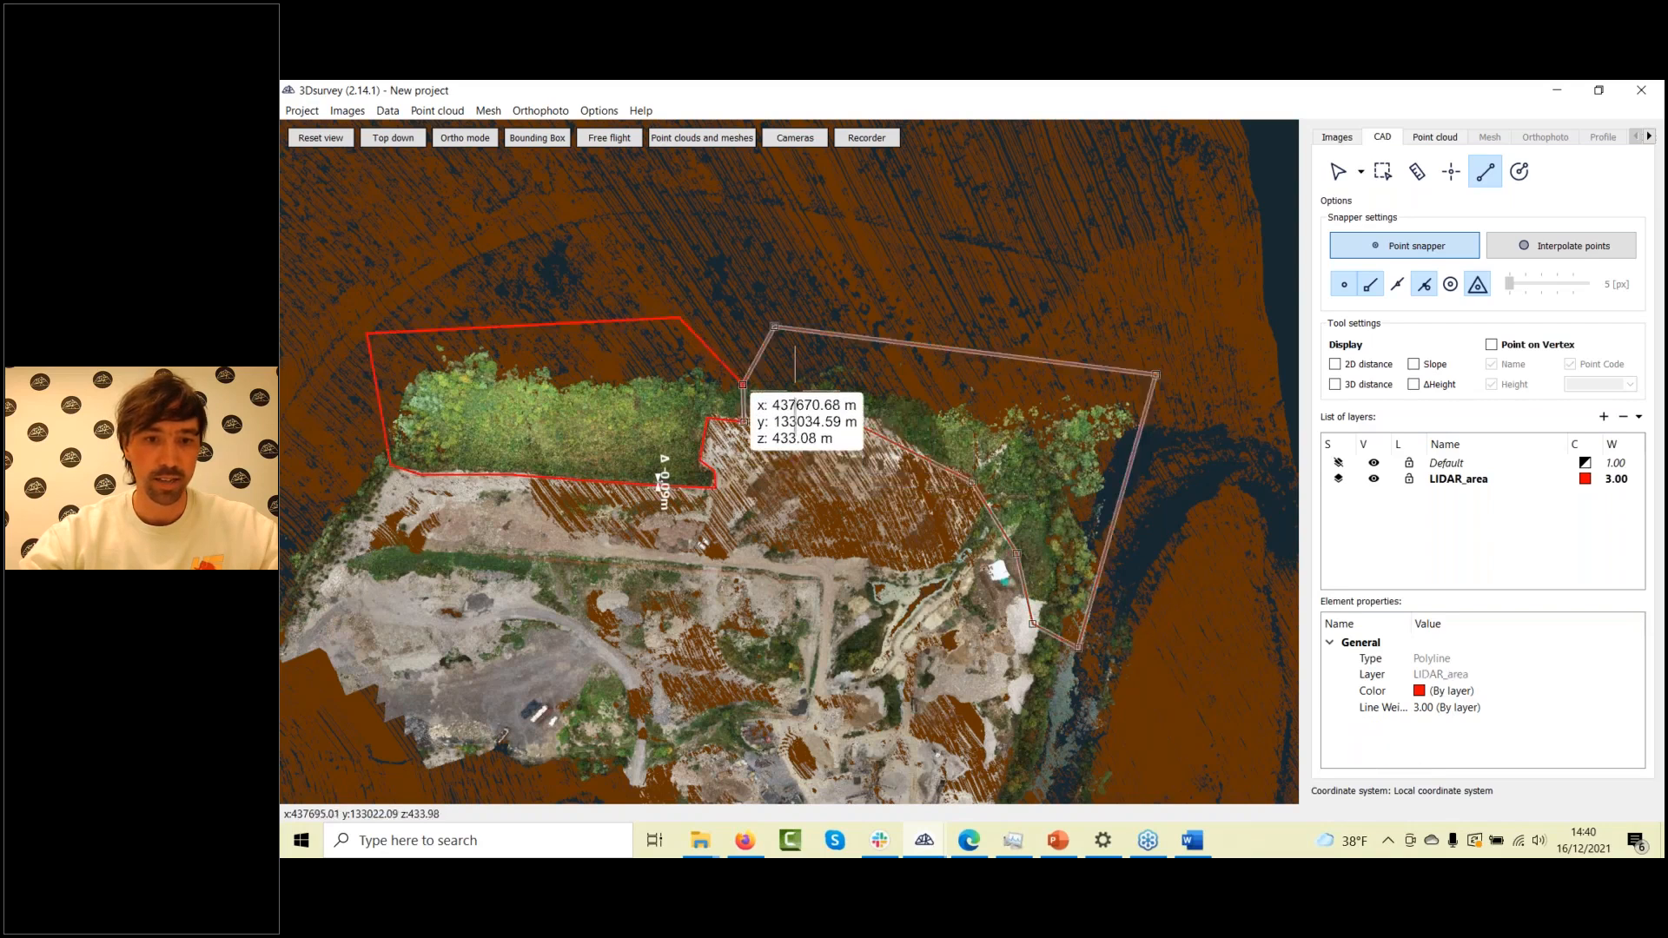
Draw a third closed polyline around the overgrown patch between the straight dirt road and the narrow water channel inside the quarry
scroll(860, 434, "down", 1)
scroll(573, 773, "up", 5)
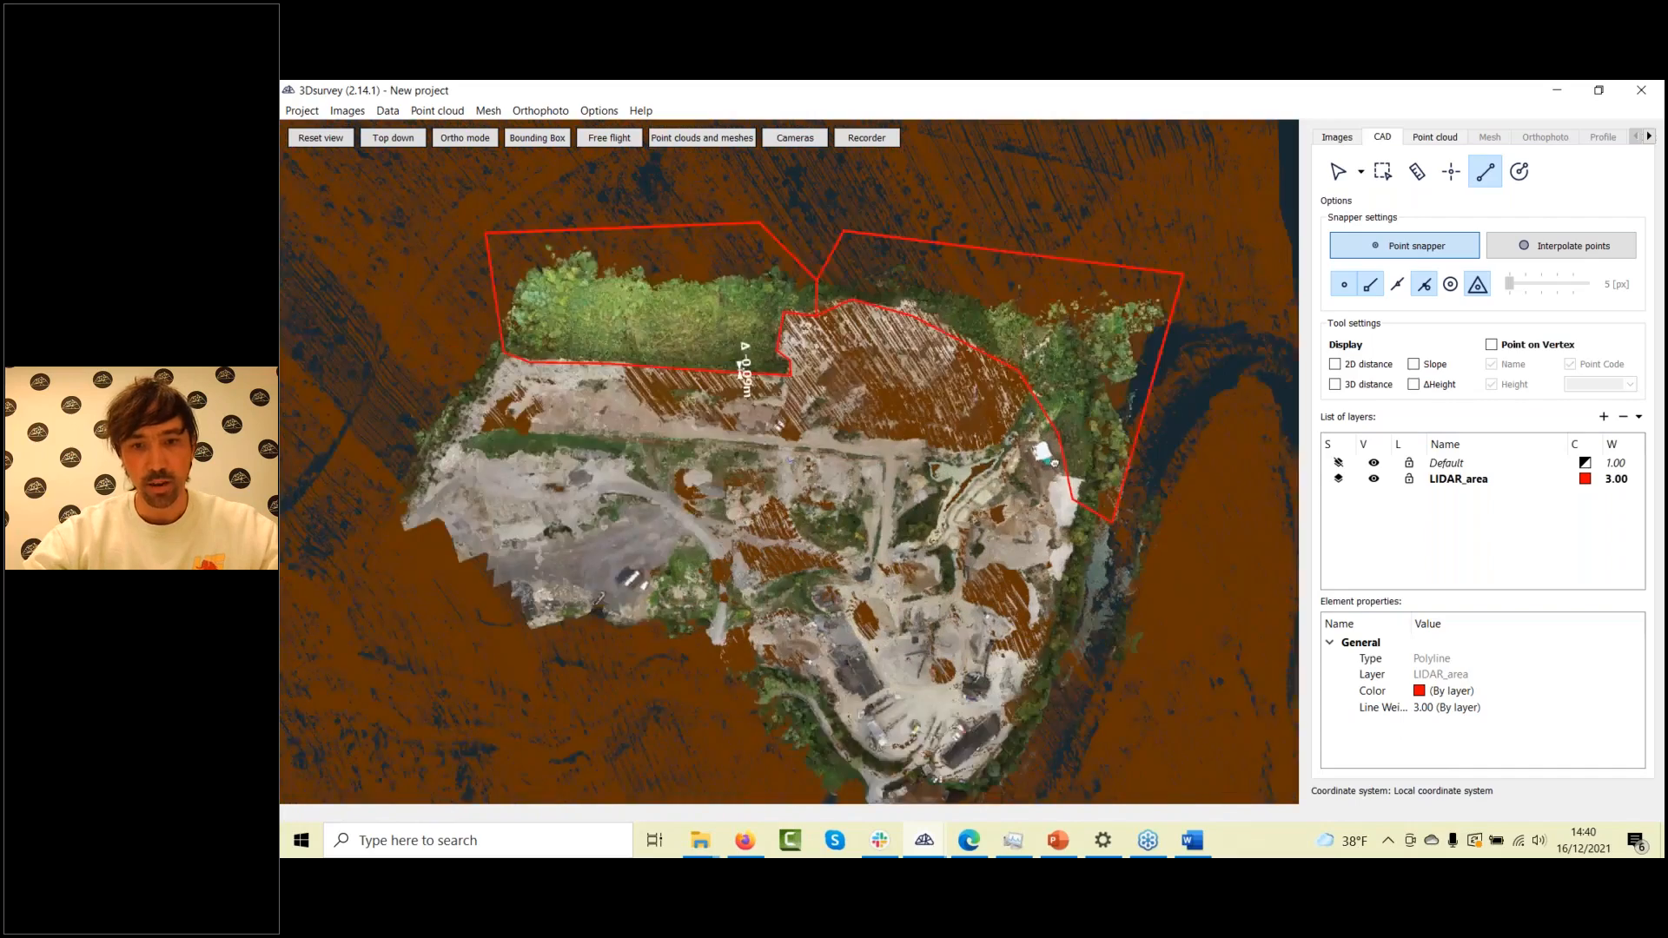
scroll(906, 539, "up", 2)
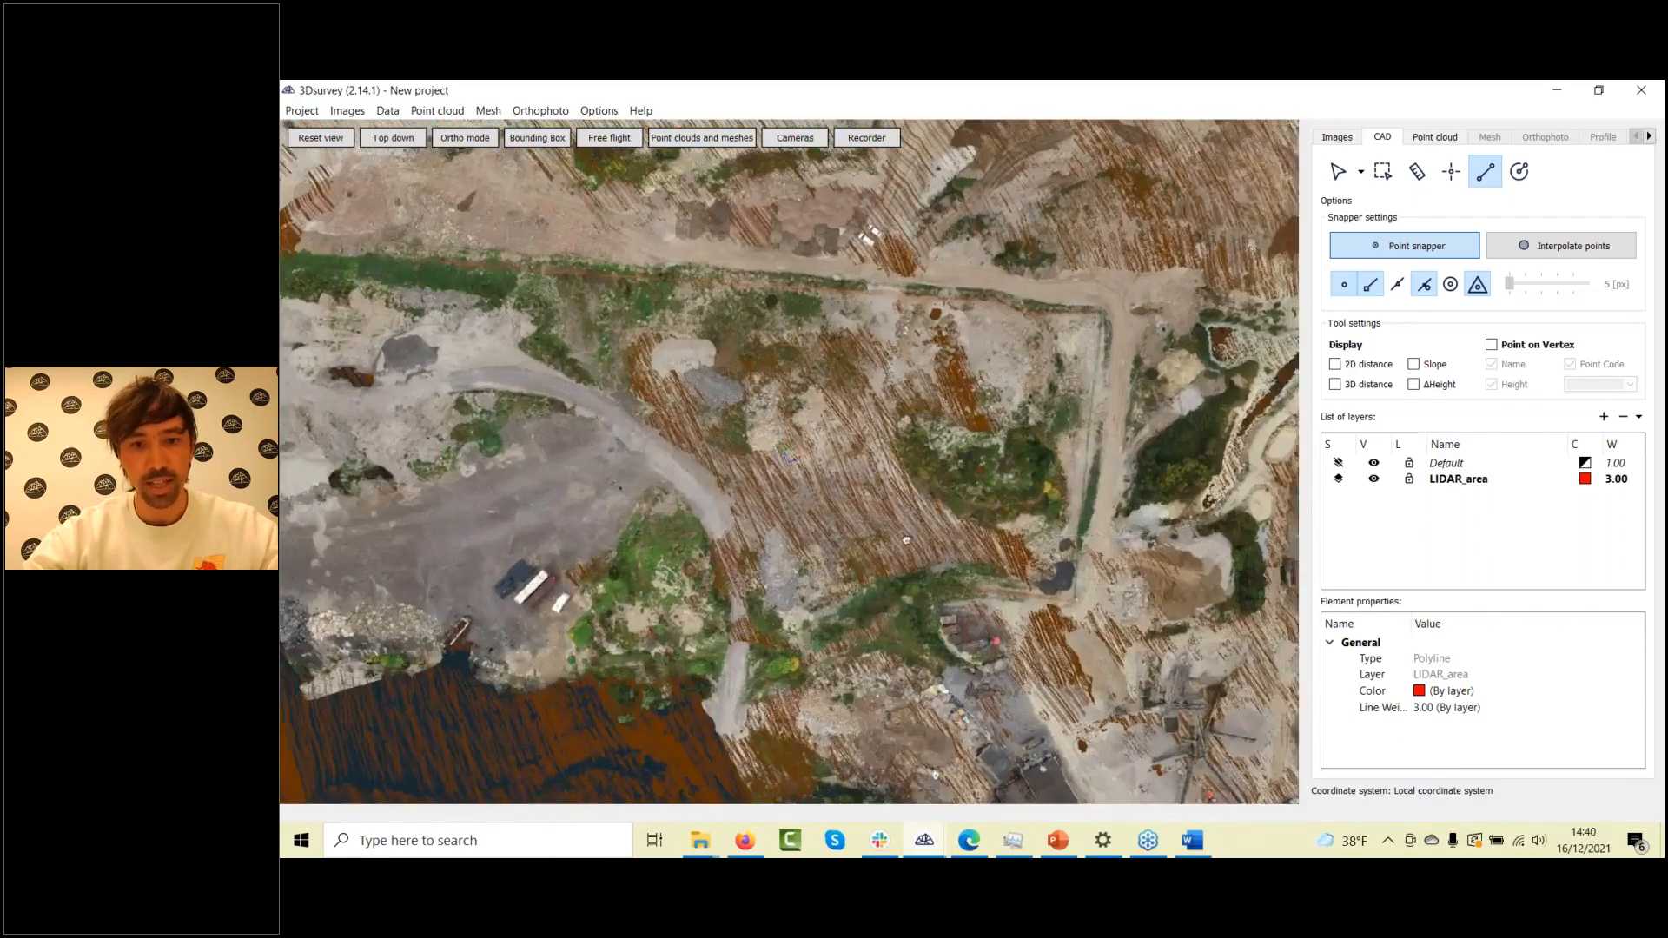
scroll(906, 539, "up", 5)
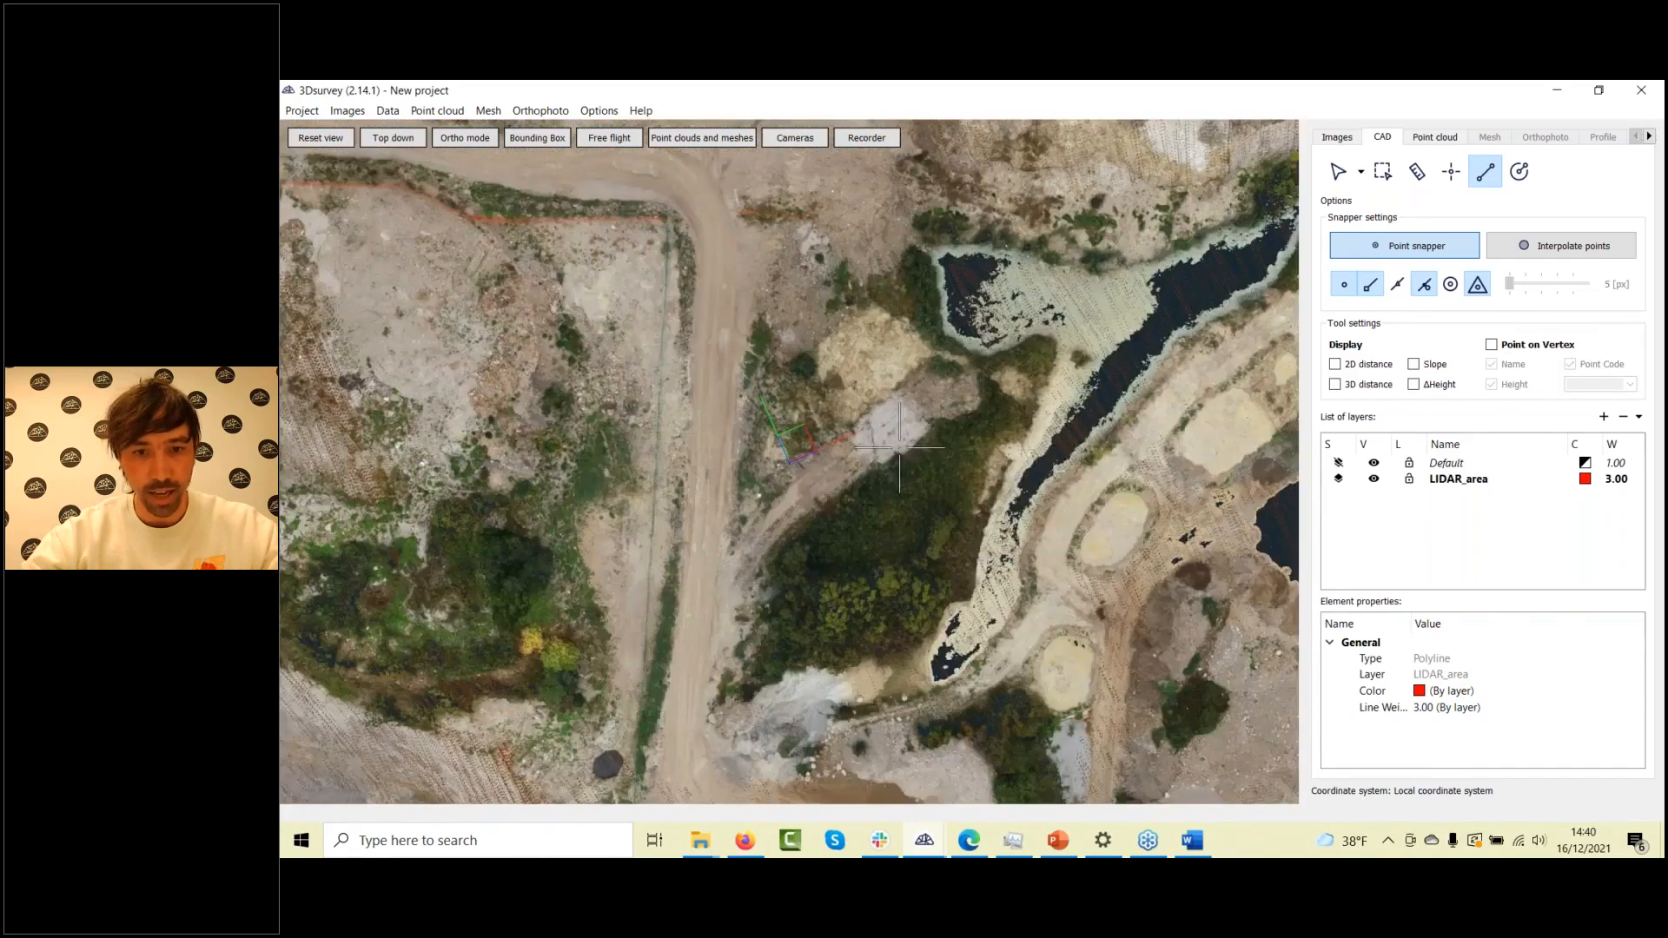
left_click(1038, 326)
left_click(969, 360)
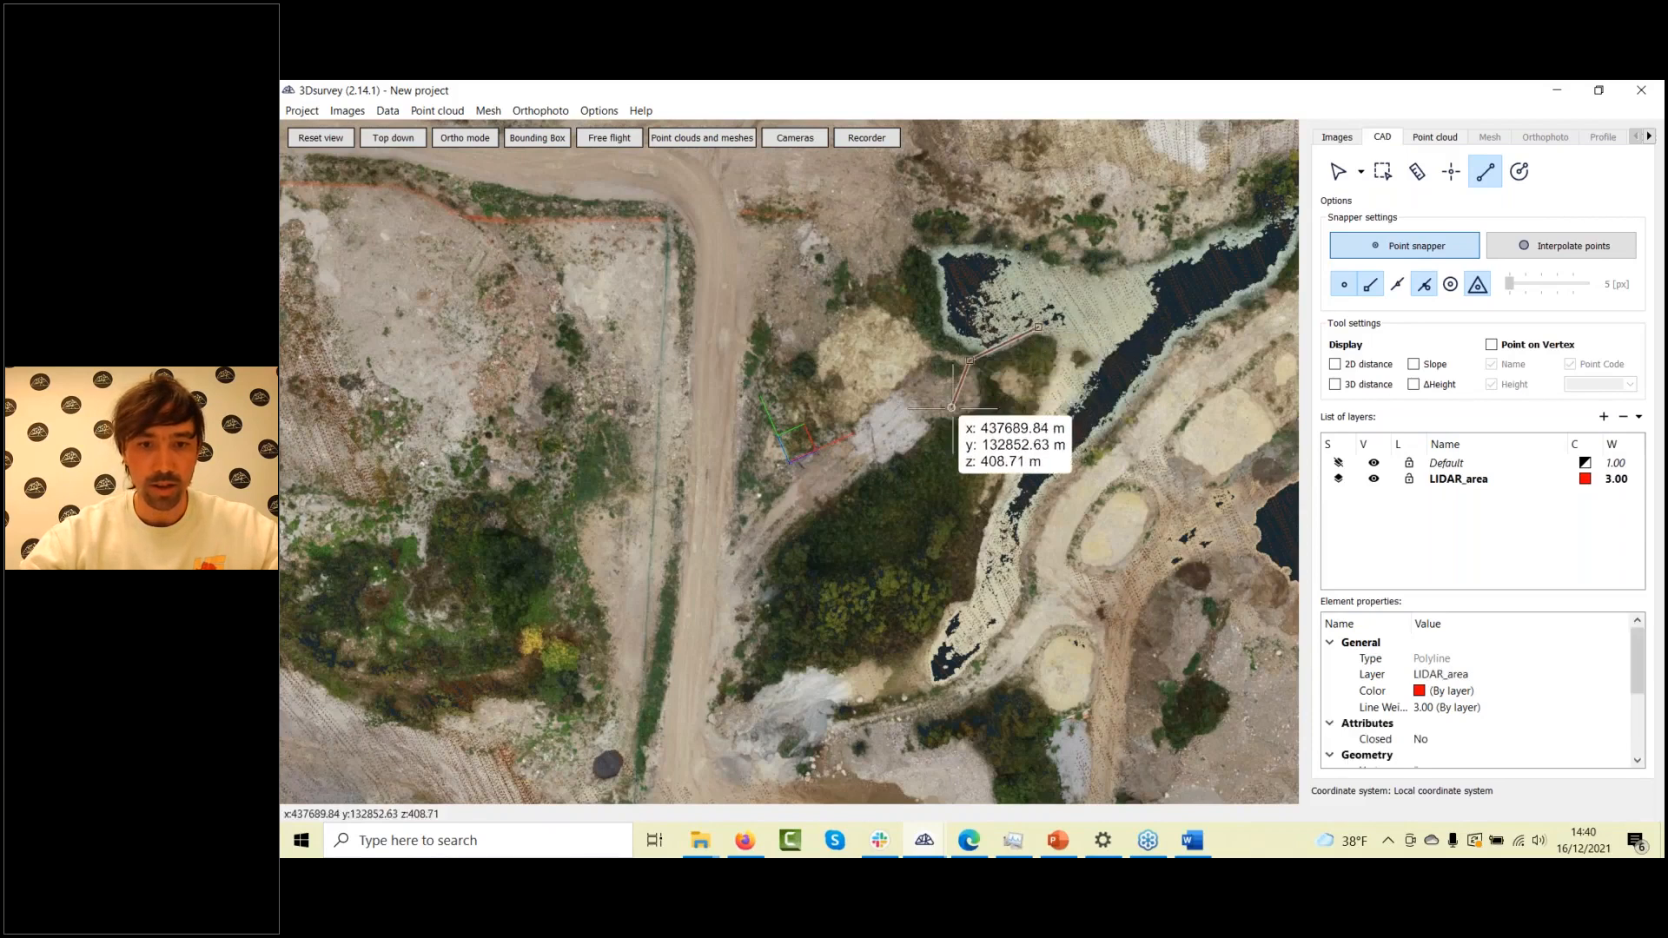
left_click(951, 407)
left_click(800, 521)
left_click(749, 560)
left_click(737, 651)
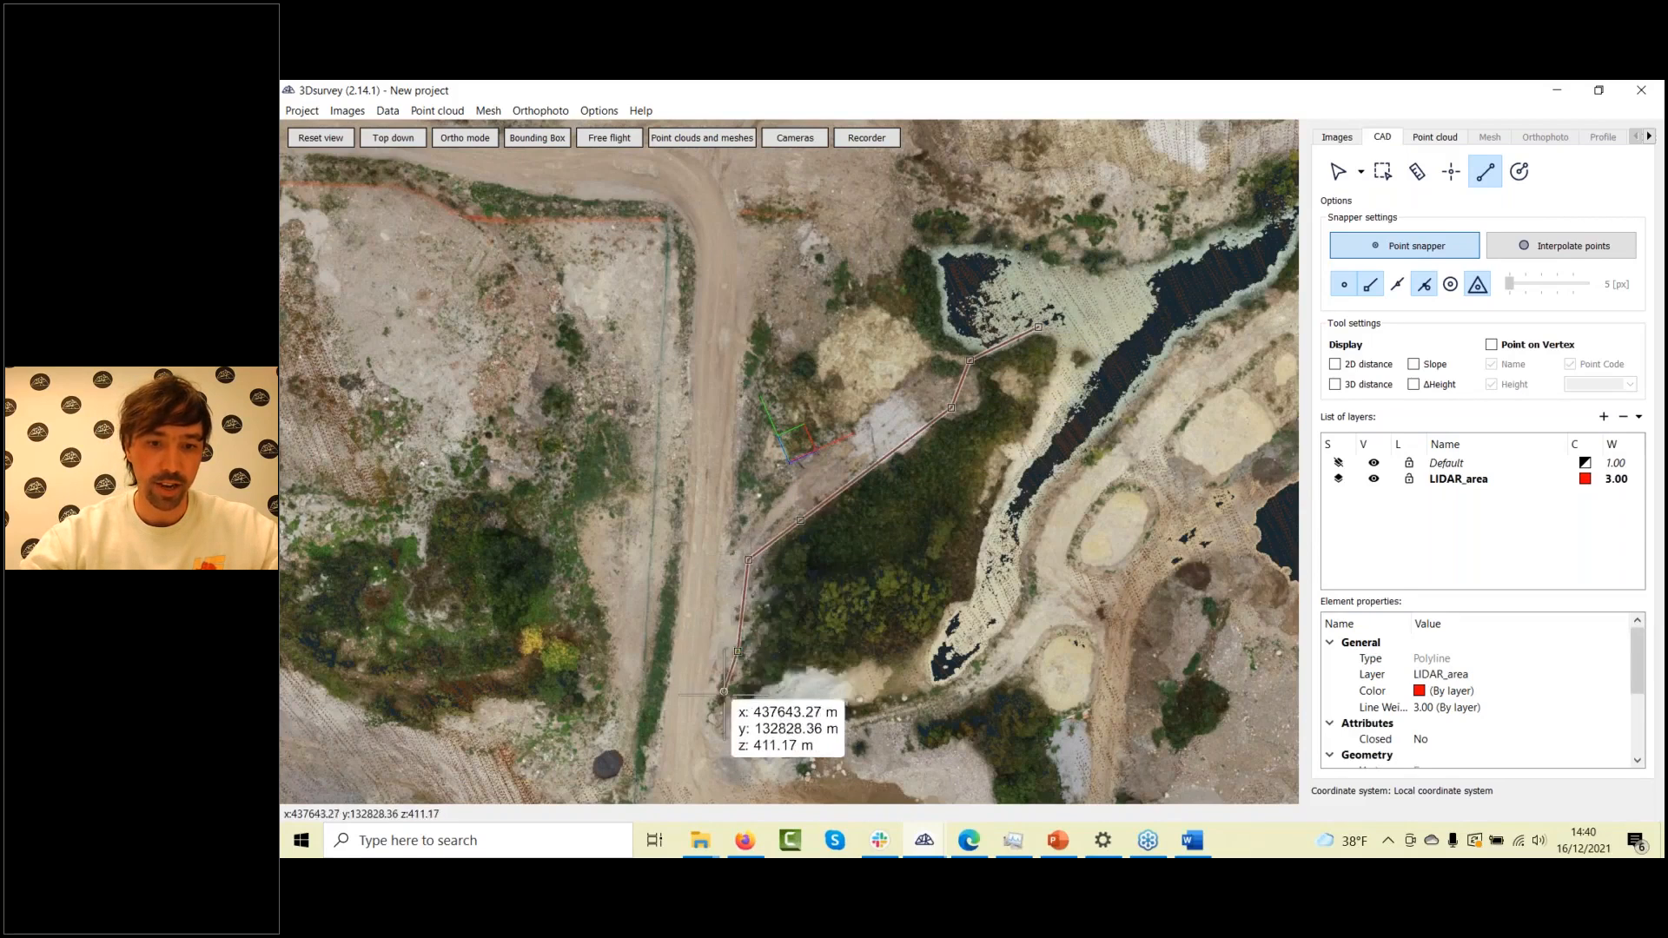
left_click(721, 710)
left_click(745, 698)
left_click(835, 674)
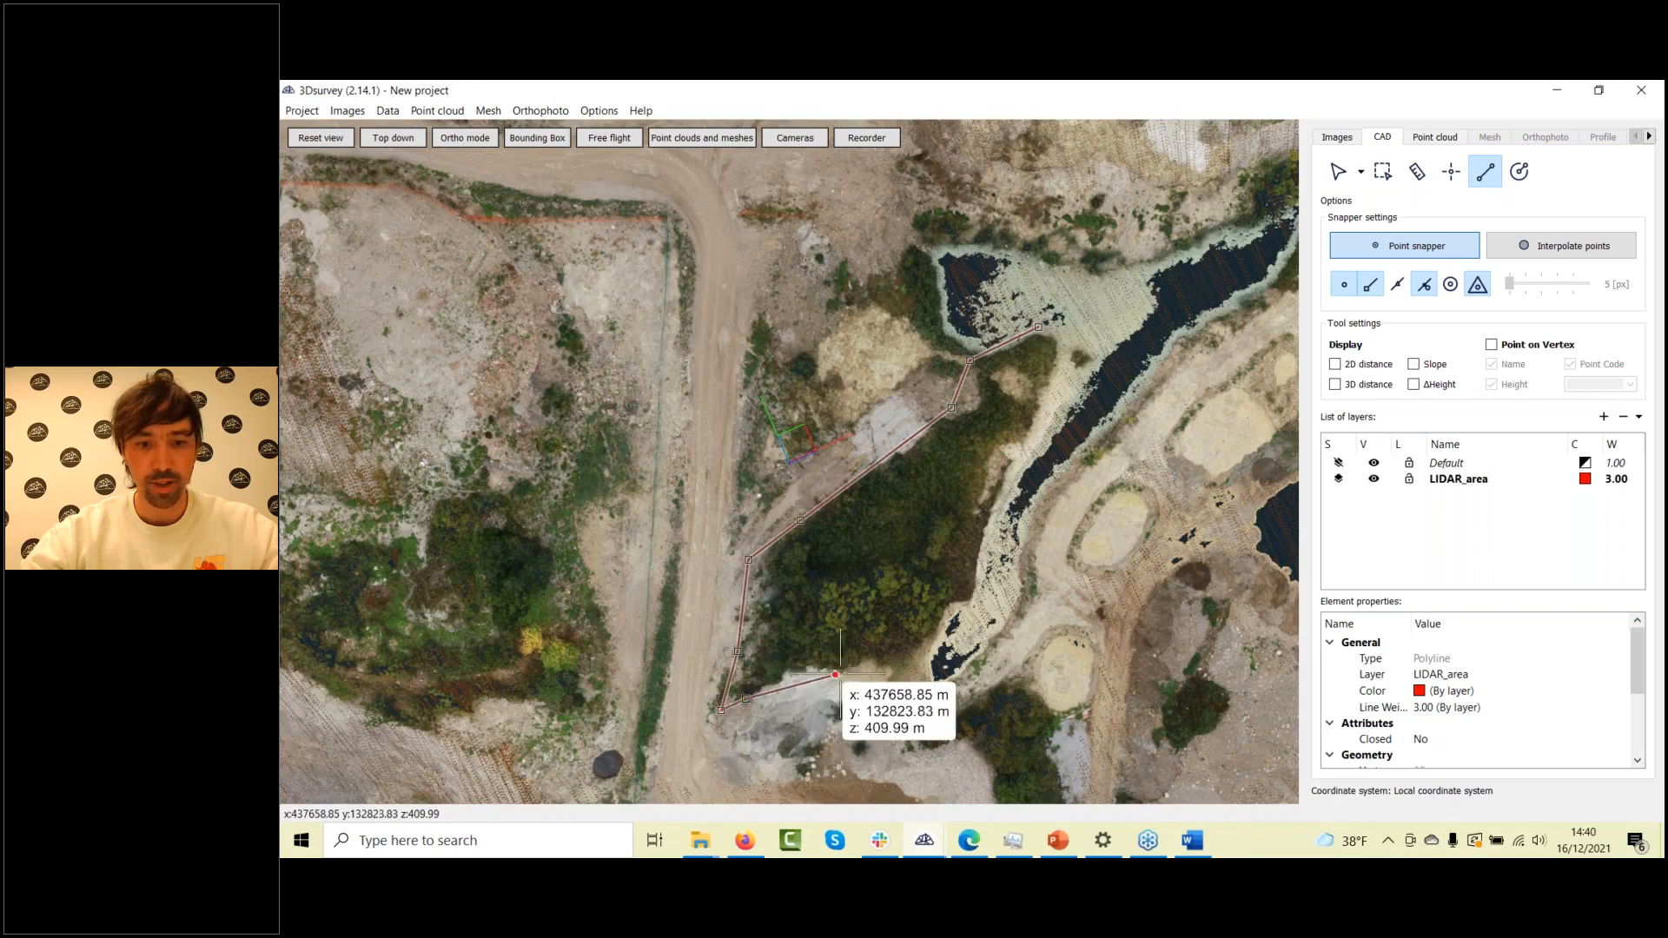
left_click(932, 634)
left_click(985, 587)
left_click(1022, 458)
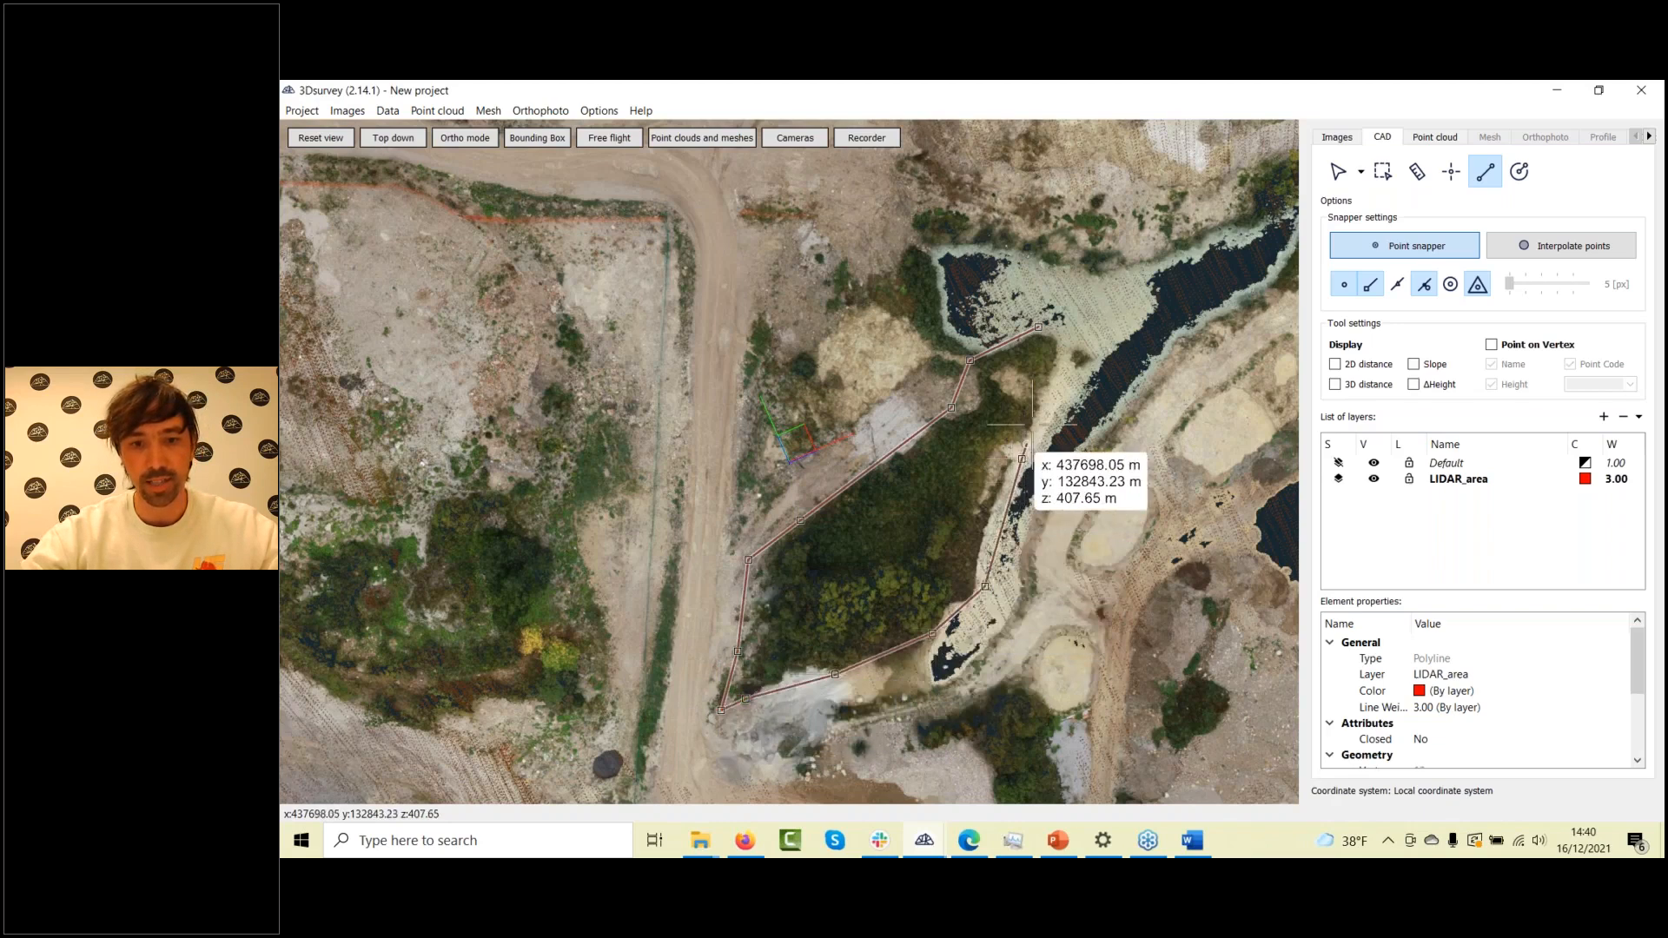
left_click(1039, 327)
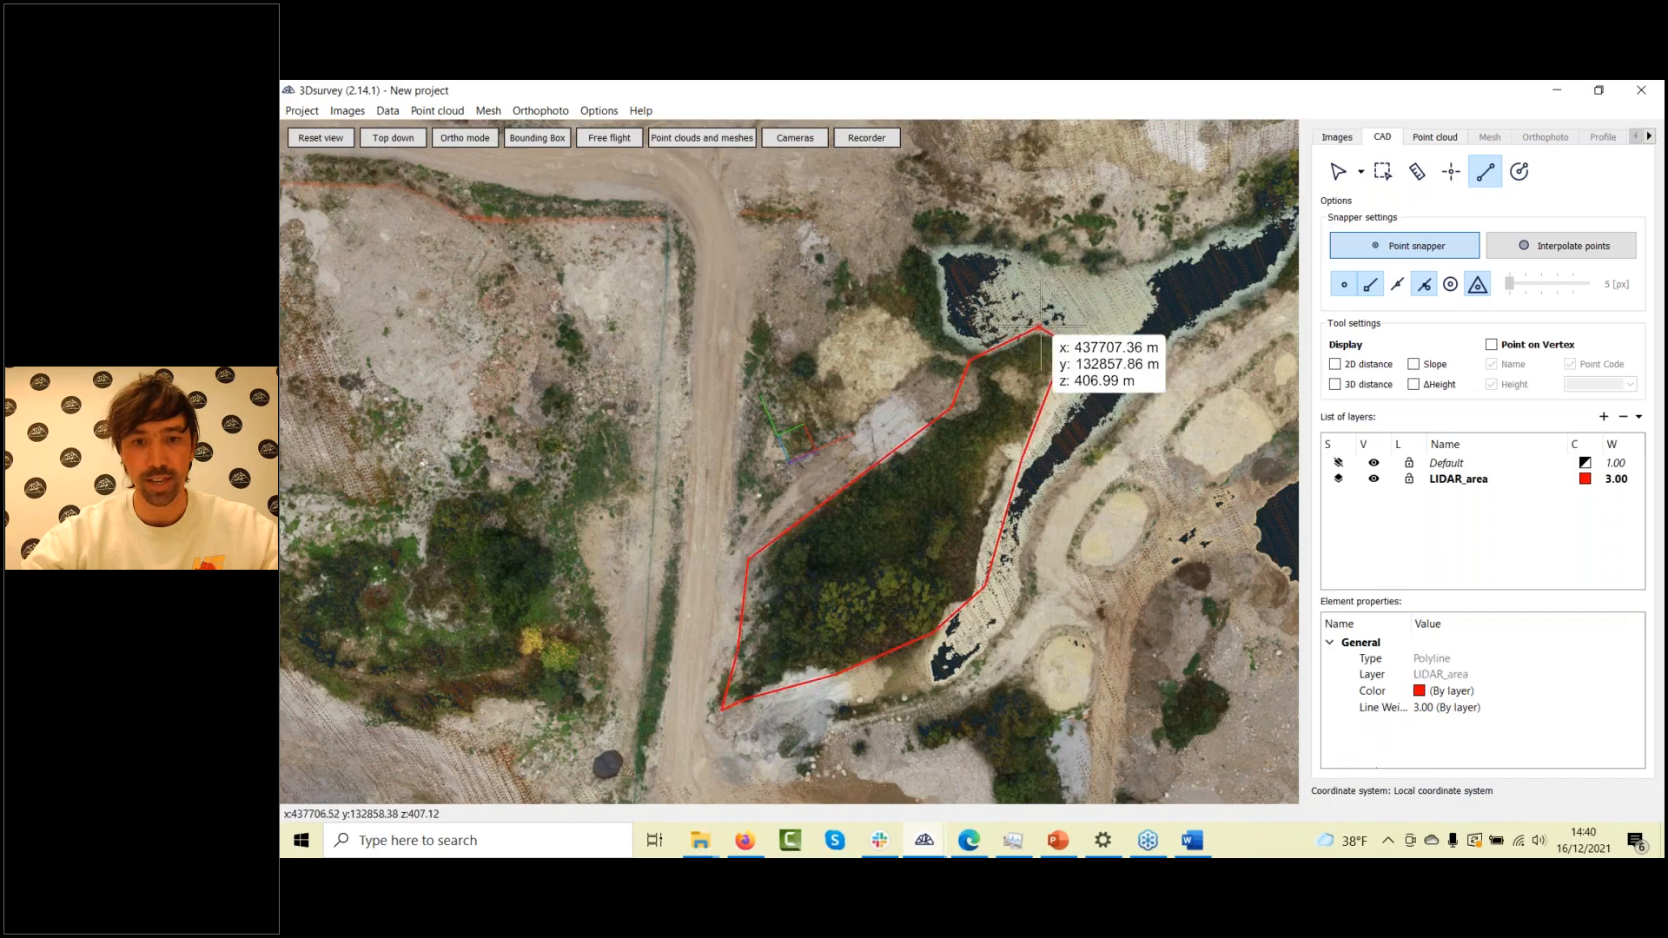
Examine the three vegetation outlines from the small inner patch out to the whole quarry
left_click_drag(915, 665, 829, 504)
left_click_drag(782, 663, 923, 599)
scroll(797, 580, "down", 5)
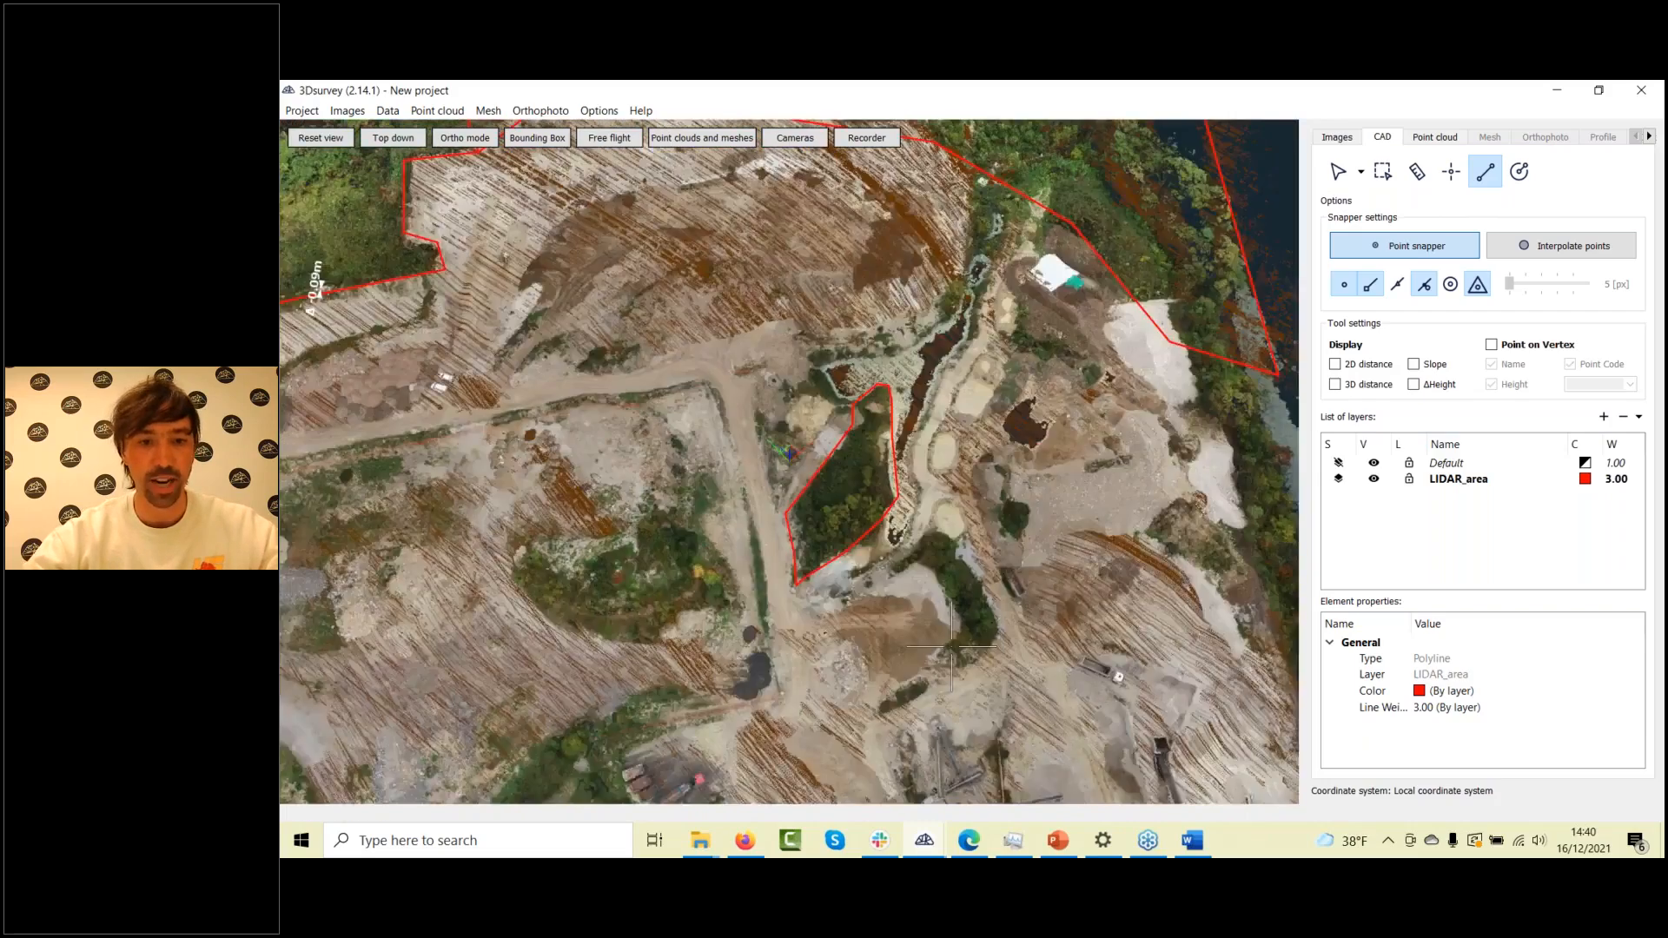
scroll(1158, 676, "down", 6)
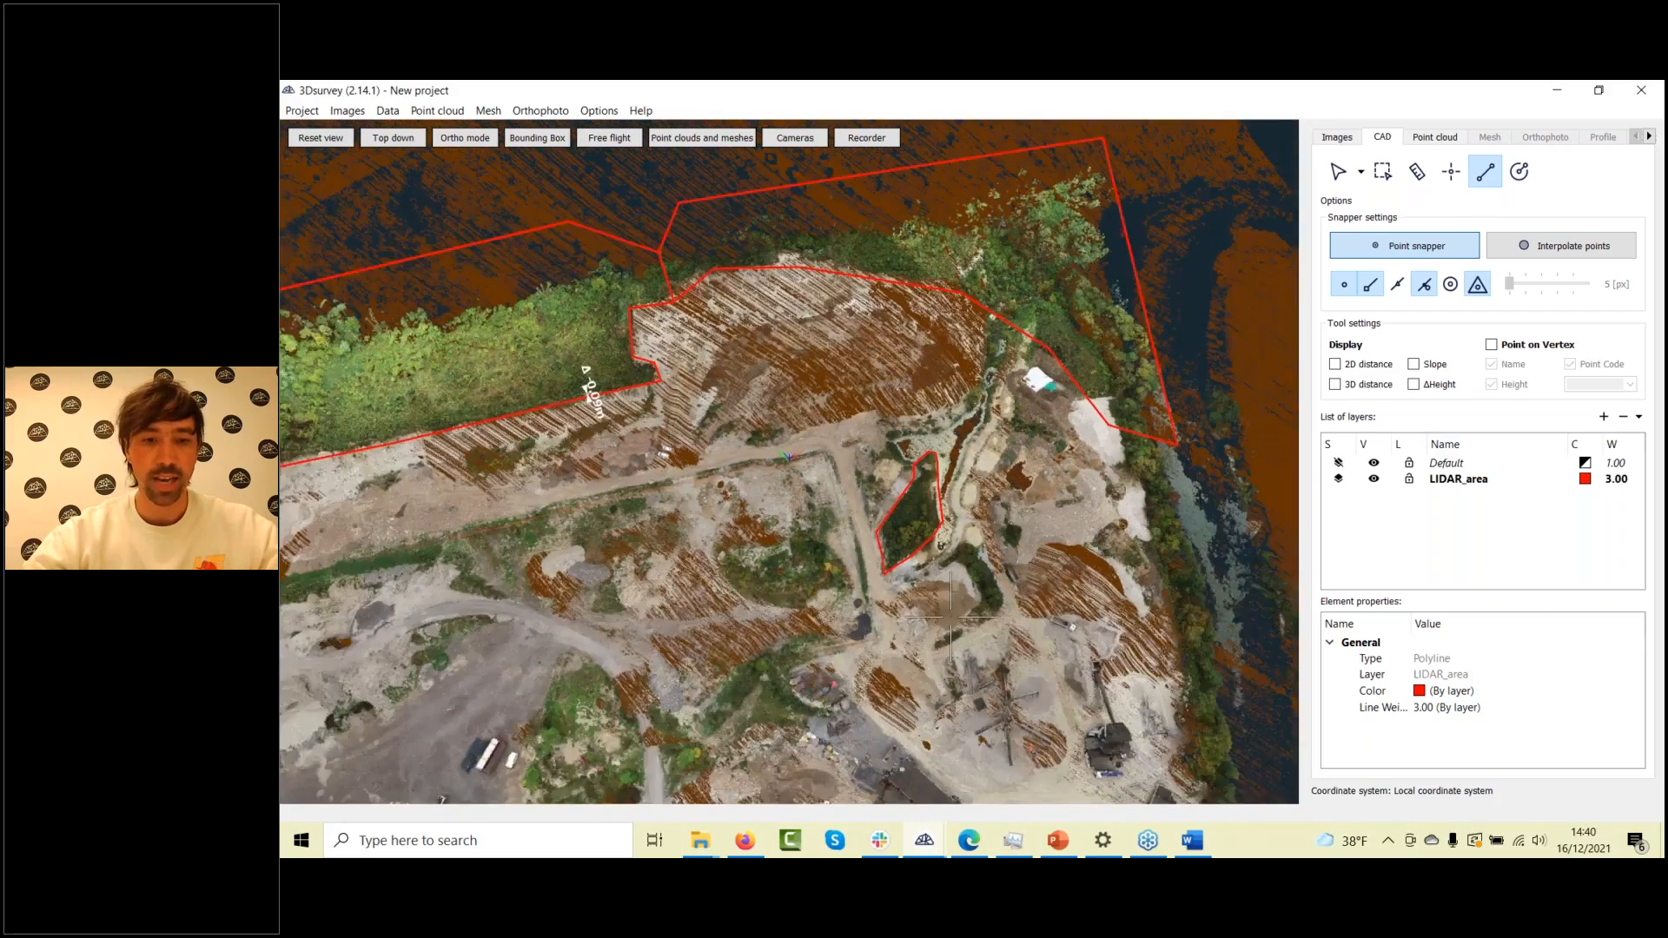
left_click_drag(888, 581, 1012, 576)
scroll(1012, 576, "down", 1)
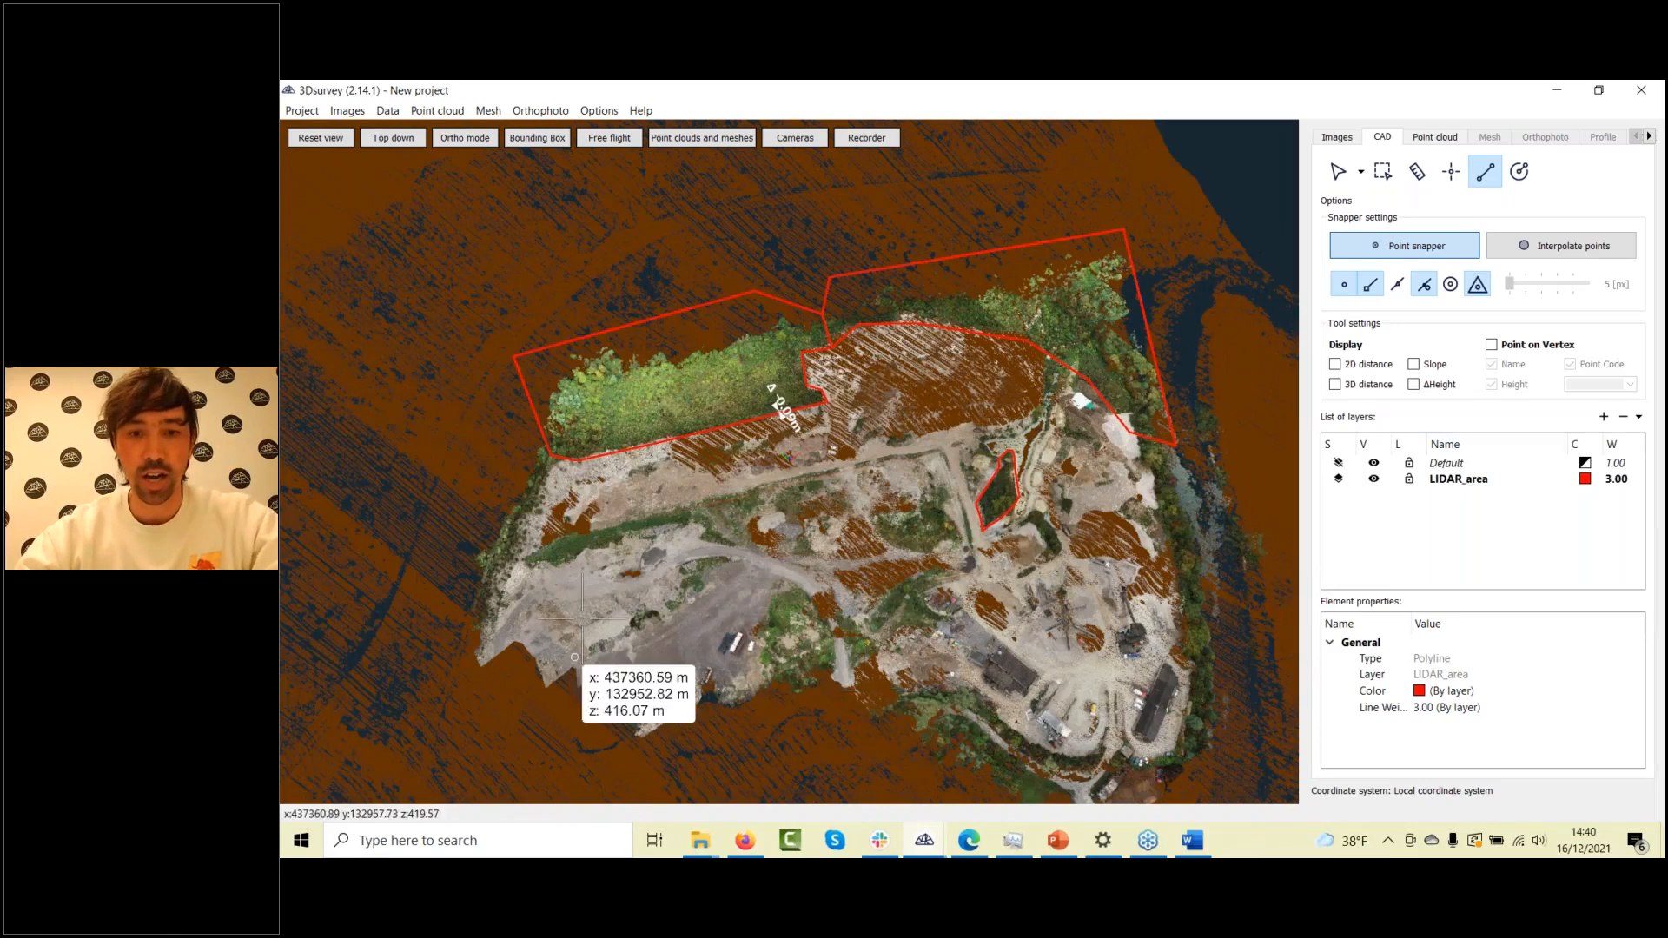
Hide the LIDAR clouds TMR_437_132 and TMR_437_133 so that only the photogrammetry cloud and the CAD outlines are displayed
scroll(908, 527, "down", 1)
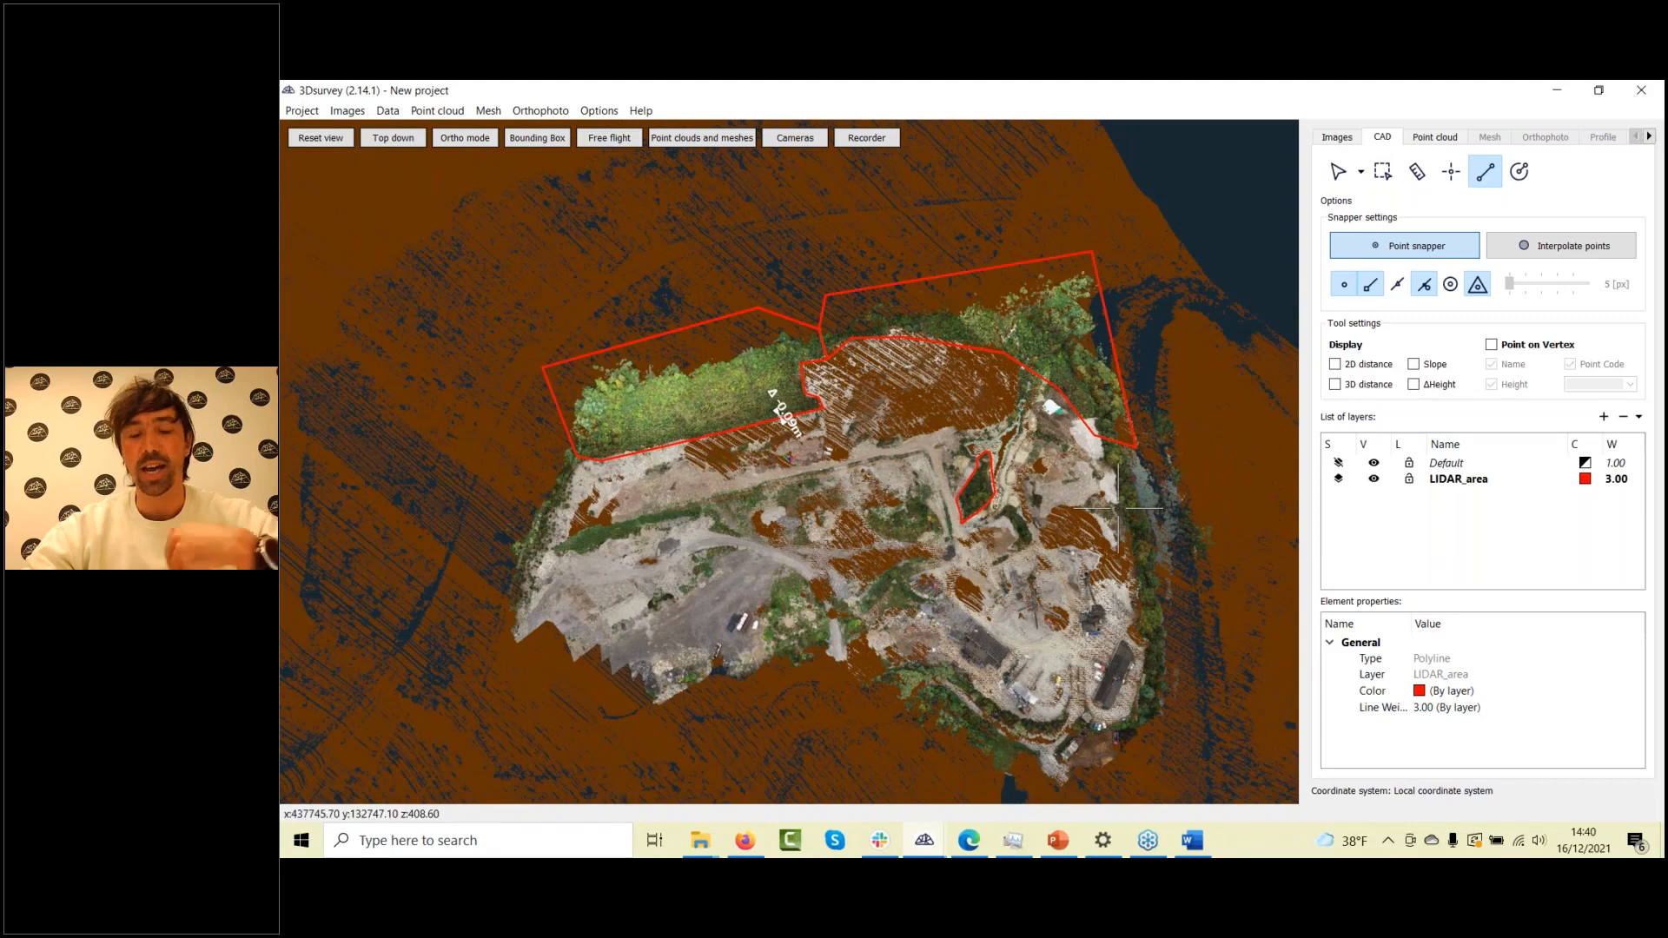
scroll(1083, 501, "down", 1)
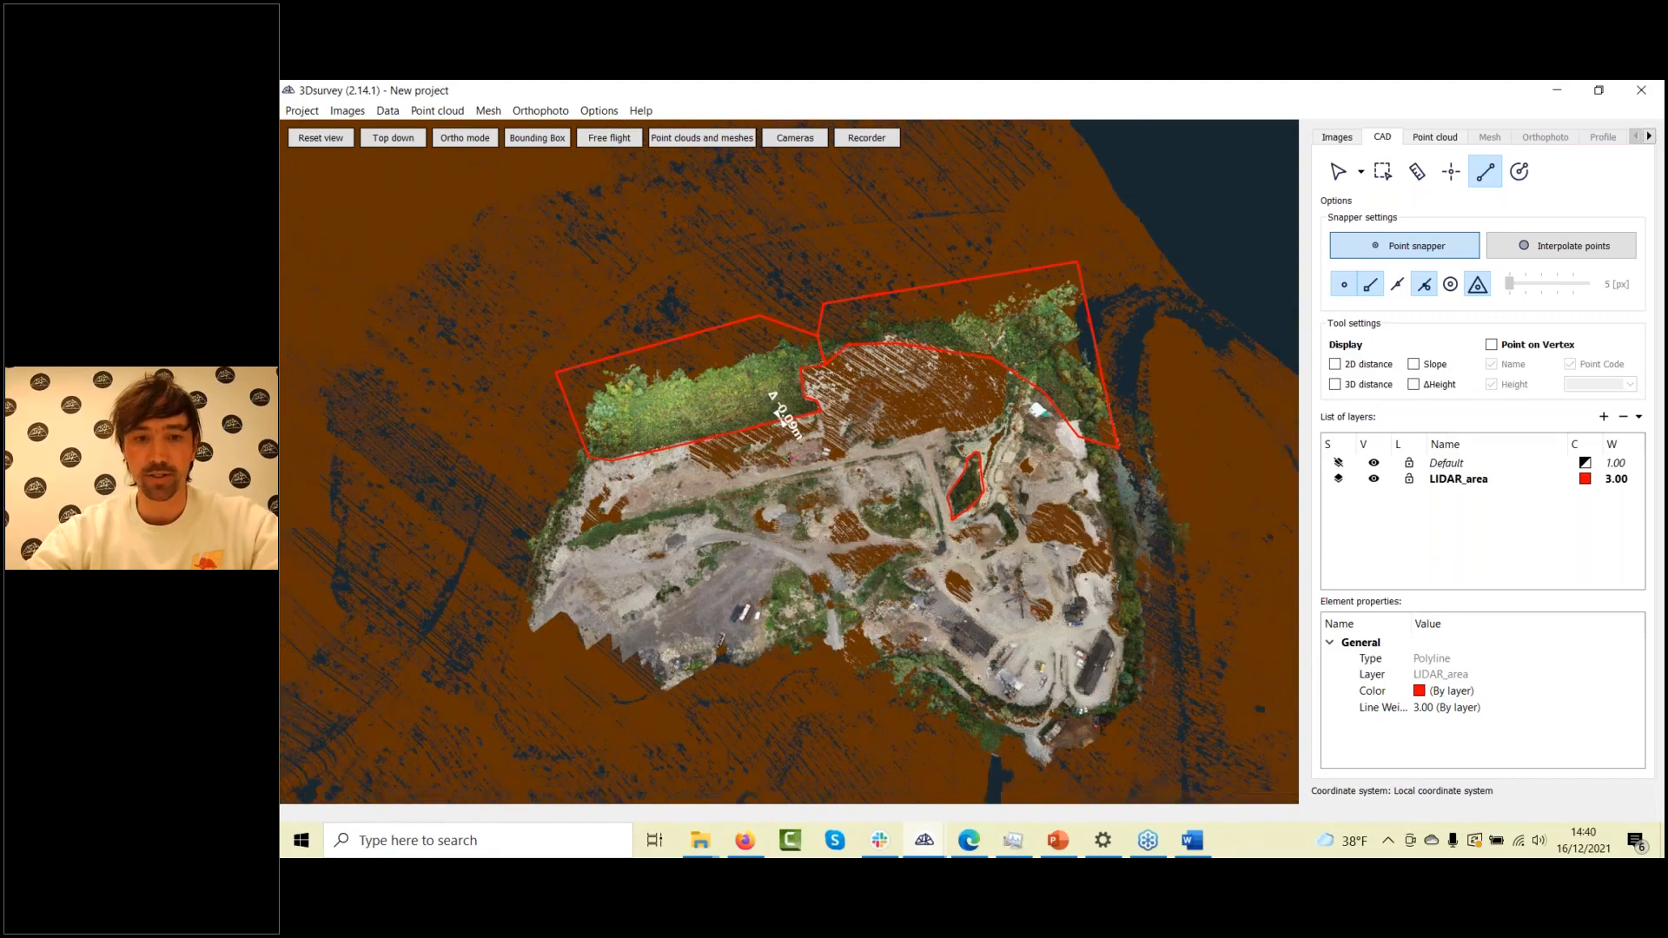
middle_click_drag(953, 436, 1103, 435)
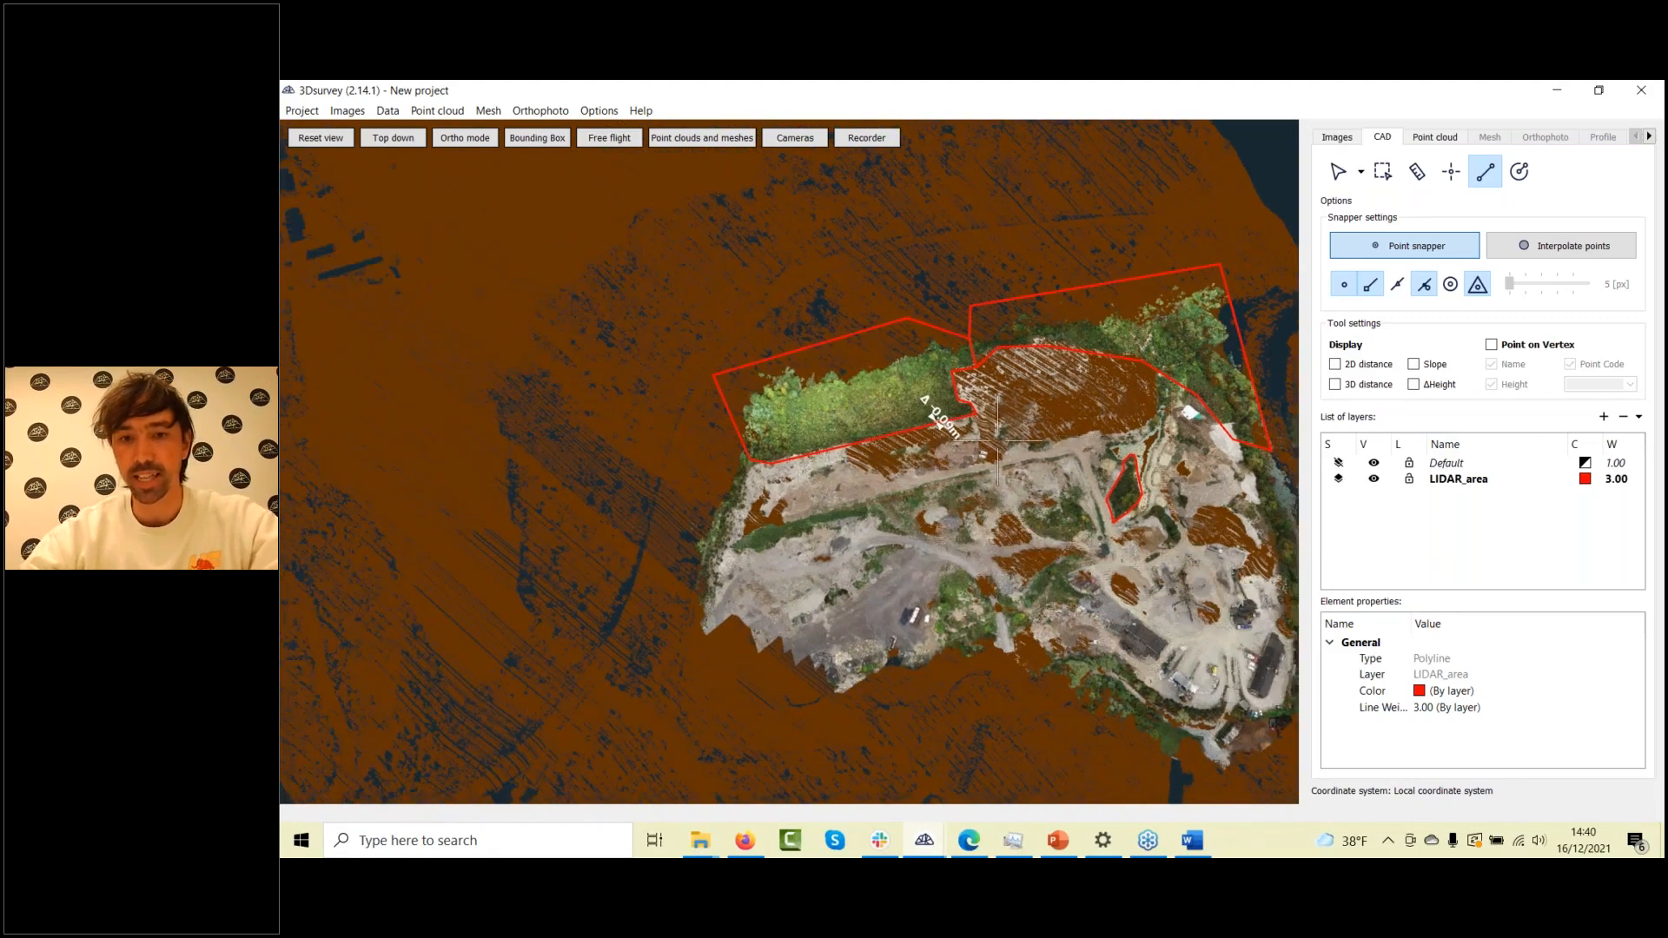
middle_click_drag(1020, 491, 886, 536)
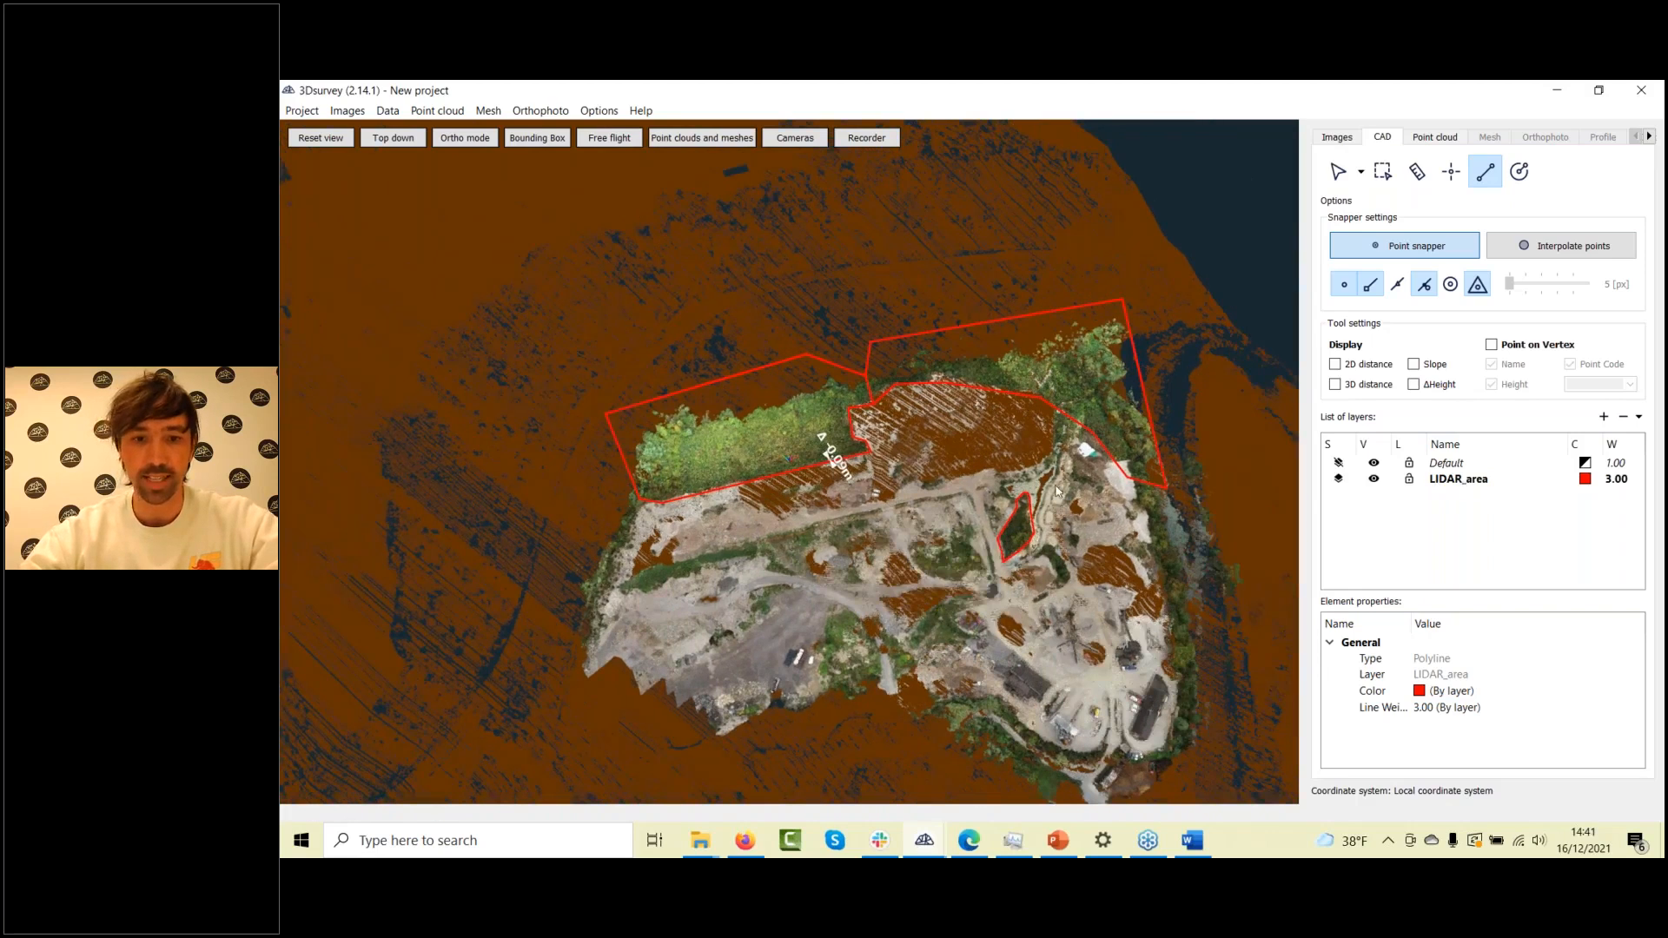
left_click(1421, 139)
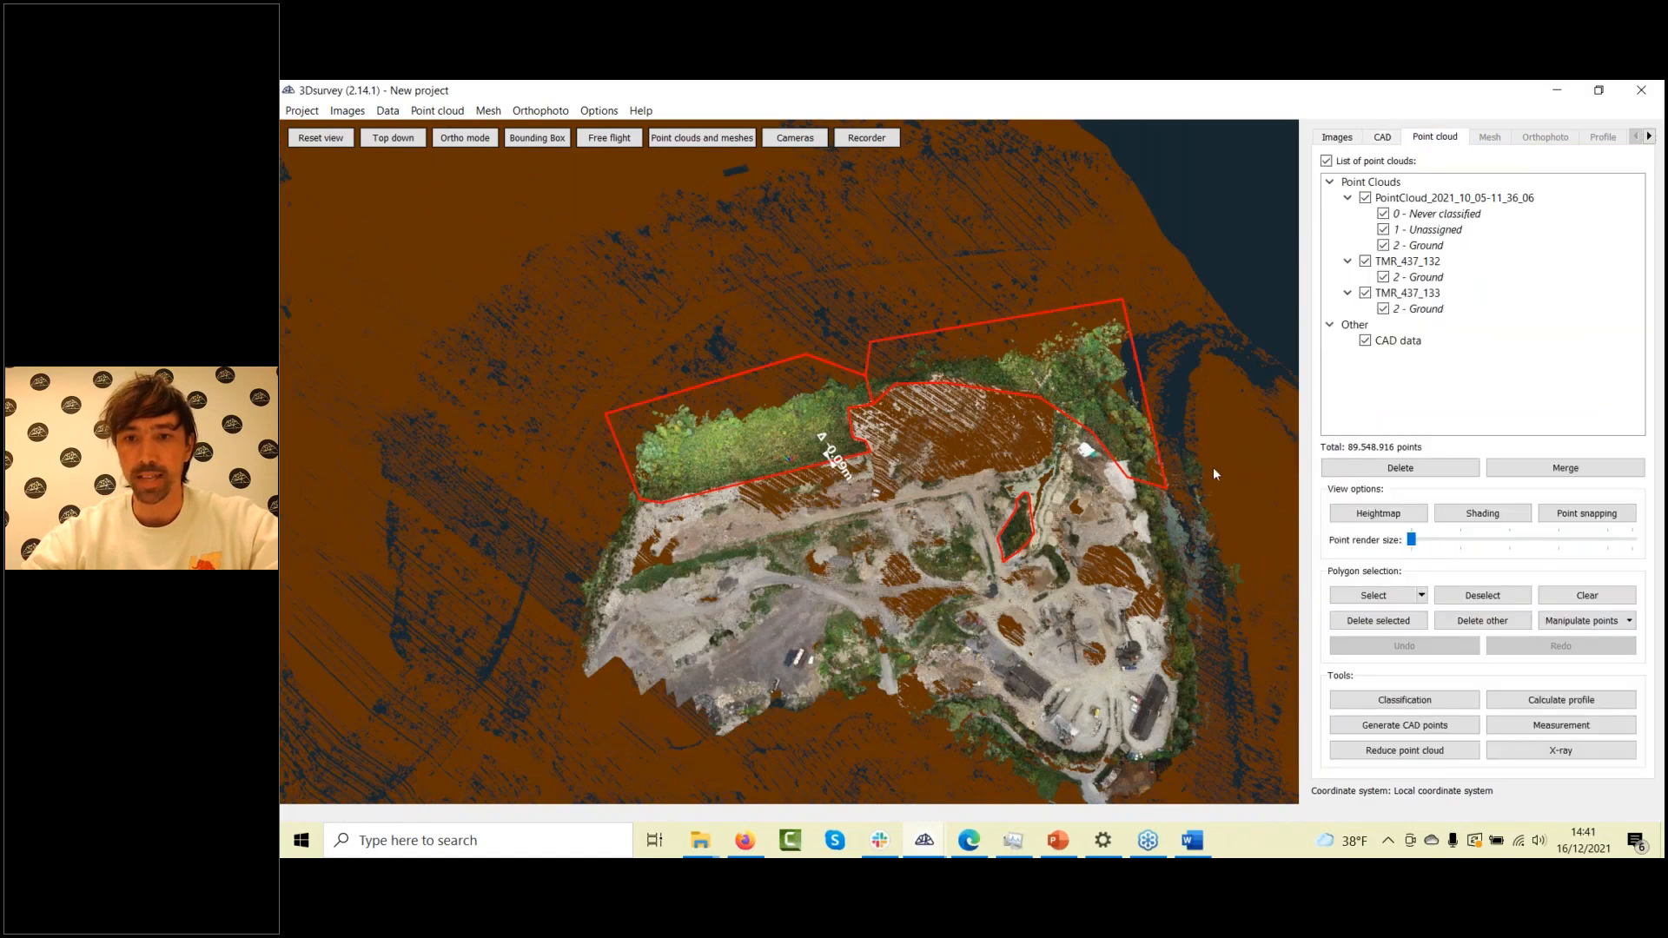
left_click(1364, 261)
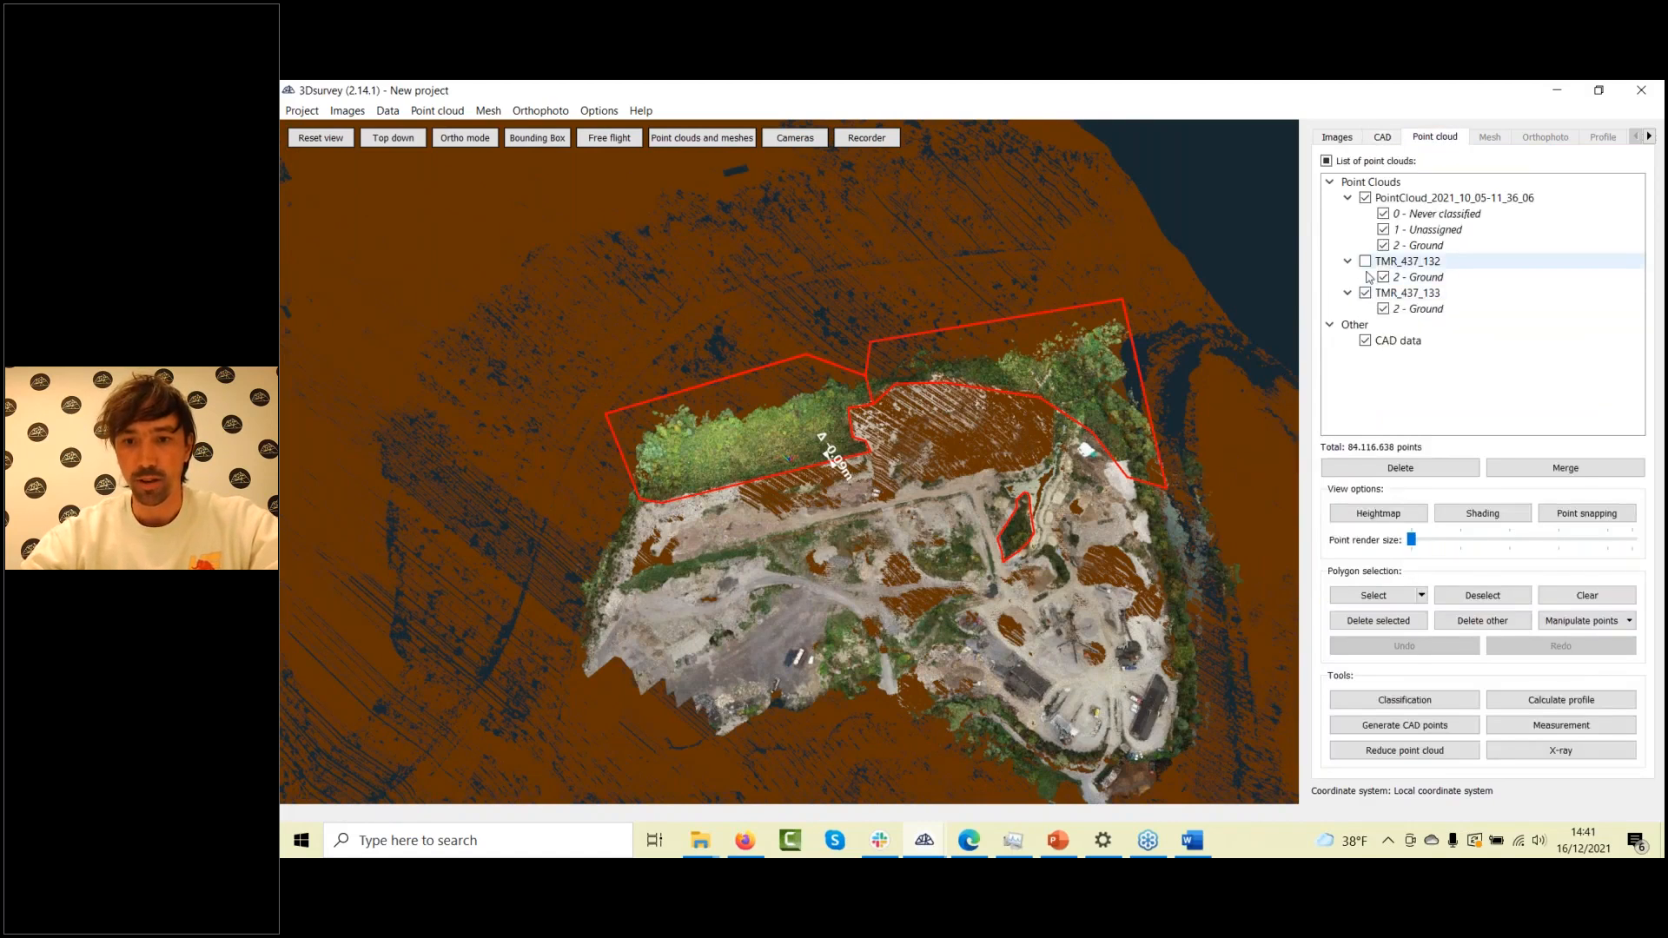
left_click(1365, 293)
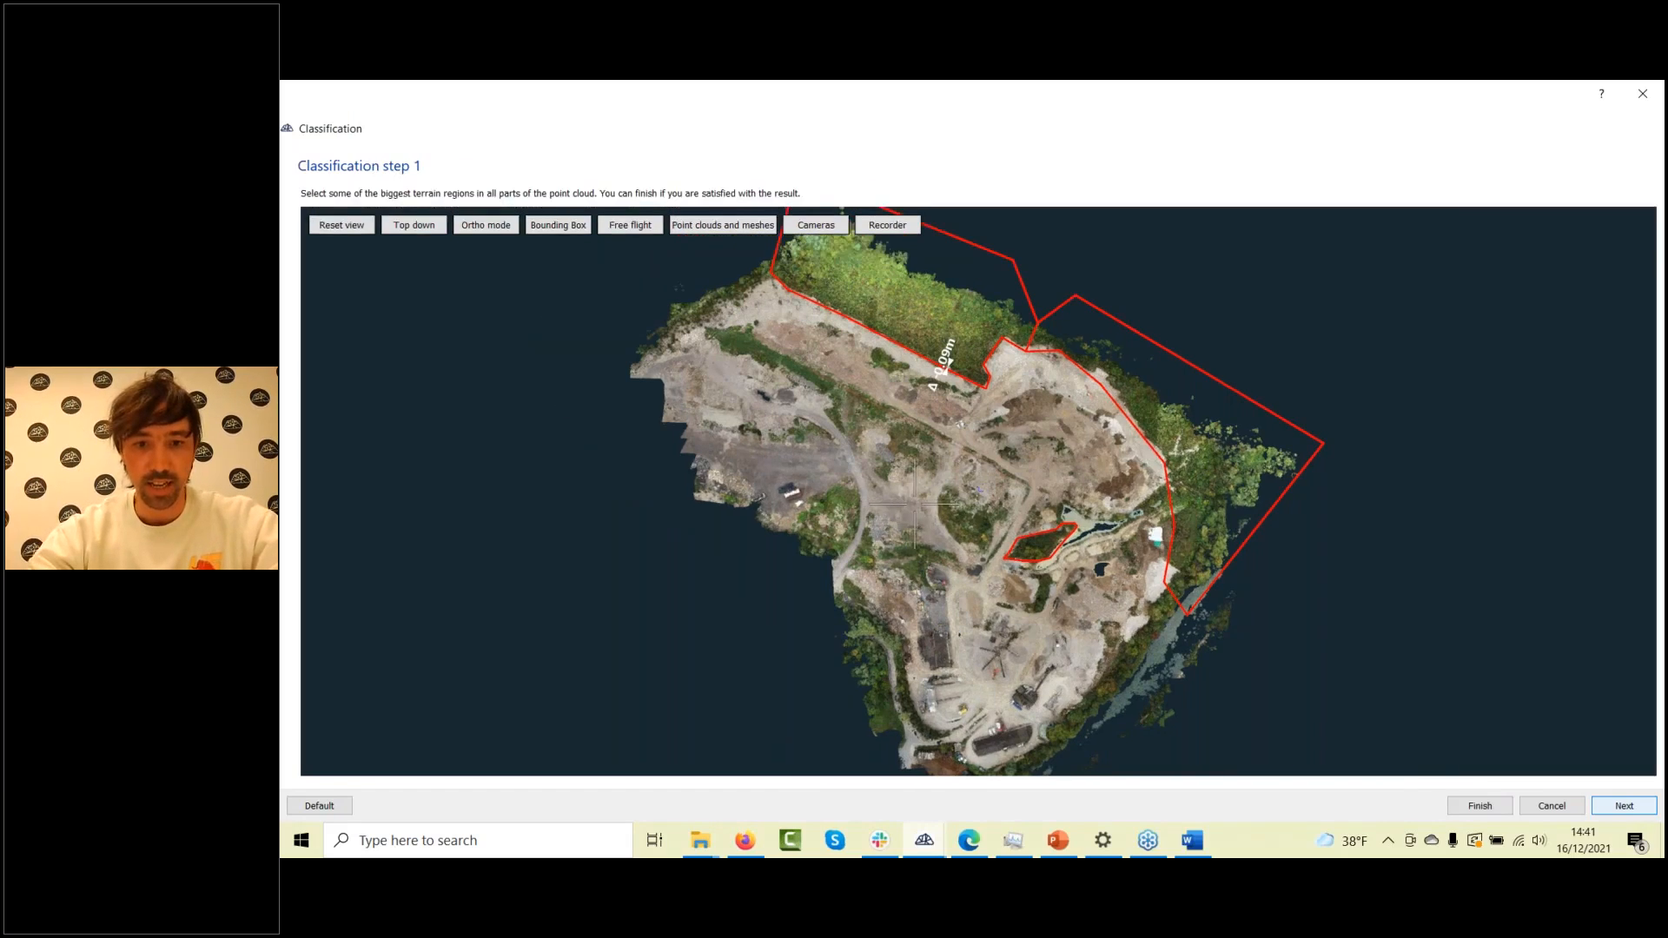
Classify the photogrammetry cloud's ground, using the quarry's large bare surface as the terrain region in classification step 1
mouse_move(916, 503)
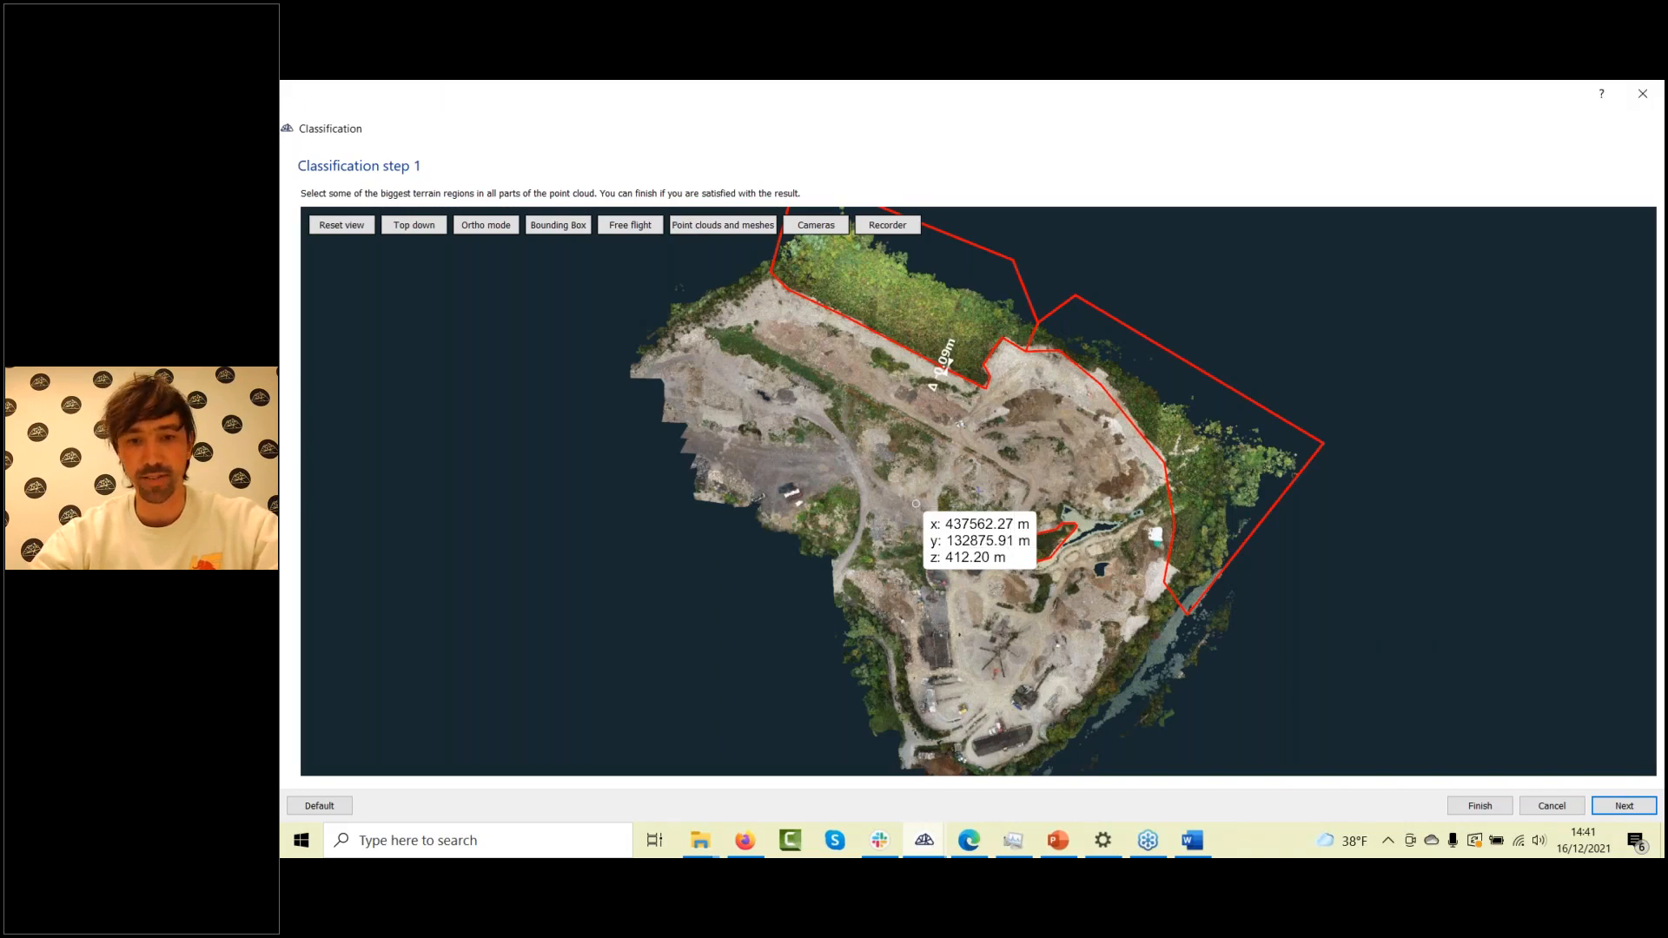
left_click(1035, 540)
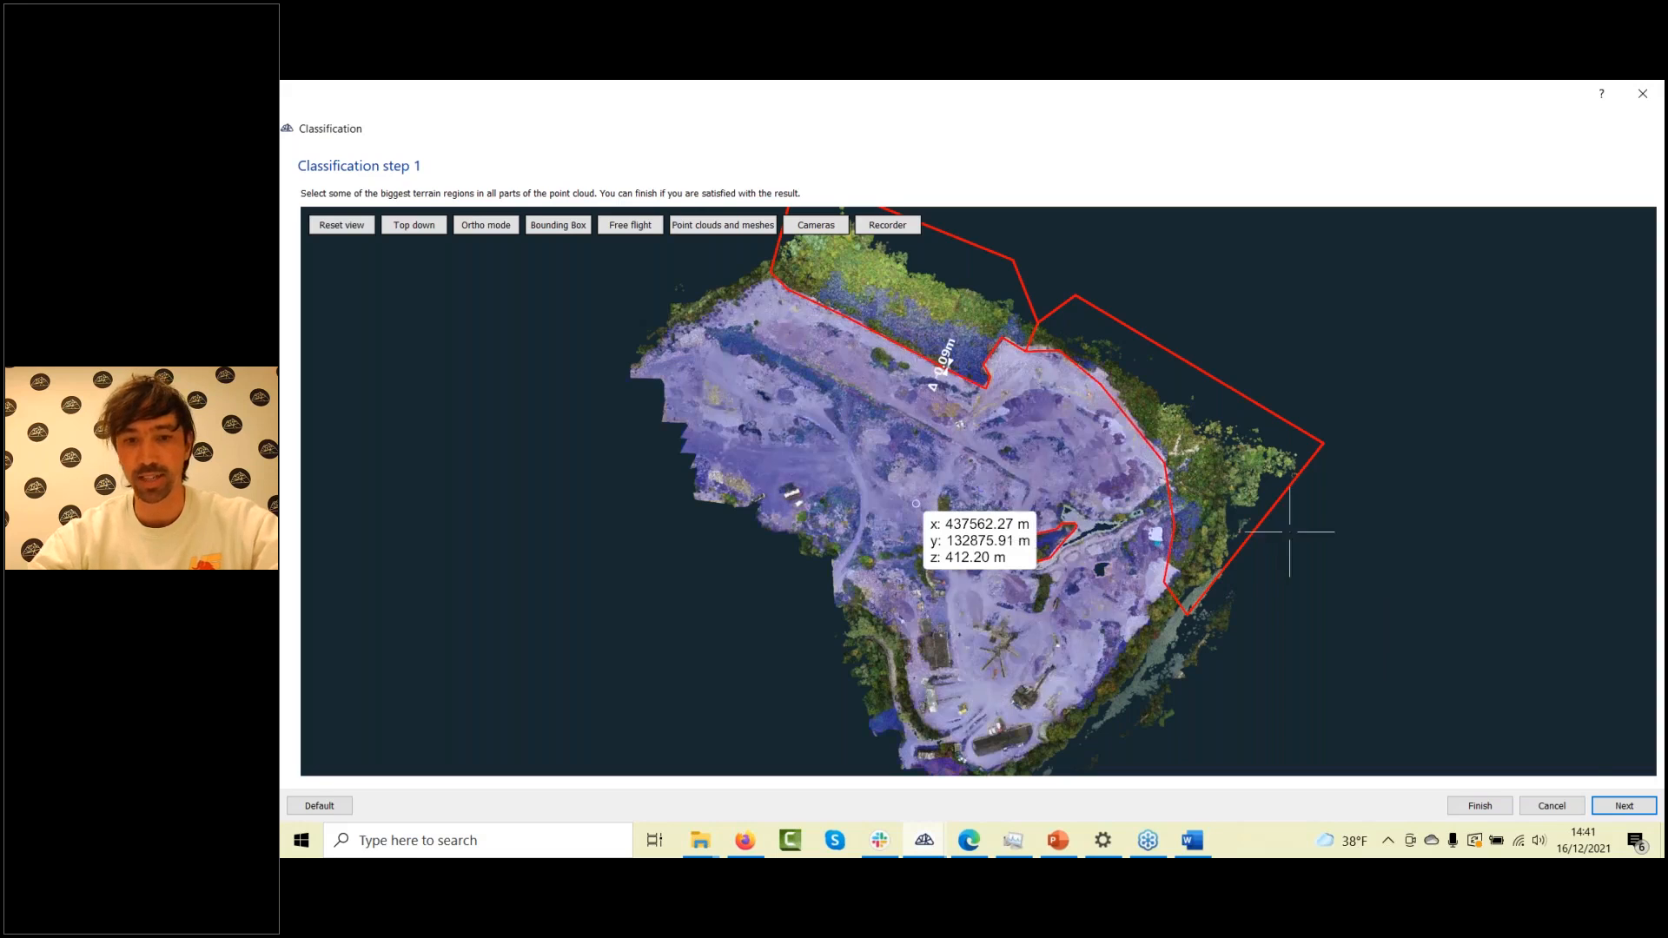
left_click(1624, 806)
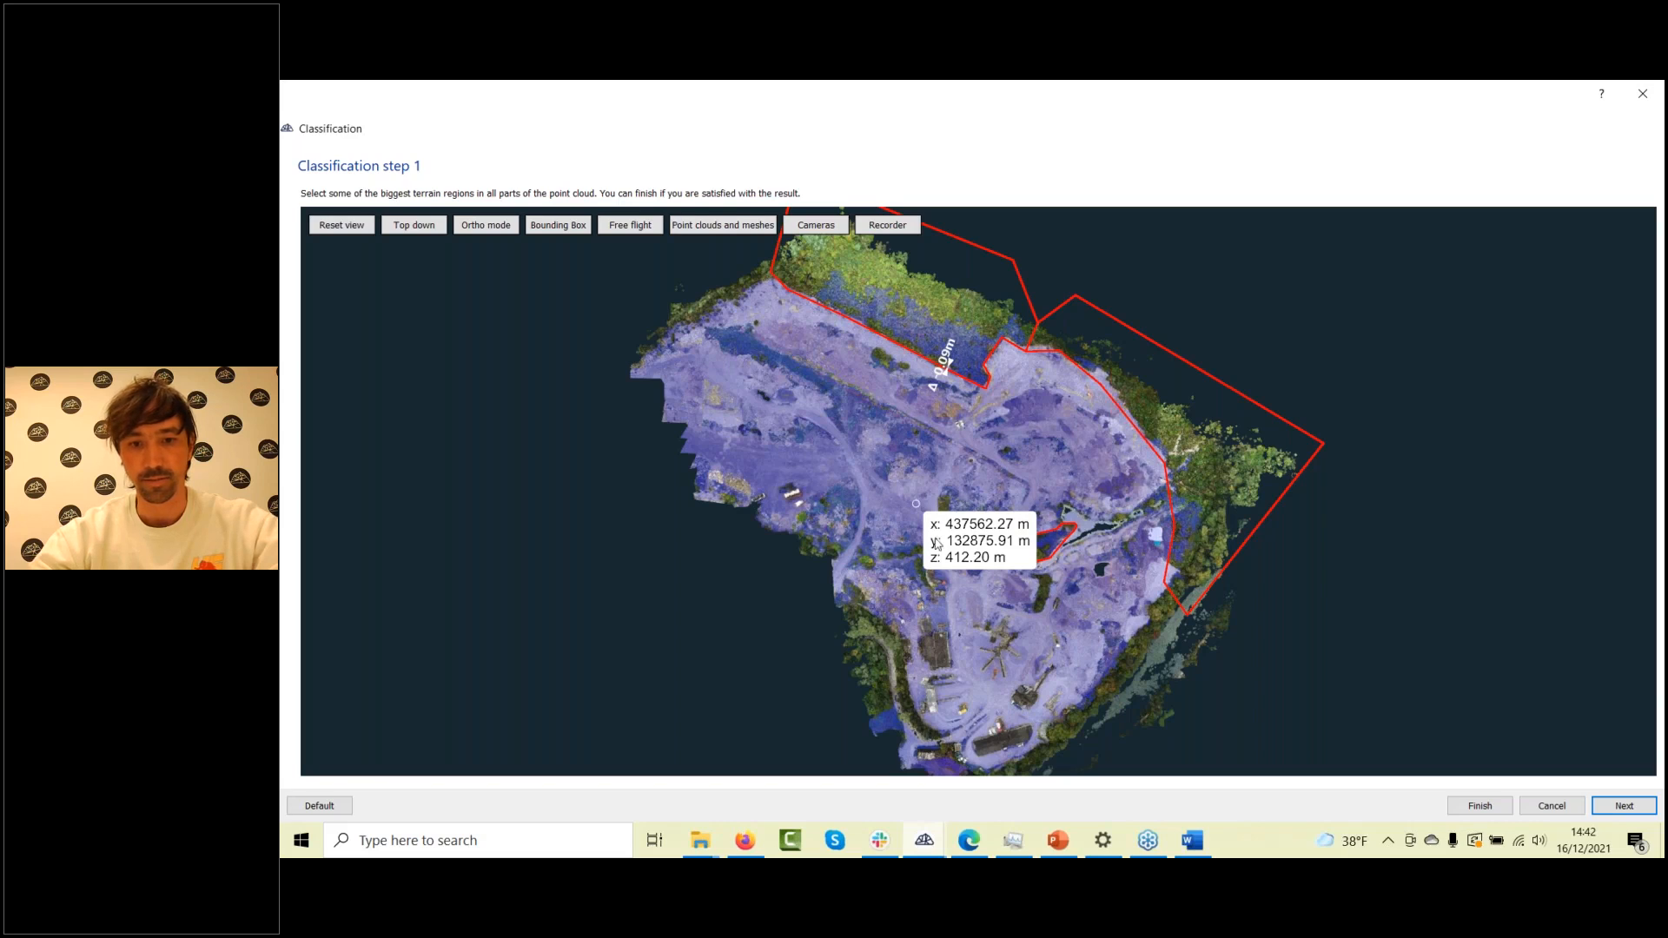
left_click(1624, 806)
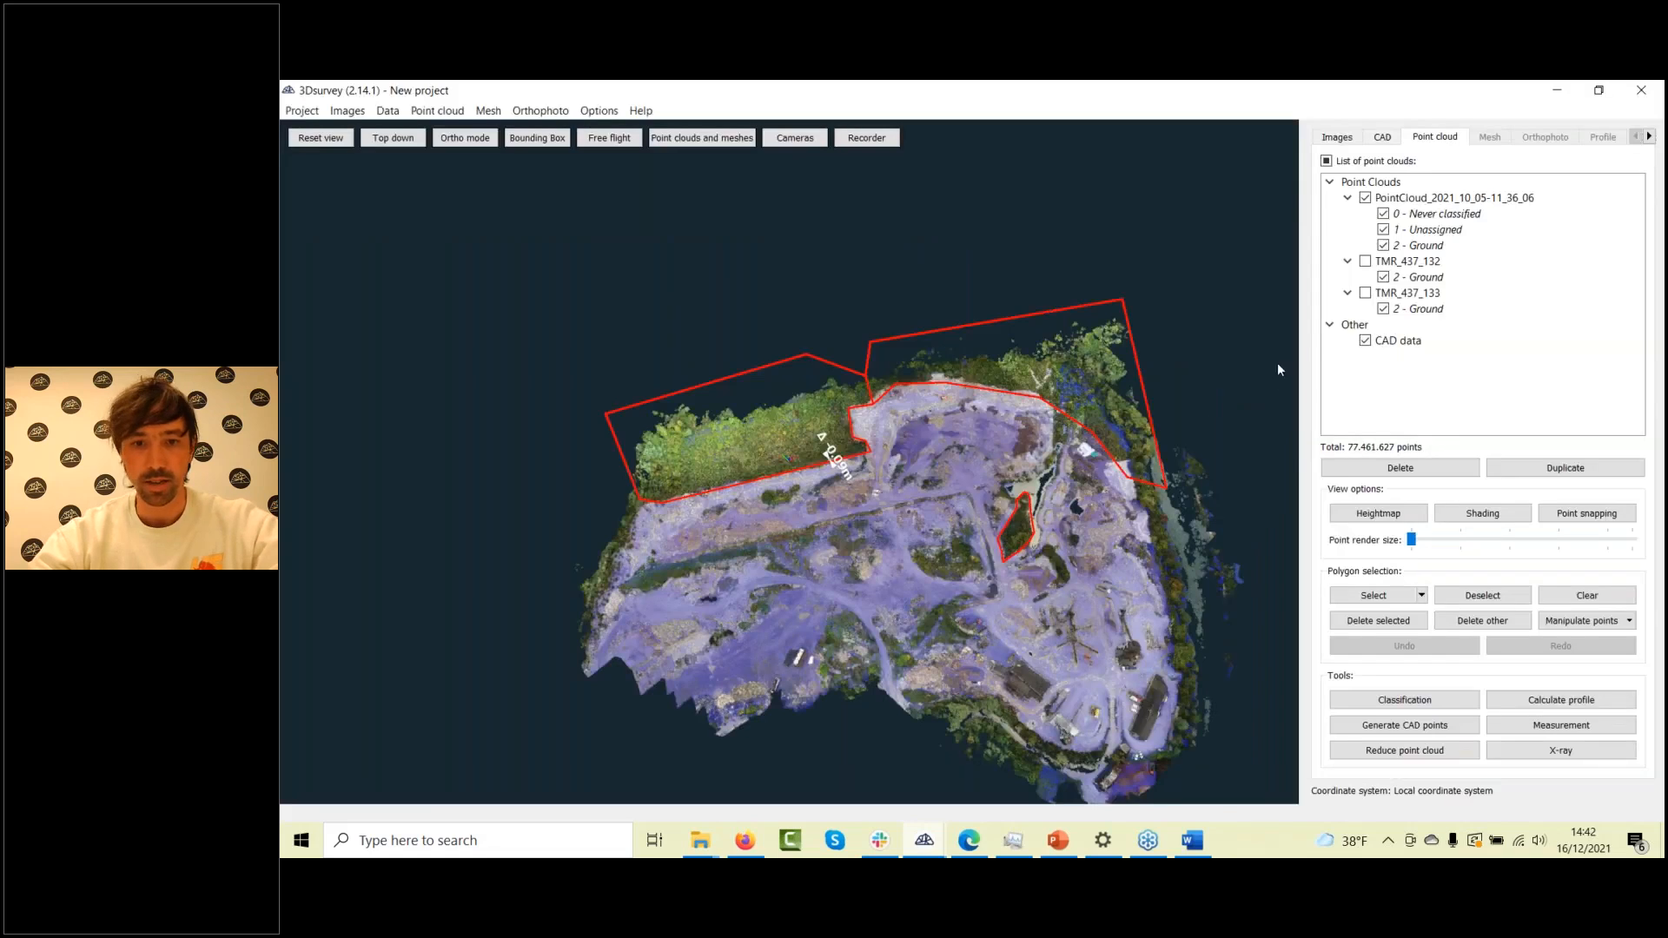
Hide the Unassigned class of the photogrammetry cloud and examine the remaining ground points in and around the vegetation outlines
left_click(1383, 229)
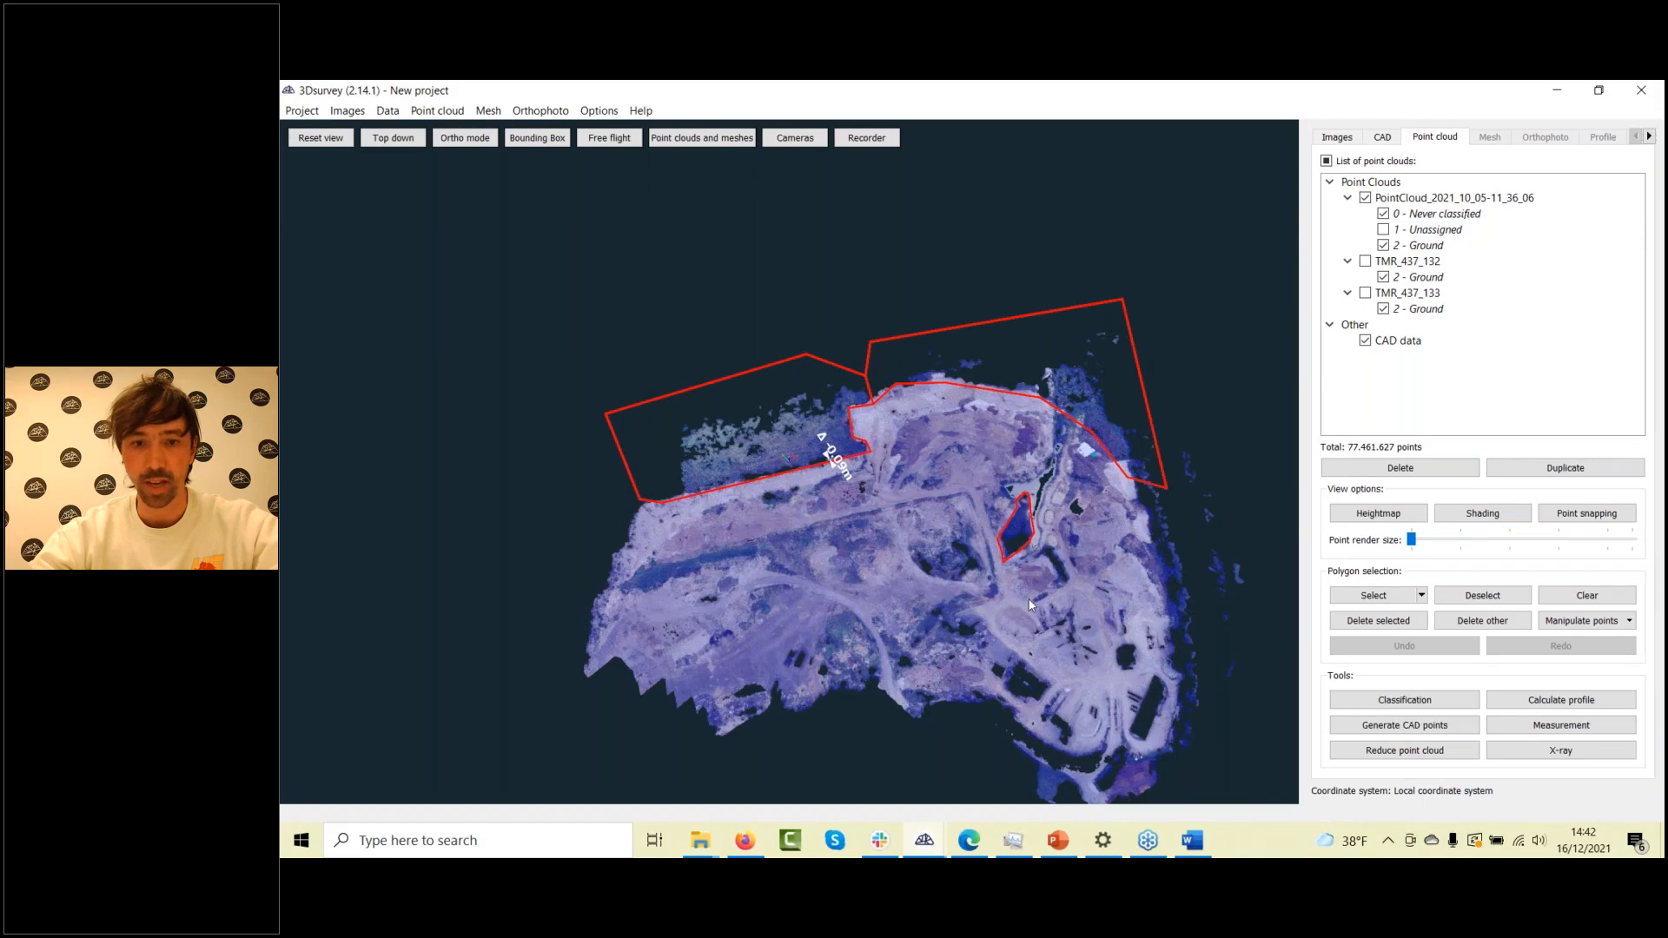
scroll(1042, 608, "up", 3)
left_click_drag(972, 557, 966, 548)
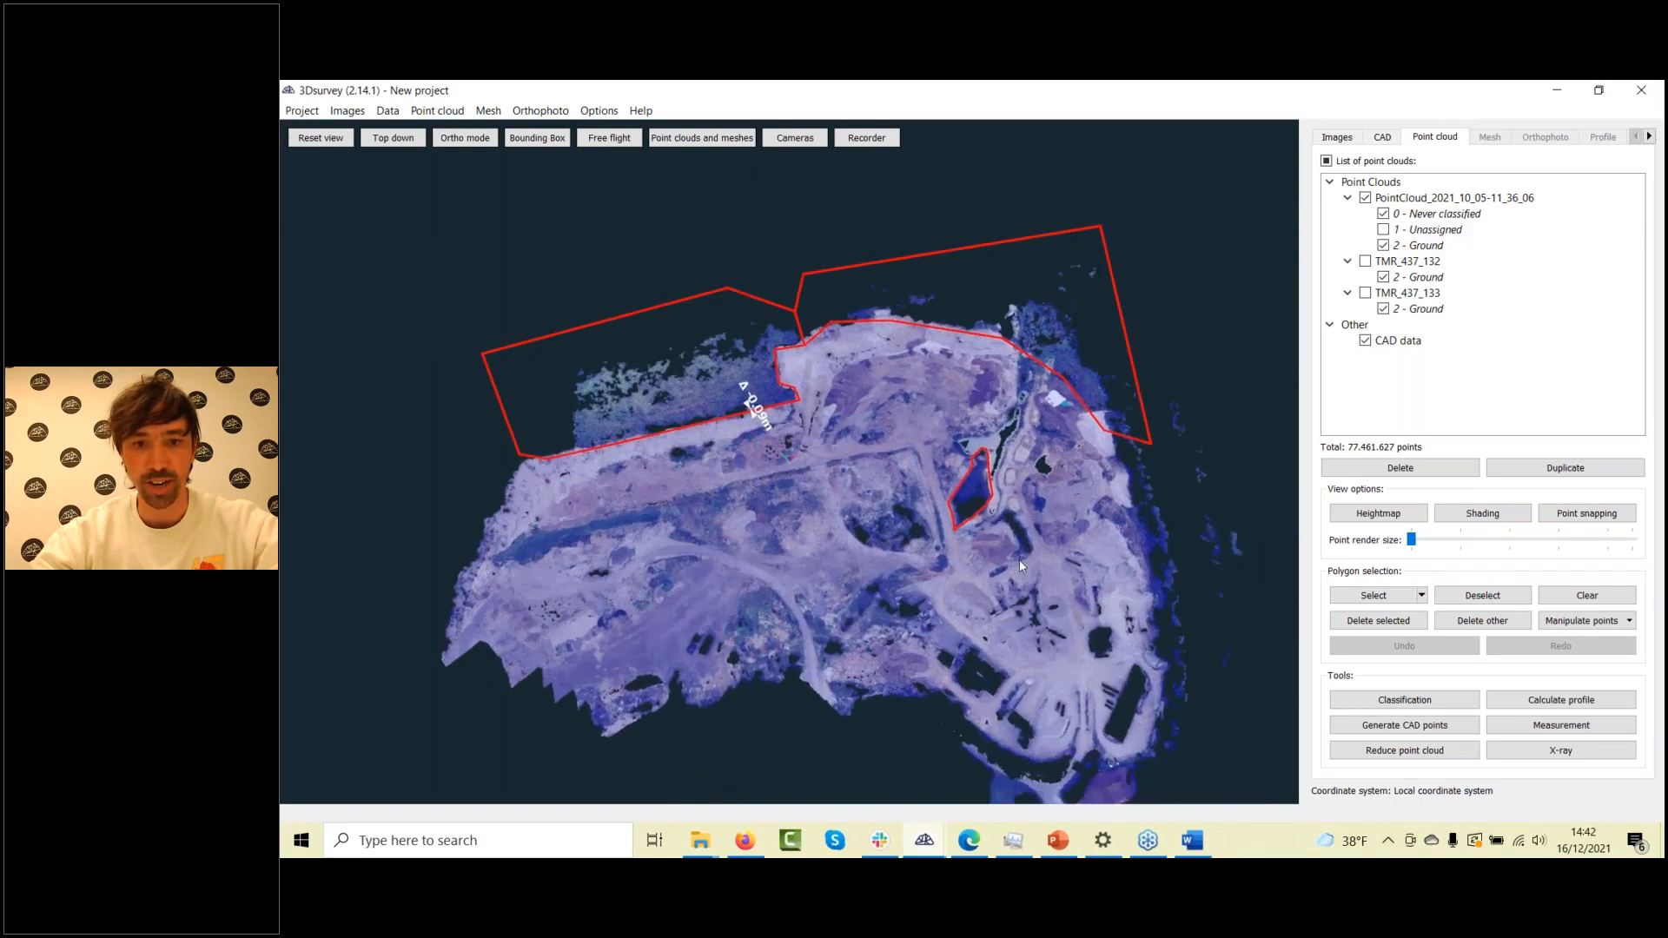
scroll(1016, 554, "up", 4)
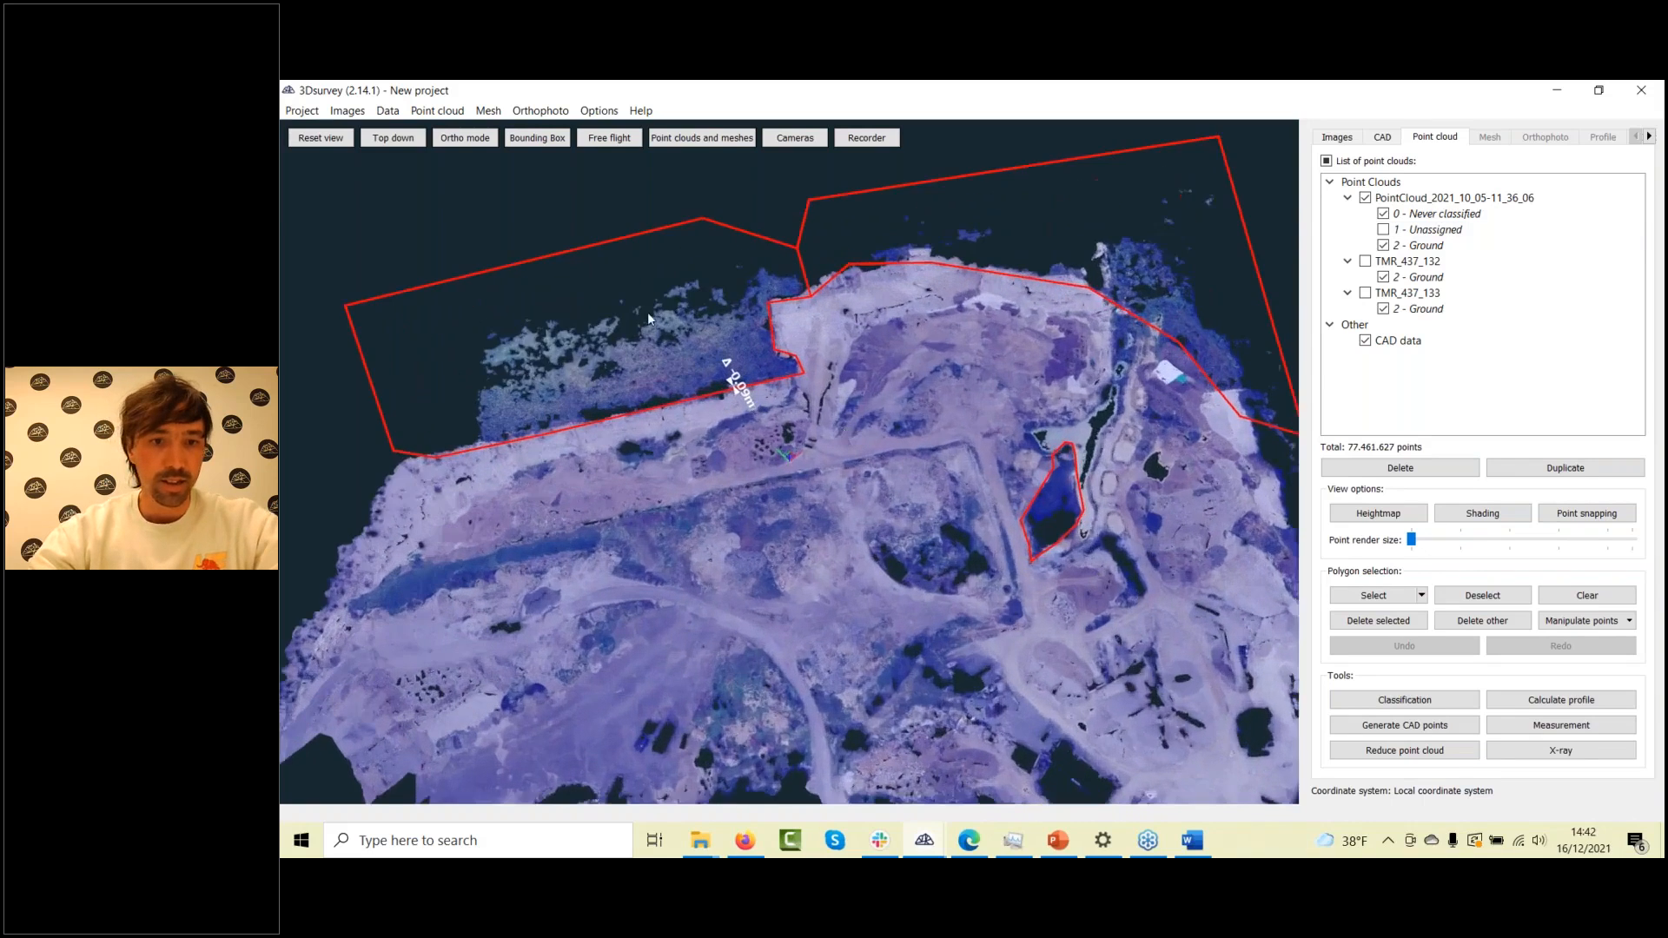
scroll(765, 330, "up", 6)
left_click_drag(778, 331, 920, 460)
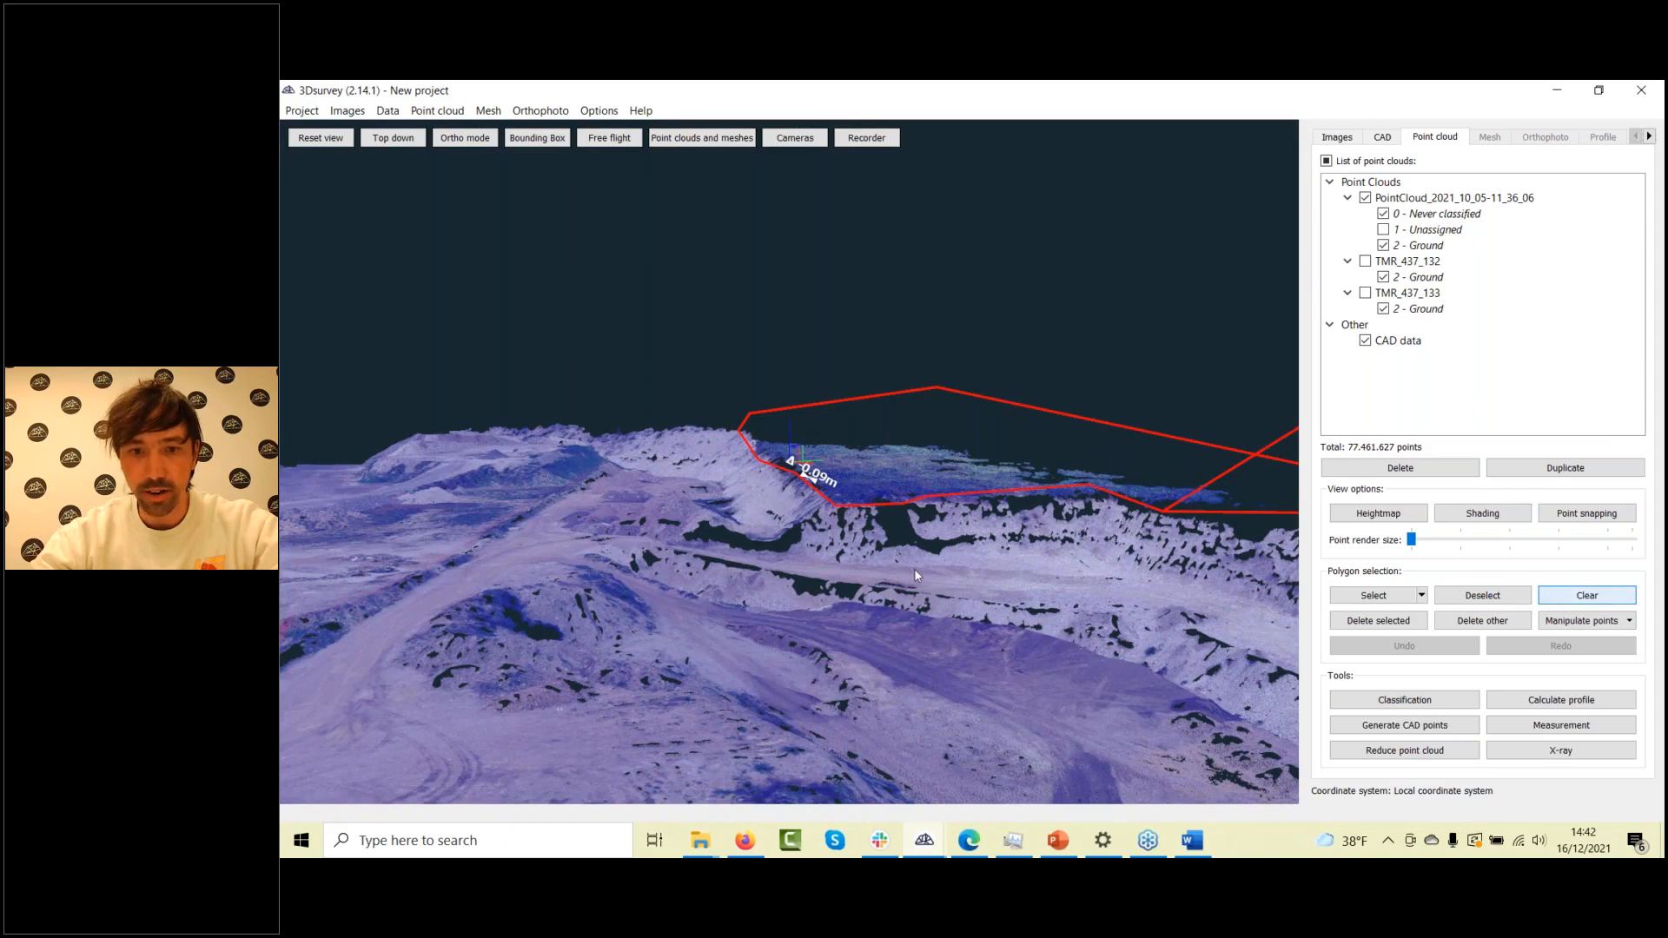
left_click_drag(914, 571, 914, 481)
scroll(929, 564, "up", 6)
scroll(971, 640, "down", 5)
scroll(931, 592, "down", 3)
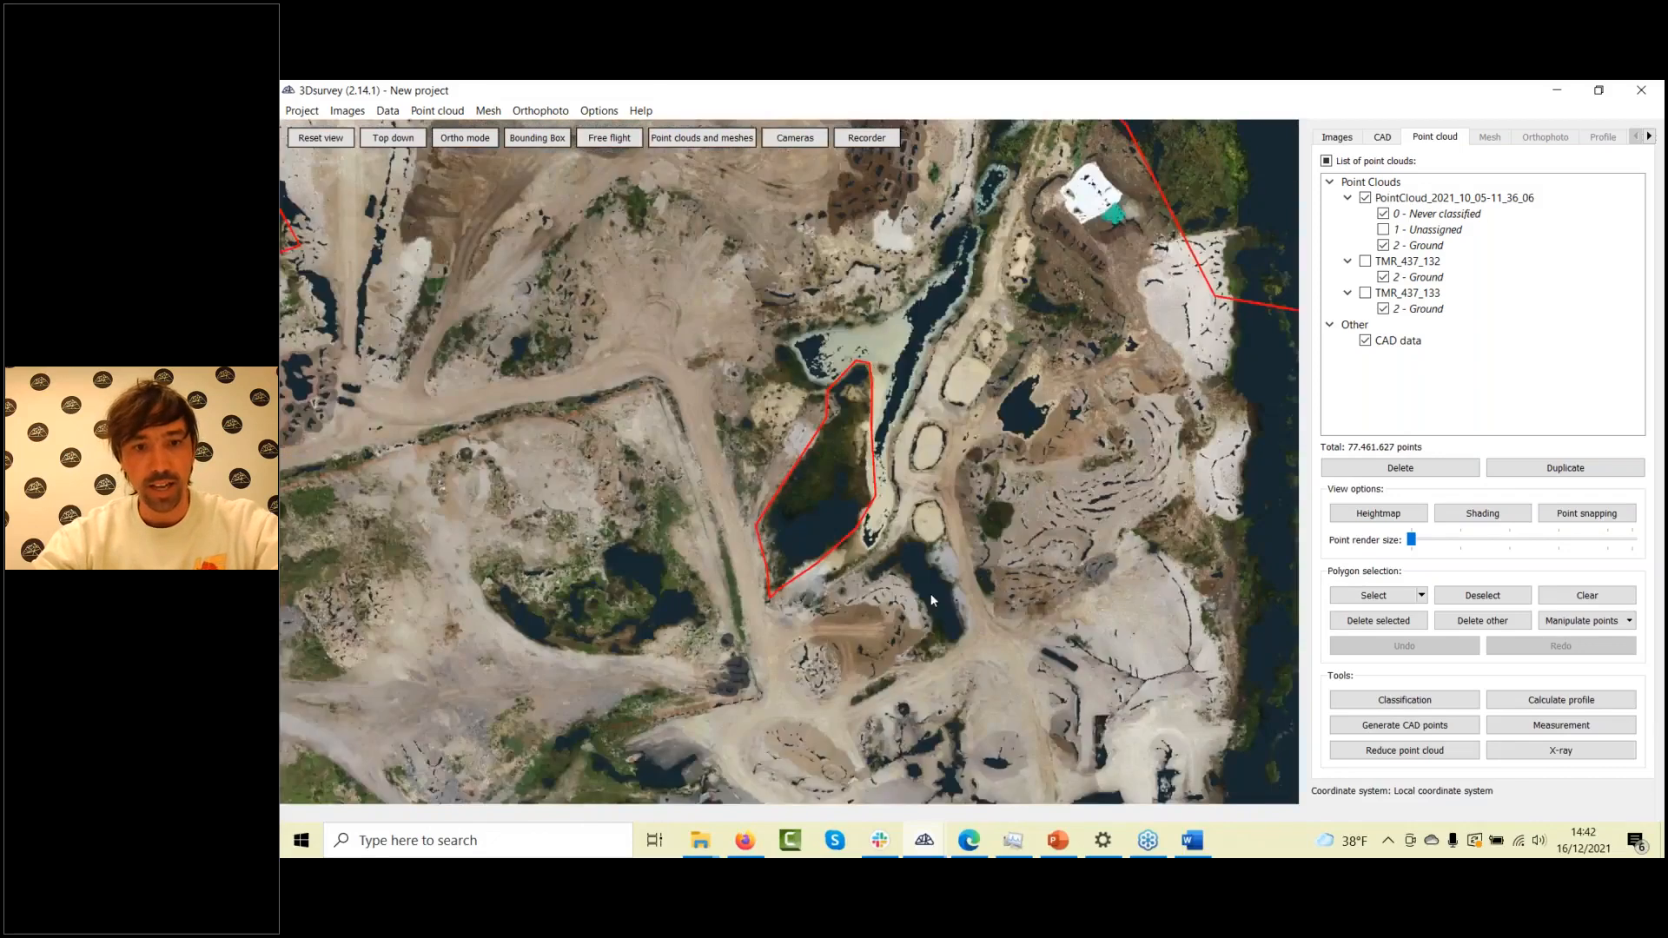
scroll(930, 593, "down", 10)
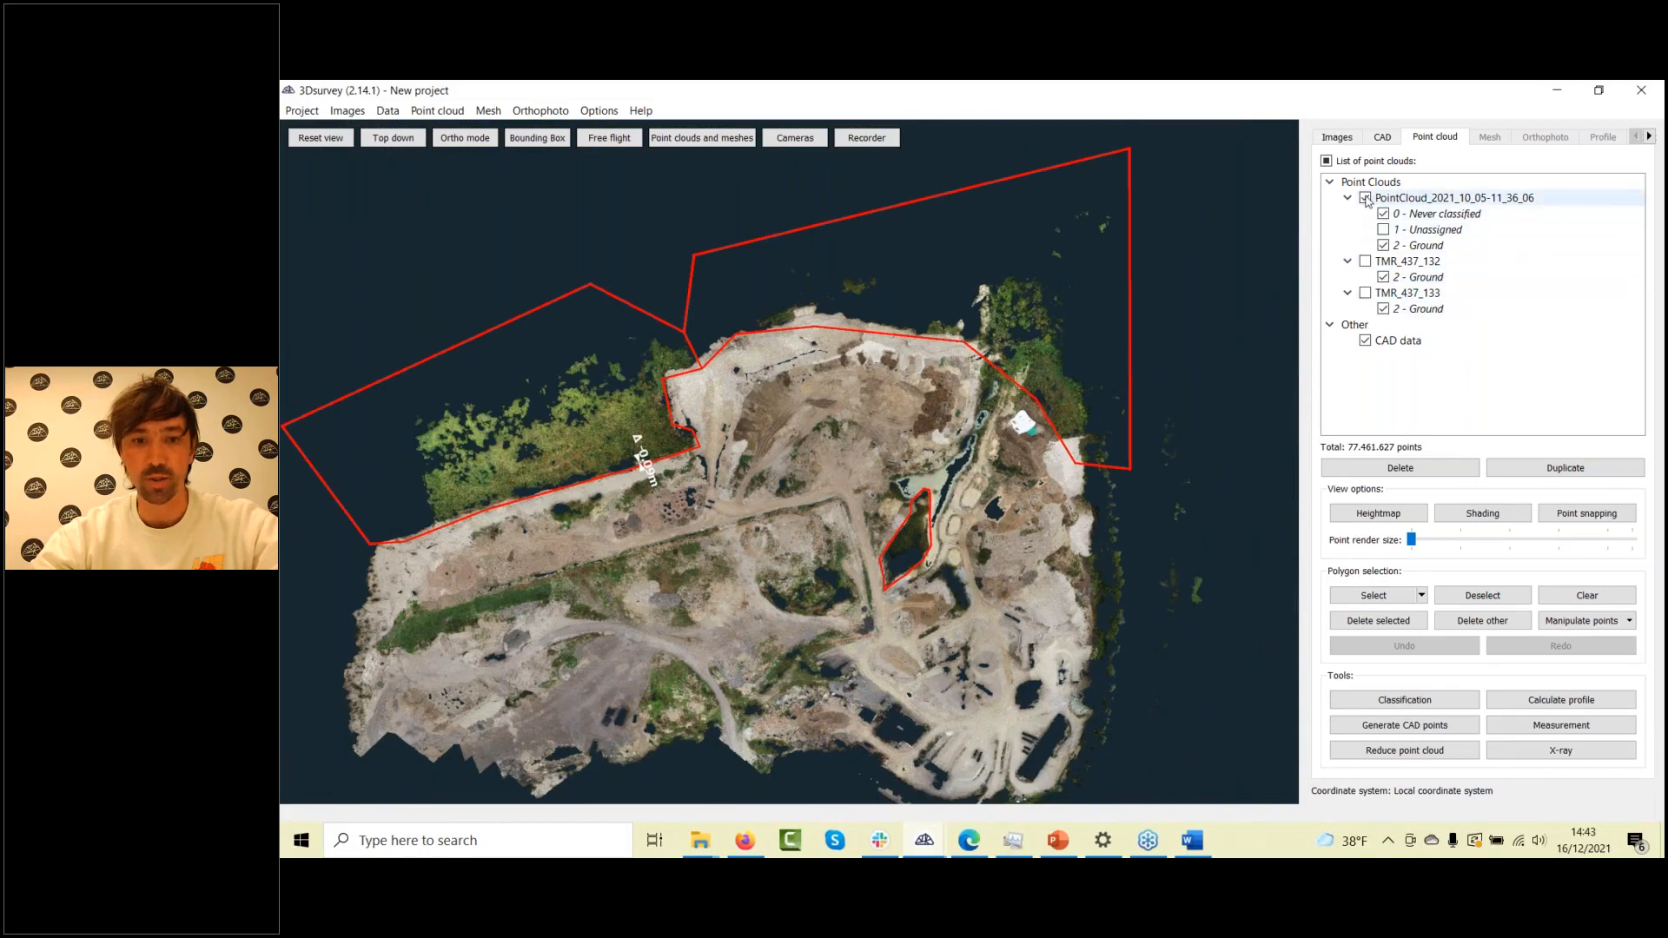
Hide the photogrammetry cloud and display both LIDAR clouds, TMR_437_132 and TMR_437_133, beneath the outlines
left_click(1365, 198)
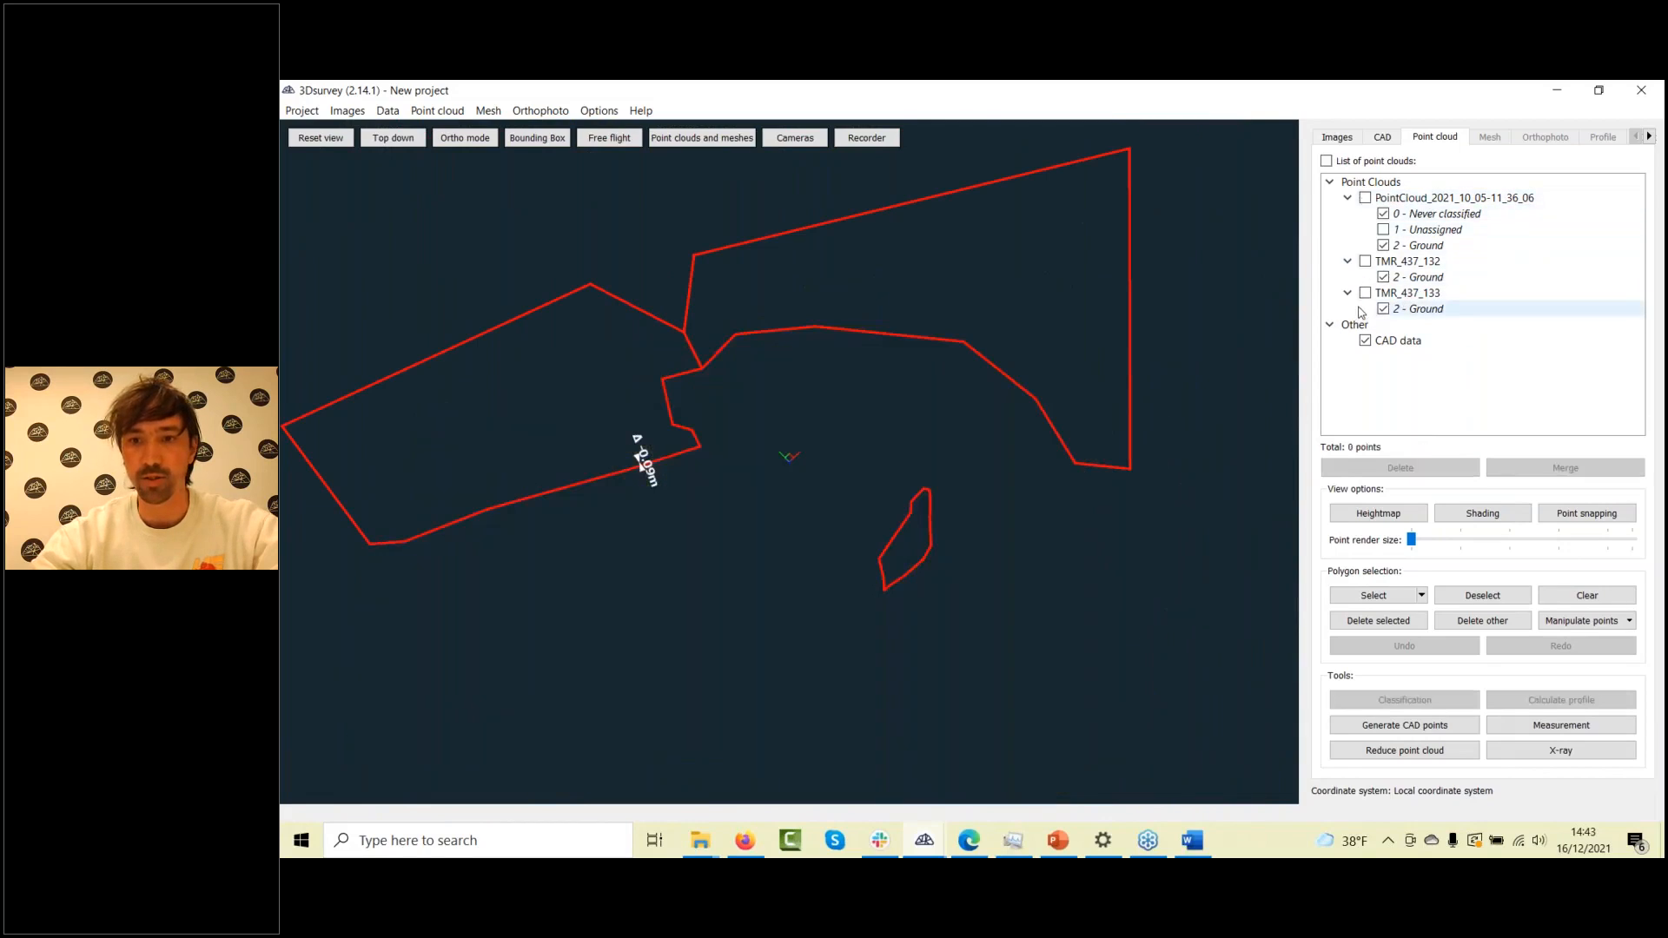
left_click(1365, 261)
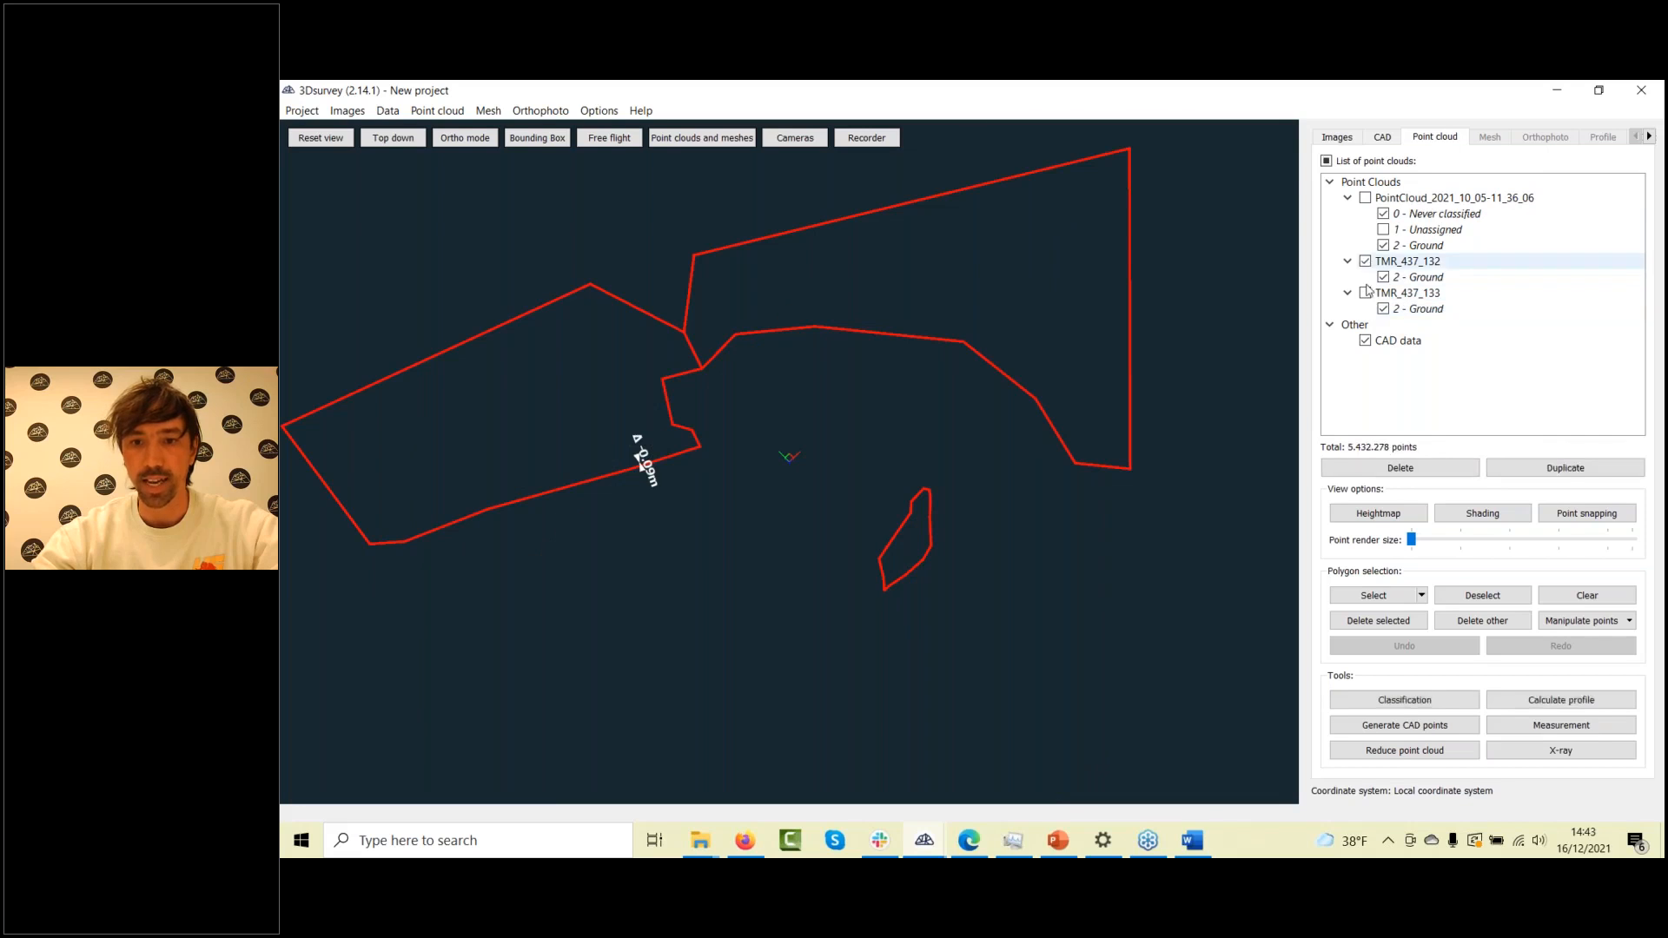
left_click(1364, 292)
scroll(1133, 421, "down", 5)
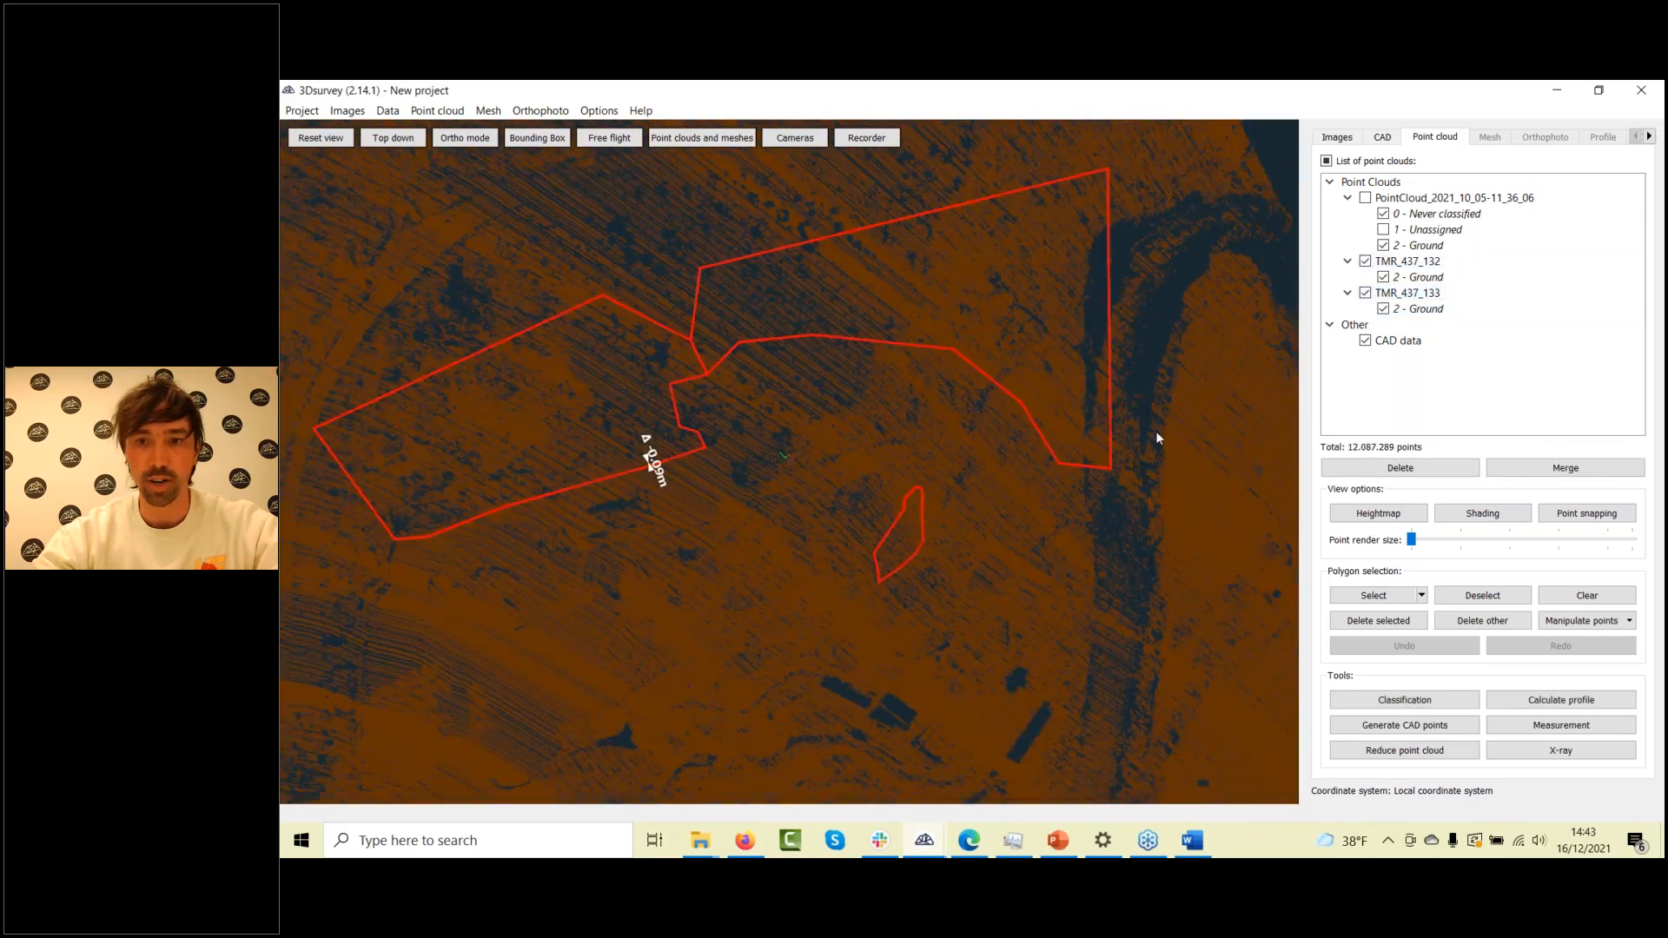
left_click_drag(985, 547, 947, 555)
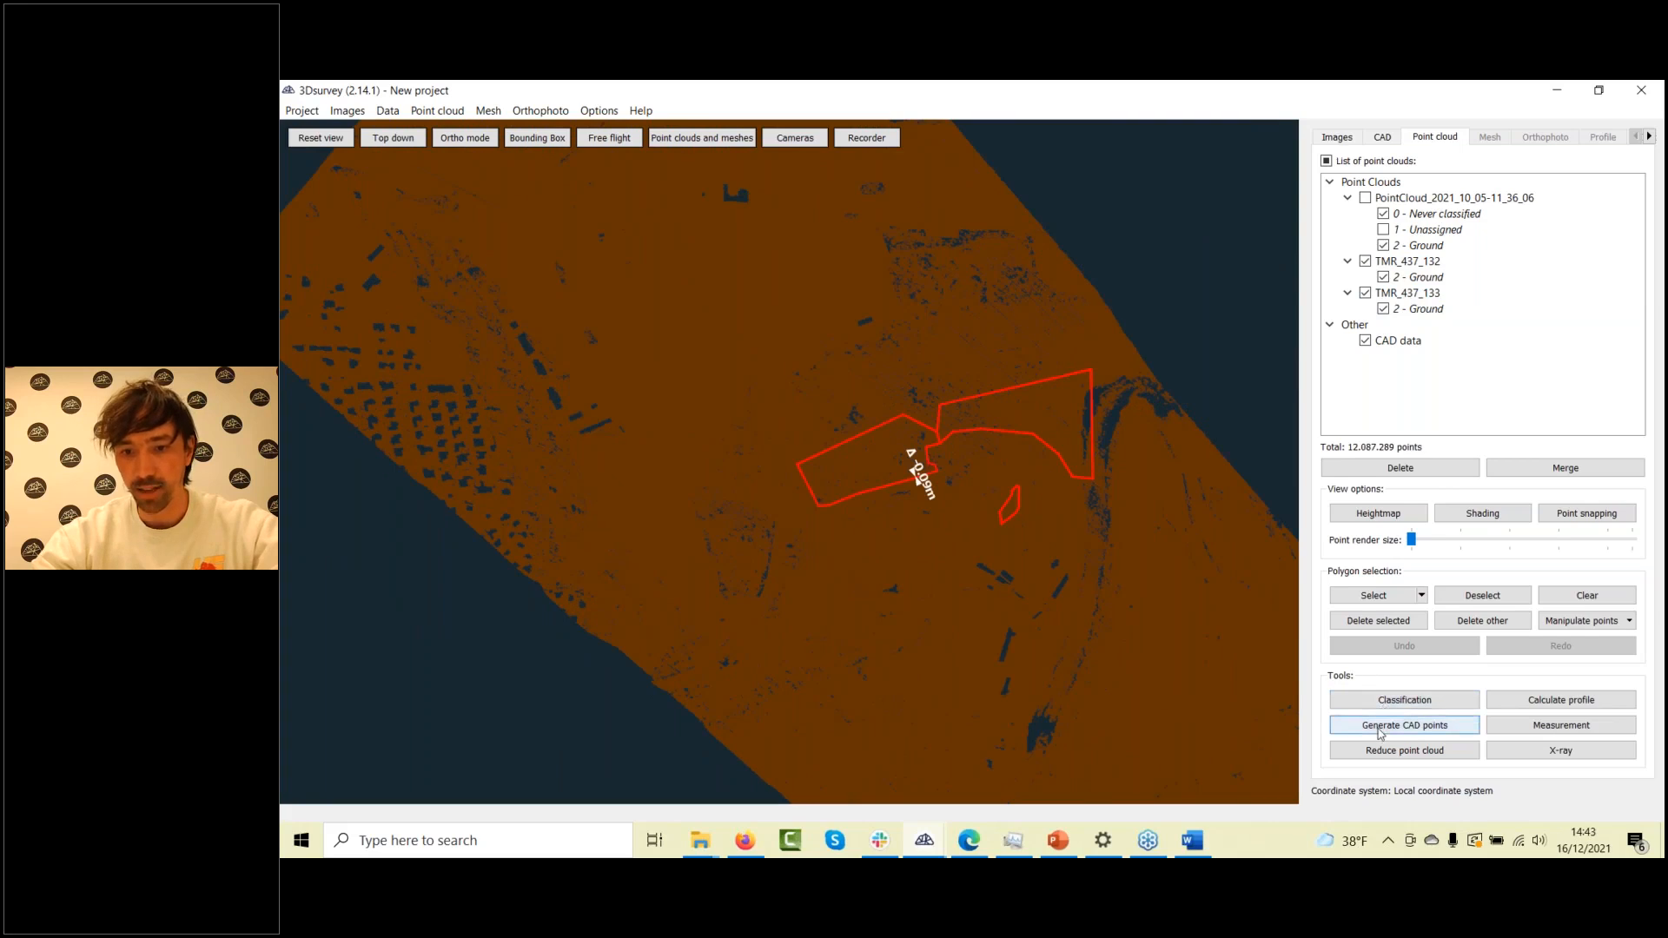
Select the LIDAR points inside the closed outlines from CAD, using only the LIDAR_area layer and excluding Default
left_click(1421, 595)
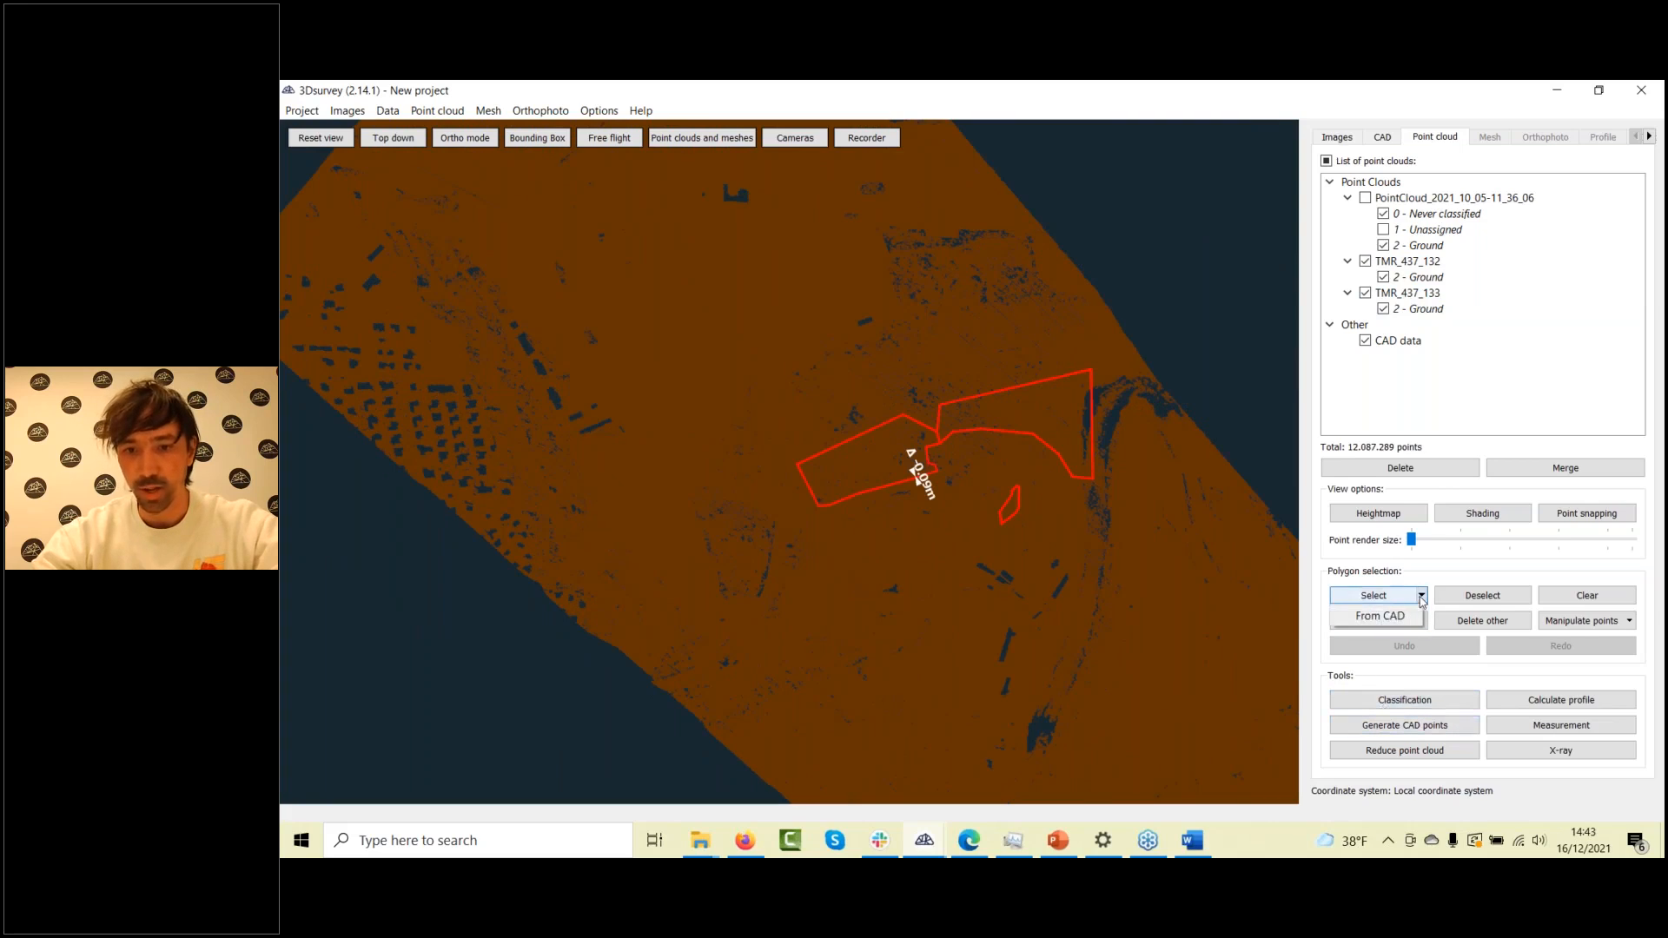
left_click(1400, 620)
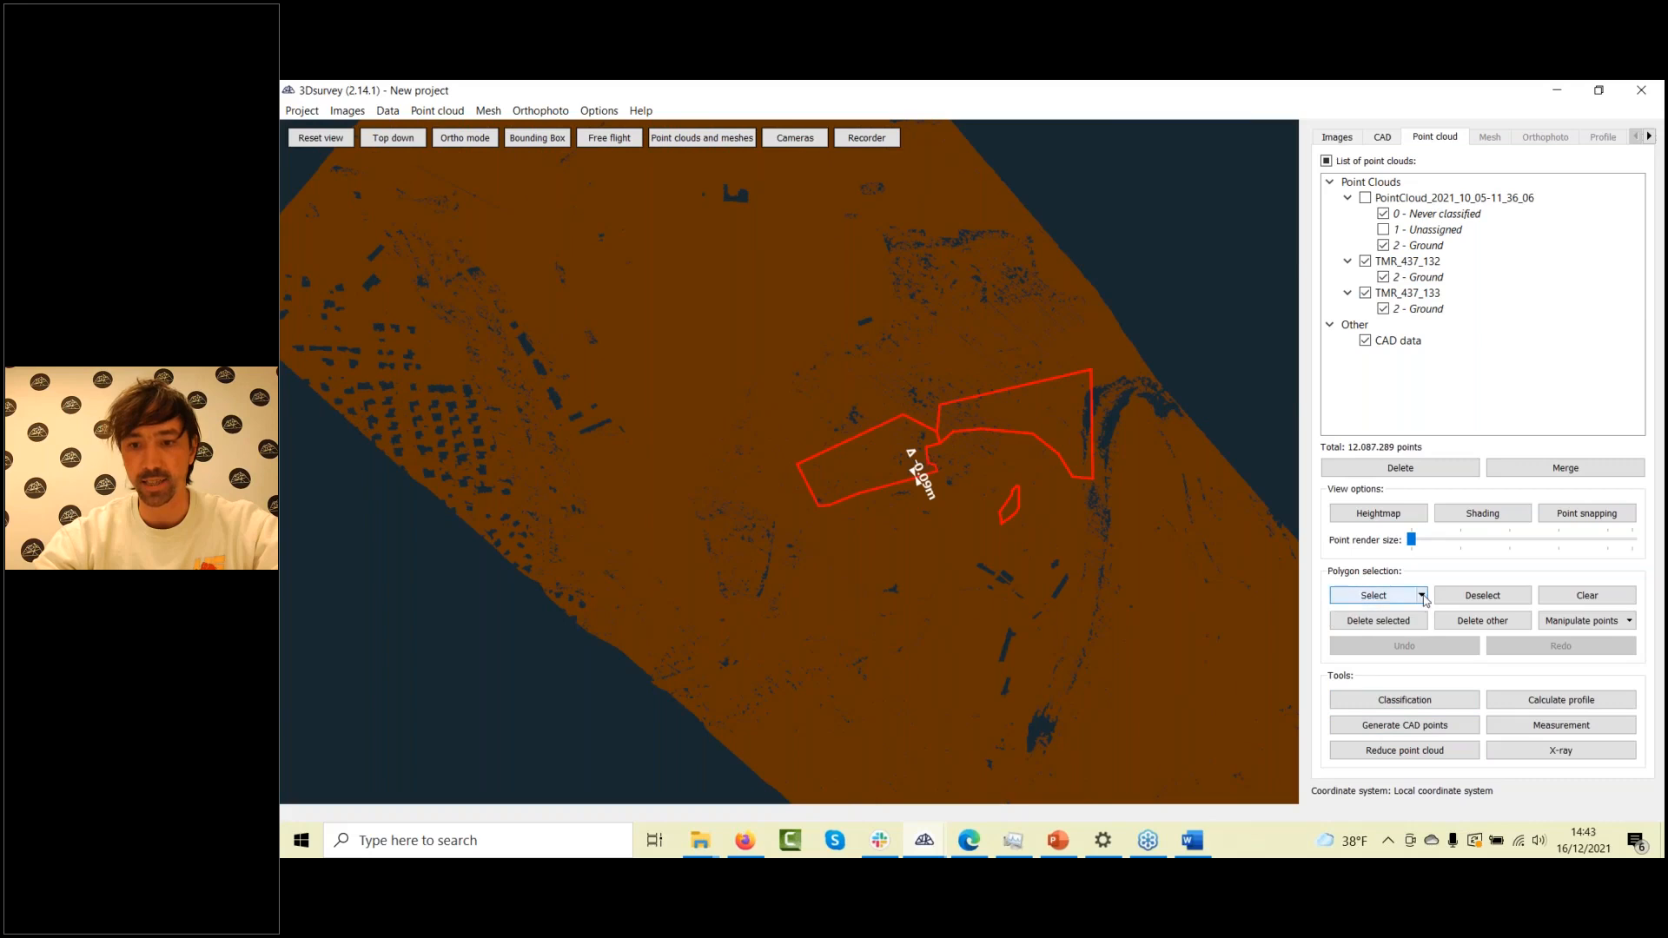
left_click(1422, 595)
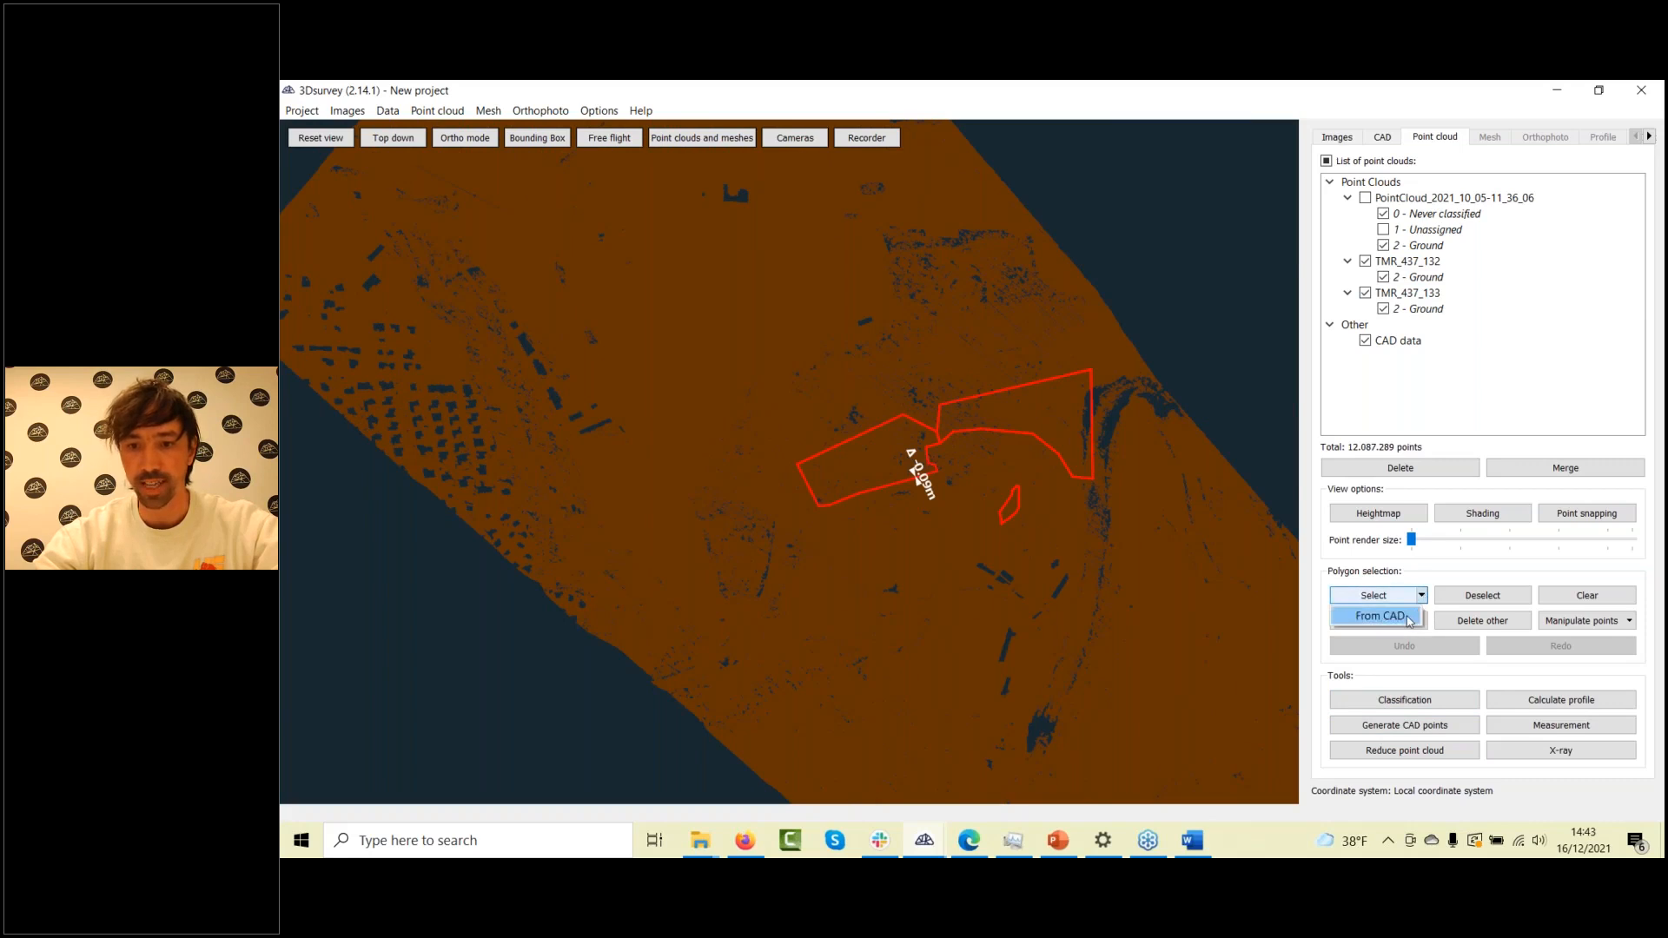
left_click(1390, 614)
left_click(920, 376)
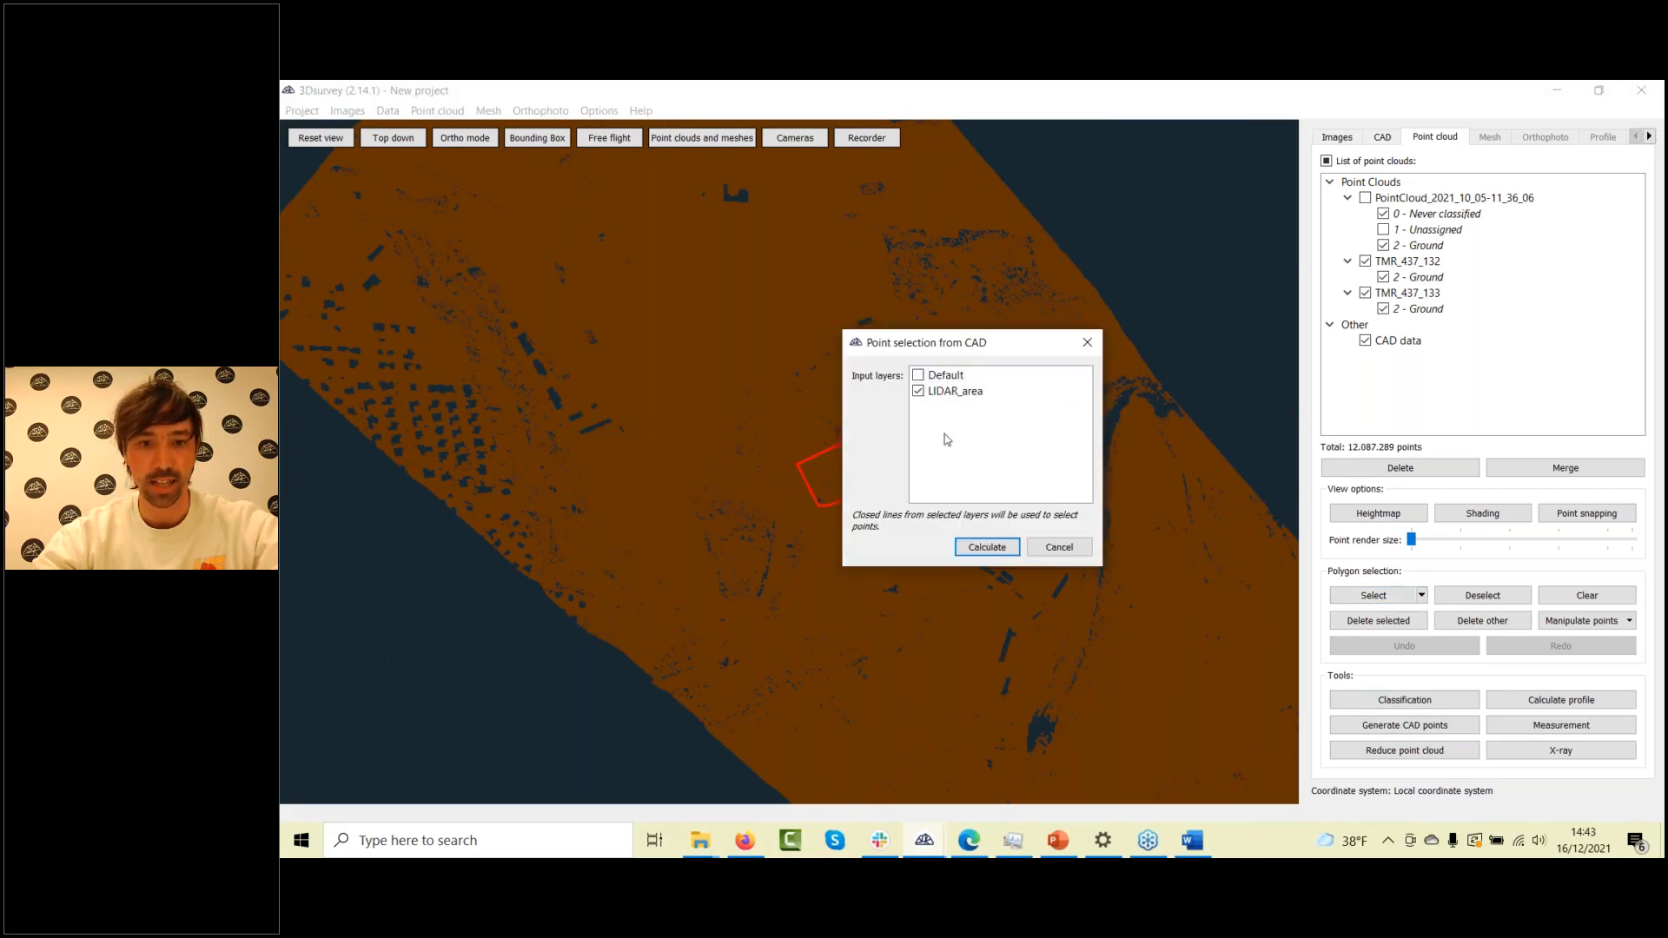
left_click(990, 549)
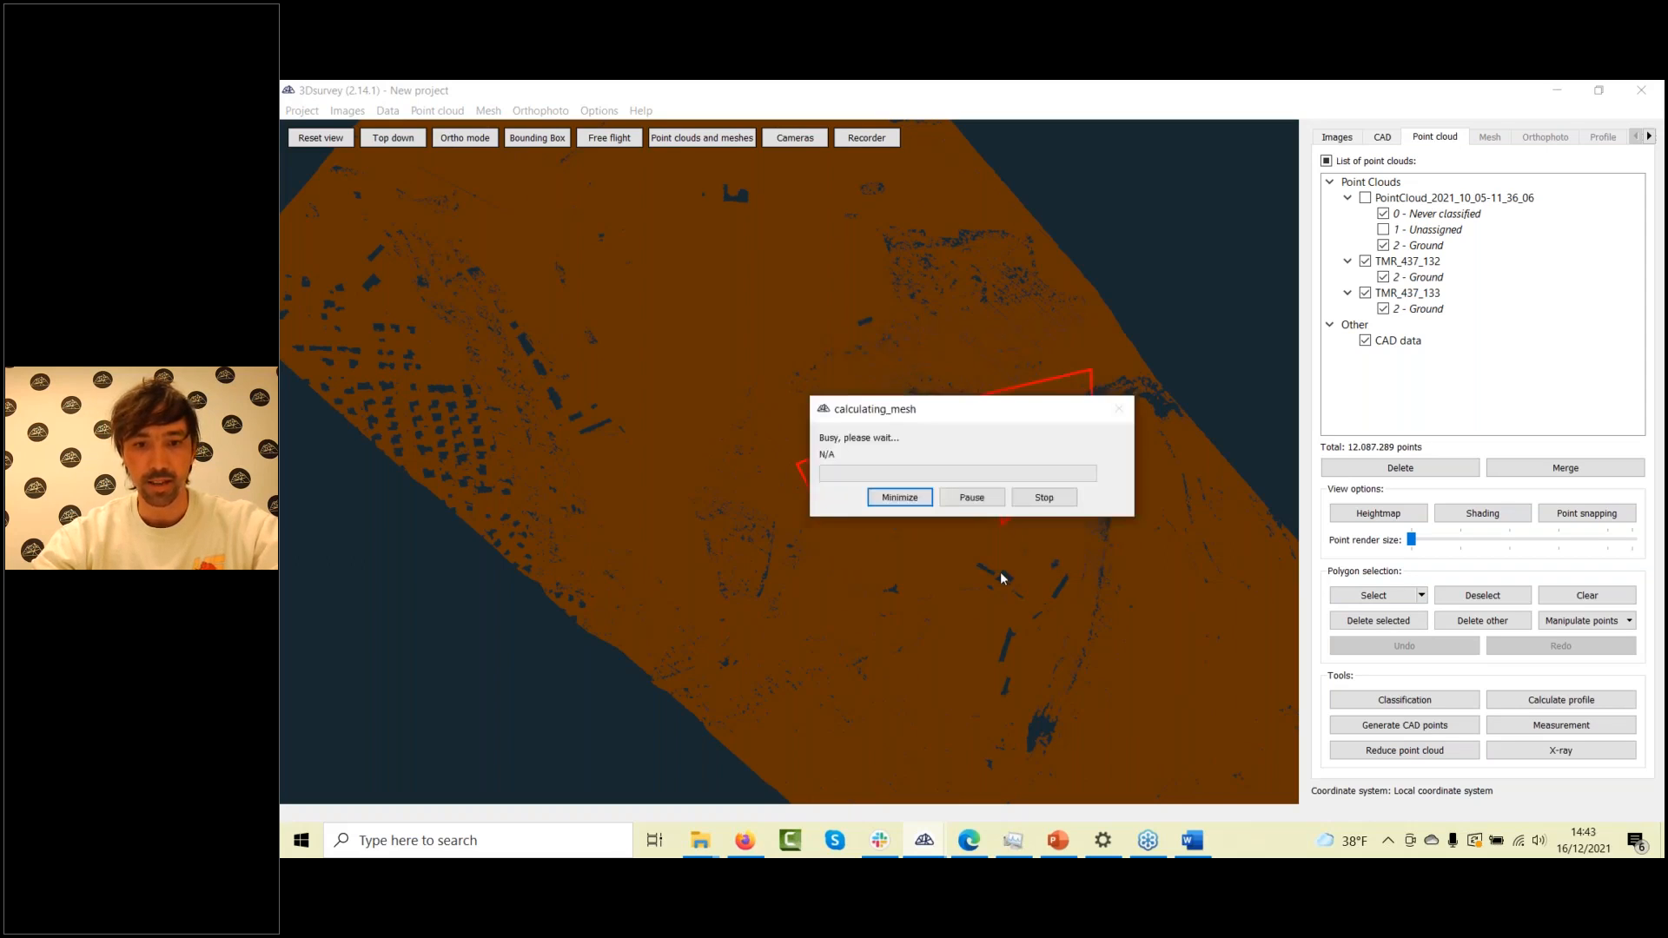
left_click_drag(994, 412, 1052, 227)
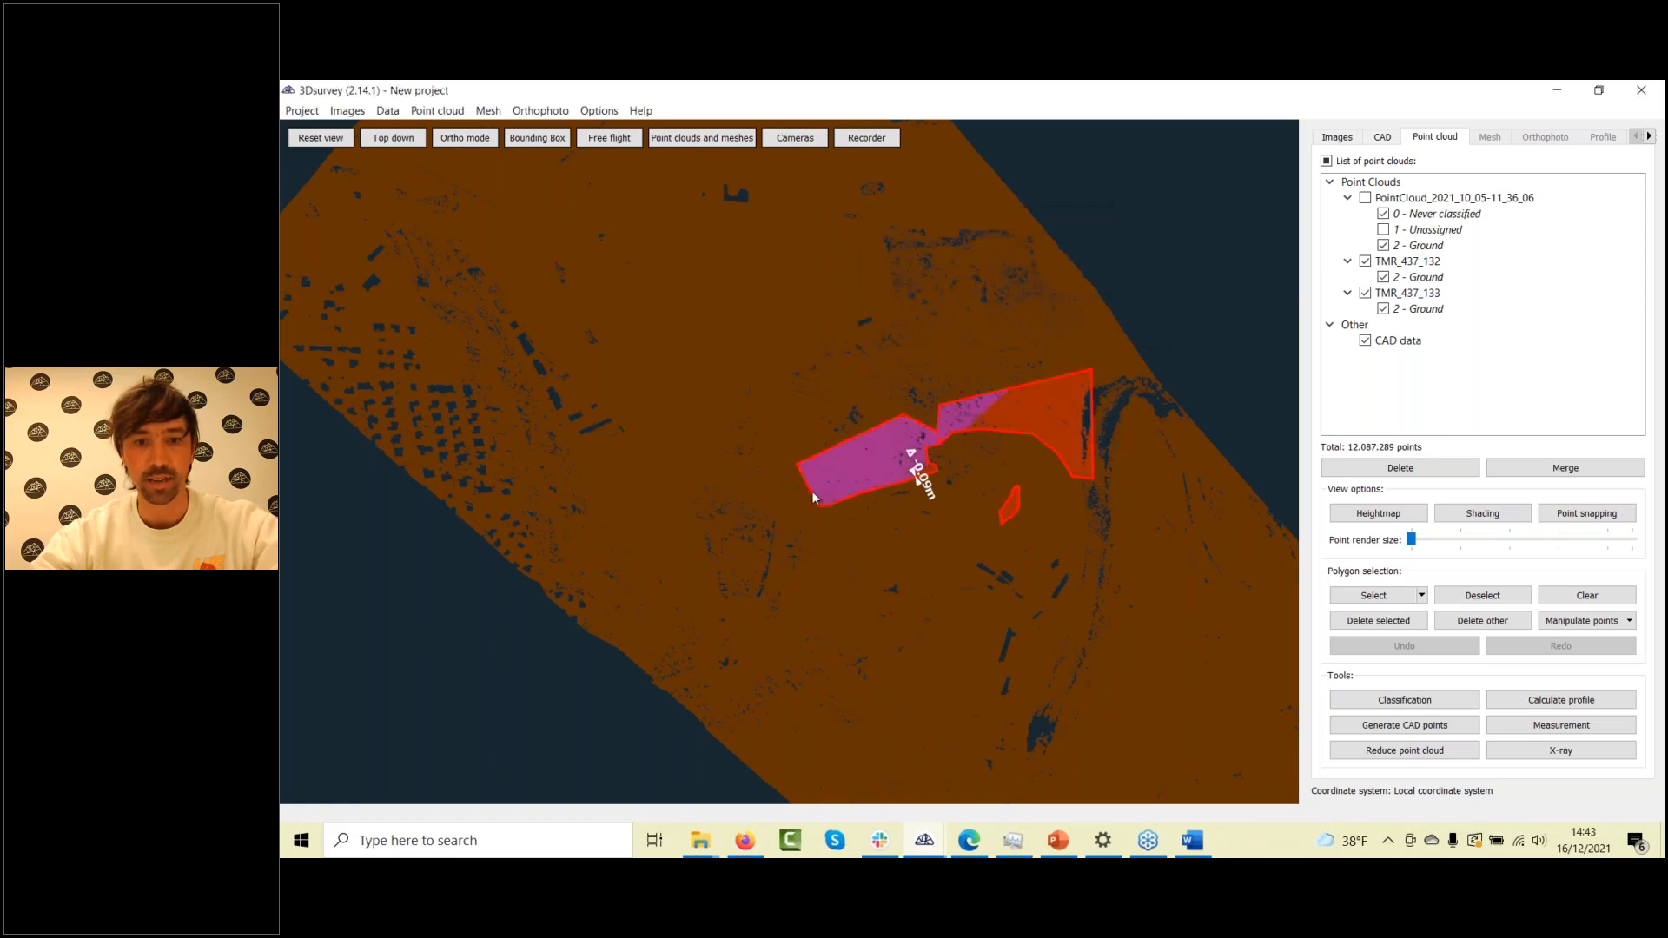
Delete all LIDAR points outside the three selected vegetation areas
scroll(1021, 513, "up", 5)
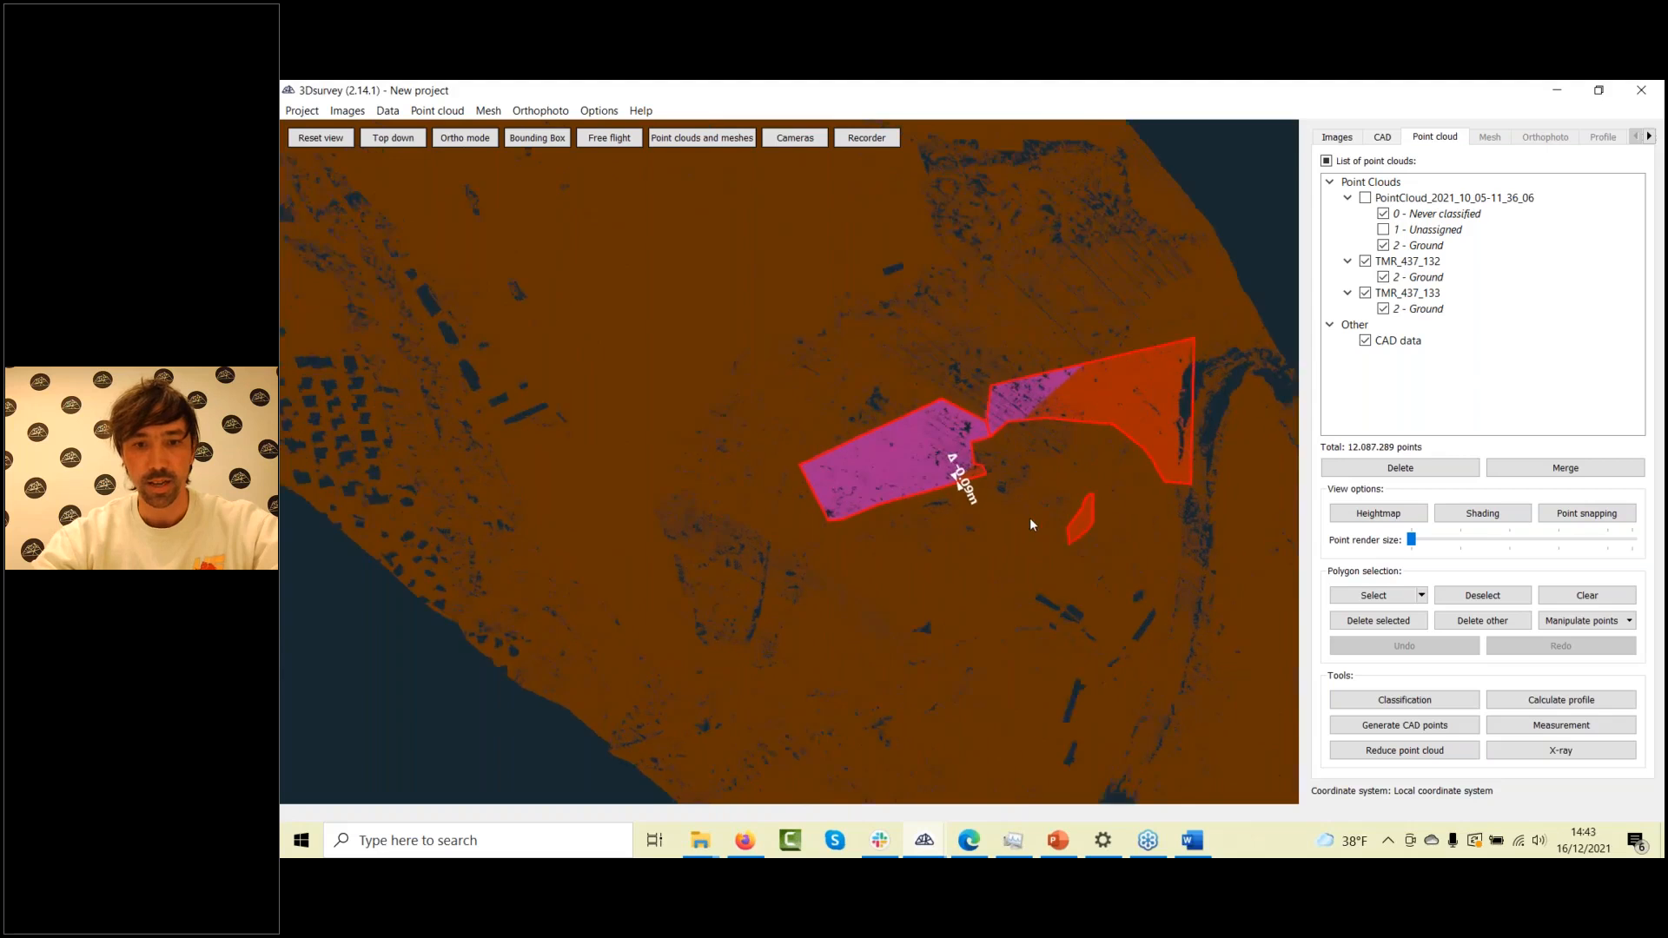
left_click_drag(821, 556, 1055, 487)
scroll(960, 399, "up", 2)
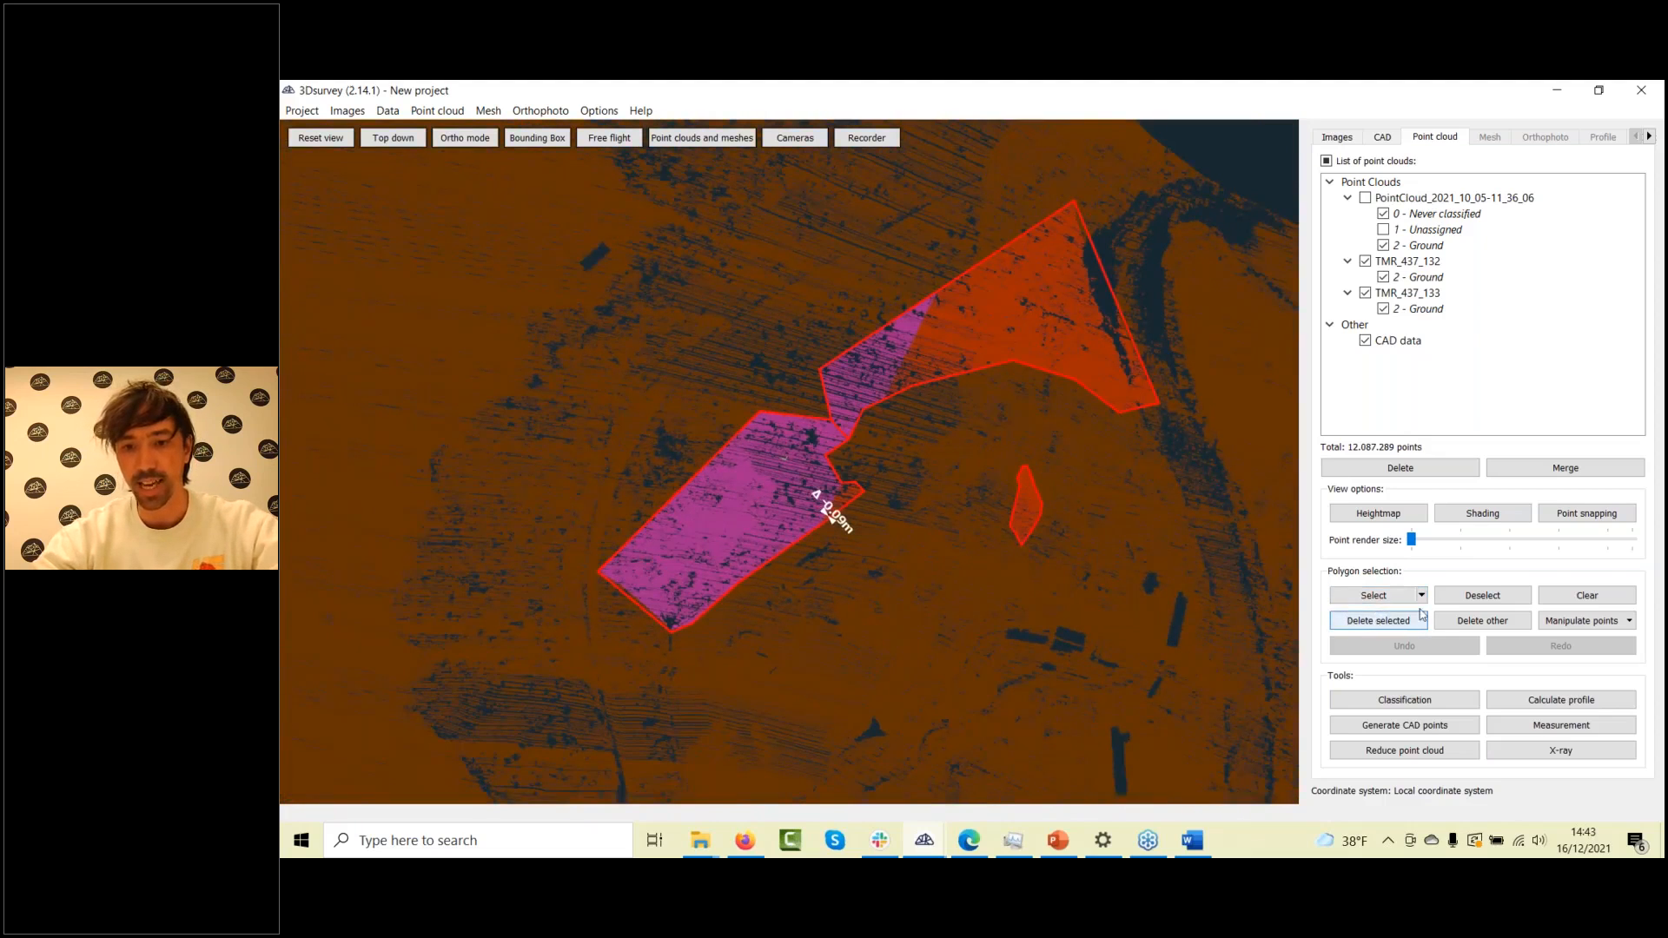
left_click(1481, 626)
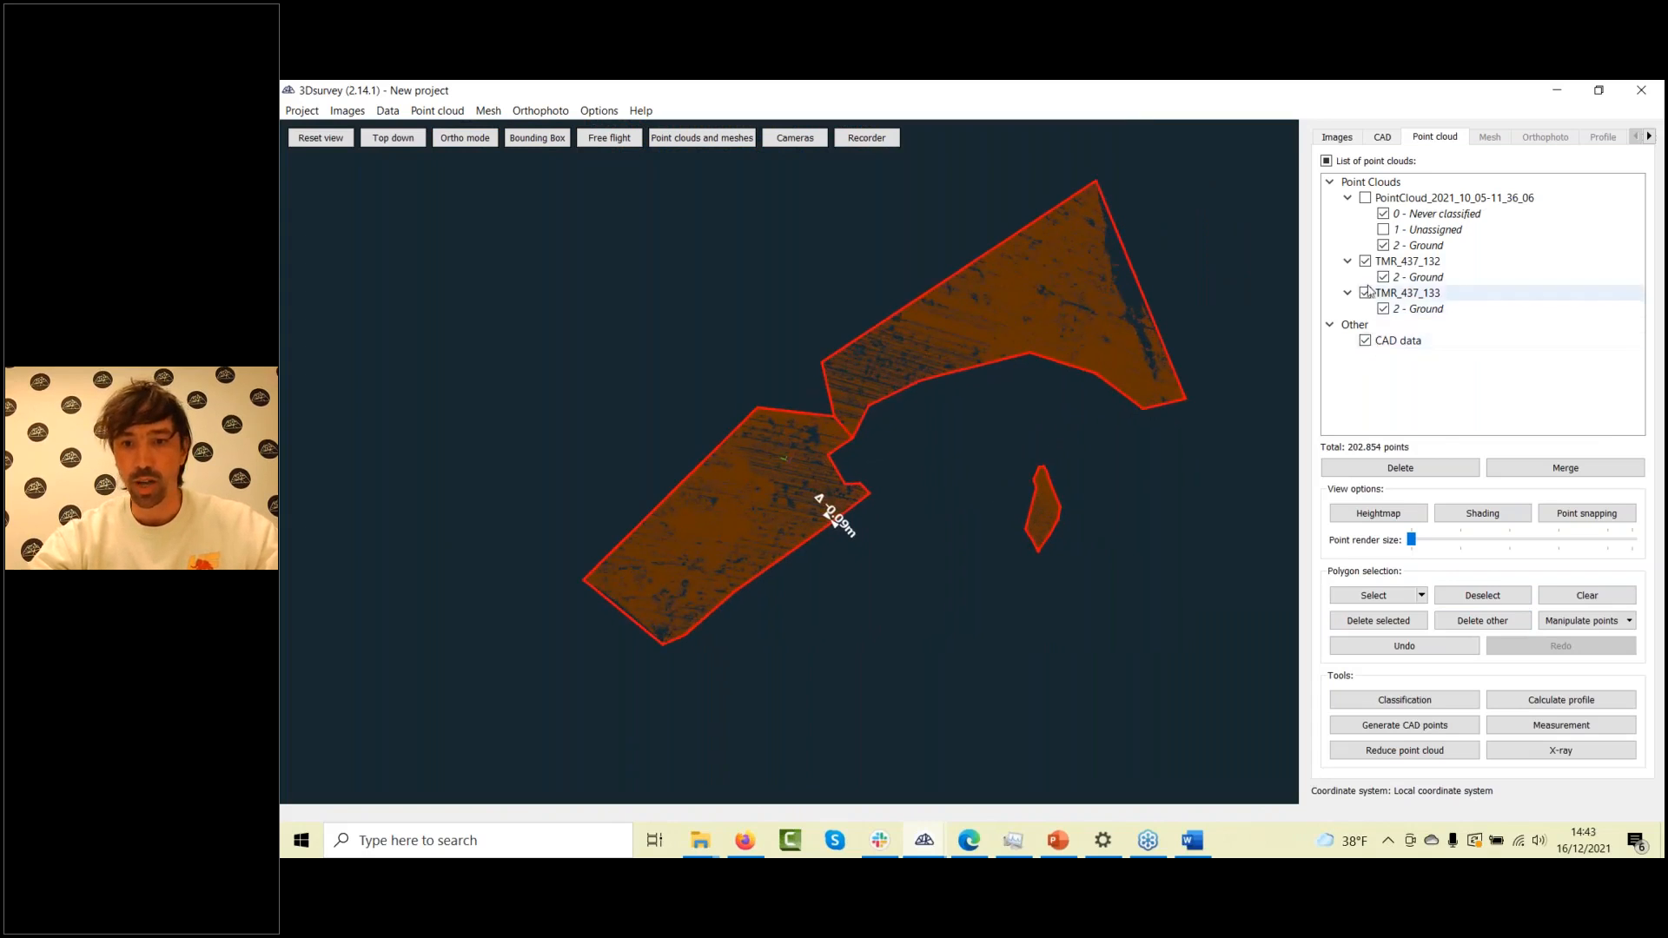
Display the photogrammetry cloud together with the trimmed LIDAR clouds and inspect the small inner patch at an oblique angle
left_click(1366, 198)
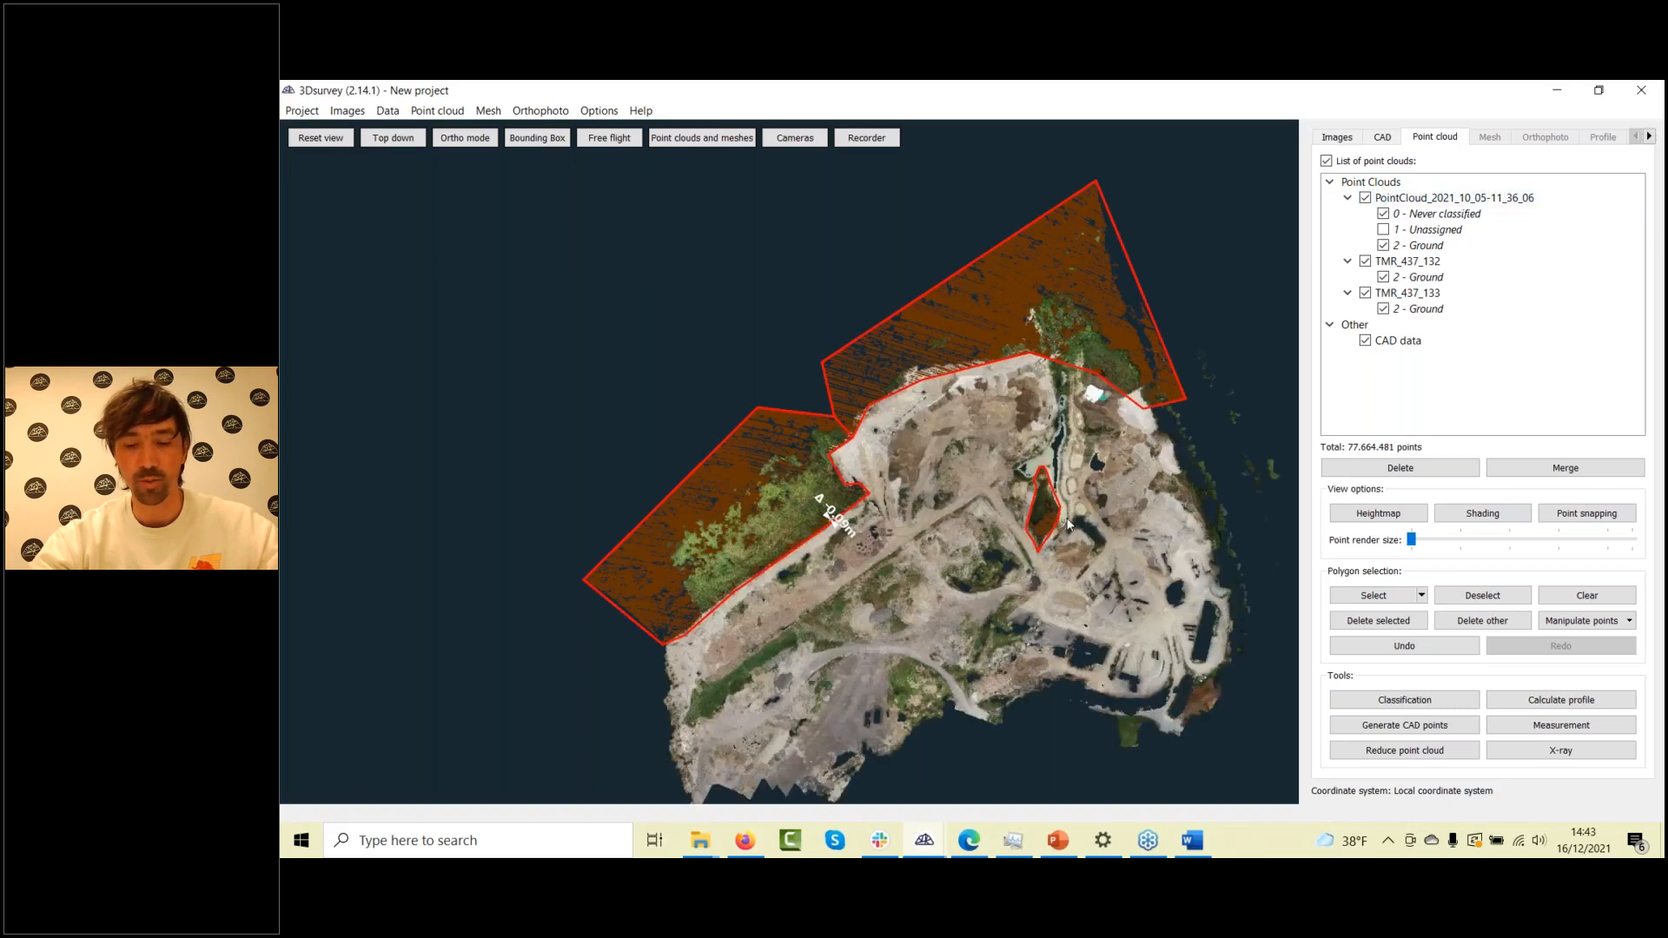
scroll(1069, 524, "up", 10)
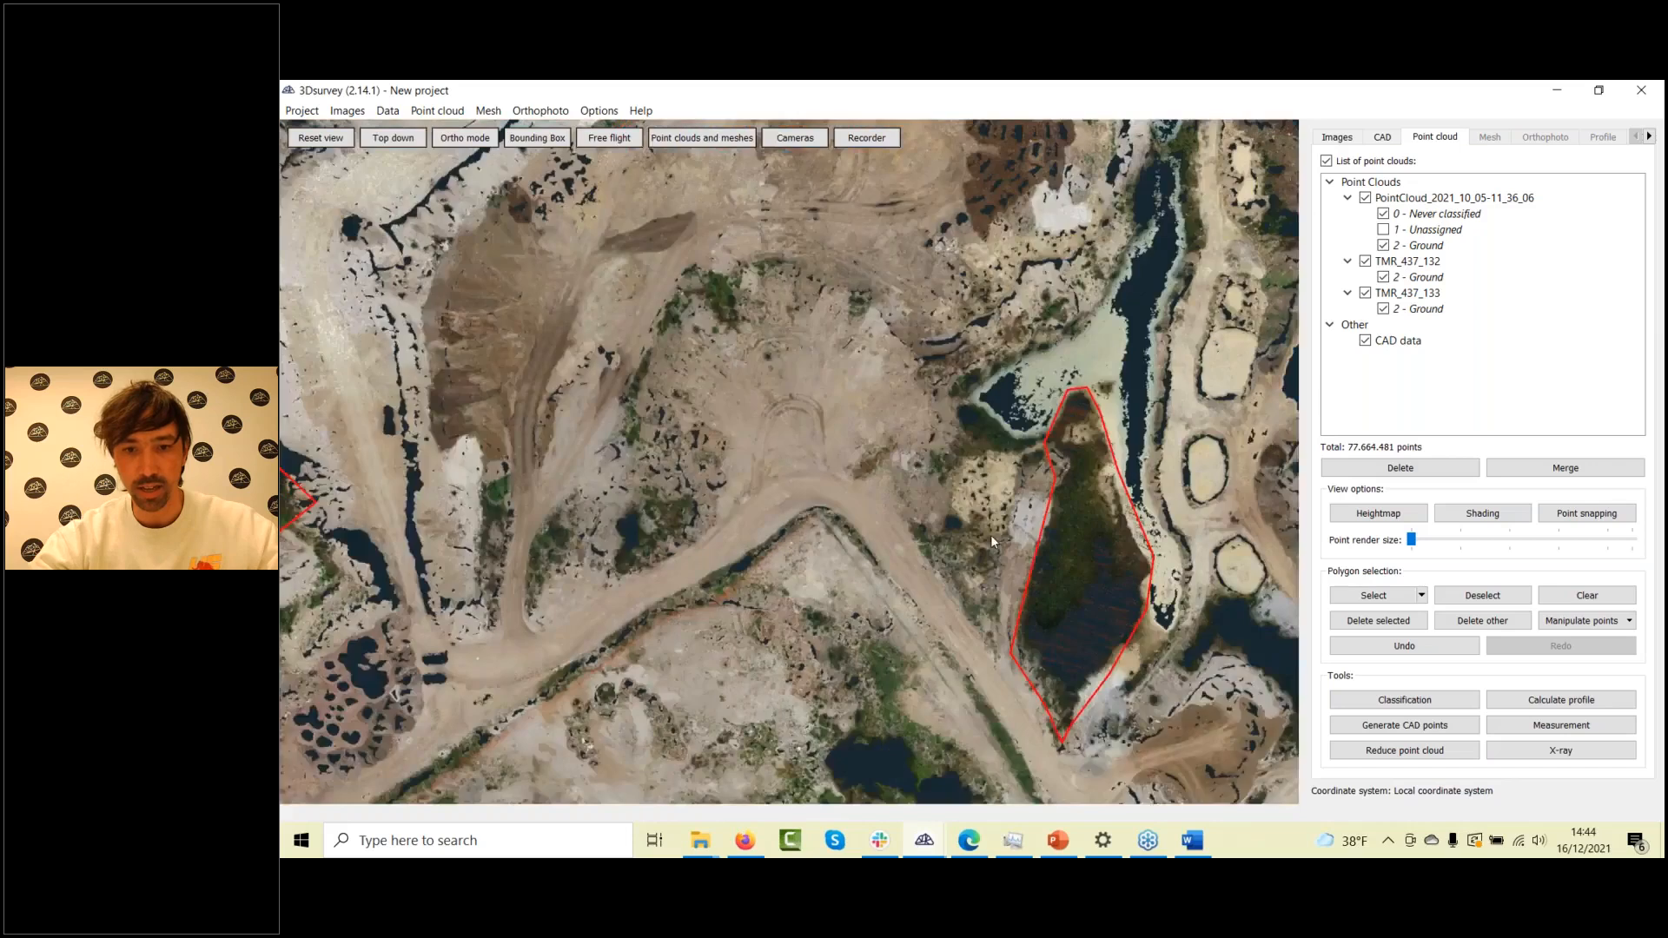
left_click_drag(990, 536, 886, 356)
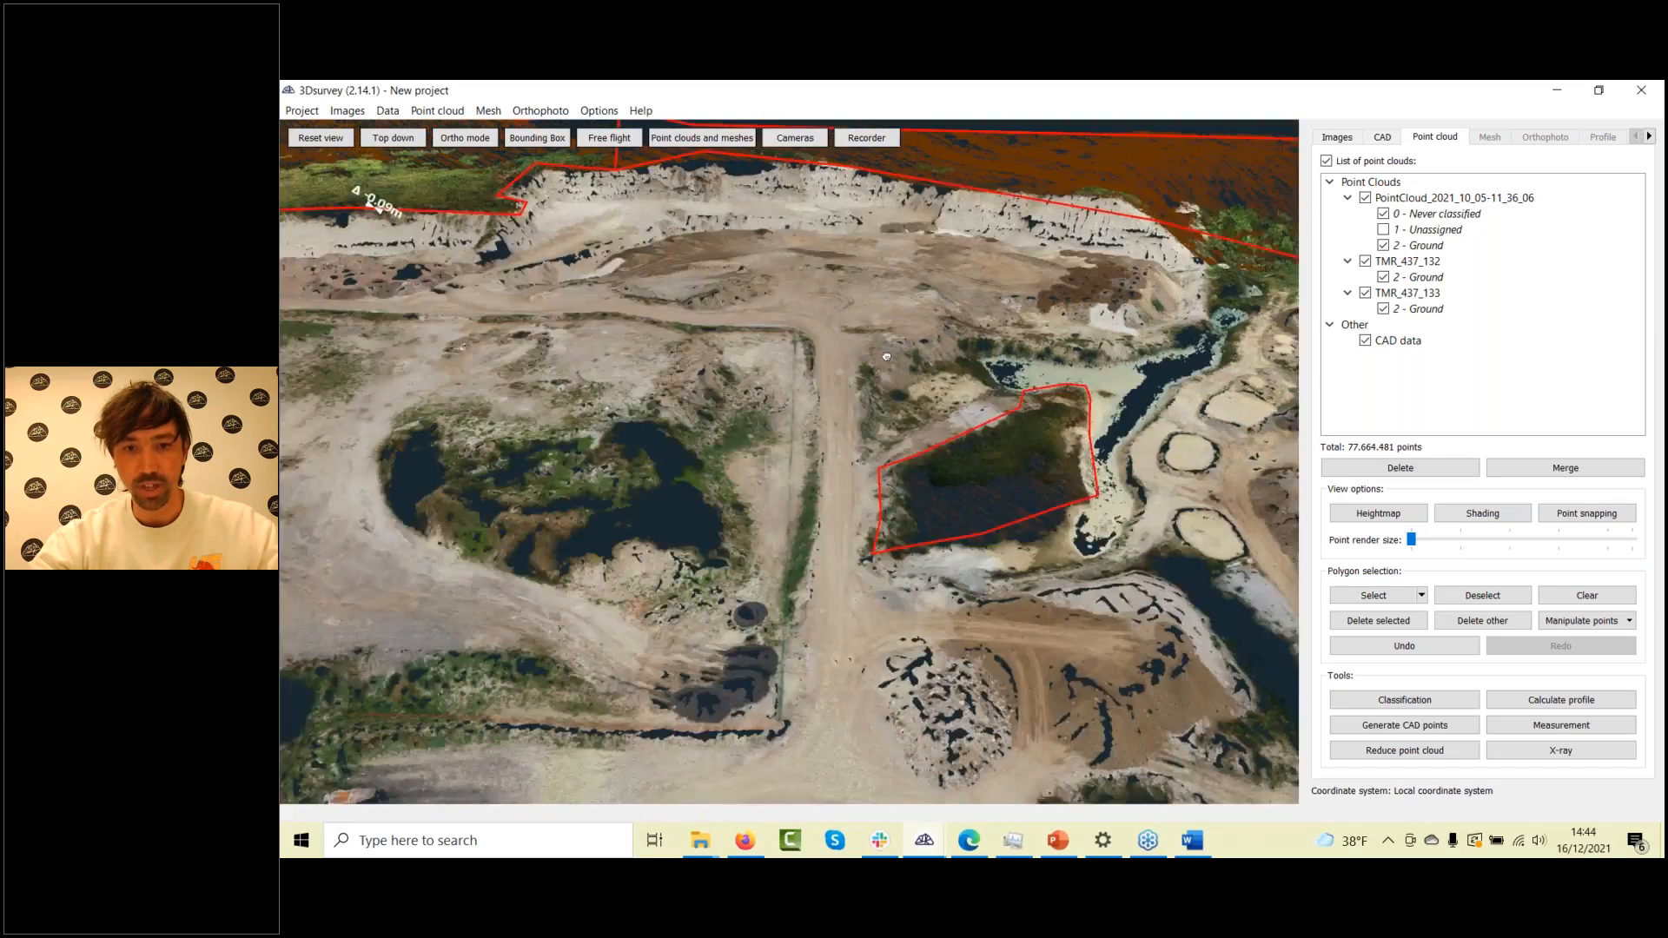
Color both trimmed LIDAR clouds, TMR_437_132 and TMR_437_133, by height
right_click(1444, 262)
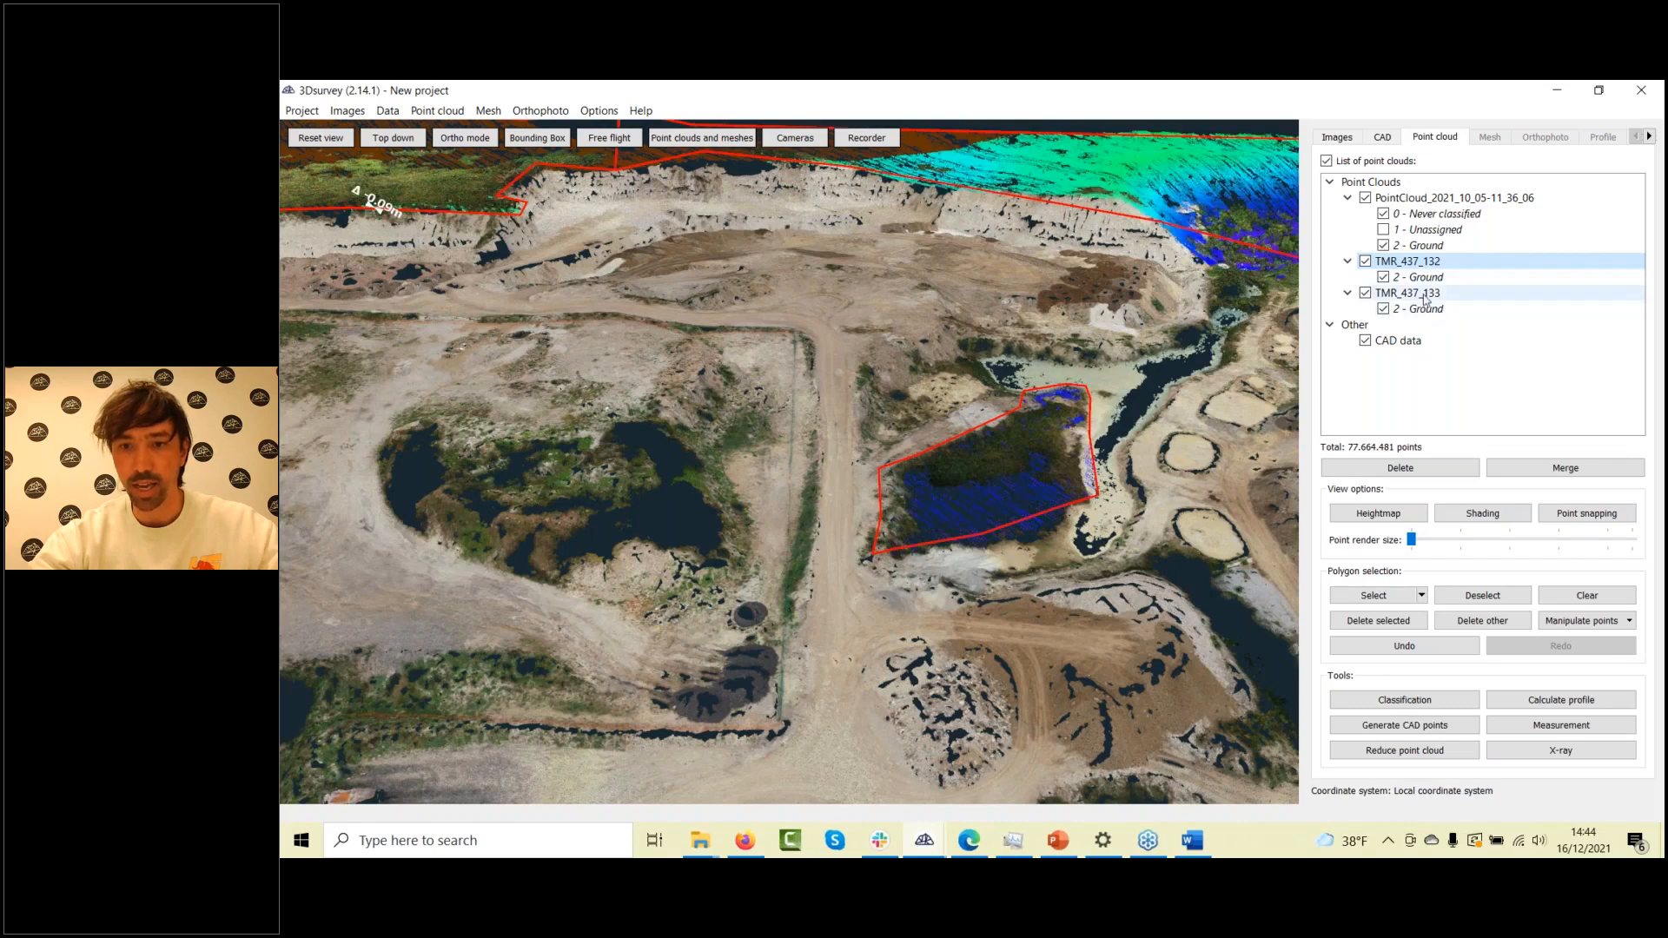
right_click(1425, 294)
left_click(1444, 324)
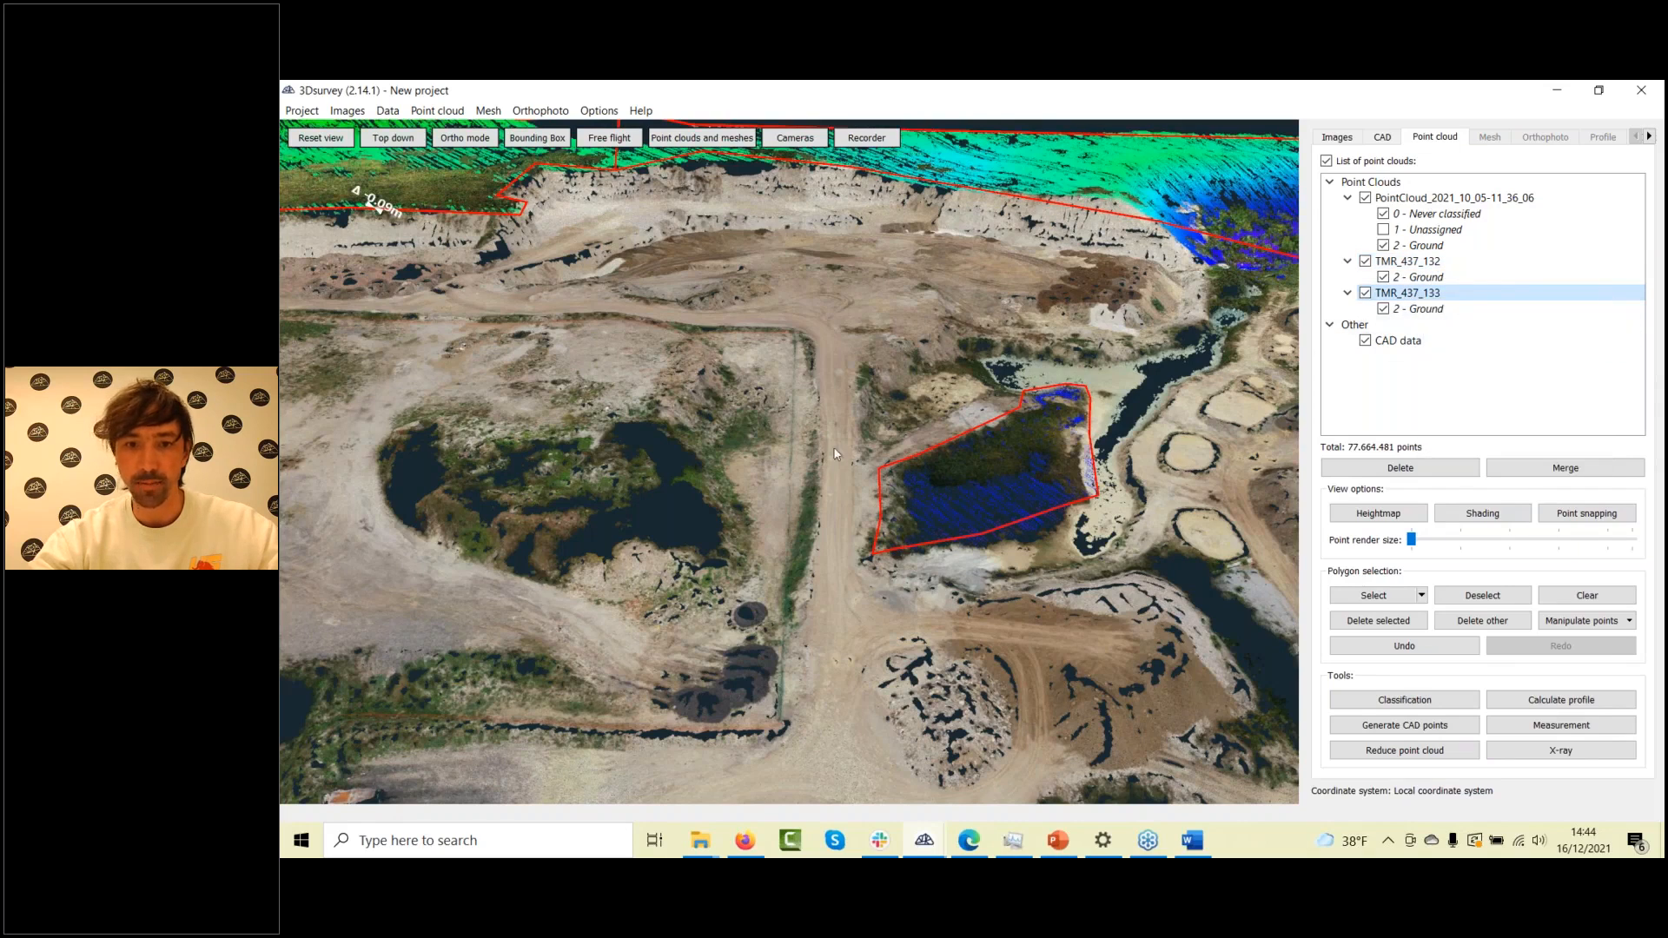
Enlarge the rendered points of LIDAR cloud TMR_437_132 without changing the other clouds' point size
scroll(831, 451, "down", 2)
right_click(1431, 263)
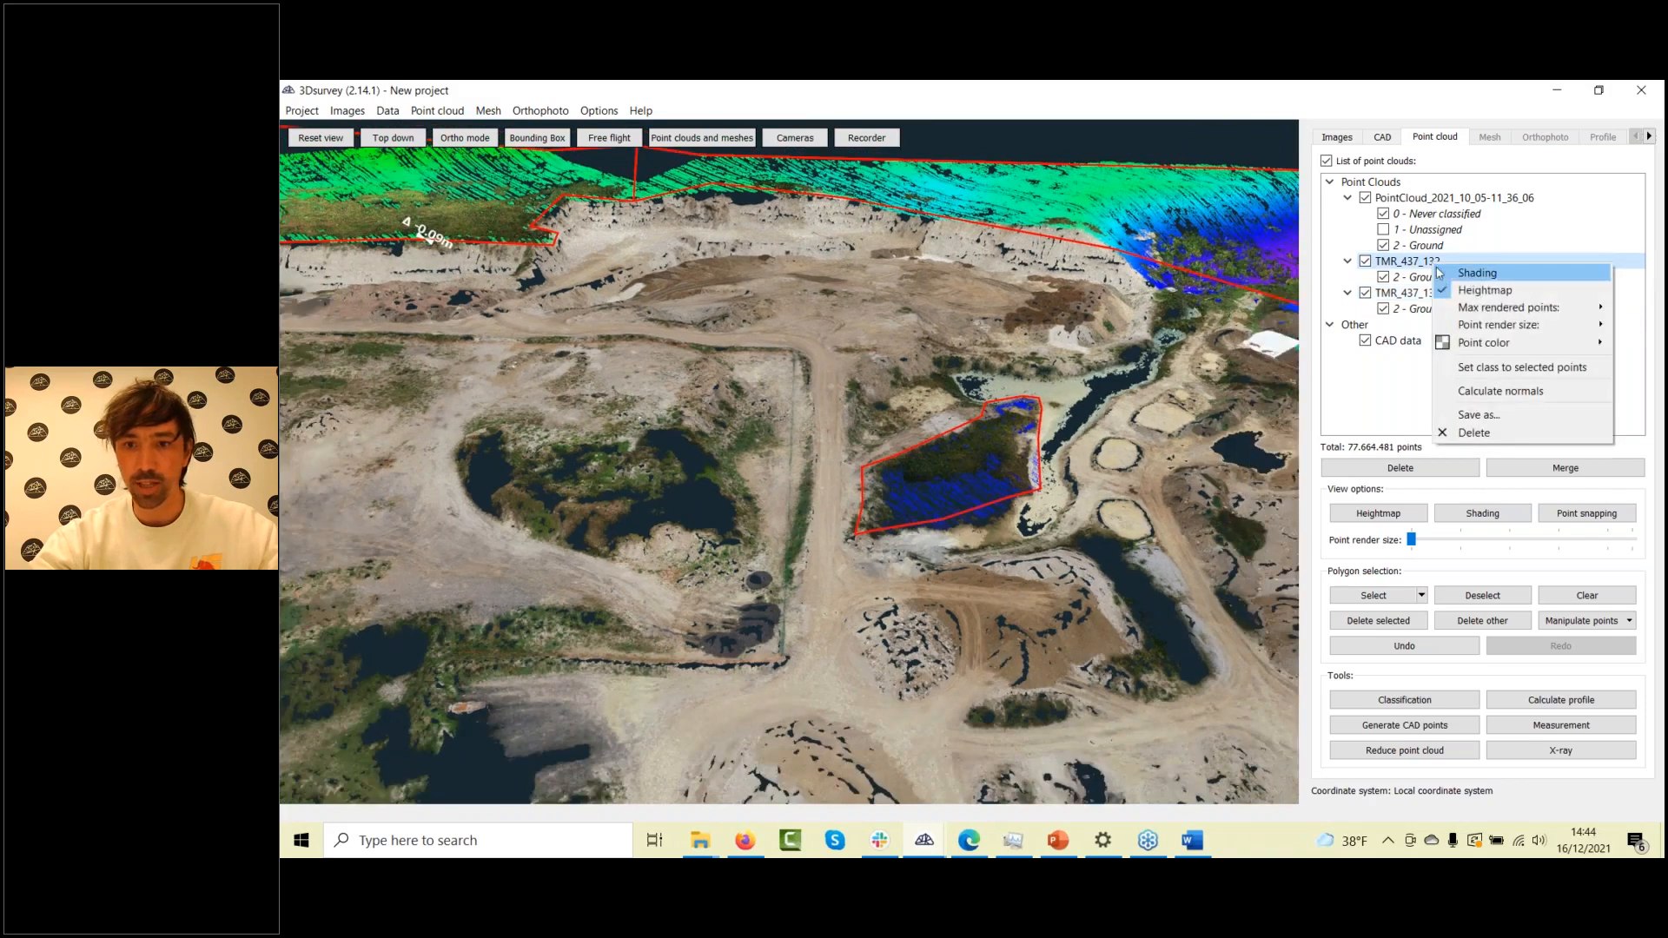
mouse_move(1494, 324)
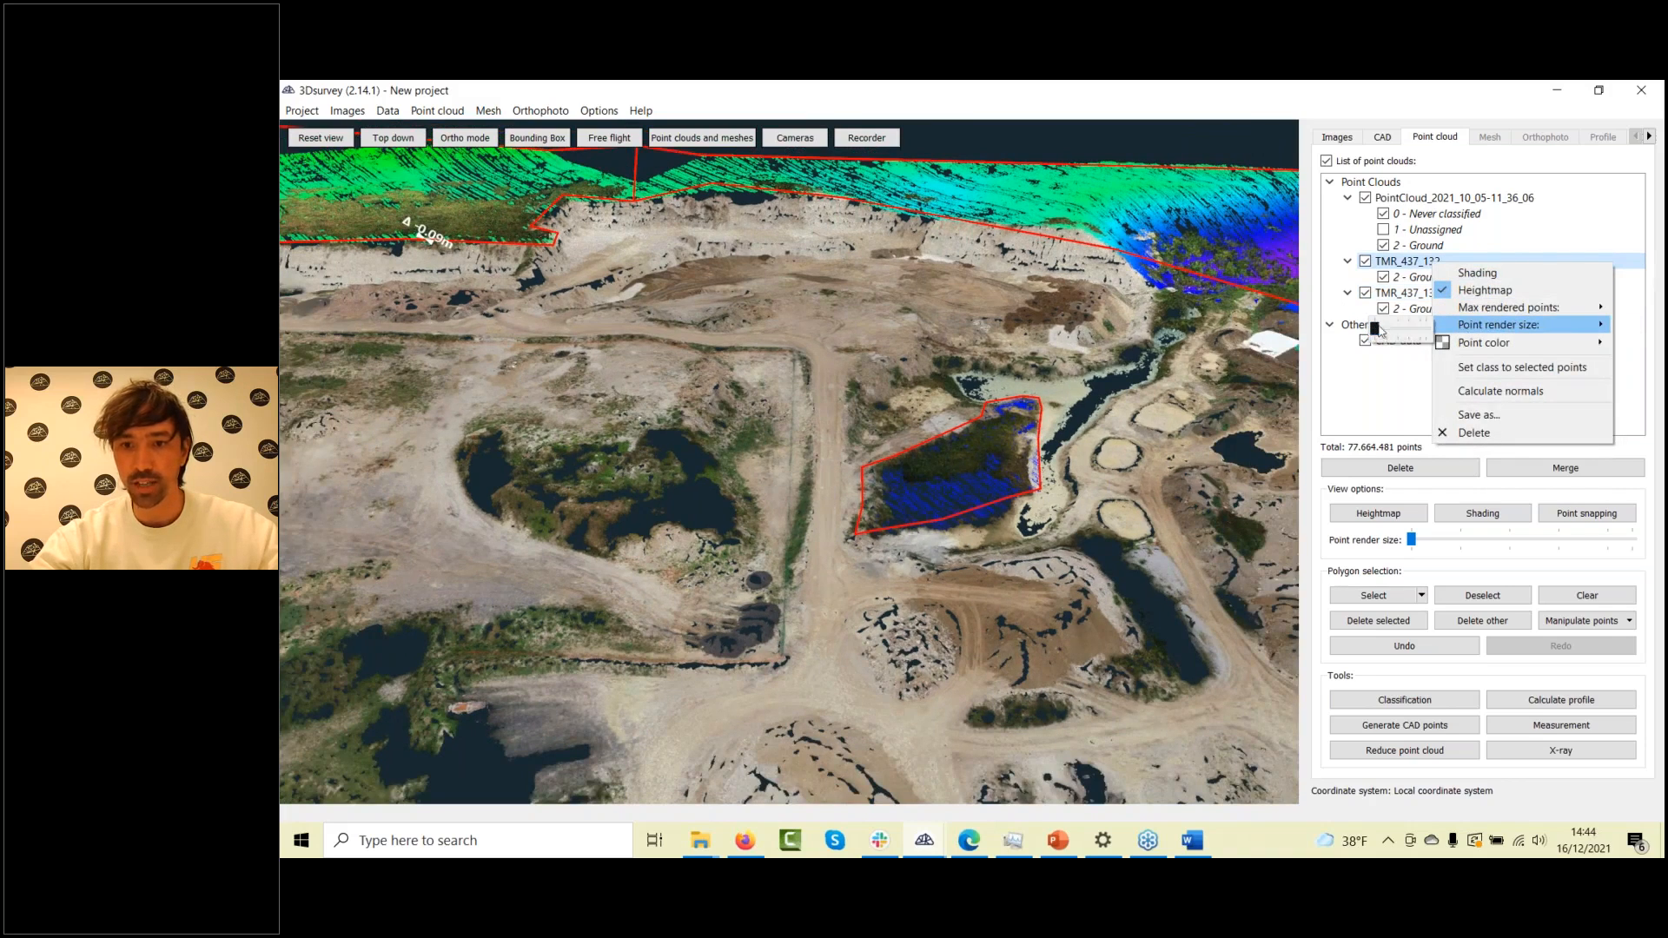
left_click_drag(1373, 328, 1400, 332)
Enlarge the rendered points of LIDAR cloud TMR_437_133 and view the whole site from above
left_click(1398, 296)
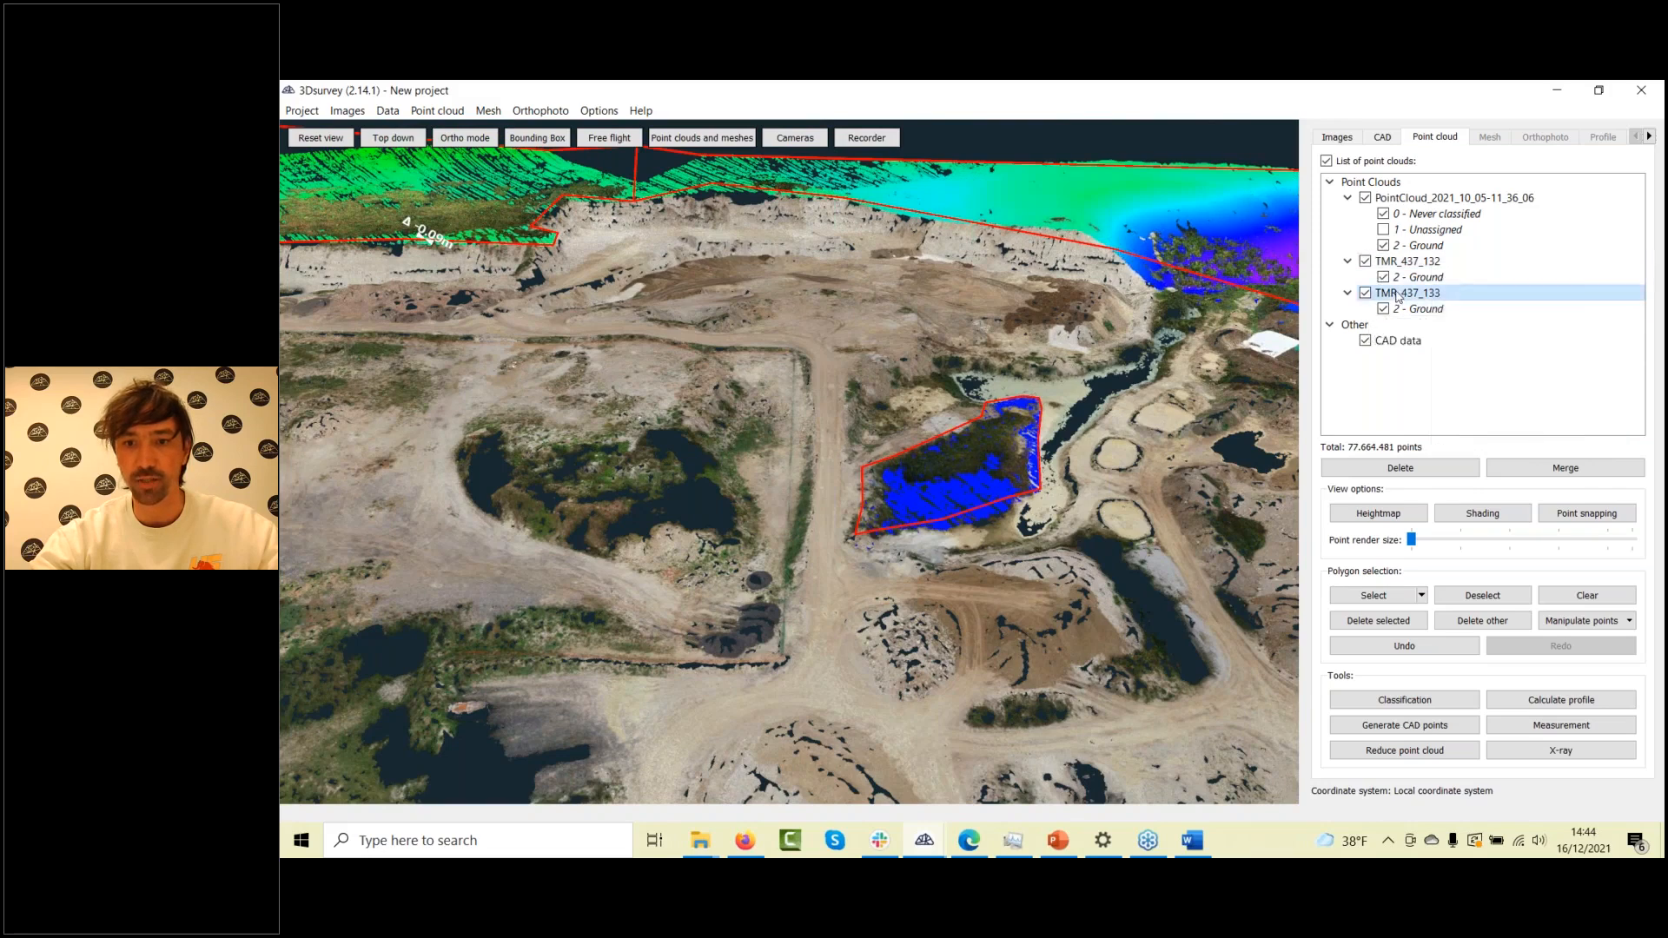
right_click(1398, 297)
mouse_move(1563, 371)
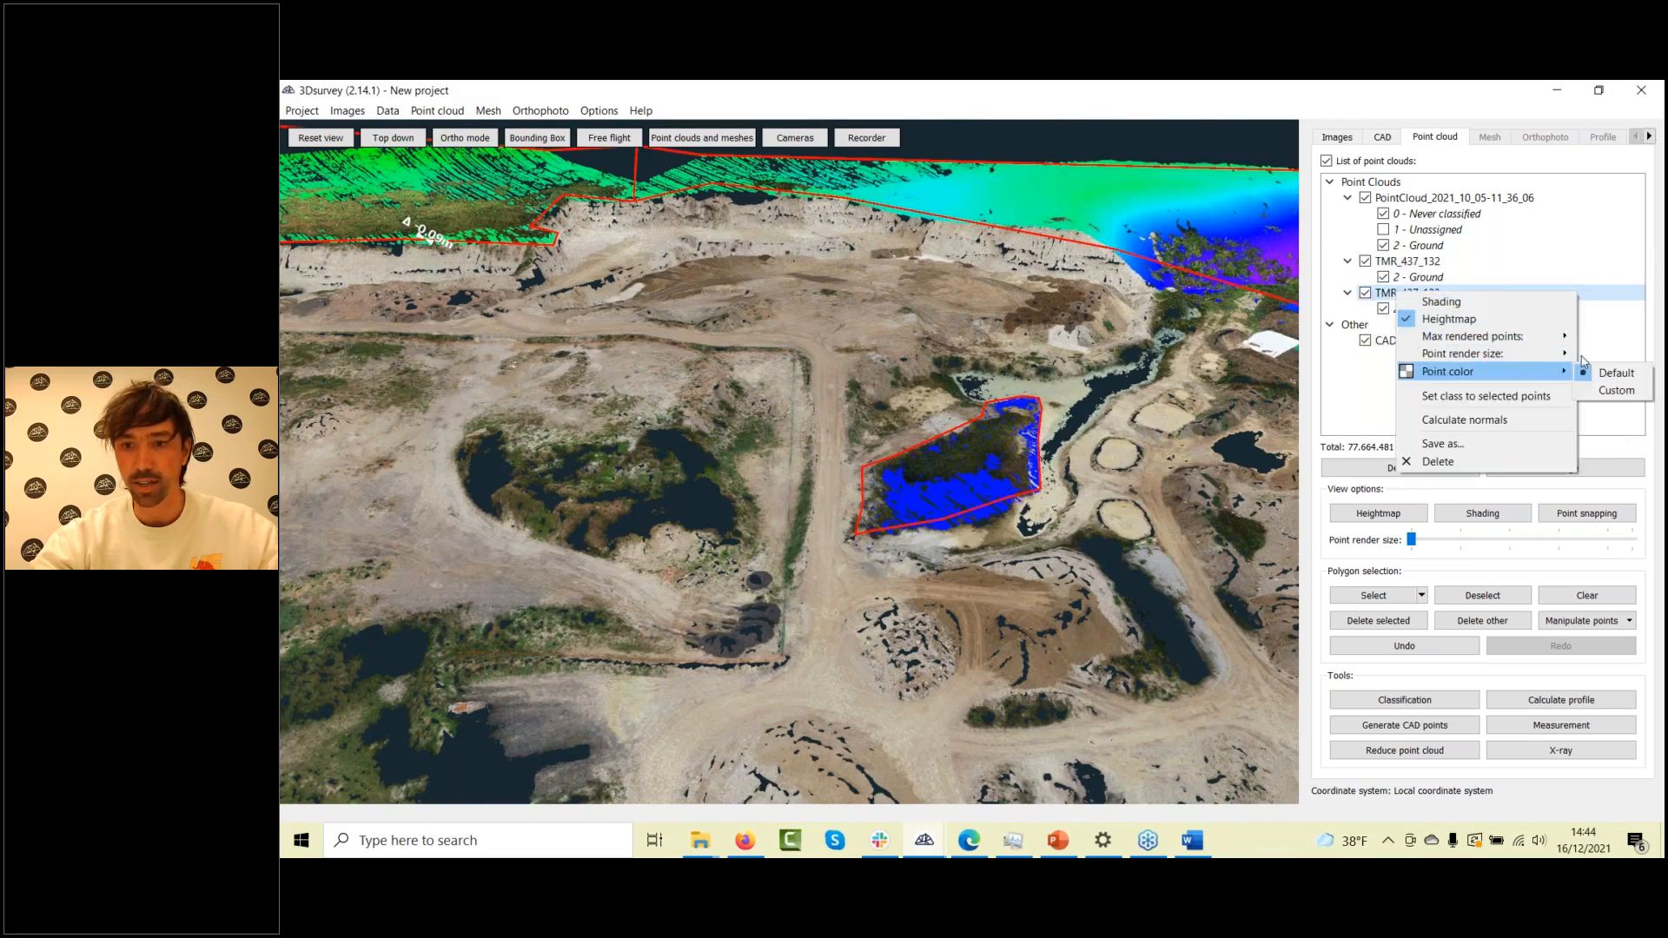
mouse_move(1579, 358)
left_mouse_down()
mouse_move(1606, 362)
mouse_move(1588, 358)
left_mouse_up()
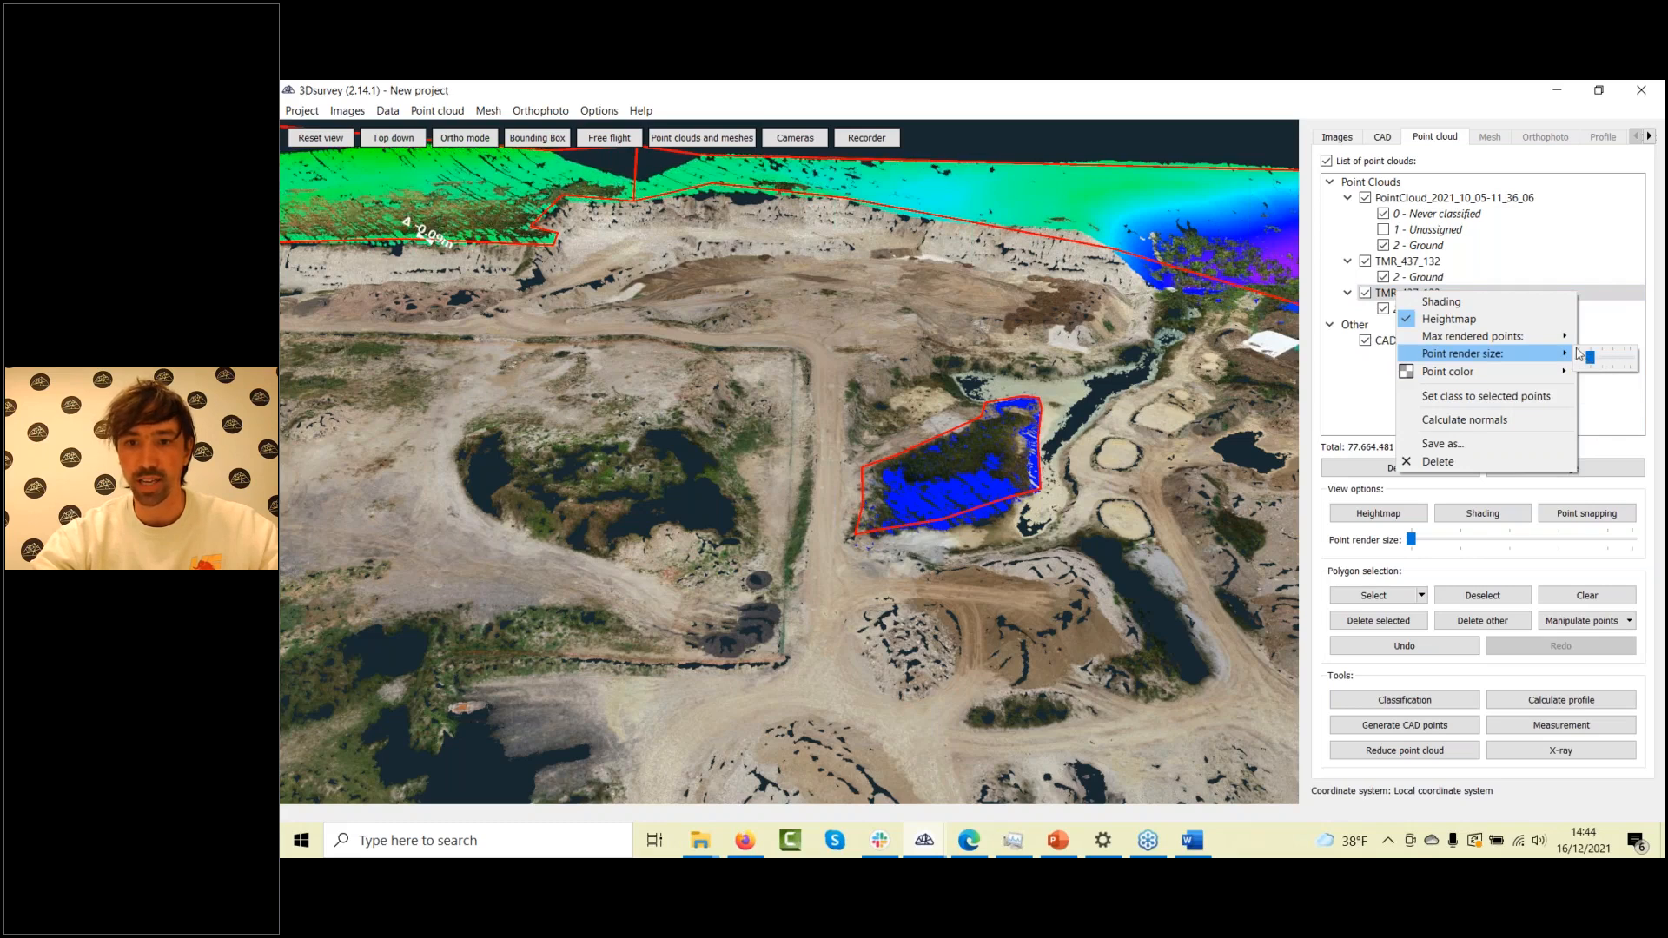
left_click(1370, 425)
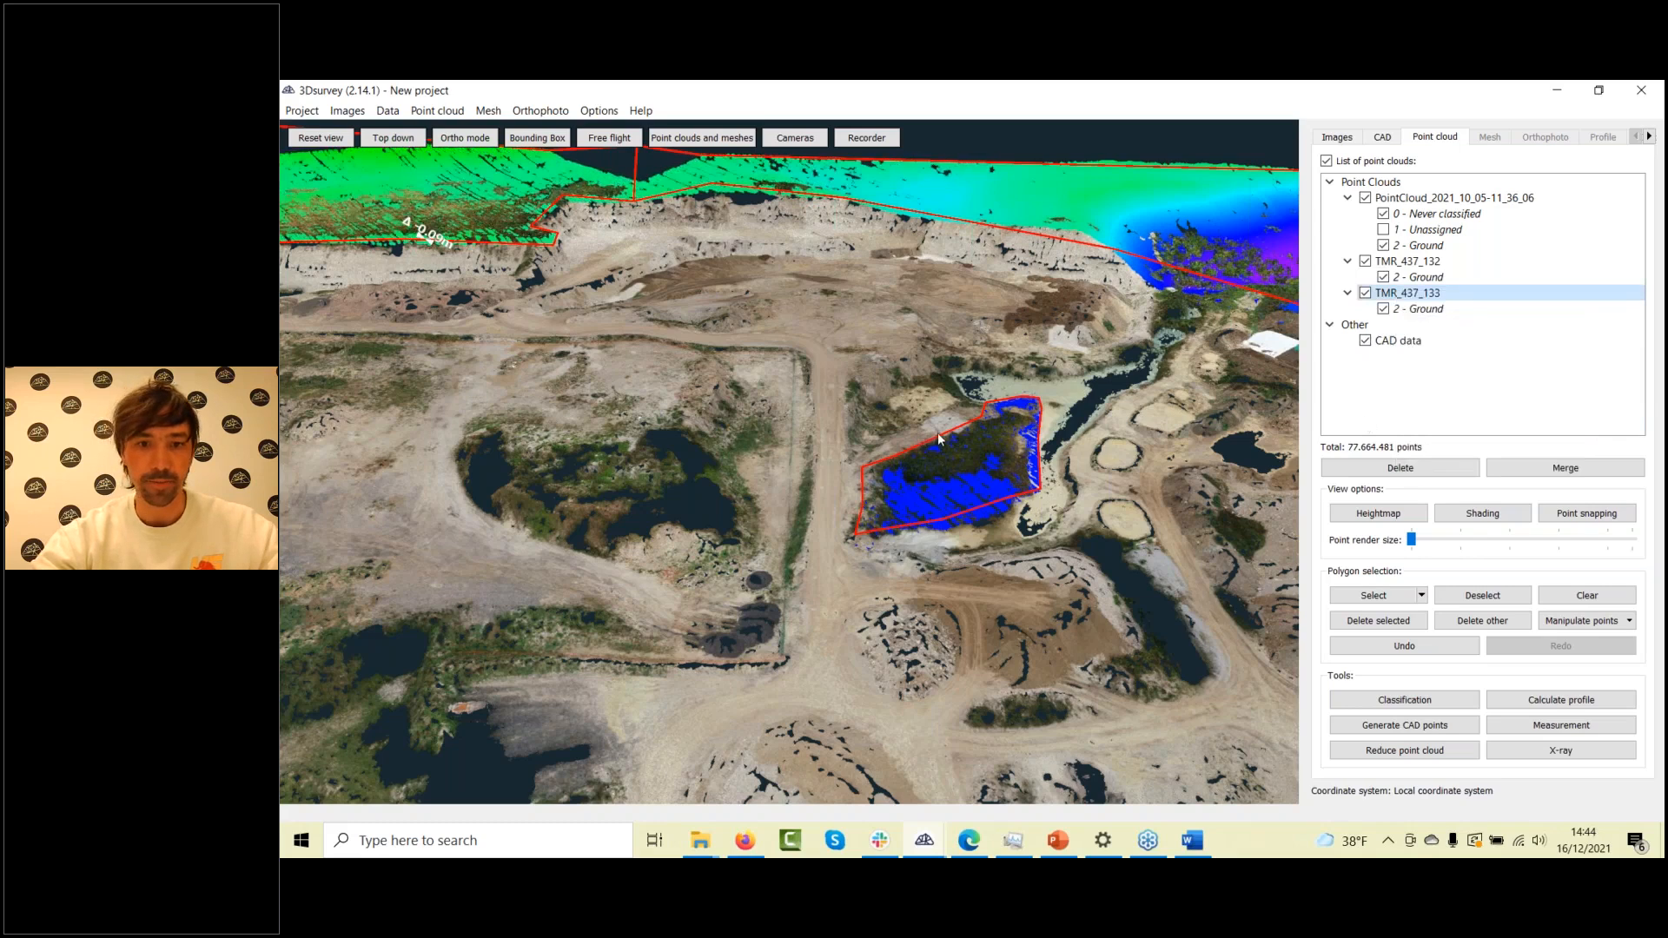
scroll(936, 435, "down", 1)
left_click_drag(937, 435, 1018, 508)
scroll(1018, 508, "down", 2)
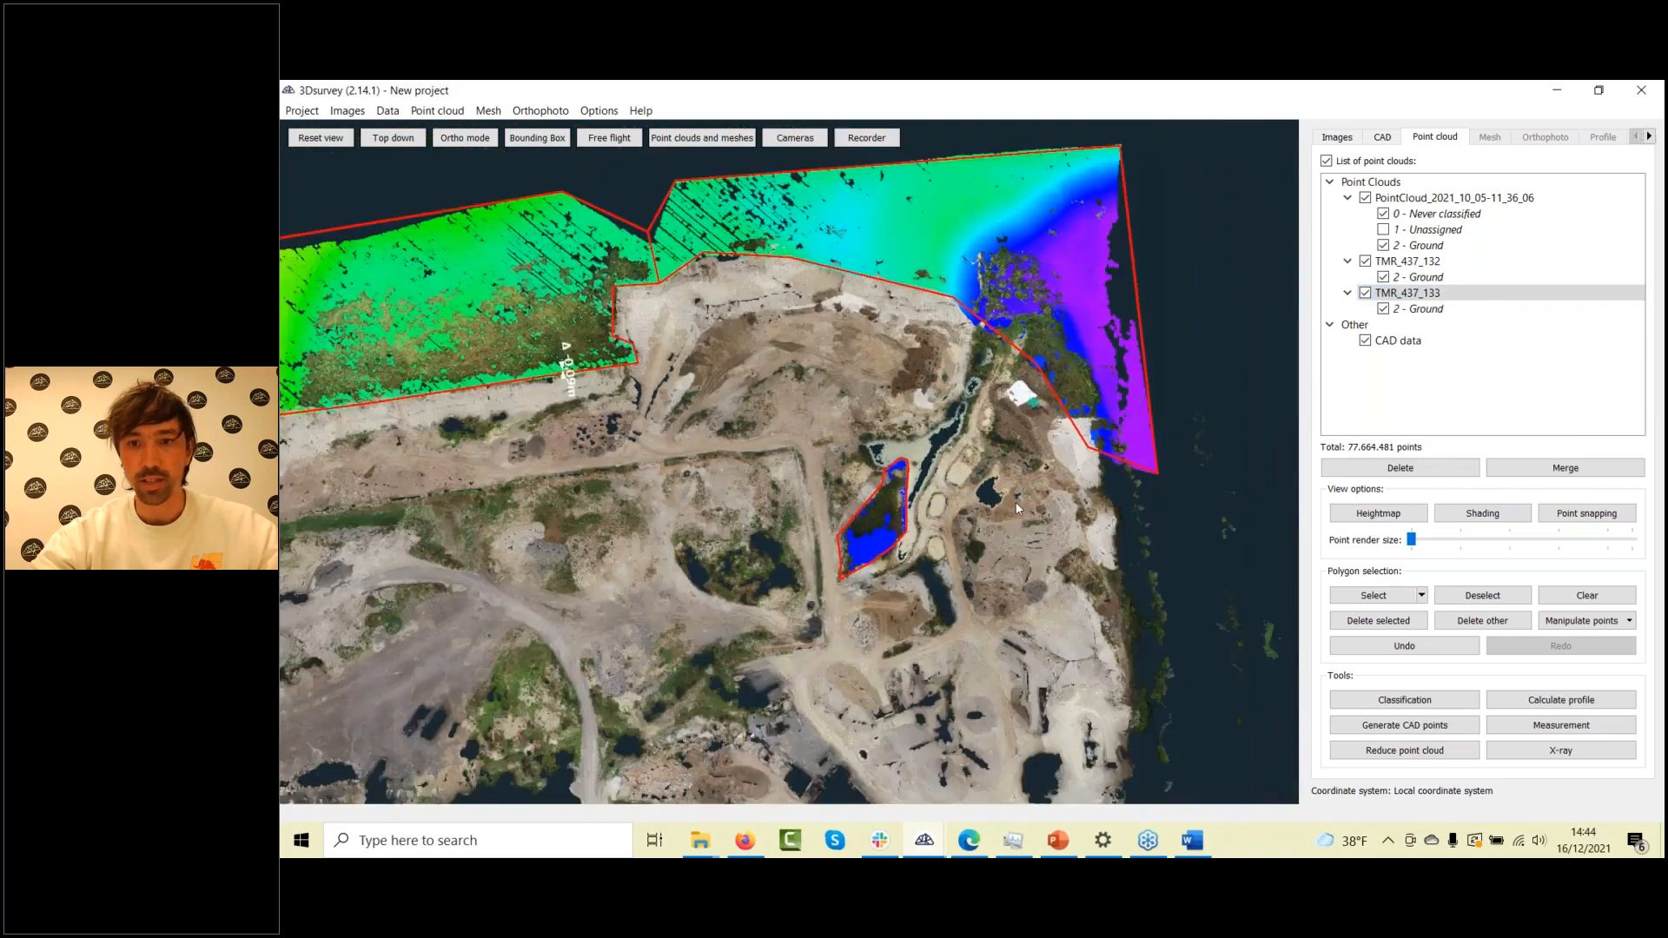
scroll(1018, 508, "down", 3)
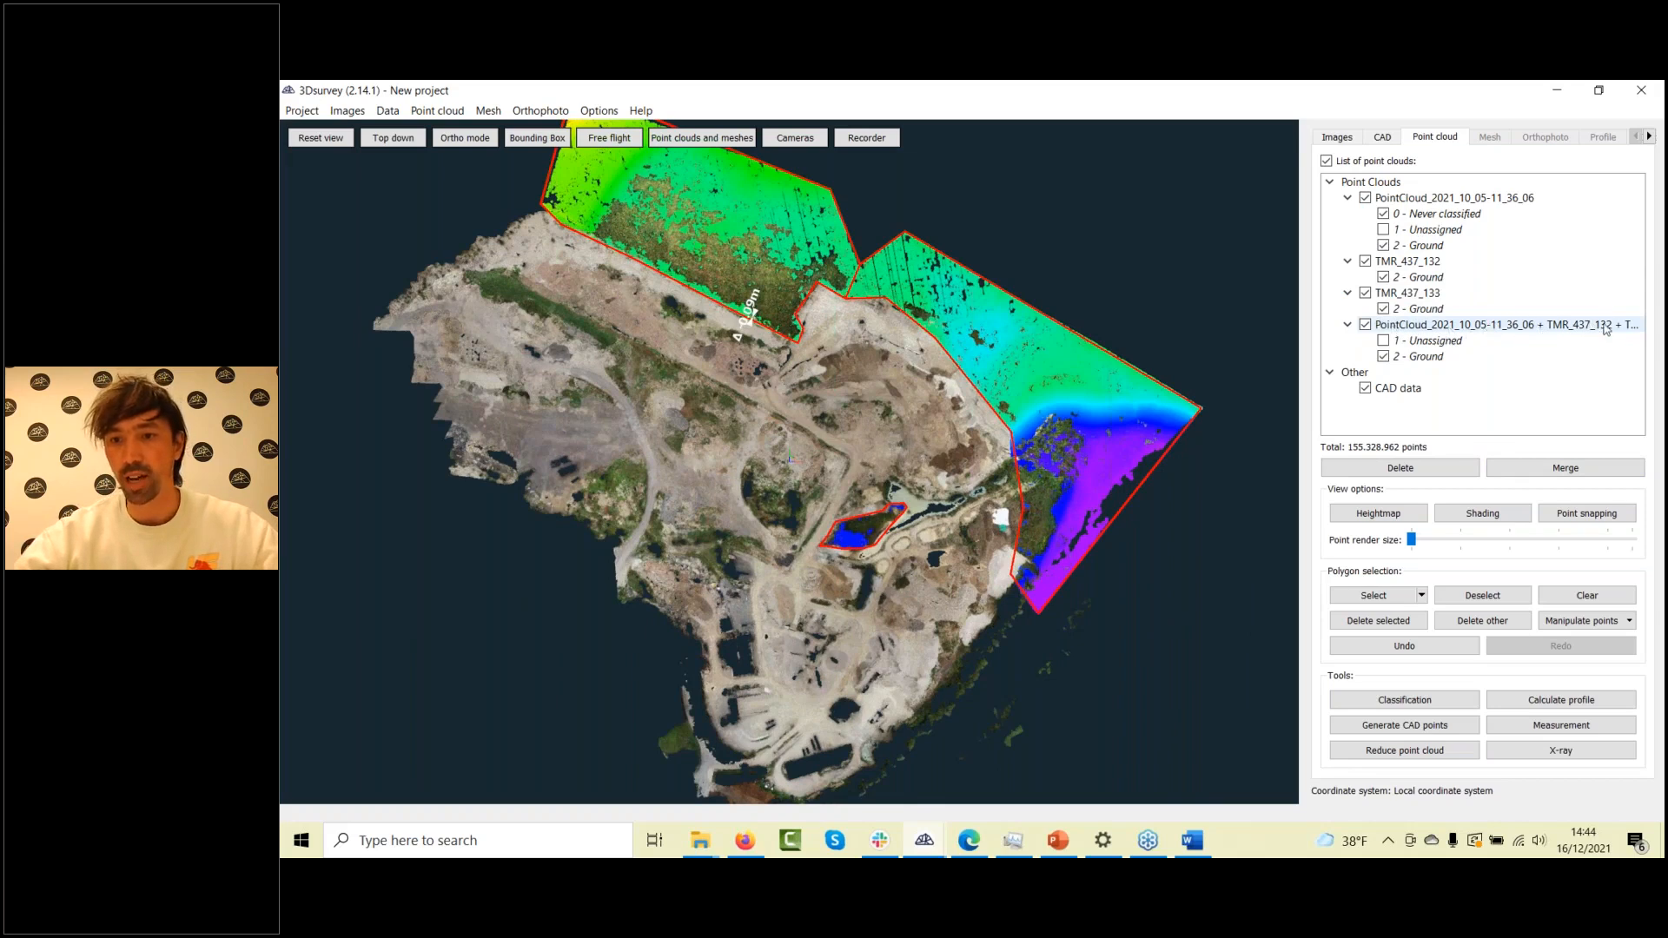
Hide the photogrammetry cloud, both separate LIDAR clouds and the CAD data so only the merged cloud is displayed
left_click(1365, 293)
left_click(1366, 261)
left_click(1366, 198)
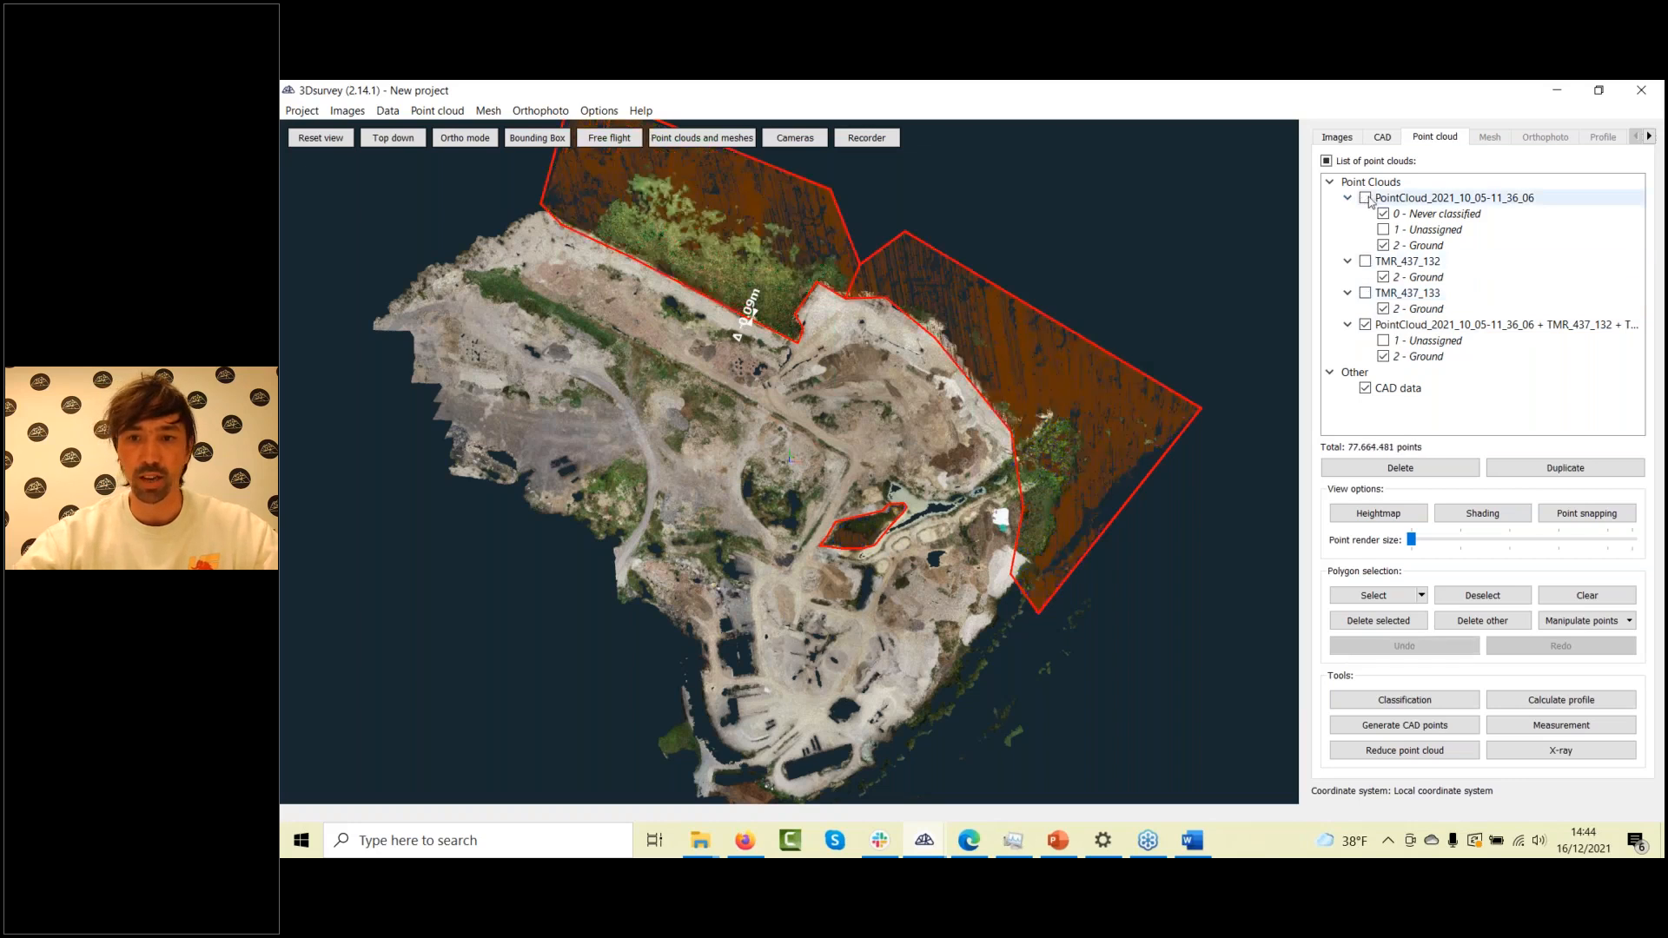
scroll(1051, 377, "down", 1)
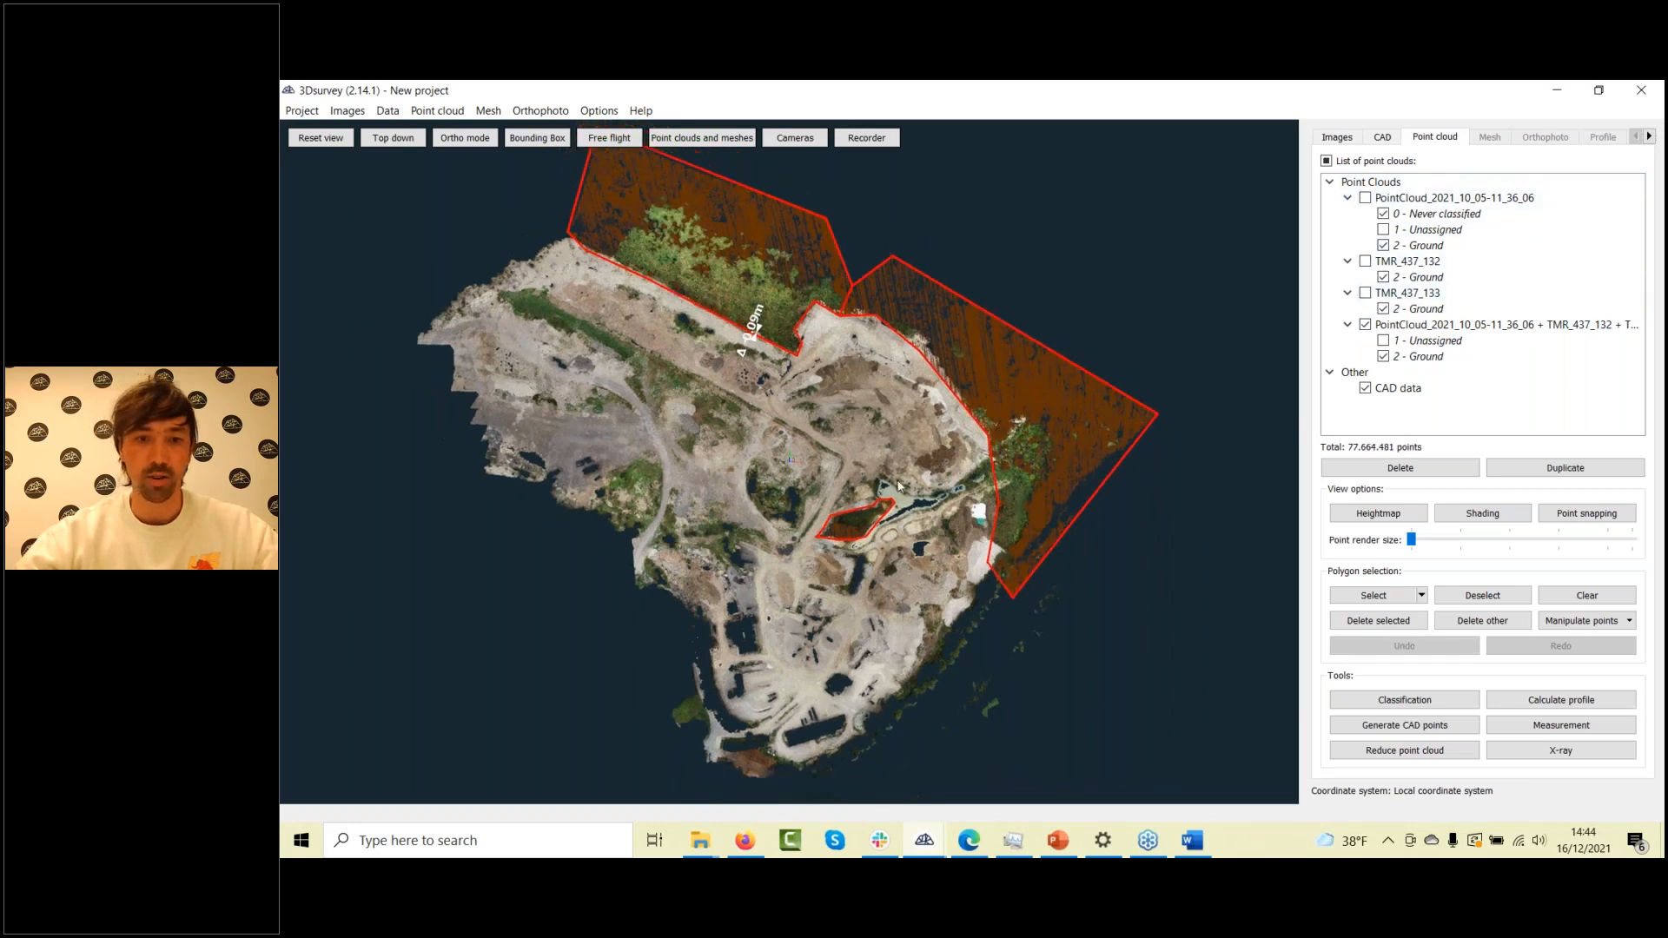
left_click(1365, 387)
Increase the merged cloud's point render size and inspect the LIDAR-filled inner patch beside the haul road
left_click_drag(762, 523, 1001, 573)
scroll(774, 456, "up", 10)
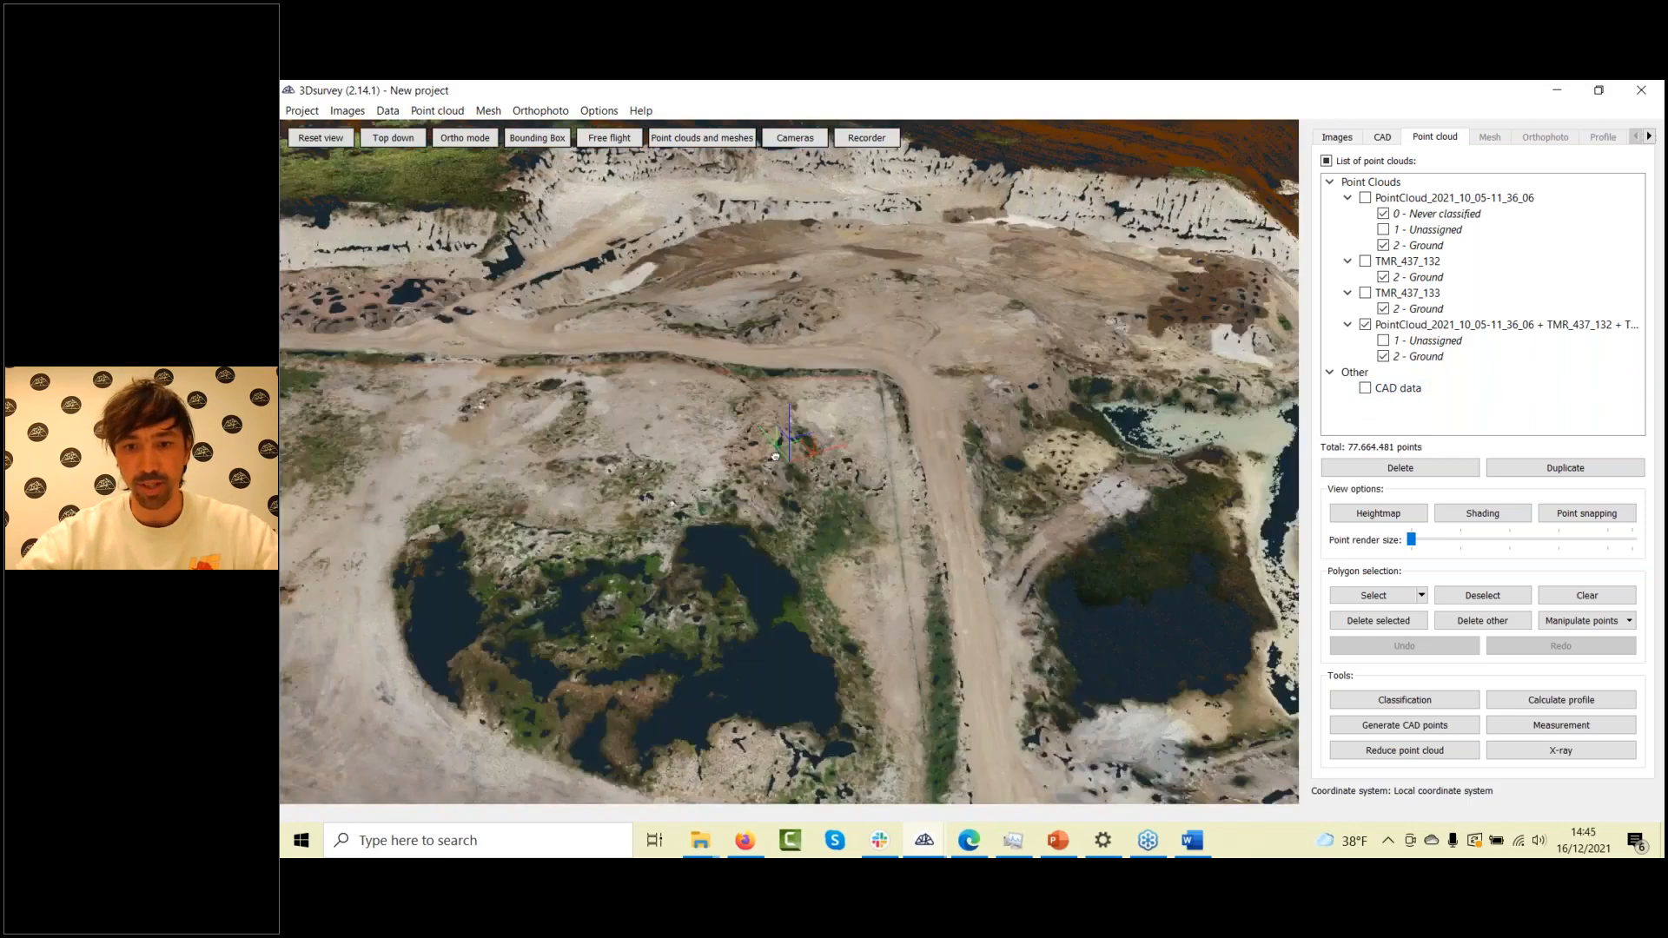
left_click_drag(1411, 539, 1559, 542)
scroll(972, 535, "up", 3)
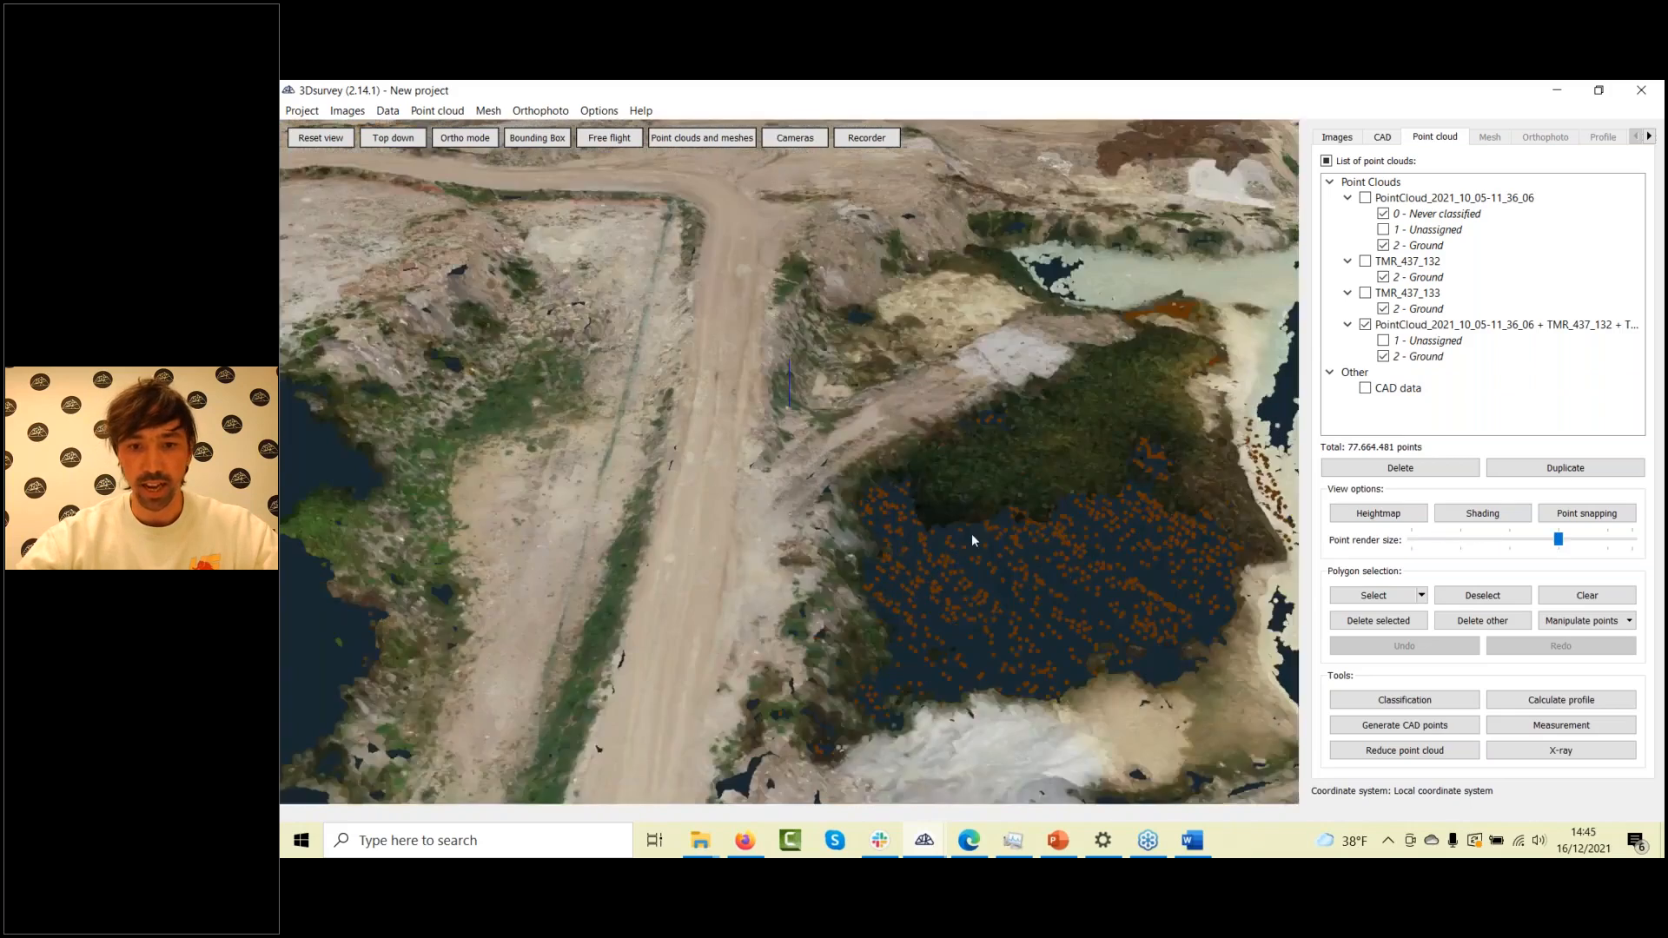
left_click_drag(971, 535, 997, 489)
scroll(996, 493, "down", 2)
scroll(992, 488, "down", 5)
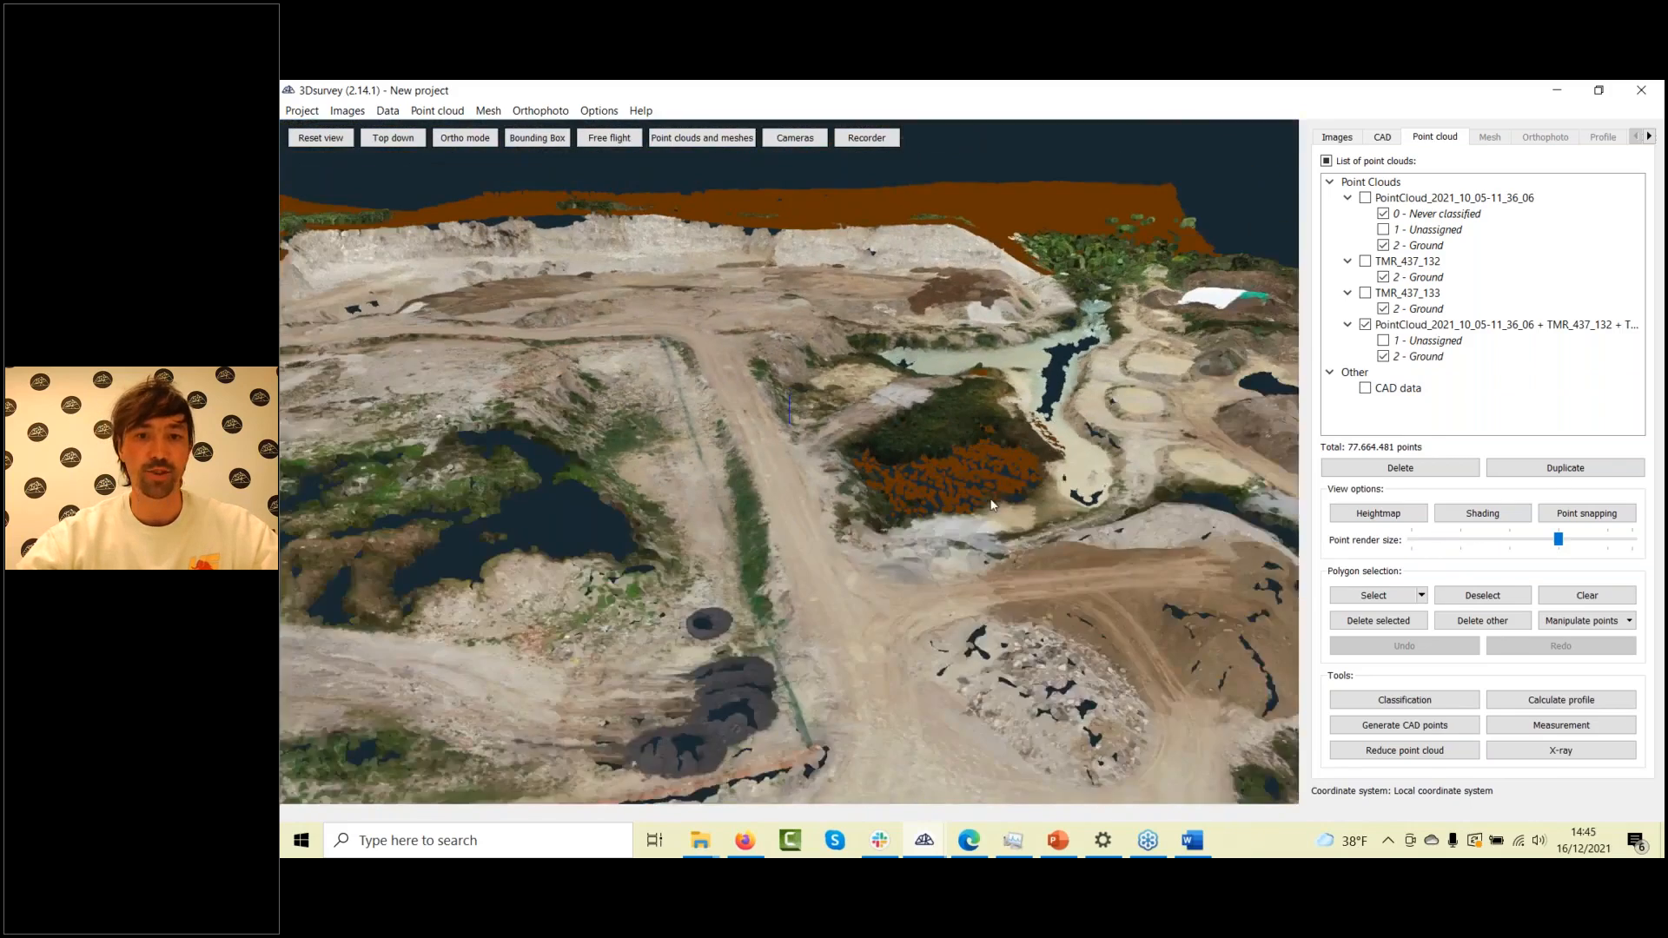
Calculate a regular grid mesh from the merged cloud's 2 - Ground class with 0.50 m cells, Optimized hole filling and 1-cell smoothing
left_click(499, 113)
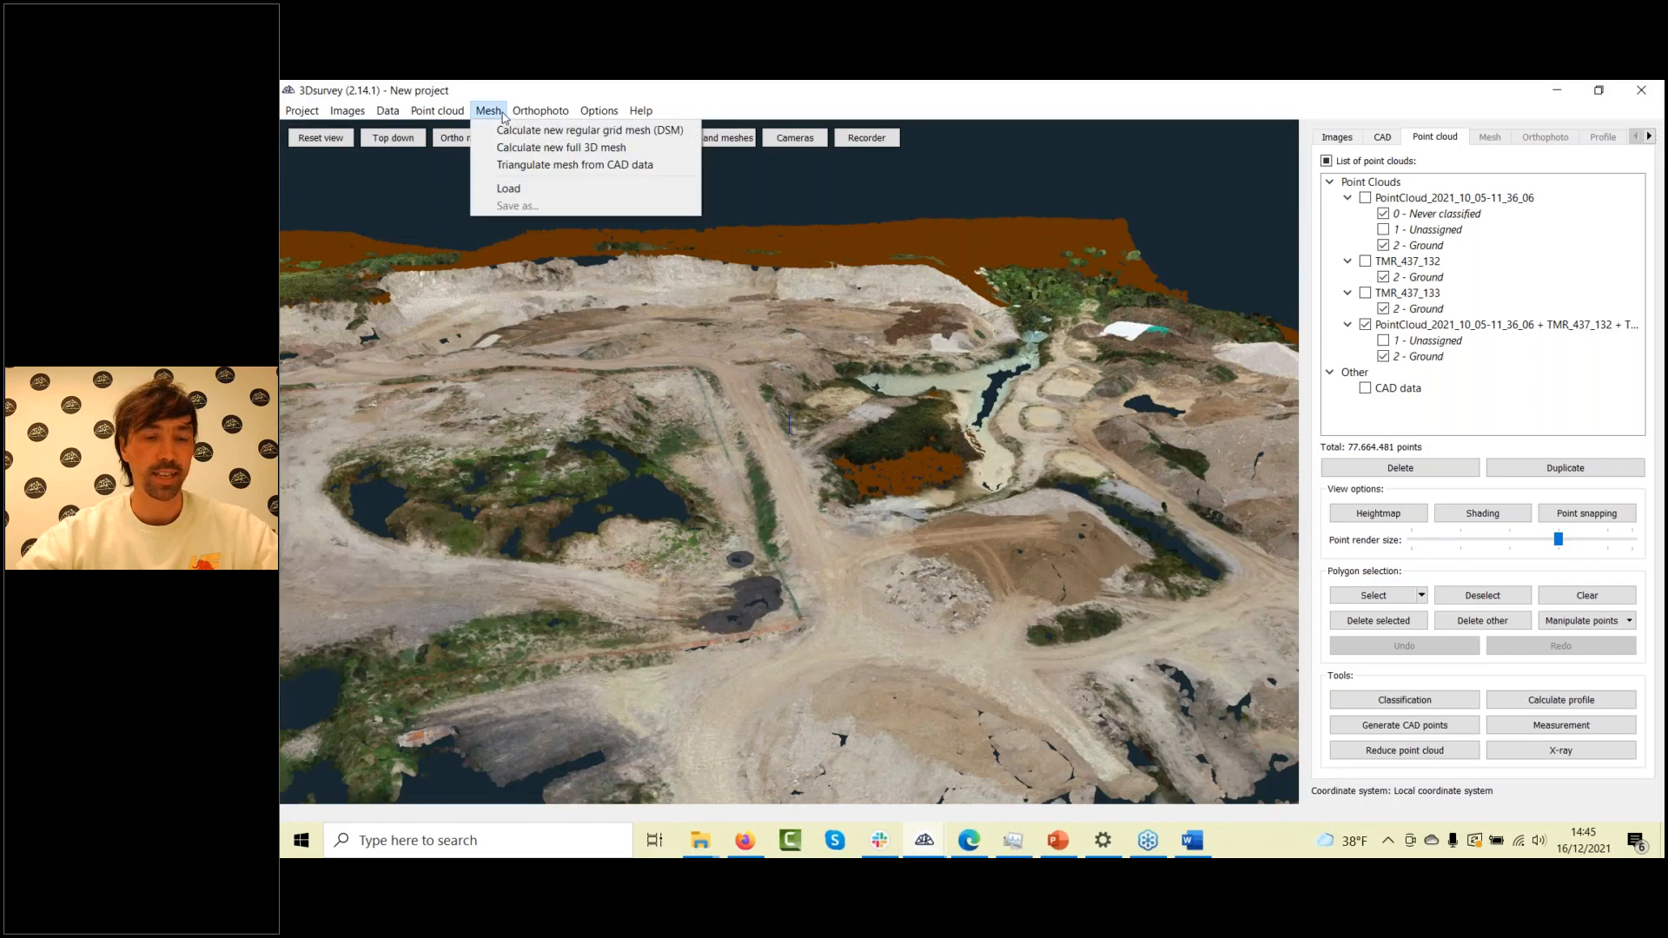
left_click(509, 131)
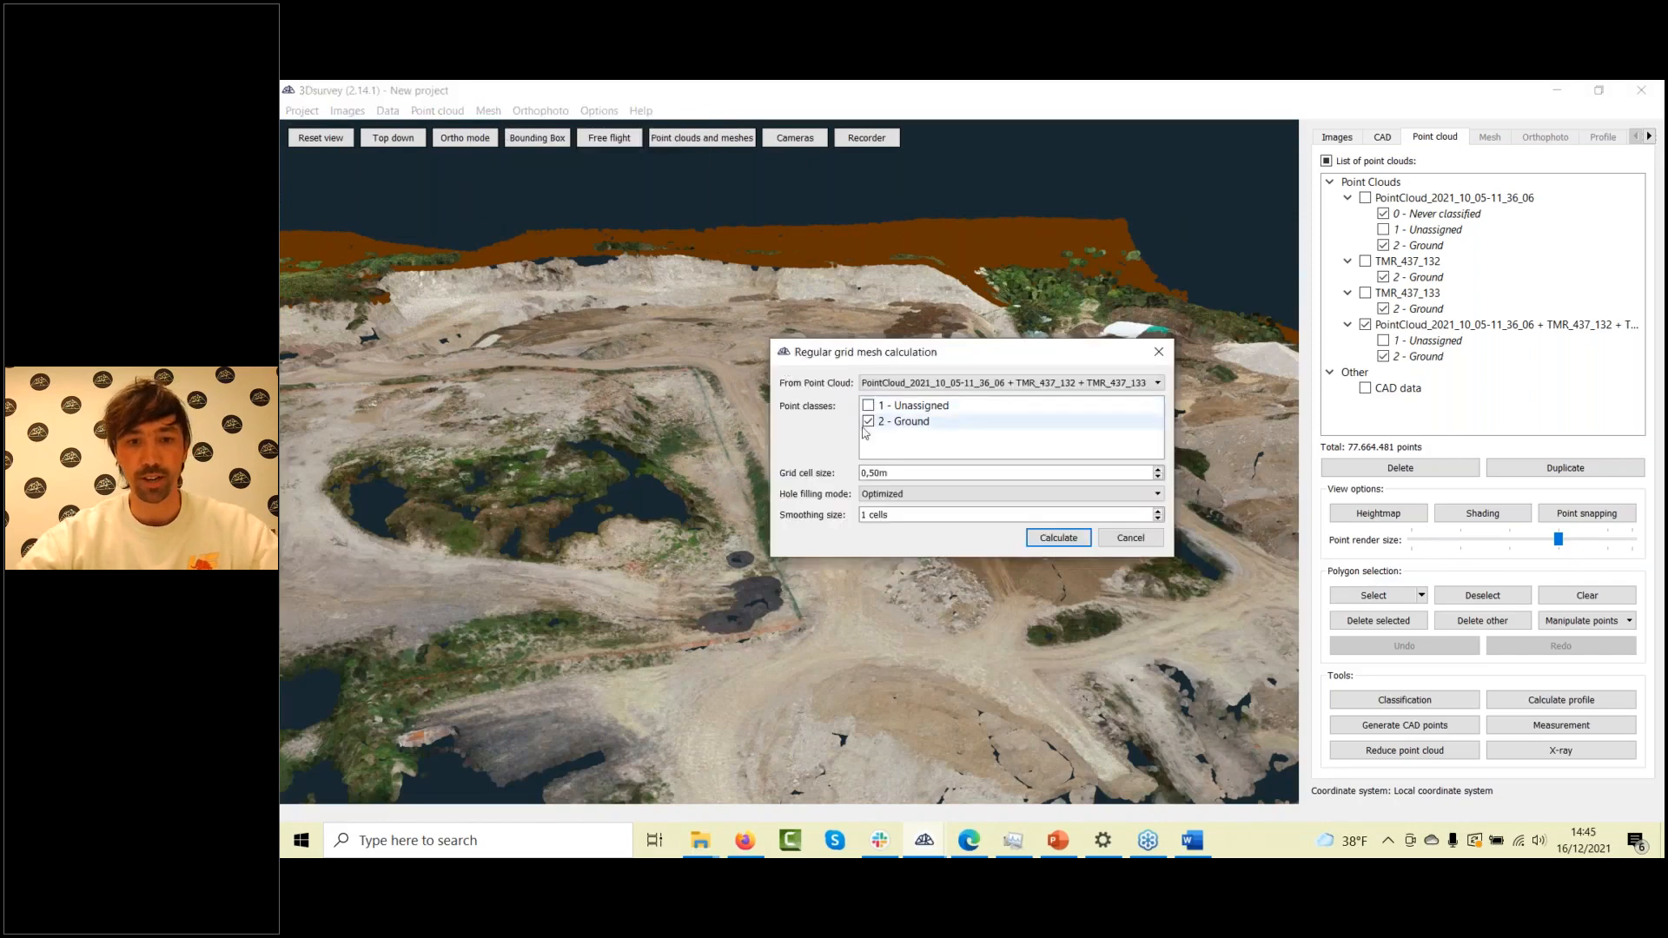
left_click(1059, 538)
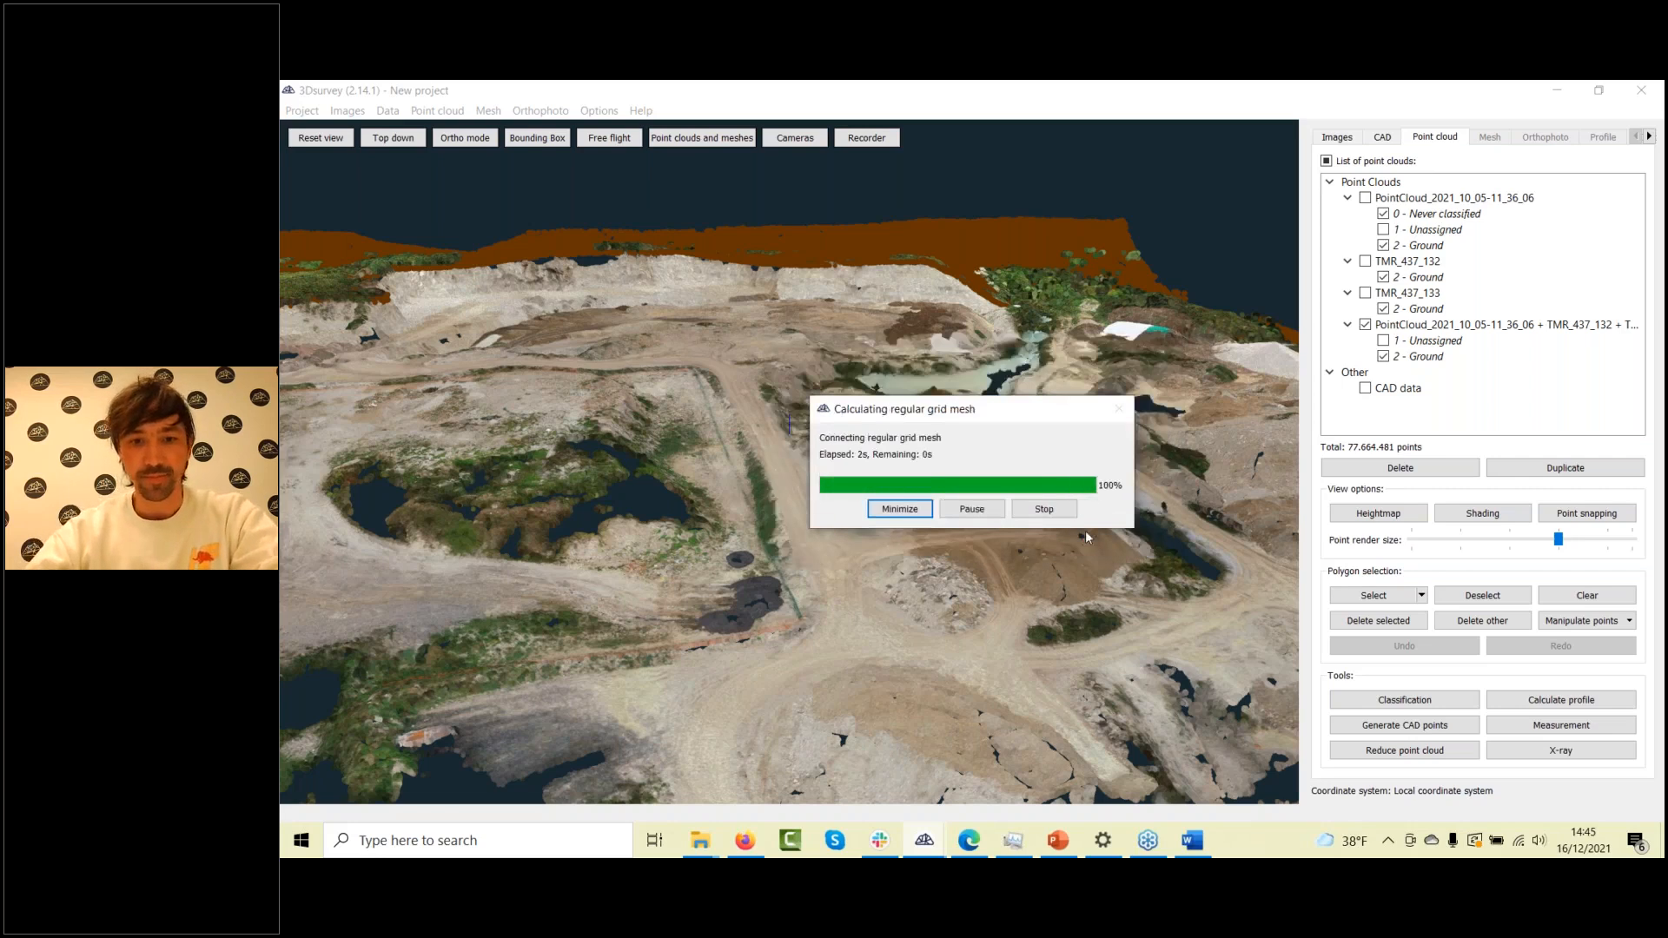
Turn off the mesh texture, show its triangle grid and inspect the quarry wall where LIDAR and photogrammetry meet
scroll(931, 434, "up", 6)
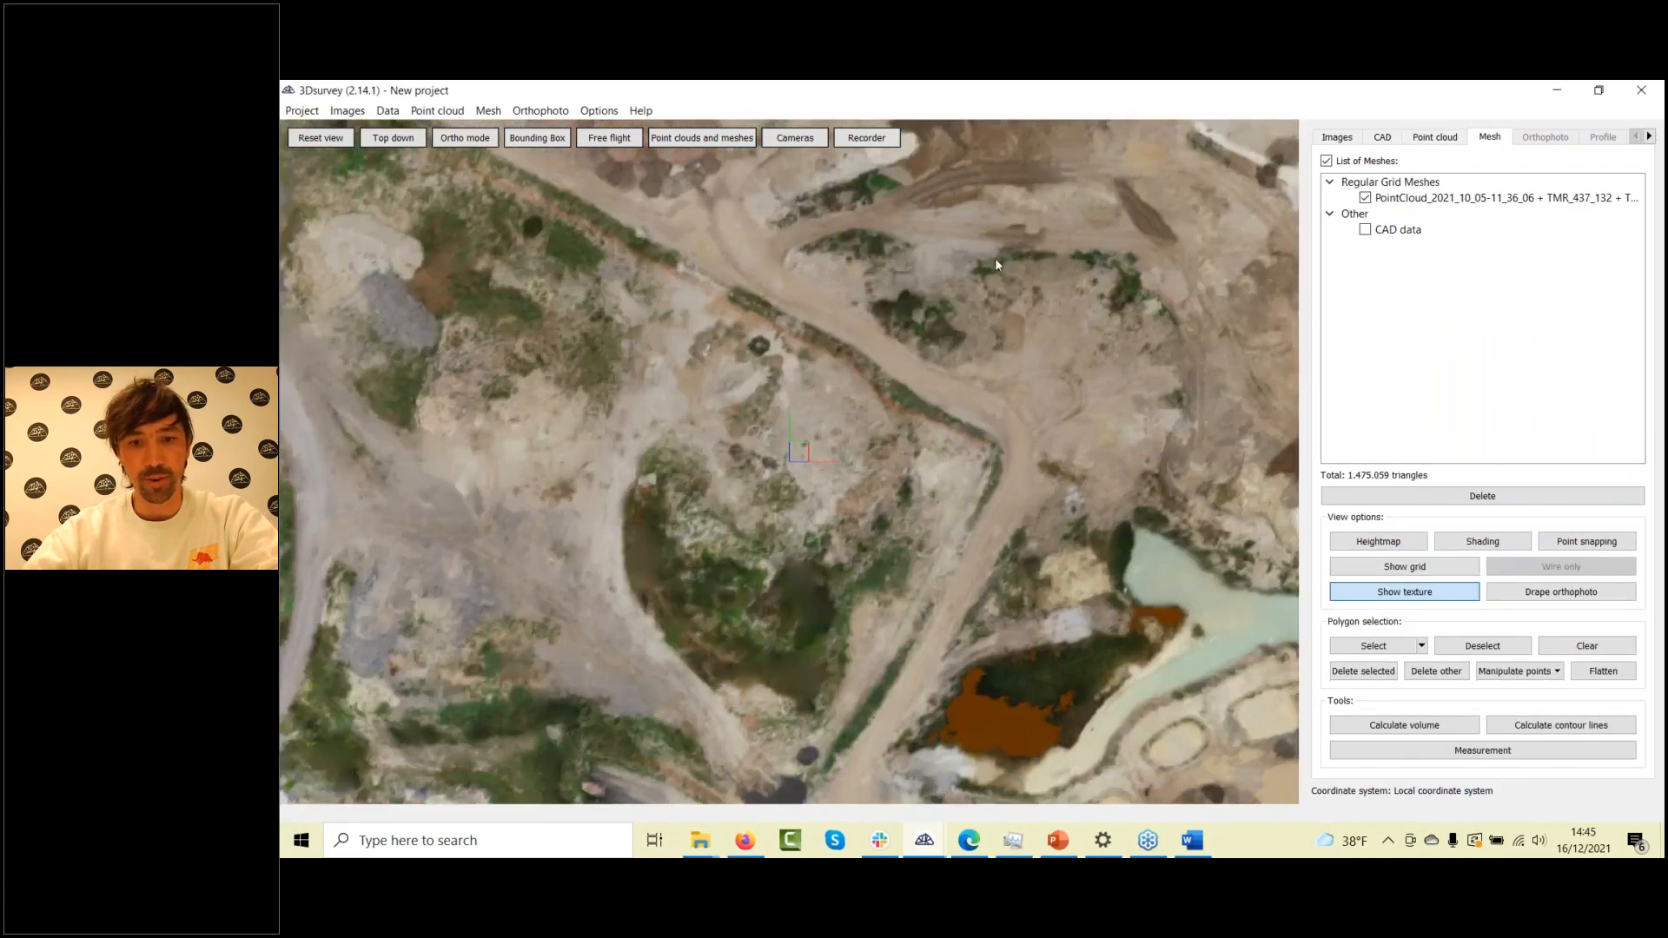
left_click_drag(996, 263, 1259, 626)
scroll(1216, 556, "up", 3)
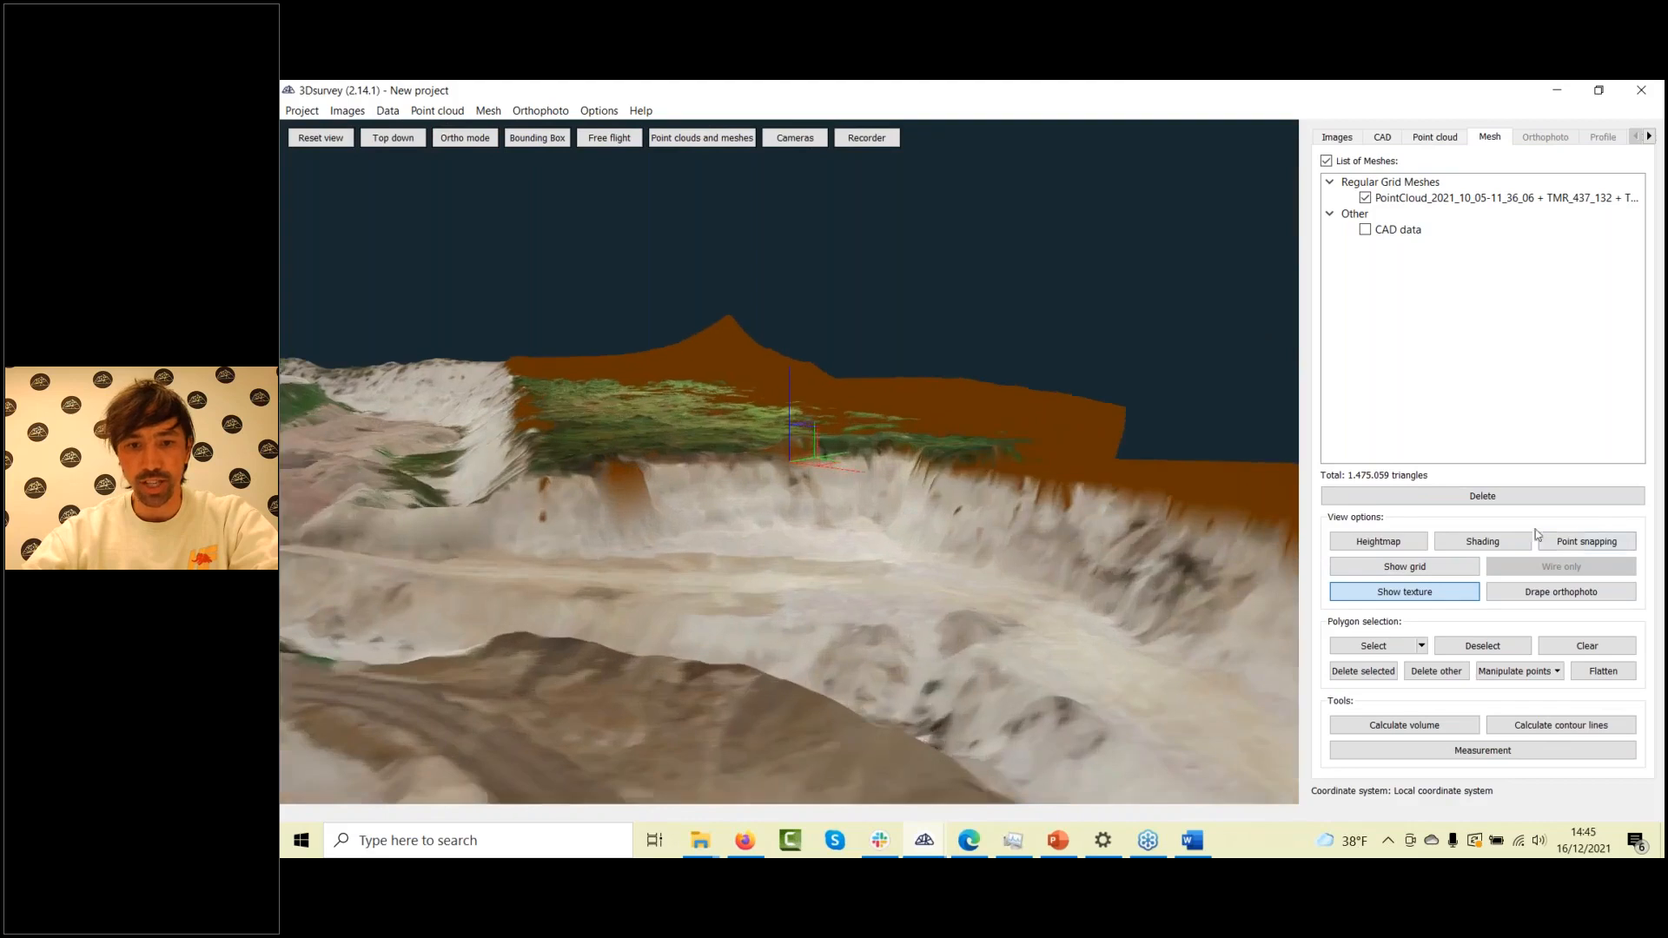
left_click(1377, 542)
left_click(1376, 542)
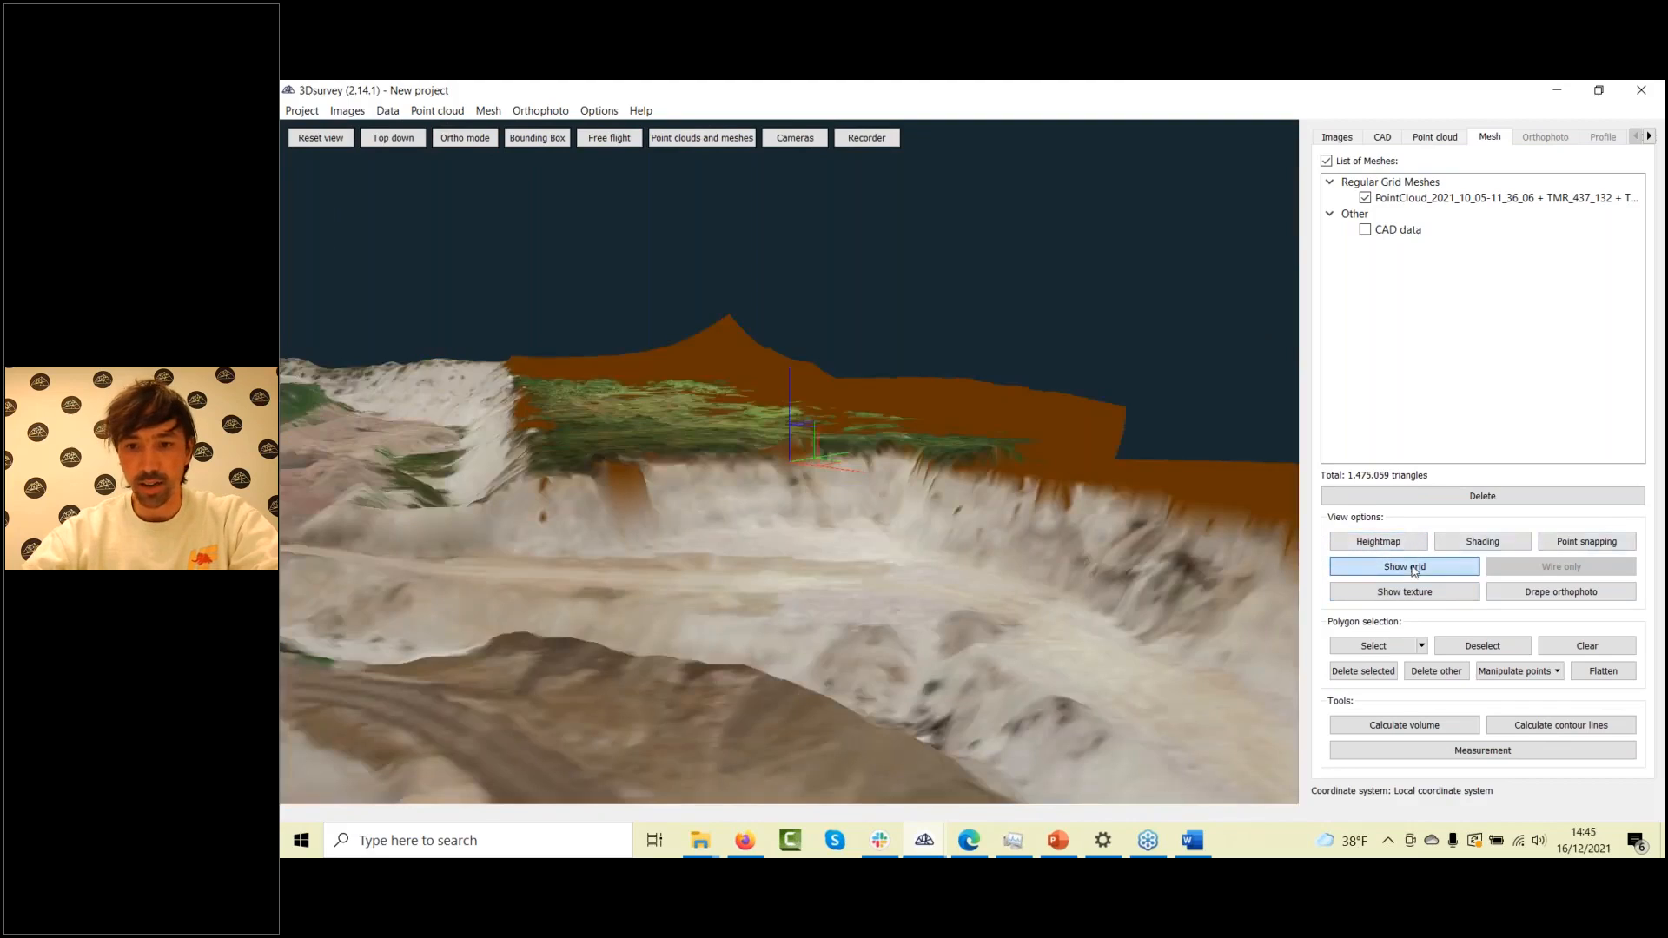
left_click(1412, 567)
scroll(1138, 538, "up", 5)
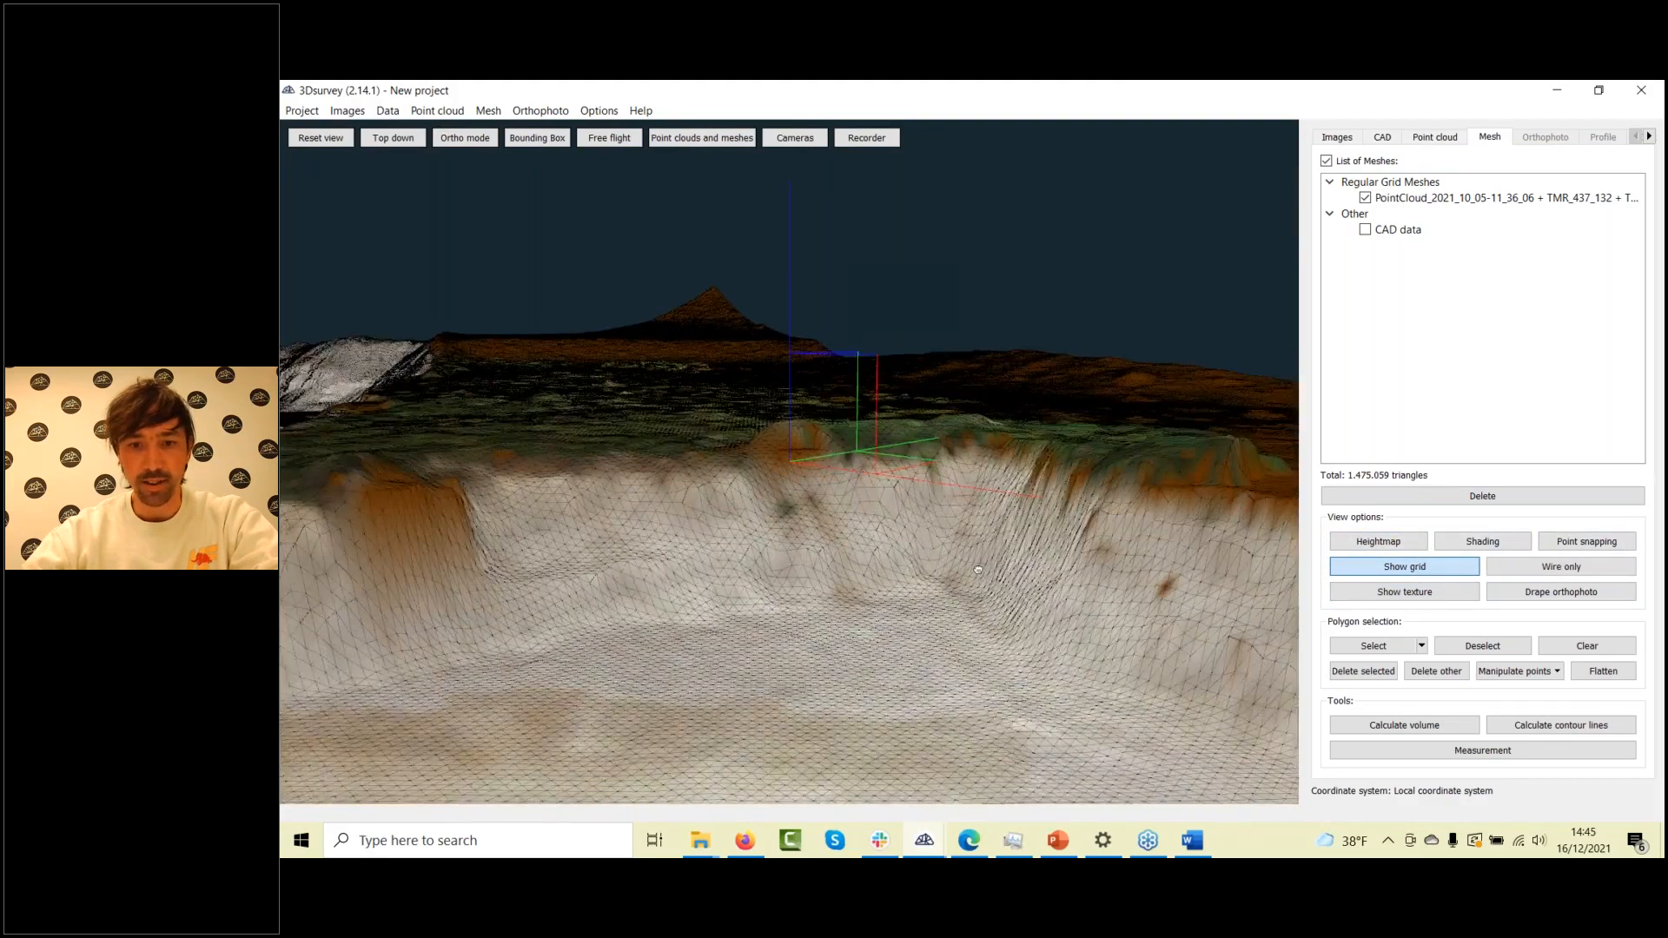
scroll(852, 581, "up", 1)
left_click_drag(852, 580, 974, 580)
scroll(994, 555, "down", 3)
Color the mesh by height with shading, hide its triangle grid and look over the quarry terrain
left_click(1382, 542)
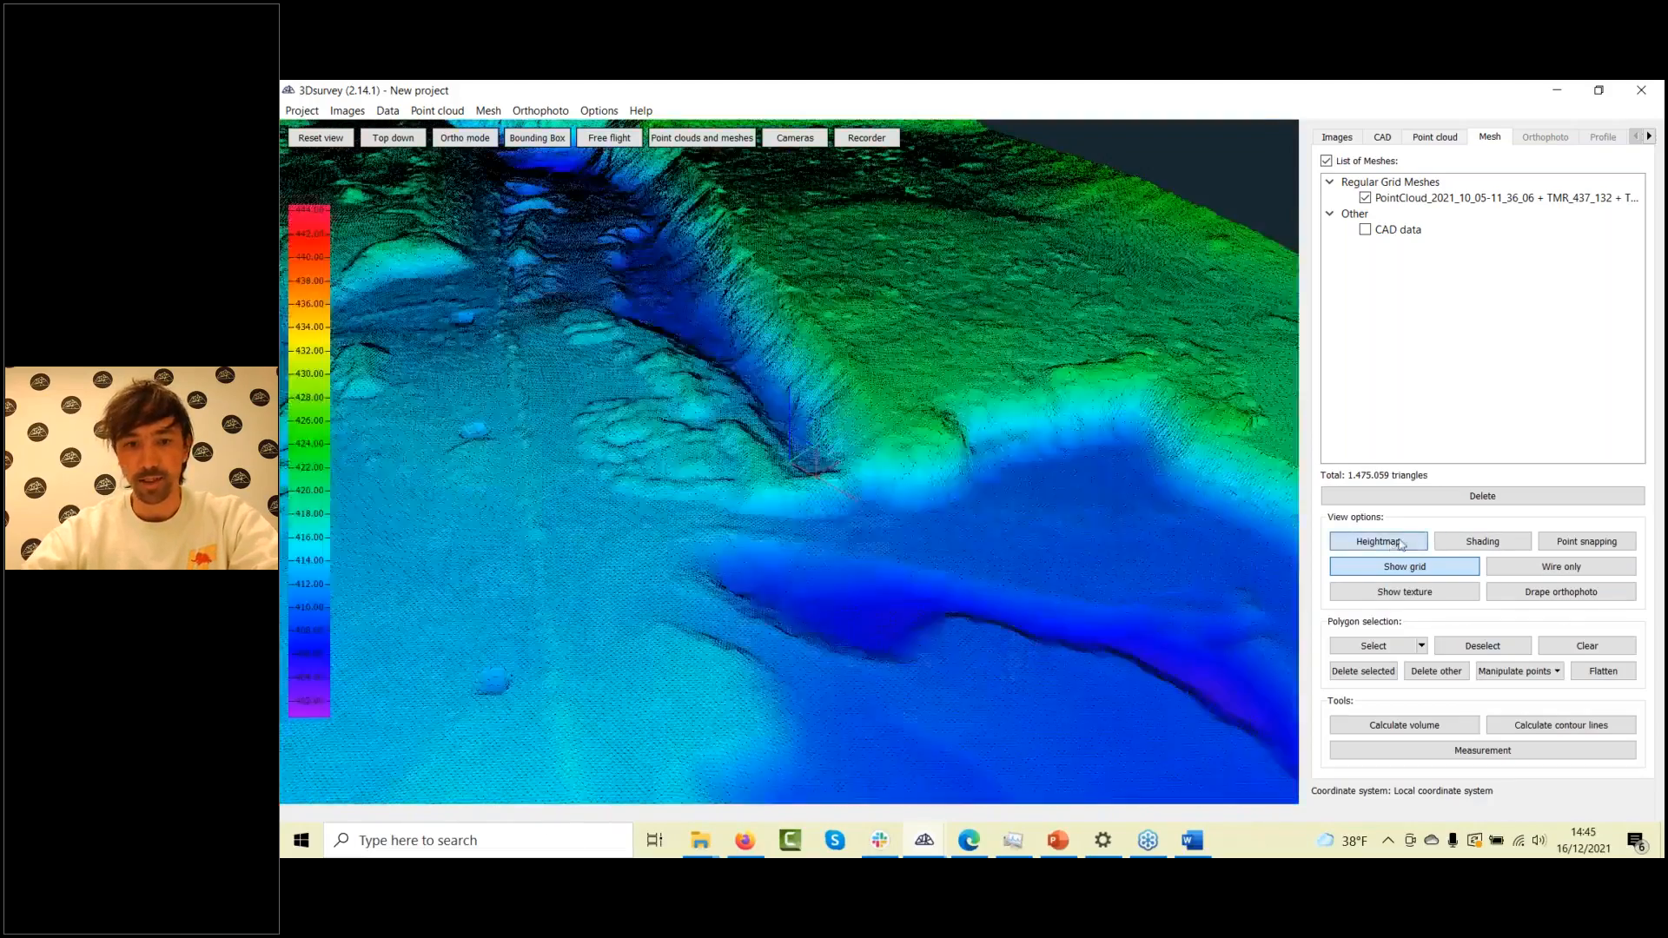
left_click(1482, 545)
scroll(1158, 510, "down", 3)
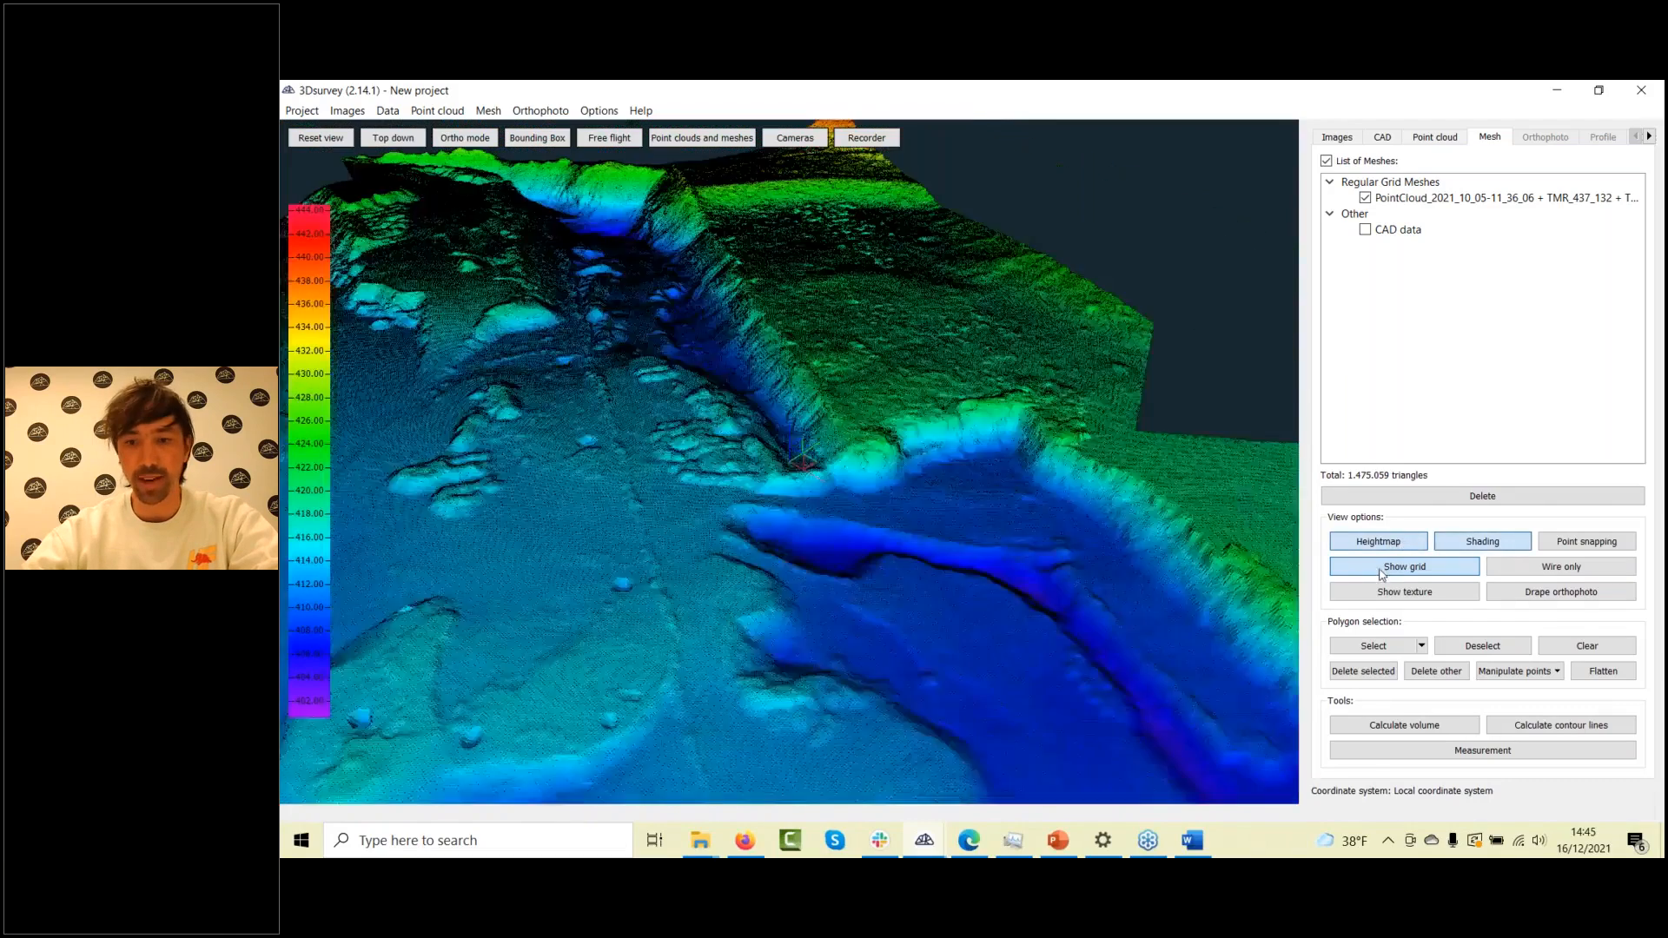
left_click(1382, 573)
scroll(685, 495, "down", 1)
left_click_drag(685, 495, 538, 509)
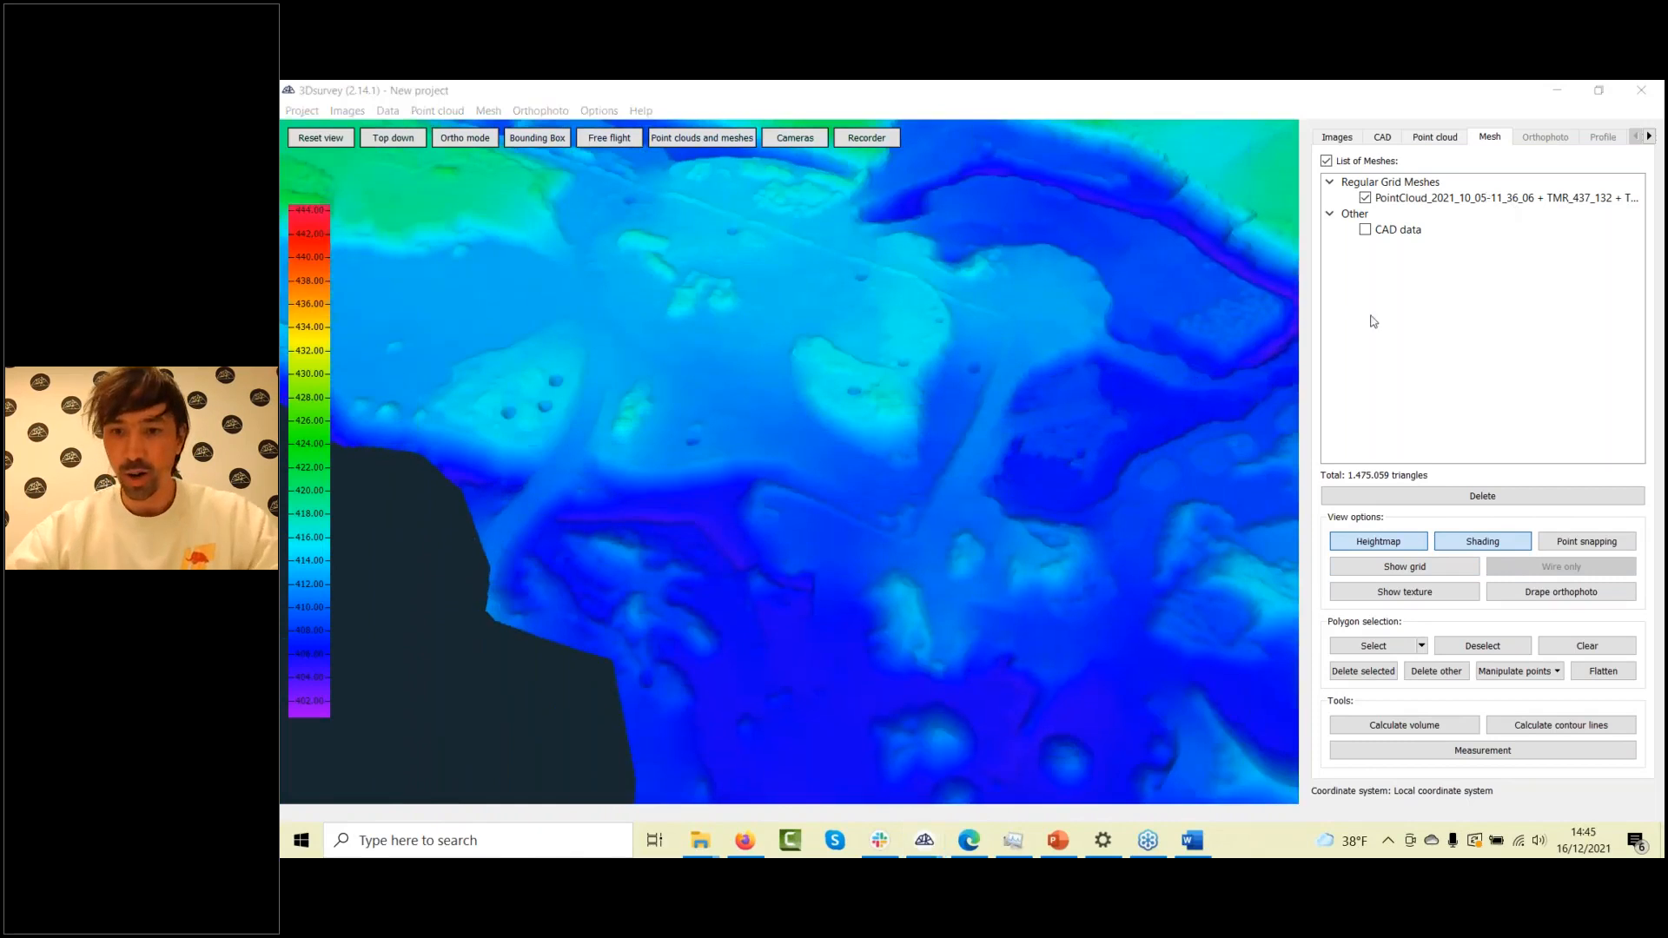
left_click_drag(991, 425, 860, 473)
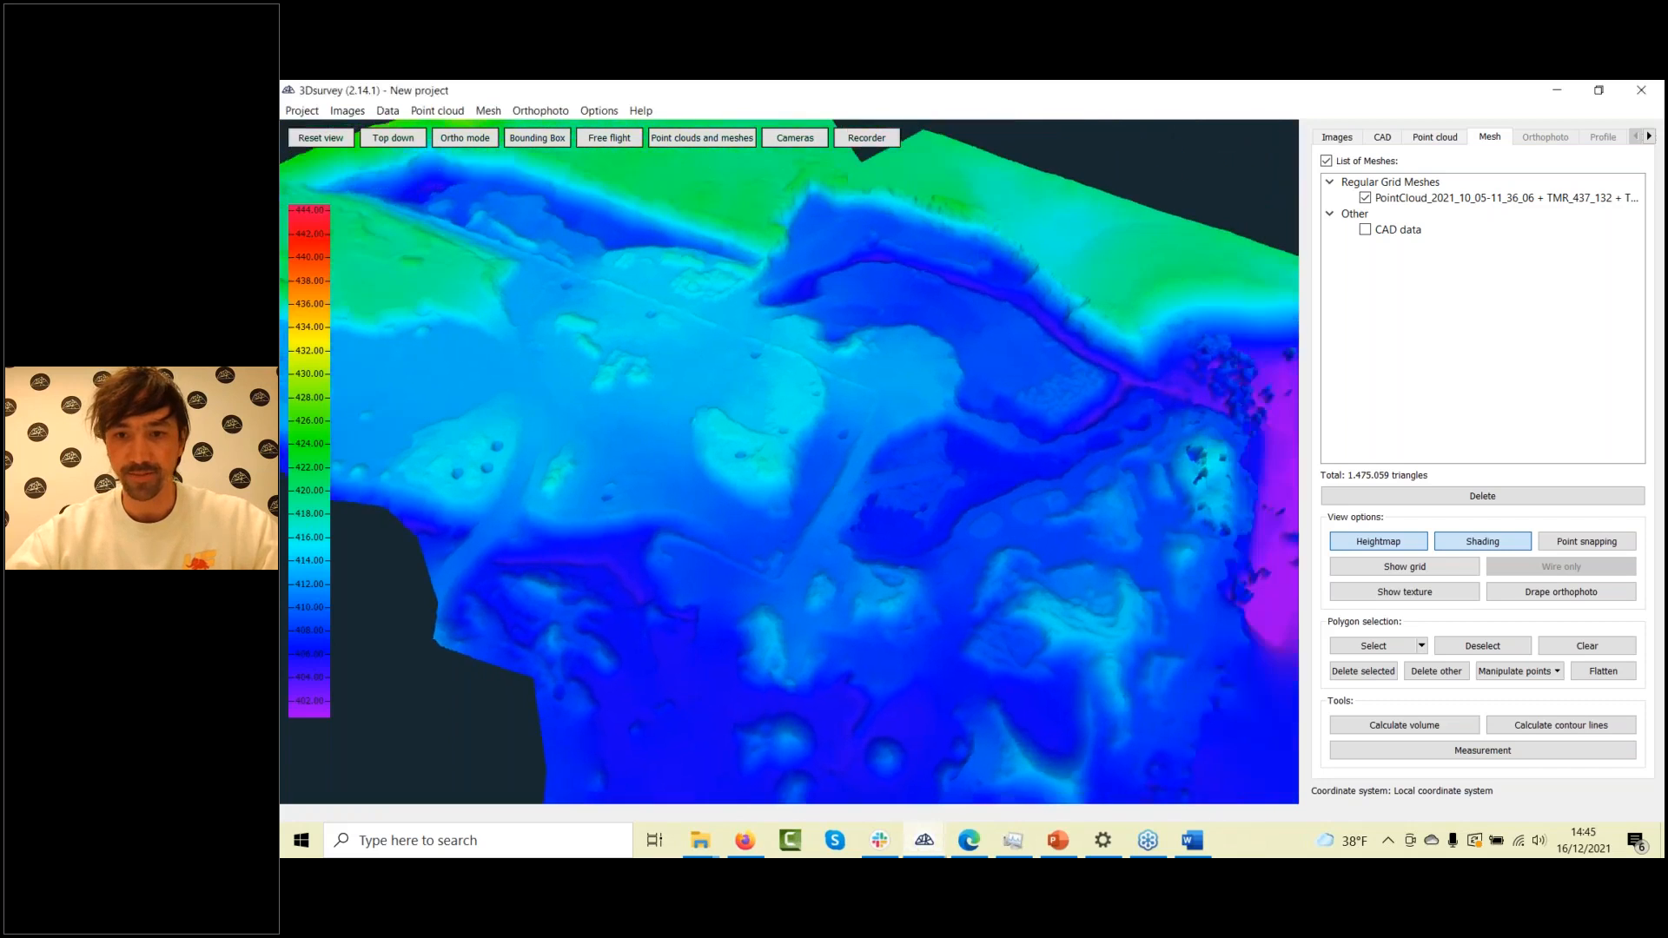